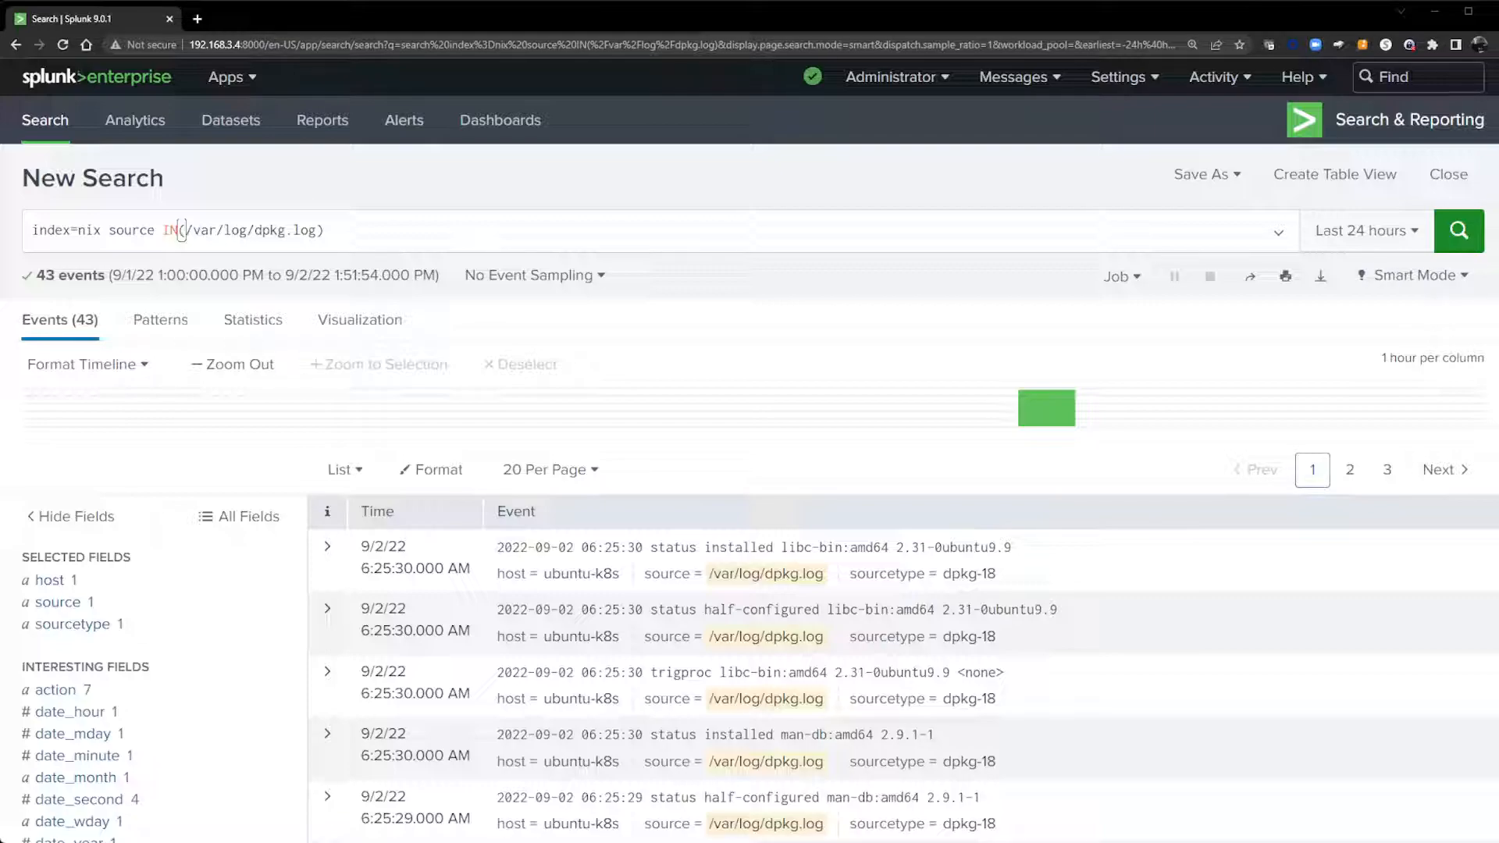
# Step: Examine the values of the action and version fields in the dpkg.log search results
pyautogui.scroll(-1, 181, 231)
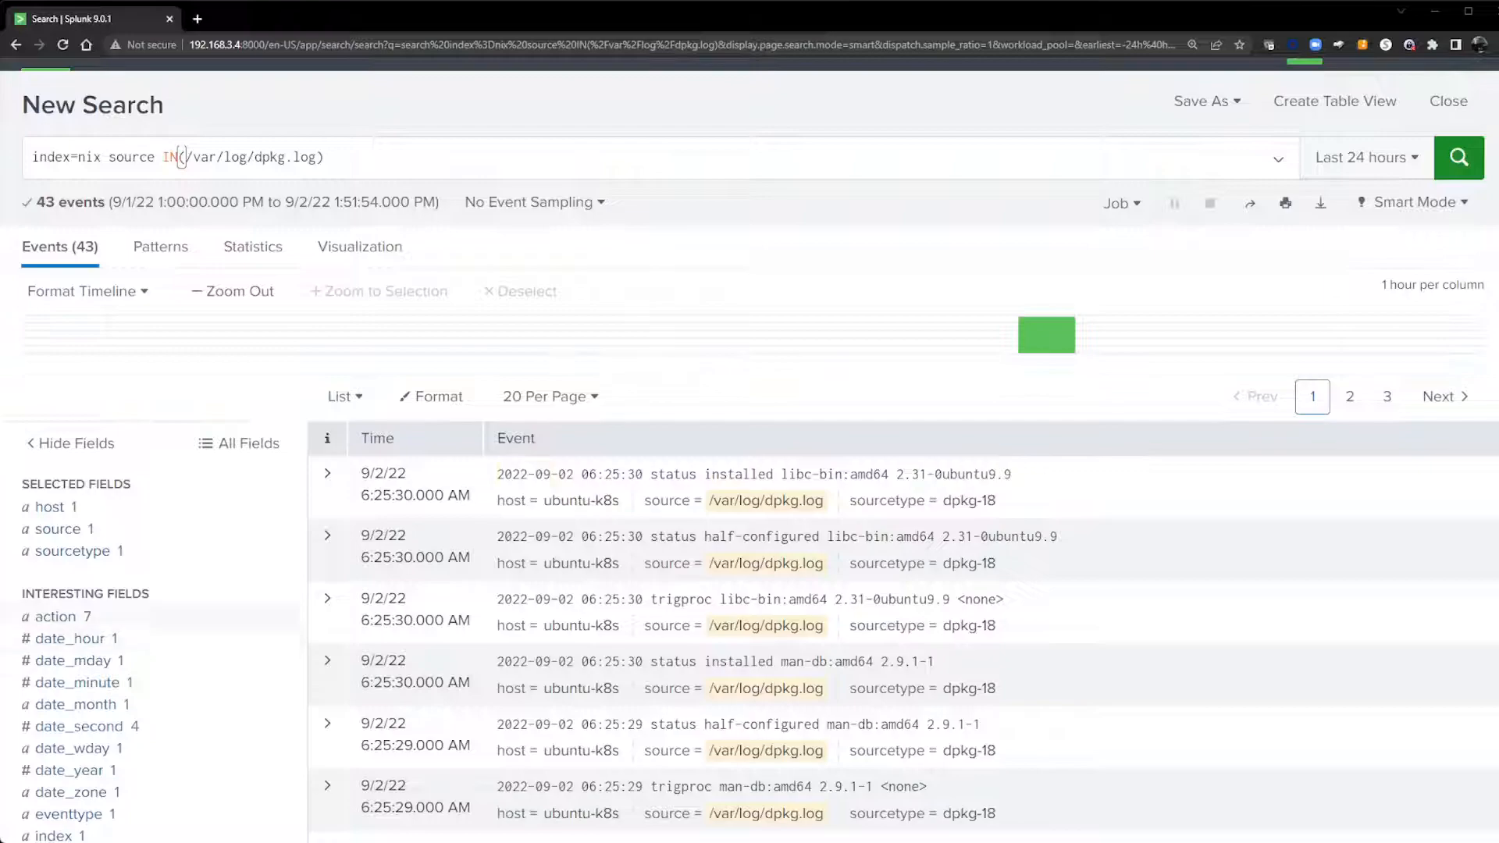
pyautogui.click(56, 617)
pyautogui.scroll(-4, 56, 617)
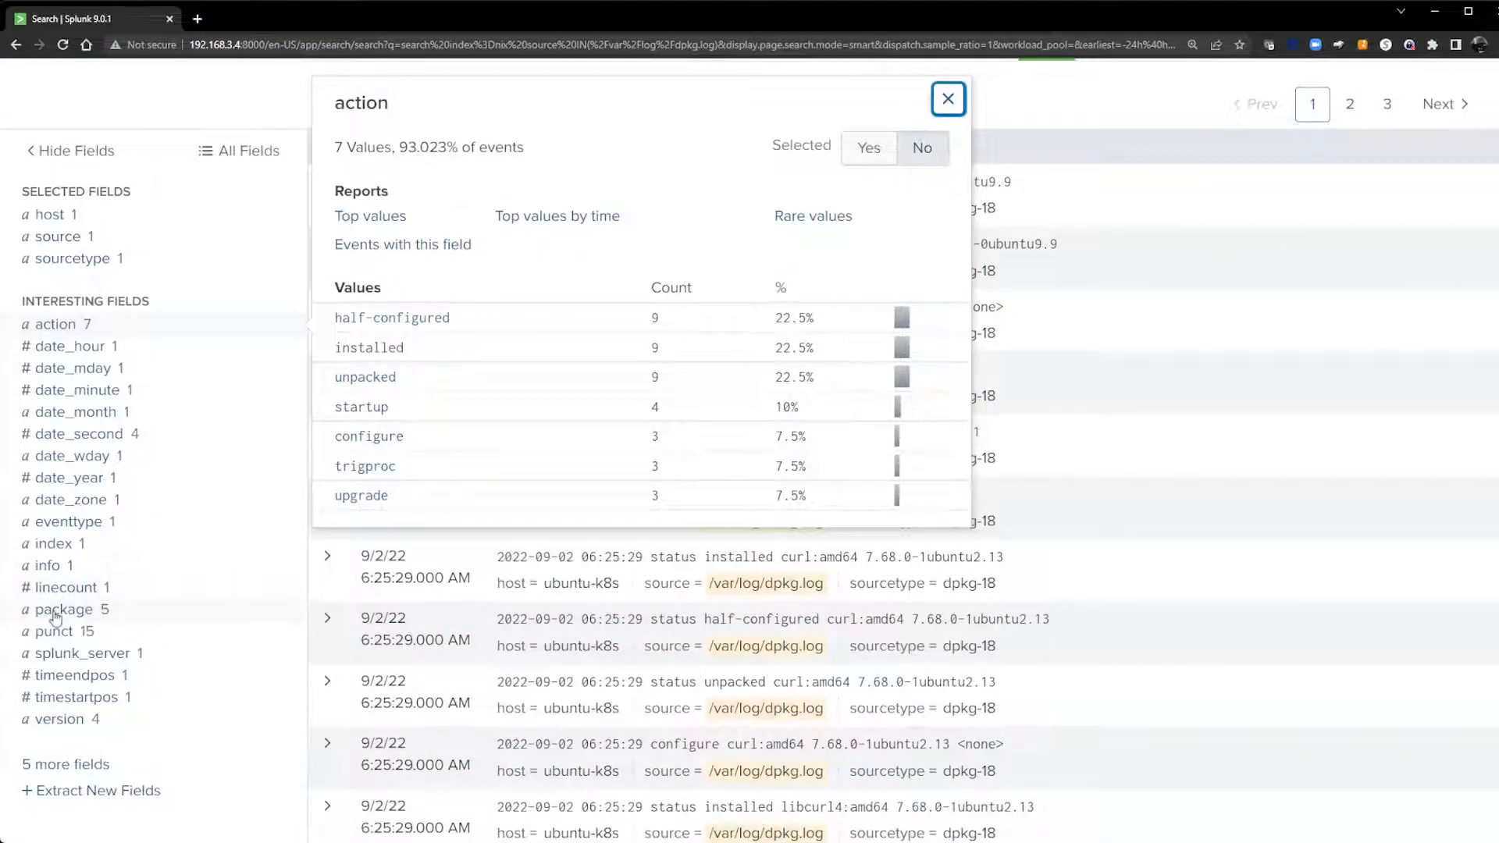
pyautogui.click(54, 616)
pyautogui.click(74, 718)
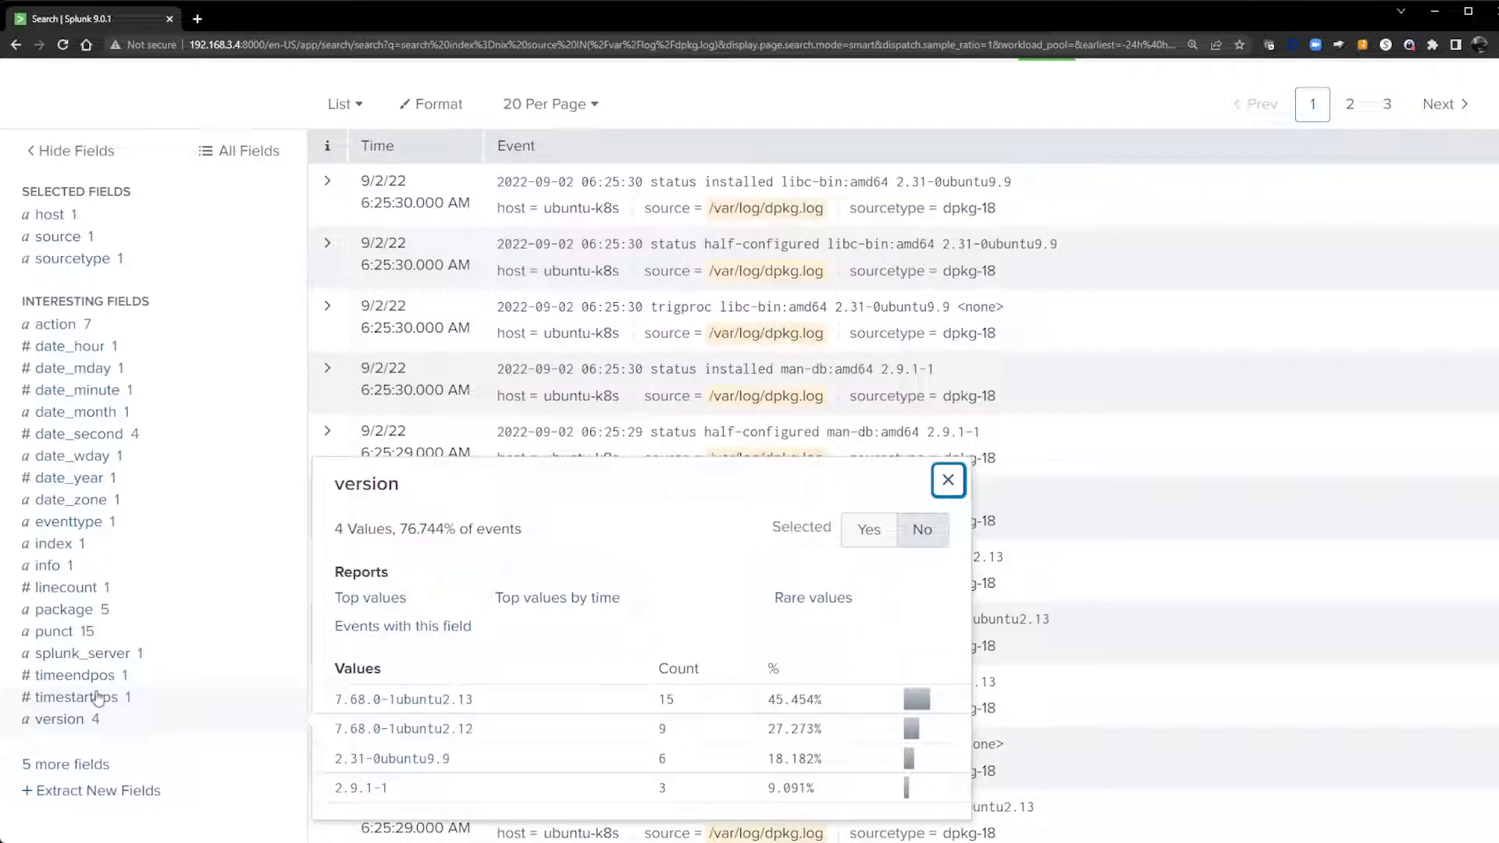
pyautogui.scroll(5, 98, 697)
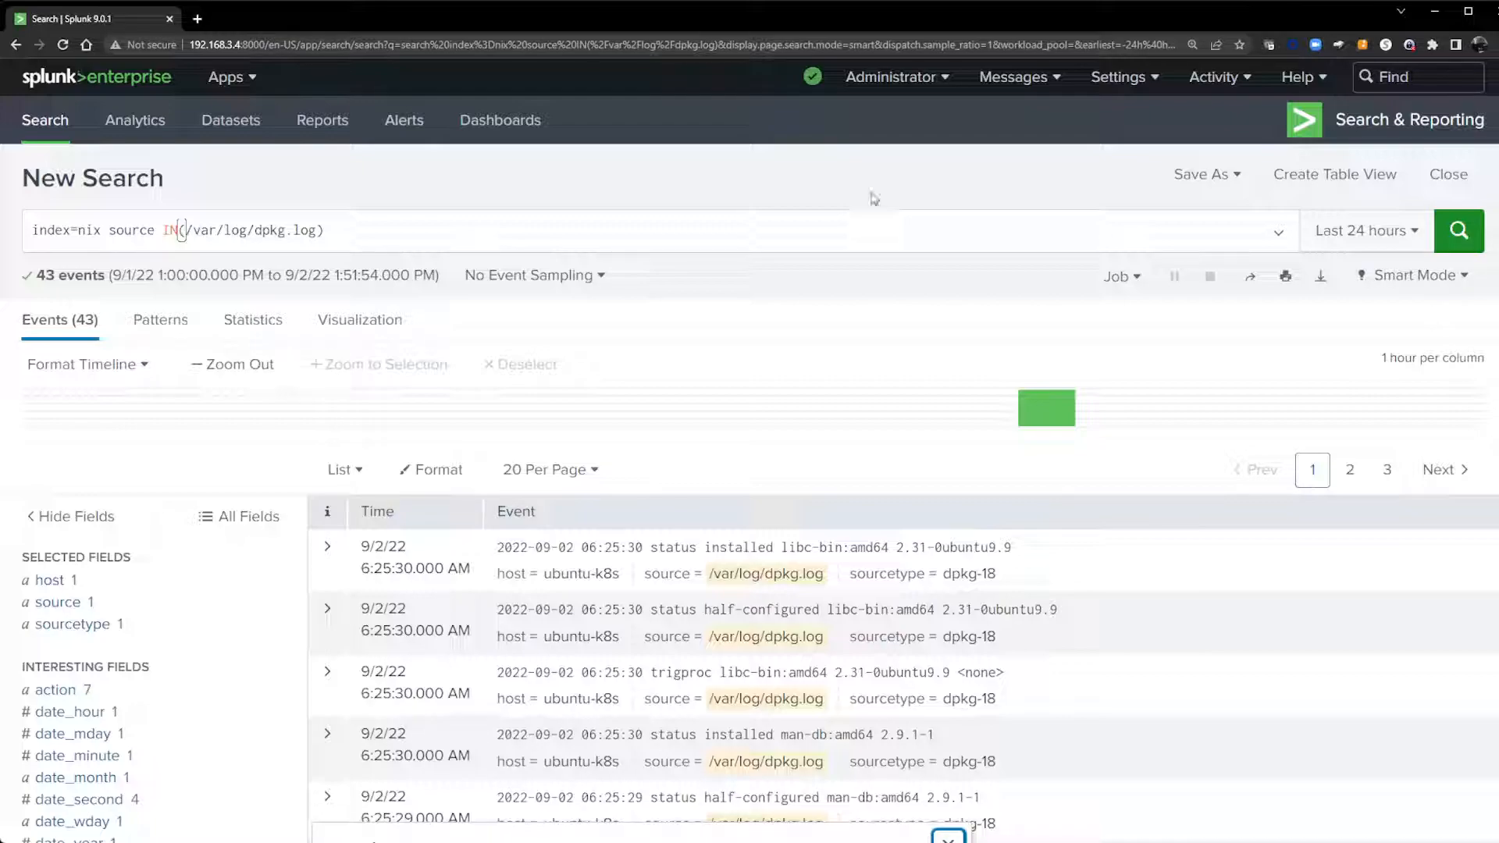
pyautogui.scroll(-2, 726, 328)
pyautogui.scroll(2, 714, 334)
pyautogui.scroll(-5, 712, 338)
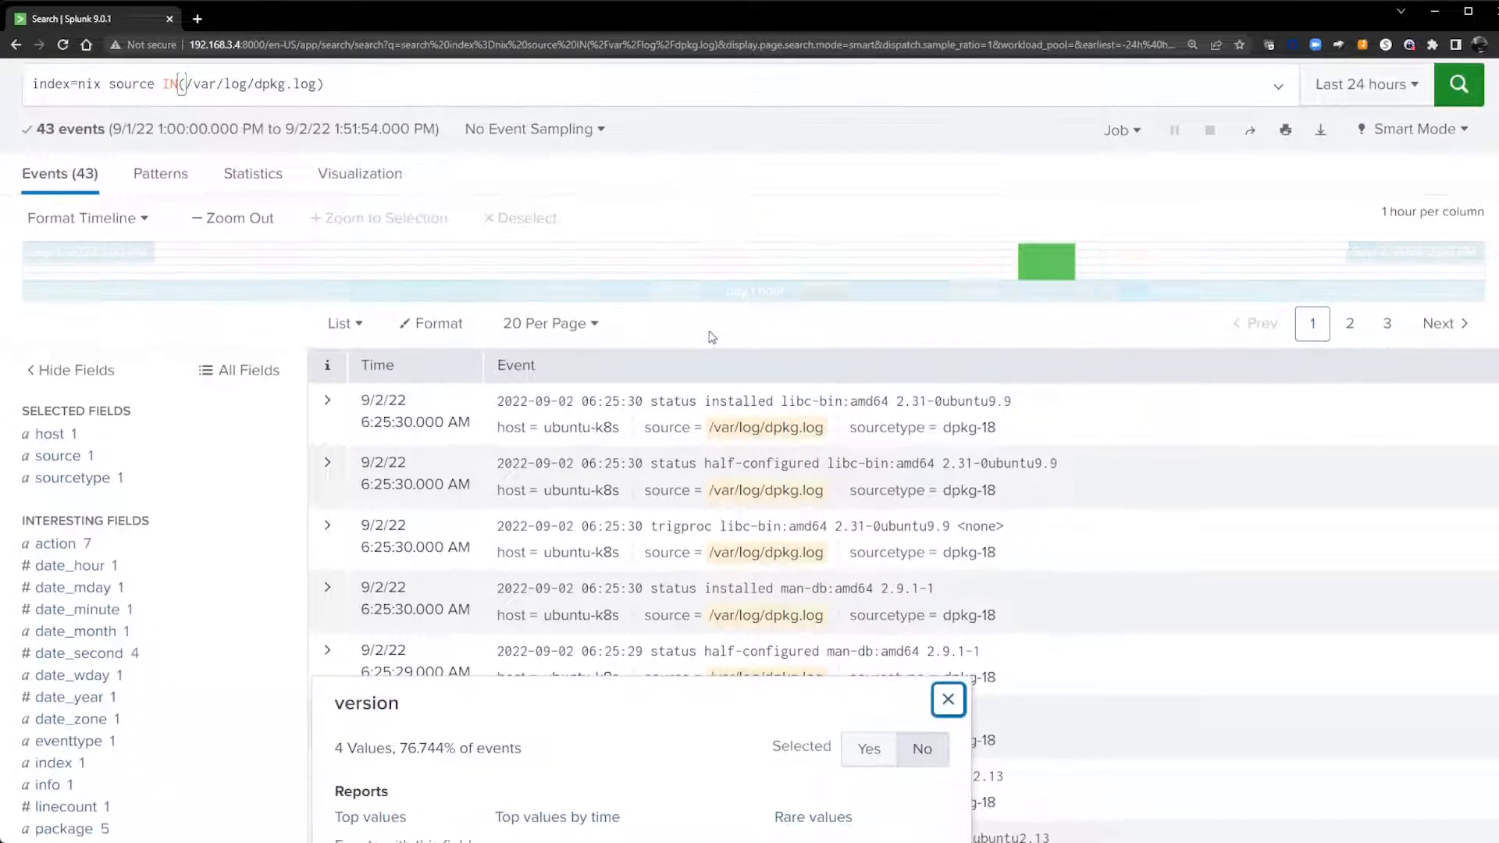
pyautogui.scroll(2, 712, 337)
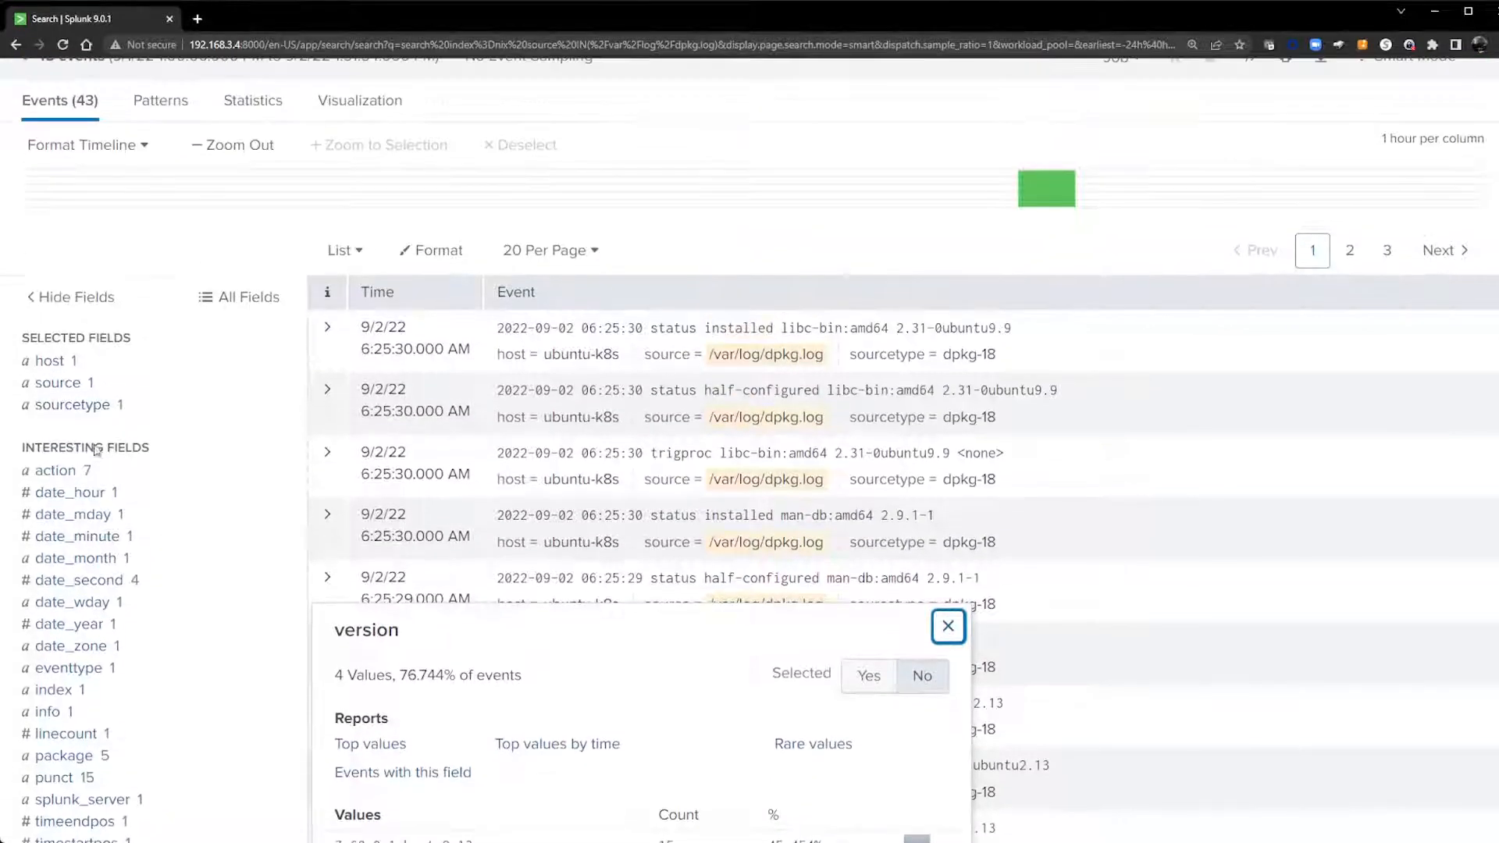
pyautogui.scroll(1, 279, 538)
pyautogui.scroll(3, 279, 538)
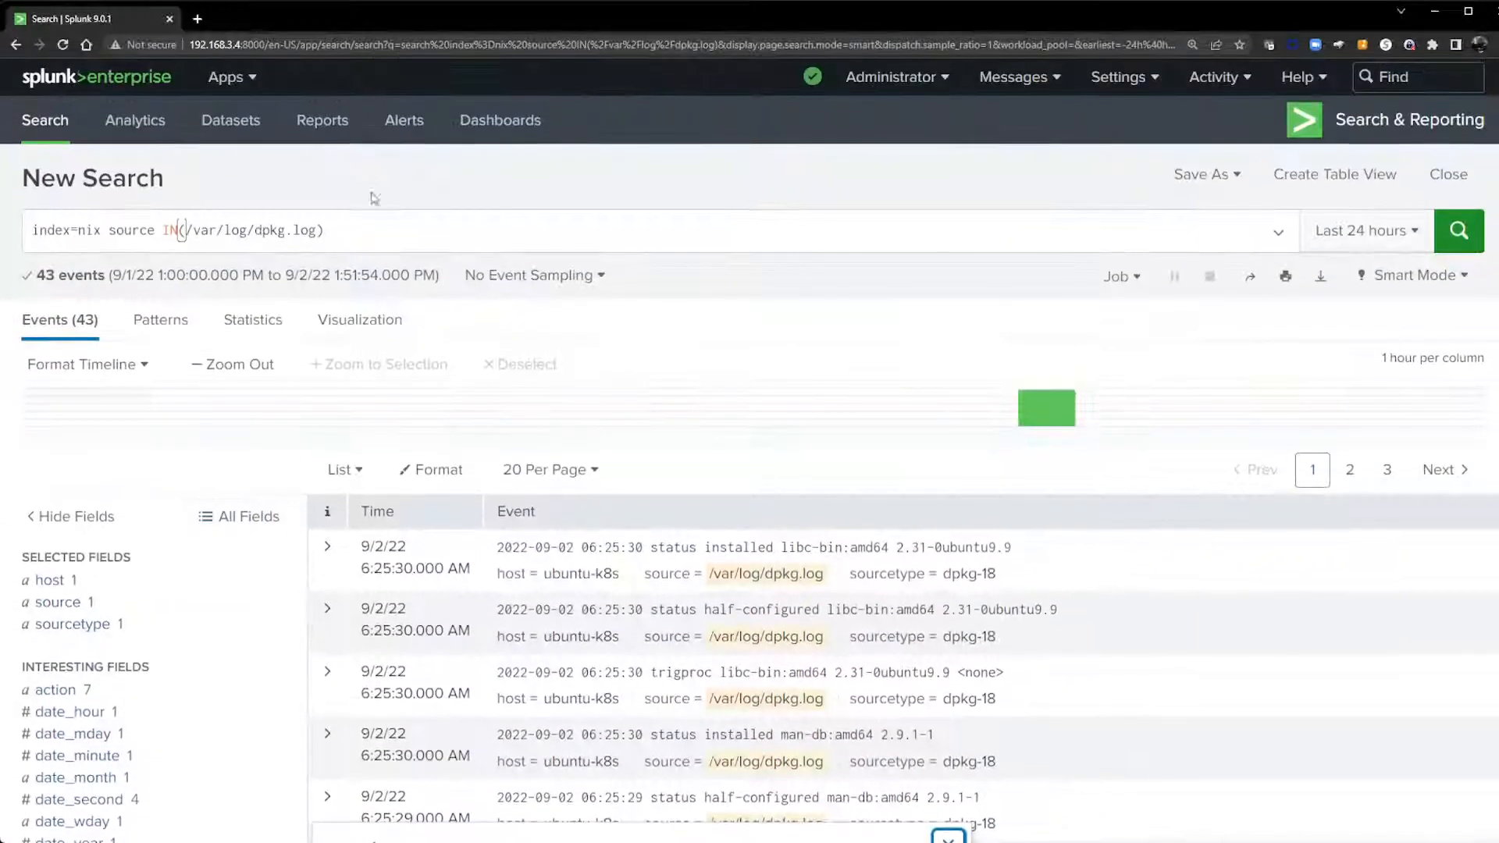
# Step: Extend the dpkg.log search with "| stats count by action" and run it
pyautogui.click(381, 238)
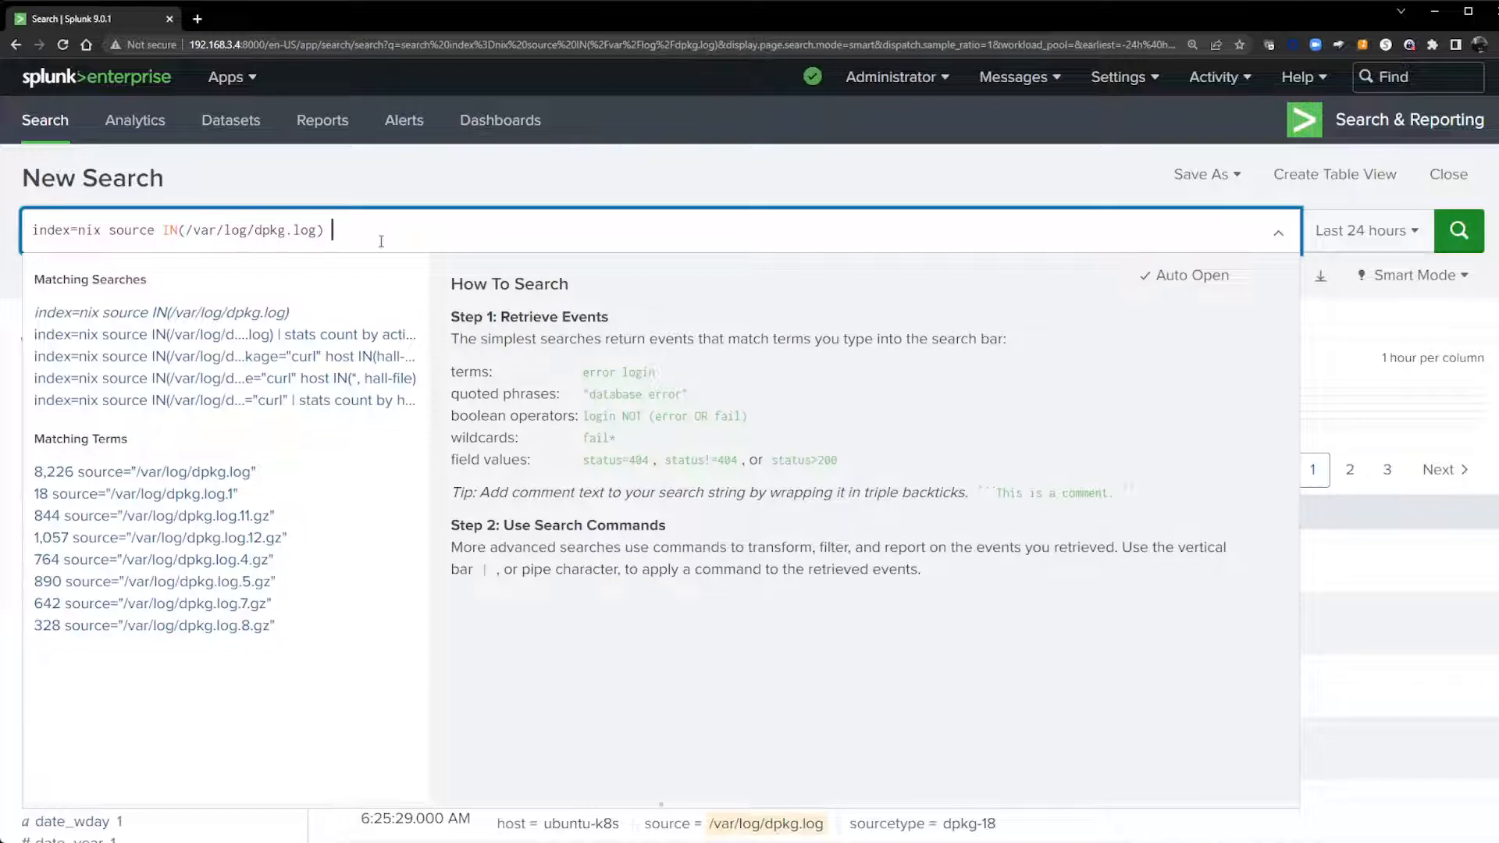
pyautogui.write('| stats coun')
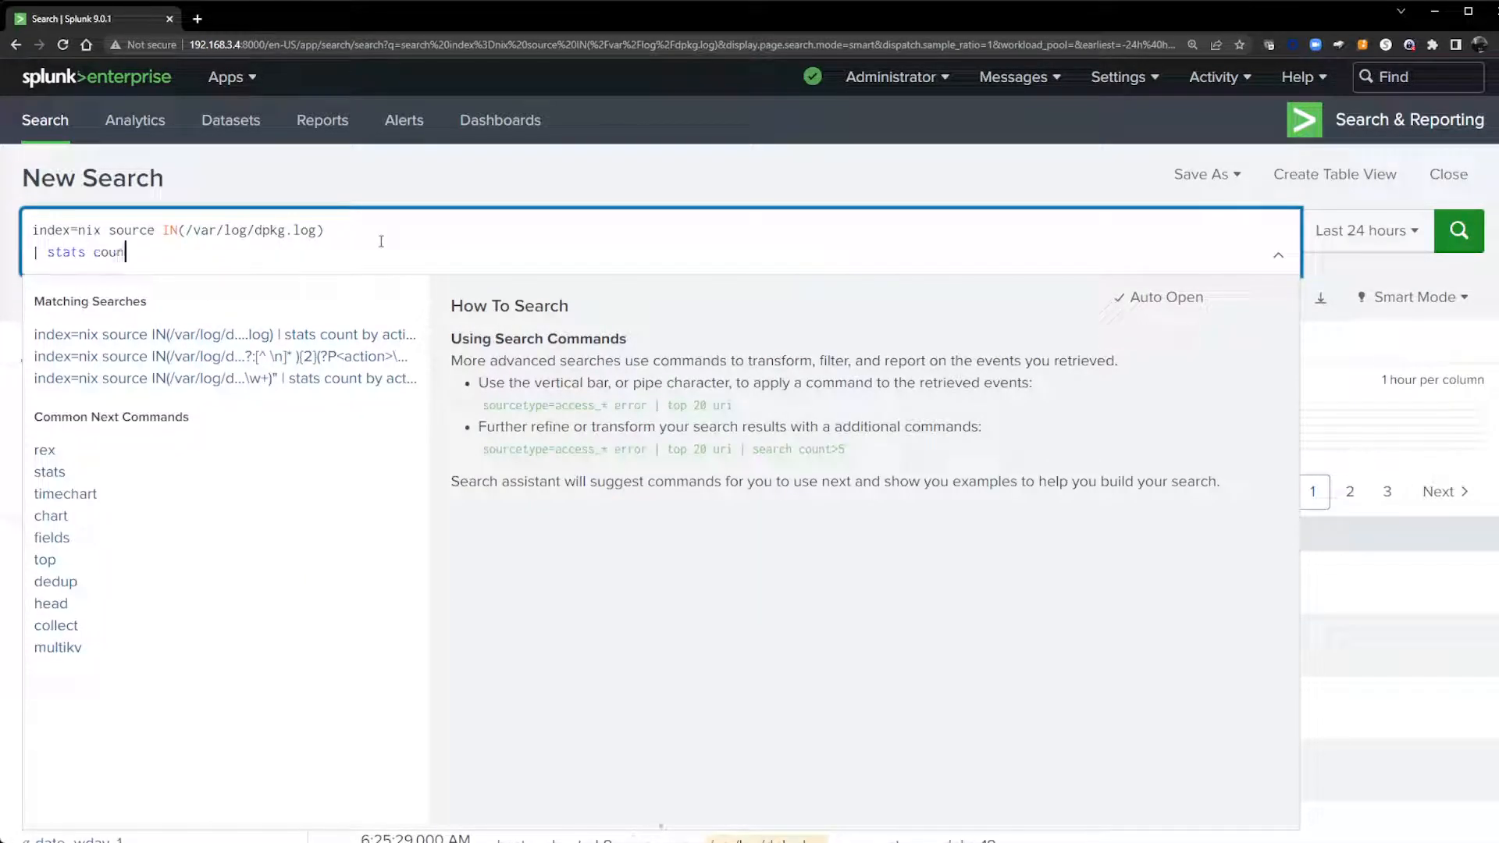
pyautogui.write('t by action')
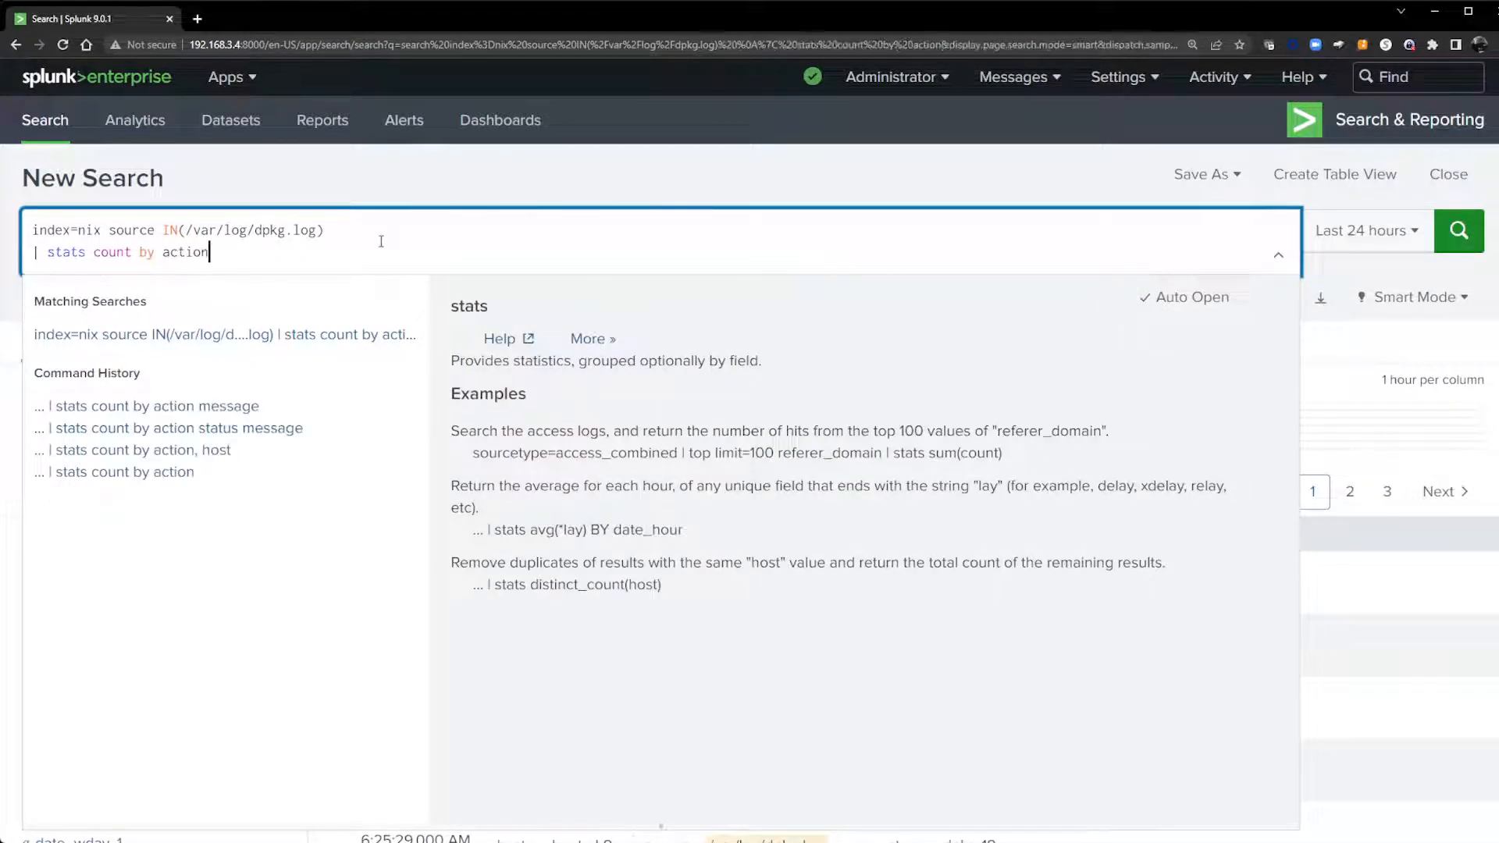
pyautogui.press('Return')
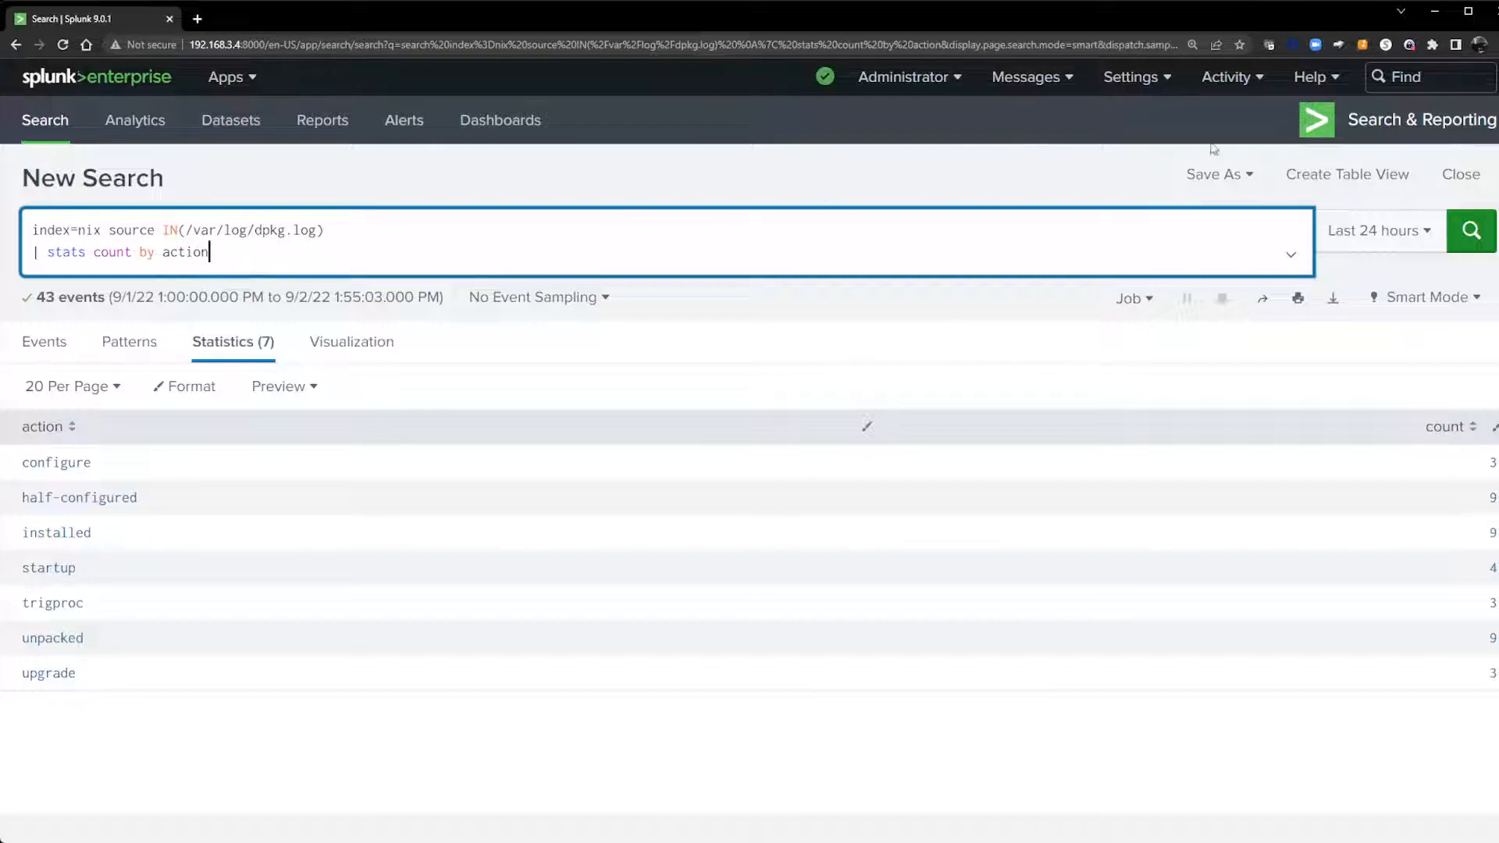
# Step: Save the statistics table to a new Classic dashboard titled "NIX Package info" and view the dashboard
pyautogui.click(1220, 174)
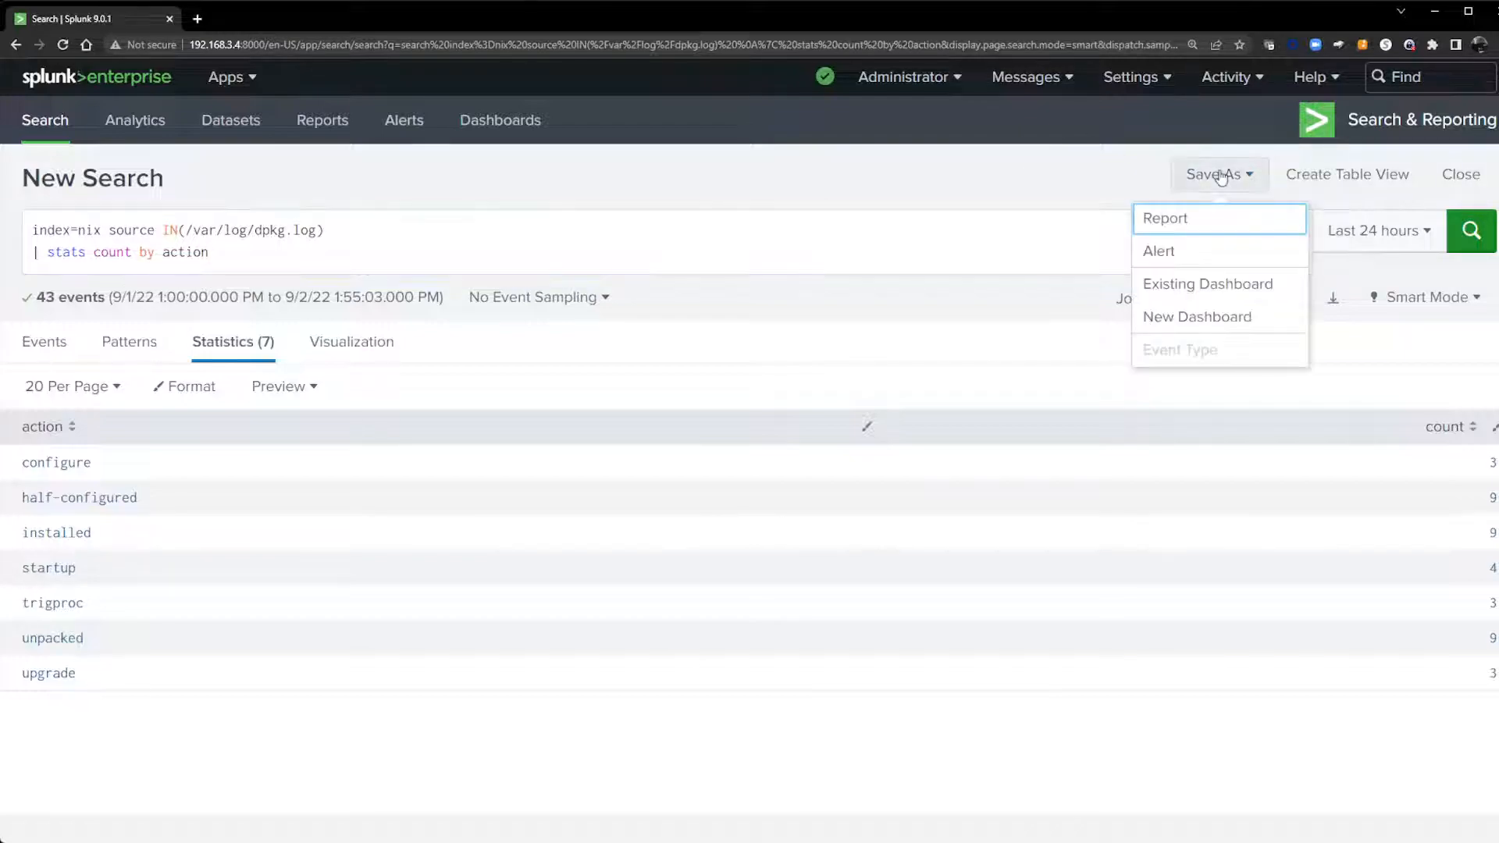
pyautogui.click(1225, 324)
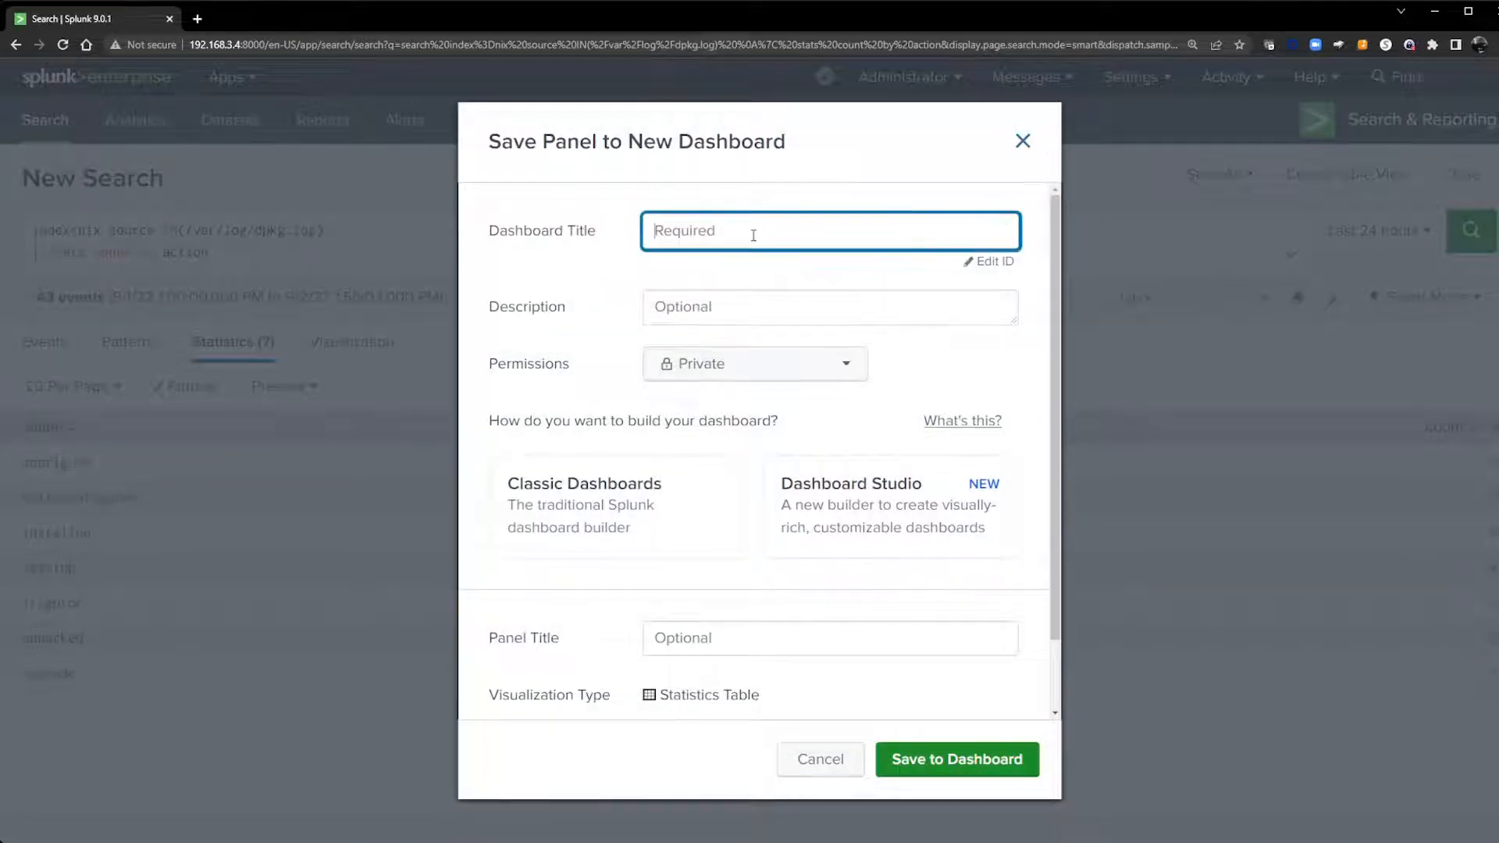
pyautogui.write('NIX Package info')
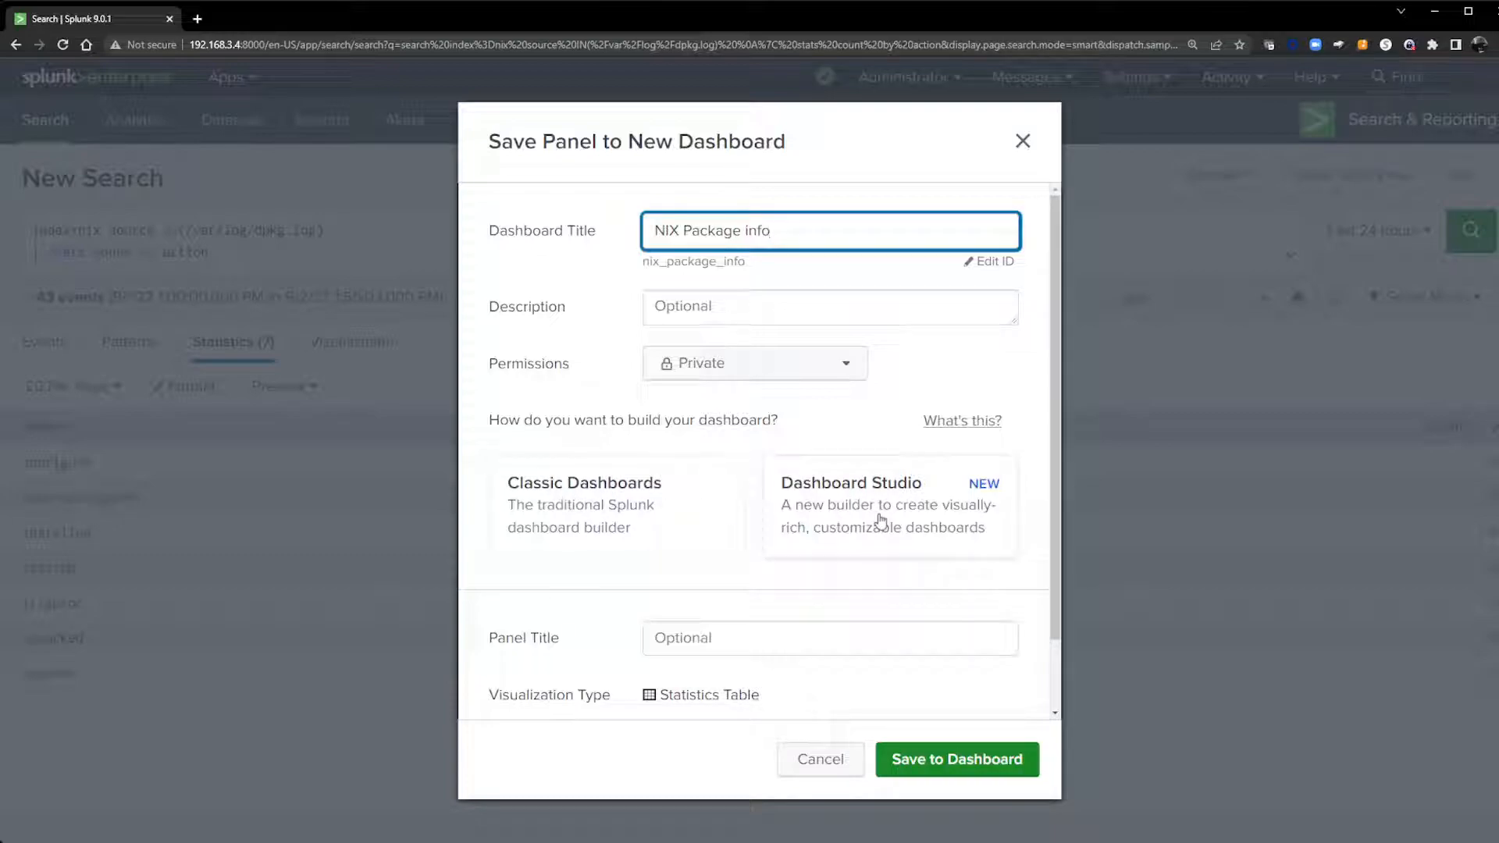
pyautogui.click(618, 490)
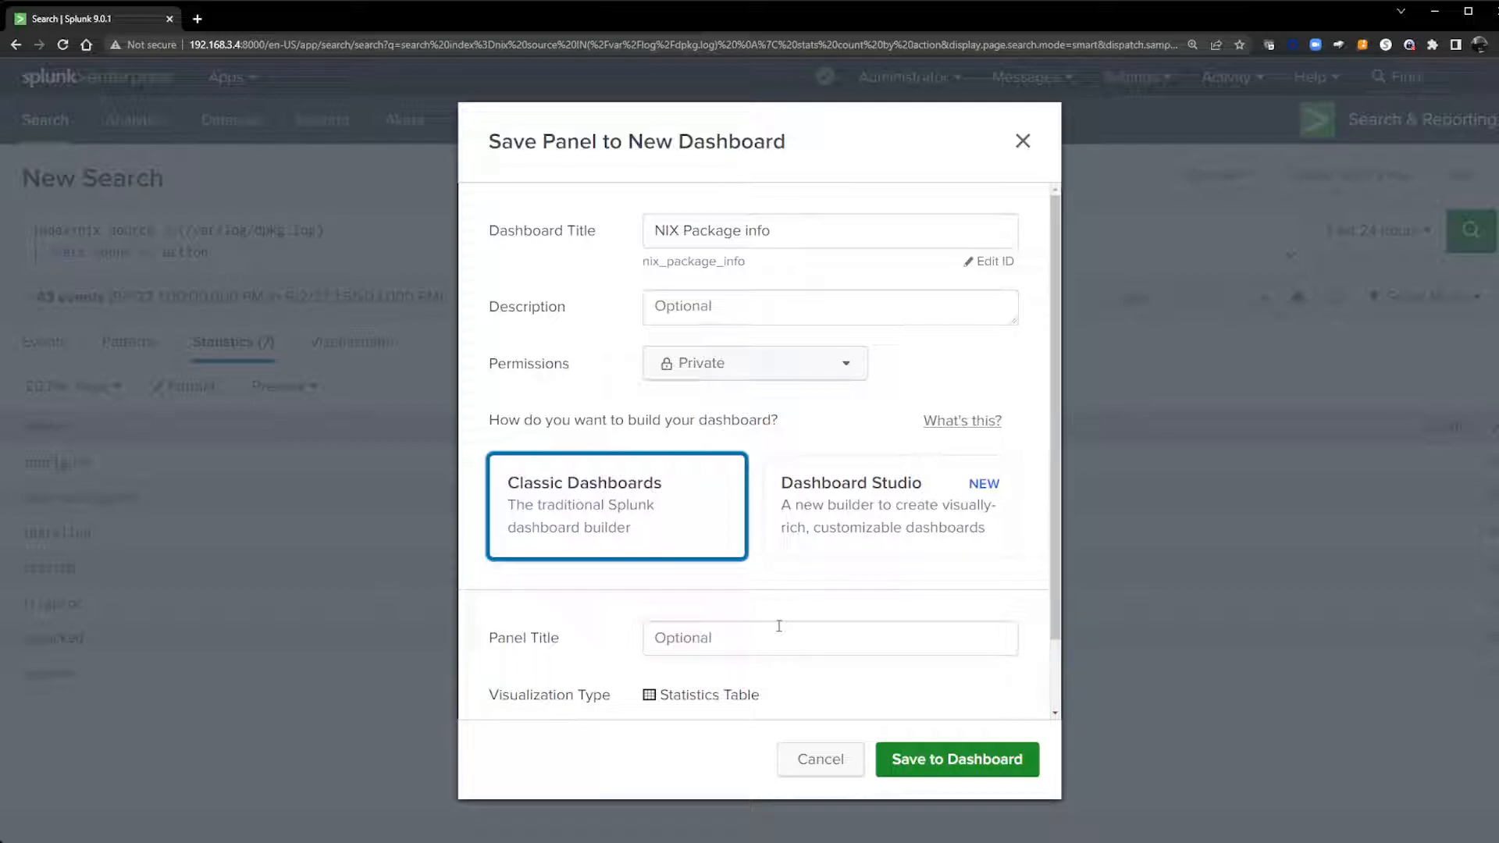
pyautogui.scroll(-1, 598, 620)
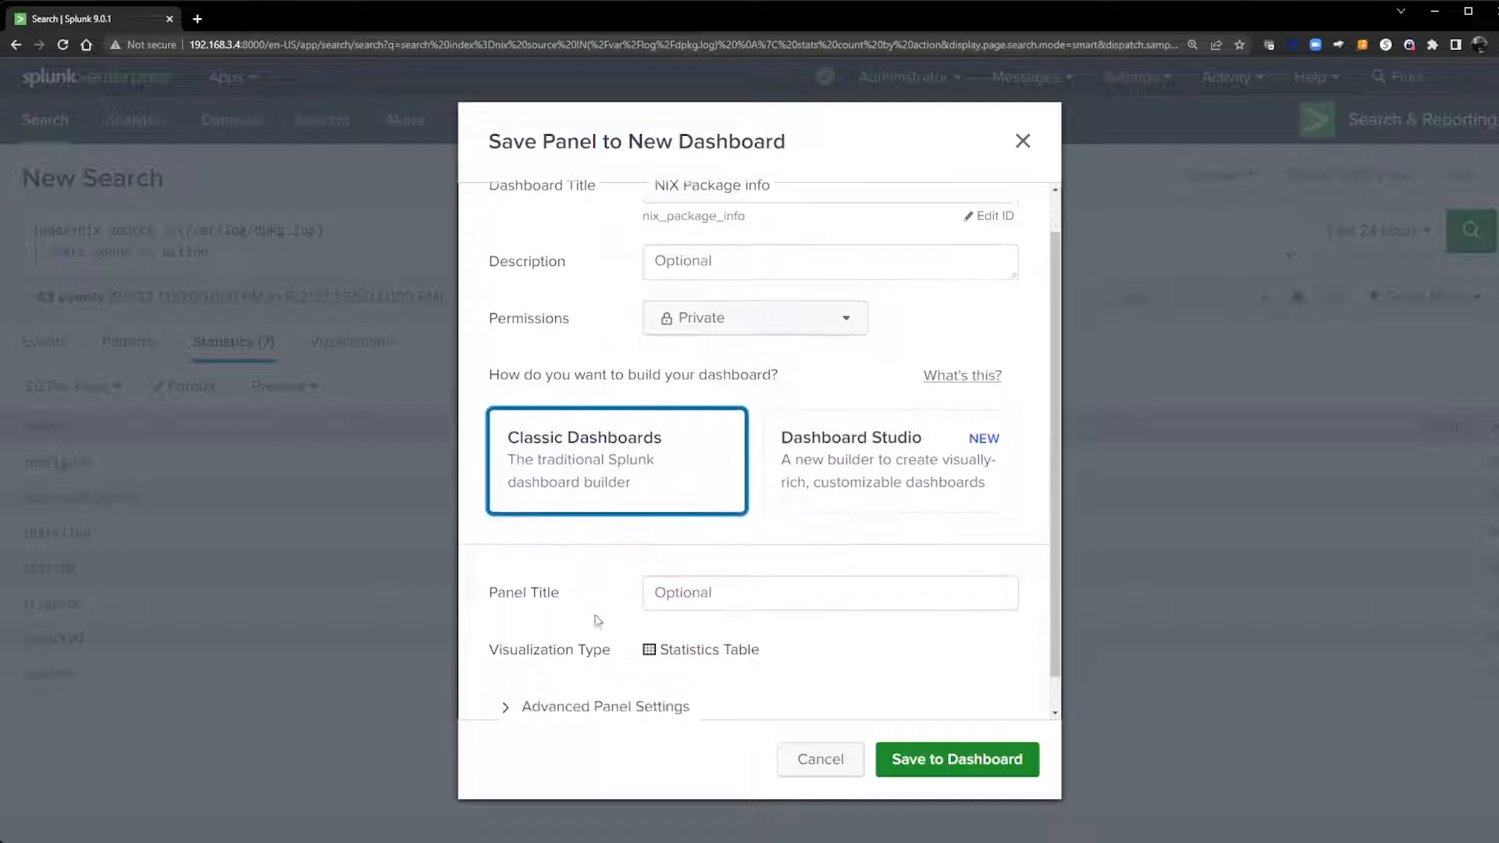
pyautogui.scroll(-1, 597, 621)
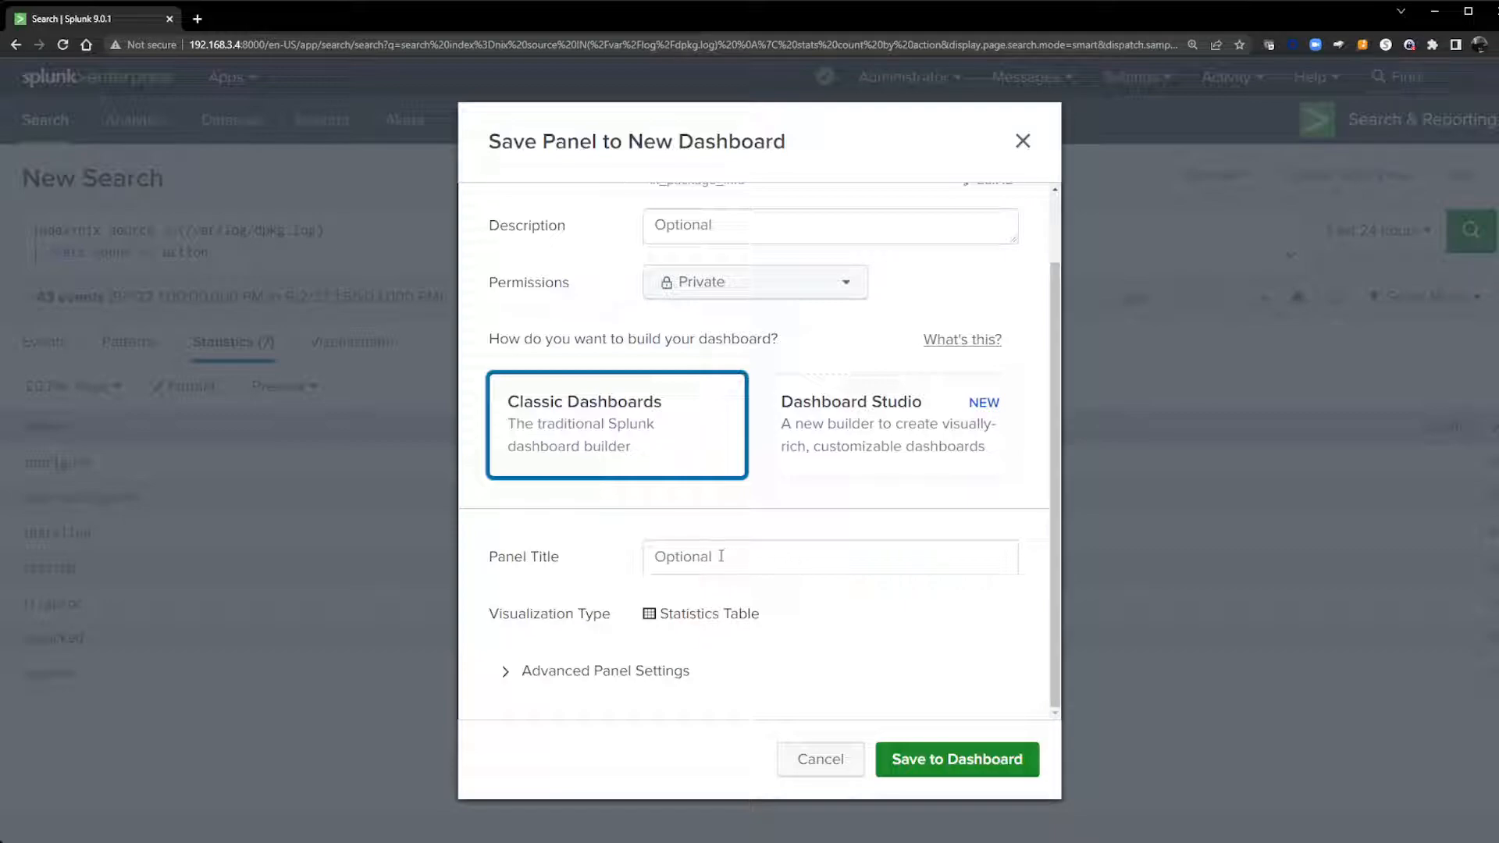
pyautogui.click(504, 672)
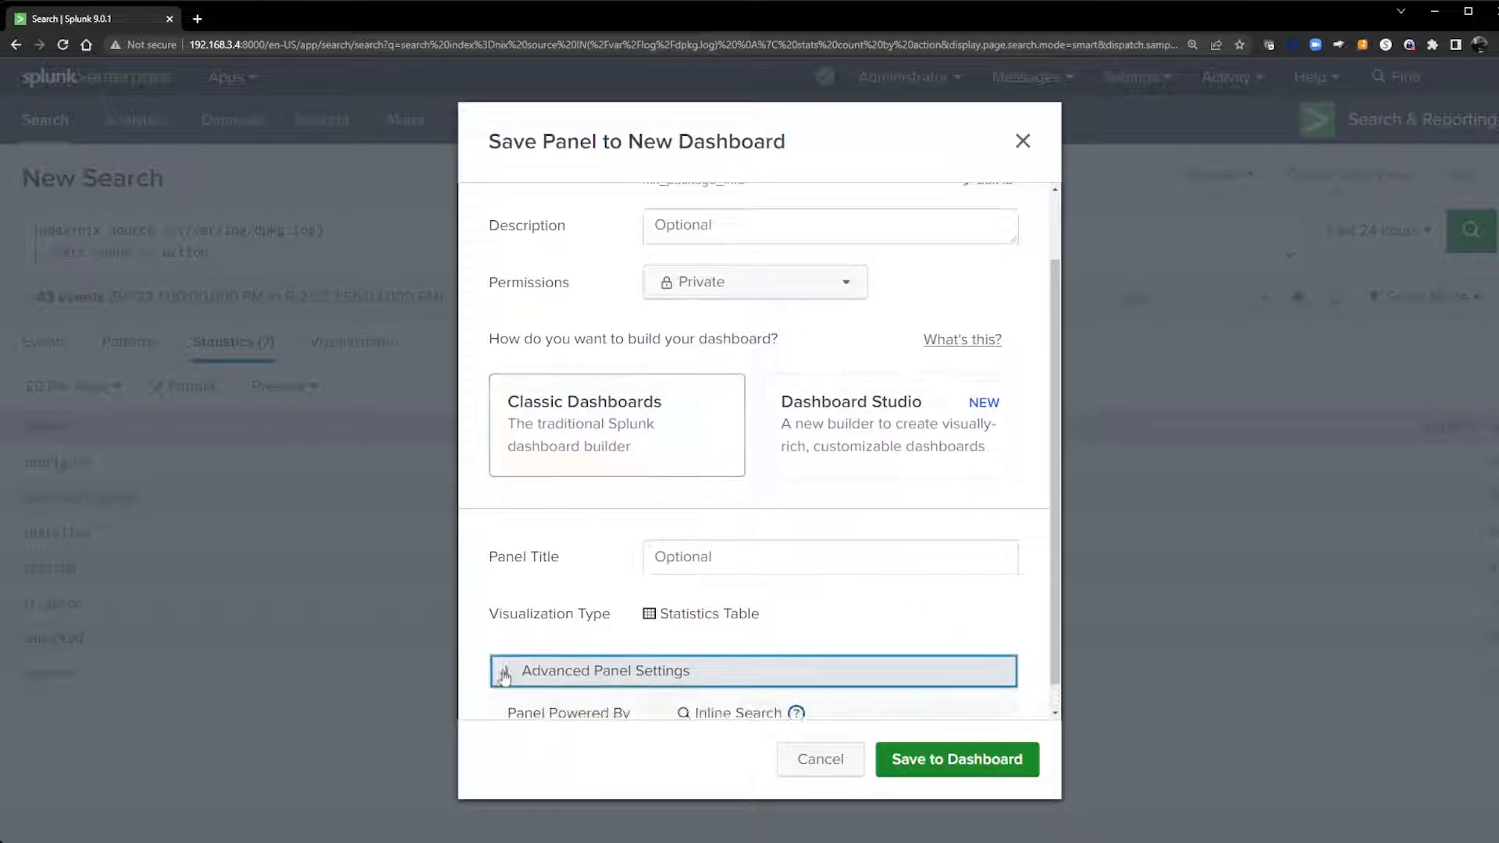
pyautogui.scroll(-2, 509, 681)
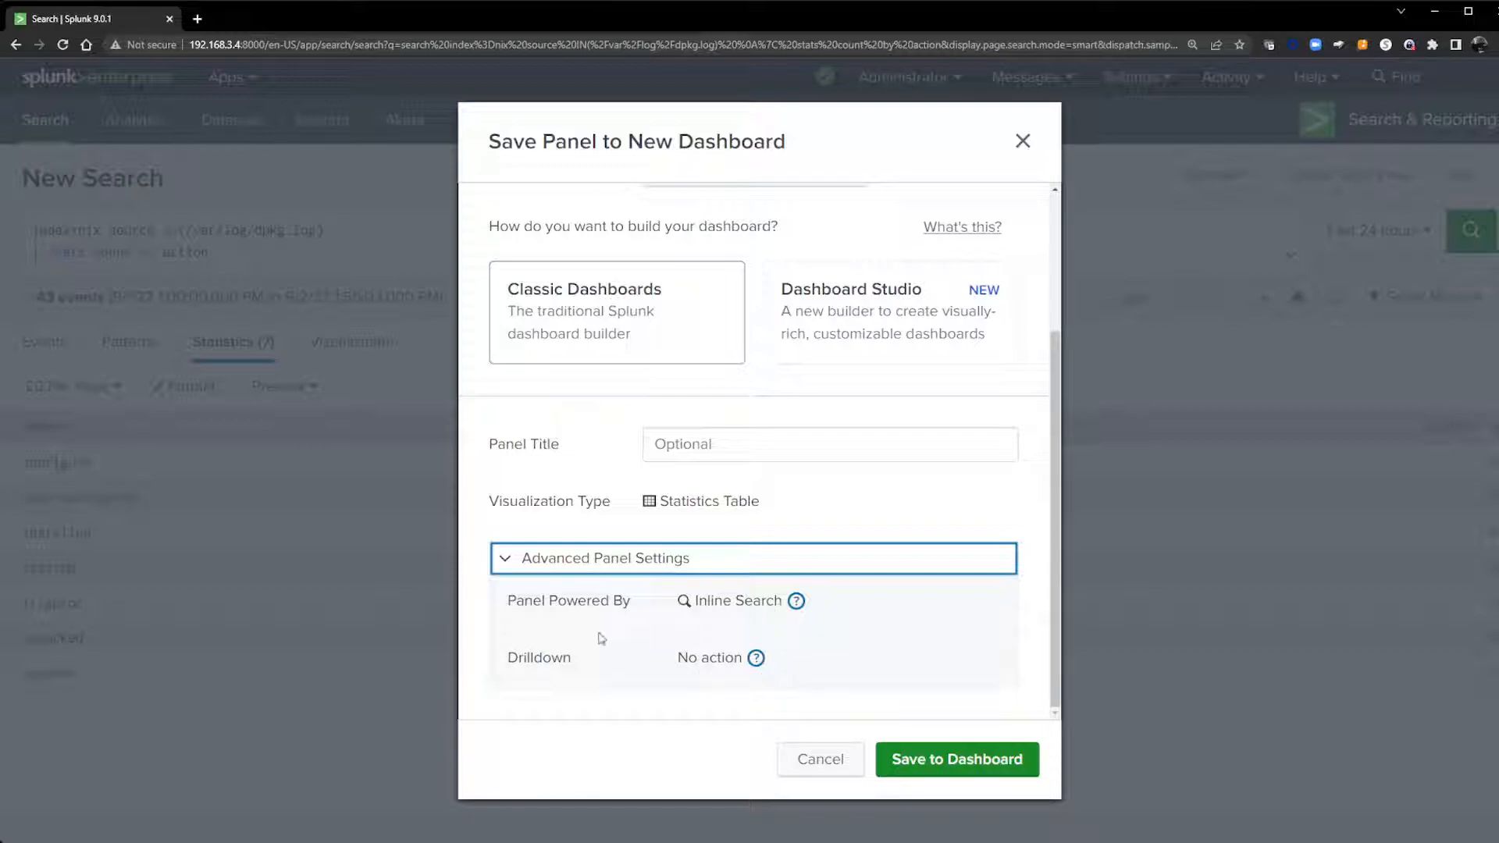
pyautogui.click(509, 558)
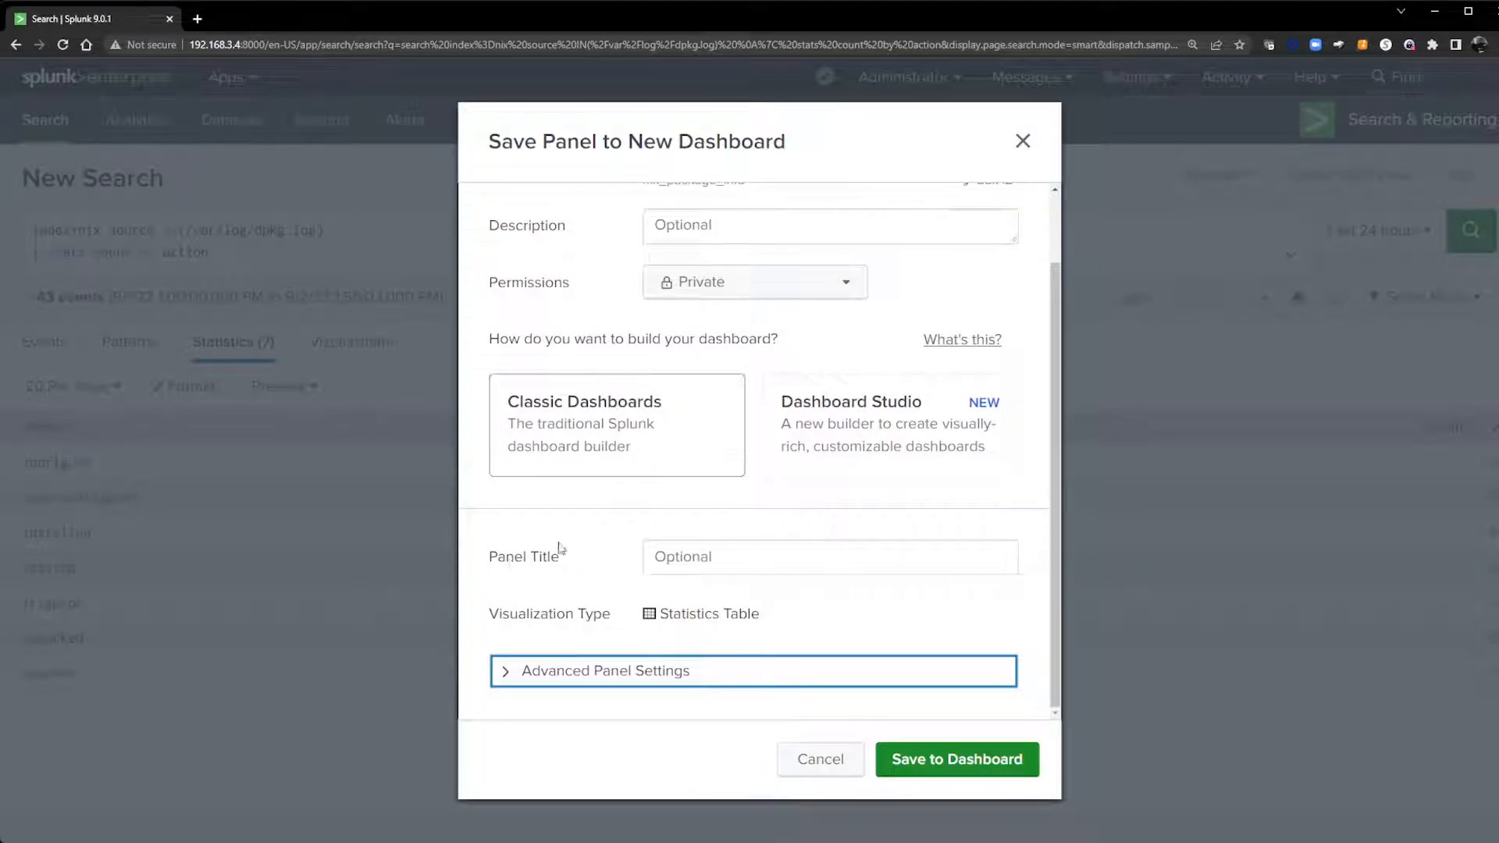
pyautogui.click(930, 762)
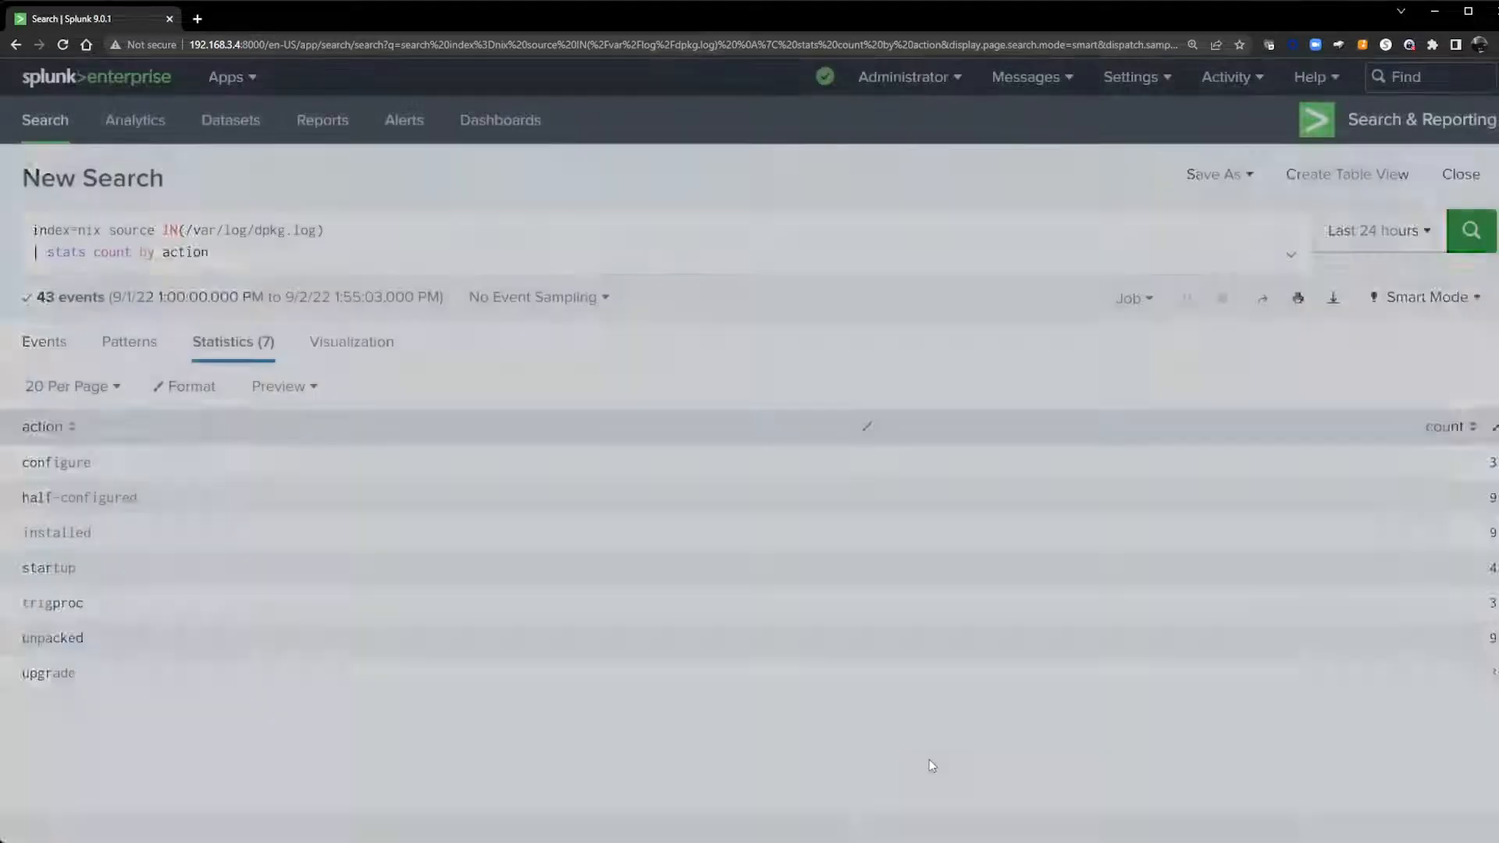
pyautogui.click(947, 316)
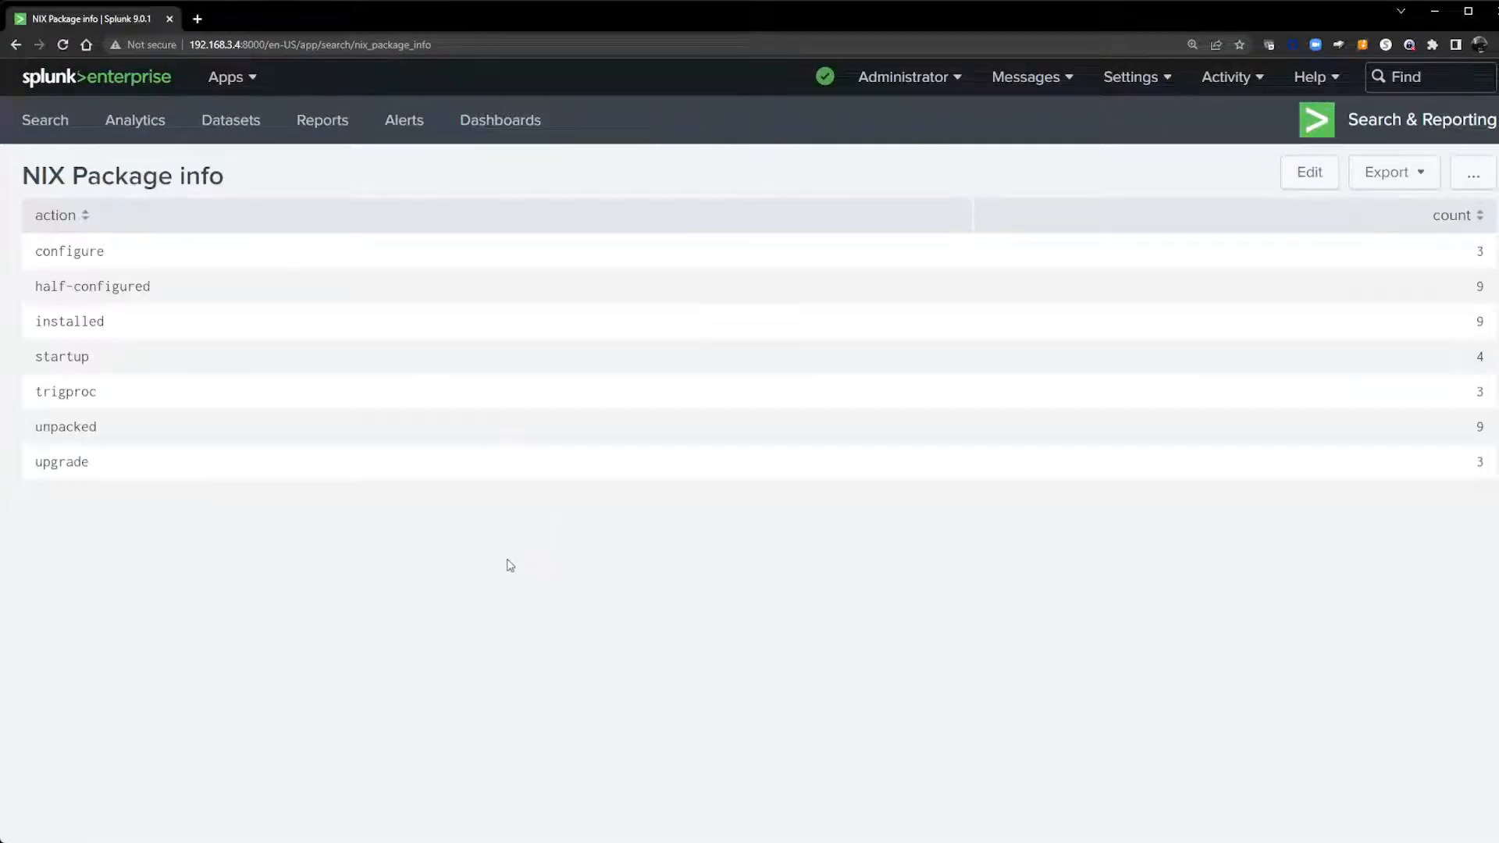
# Step: Switch the NIX Package info dashboard to the dark theme and save it
pyautogui.click(1304, 173)
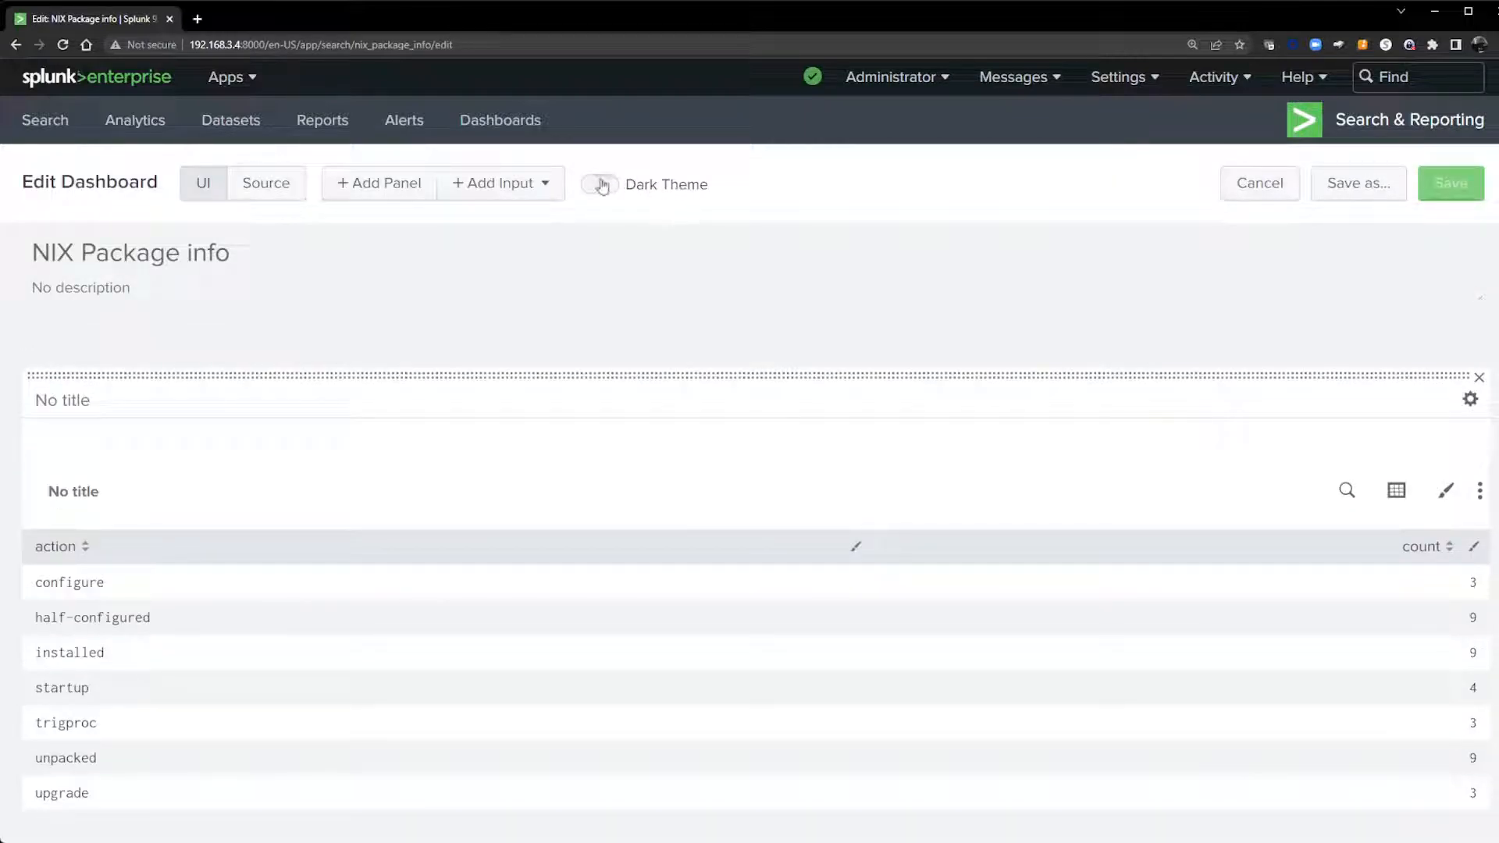
pyautogui.click(663, 196)
pyautogui.click(1450, 183)
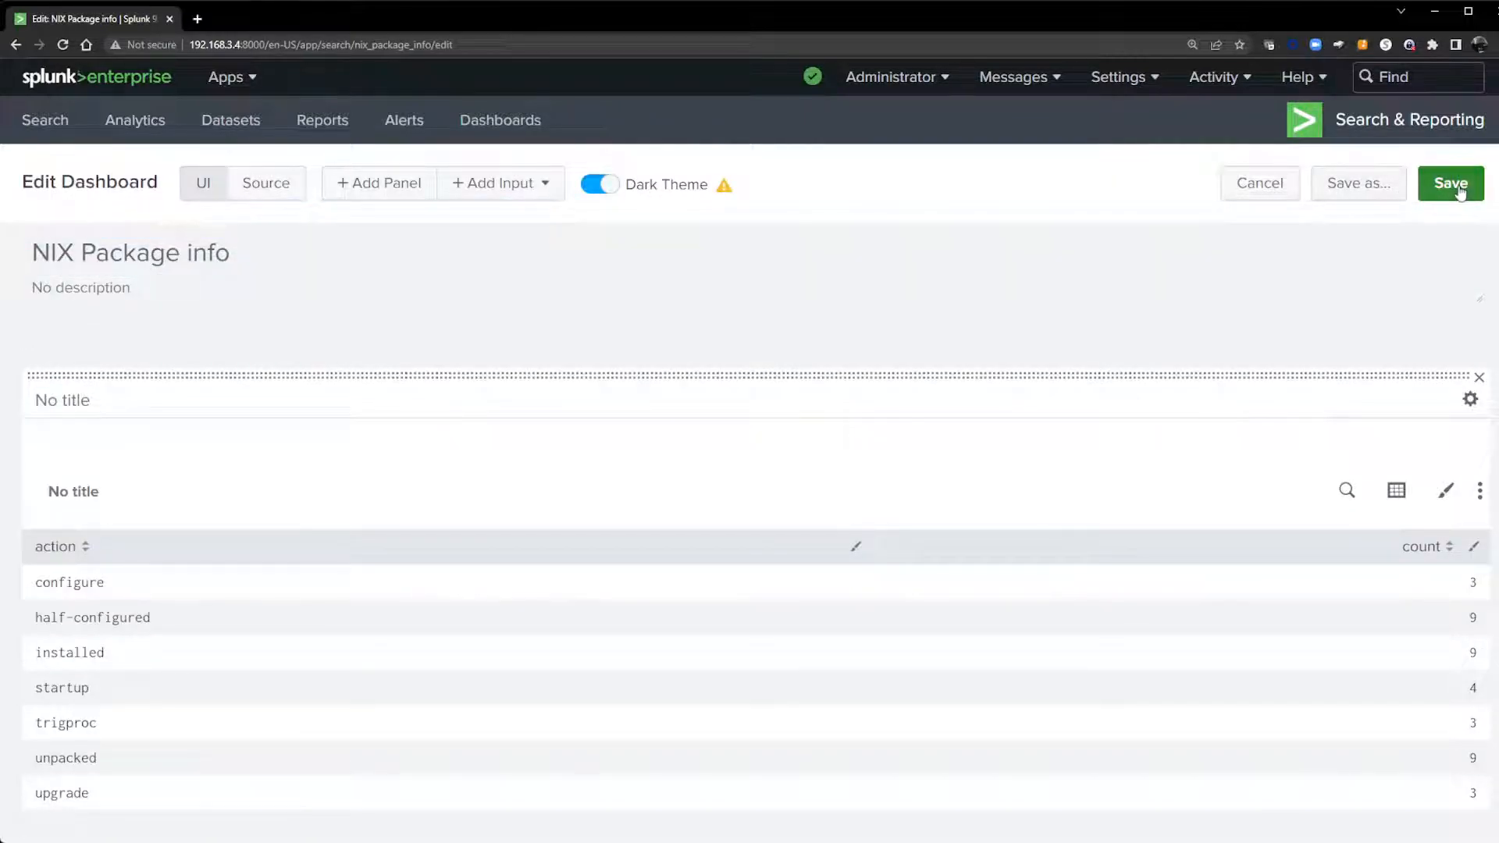
pyautogui.click(1004, 307)
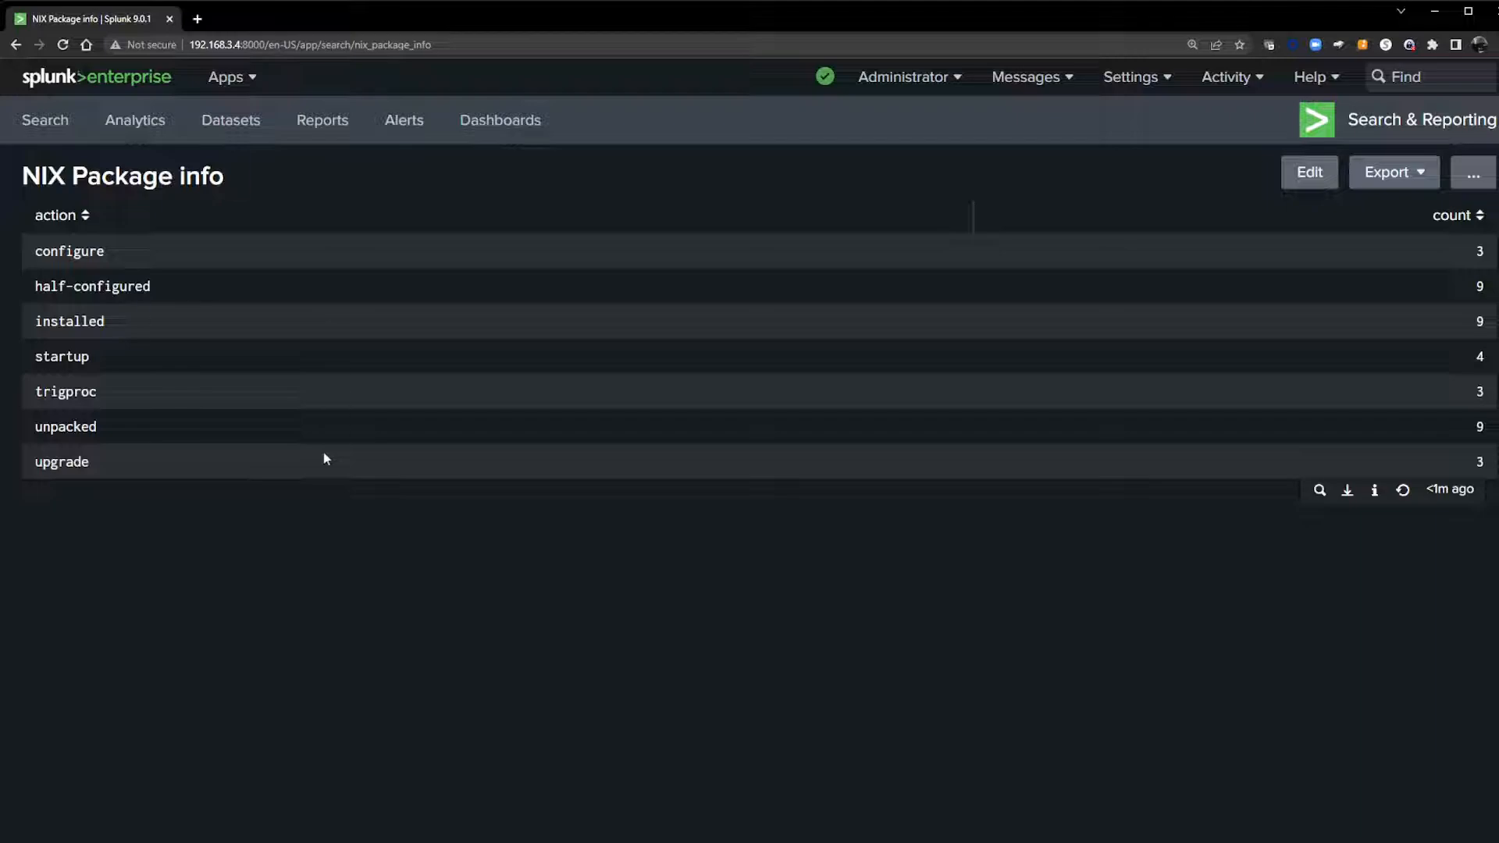
# Step: Reopen the dashboard for editing and add a Time input
pyautogui.click(1299, 184)
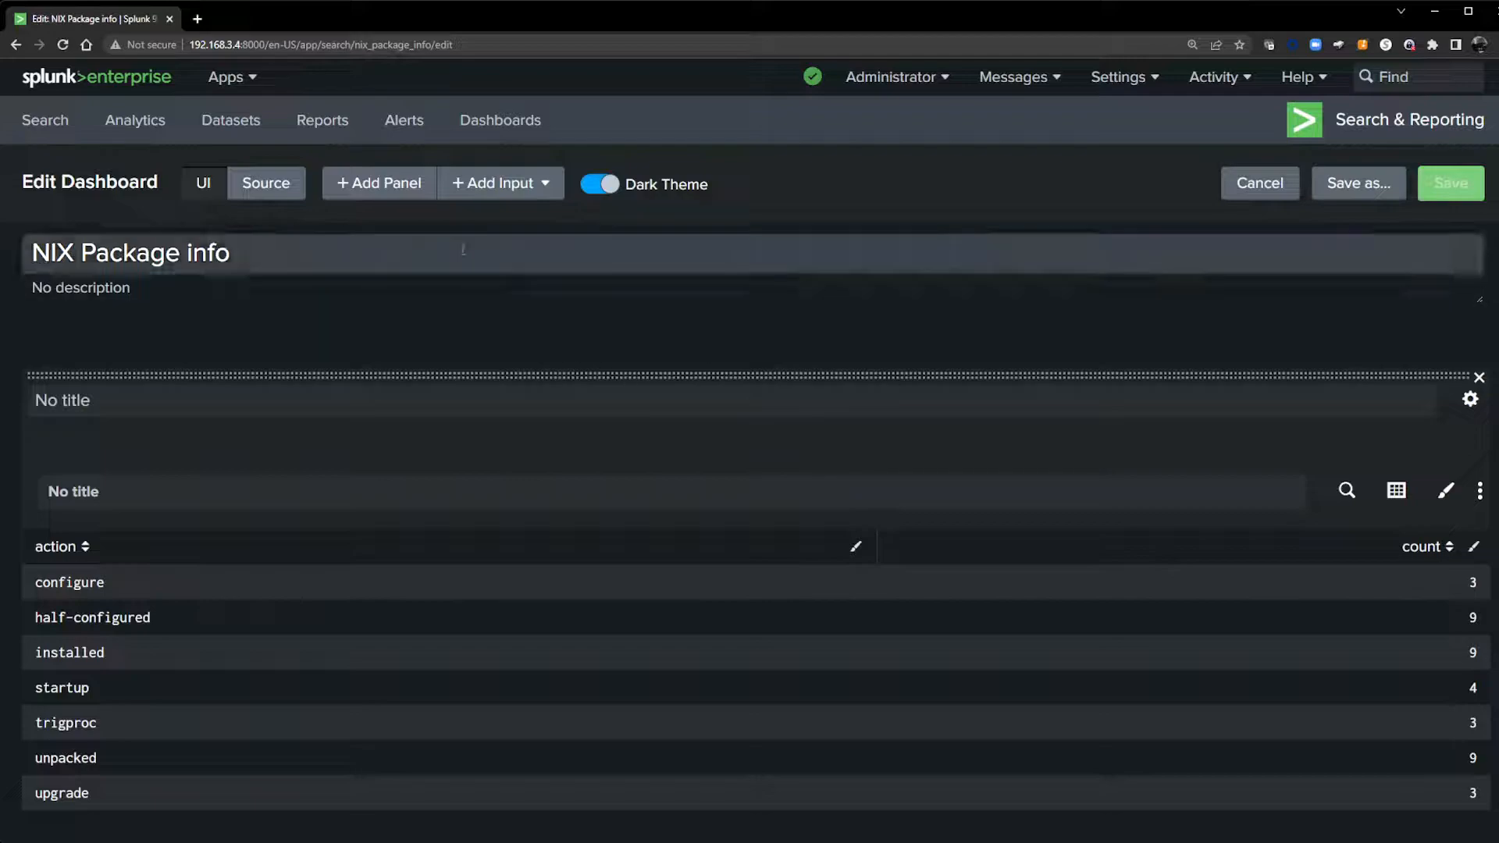
pyautogui.click(500, 183)
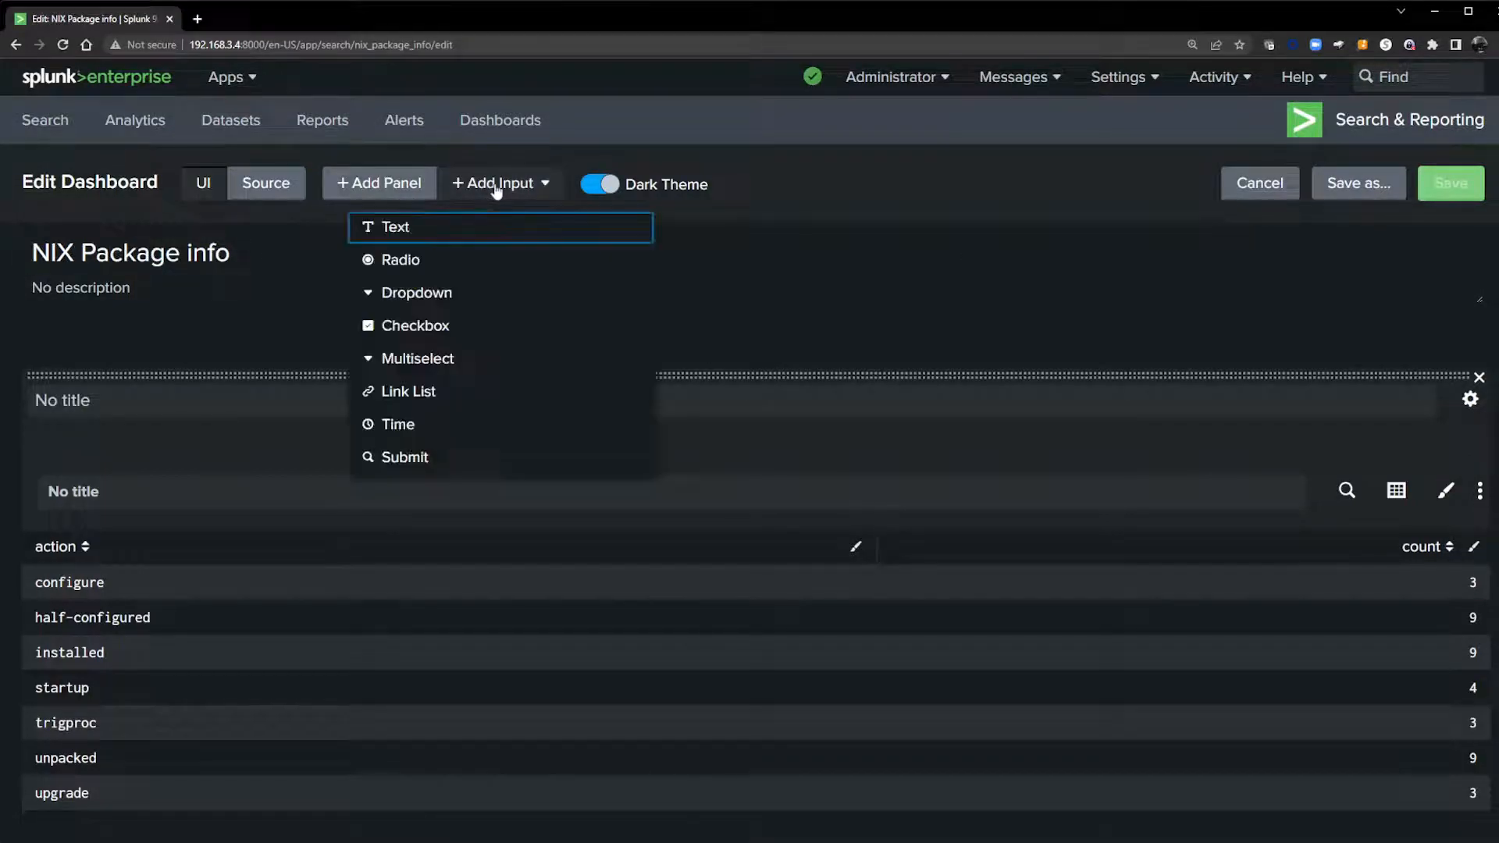
pyautogui.click(406, 427)
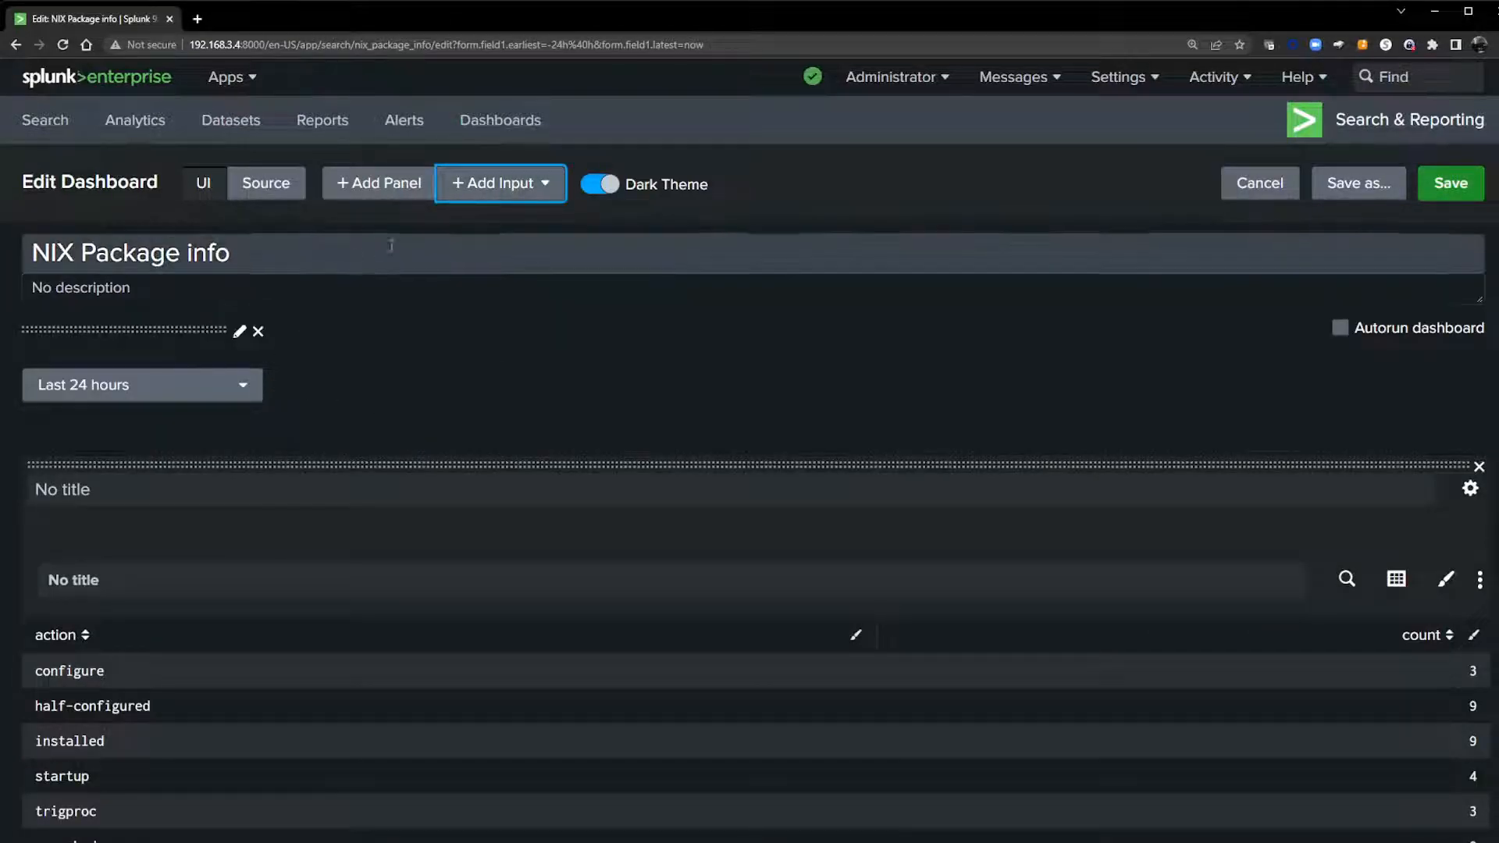
# Step: Set the time input's token name to time1, apply it and save the dashboard
pyautogui.click(241, 335)
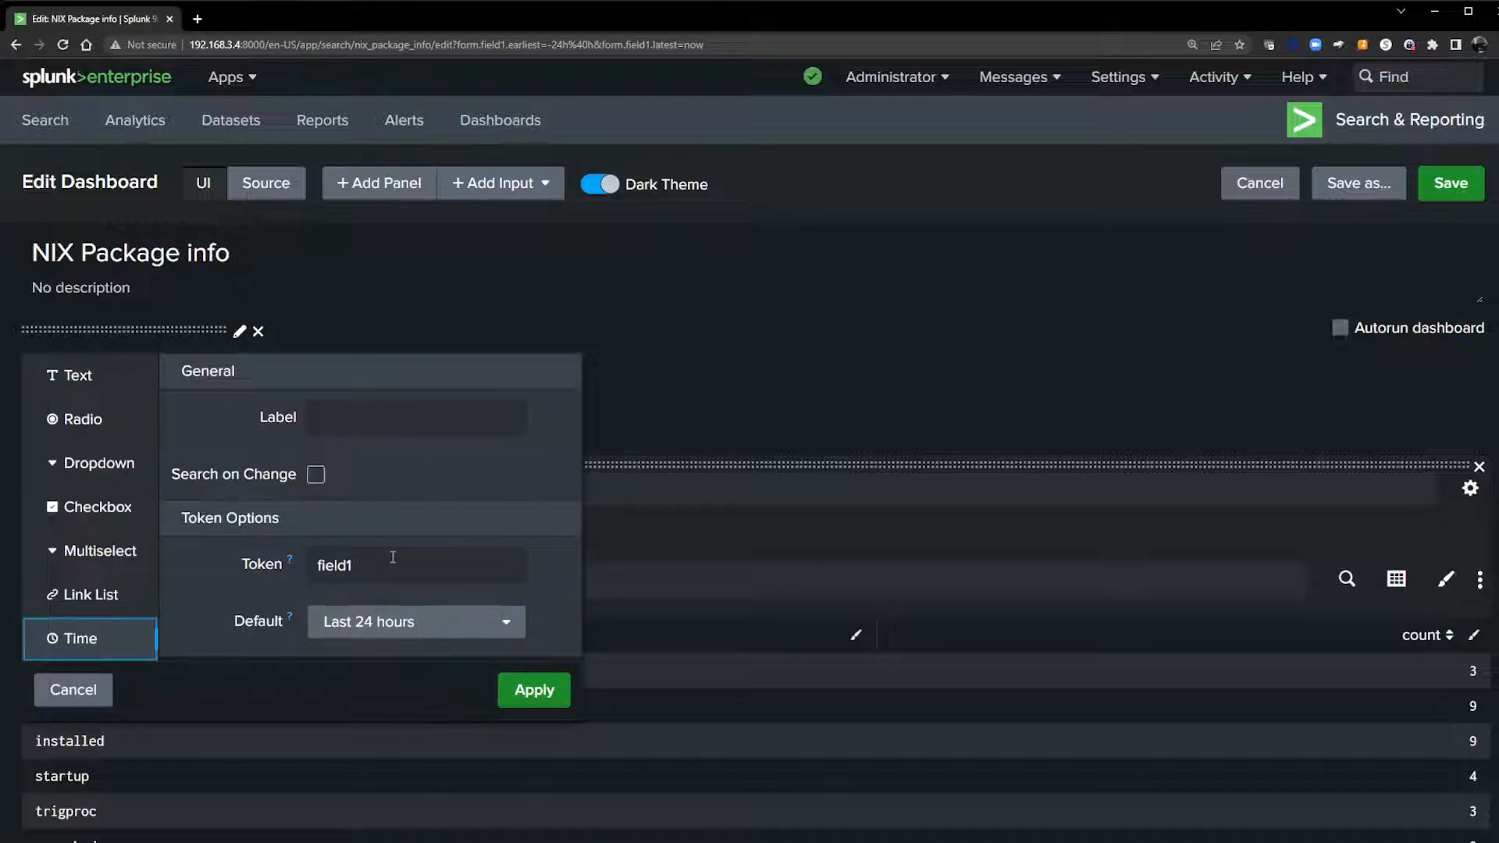
pyautogui.moveTo(346, 569); pyautogui.dragTo(309, 559)
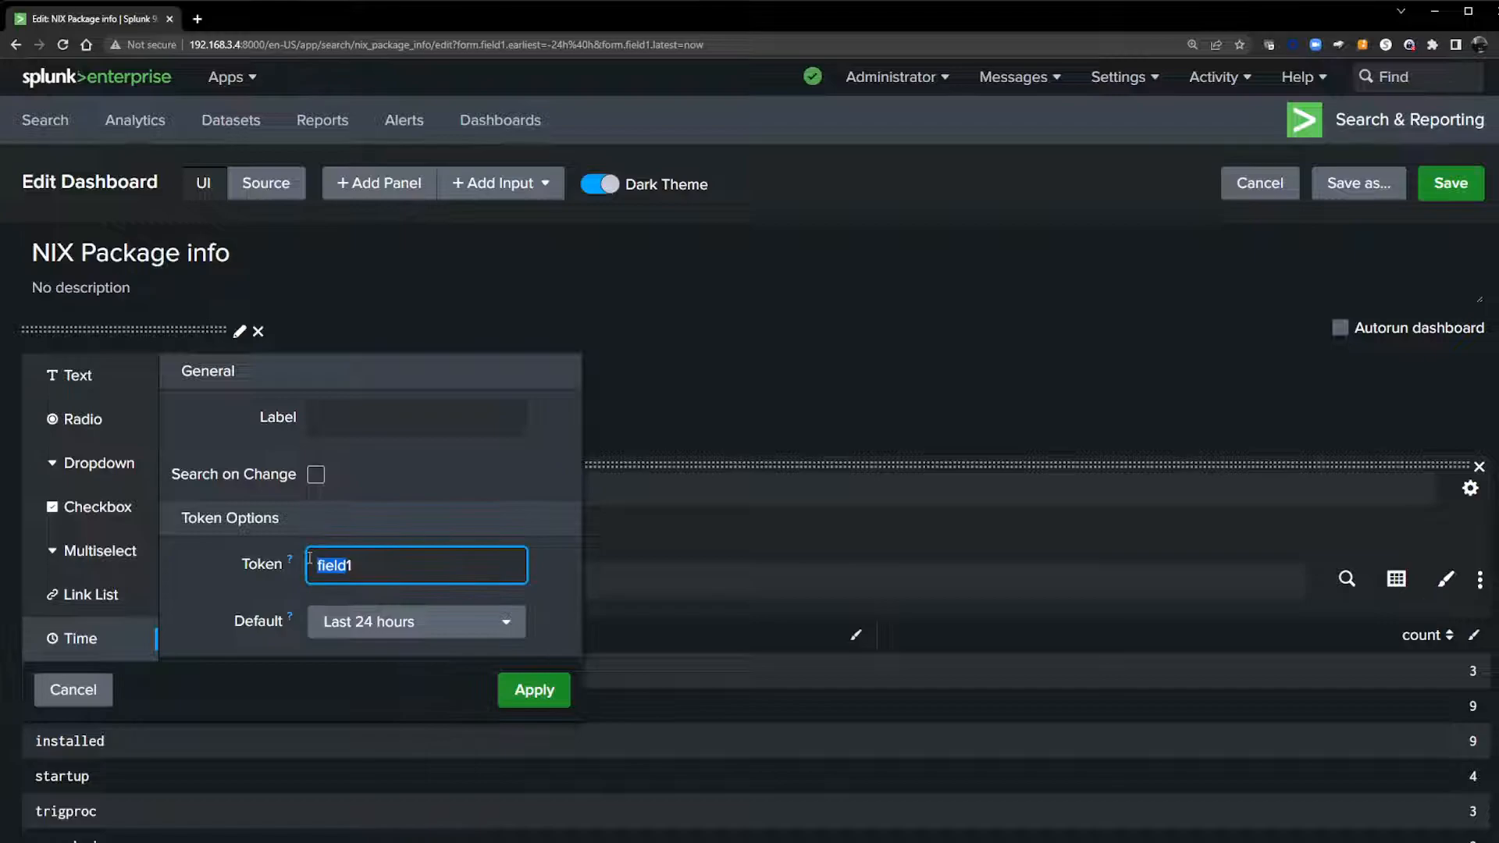
pyautogui.write('time')
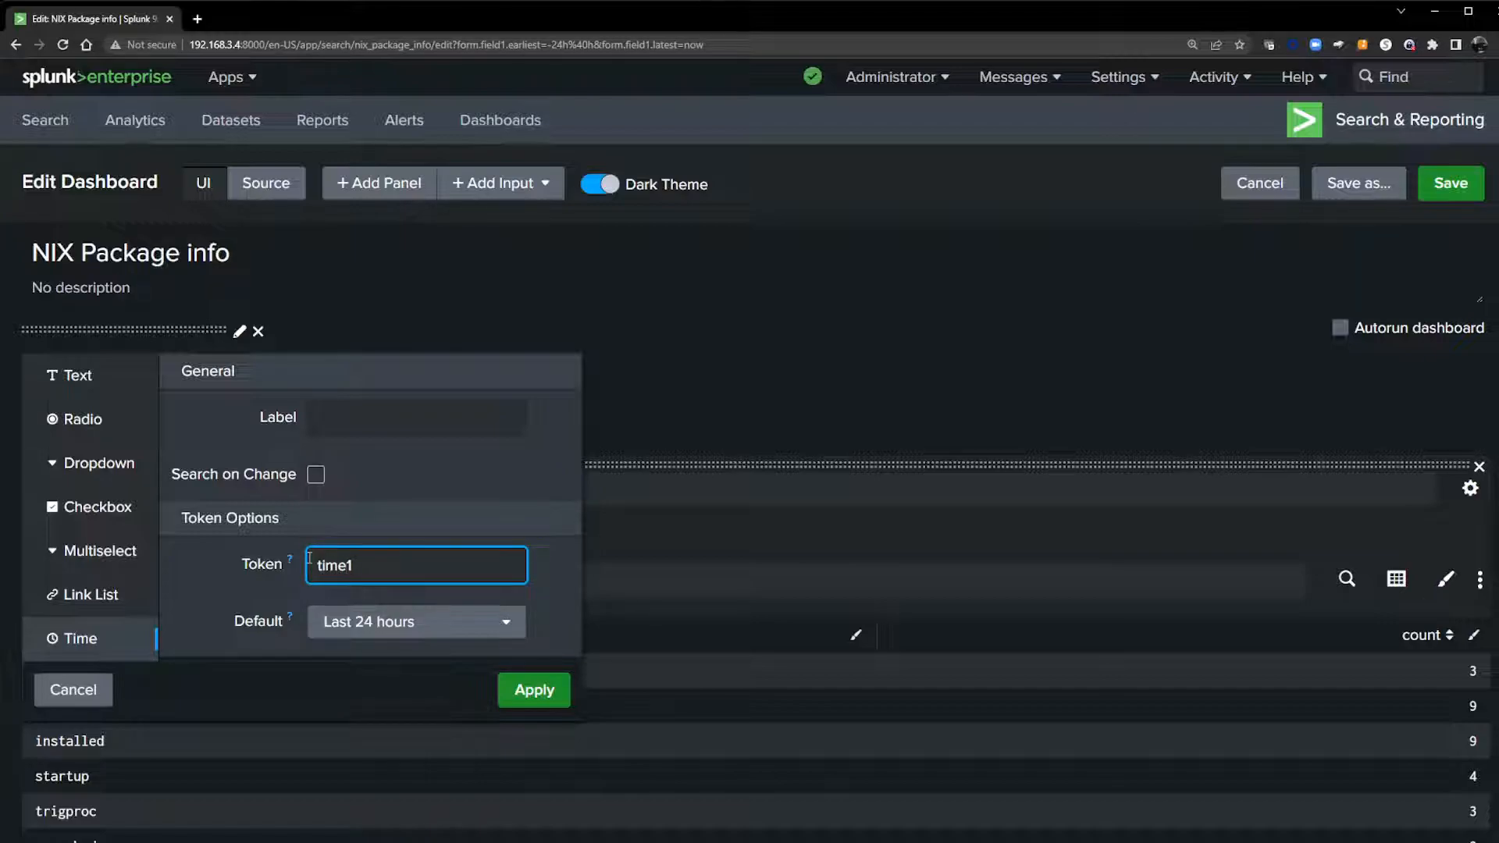
pyautogui.click(535, 693)
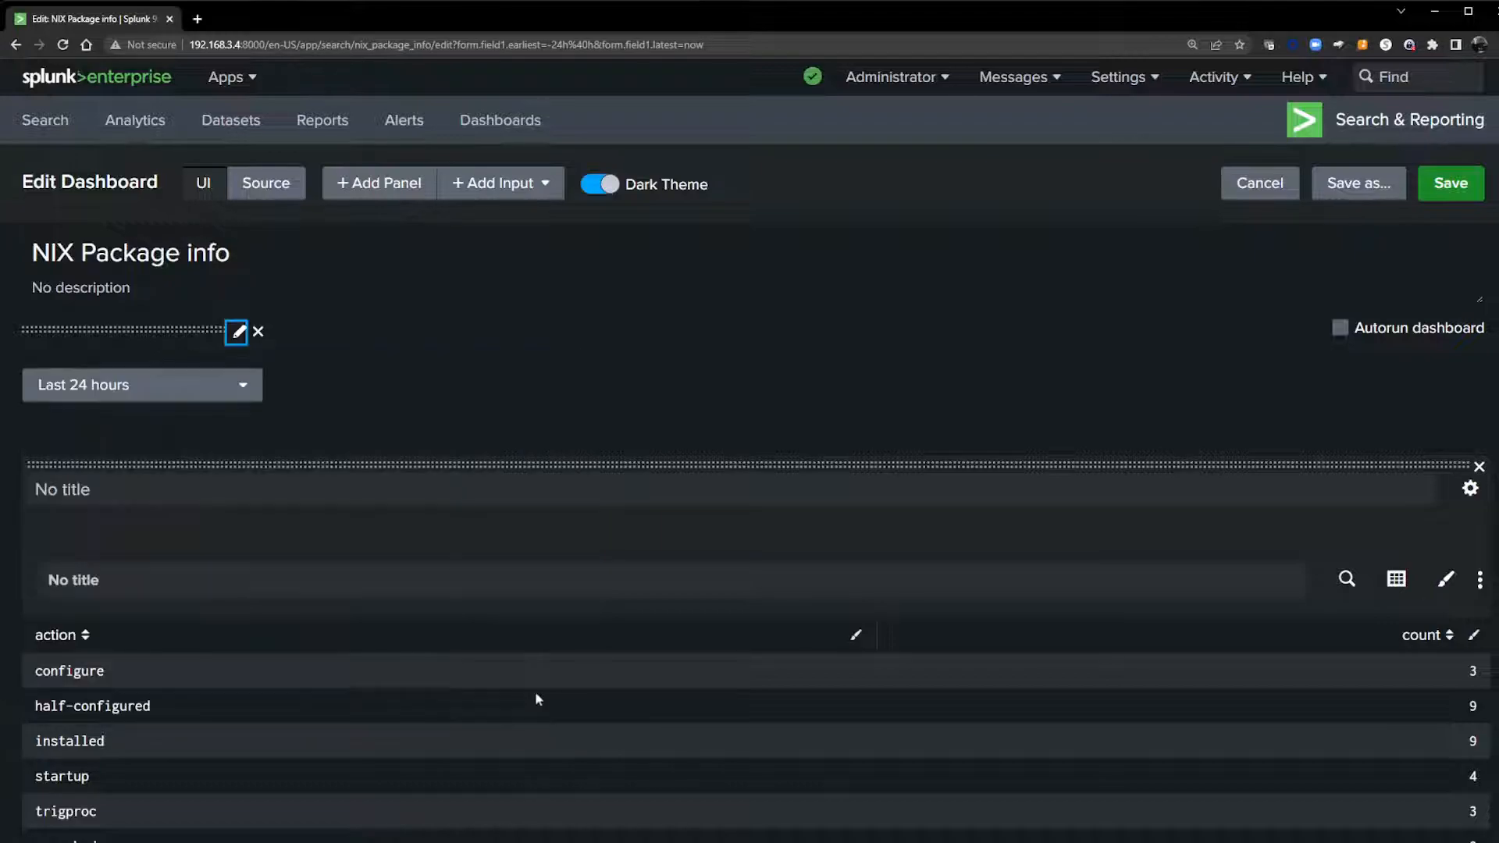
pyautogui.click(1433, 193)
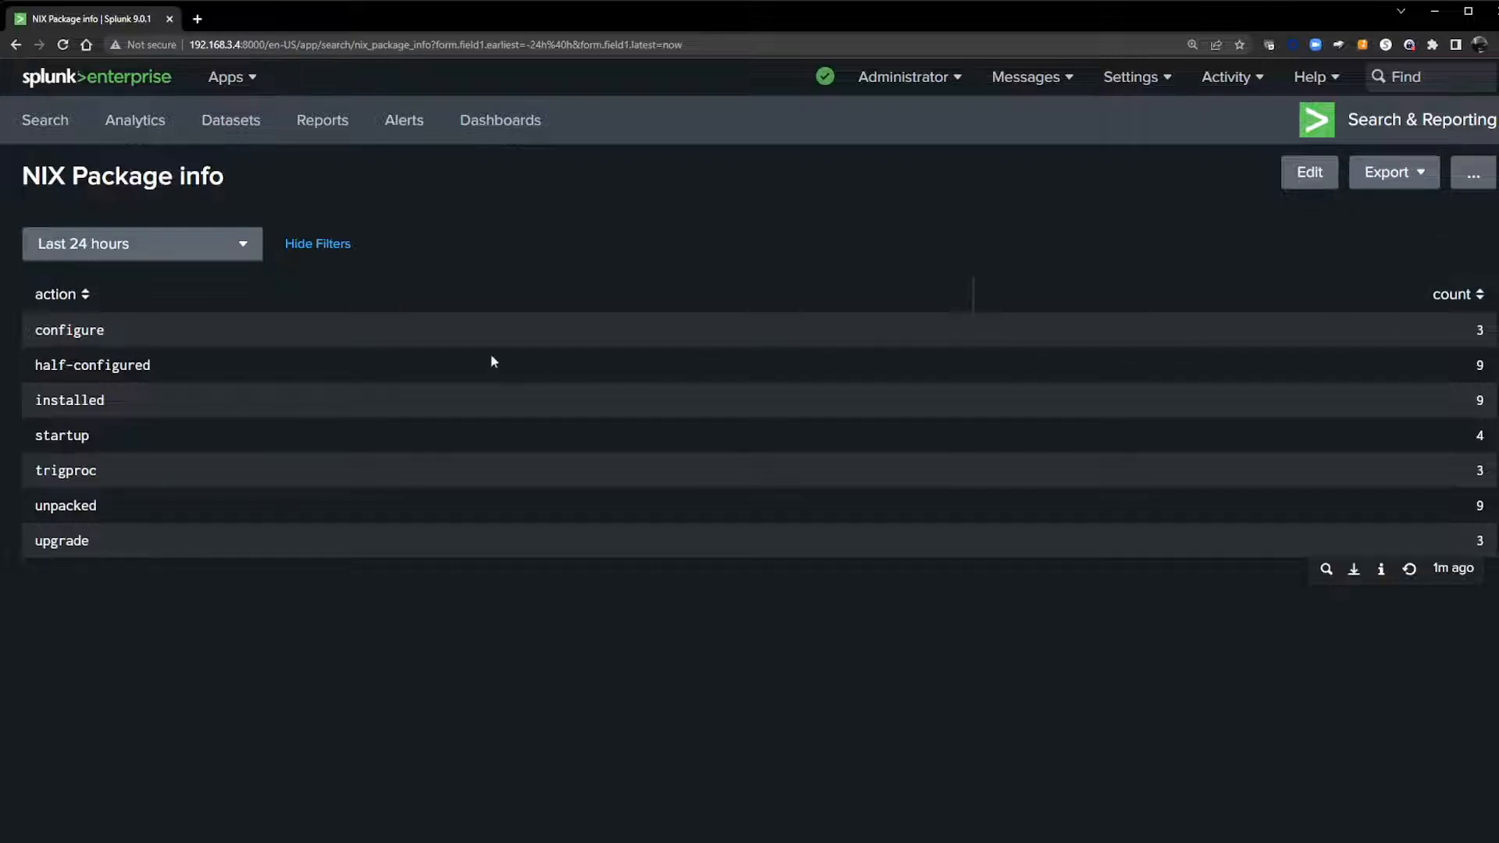
# Step: Set the dashboard's time range filter to Last 7 days
pyautogui.click(181, 245)
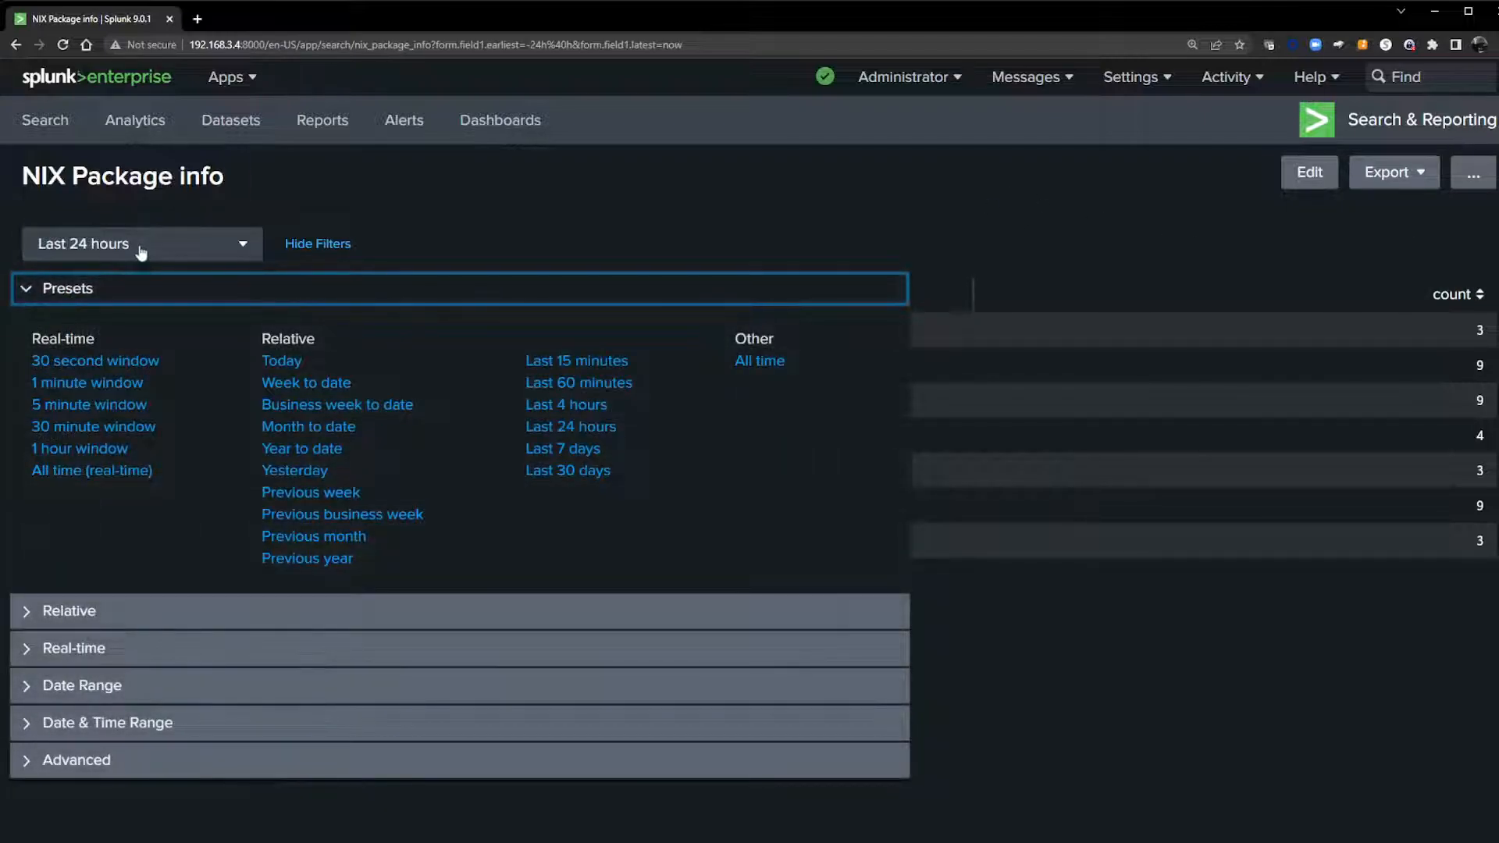
pyautogui.click(590, 452)
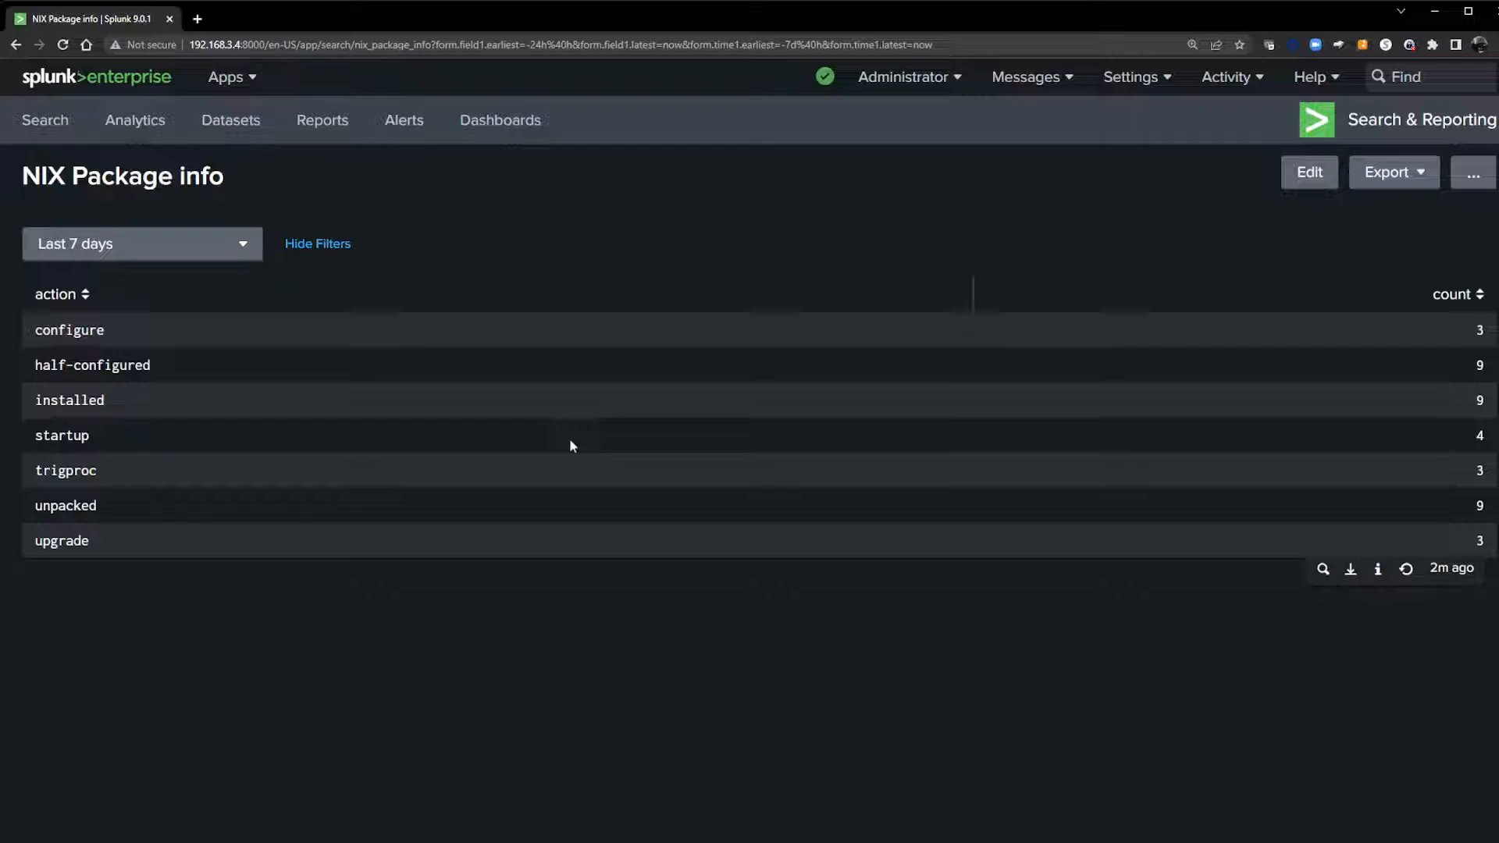
# Step: Edit the dashboard so the table's search uses the Shared Time Picker (time1) as its time range, and save it
pyautogui.click(1304, 184)
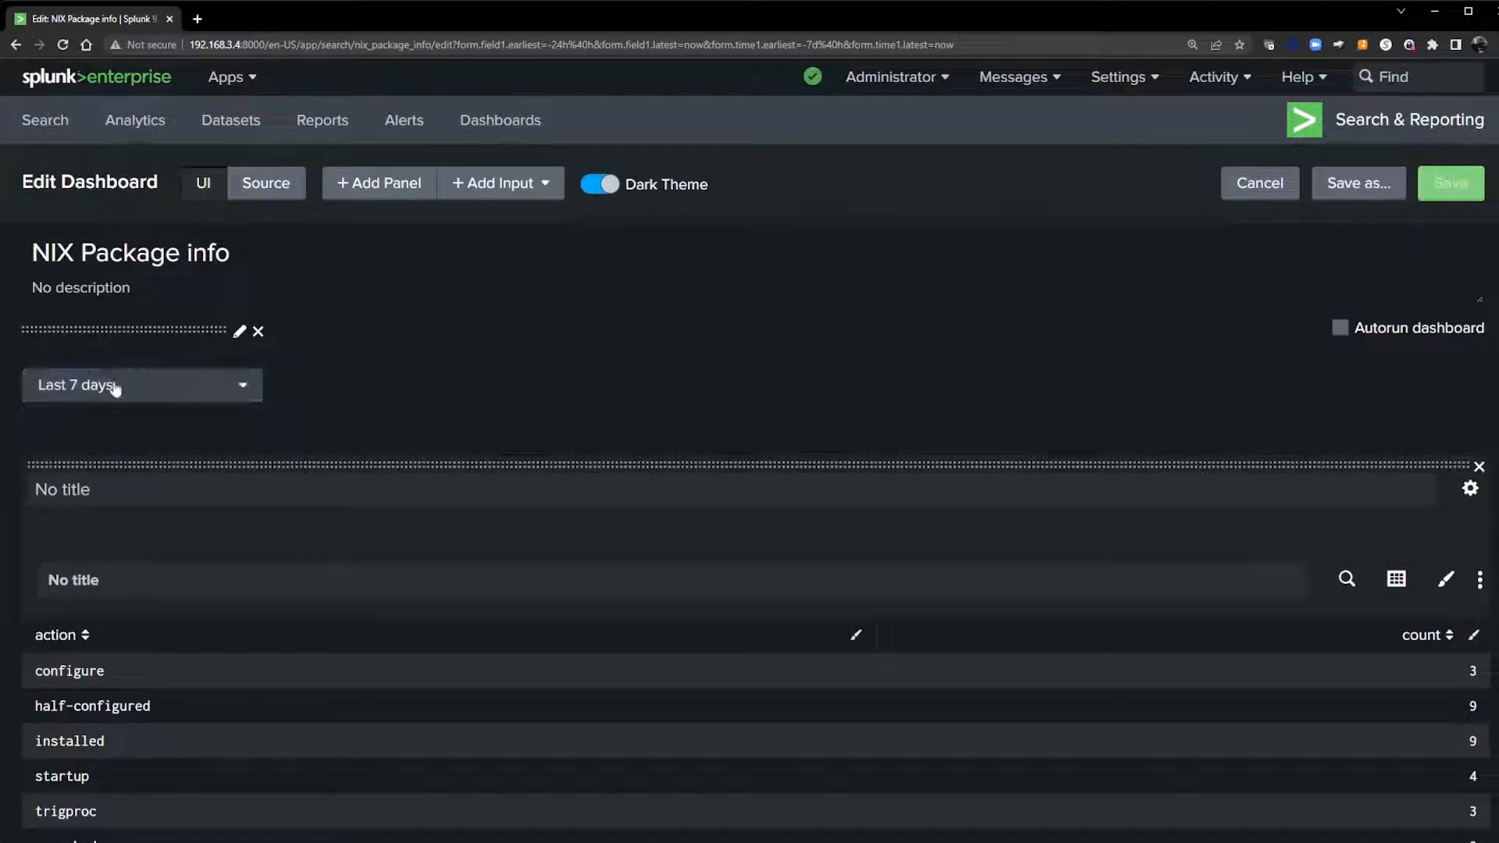
pyautogui.click(1343, 589)
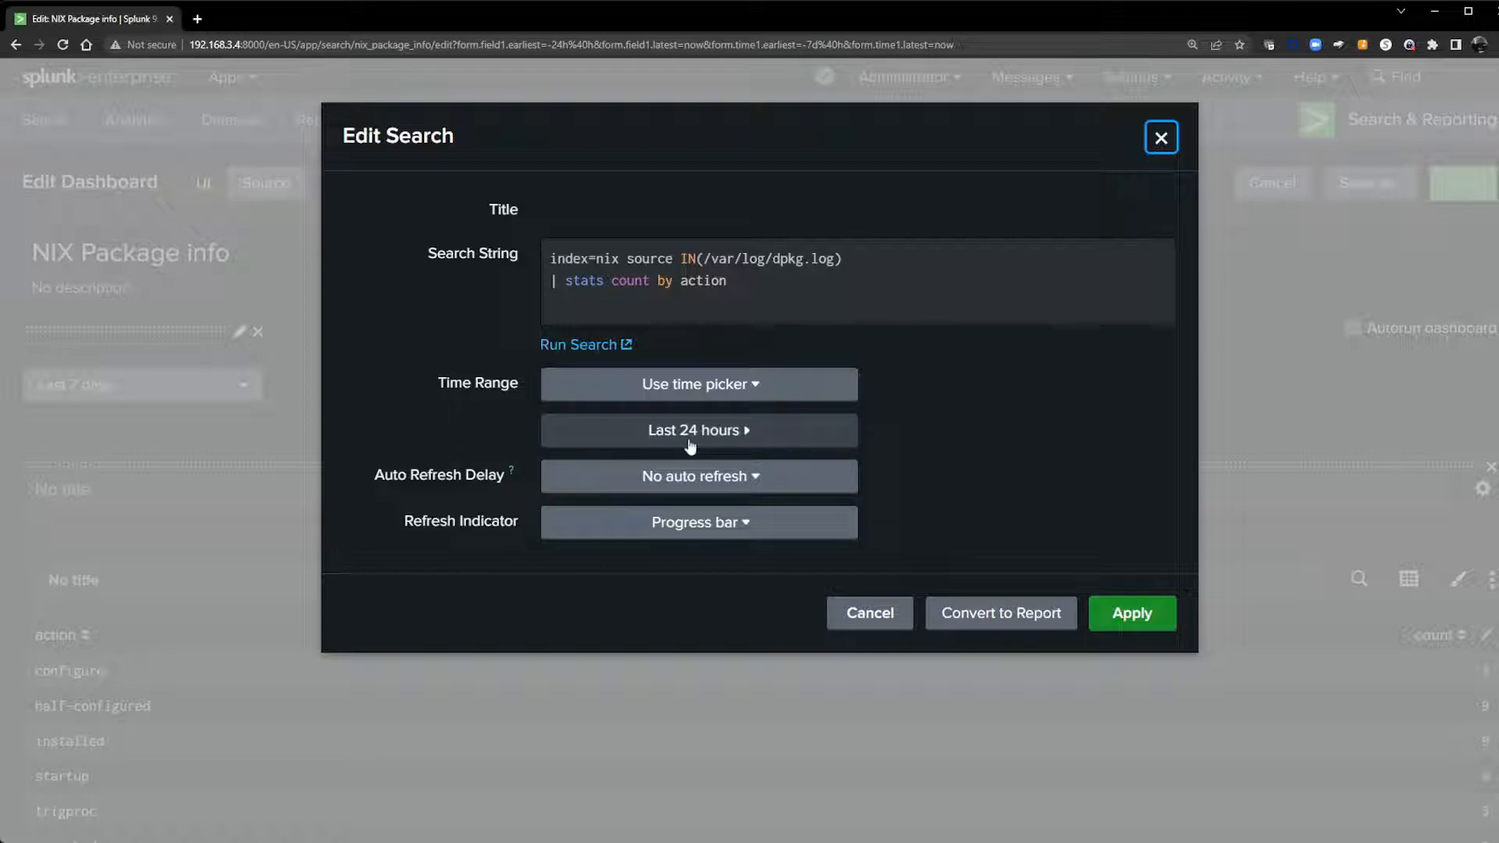
pyautogui.click(714, 389)
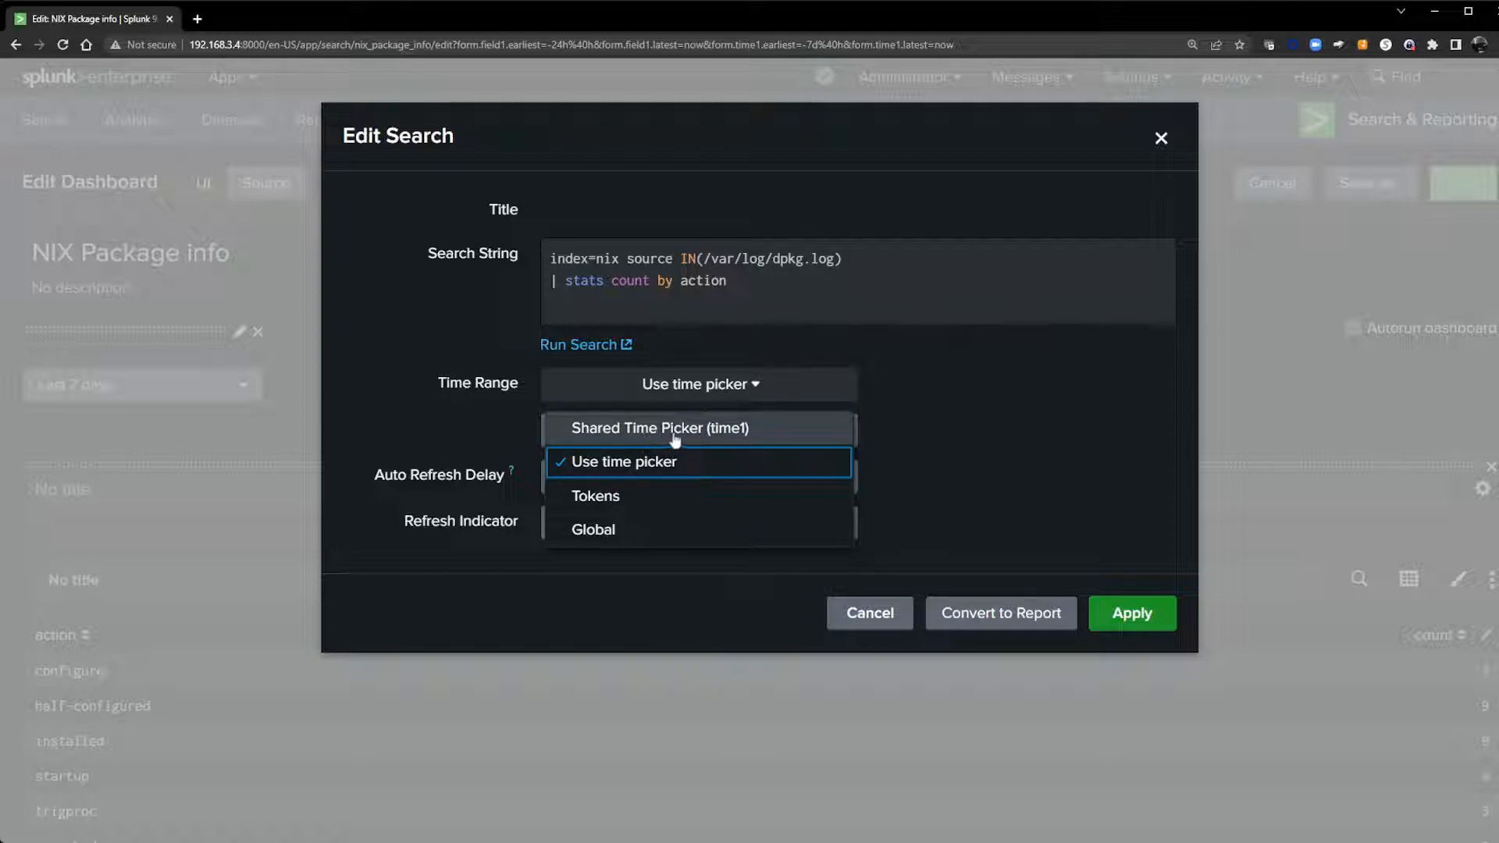
pyautogui.click(729, 435)
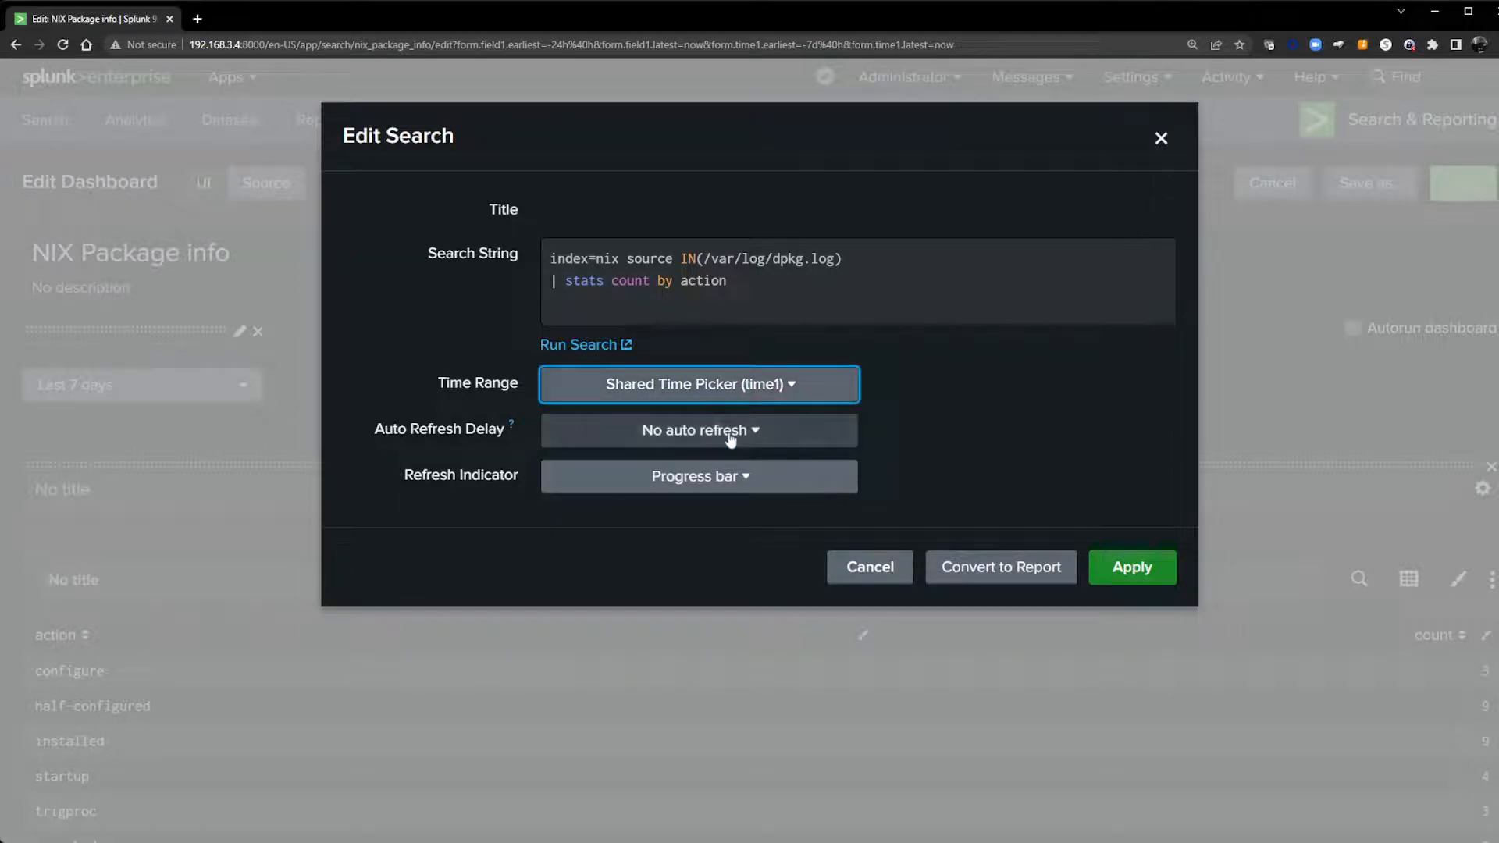
pyautogui.click(1136, 576)
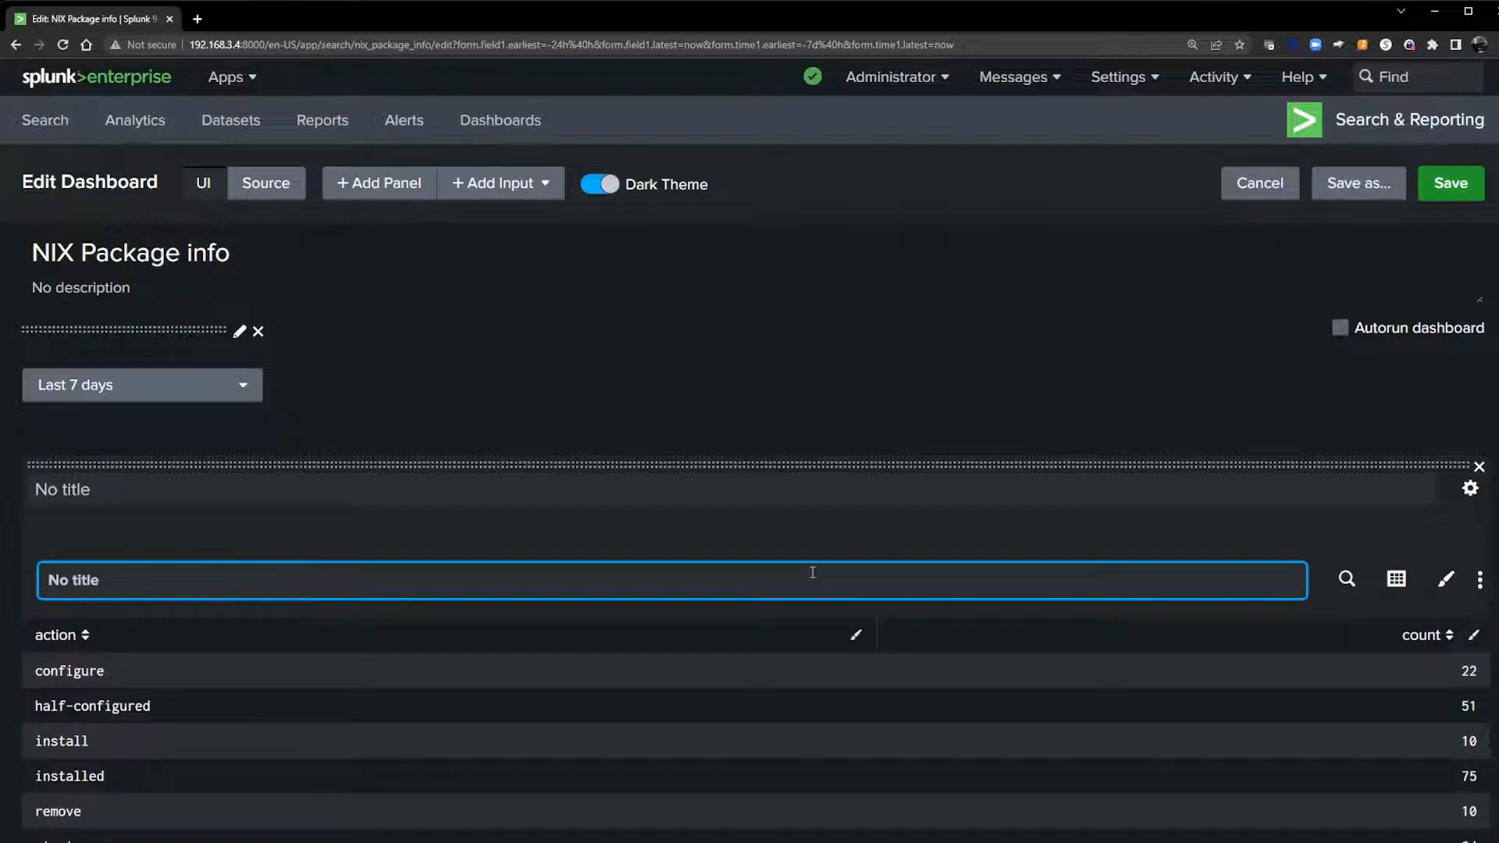
pyautogui.click(1450, 183)
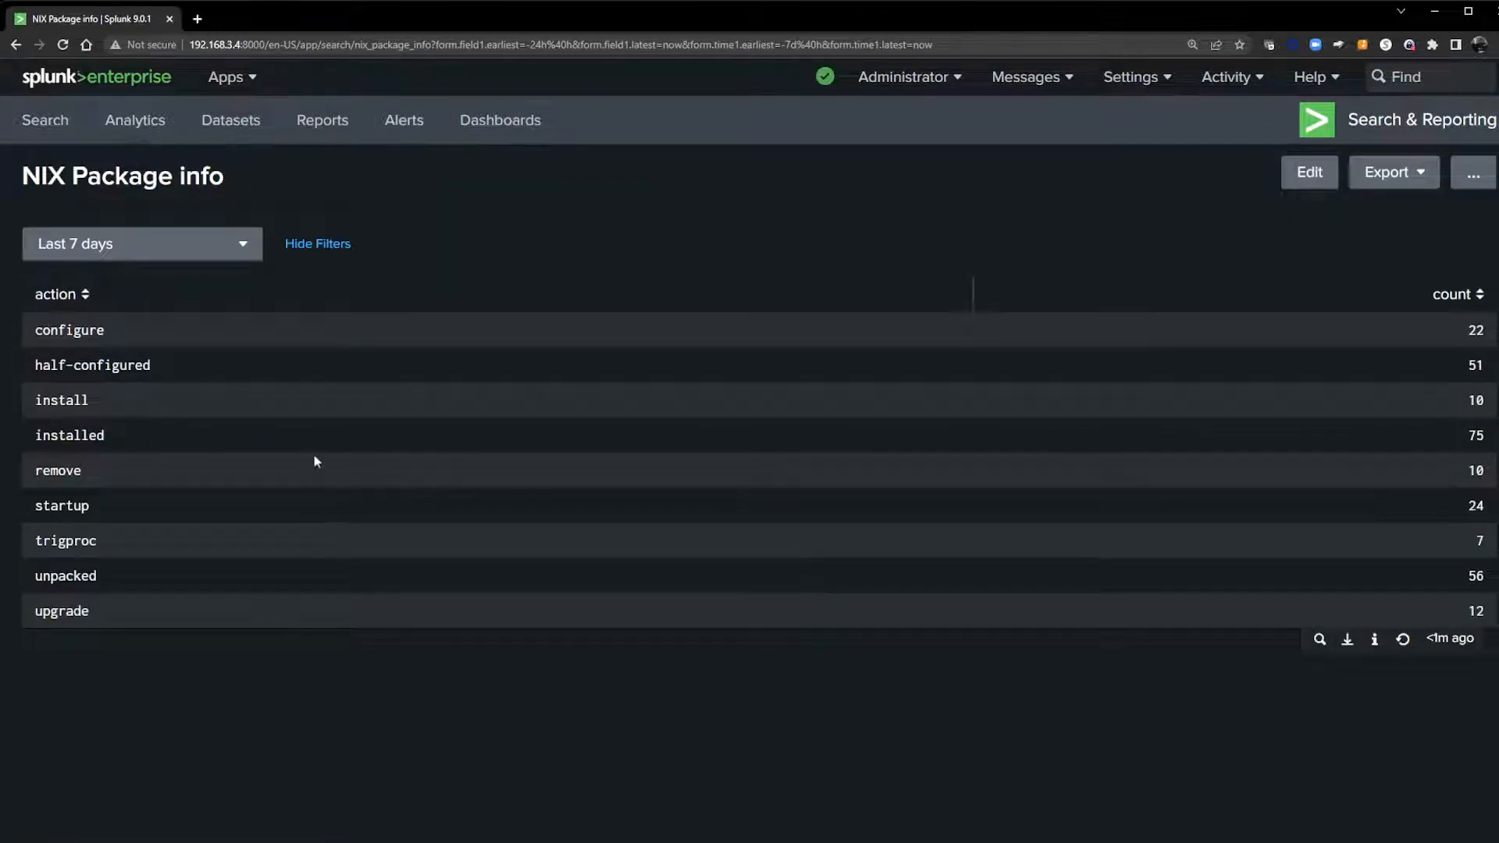
# Step: Set the dashboard's time range filter to Last 24 hours
pyautogui.click(117, 250)
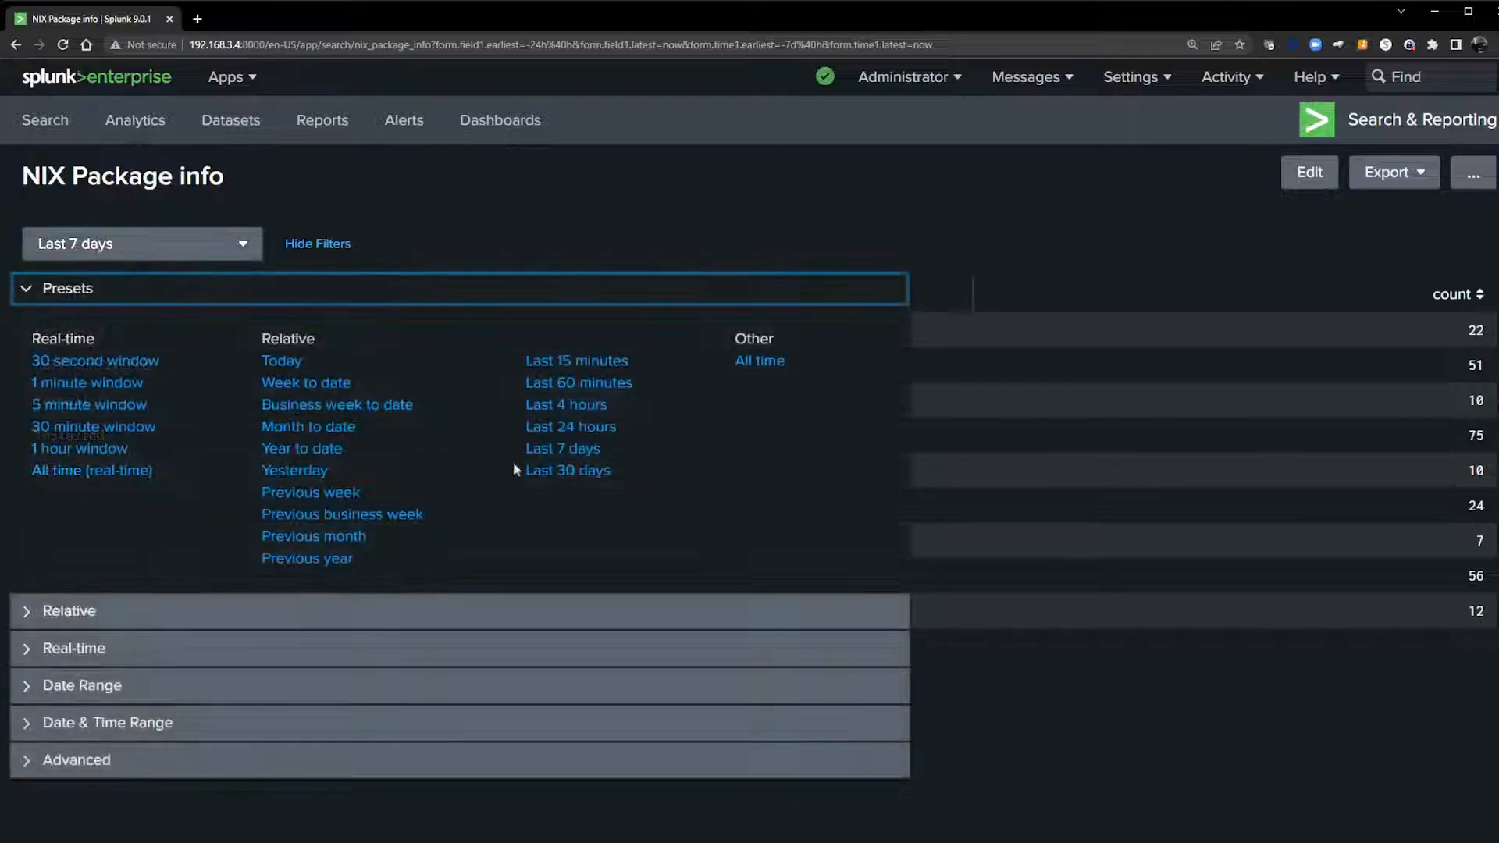
pyautogui.click(587, 429)
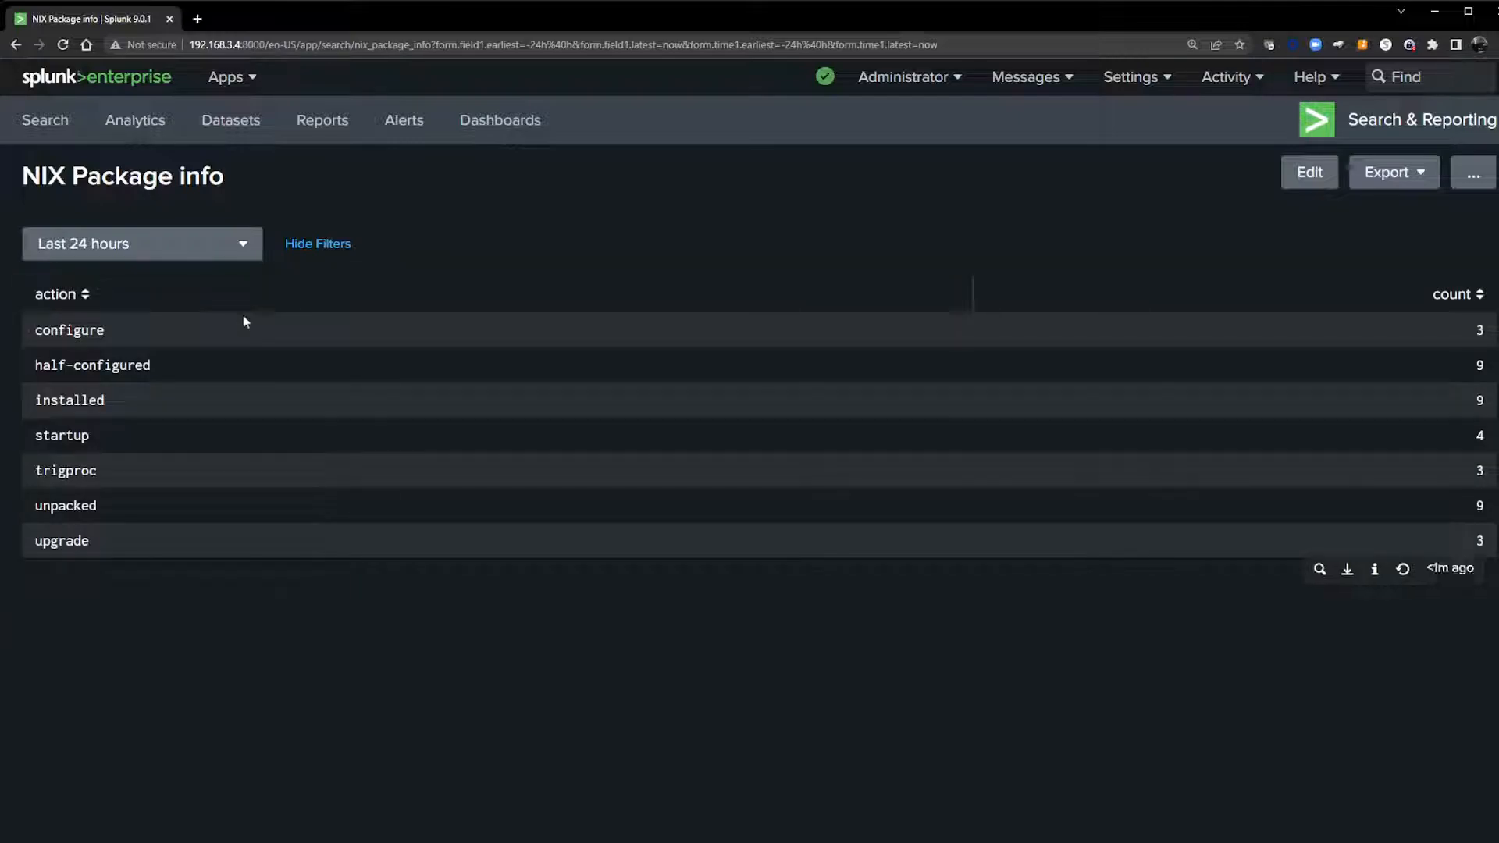
# Step: Reopen the dashboard for editing and set the table's drilldown action to Manage tokens on this dashboard
pyautogui.click(1311, 173)
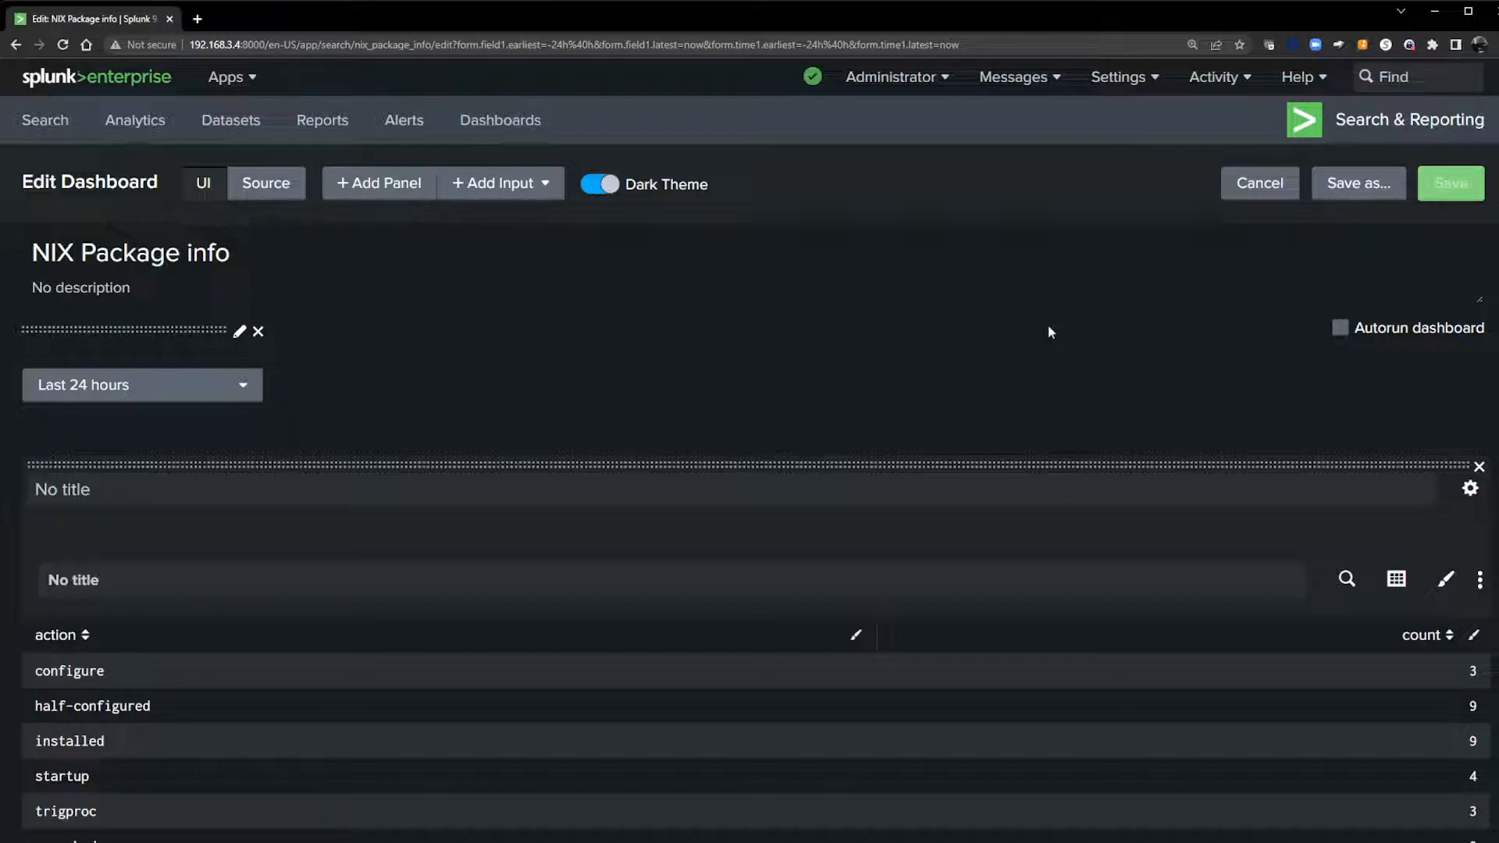
pyautogui.scroll(-2, 1051, 328)
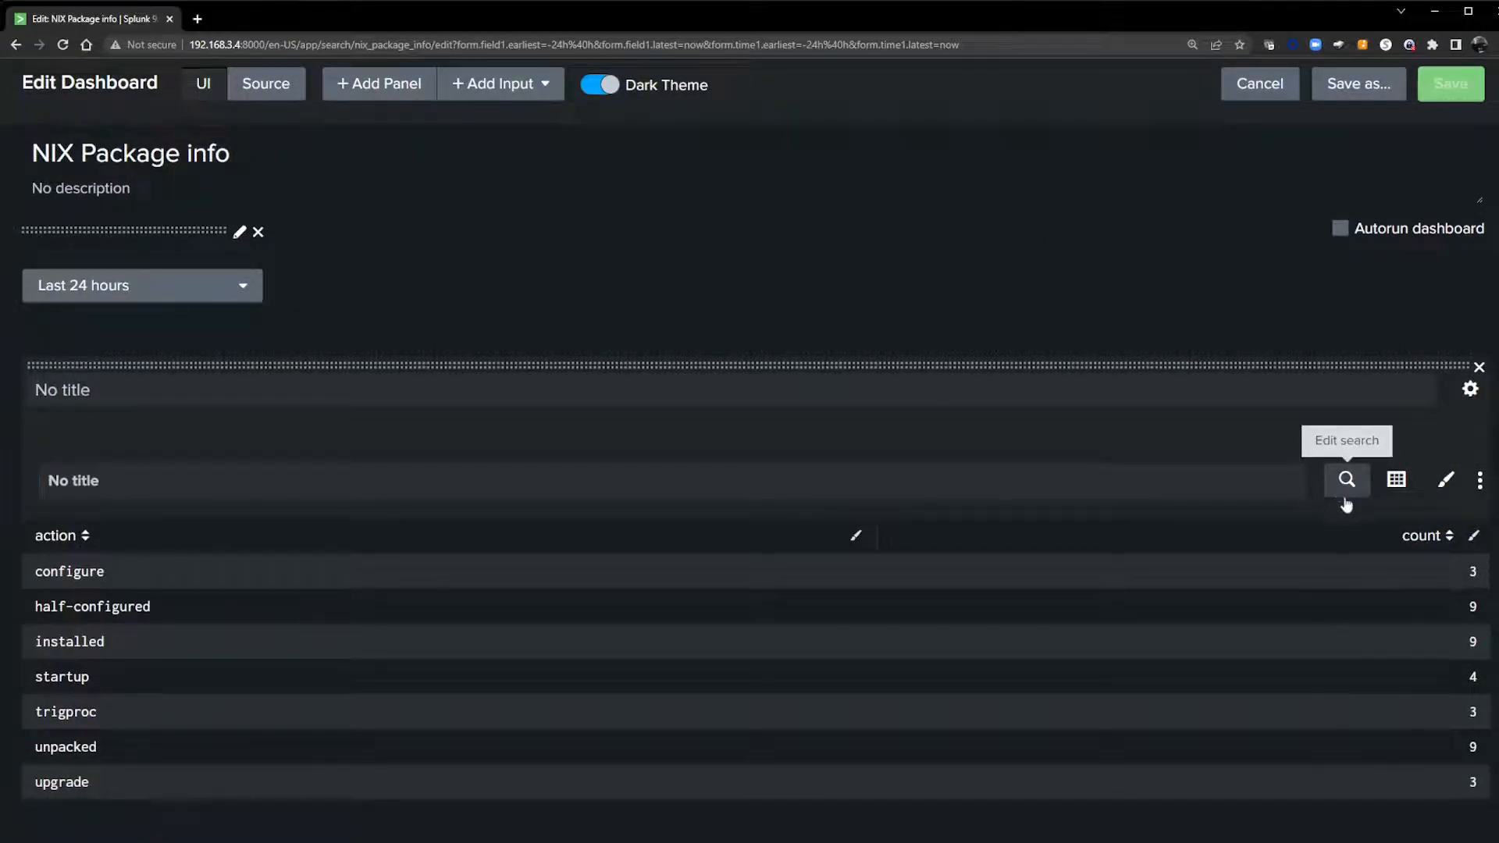
pyautogui.click(1482, 483)
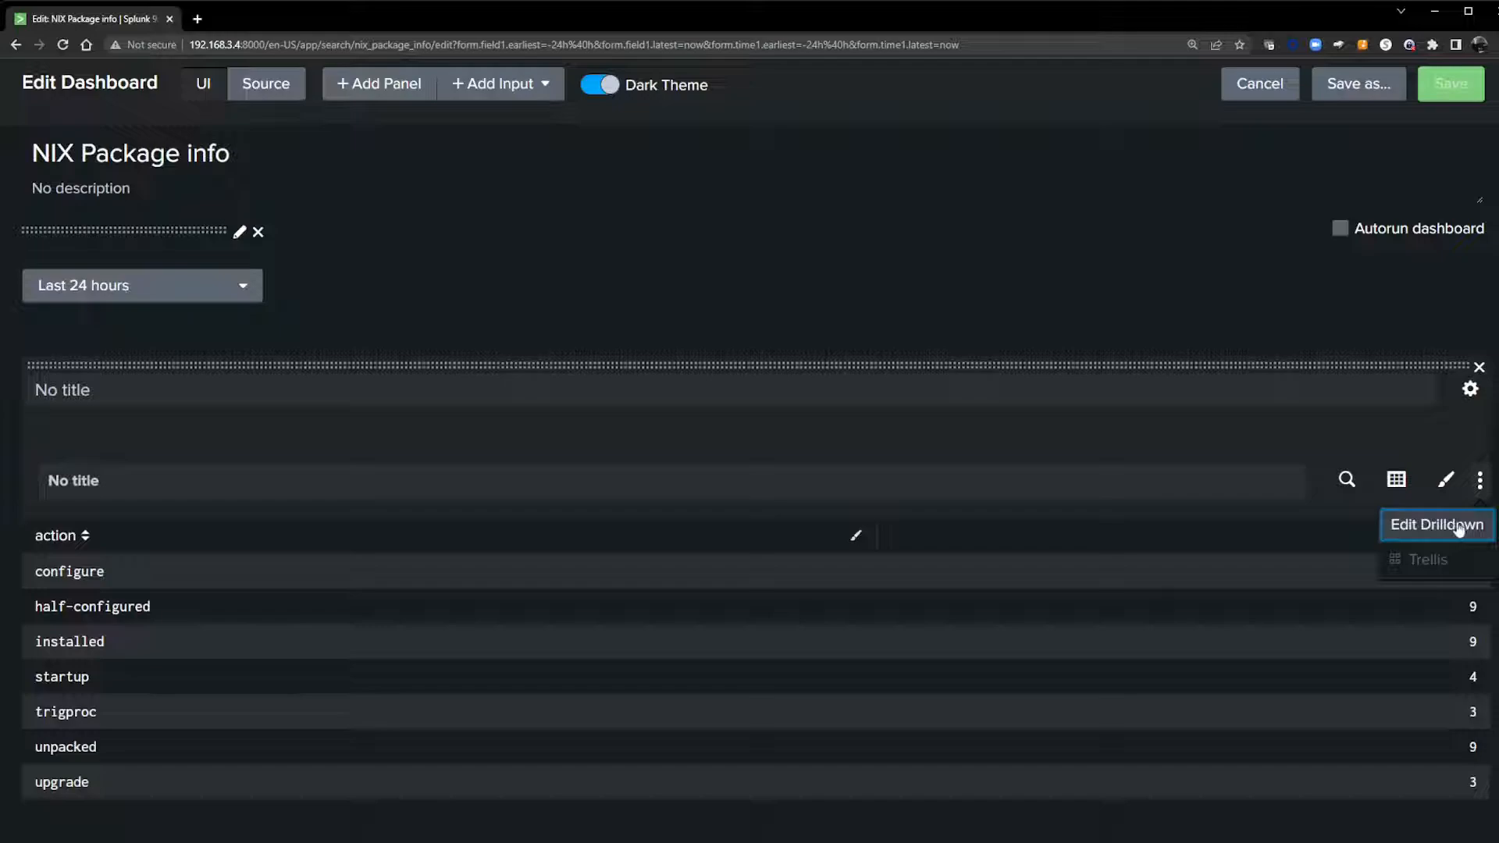
pyautogui.click(1454, 526)
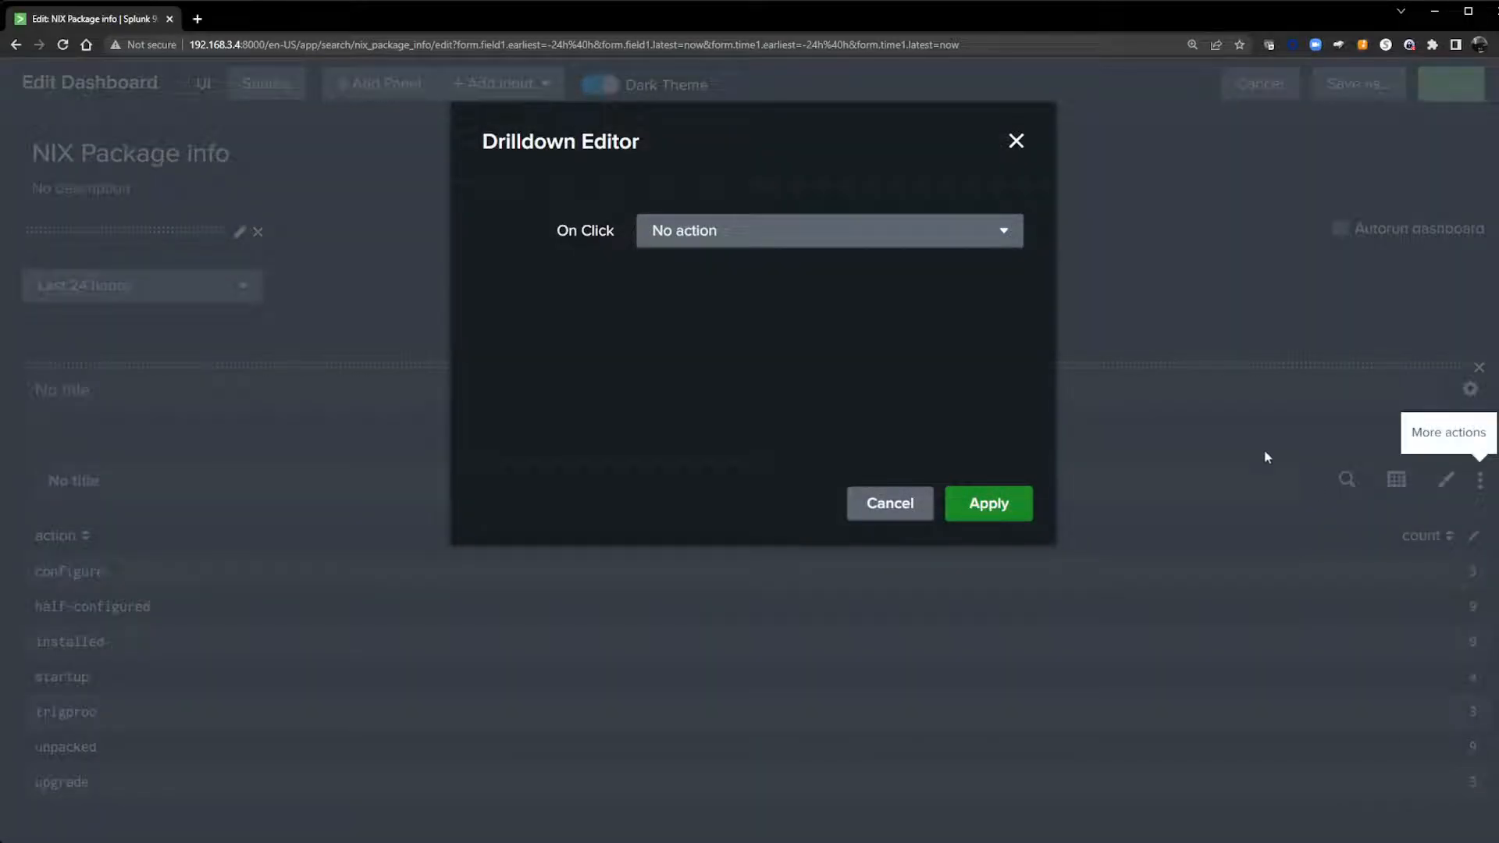
pyautogui.click(893, 242)
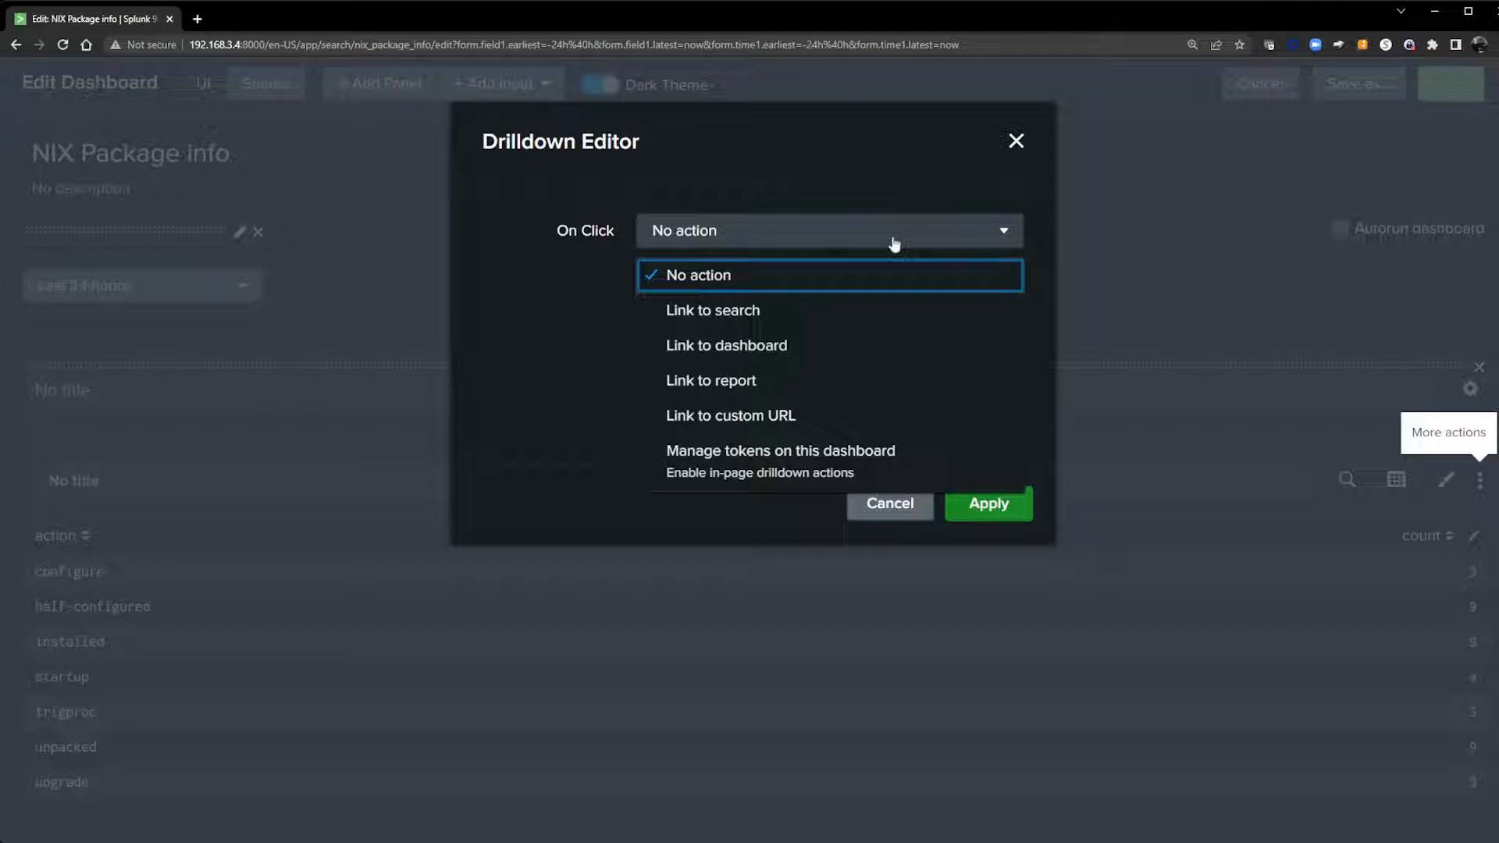
pyautogui.click(800, 461)
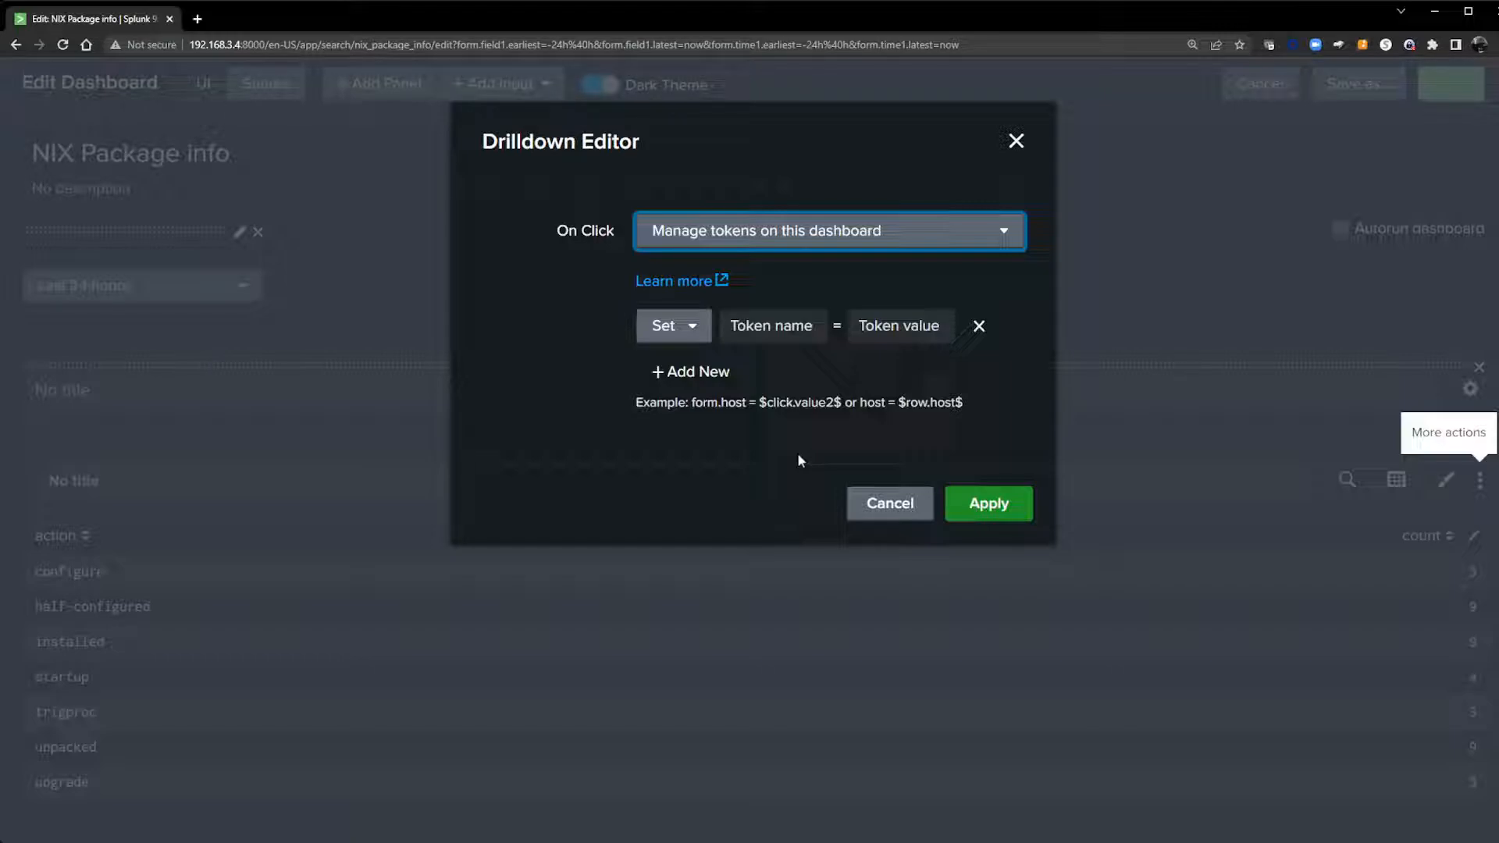
# Step: Name the drilldown token to set action1
pyautogui.click(814, 332)
pyautogui.write('actions')
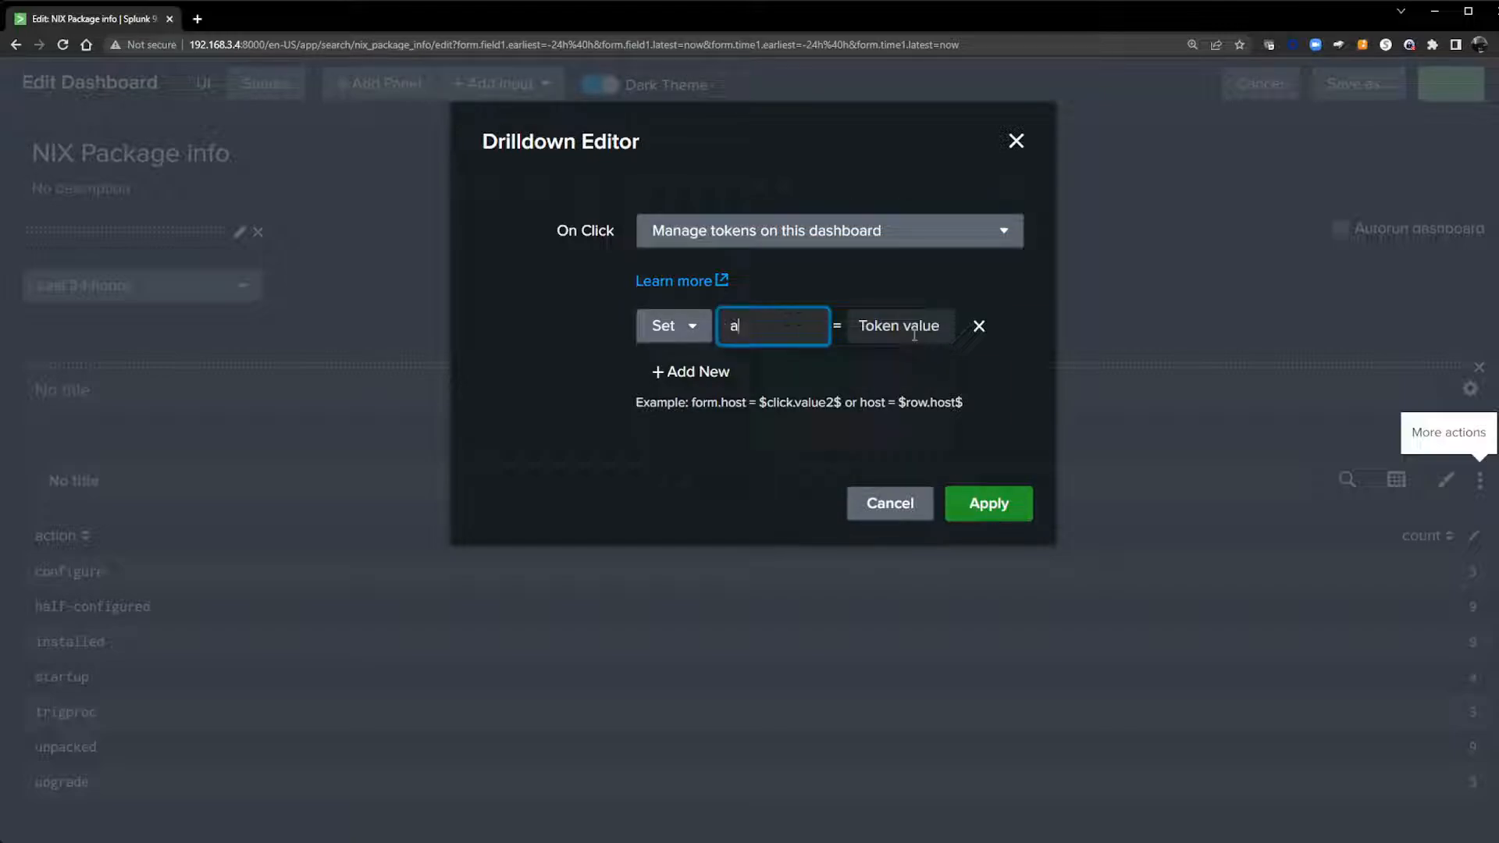
pyautogui.press('BackSpace')
pyautogui.press('BackSpace')
pyautogui.press('BackSpace')
pyautogui.write('on1')
pyautogui.click(925, 329)
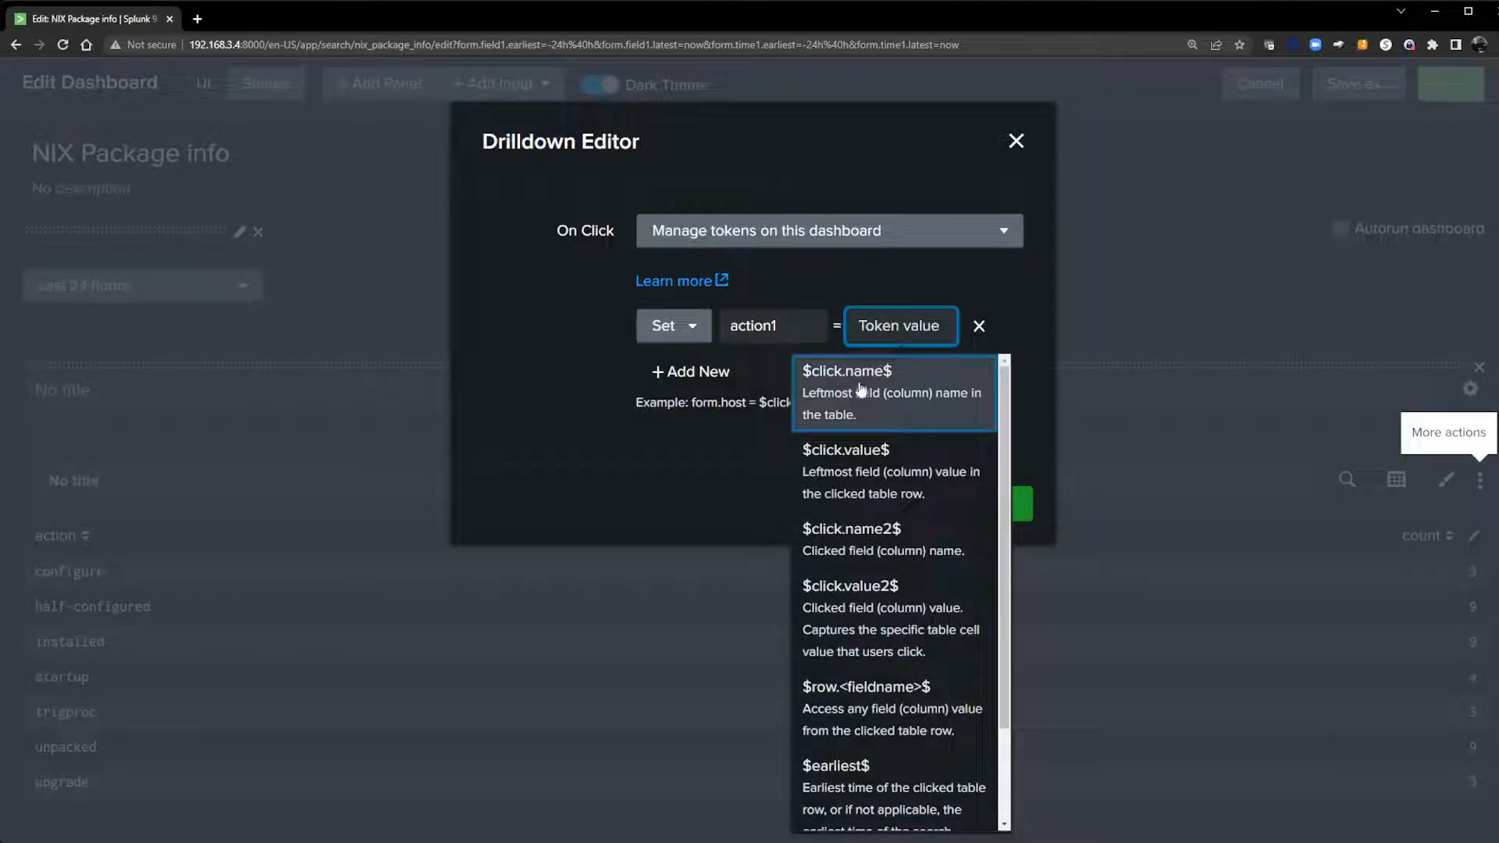
pyautogui.click(797, 327)
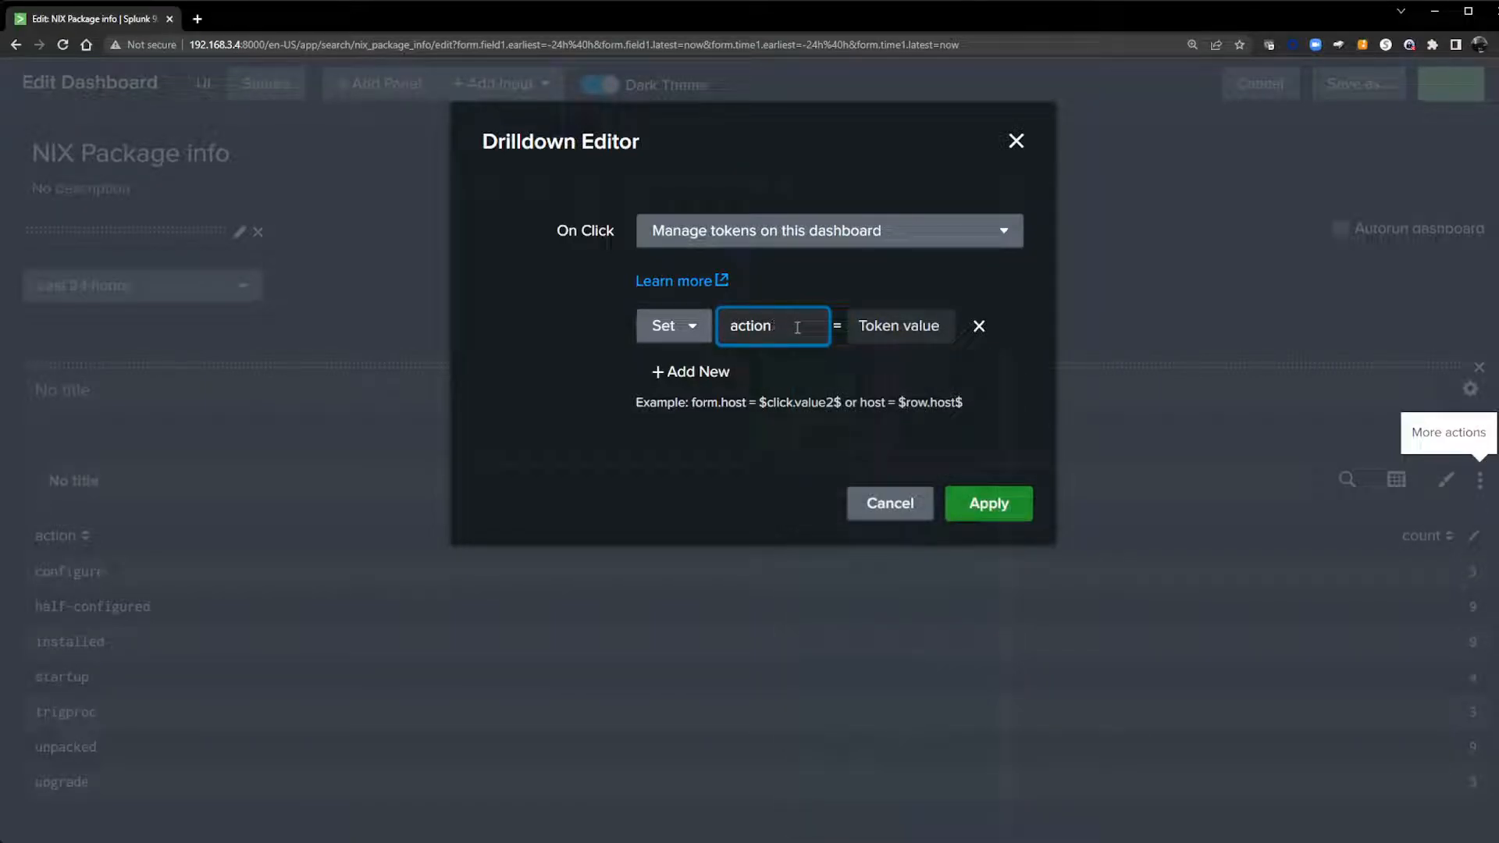
pyautogui.write('name')
pyautogui.press('BackSpace')
pyautogui.press('BackSpace')
pyautogui.press('BackSpace')
pyautogui.press('BackSpace')
pyautogui.press('BackSpace')
pyautogui.write('1')
# Step: Set the action1 token's value to $click.value$ and apply the drilldown
pyautogui.click(883, 327)
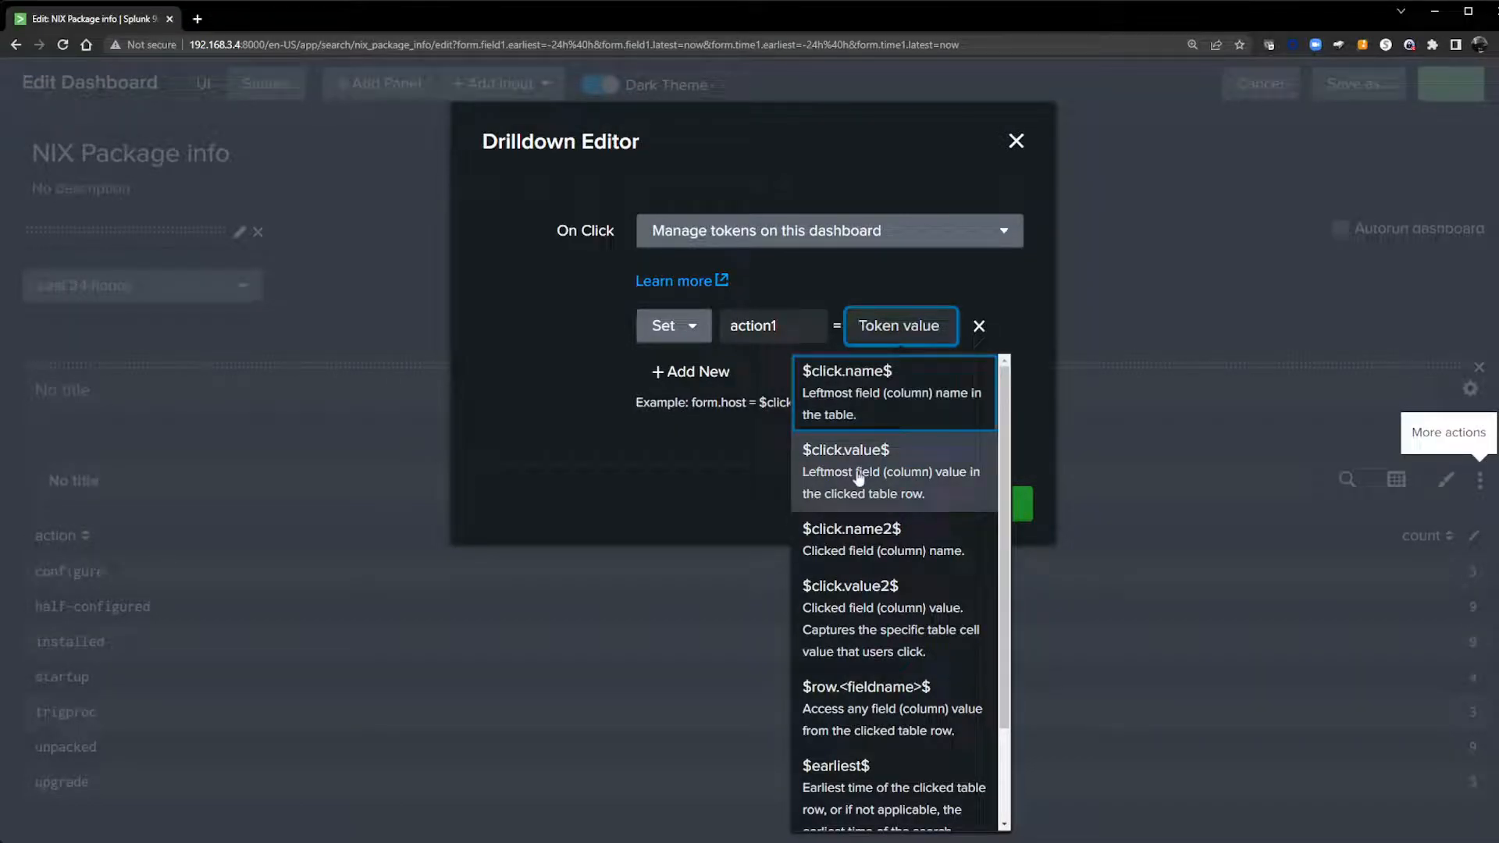
pyautogui.scroll(-2, 858, 477)
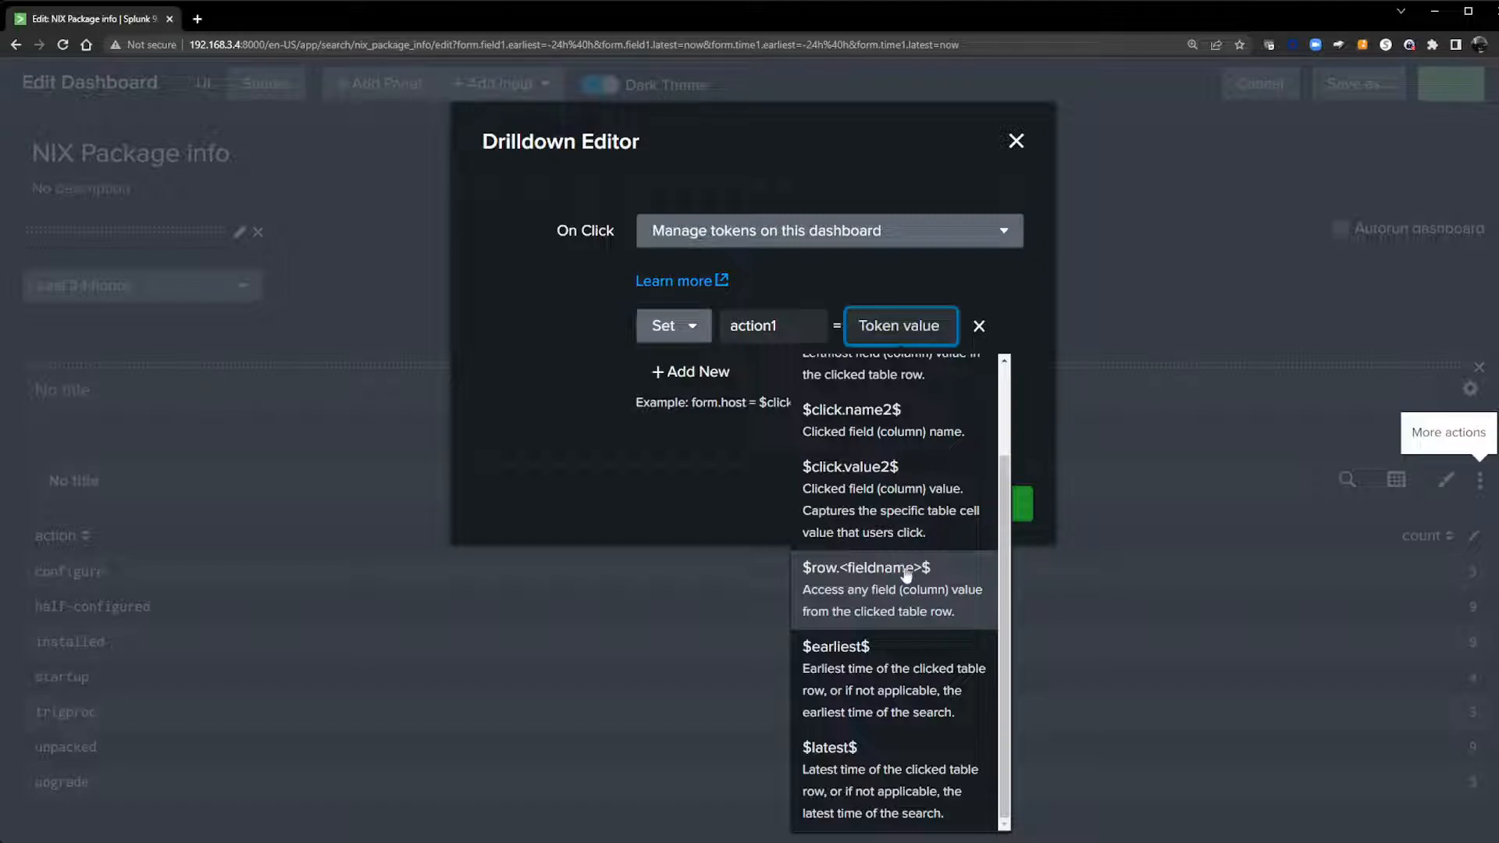
pyautogui.scroll(3, 906, 574)
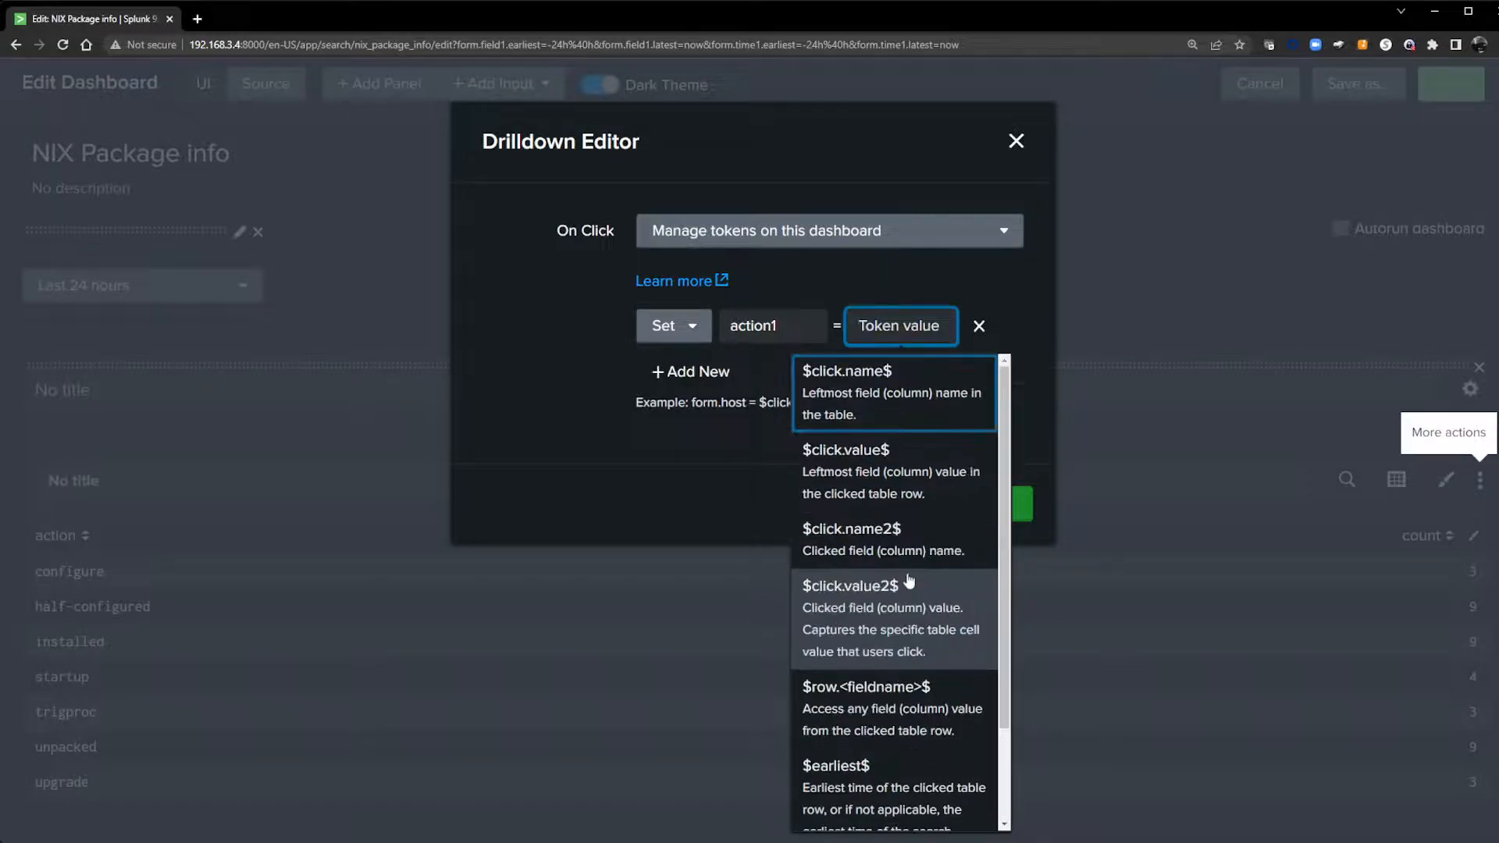
pyautogui.click(854, 462)
pyautogui.click(989, 517)
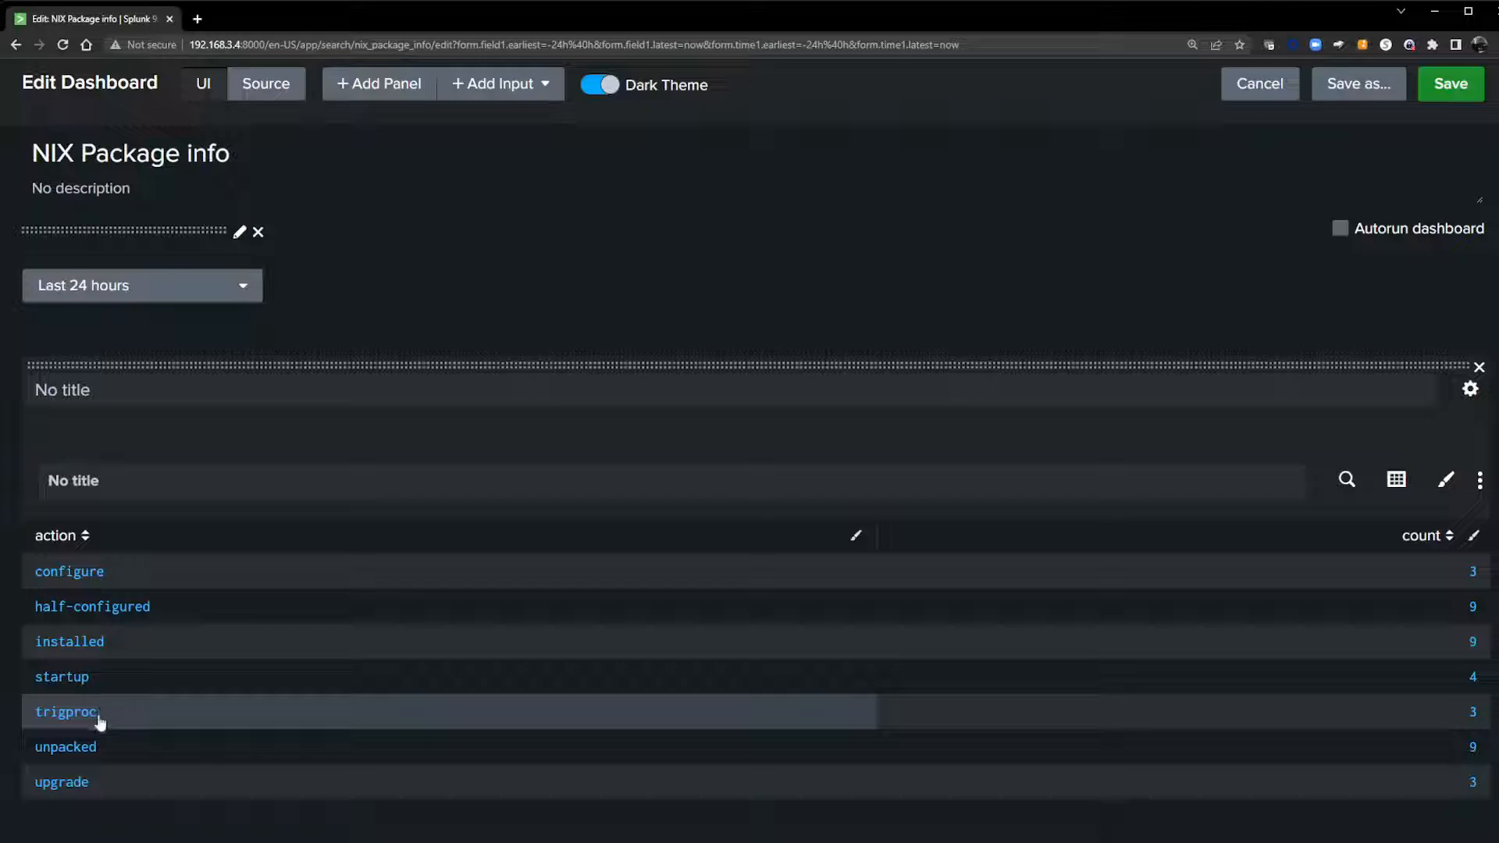
# Step: Try the drilldown on the installed row and review the table's search string without changing it
pyautogui.click(76, 643)
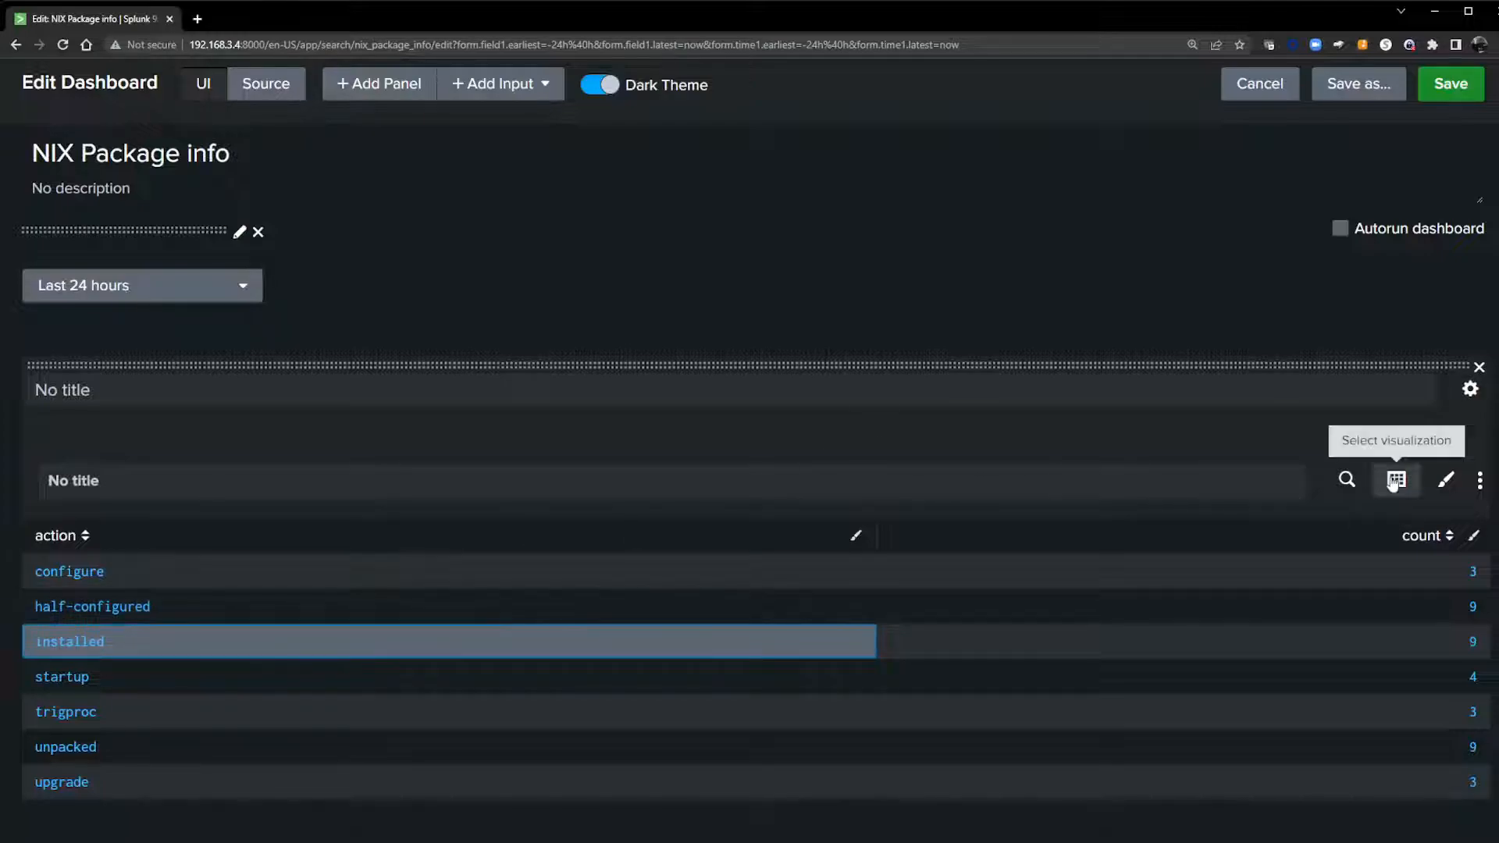
pyautogui.click(1346, 480)
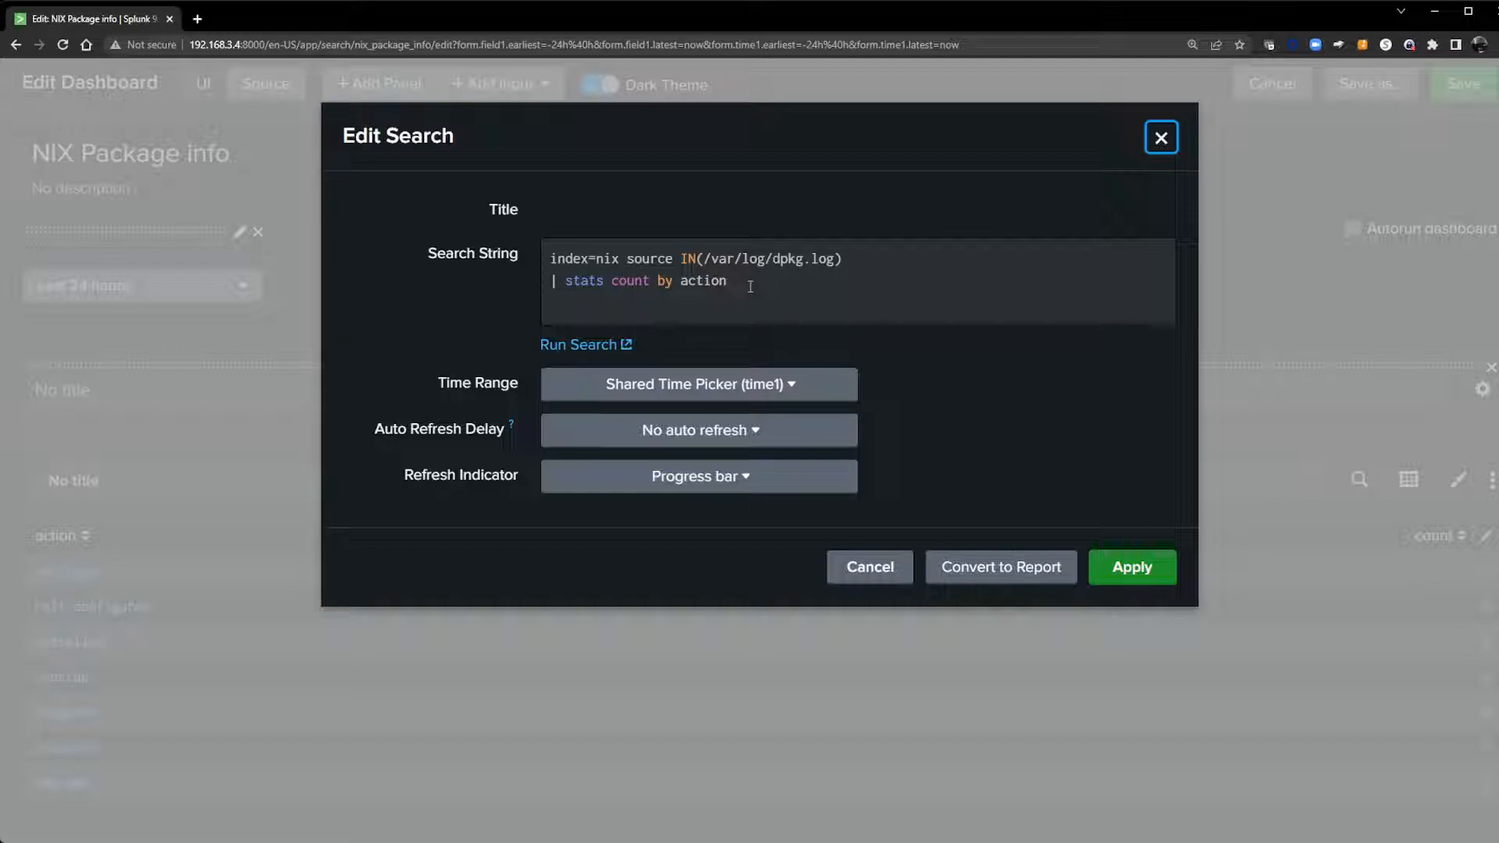
pyautogui.moveTo(748, 285); pyautogui.dragTo(539, 269)
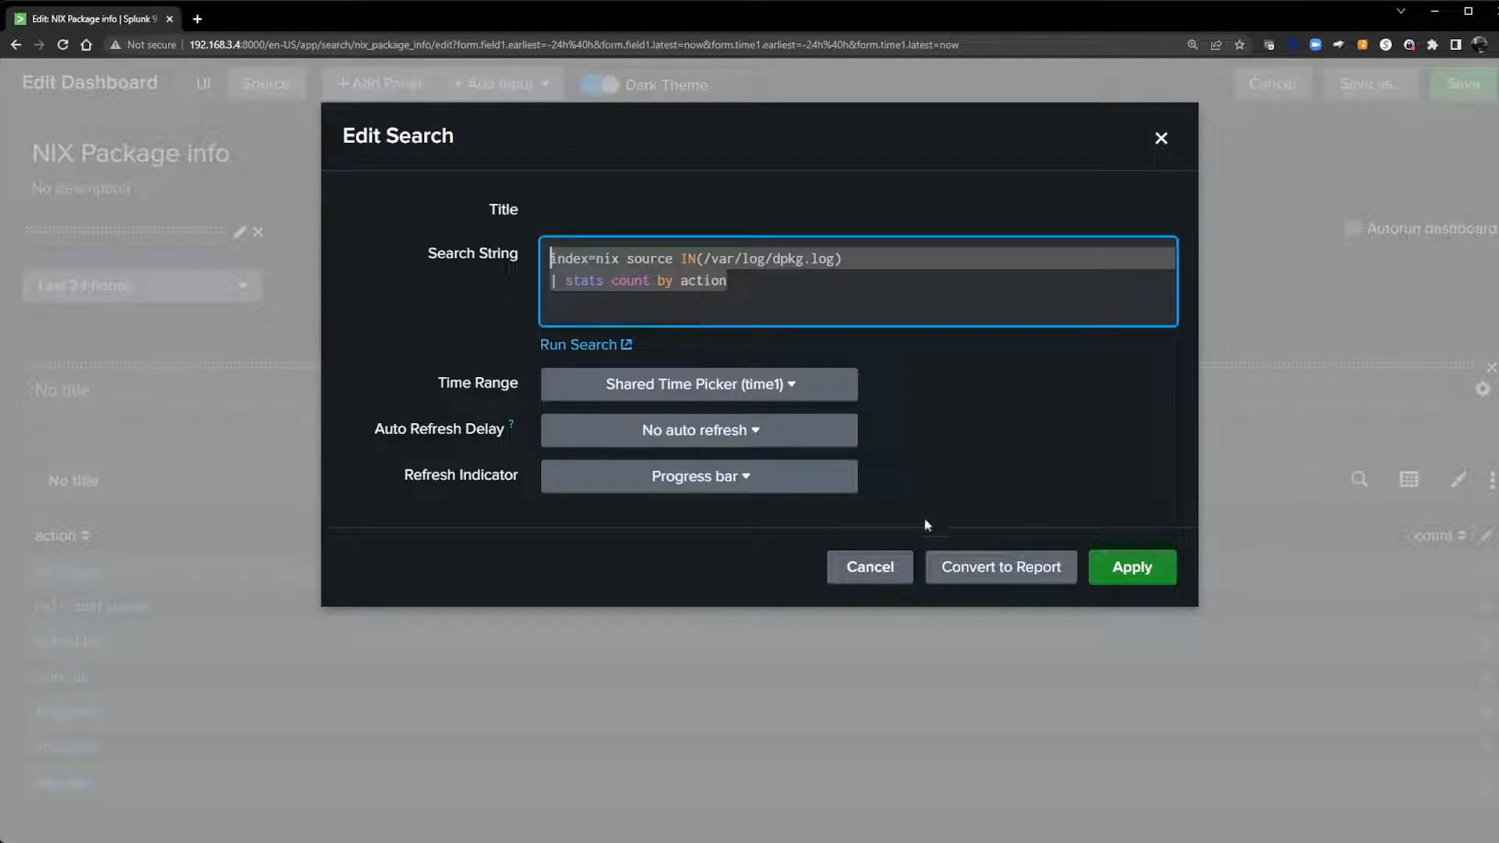
pyautogui.click(867, 566)
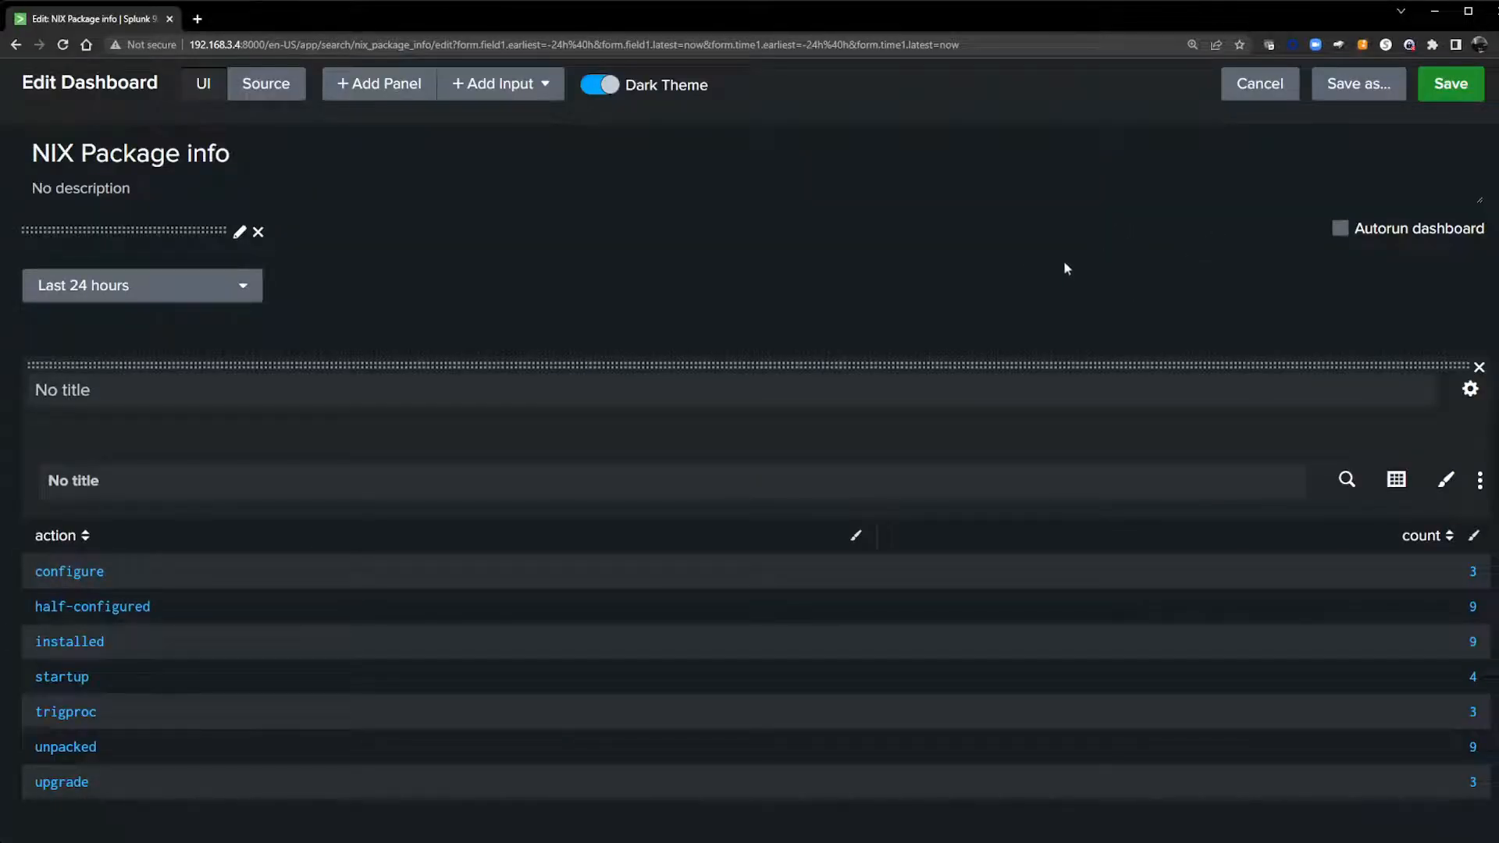
pyautogui.scroll(2, 910, 350)
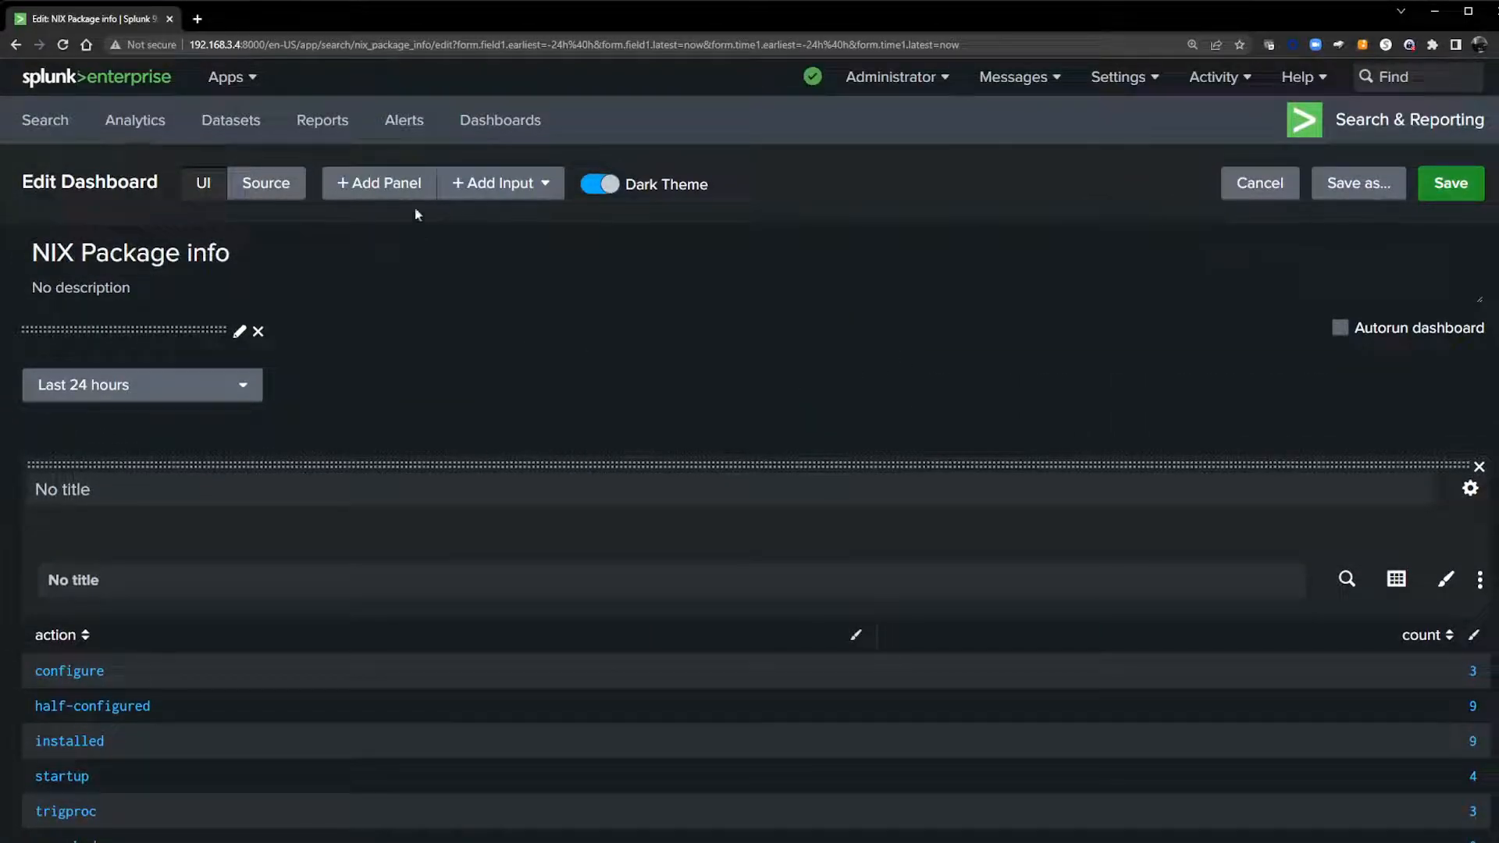
pyautogui.click(399, 188)
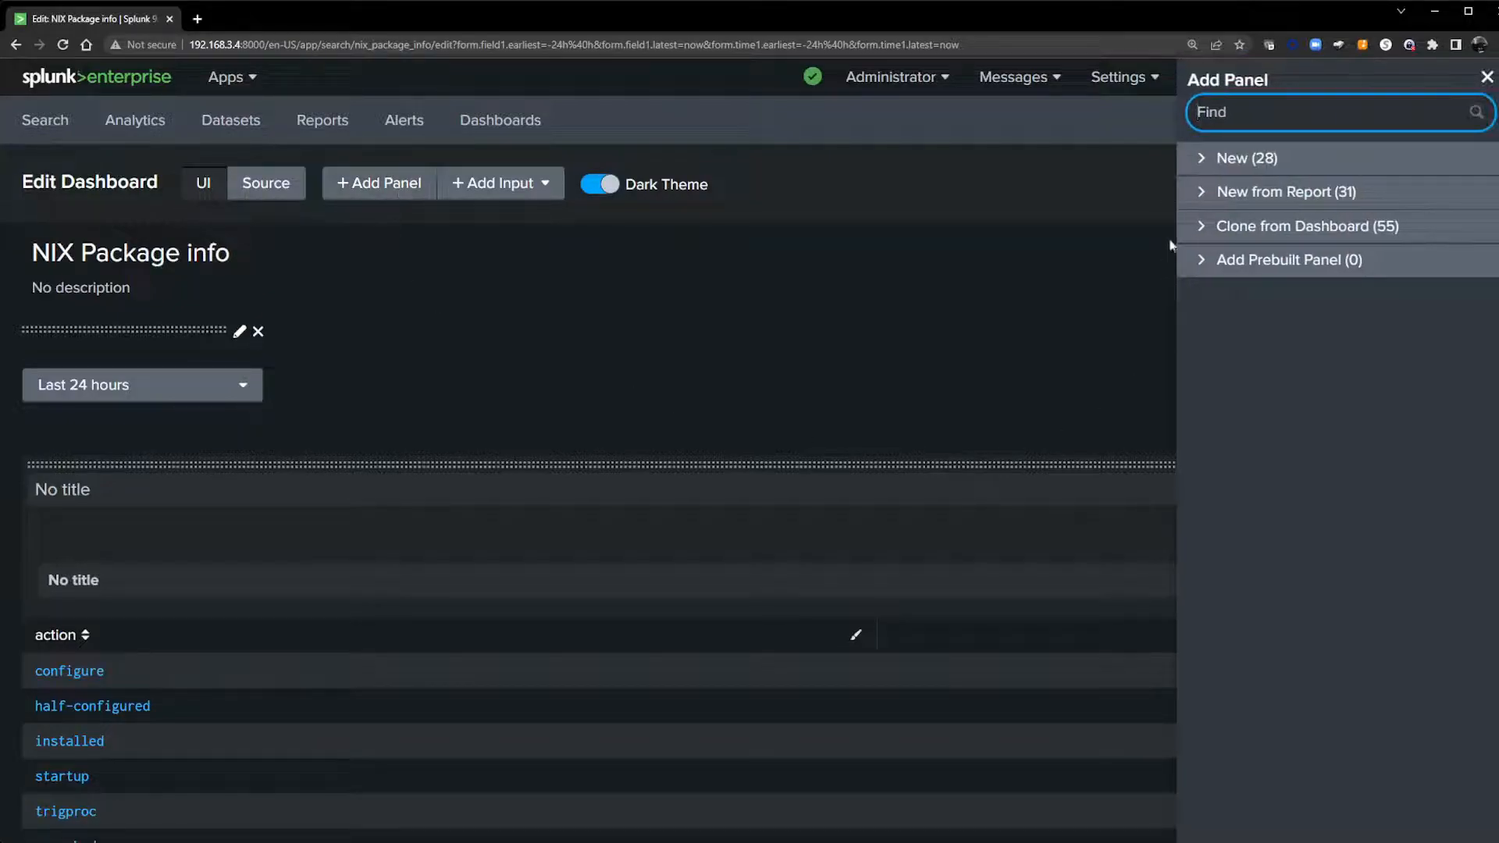
pyautogui.click(1230, 157)
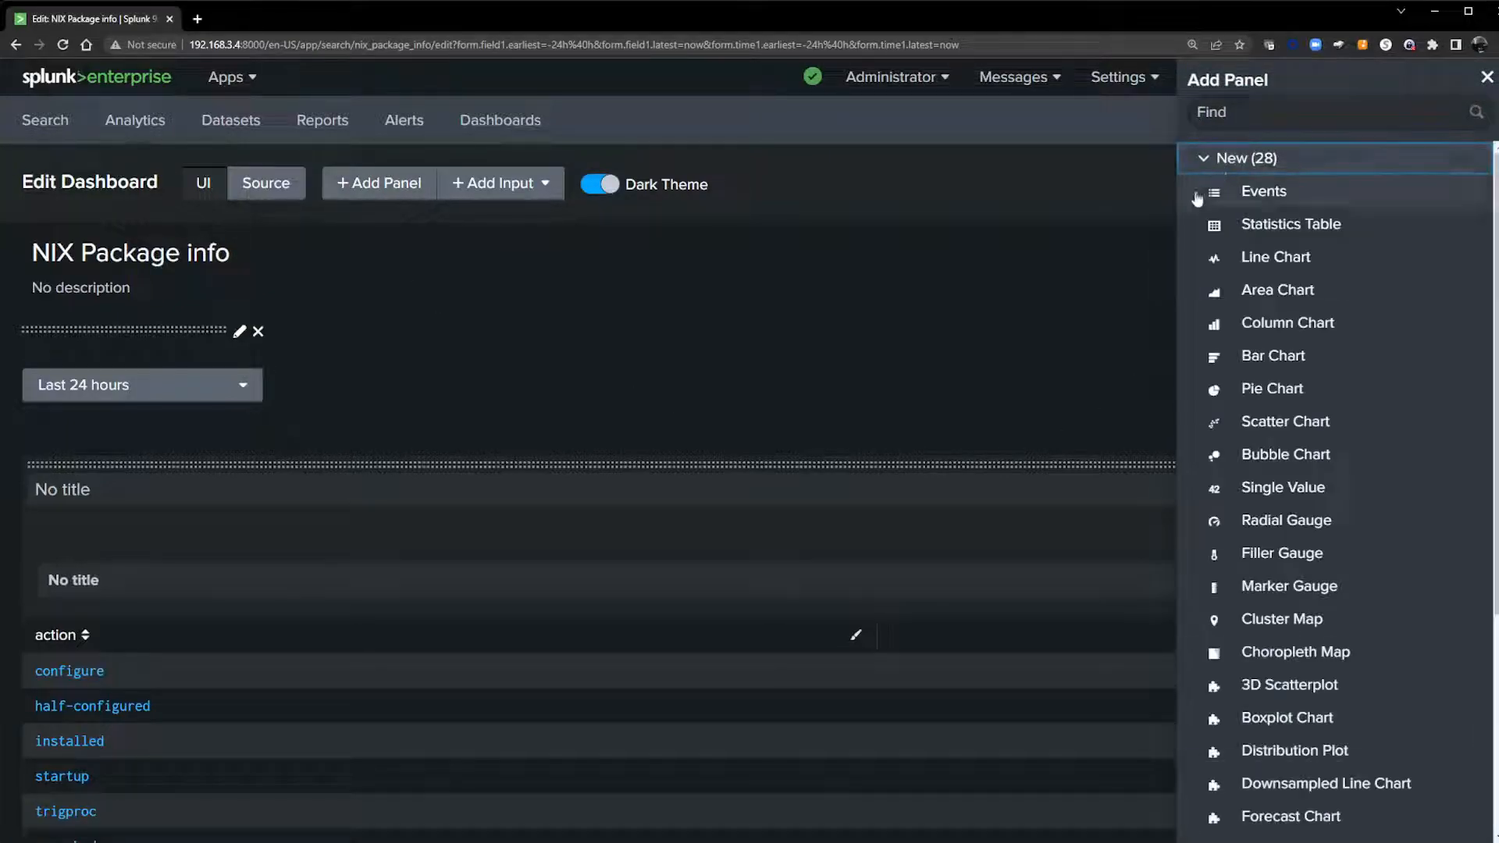
pyautogui.click(1268, 227)
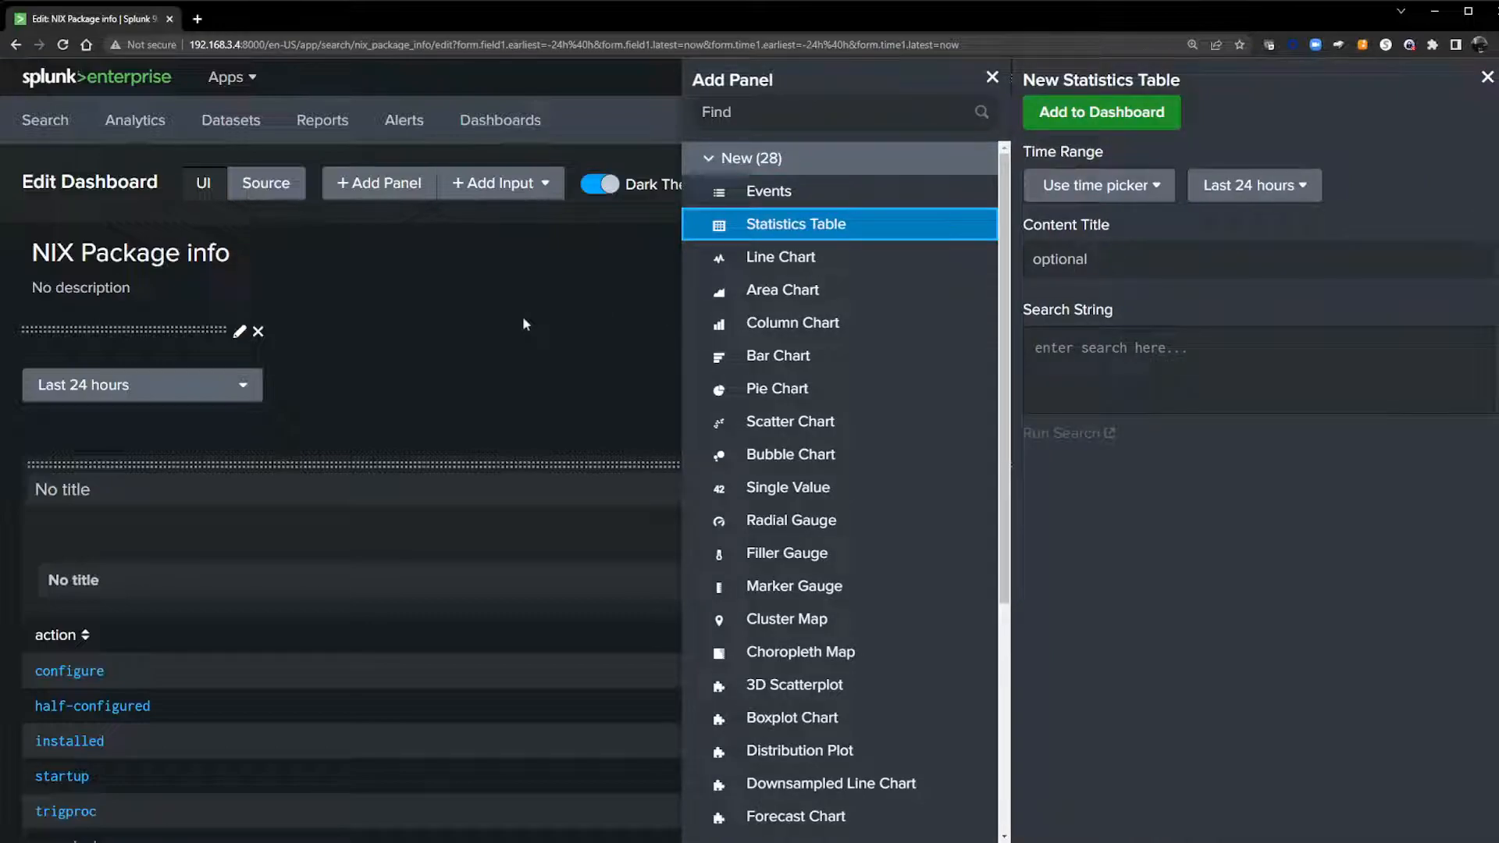
pyautogui.click(522, 322)
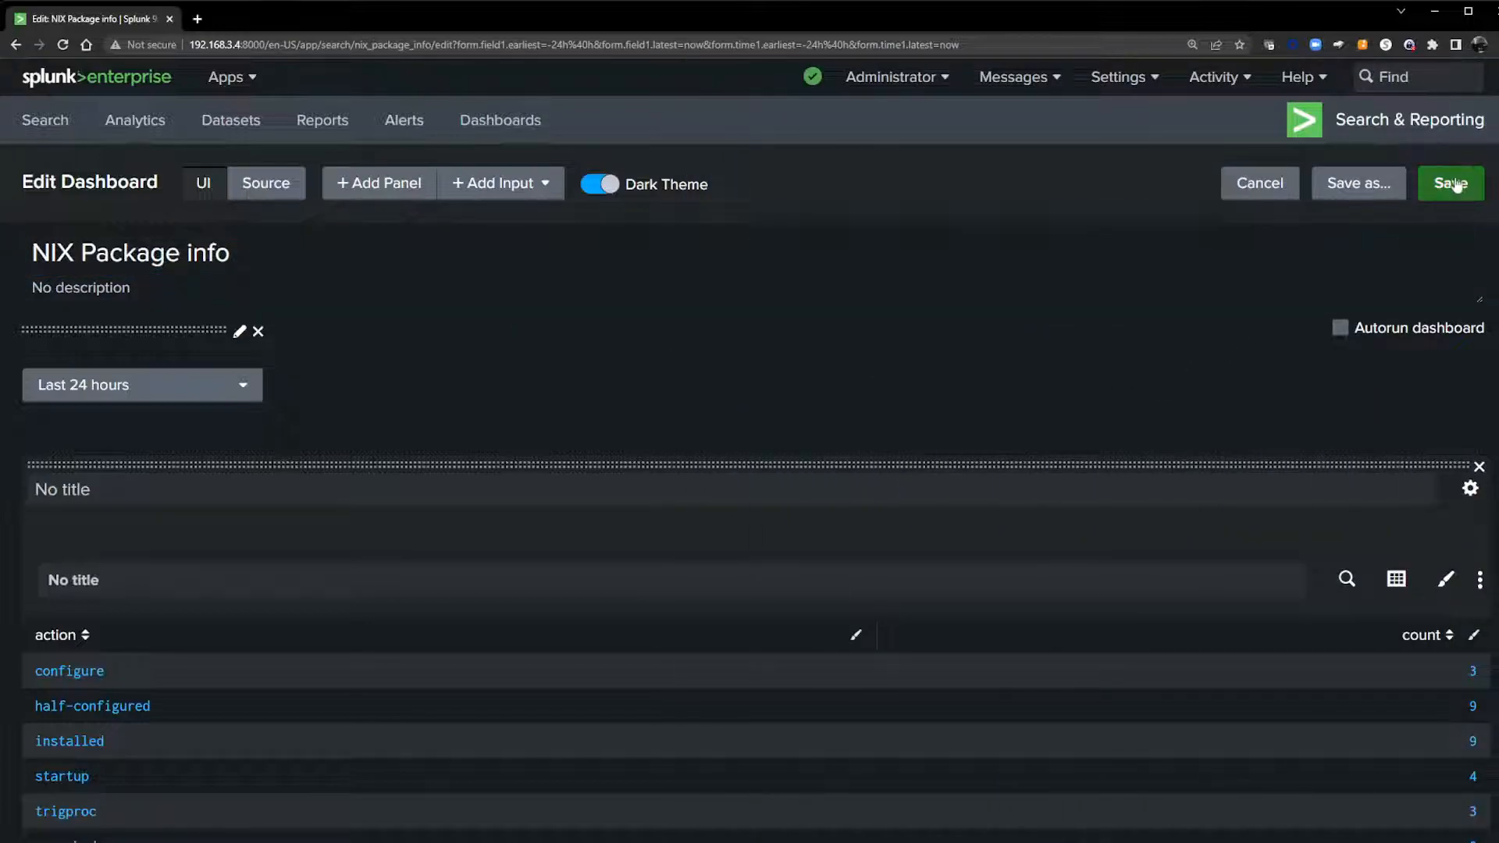
# Step: Save the dashboard and open the action table's query in Search
pyautogui.scroll(-2, 752, 410)
pyautogui.click(1454, 86)
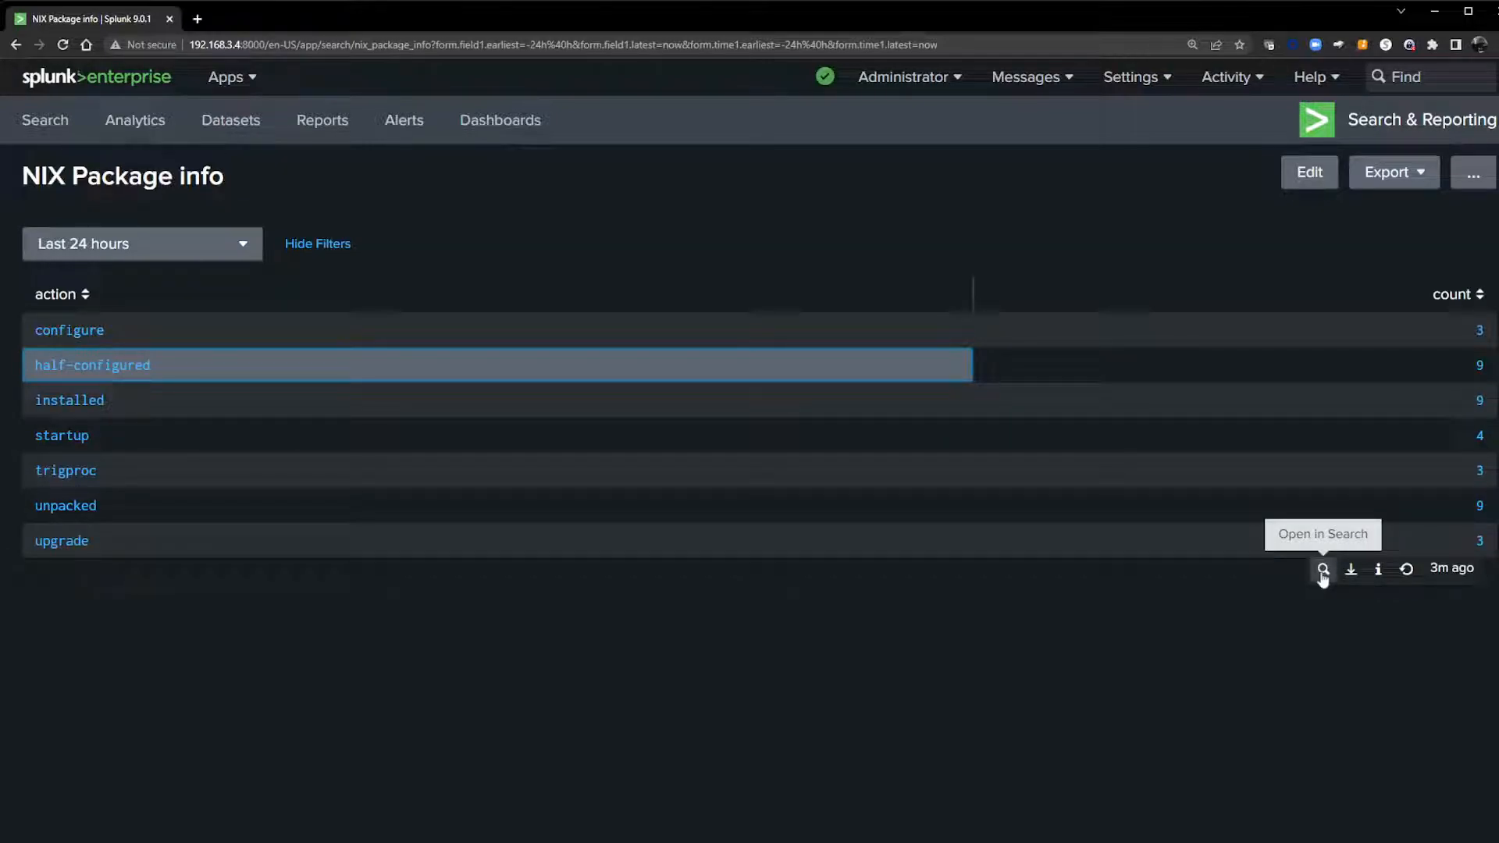
pyautogui.click(1322, 571)
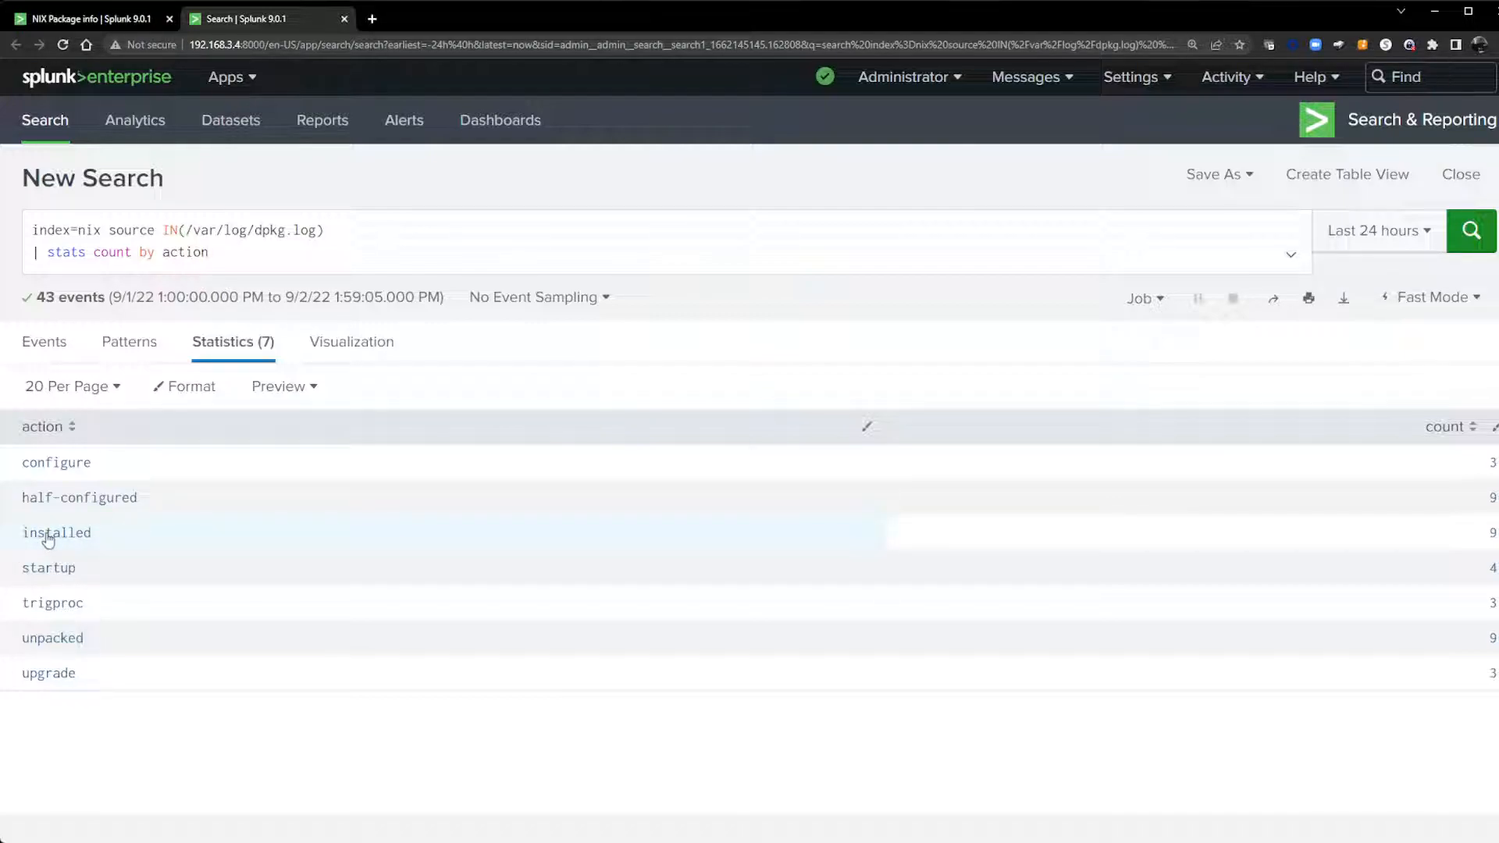
# Step: Add the filter action=installed to the first line of the search, after the dpkg.log source
pyautogui.moveTo(210, 251); pyautogui.dragTo(165, 255)
pyautogui.hotkey('ctrl', 'c')
pyautogui.click(386, 233)
pyautogui.hotkey('ctrl', 'v')
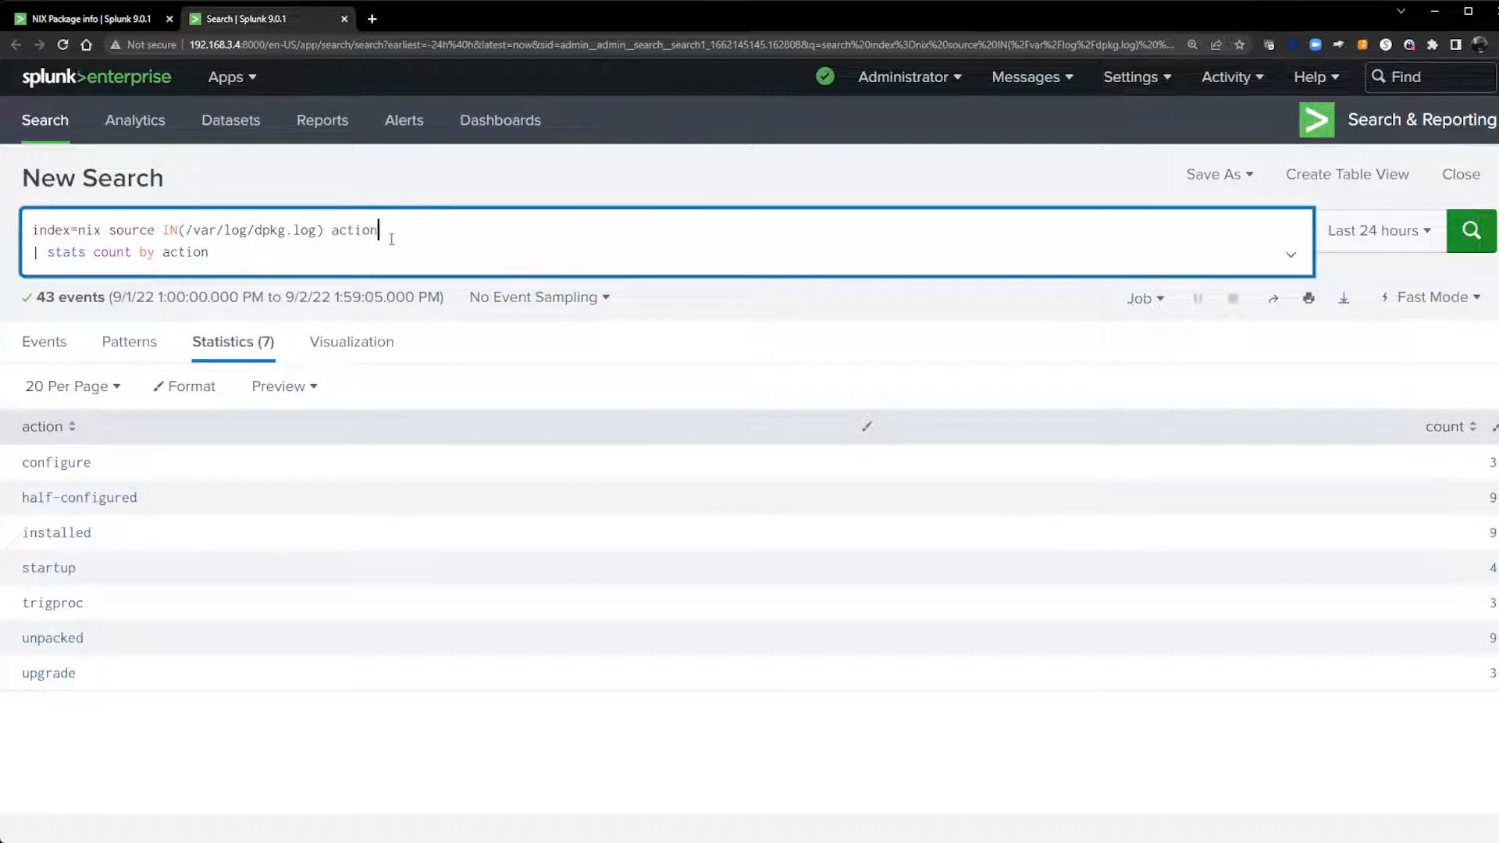
pyautogui.write('=installed')
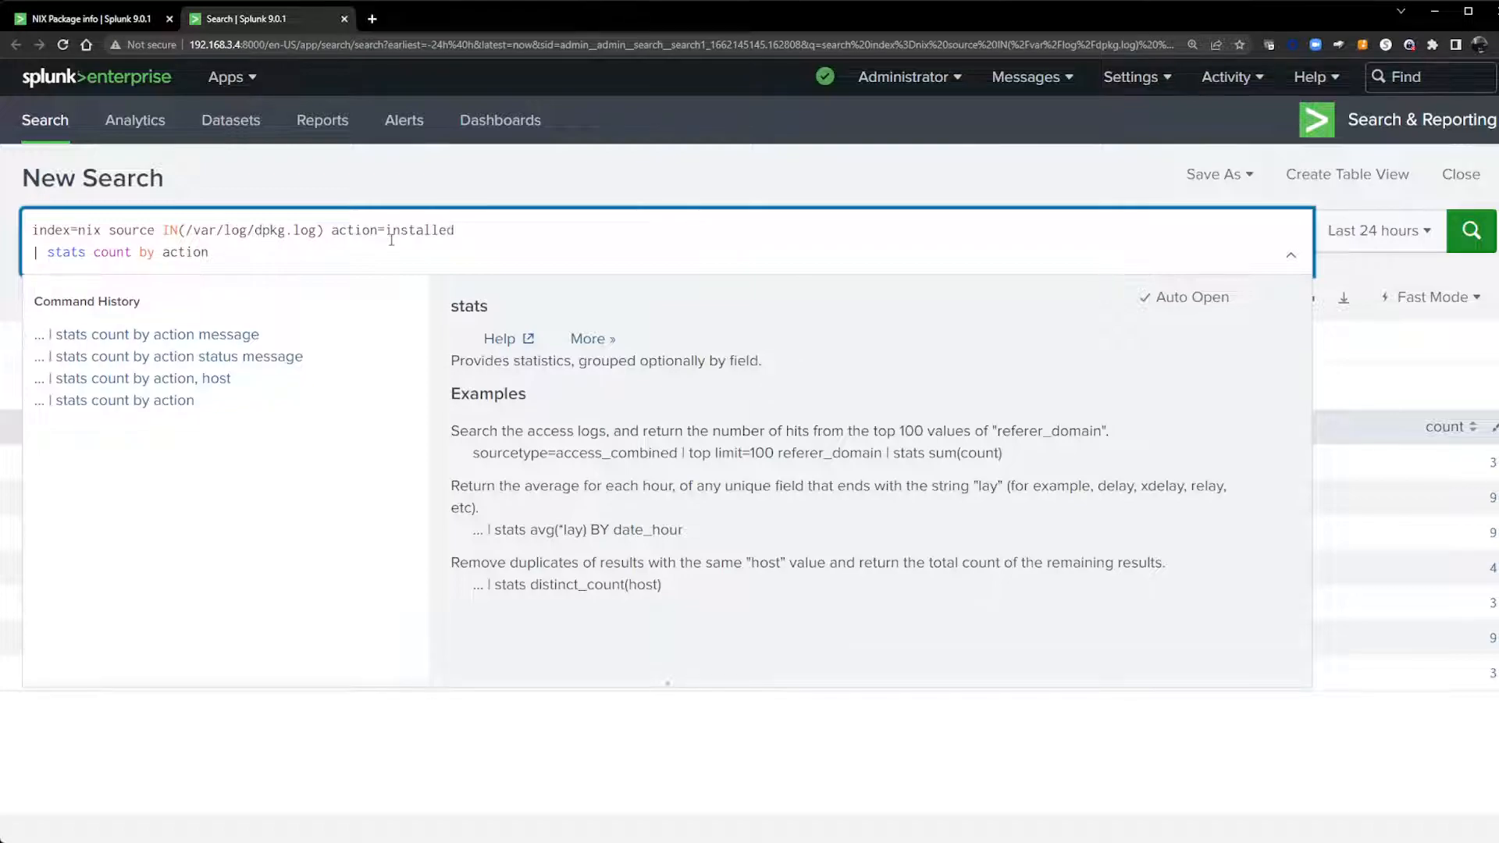
# Step: Remove the stats count by action line from the query and run the search for the raw installed events
pyautogui.moveTo(209, 252); pyautogui.dragTo(22, 260)
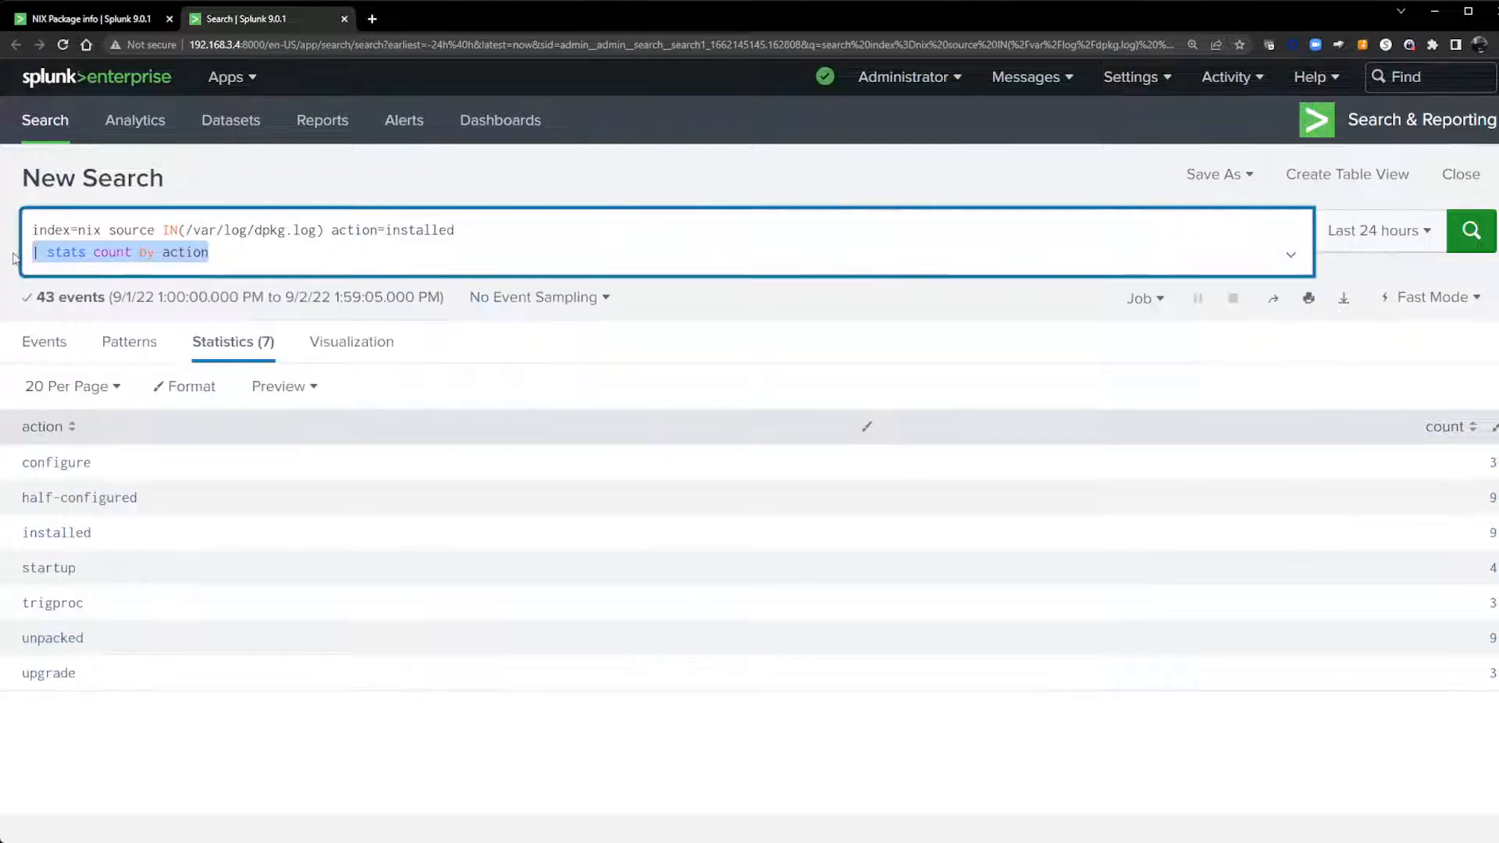
pyautogui.press('BackSpace')
pyautogui.press('BackSpace')
pyautogui.click(1479, 250)
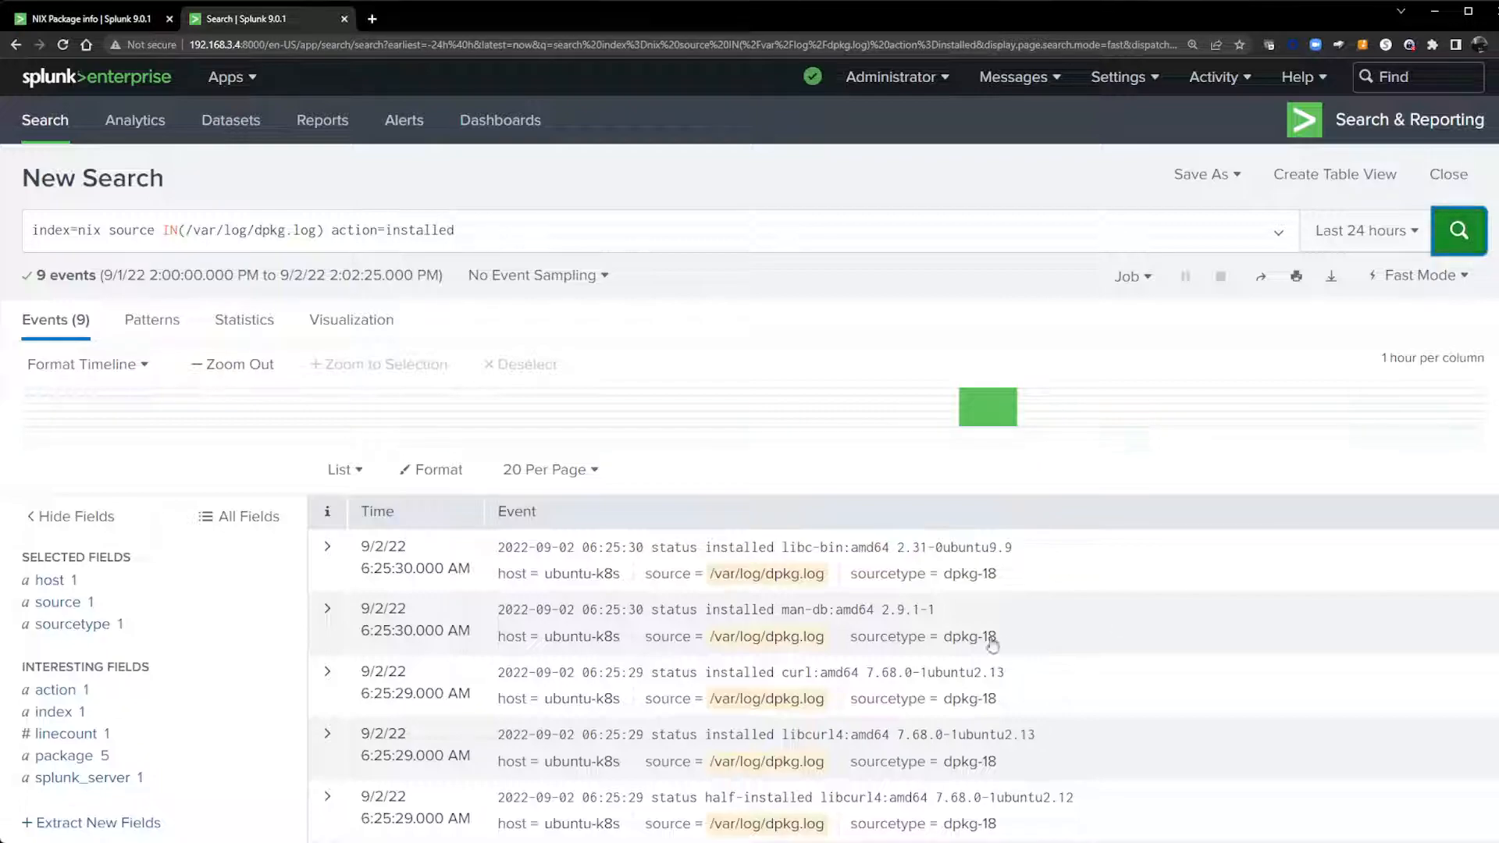
# Step: Switch the search to Smart Mode and review the fields extracted from the dpkg.log events
pyautogui.click(1420, 274)
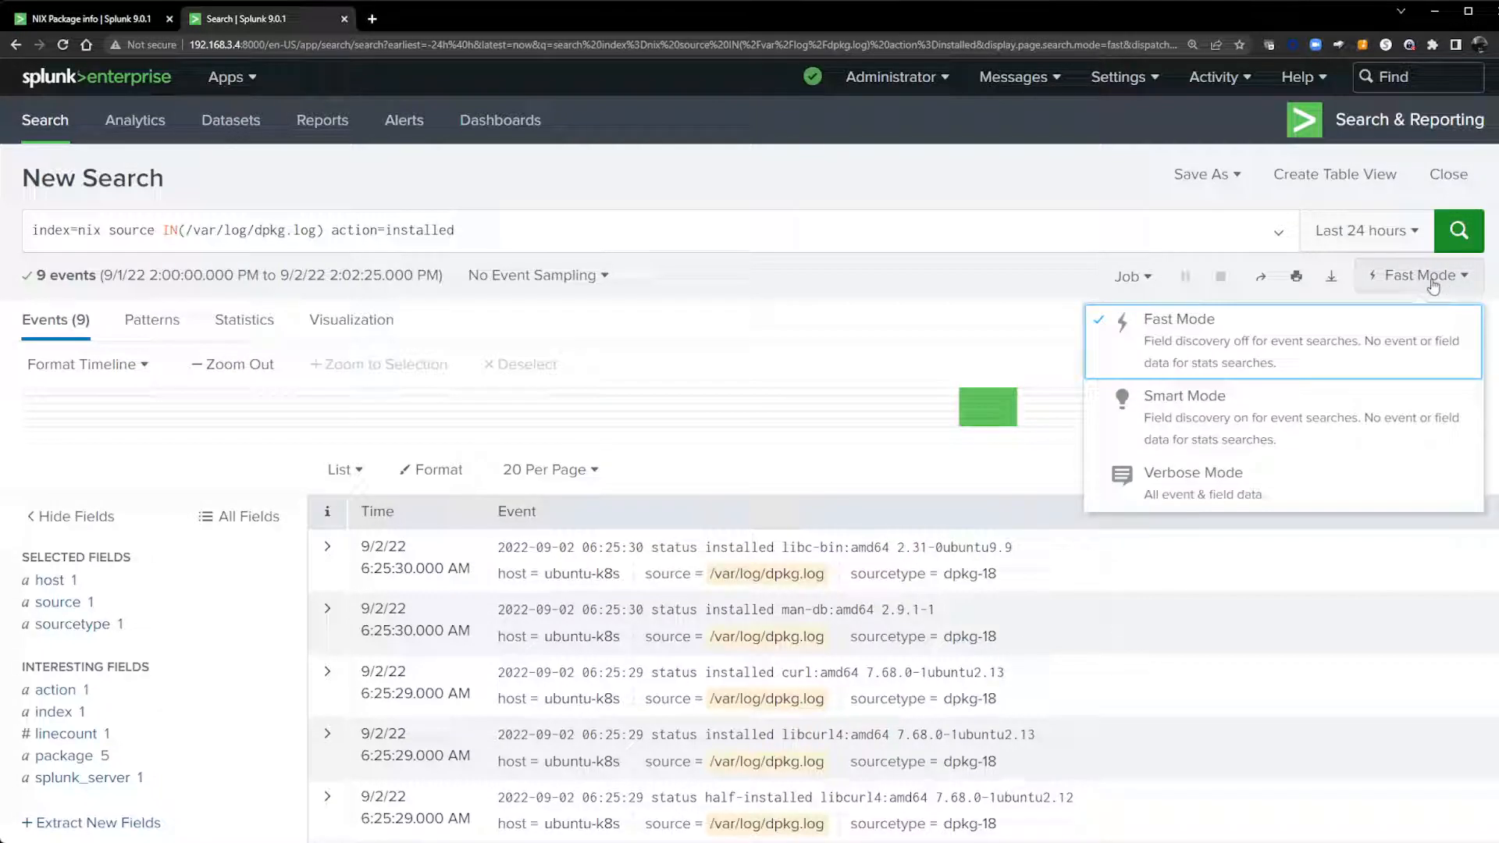
pyautogui.click(1308, 428)
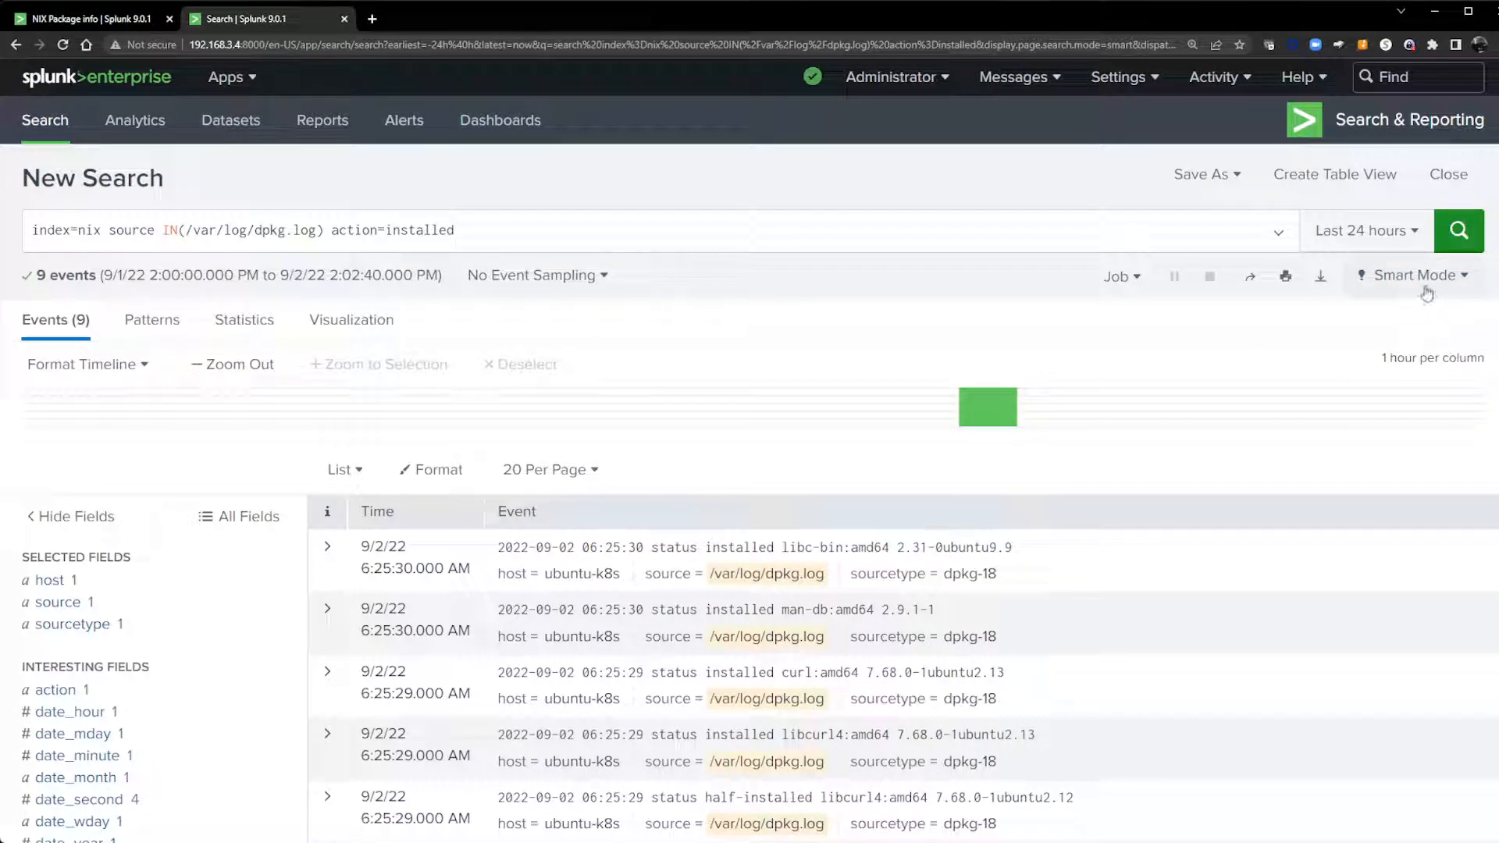
pyautogui.scroll(-2, 1421, 291)
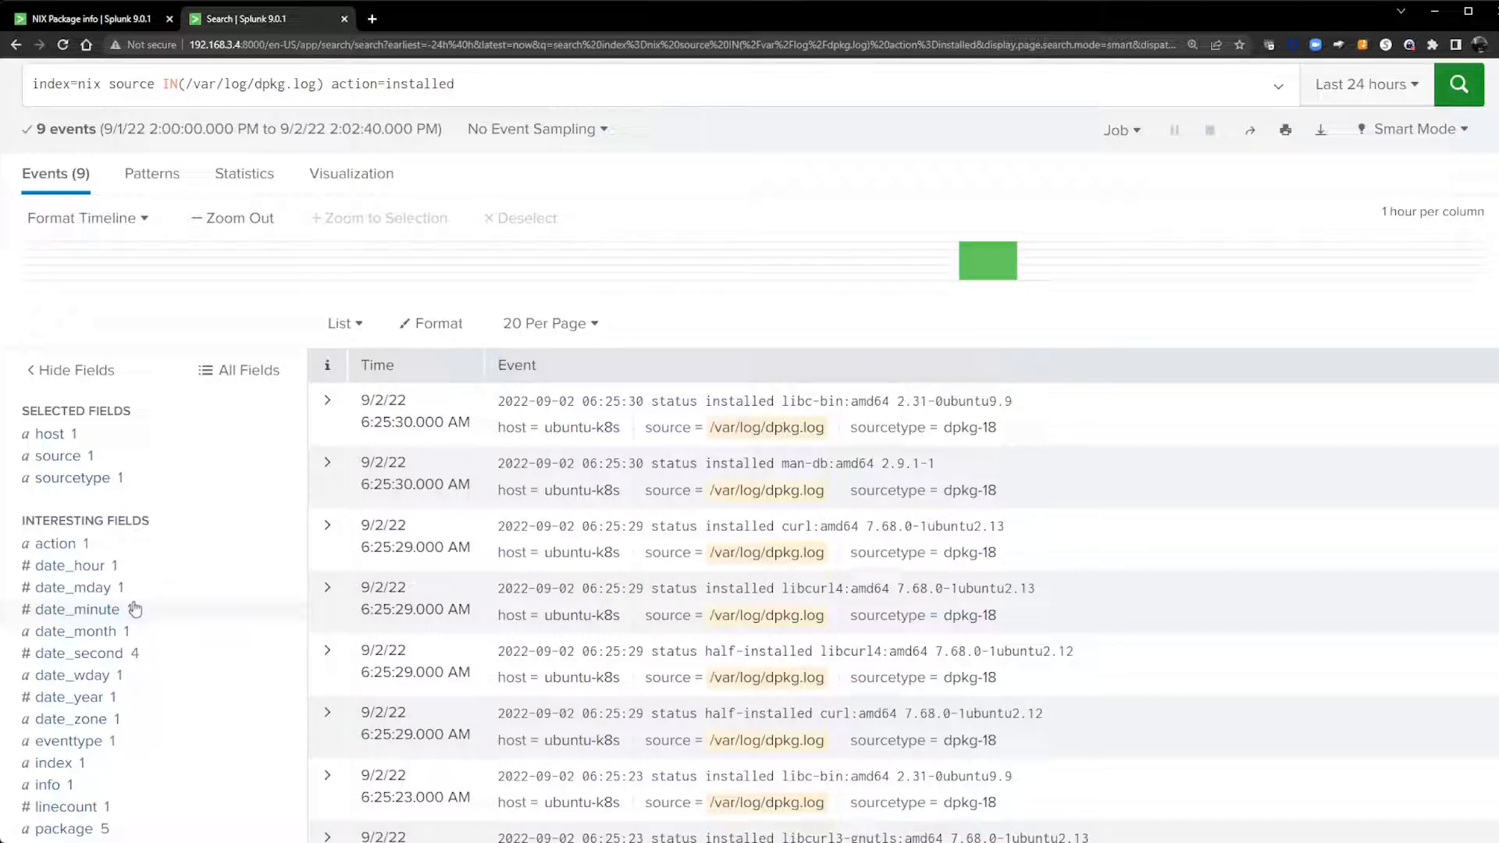
pyautogui.scroll(-2, 135, 609)
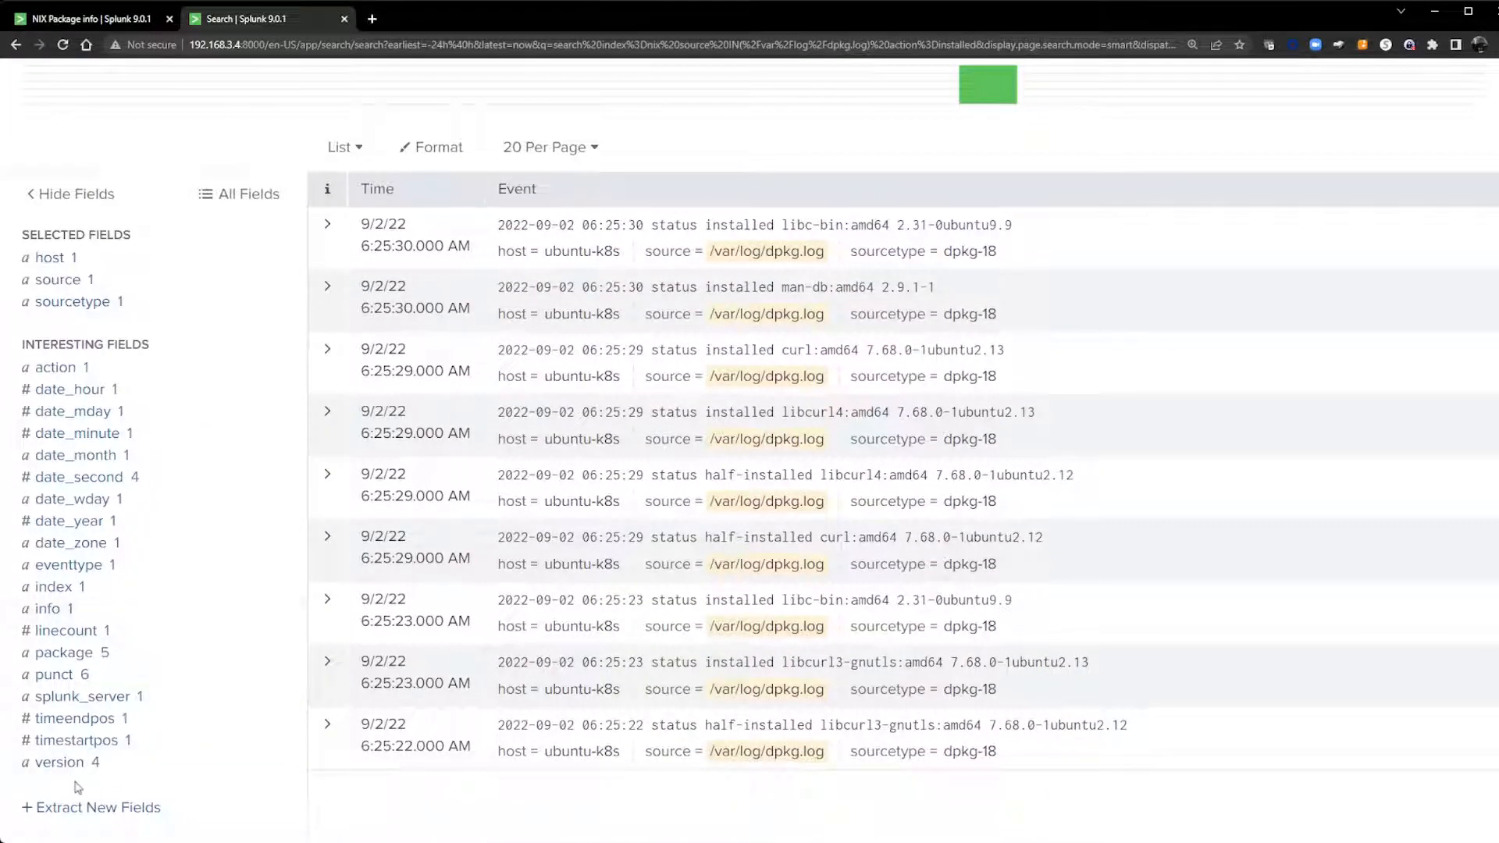
pyautogui.scroll(3, 80, 781)
pyautogui.scroll(1, 80, 781)
pyautogui.scroll(-4, 86, 742)
pyautogui.scroll(4, 554, 511)
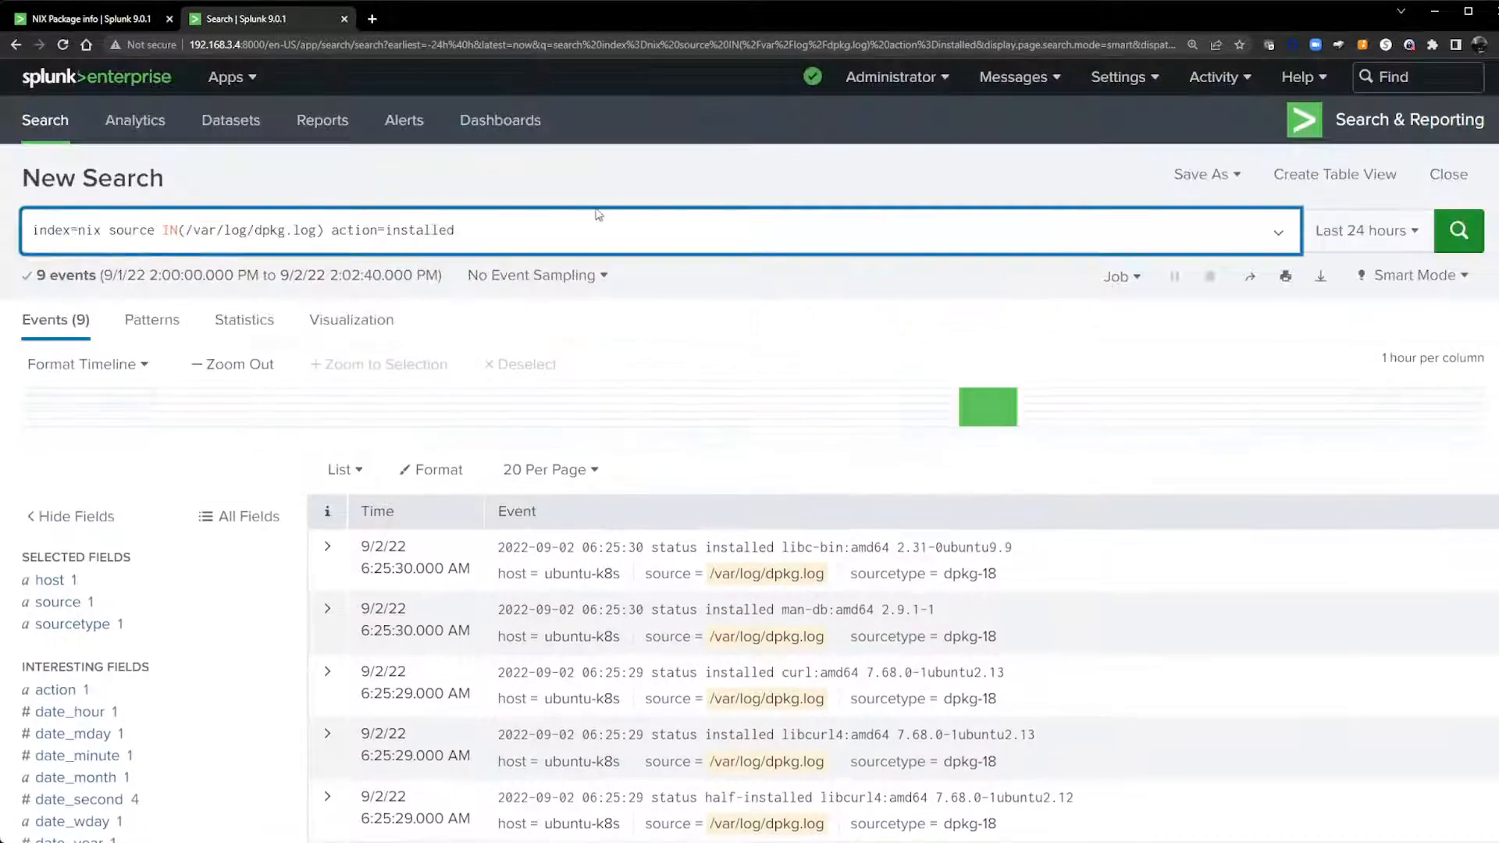
# Step: Add the line | stats count by package to the query and run the search
pyautogui.click(589, 215)
pyautogui.write('| s')
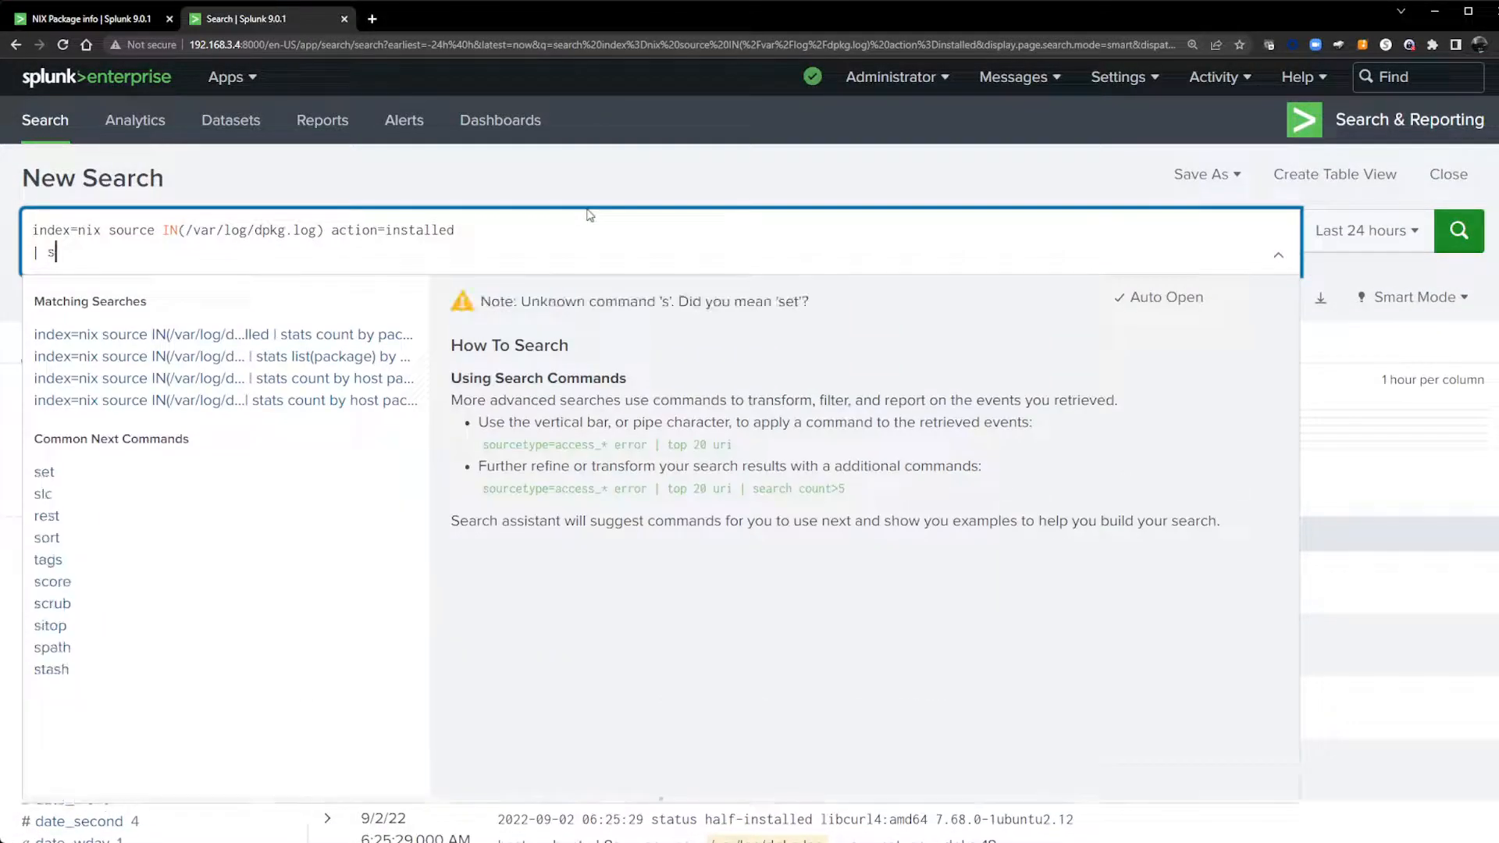
pyautogui.write('tats count by ')
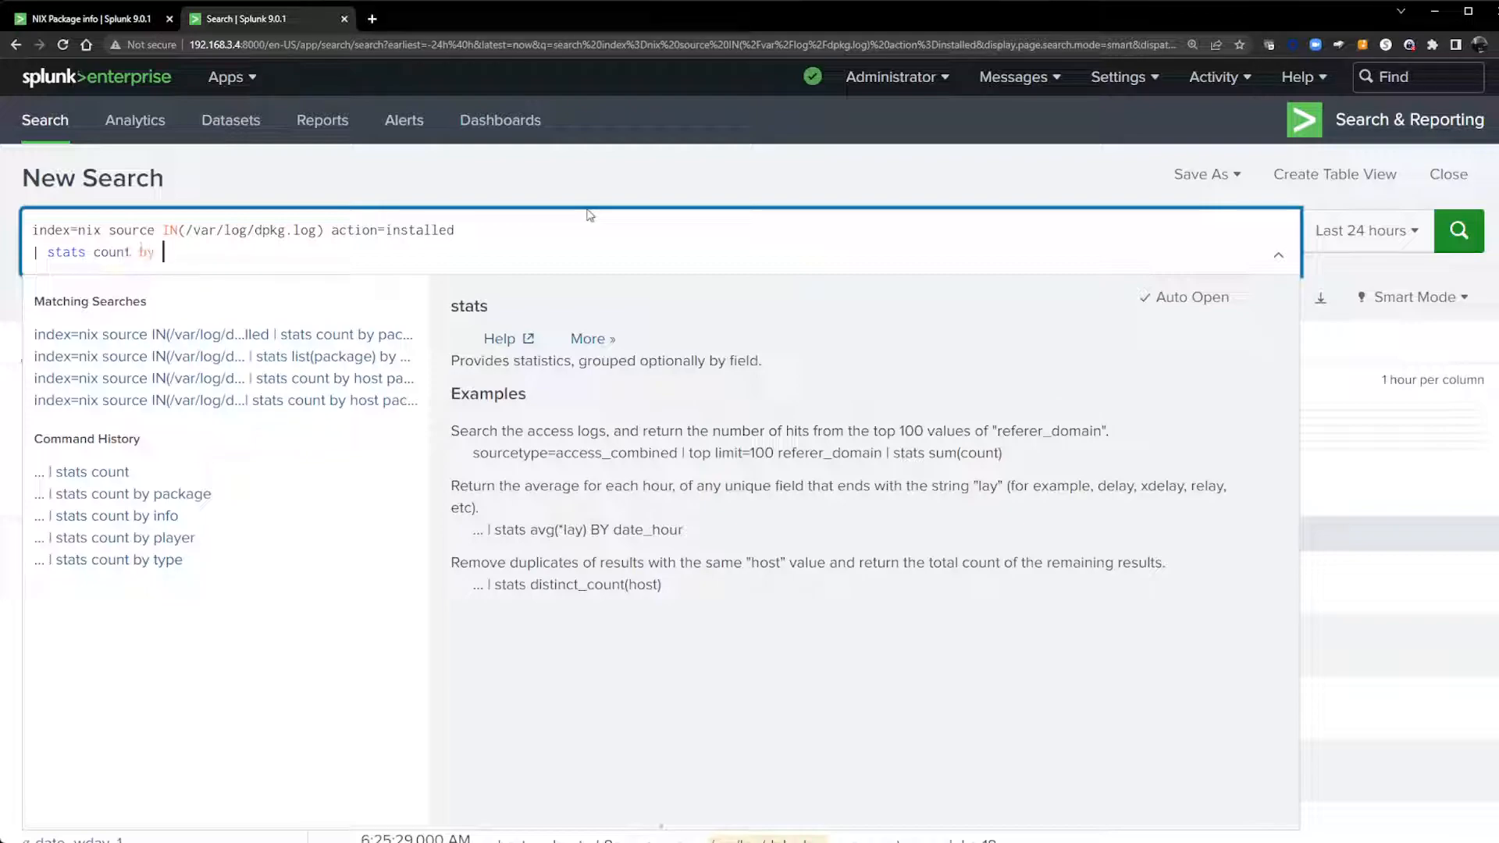
pyautogui.write('package')
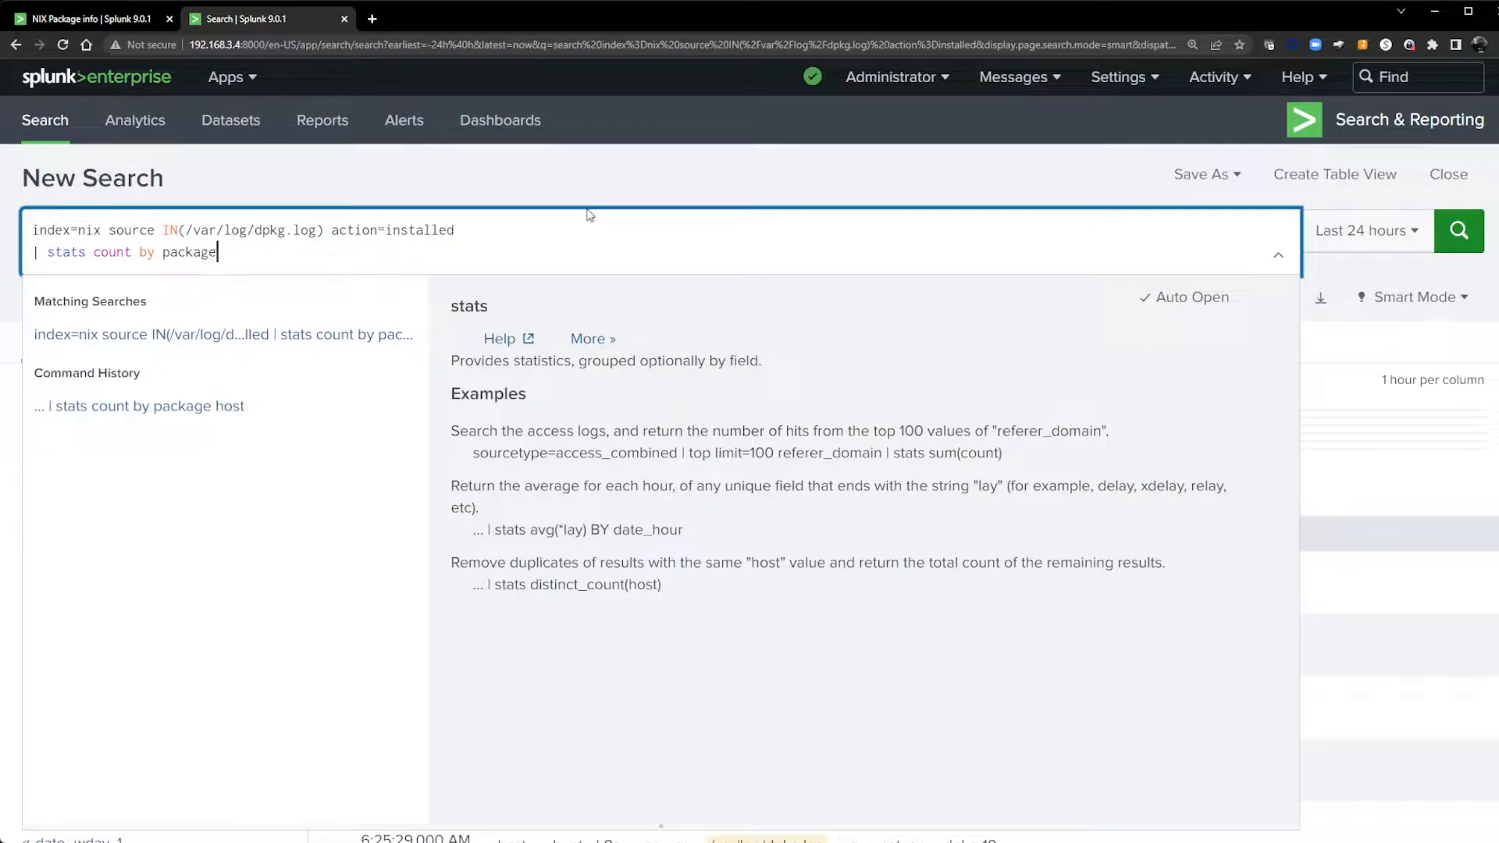
pyautogui.press('Return')
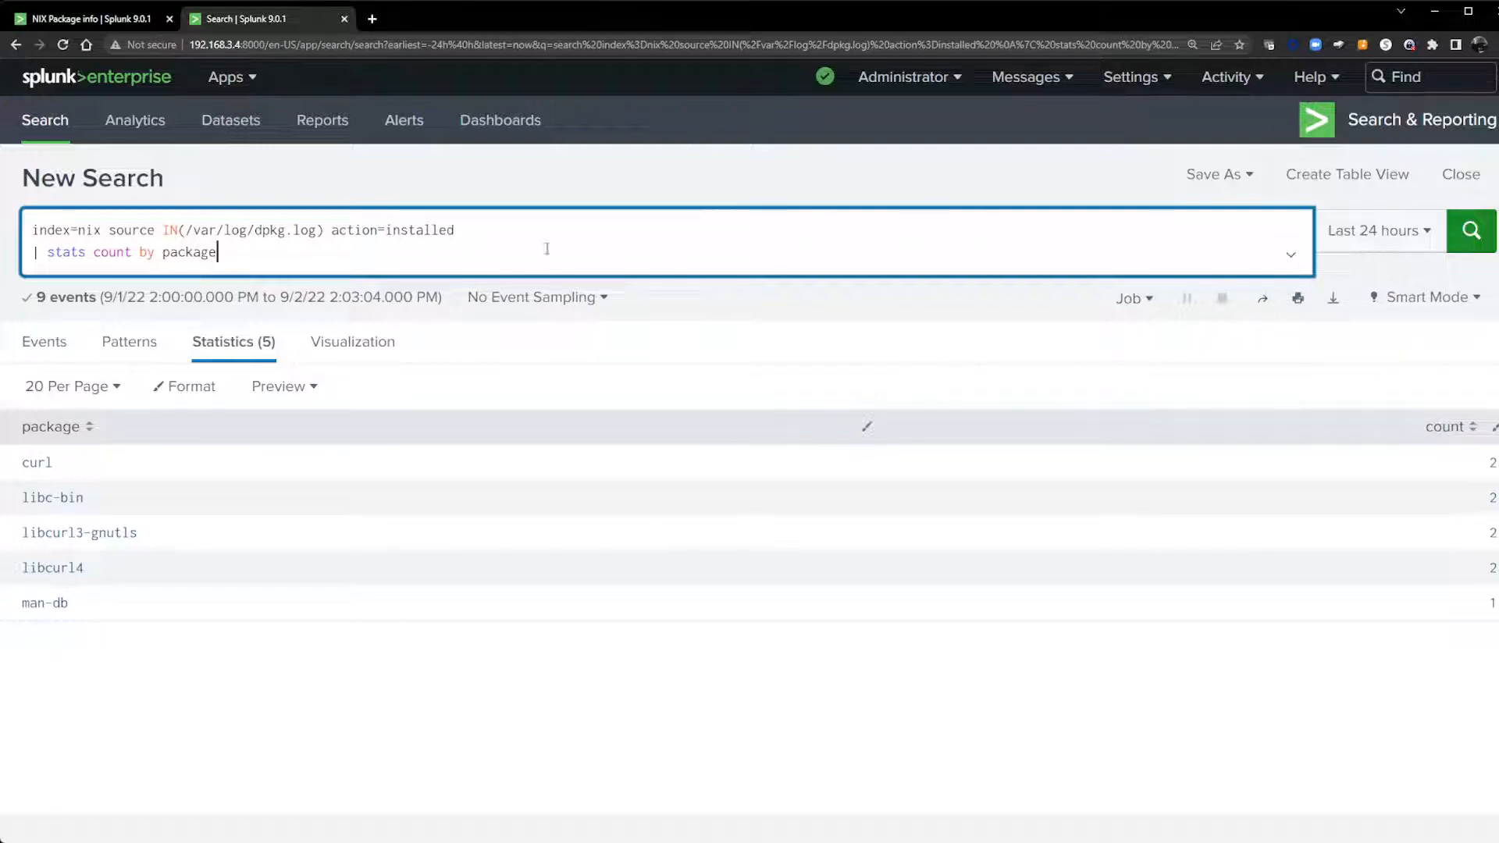
# Step: Copy the whole query into the search string of a new Statistics Table panel on the NIX Package info dashboard
pyautogui.hotkey('ctrl', 'a')
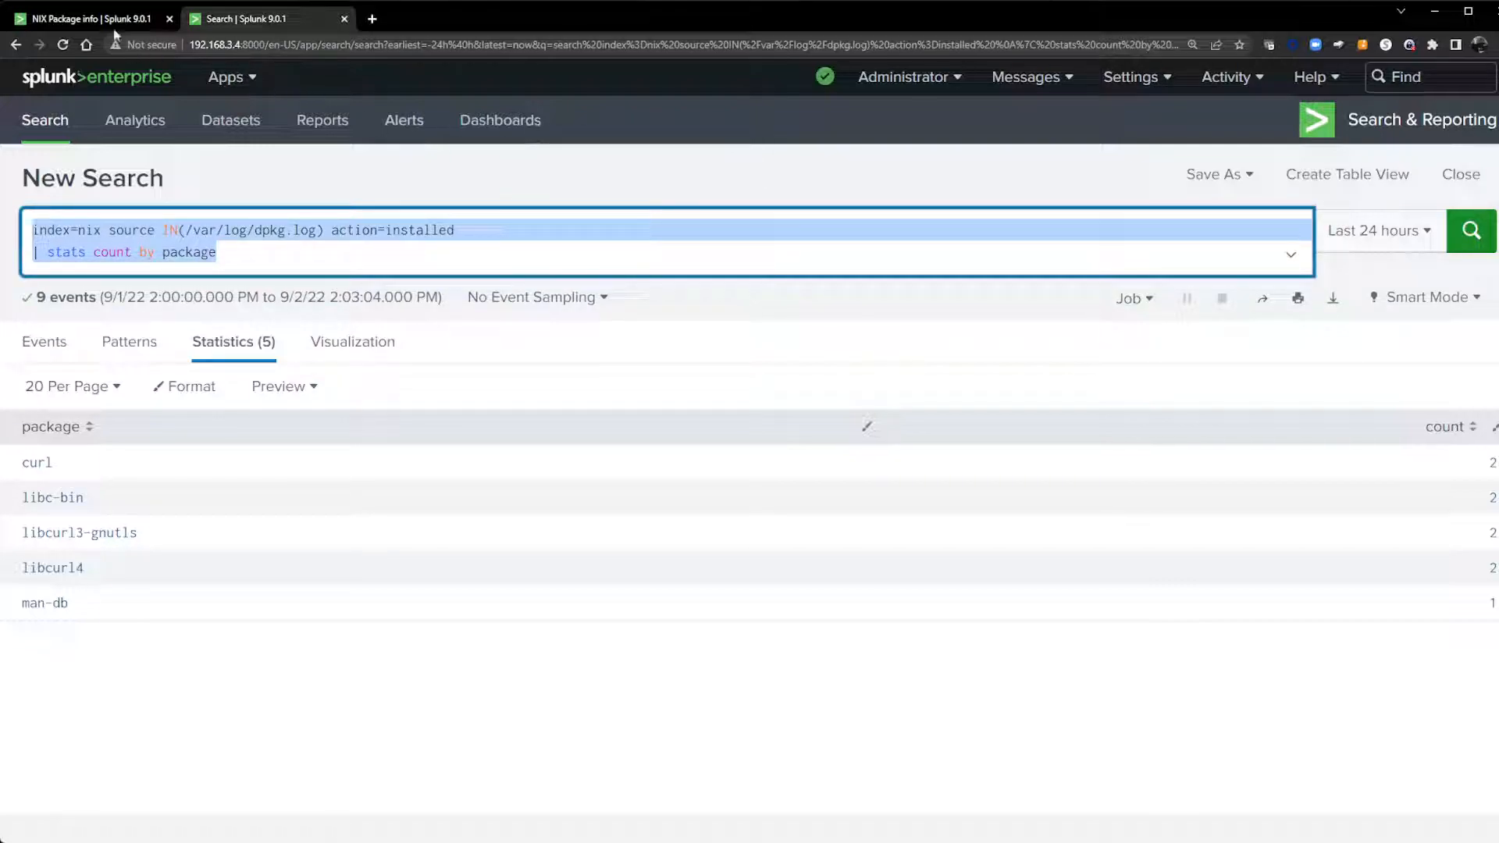
pyautogui.click(92, 18)
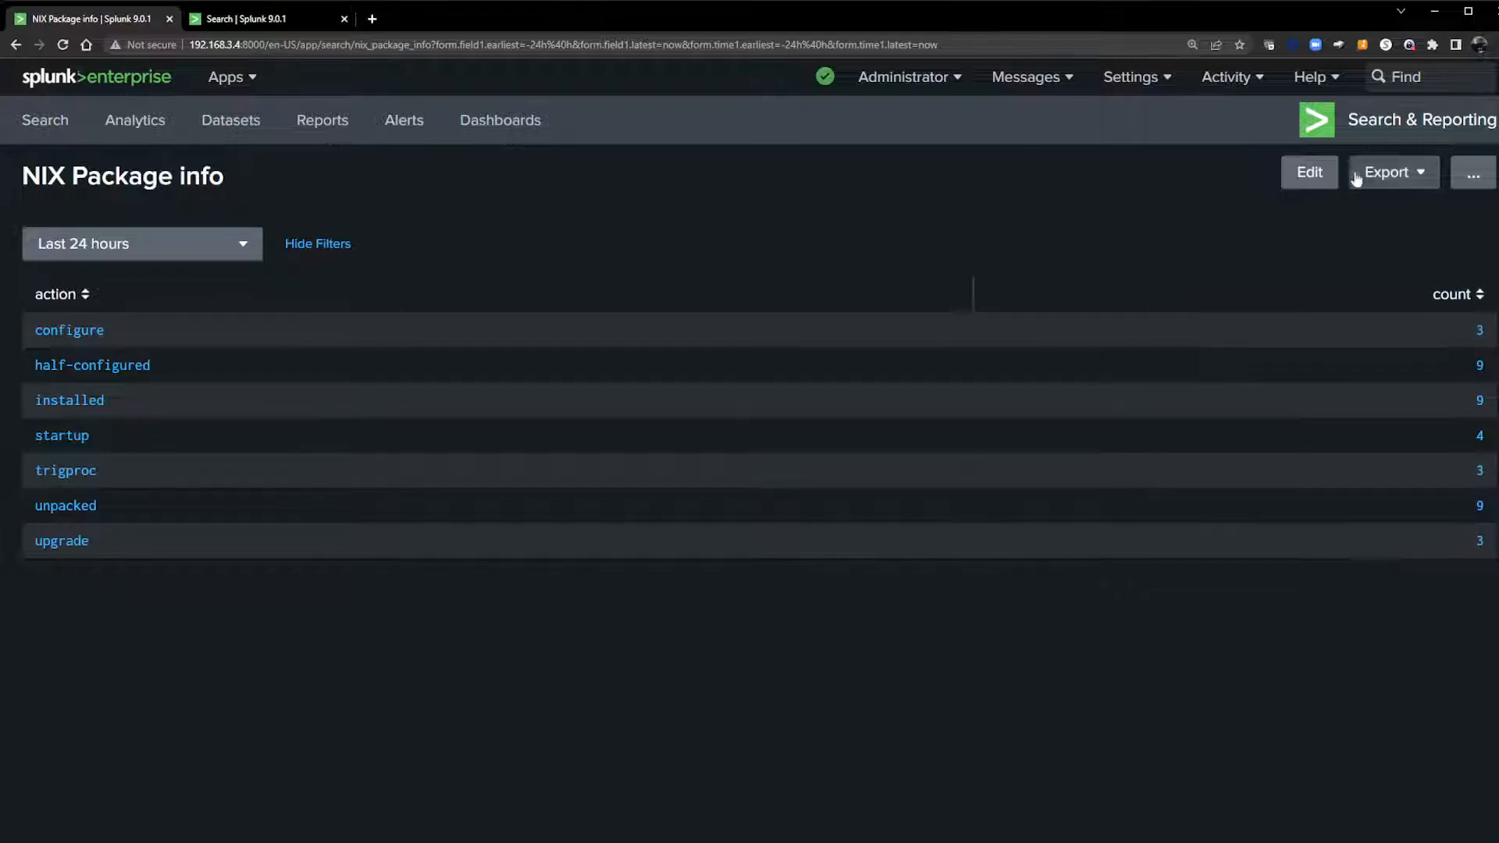
pyautogui.click(1308, 171)
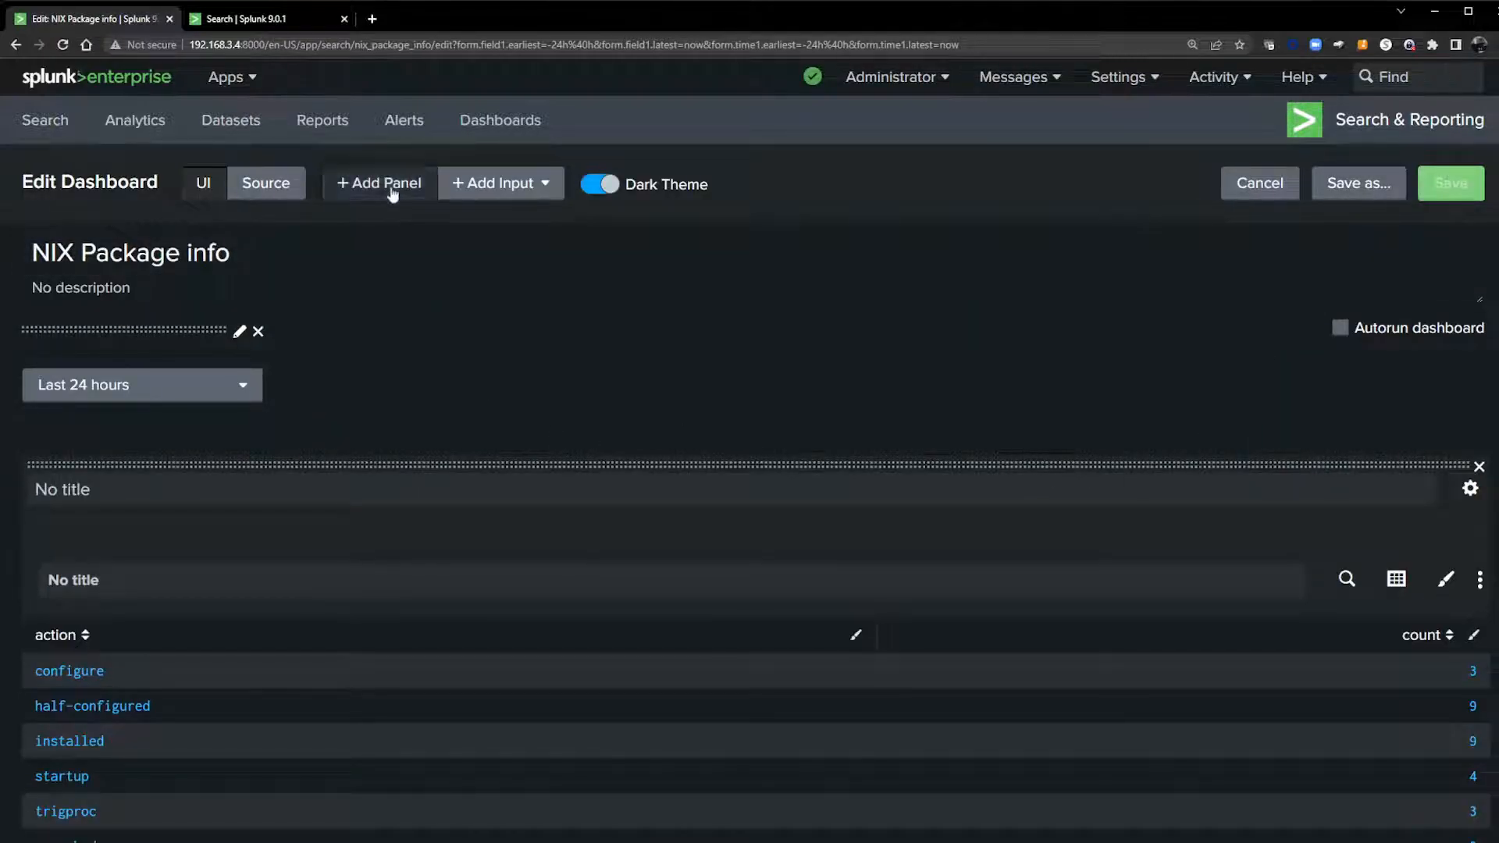
pyautogui.click(393, 187)
pyautogui.click(1197, 164)
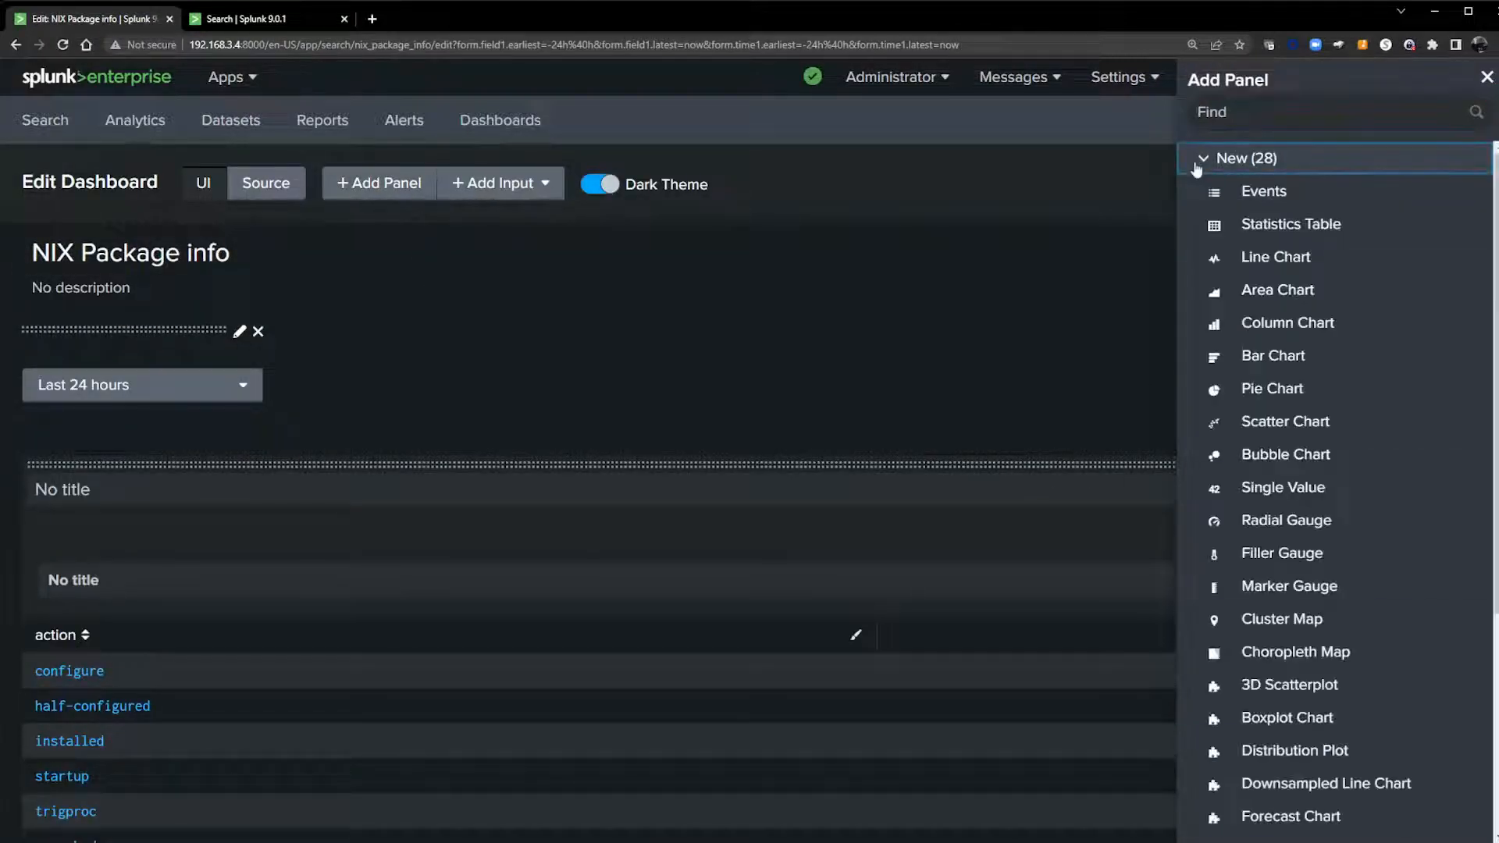
pyautogui.click(1287, 233)
pyautogui.click(1132, 390)
pyautogui.hotkey('ctrl', 'v')
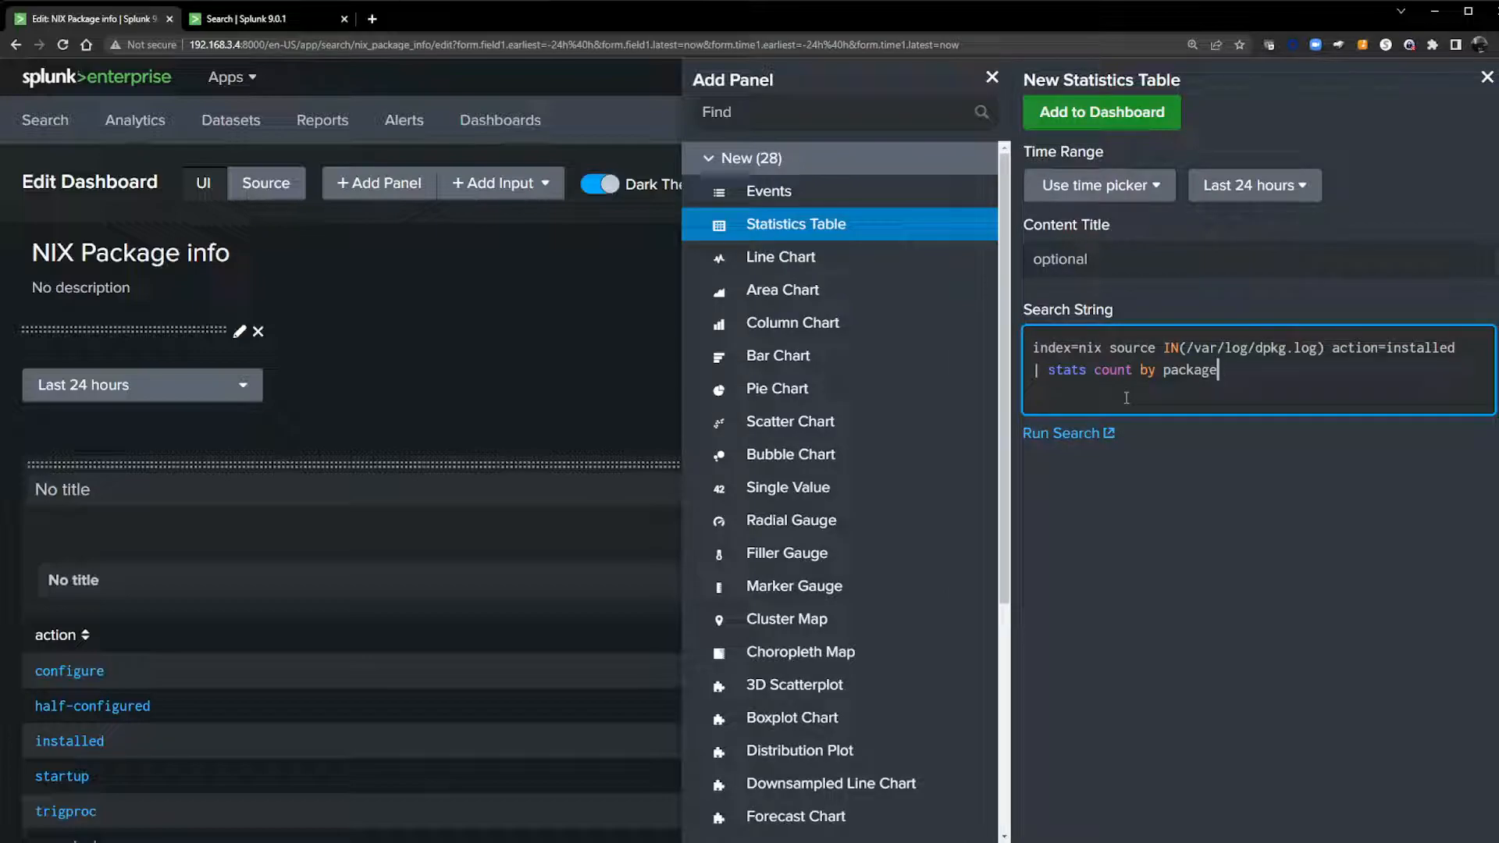
# Step: Replace installed in the new table's action filter with an opening double quote followed by the token $action1$
pyautogui.doubleClick(1415, 348)
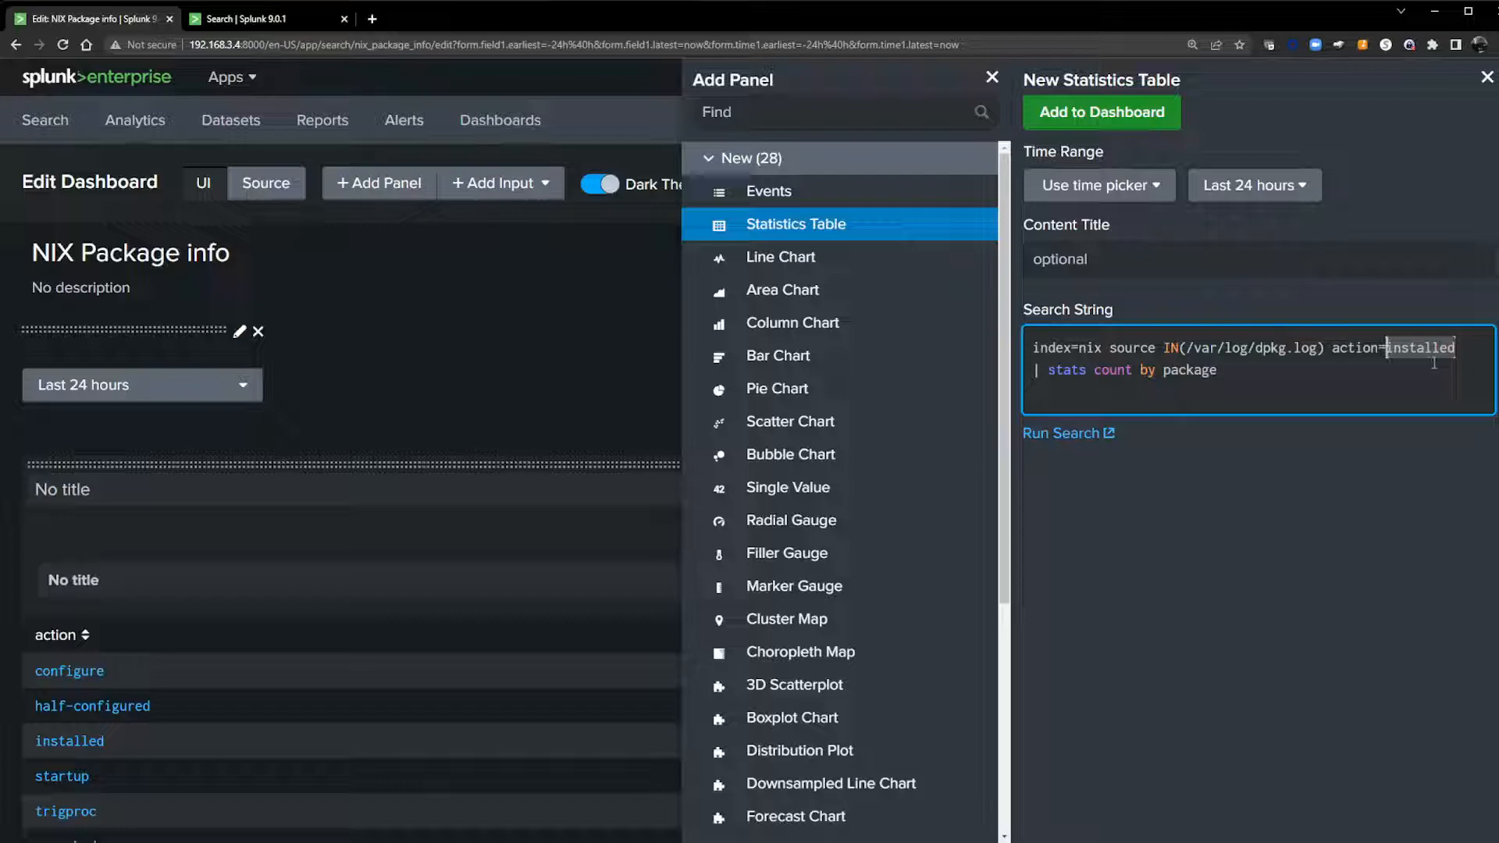
pyautogui.press('BackSpace')
pyautogui.write('"')
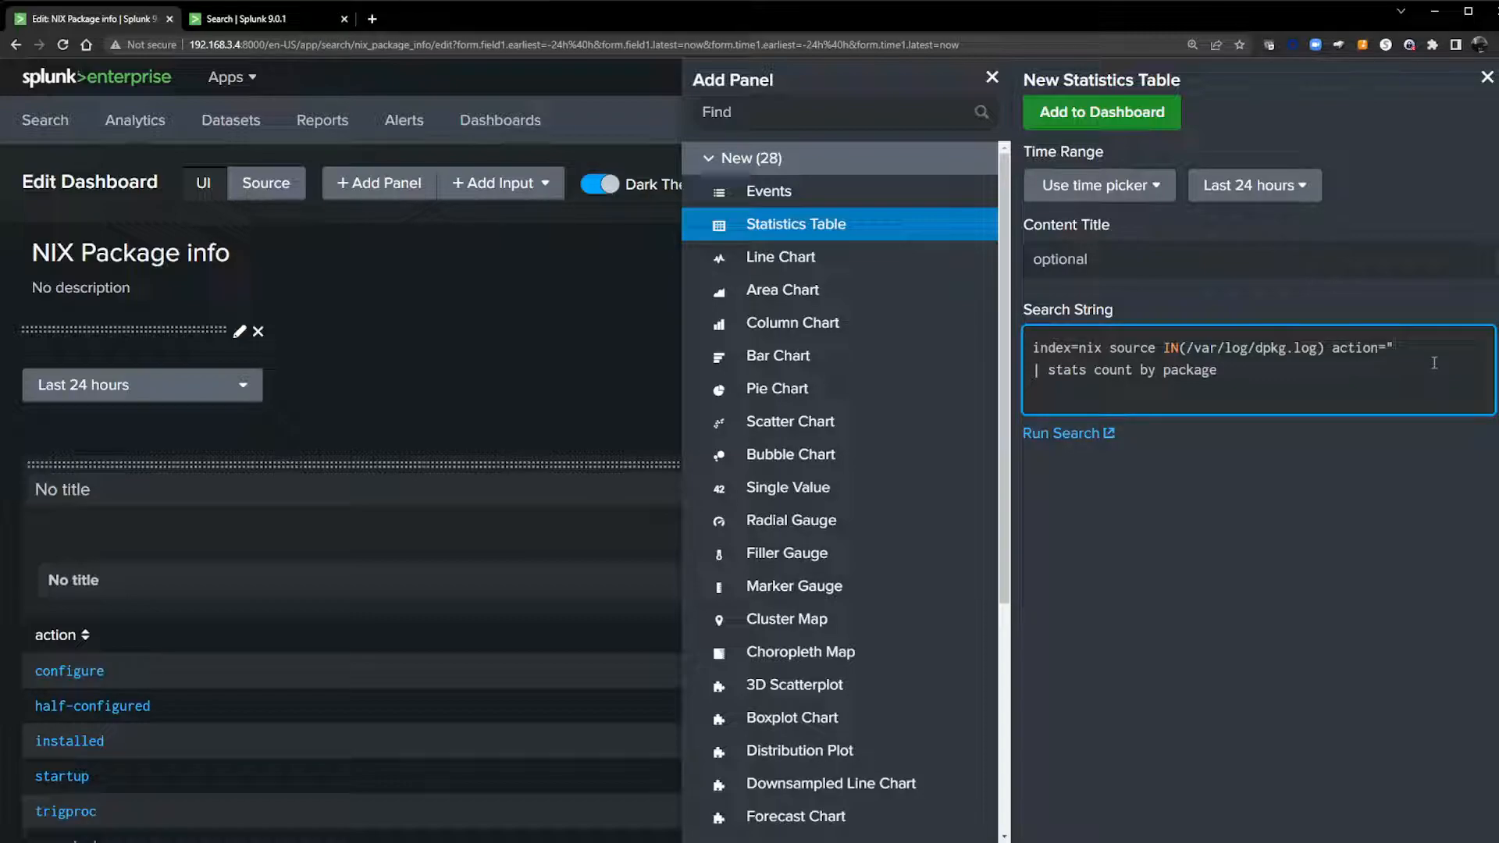
pyautogui.write('$action1$')
# Step: Set the new table's time range to Shared Time Picker (time1) and add the table to the dashboard
pyautogui.click(1092, 195)
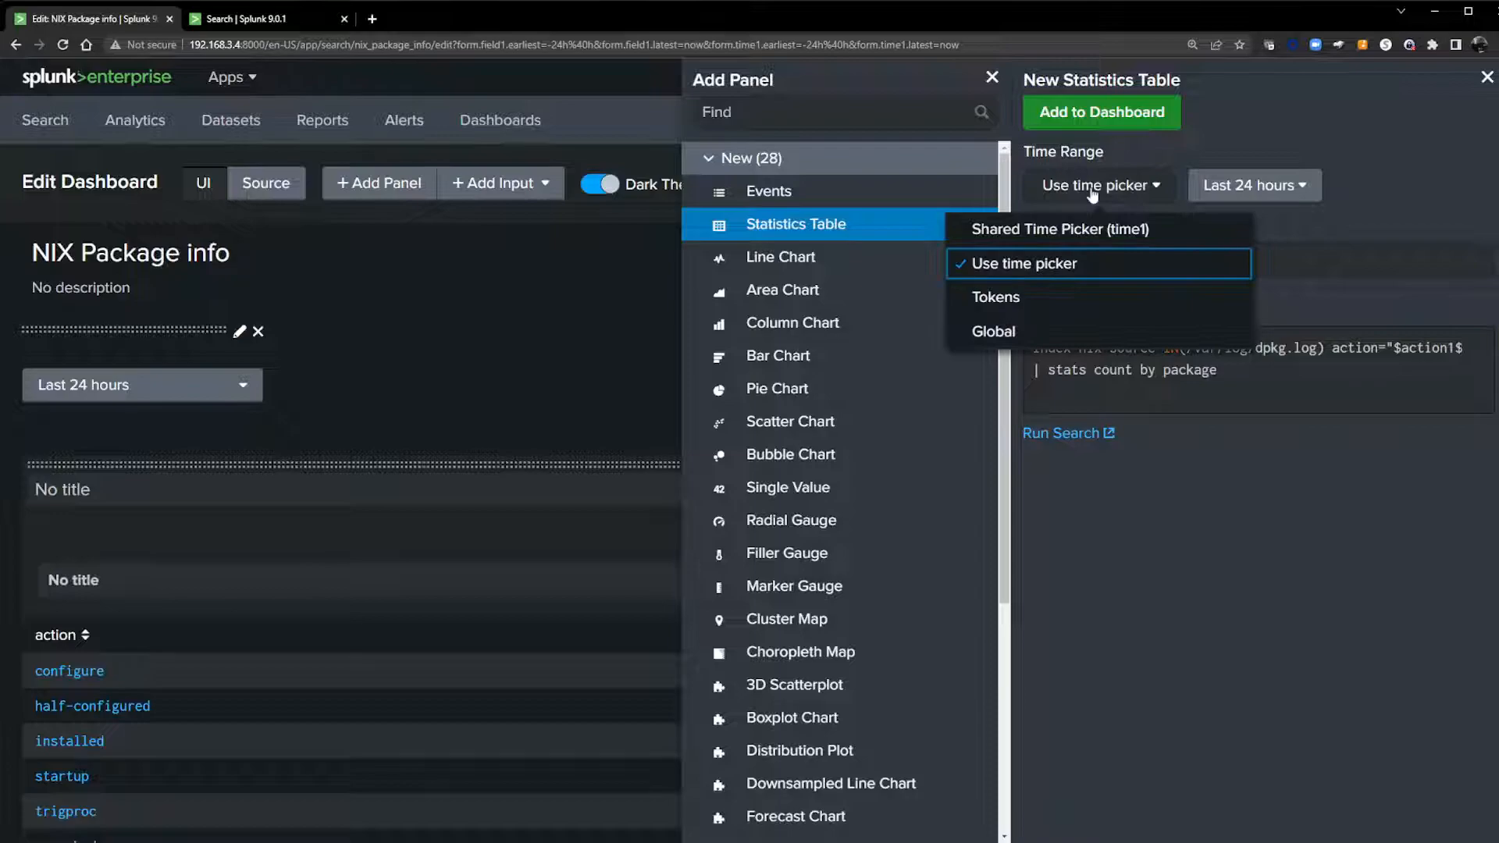
pyautogui.click(1062, 234)
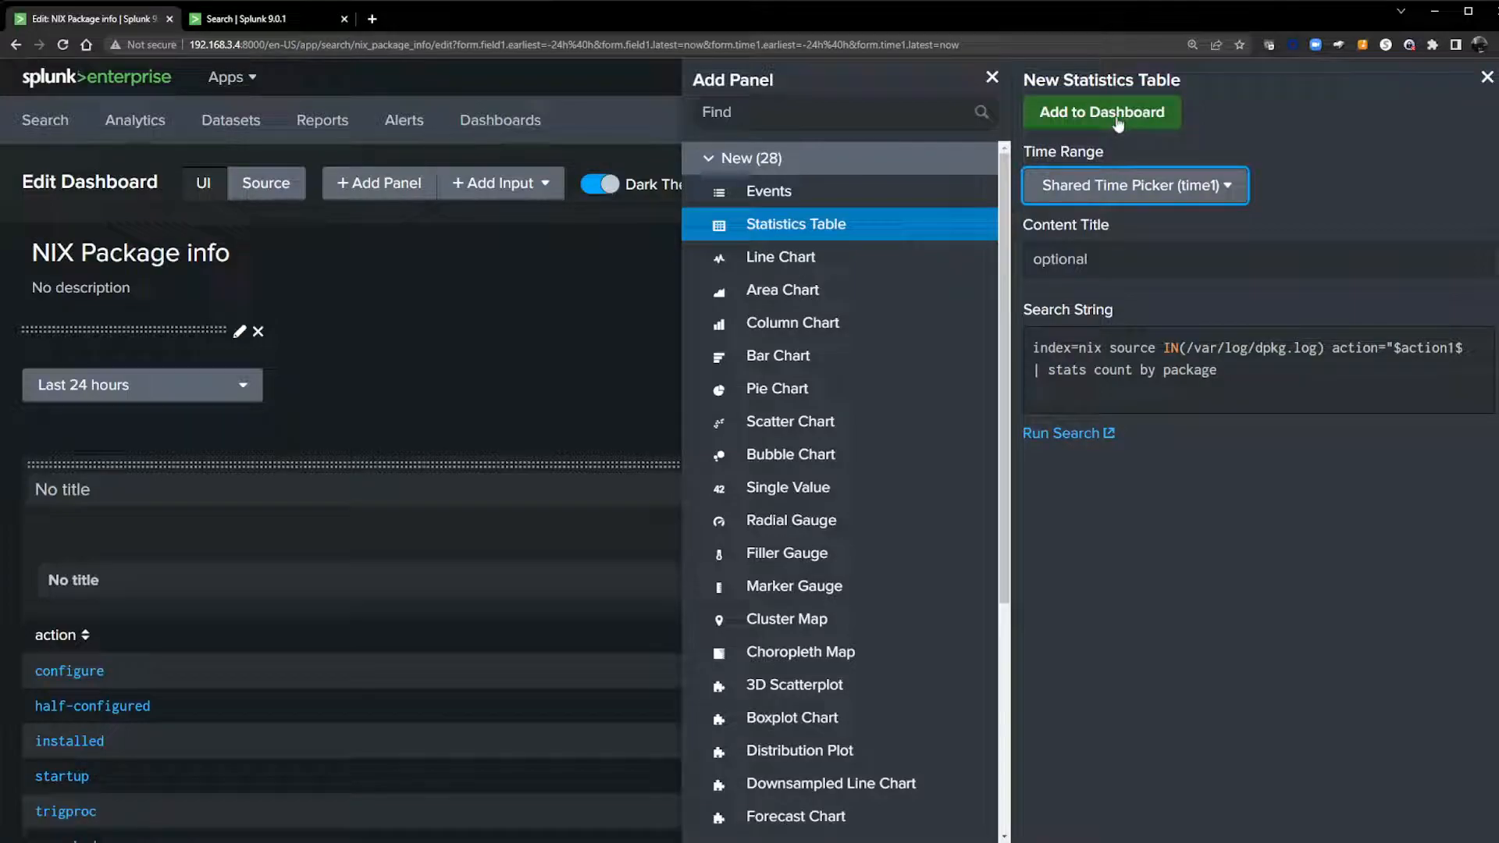
pyautogui.click(1116, 117)
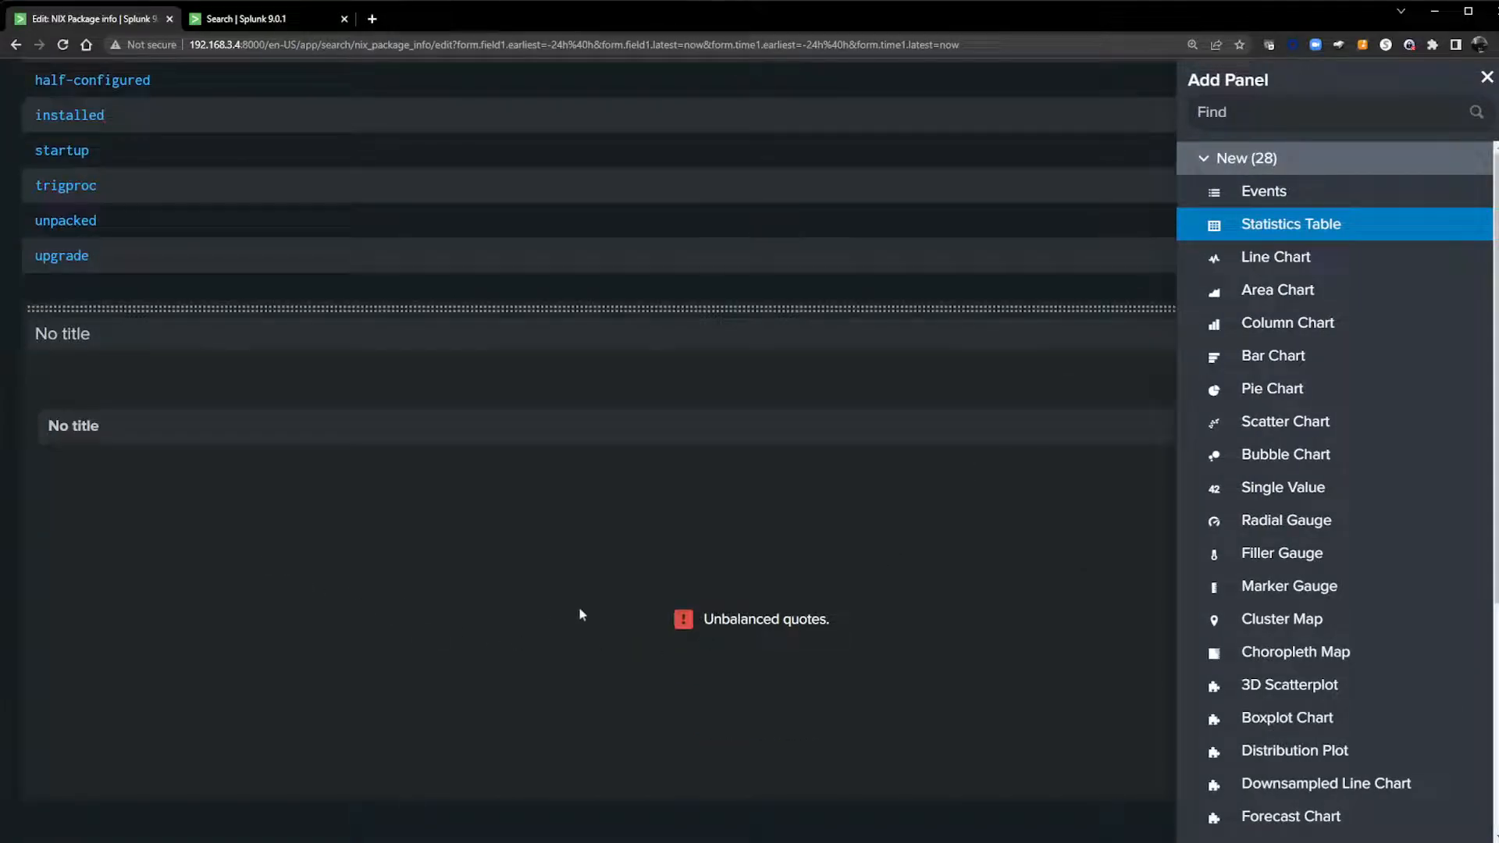
pyautogui.click(1486, 77)
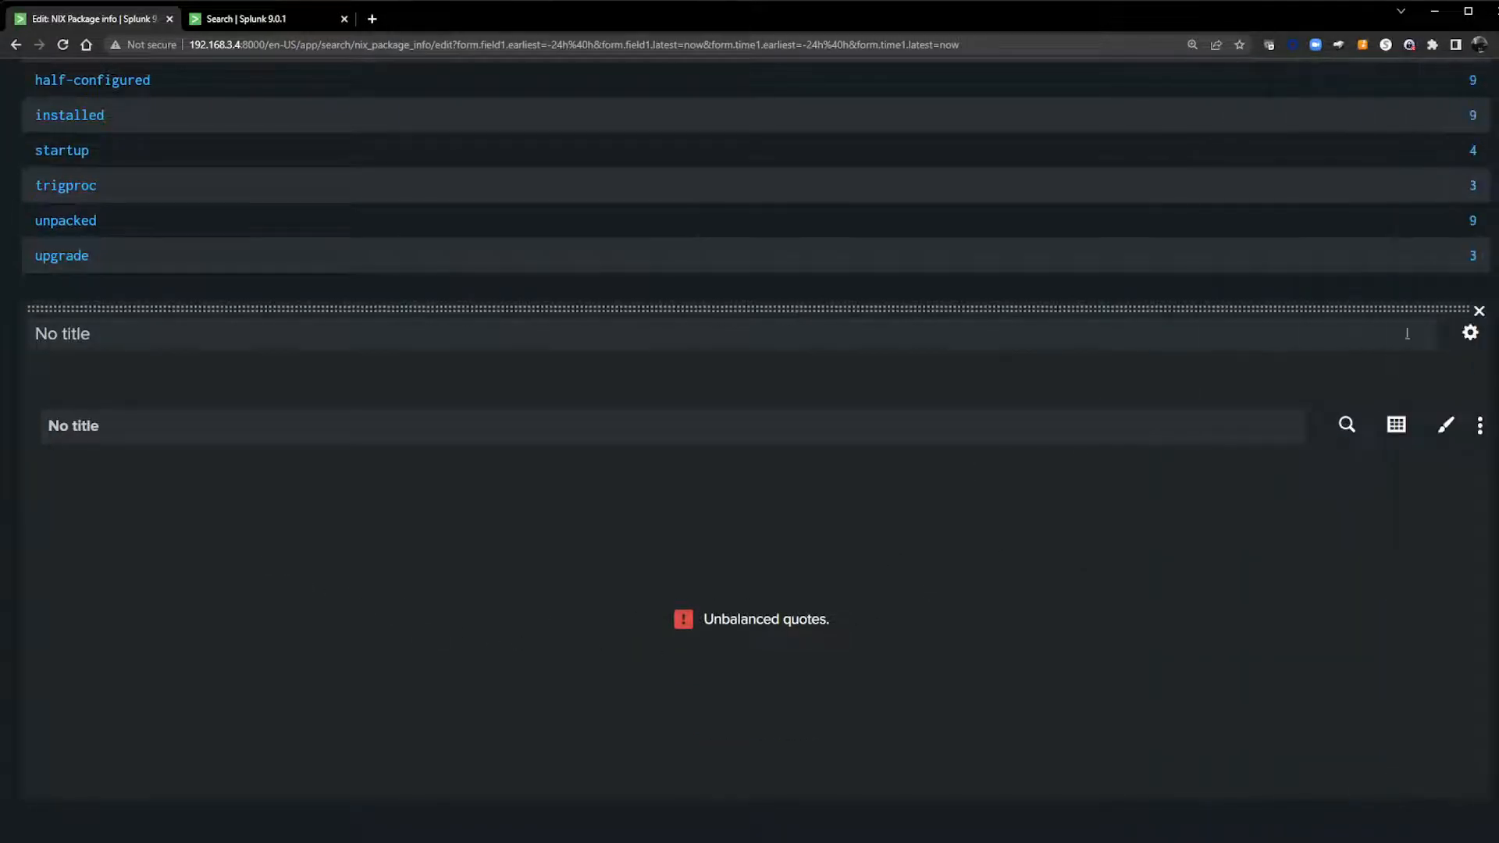
# Step: Add the closing double quote after $action1$ in the package table's search string and apply the change
pyautogui.click(1337, 443)
pyautogui.click(1013, 257)
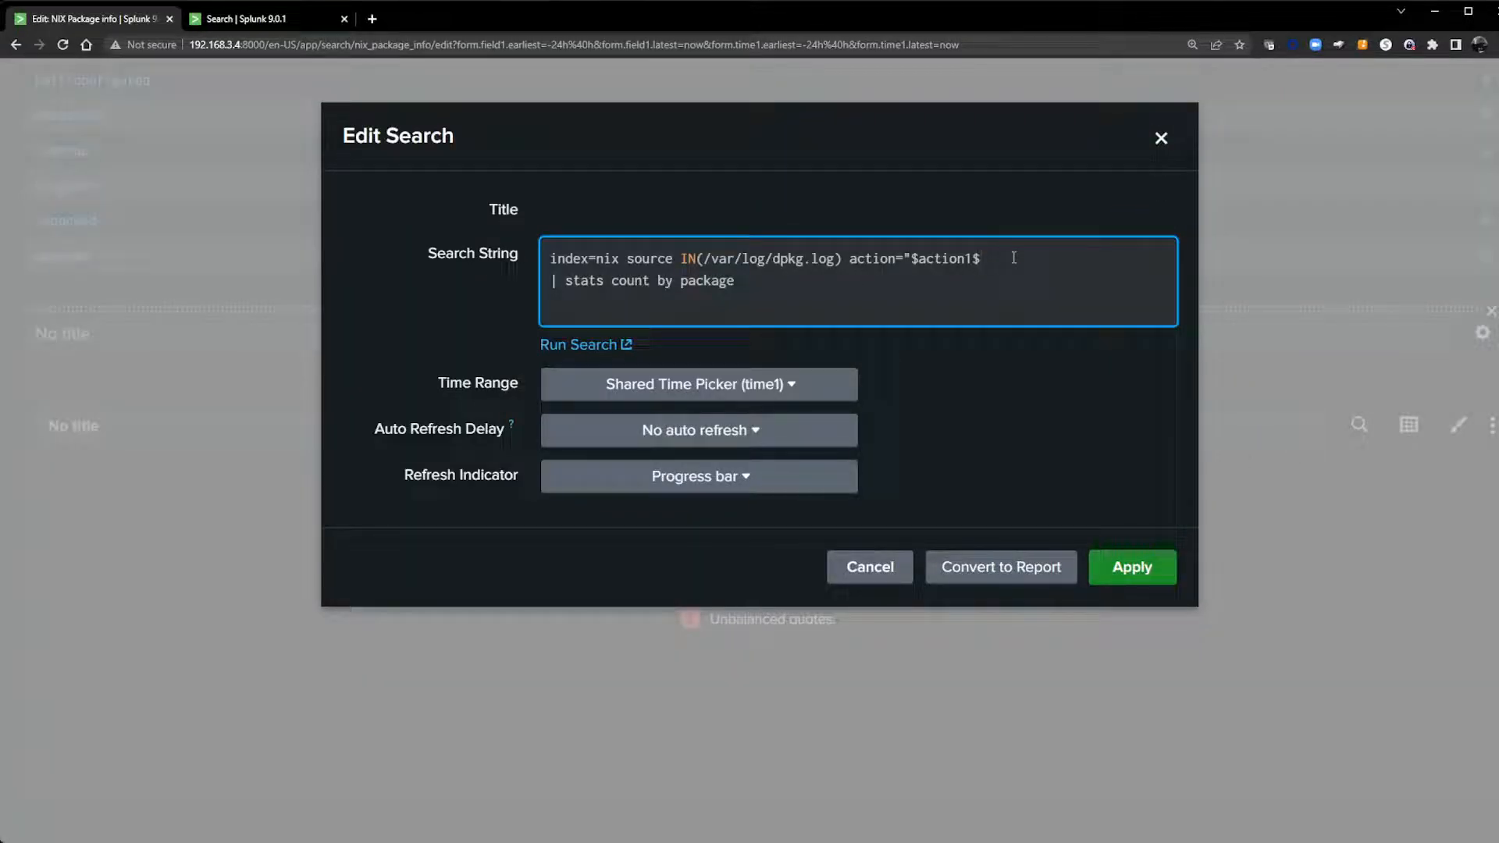
pyautogui.write('"')
pyautogui.click(1134, 581)
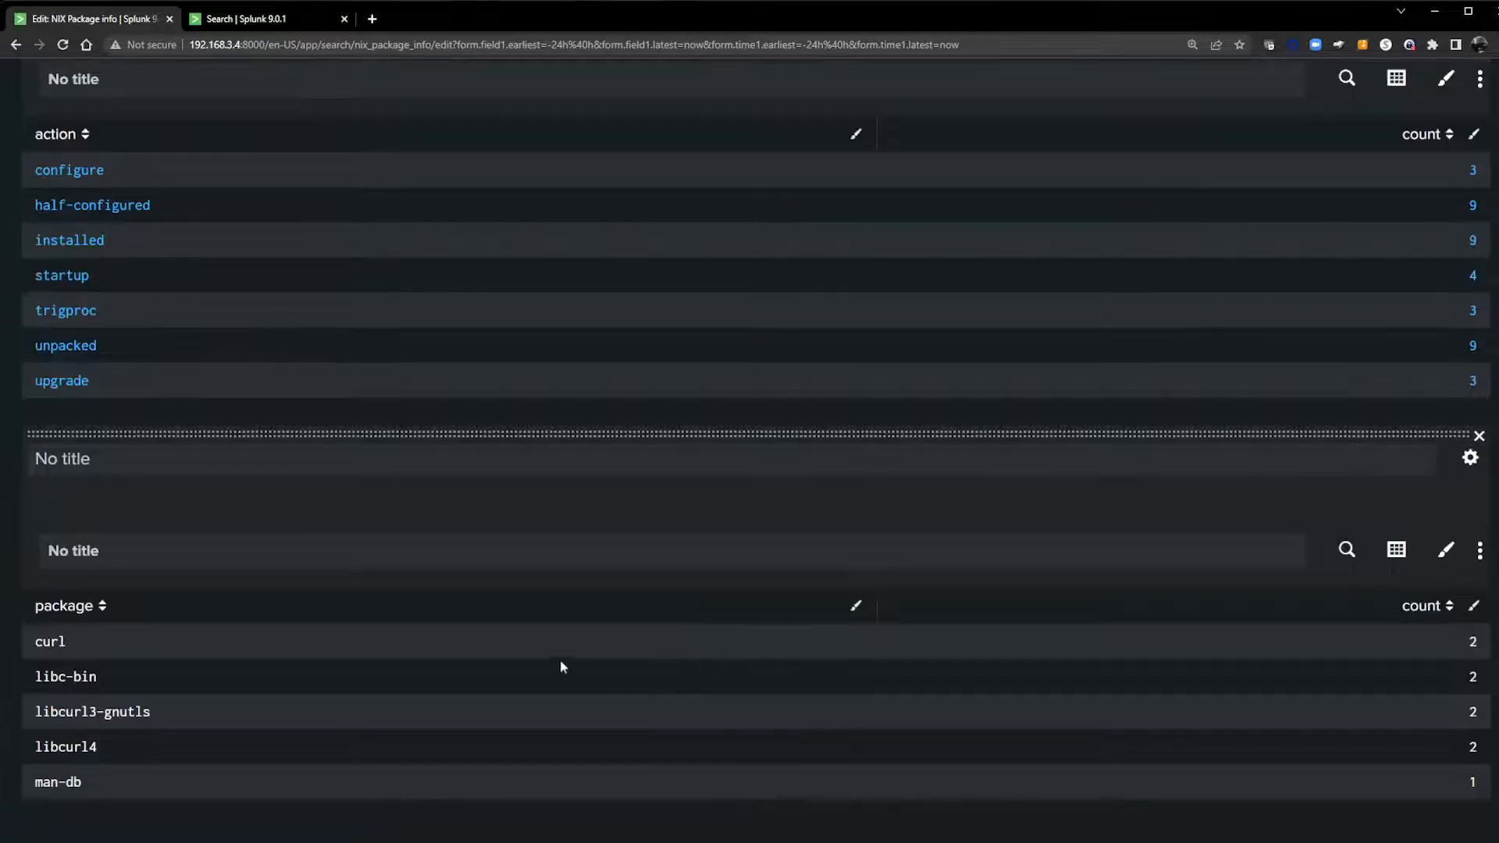
# Step: Try the drilldown on the installed row and review the package table below
pyautogui.scroll(1, 277, 591)
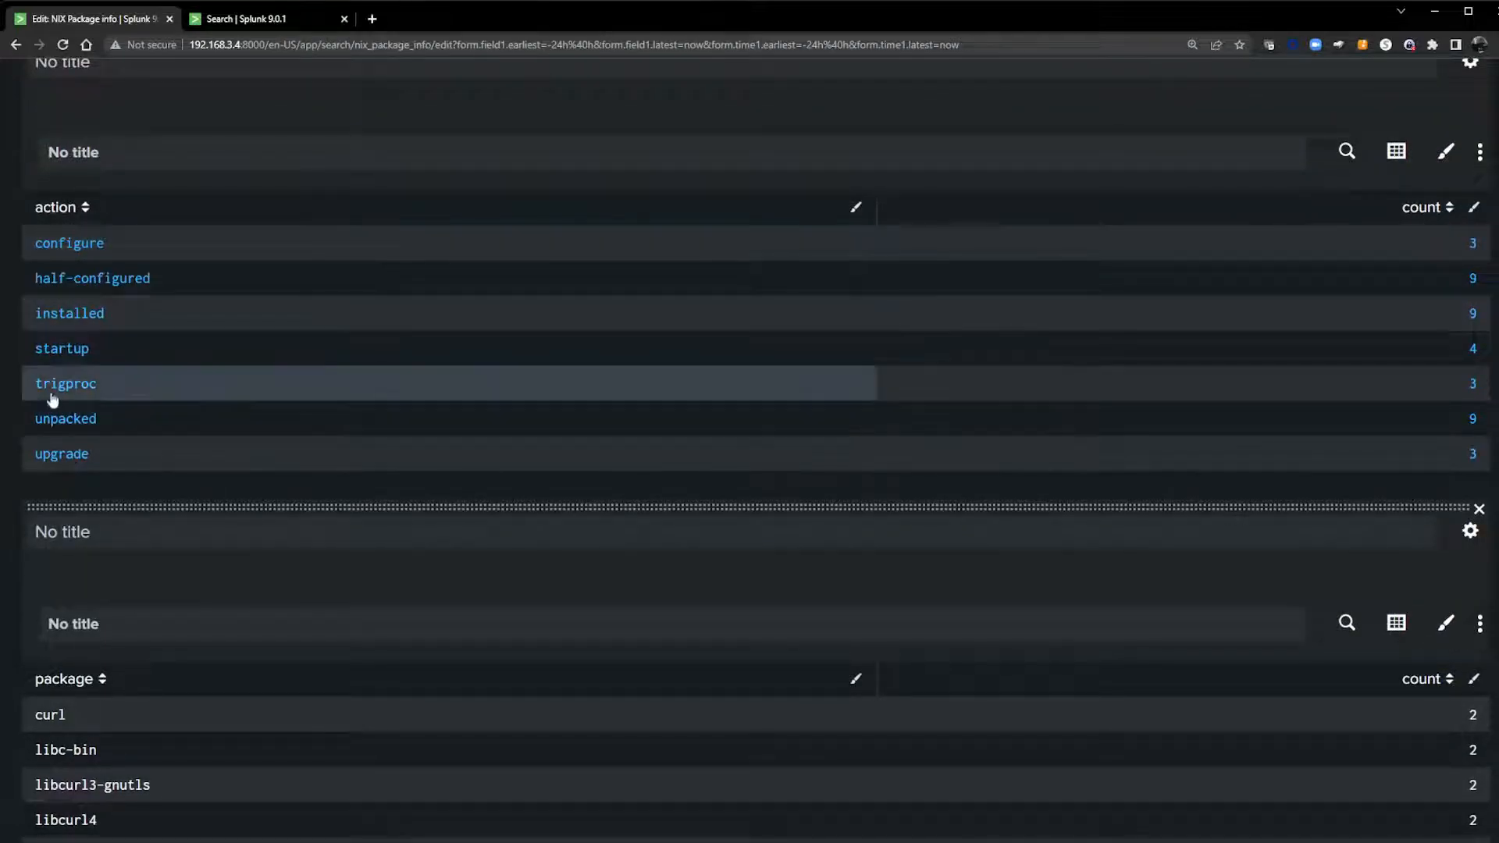
pyautogui.click(75, 320)
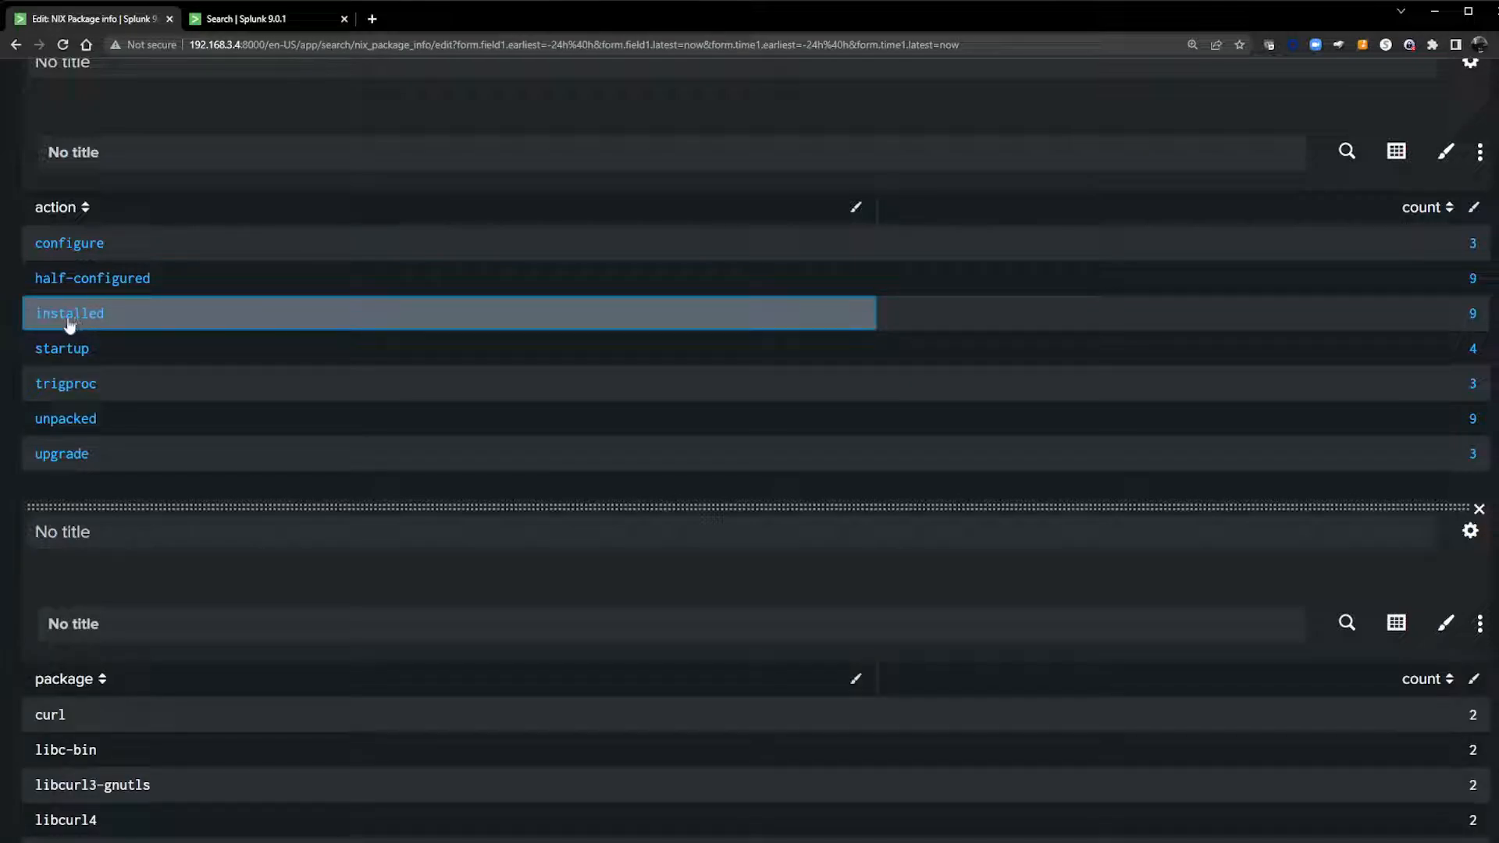
pyautogui.scroll(5, 458, 414)
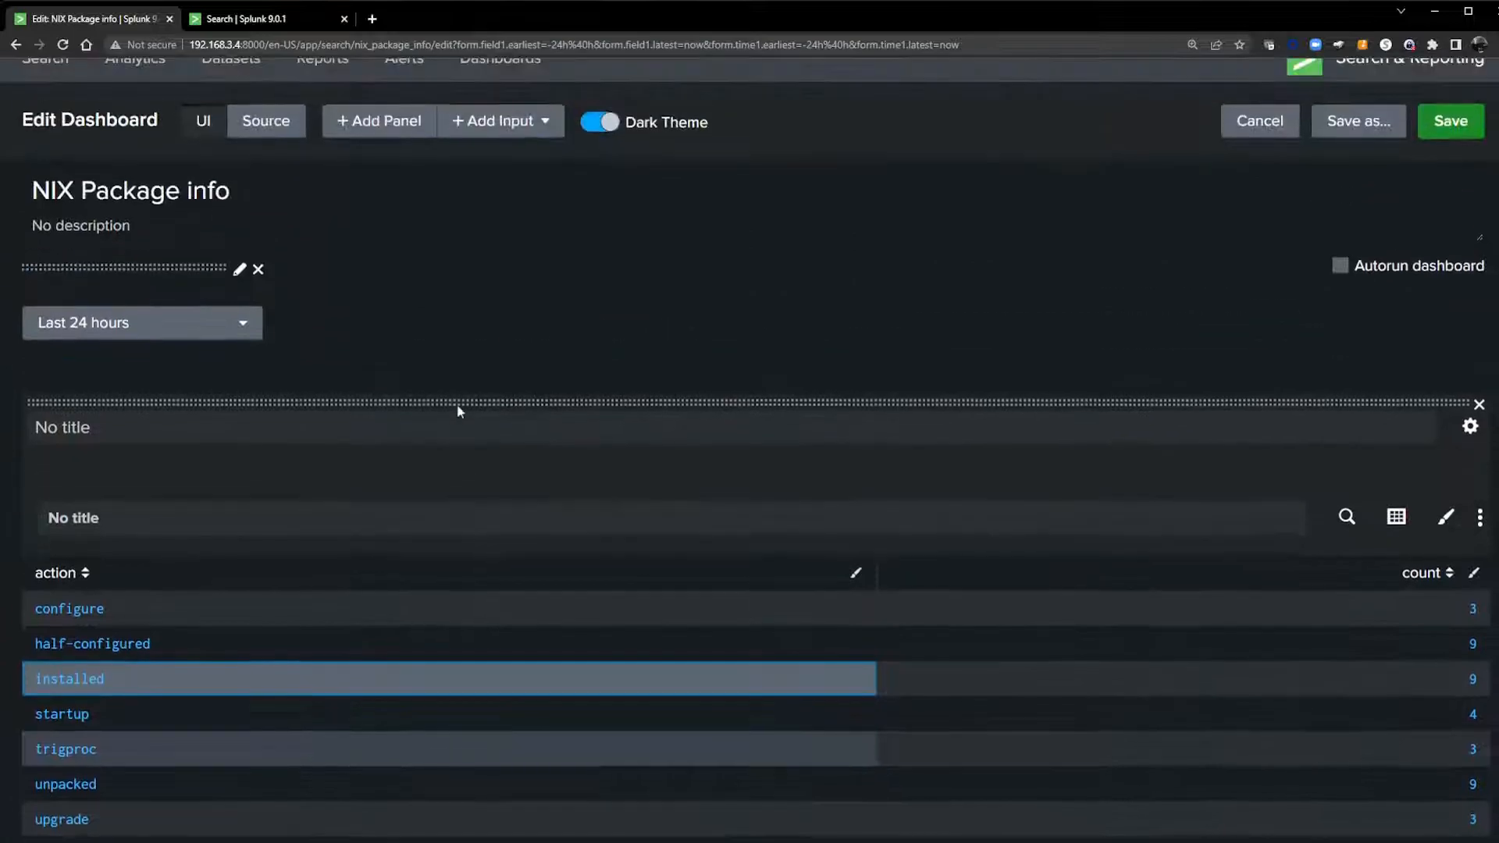
pyautogui.scroll(-6, 456, 398)
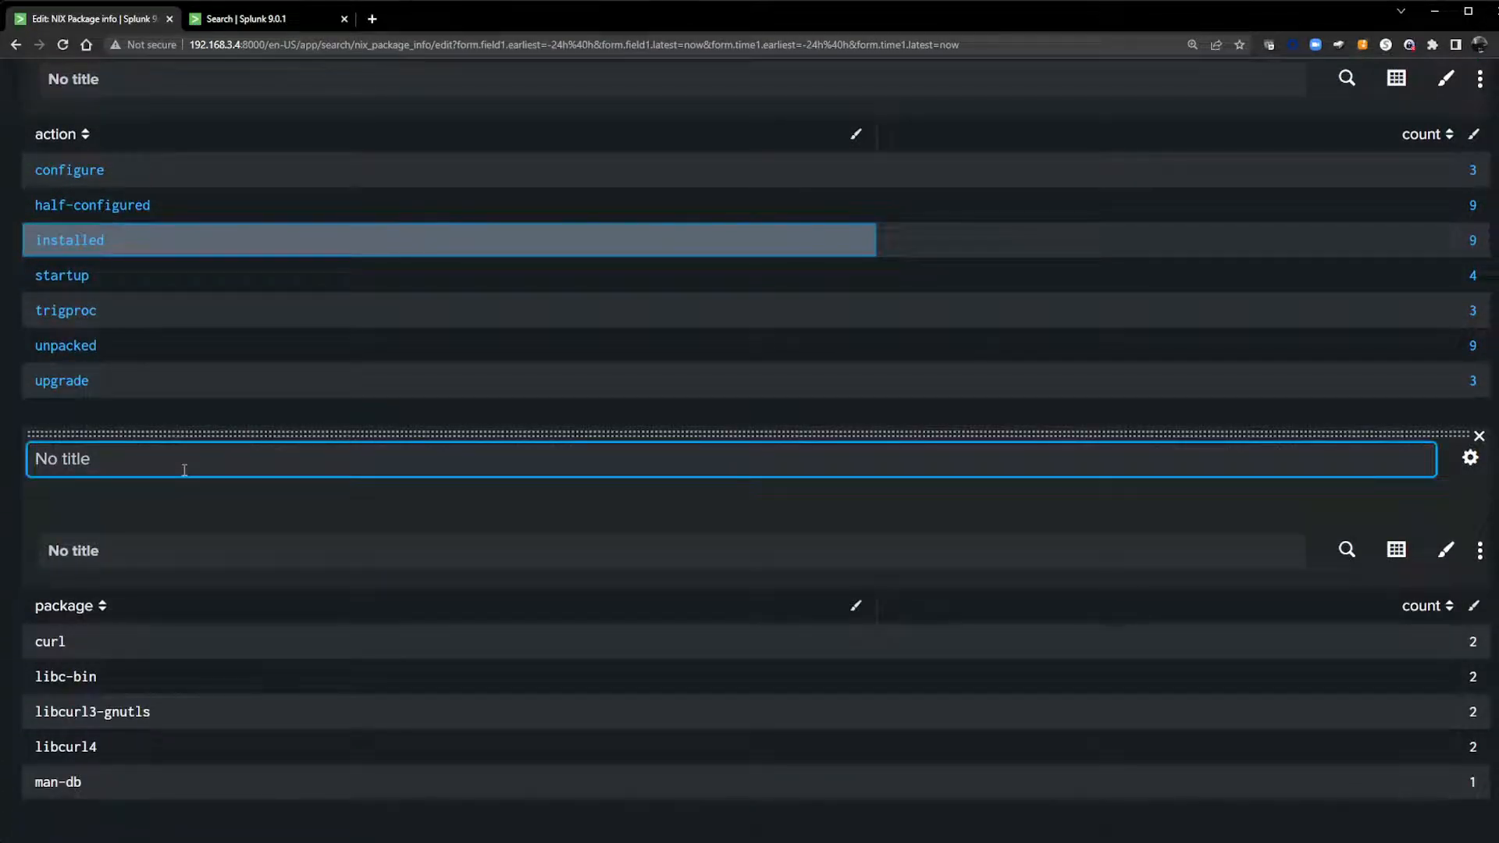
# Step: Title the package table's panel "Reviewing action = $action1$"
pyautogui.click(183, 466)
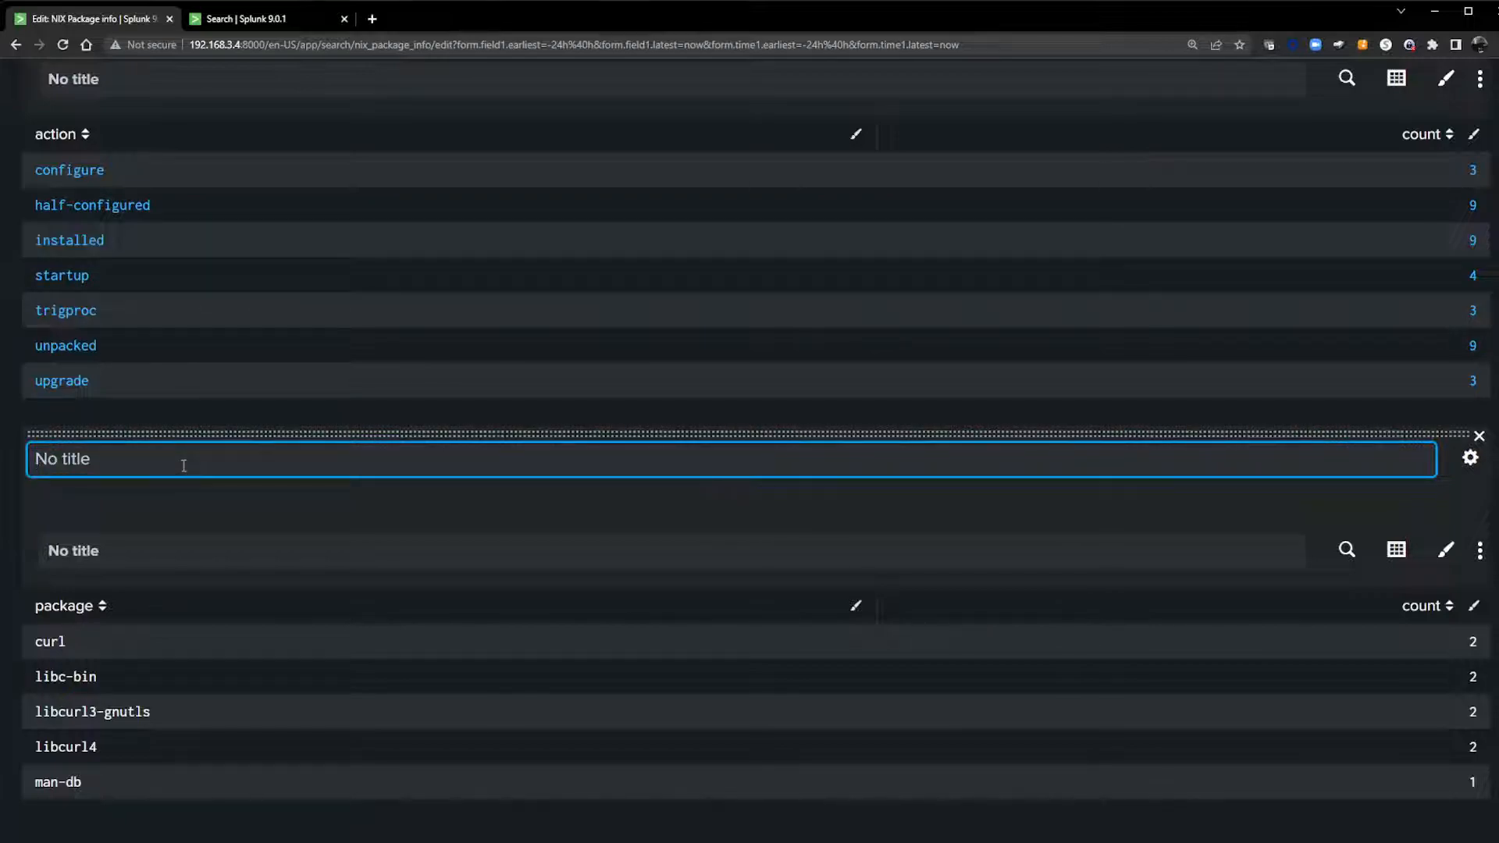
pyautogui.write('Re')
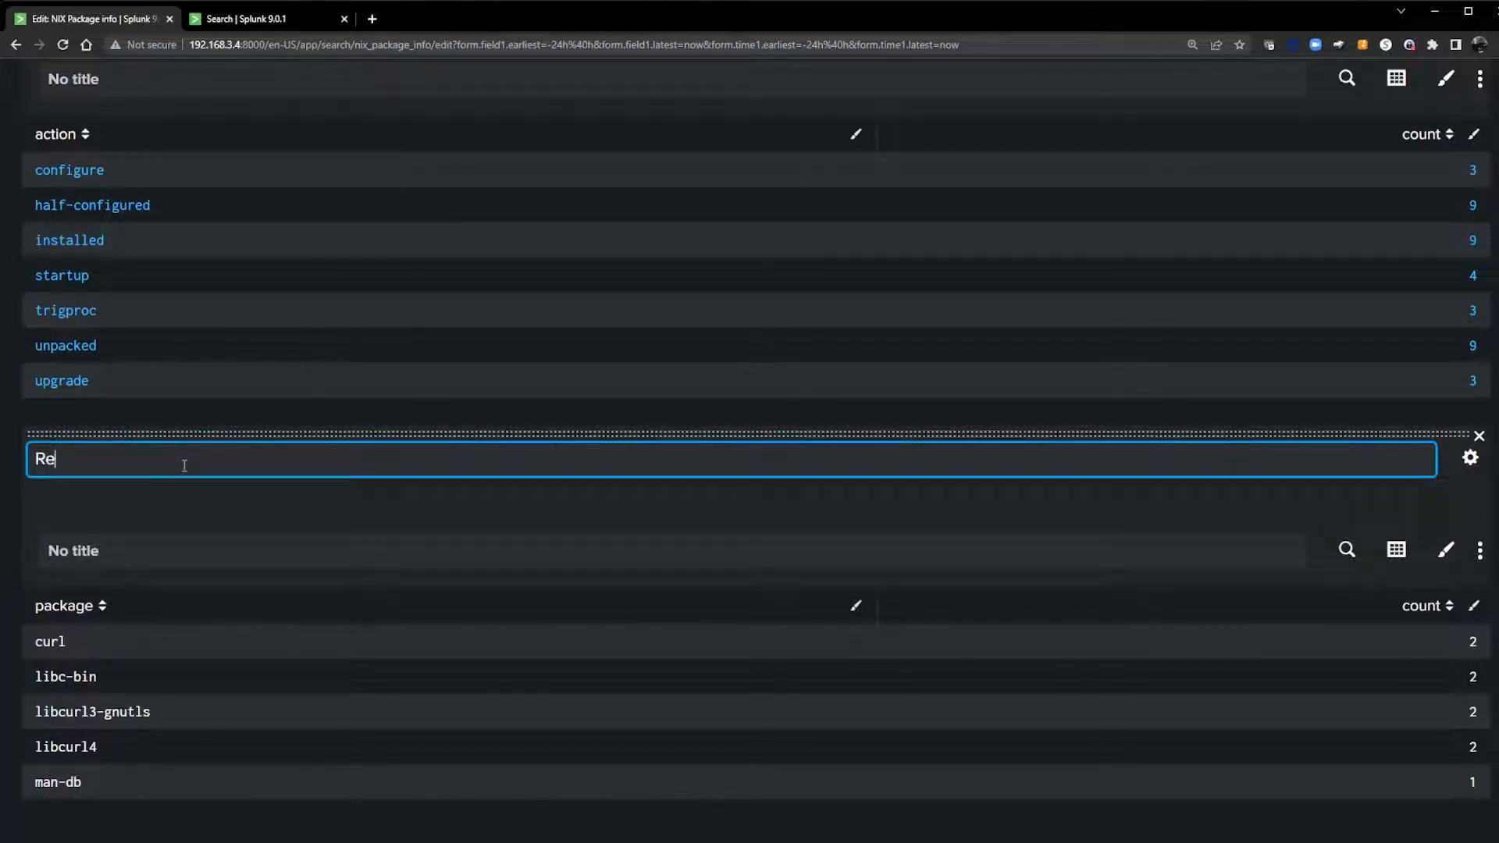
pyautogui.write('viewing action =')
pyautogui.write(' "')
pyautogui.write('$action1')
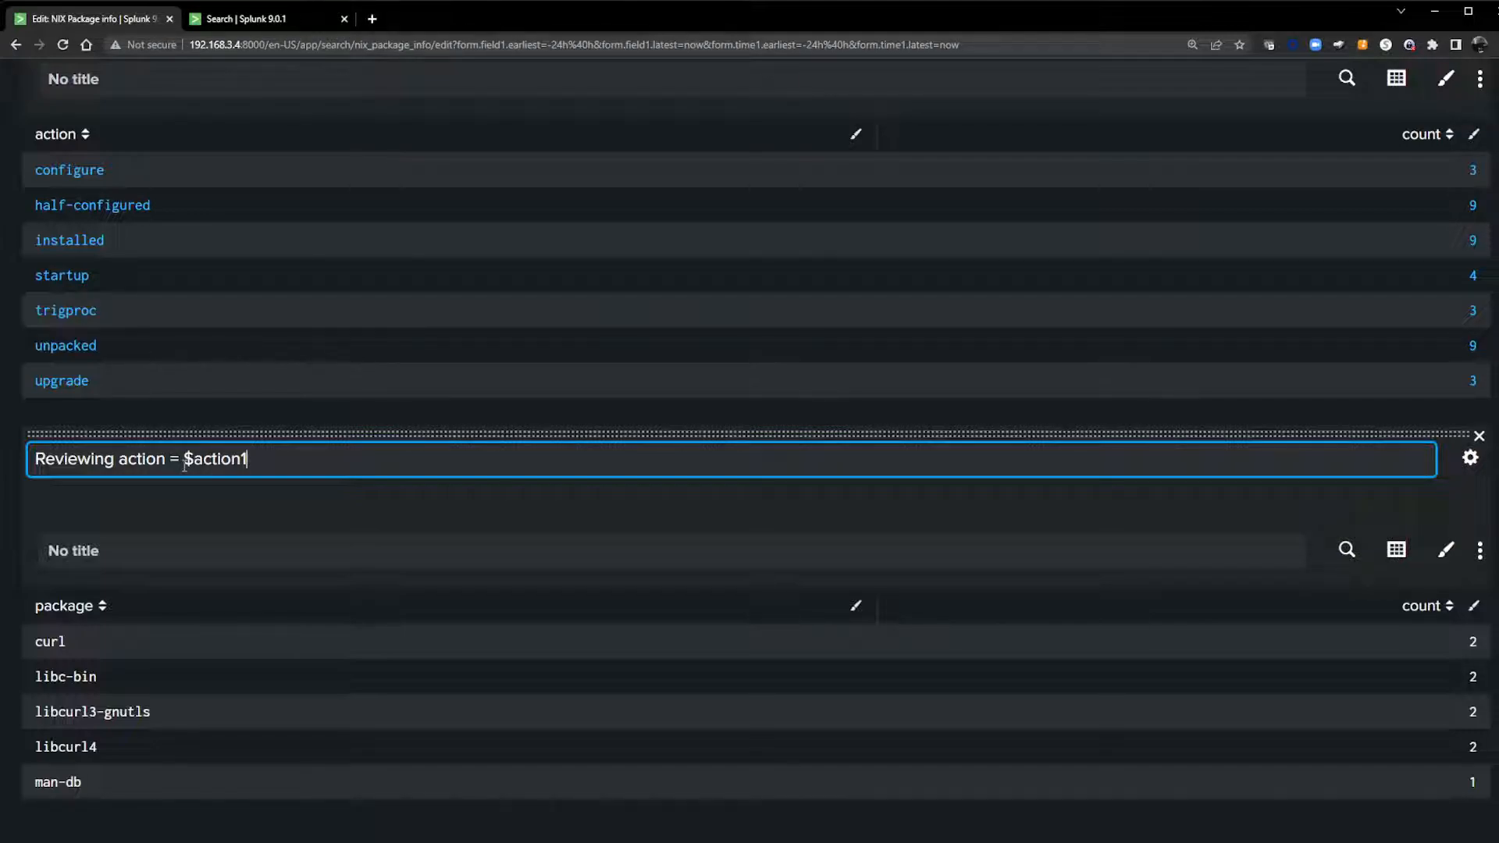
pyautogui.write('$')
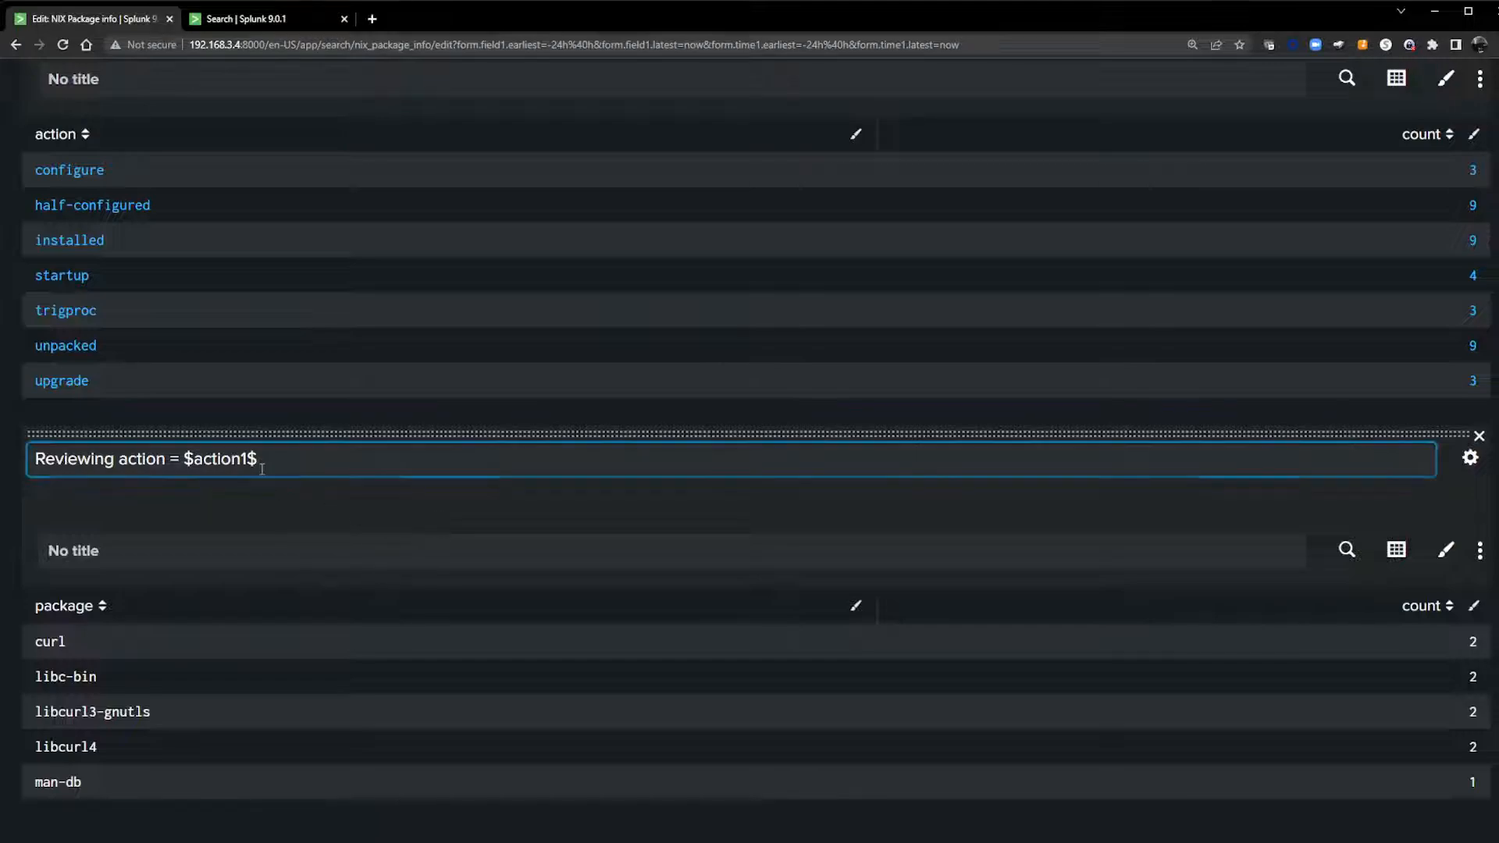
pyautogui.moveTo(261, 458); pyautogui.dragTo(184, 458)
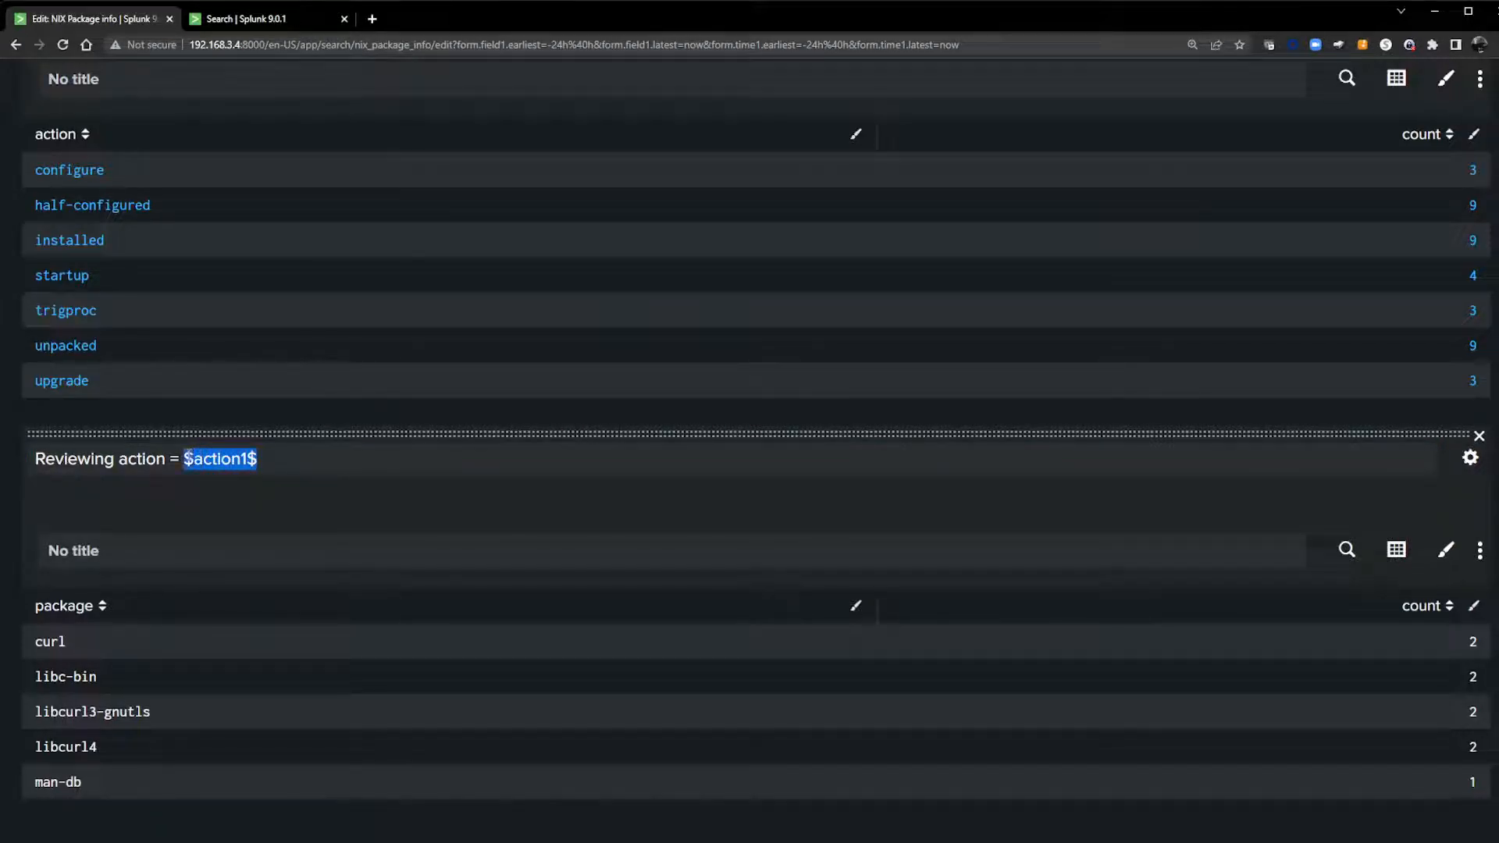
pyautogui.click(356, 509)
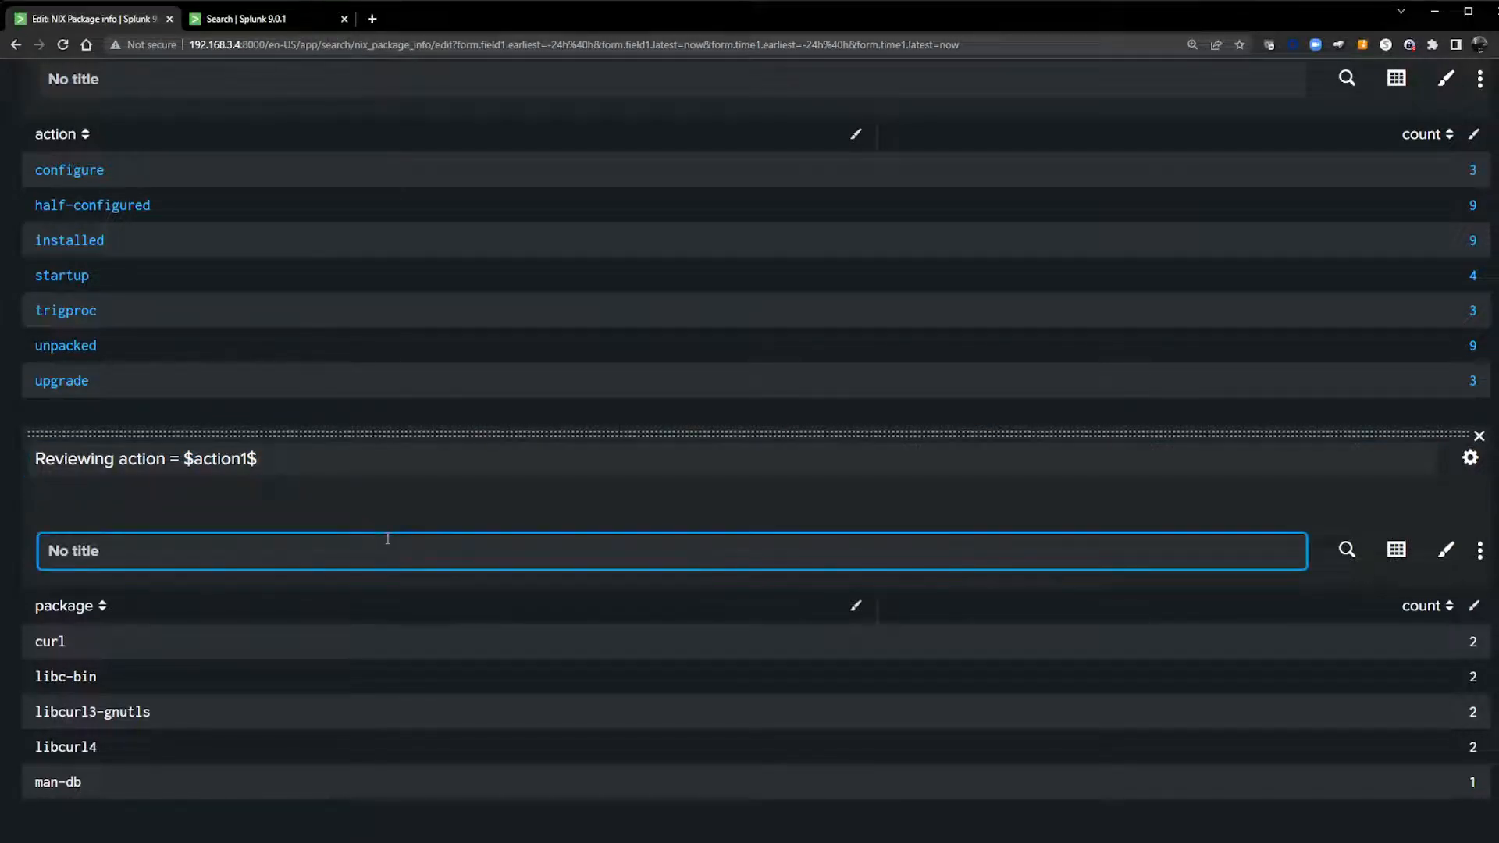
pyautogui.scroll(6, 400, 561)
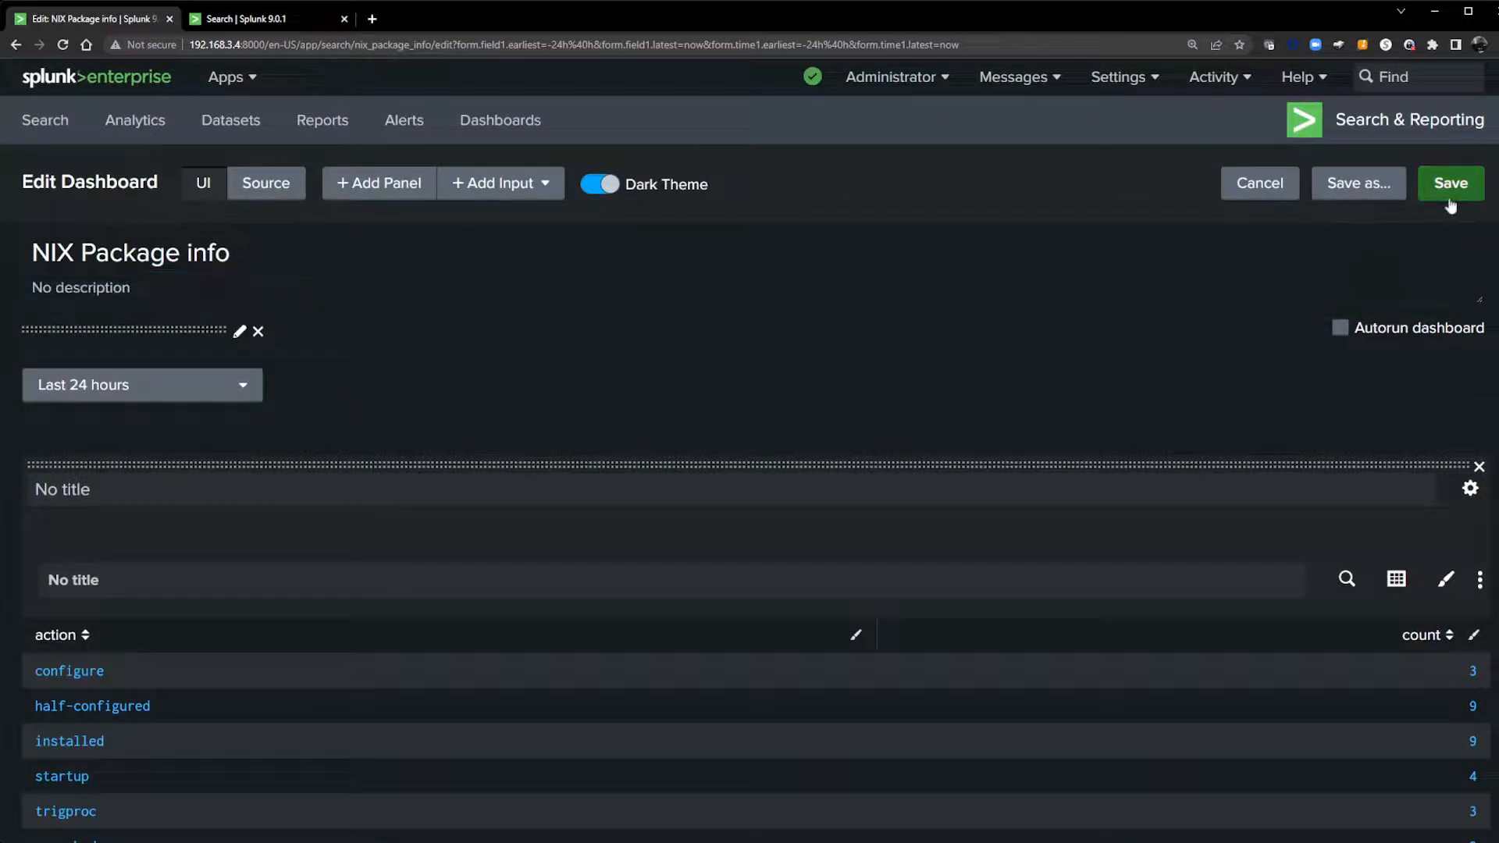
# Step: Save the dashboard and try the drilldown on the upgrade and startup rows
pyautogui.click(1448, 199)
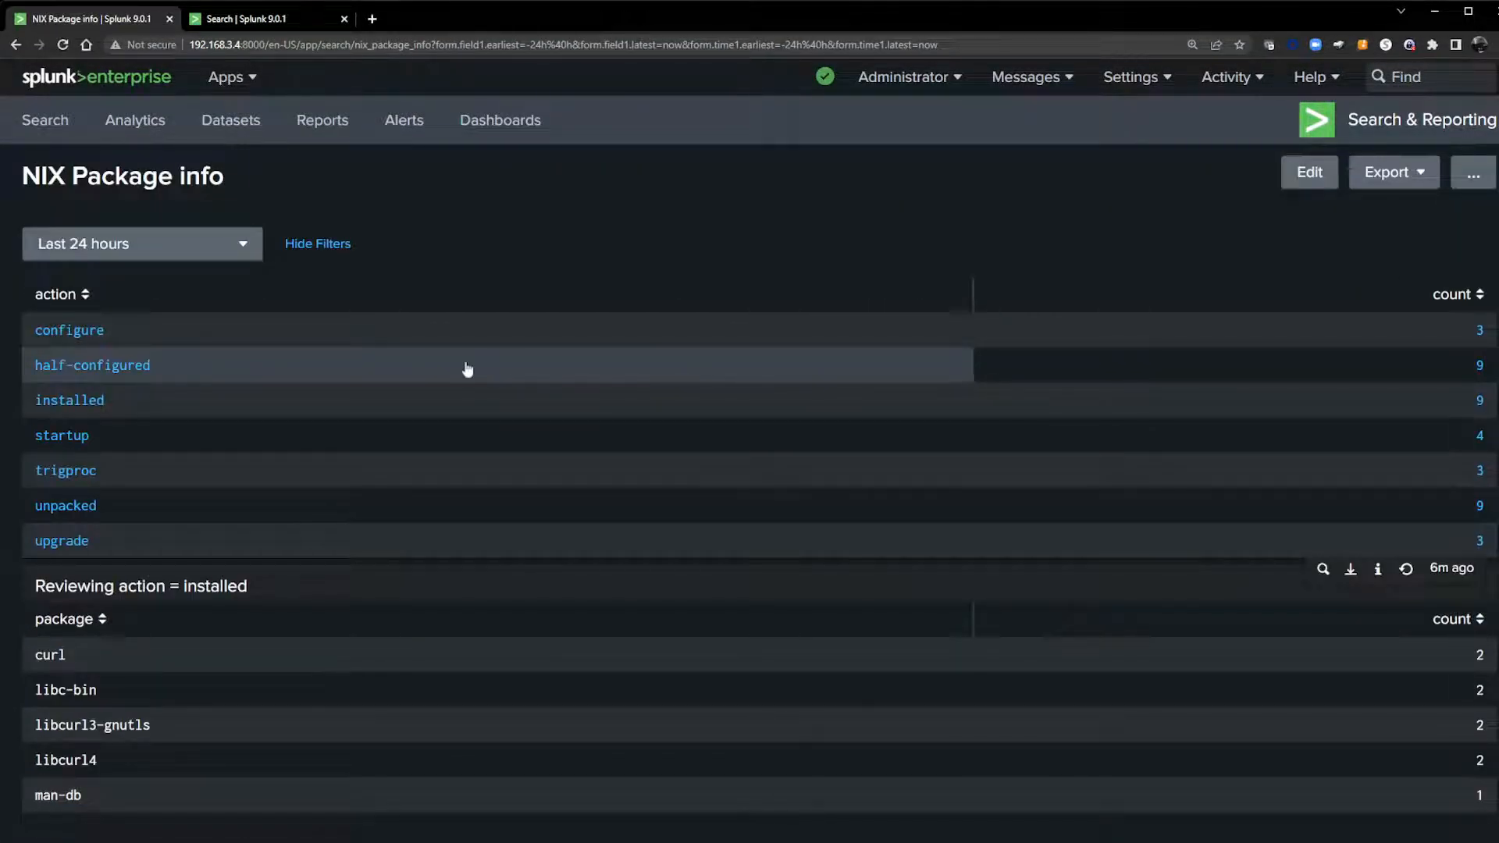
pyautogui.click(54, 540)
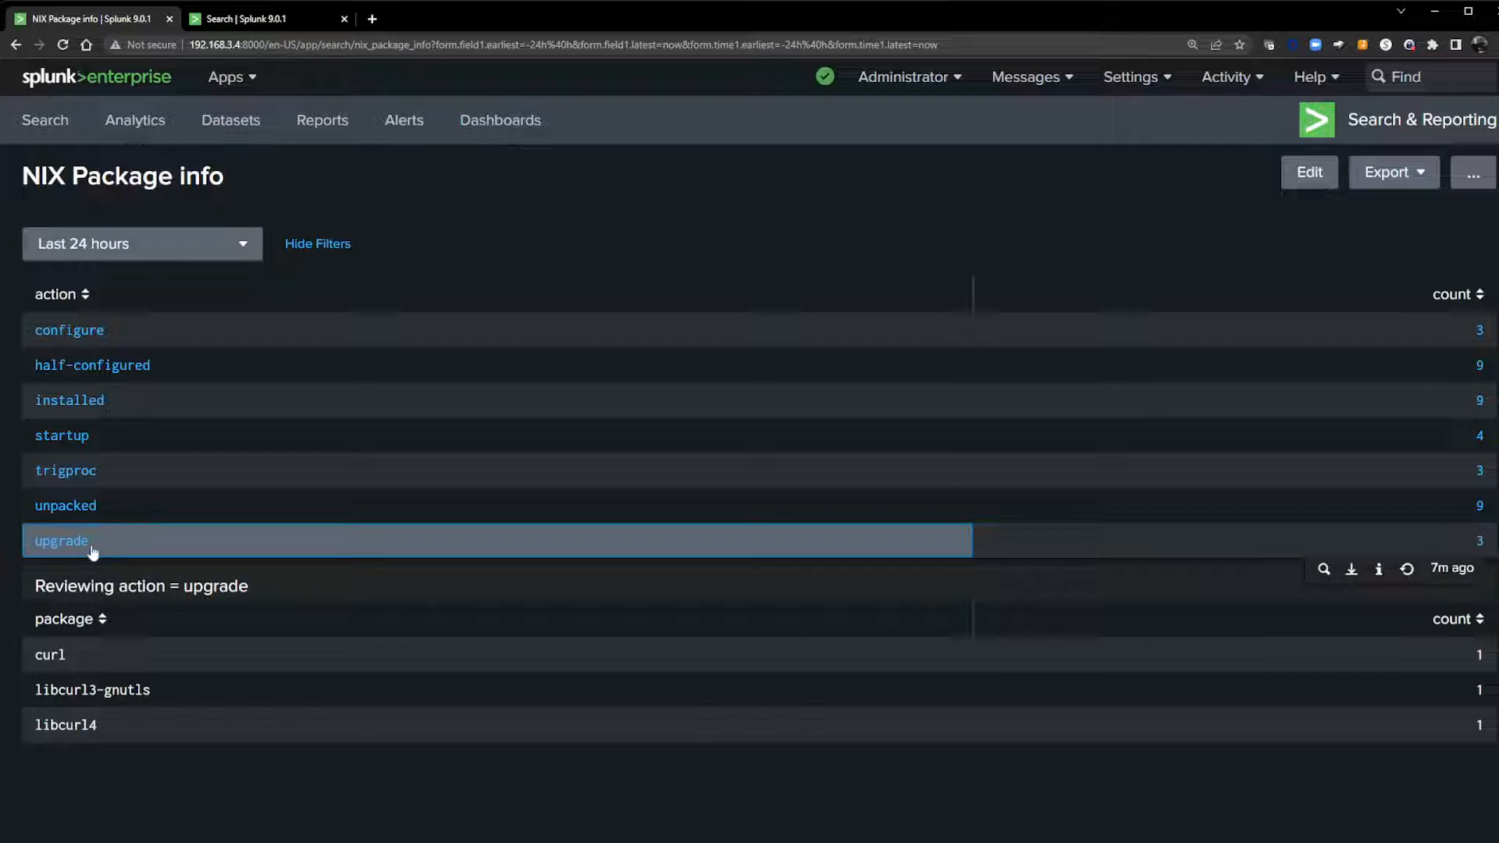
pyautogui.click(64, 442)
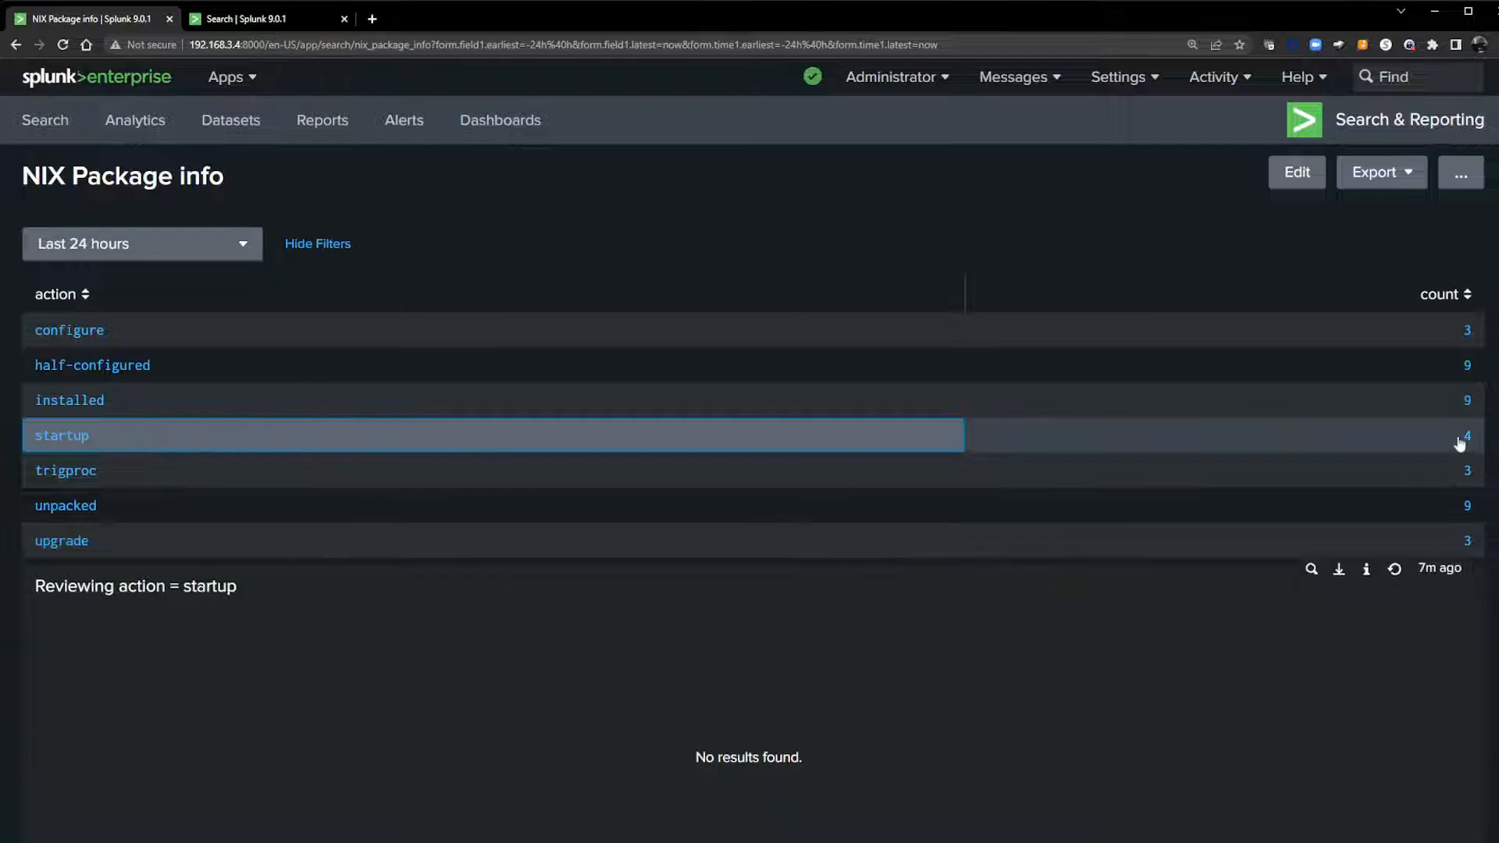
# Step: Open the package table's startup query in the Search app
pyautogui.scroll(-2, 1029, 576)
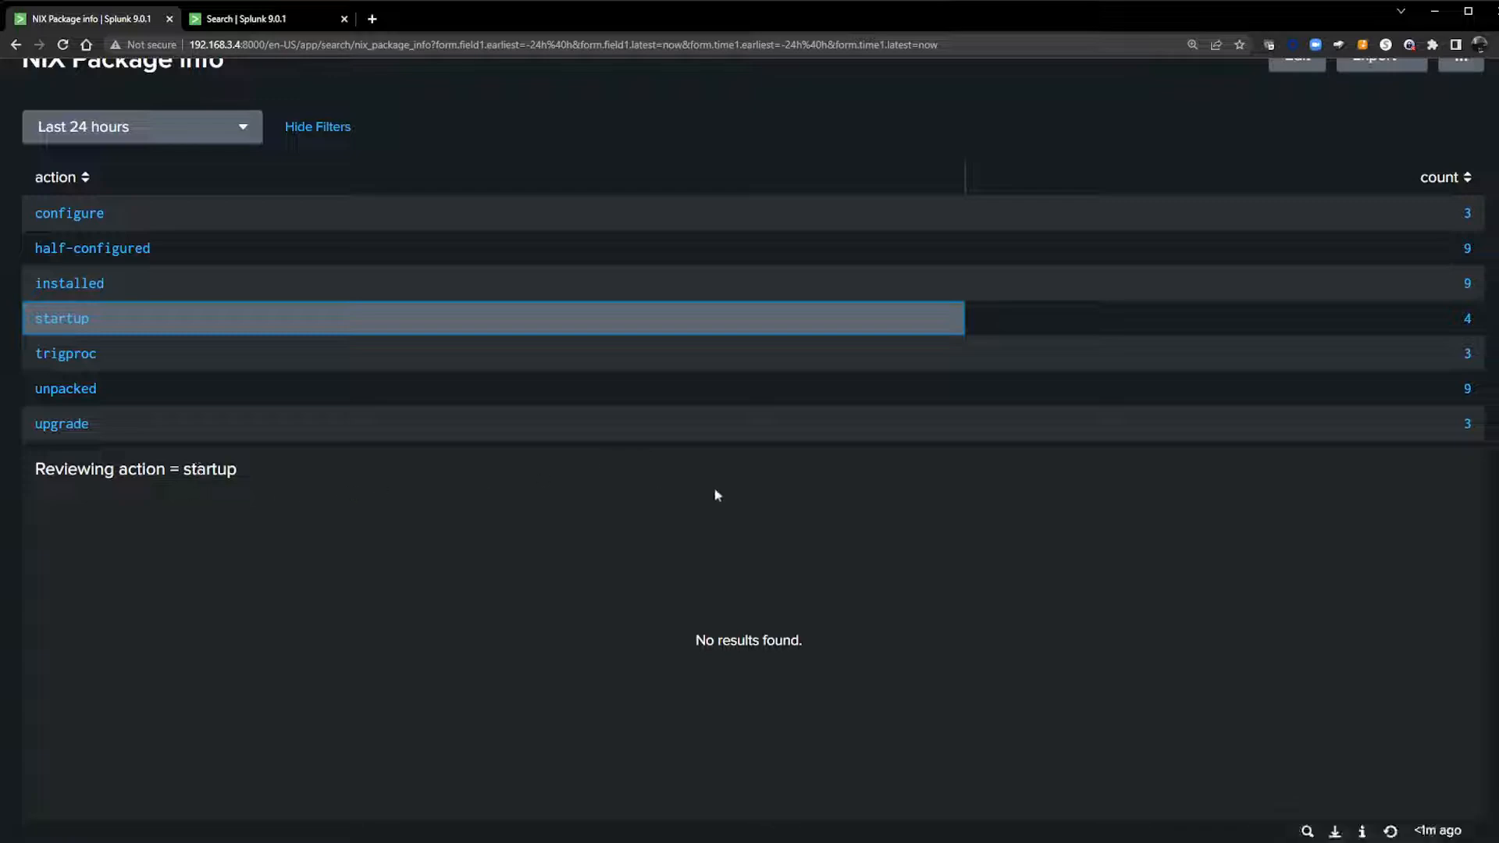
pyautogui.moveTo(1309, 833)
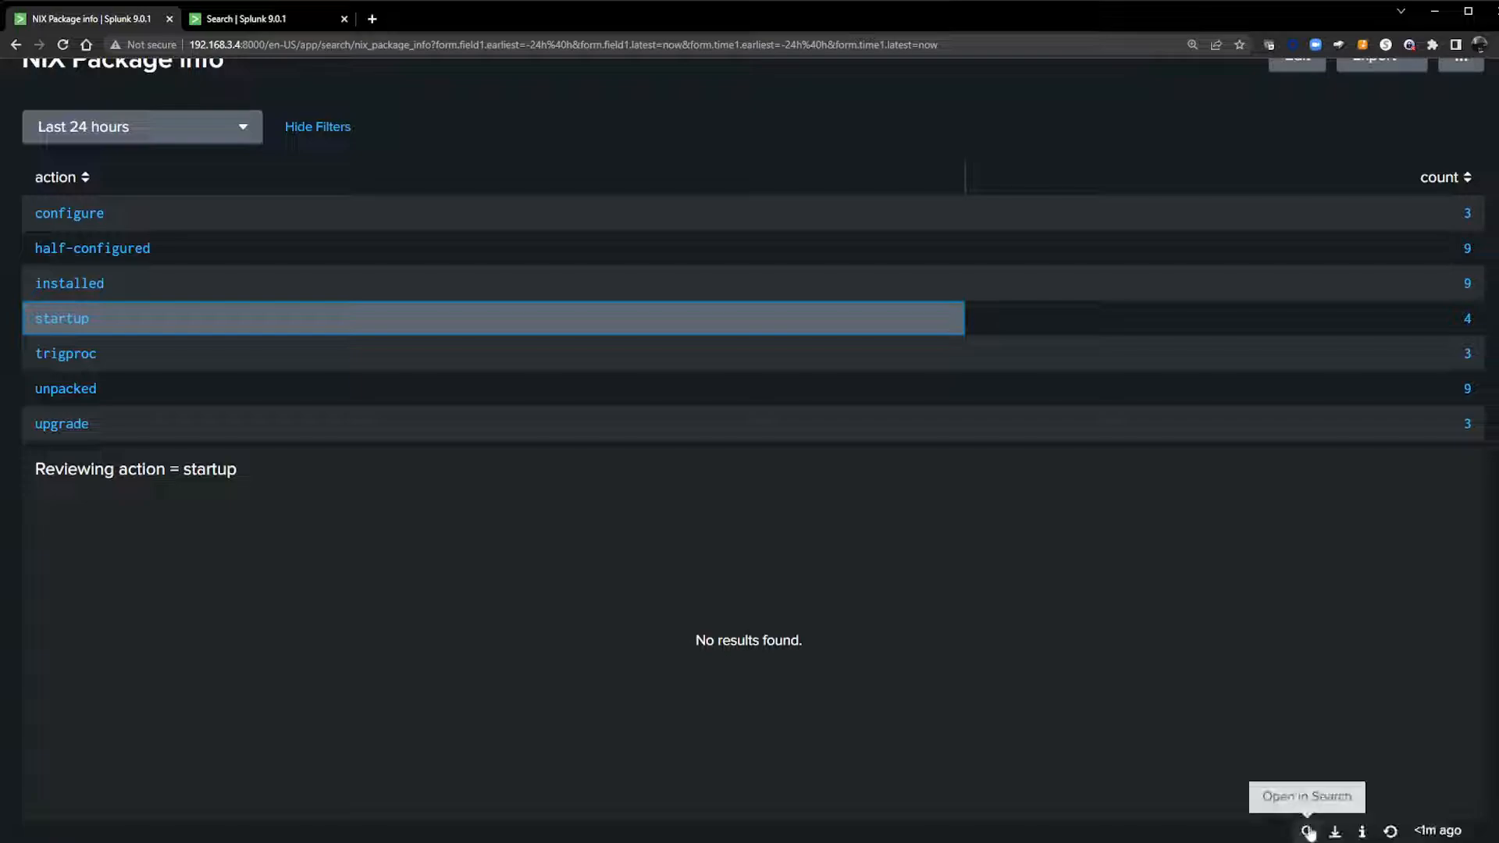
pyautogui.click(1307, 832)
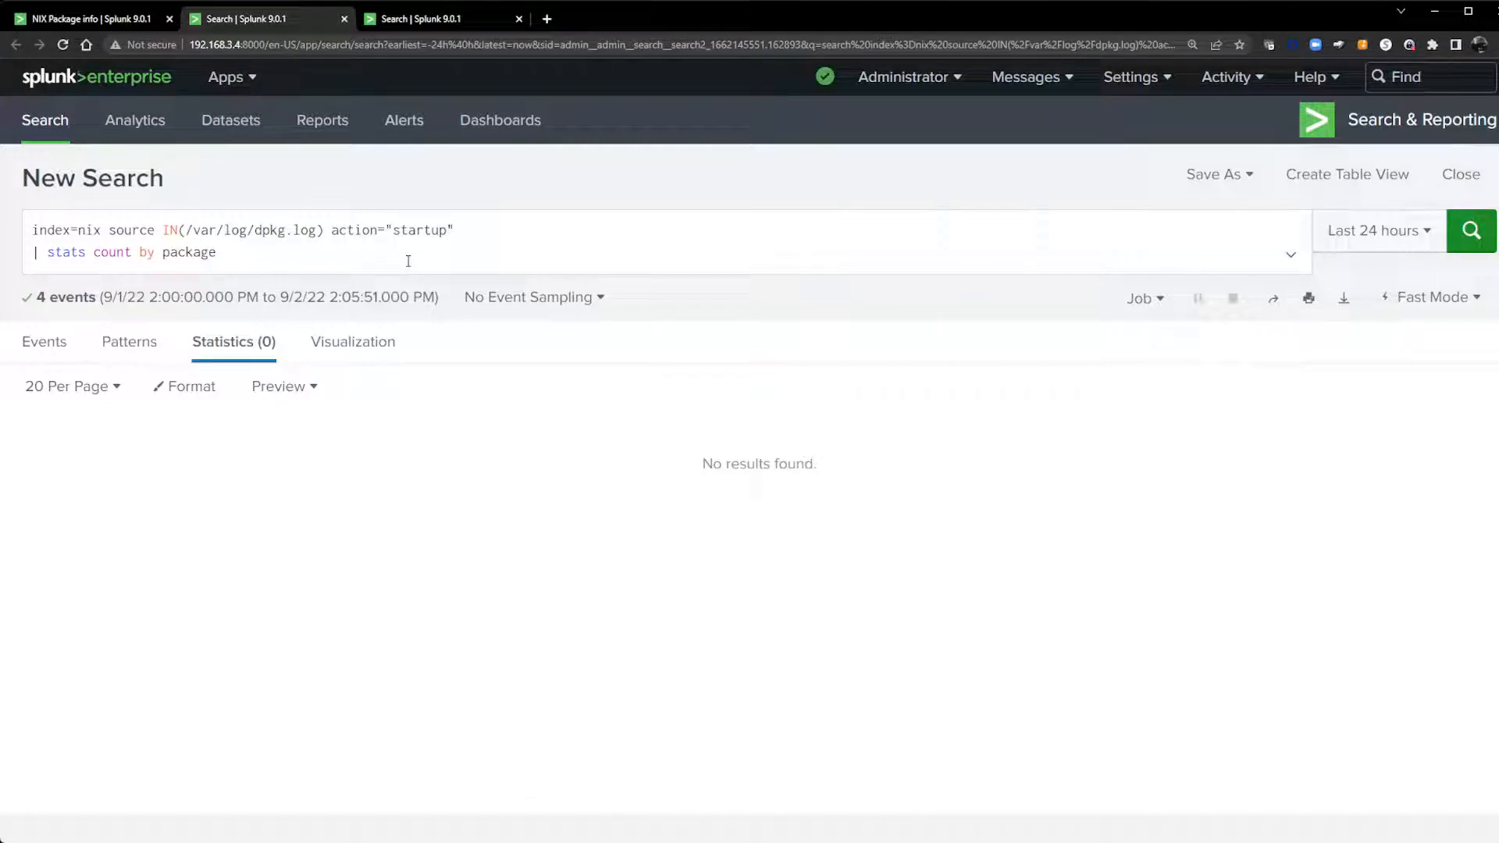
# Step: Remove the "| stats count by package" line, run the search in Smart Mode and review the raw startup events
pyautogui.moveTo(229, 260); pyautogui.dragTo(35, 266)
pyautogui.press('BackSpace')
pyautogui.press('BackSpace')
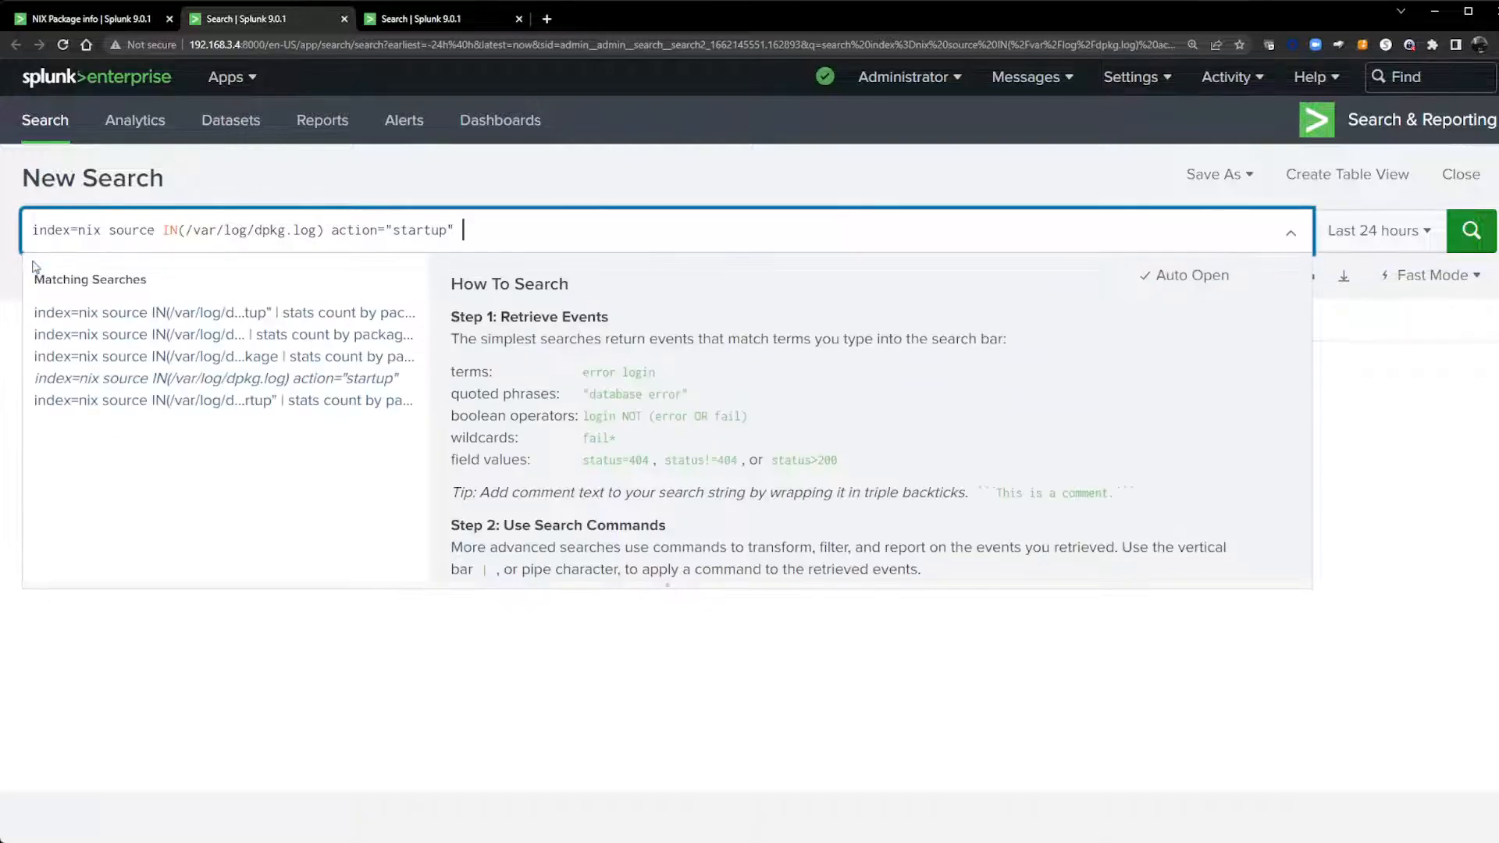
pyautogui.press('Return')
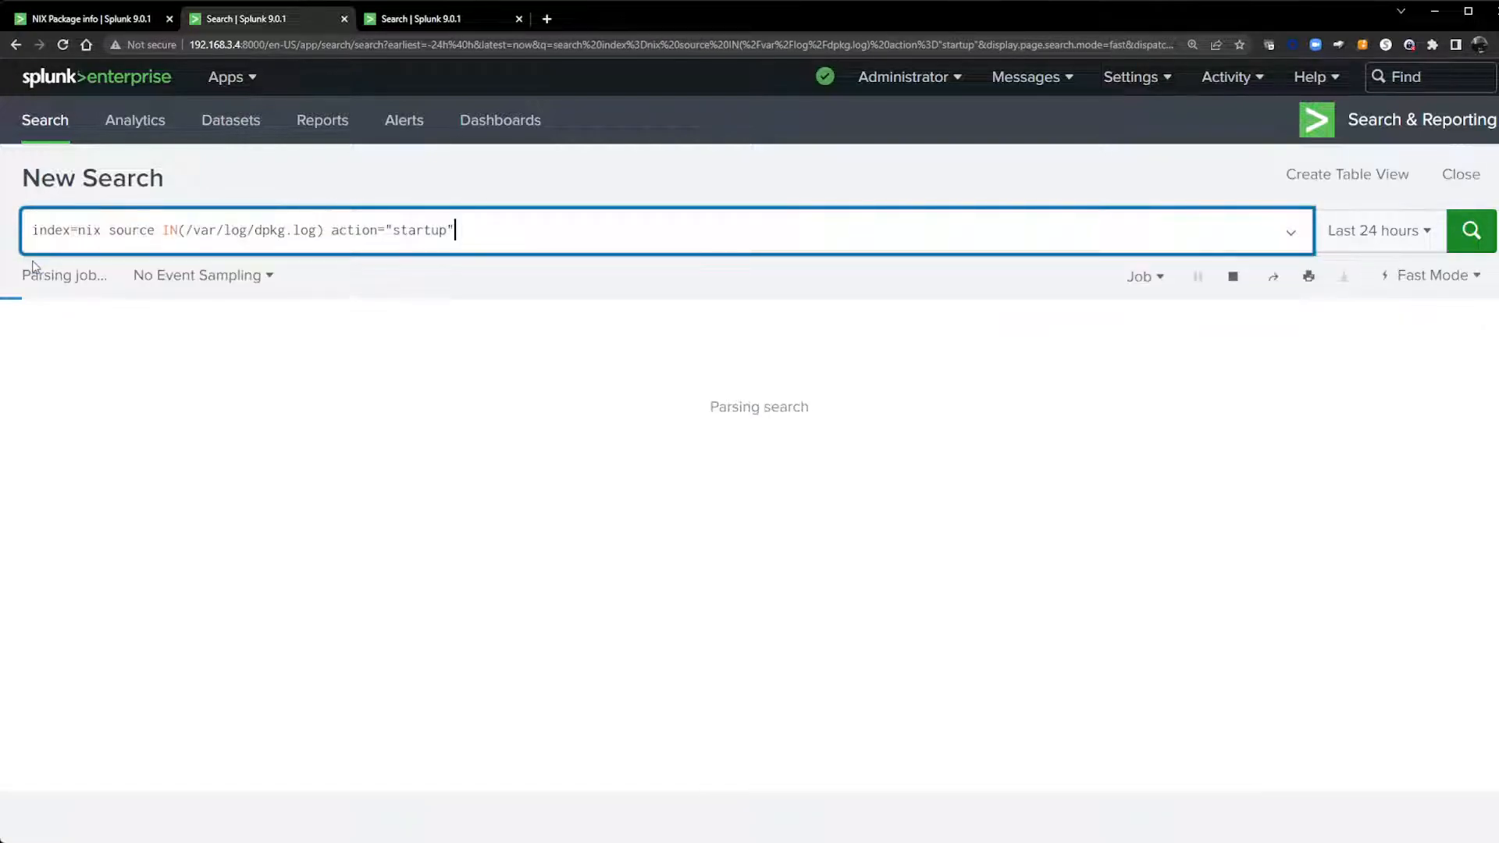
pyautogui.click(1432, 276)
pyautogui.click(1328, 426)
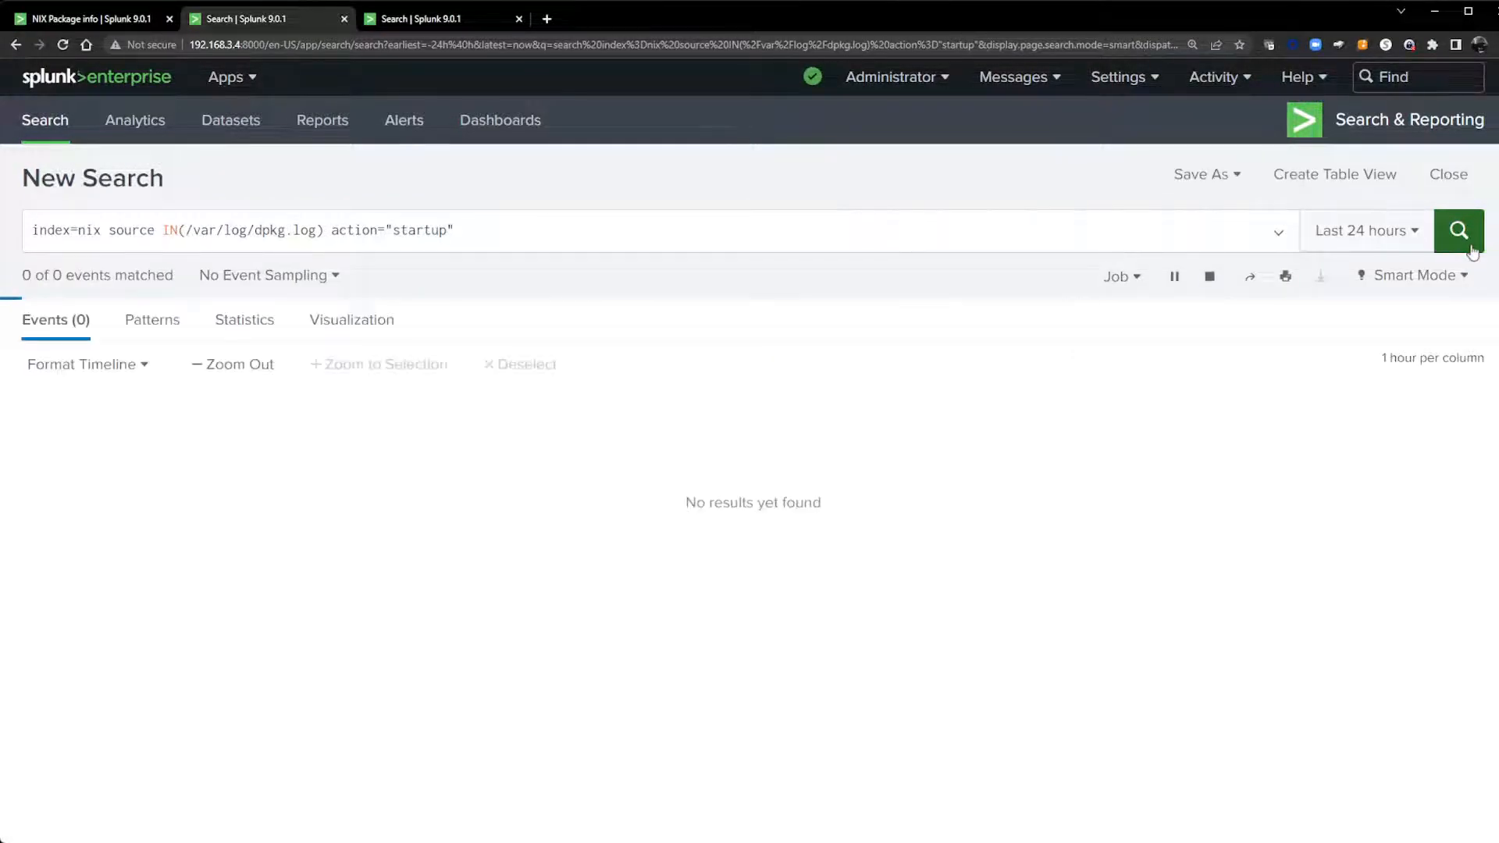
pyautogui.scroll(-2, 126, 544)
pyautogui.scroll(-2, 127, 544)
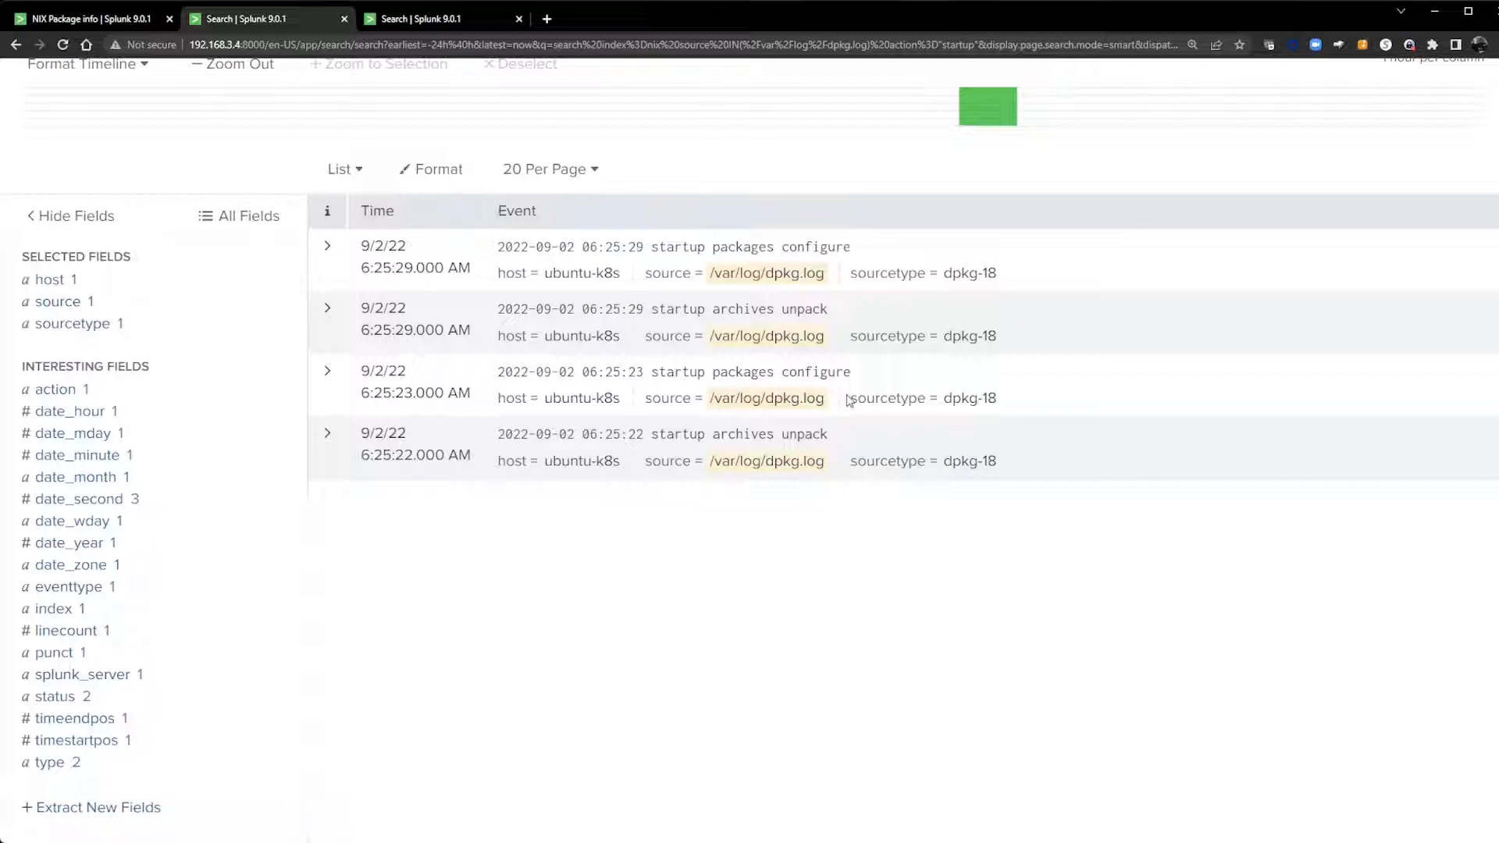
pyautogui.scroll(4, 850, 400)
pyautogui.click(577, 231)
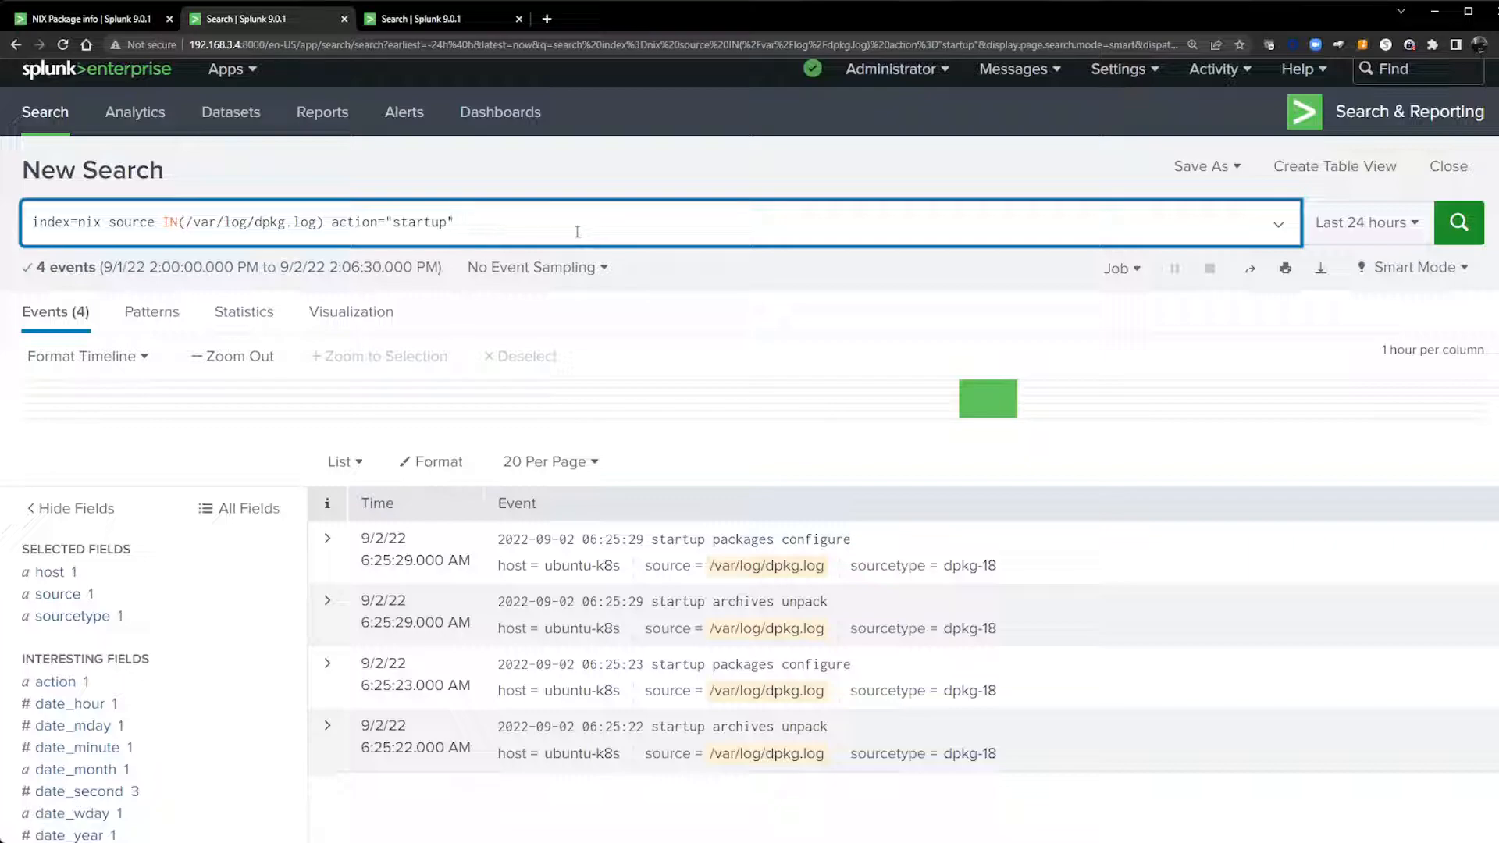
pyautogui.write('index=nix source IN(/var/log/dpkg.log) action=installed | stats count by package')
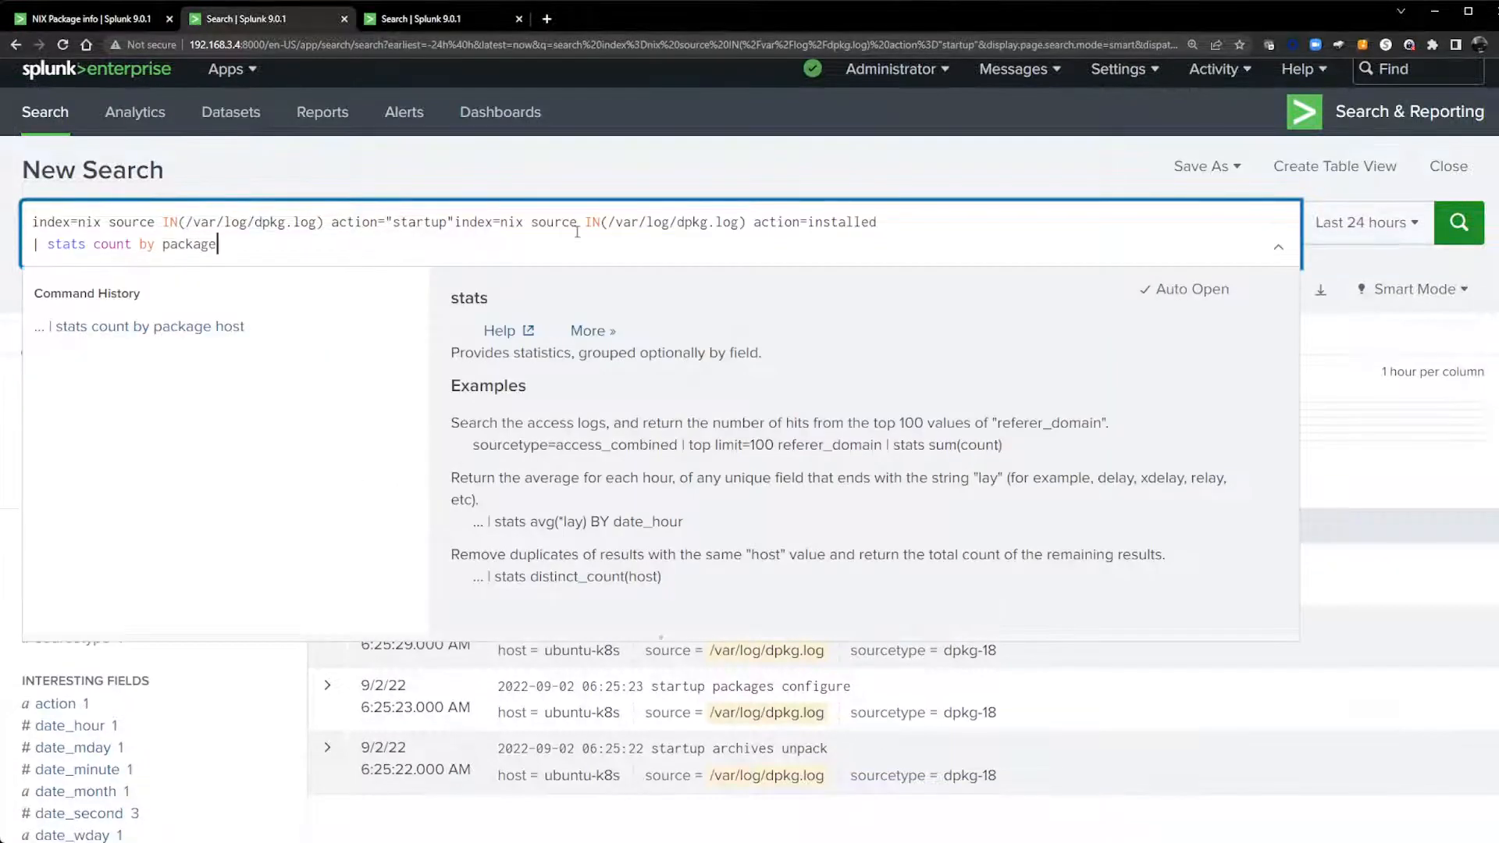
pyautogui.hotkey('ctrl', 'z')
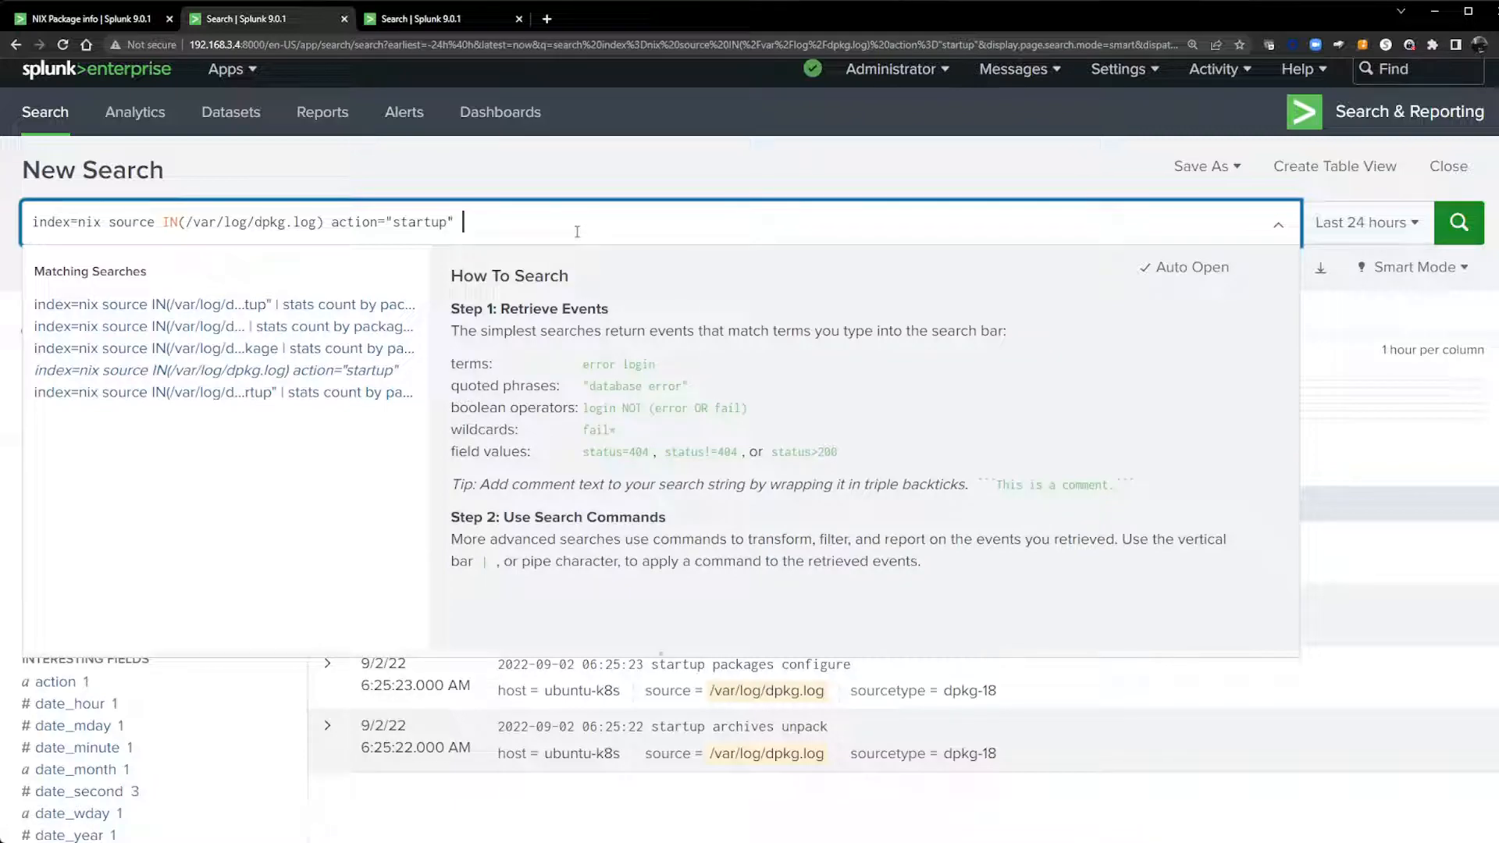
# Step: Add "| fillnull value=check_raw_logs package" and "| stats count by package" as new lines to the startup search and run it
pyautogui.hotkey('shift', 'Return')
pyautogui.write('| fil')
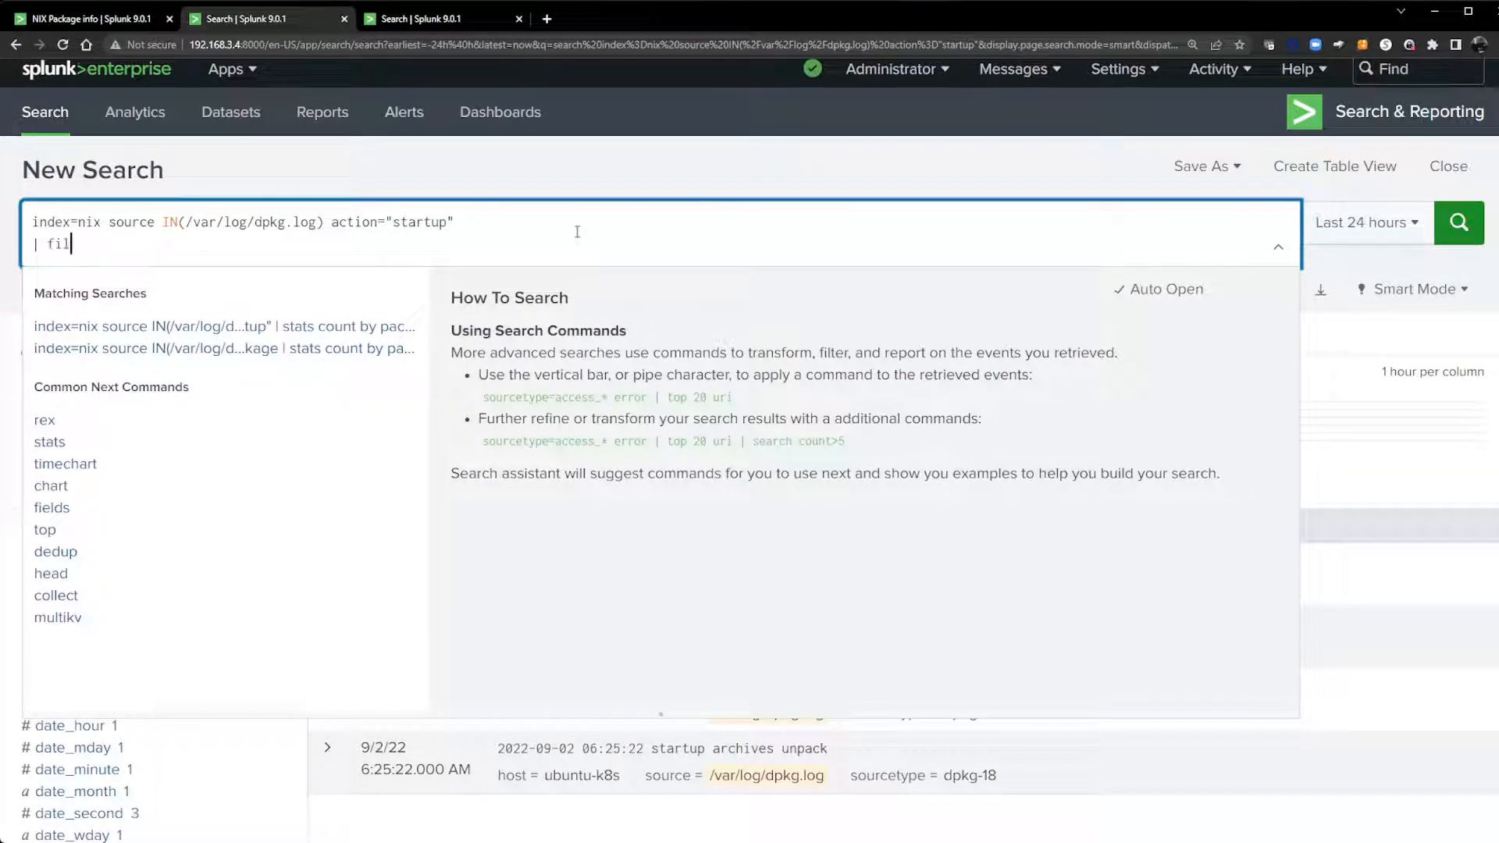
pyautogui.write('lnull')
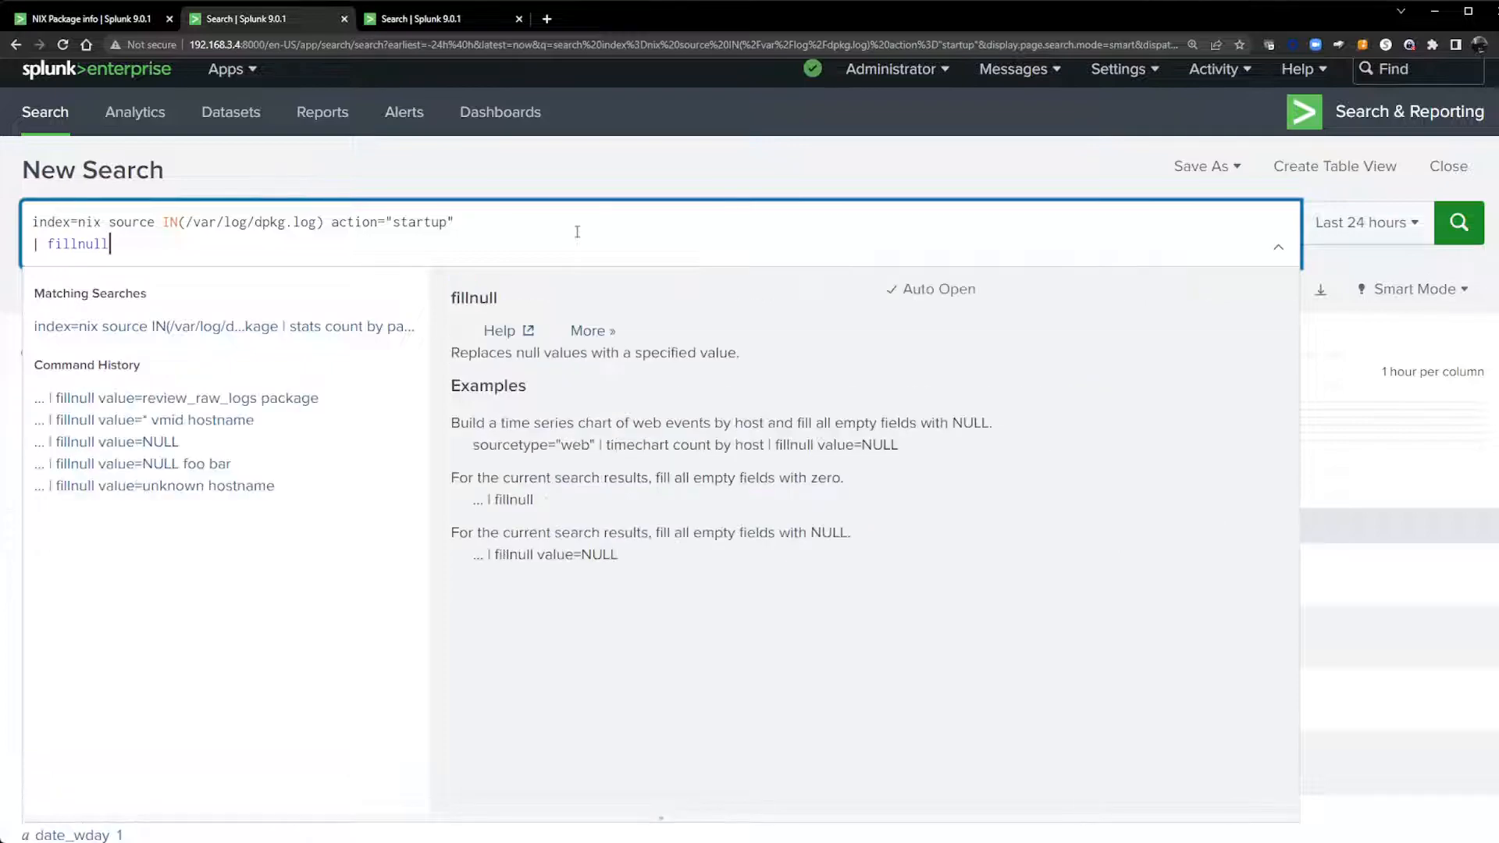
pyautogui.write(' value=check')
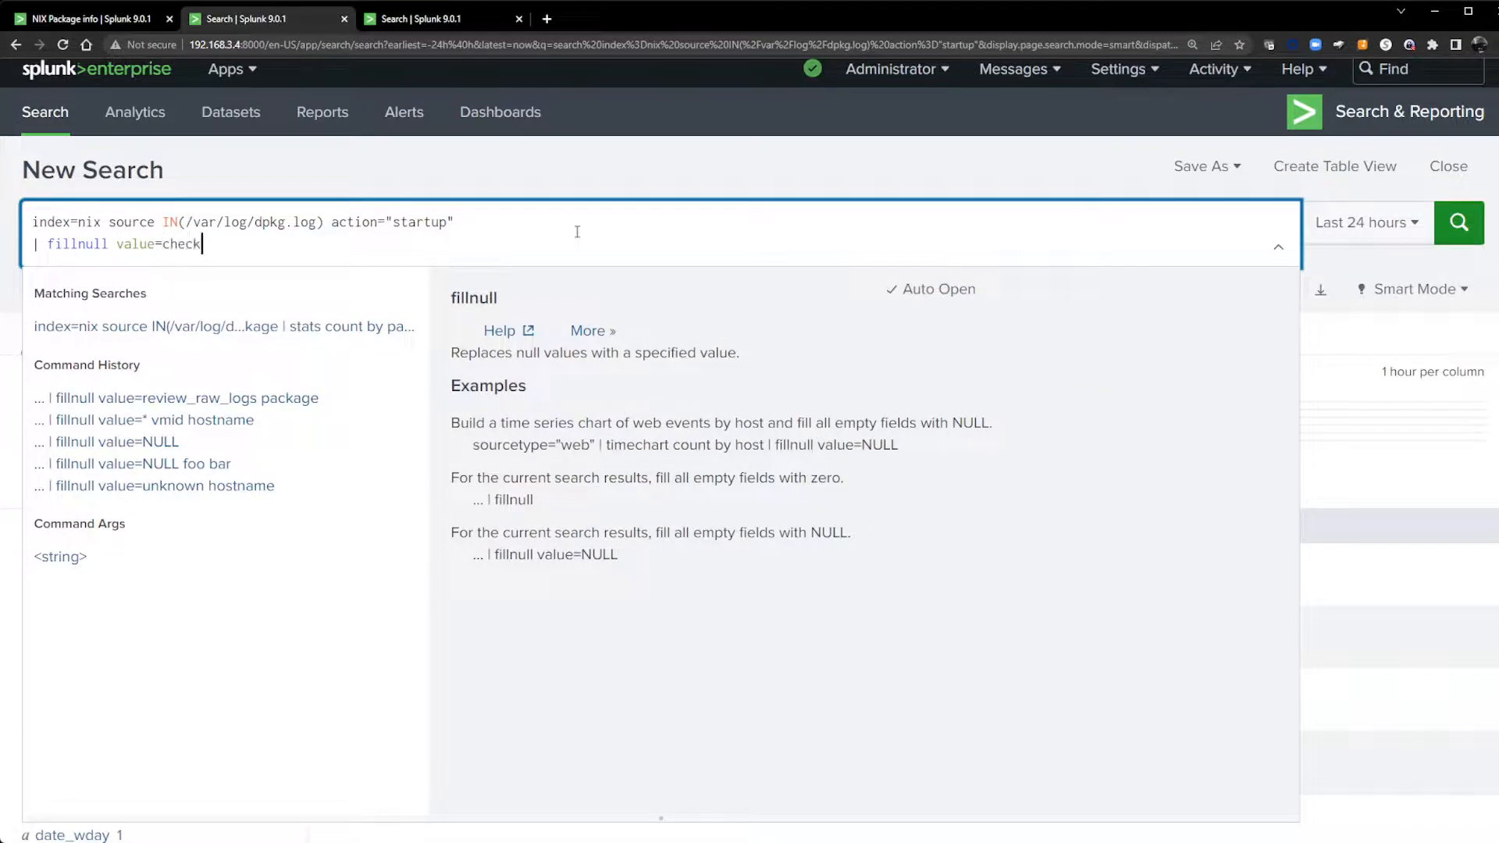
pyautogui.write('_ra')
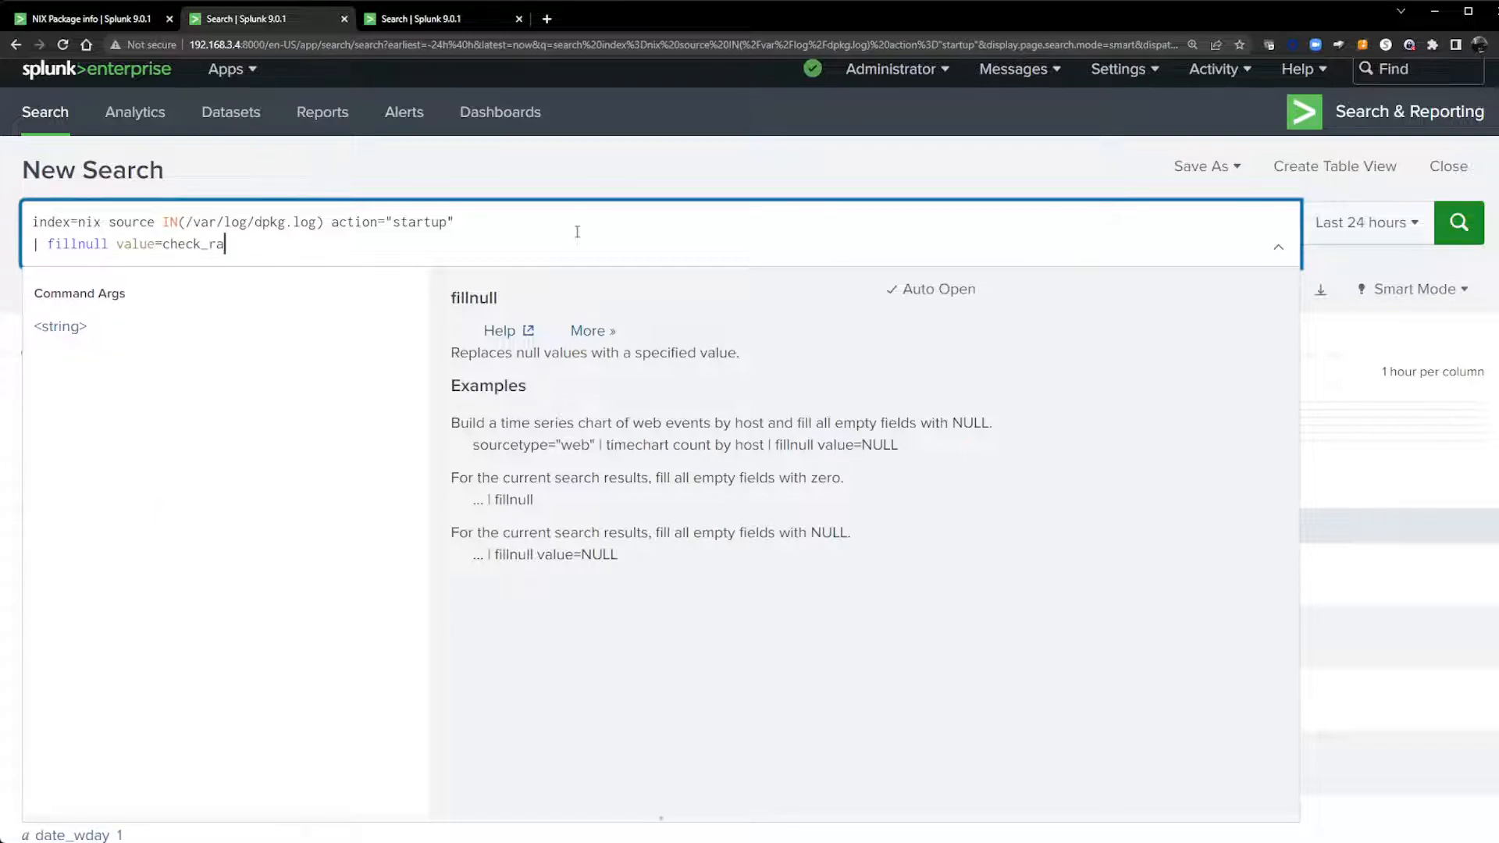
pyautogui.write('w_logs')
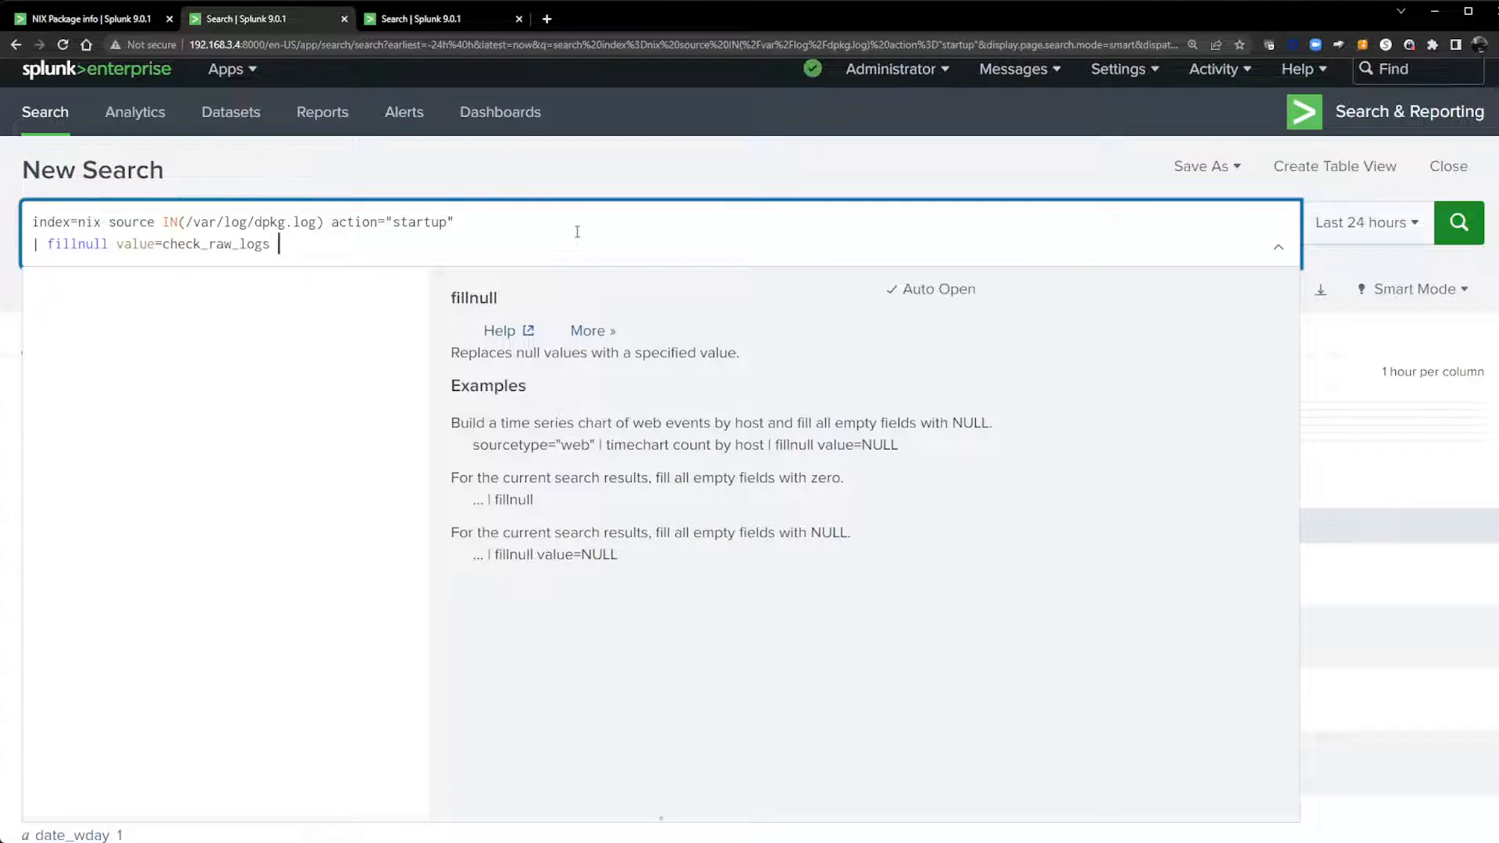
pyautogui.write('package')
pyautogui.hotkey('shift', 'Return')
pyautogui.write('| stats cou')
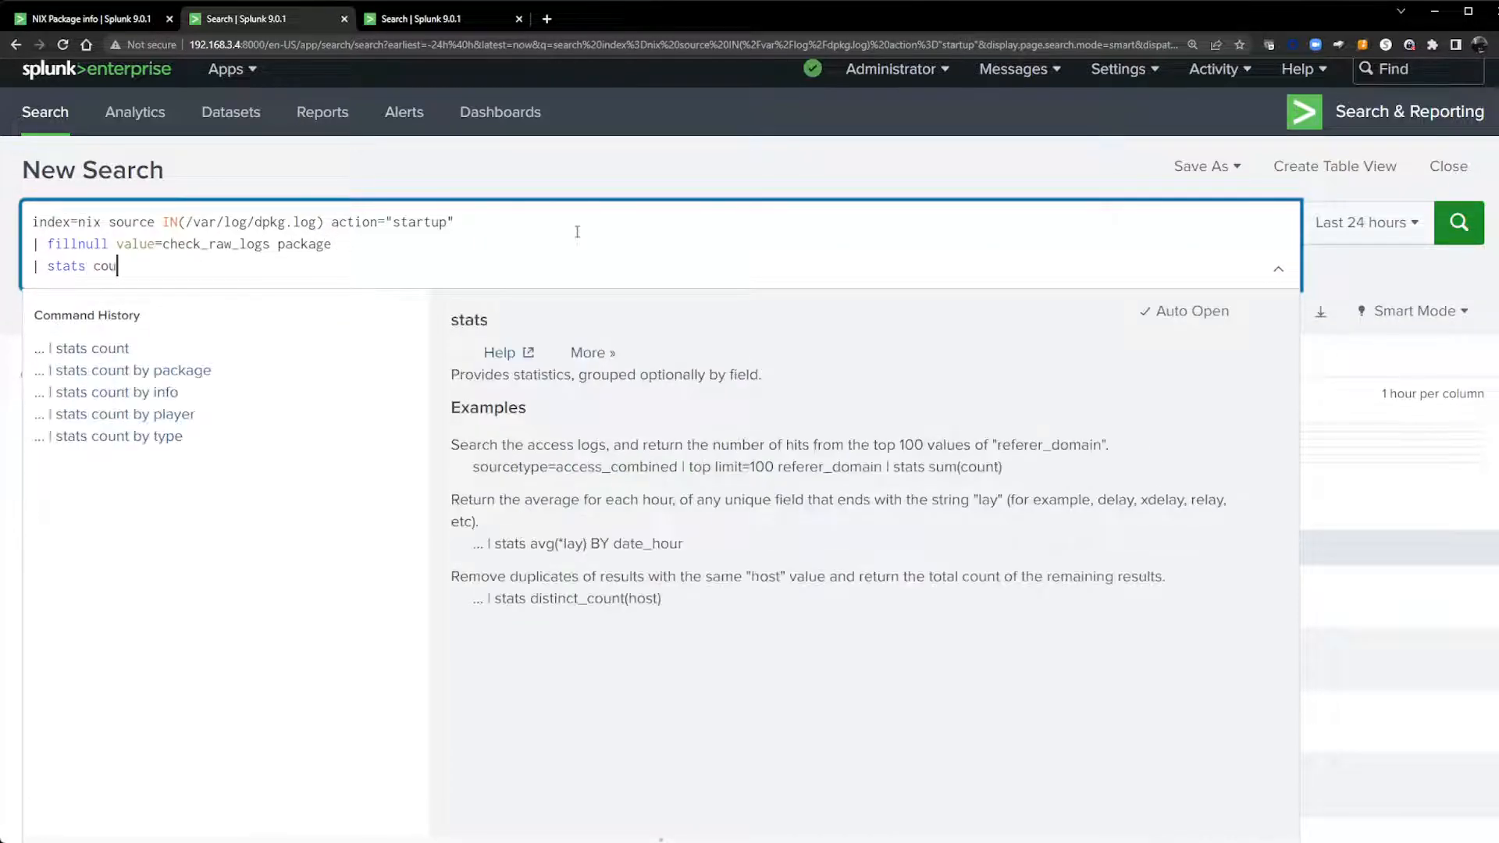
pyautogui.write('nt by package')
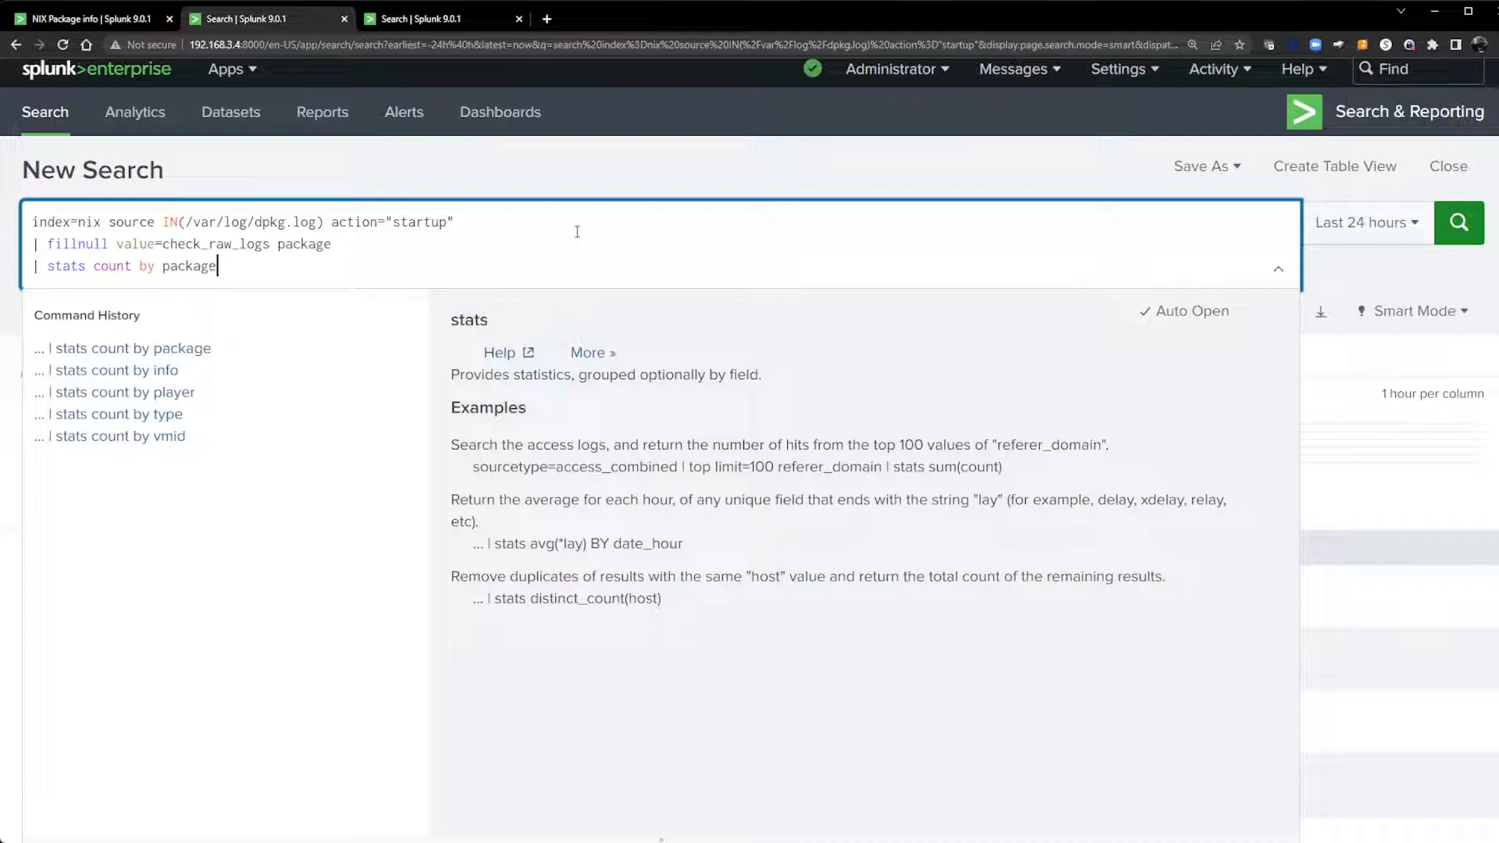
pyautogui.press('Return')
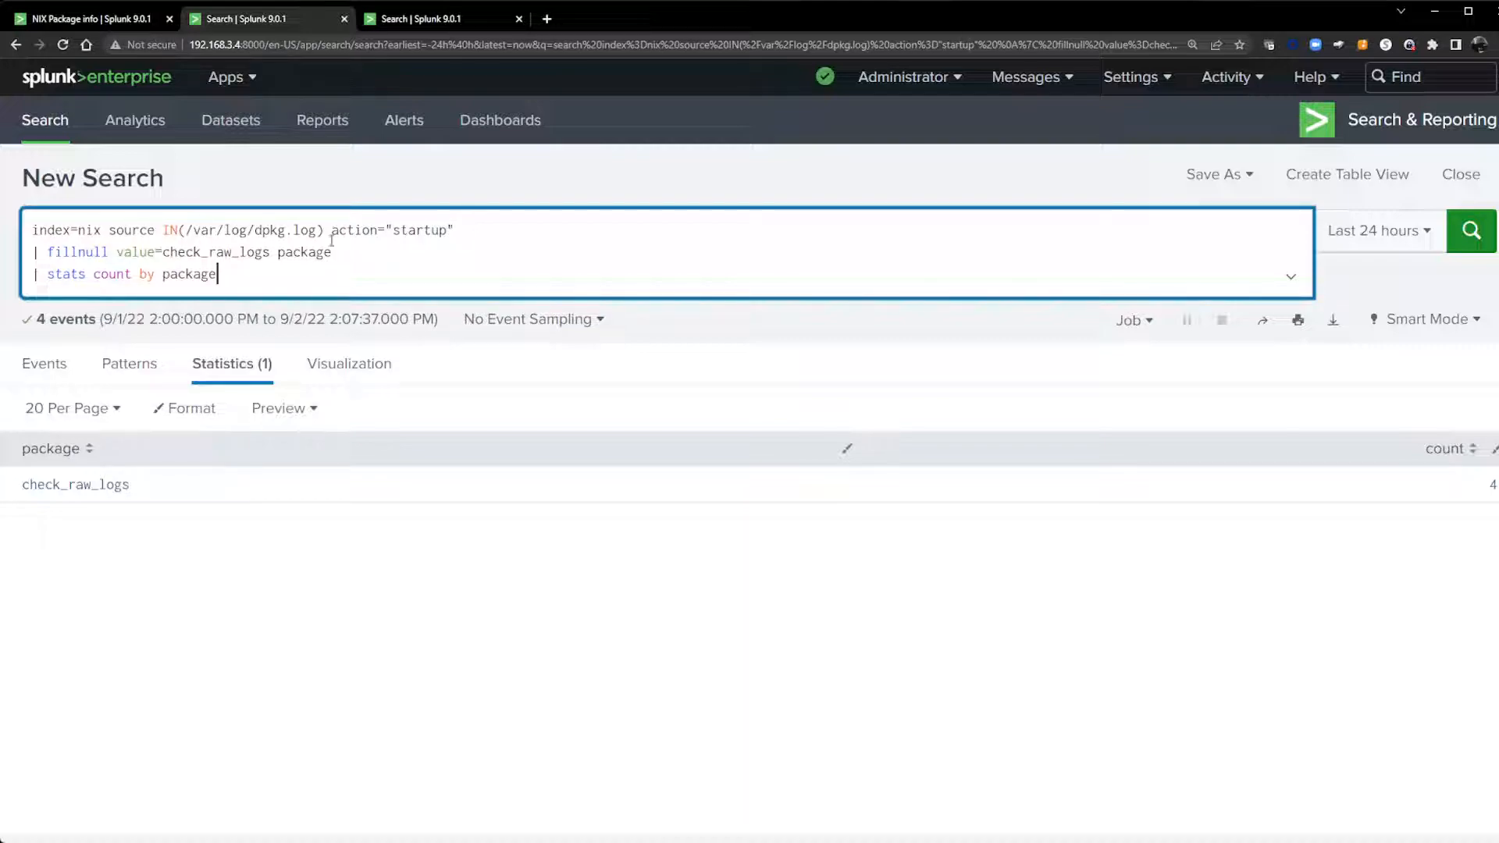
# Step: Copy the fillnull line into the dashboard package table's search string, directly after action="$action1$", and apply the change
pyautogui.moveTo(331, 252); pyautogui.dragTo(29, 252)
pyautogui.hotkey('ctrl', 'c')
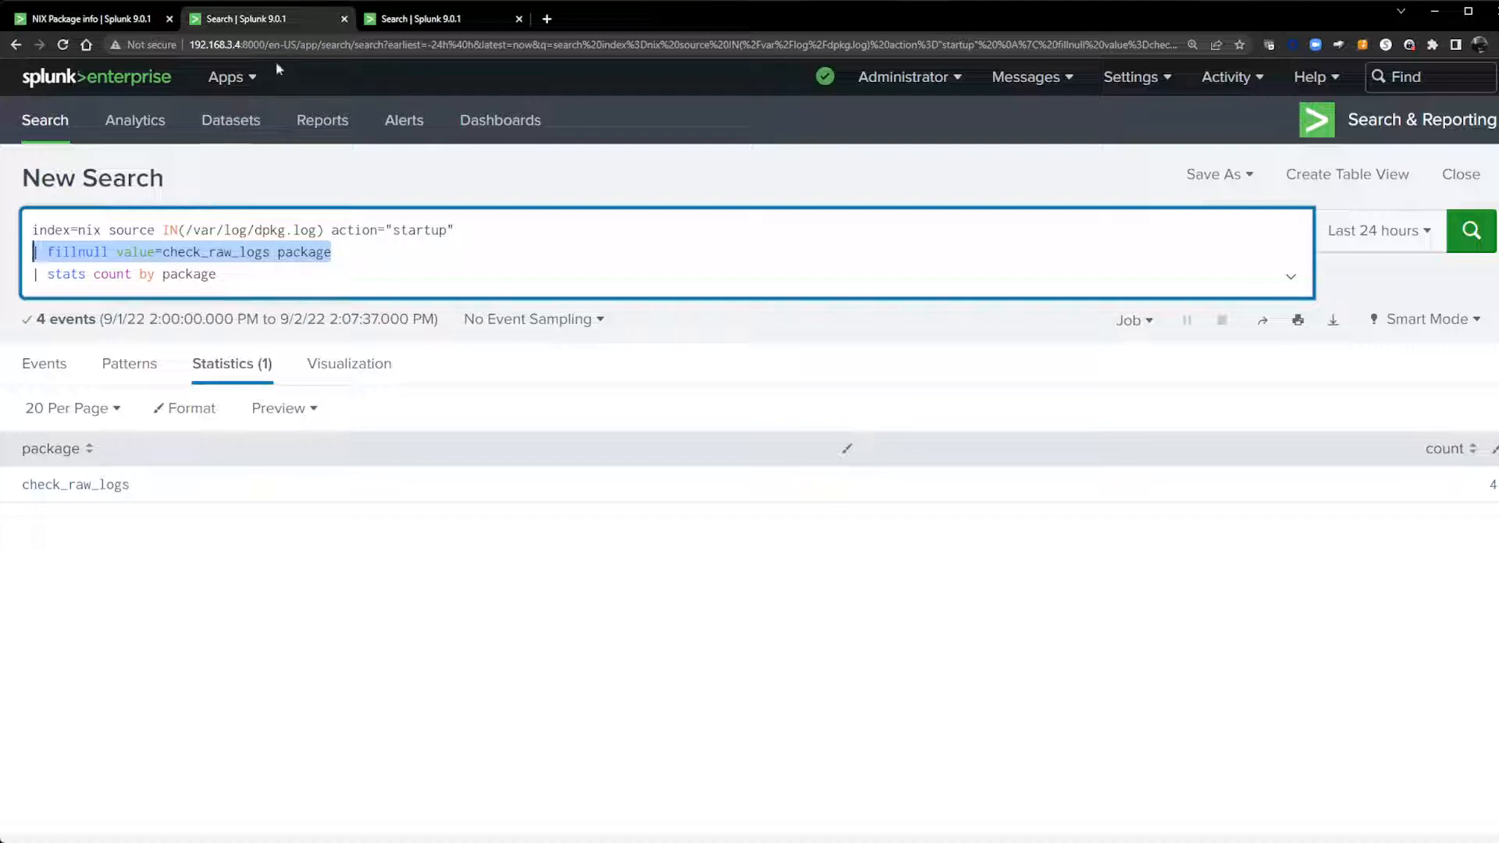
pyautogui.click(91, 19)
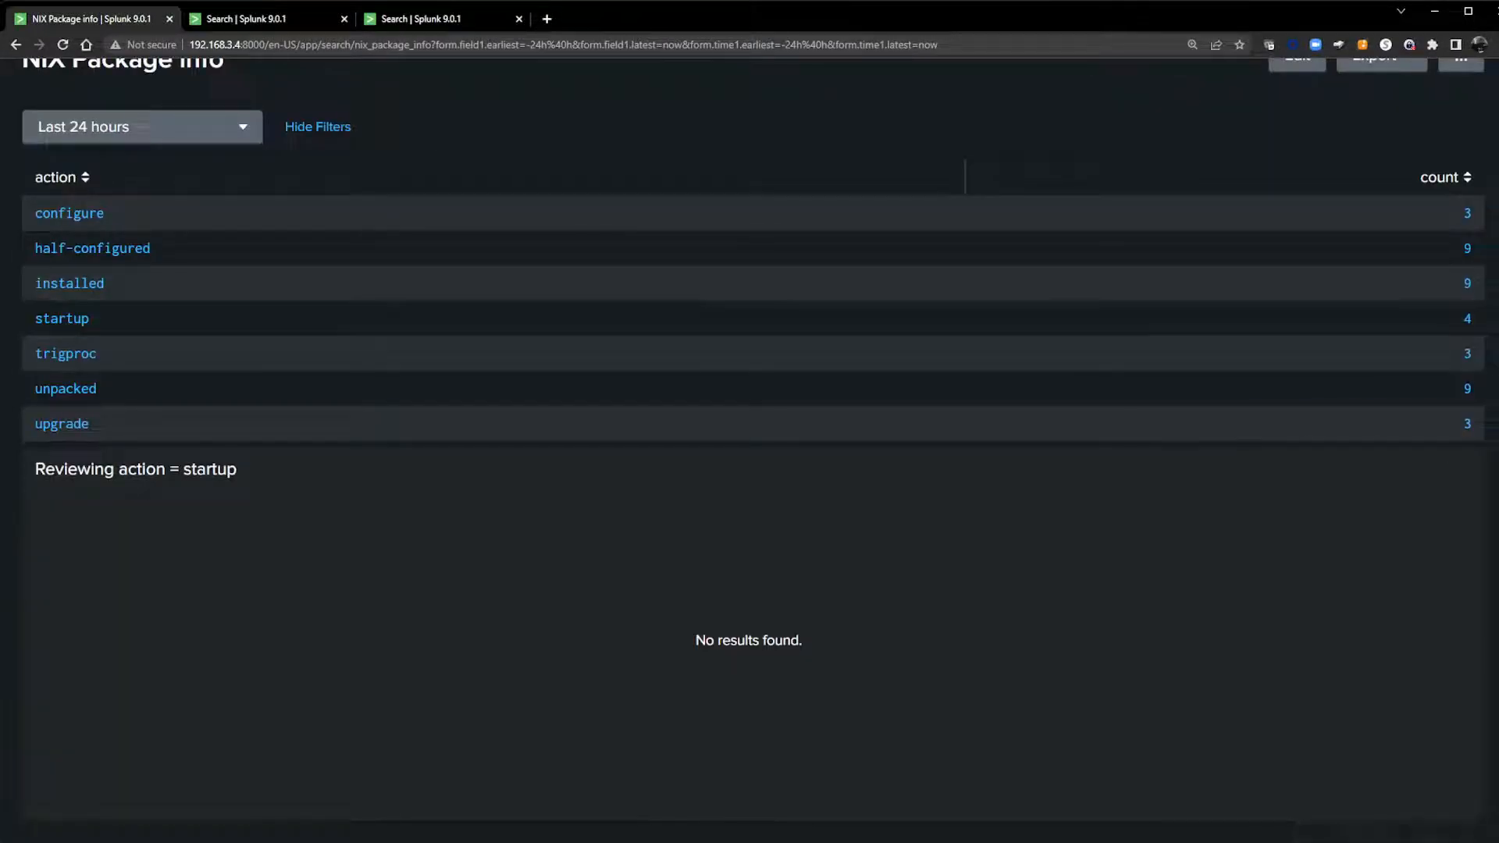
pyautogui.scroll(2, 1338, 579)
pyautogui.click(1292, 179)
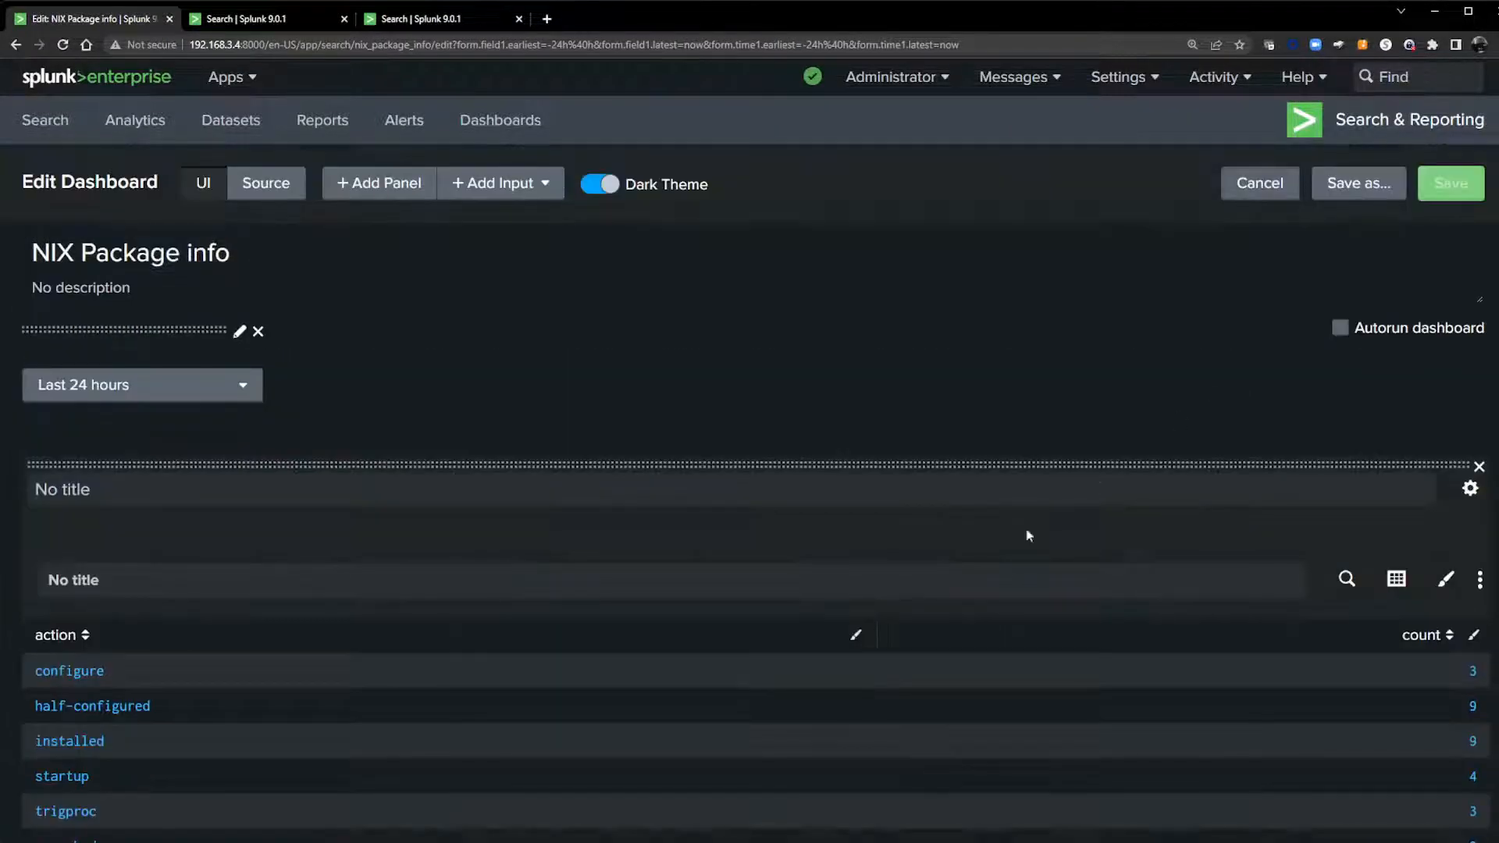
pyautogui.scroll(-5, 770, 585)
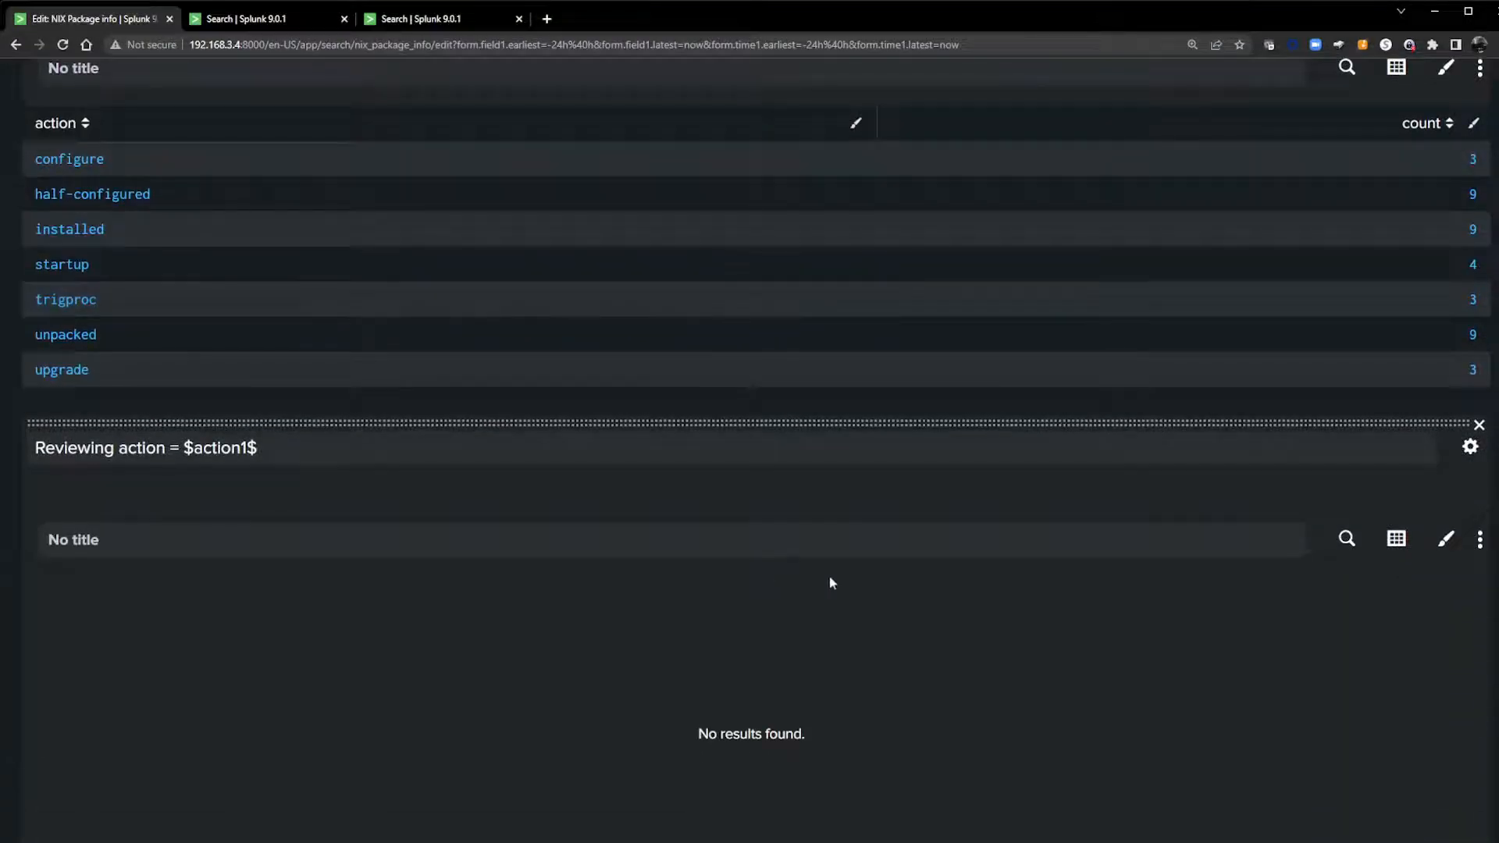
pyautogui.click(1356, 543)
pyautogui.click(1015, 265)
pyautogui.hotkey('ctrl', 'v')
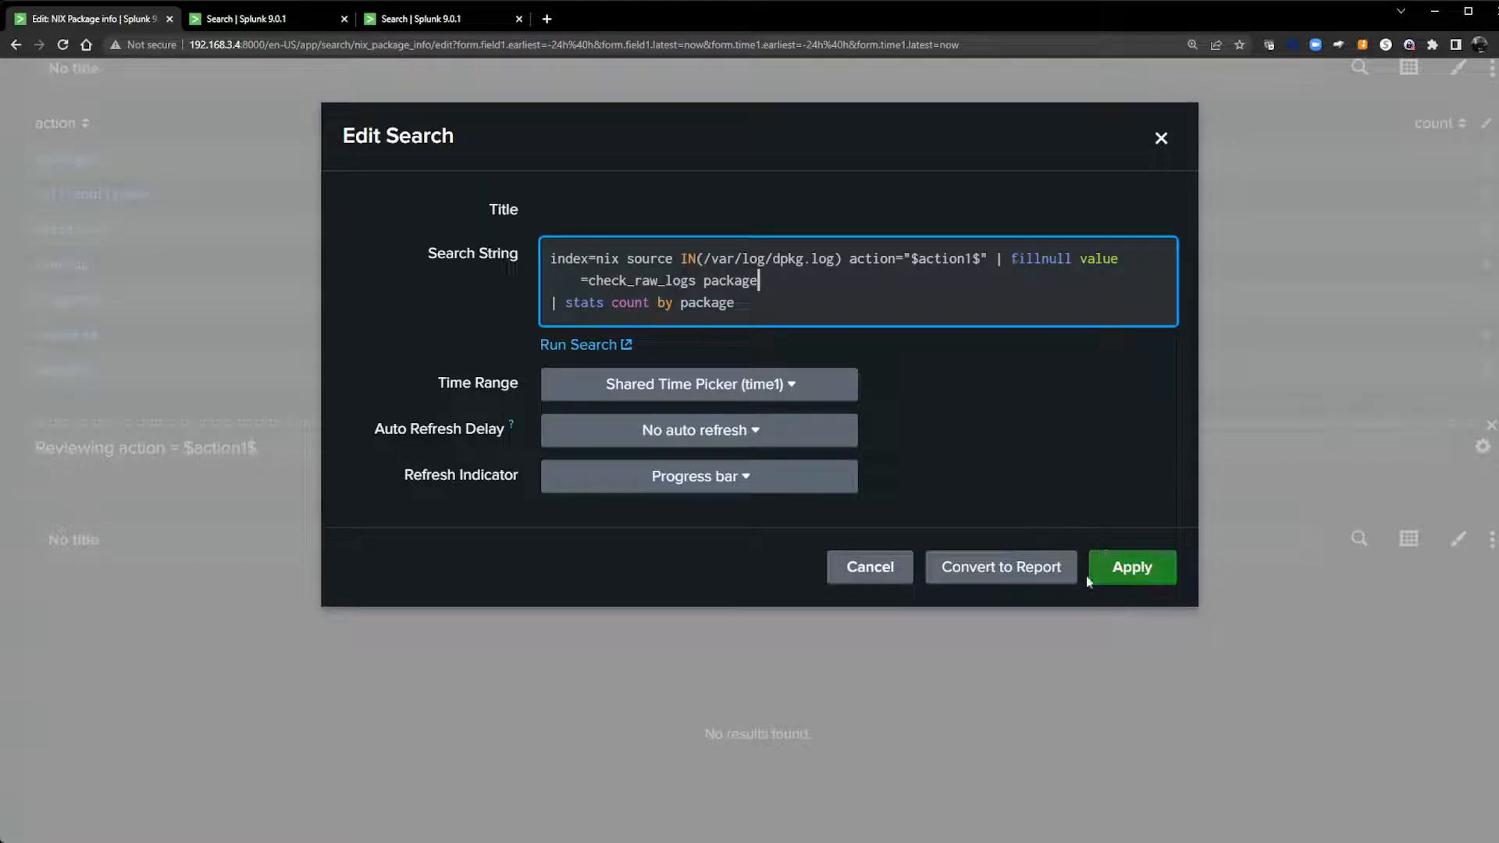
pyautogui.click(1124, 569)
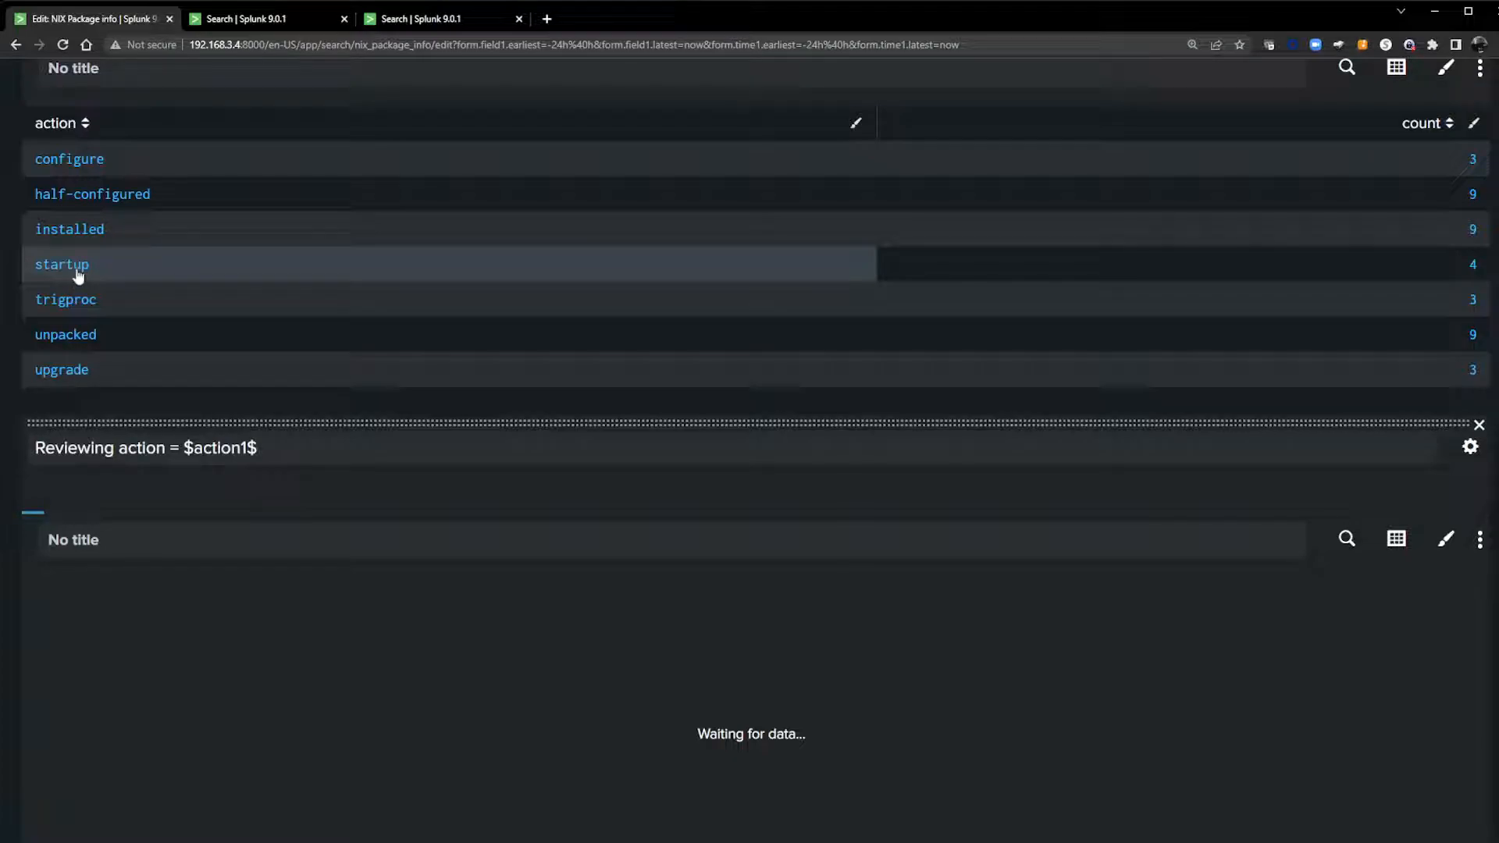
# Step: Check both tables in the dashboard editor and save the dashboard
pyautogui.scroll(2, 78, 275)
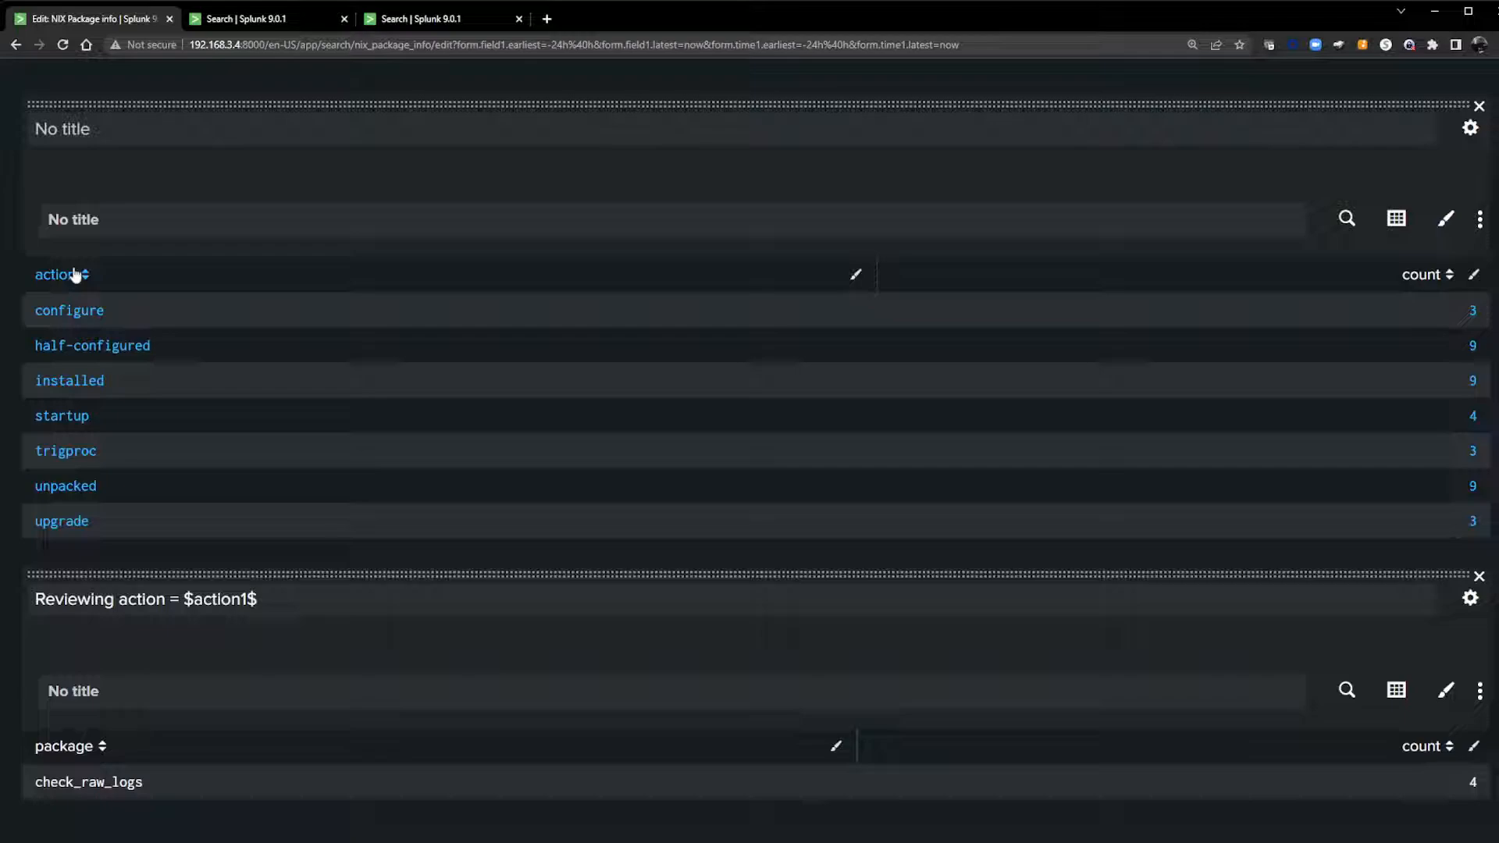
pyautogui.scroll(5, 67, 429)
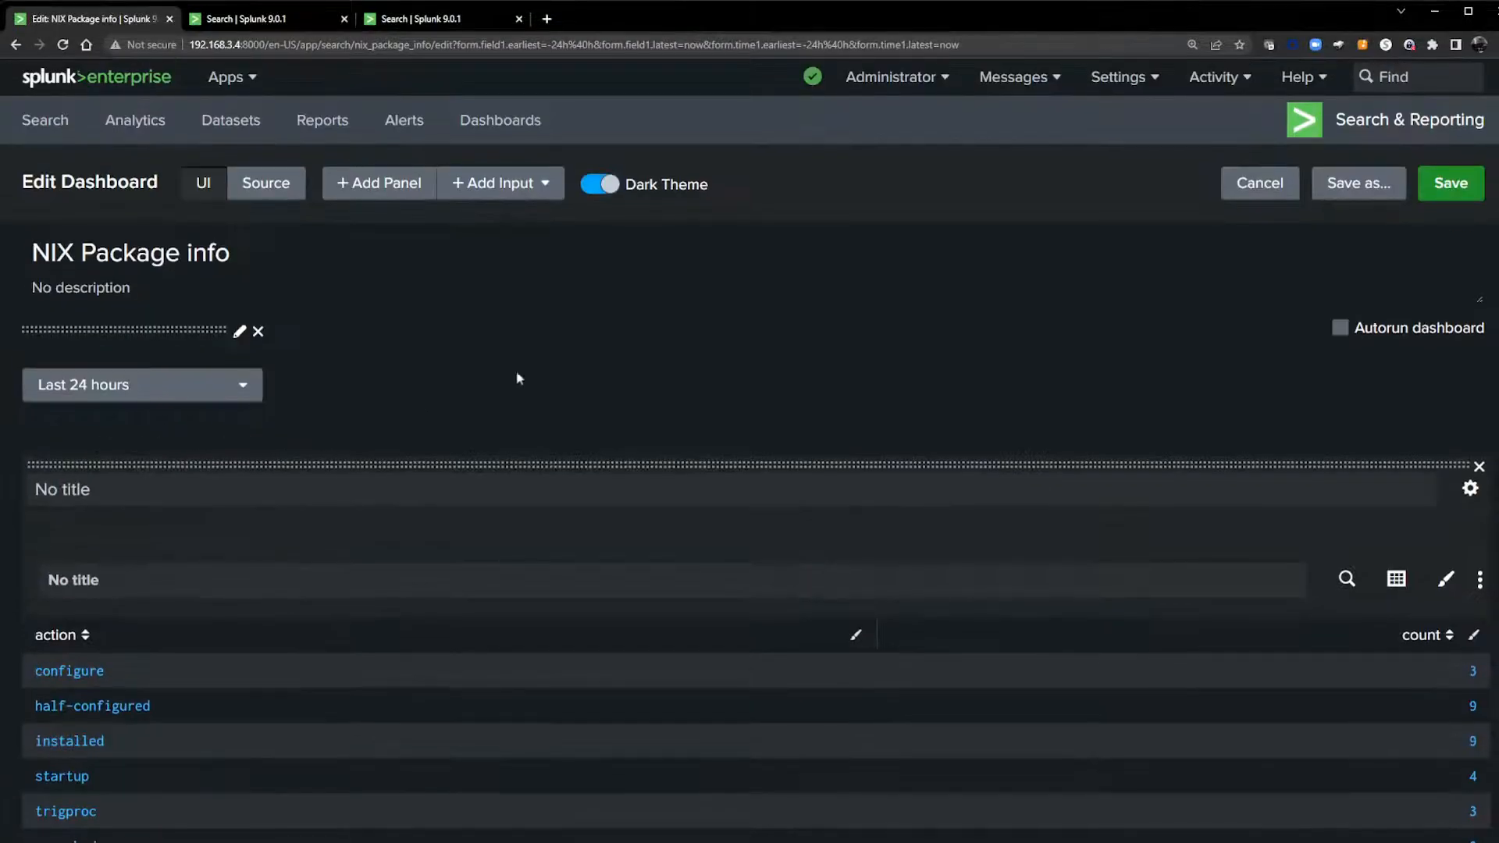
pyautogui.click(1446, 187)
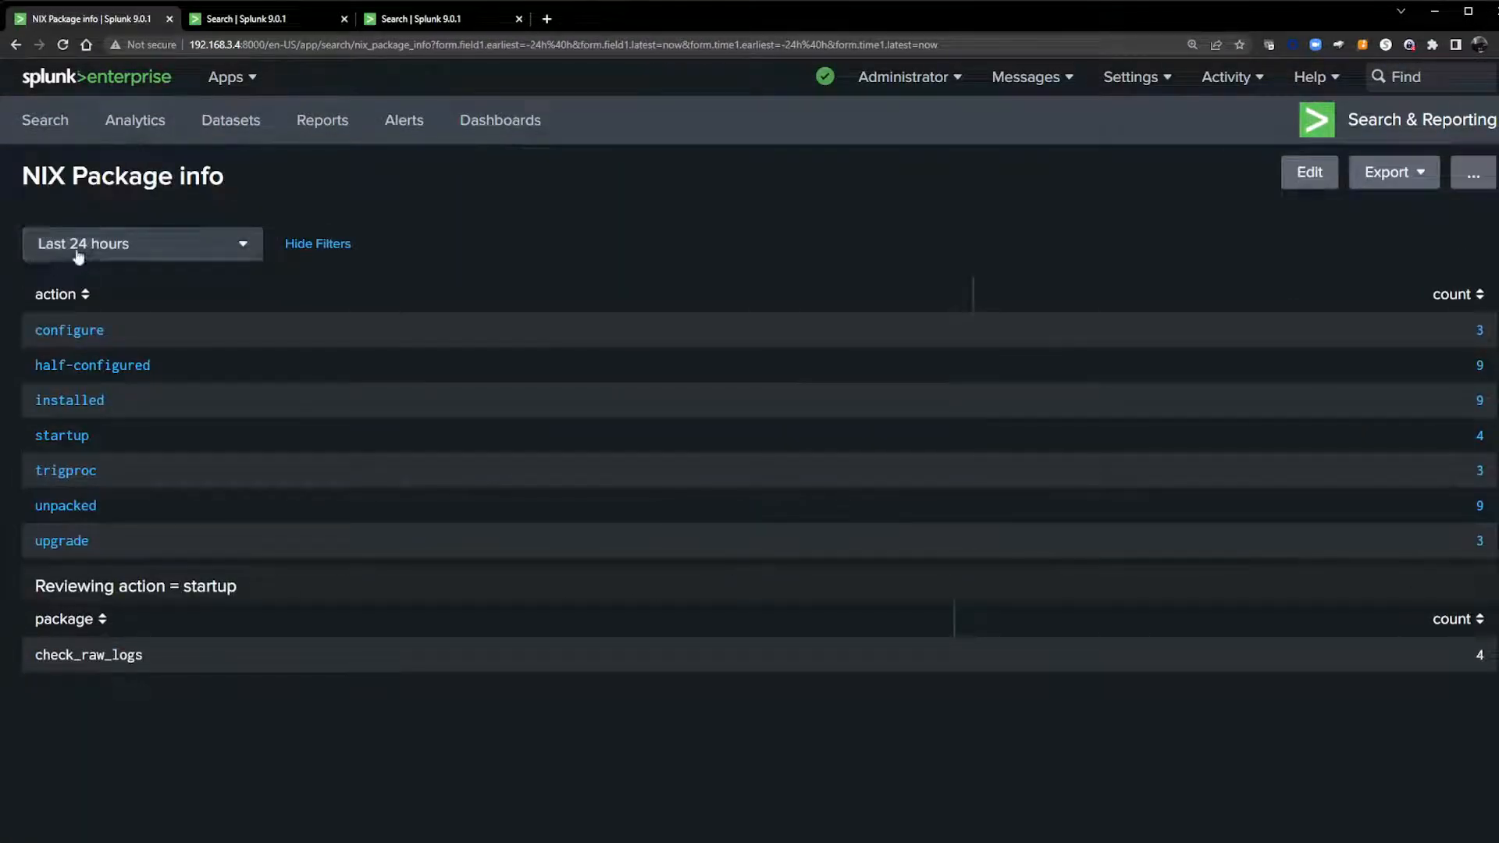
# Step: Look over the time picker's preset ranges and try the drilldown on the installed row
pyautogui.click(121, 248)
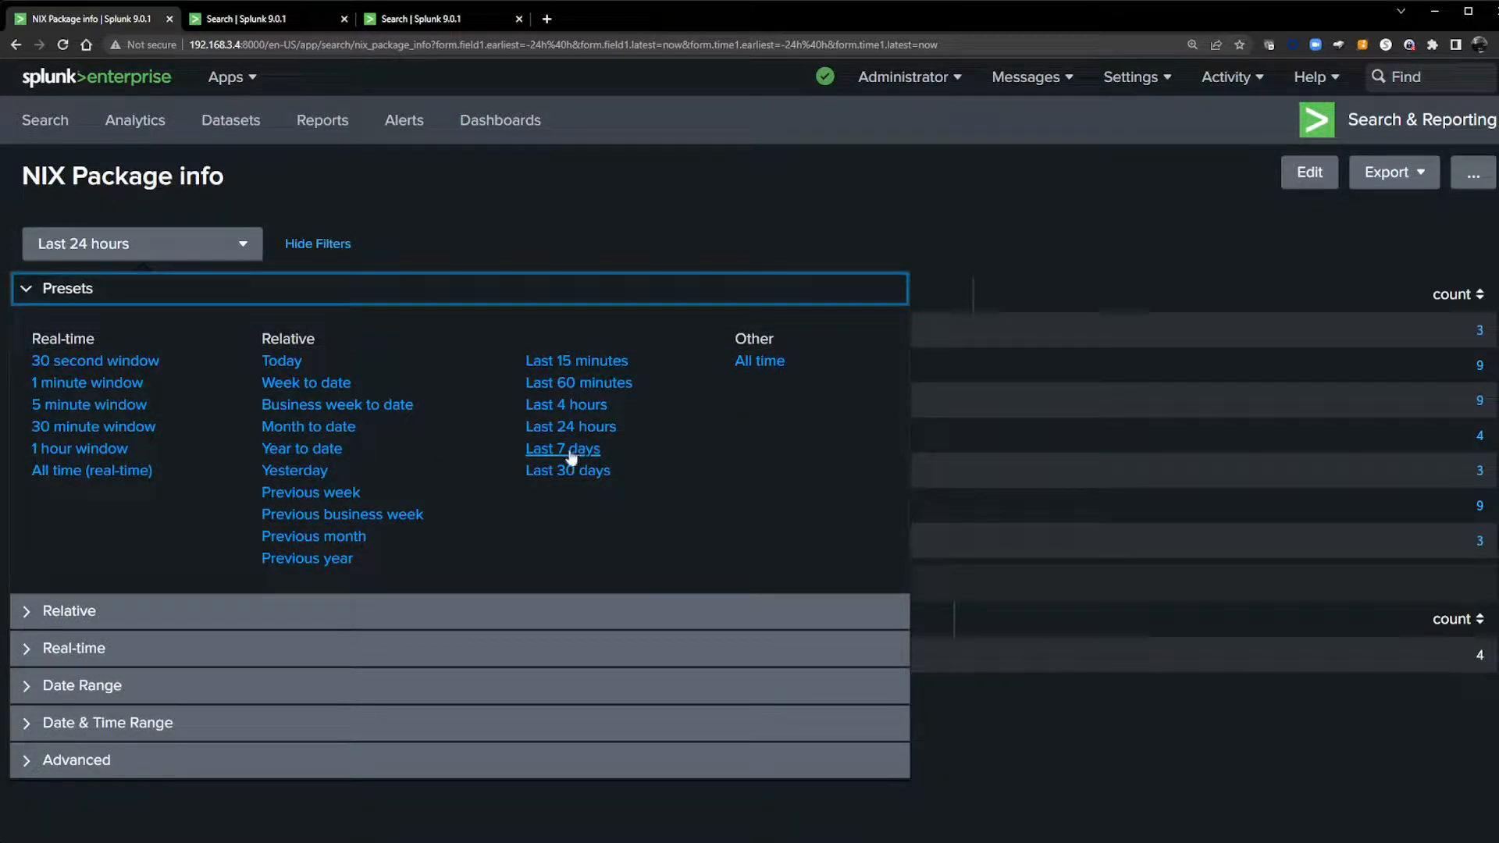
pyautogui.click(509, 191)
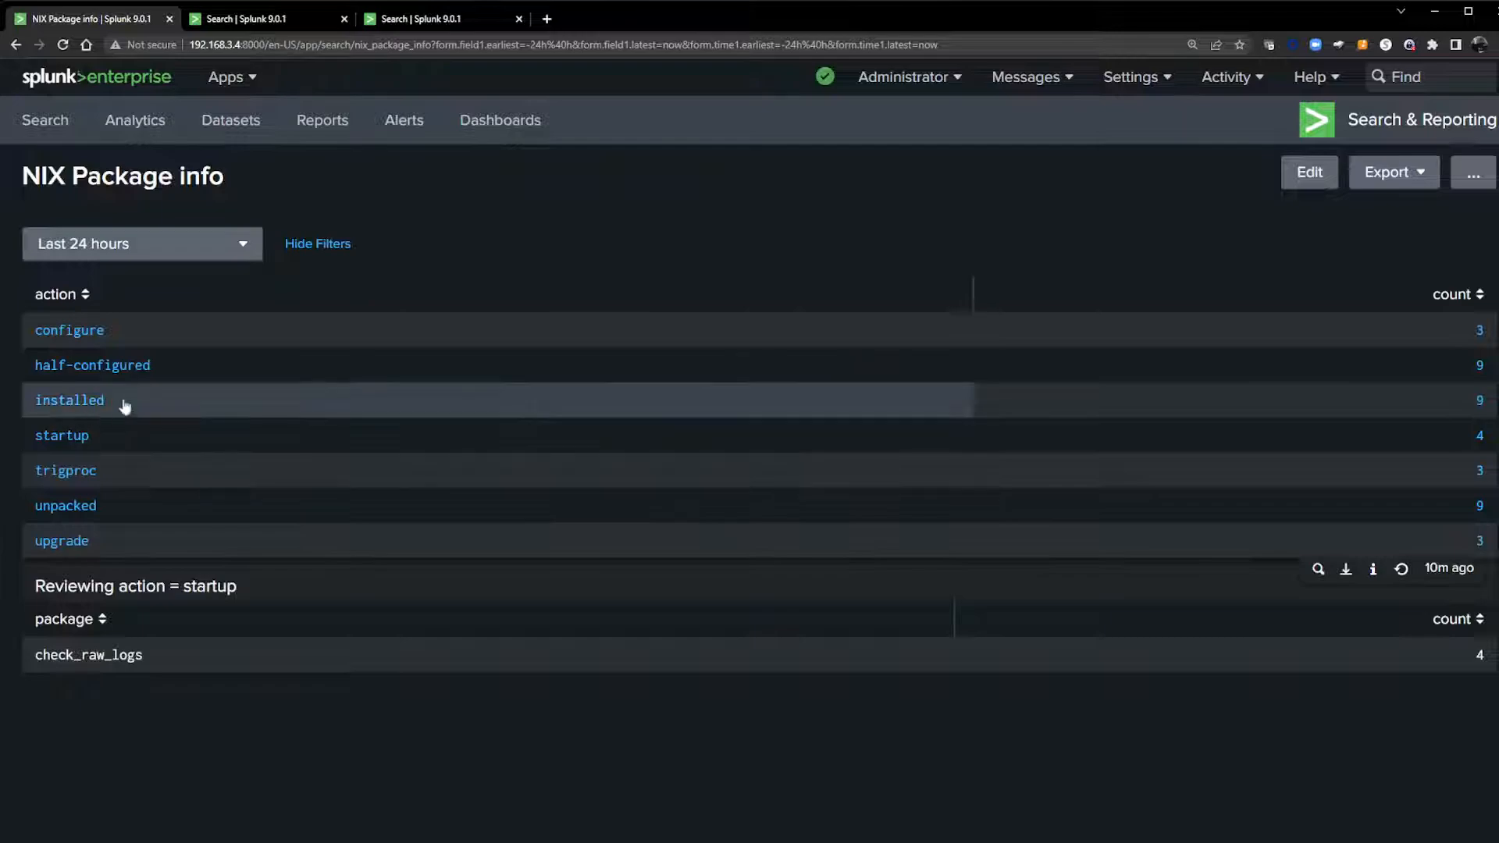
pyautogui.click(72, 401)
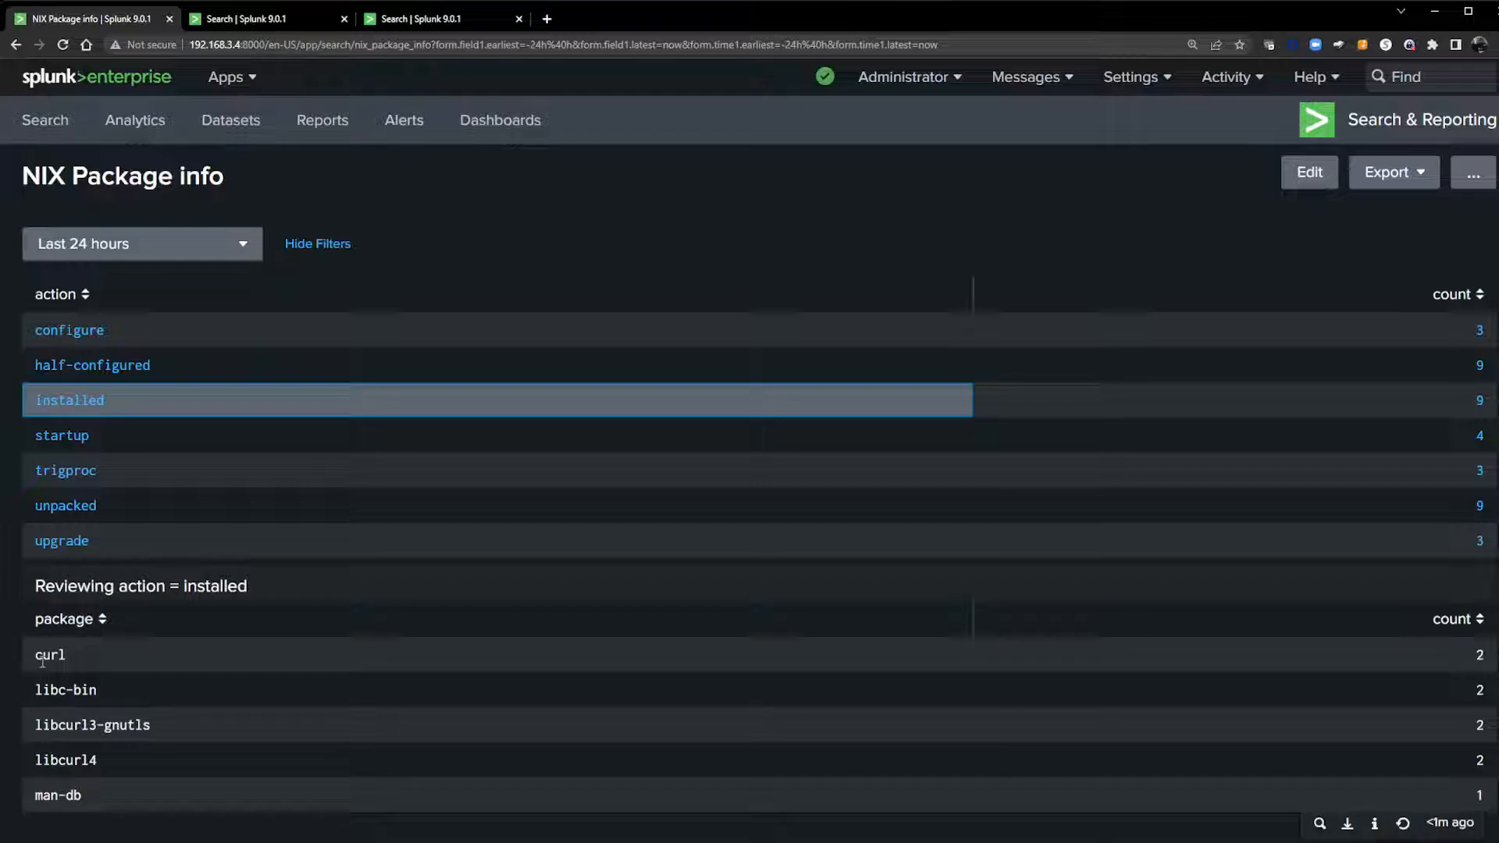
# Step: Edit the dashboard's package table search to count by package and host, and apply the change
pyautogui.click(1309, 172)
pyautogui.scroll(-6, 1159, 556)
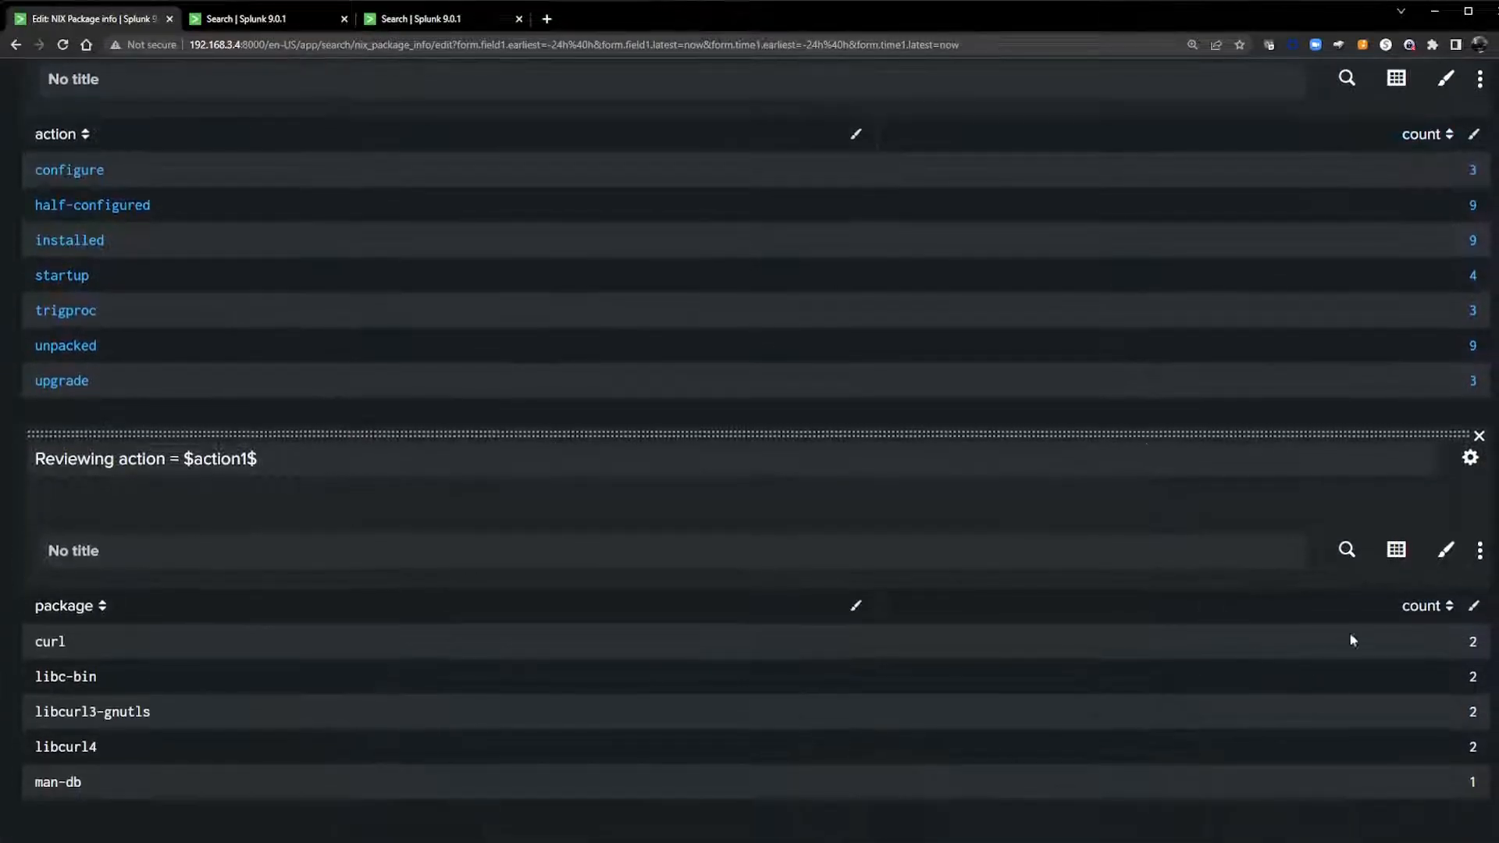
pyautogui.click(1348, 549)
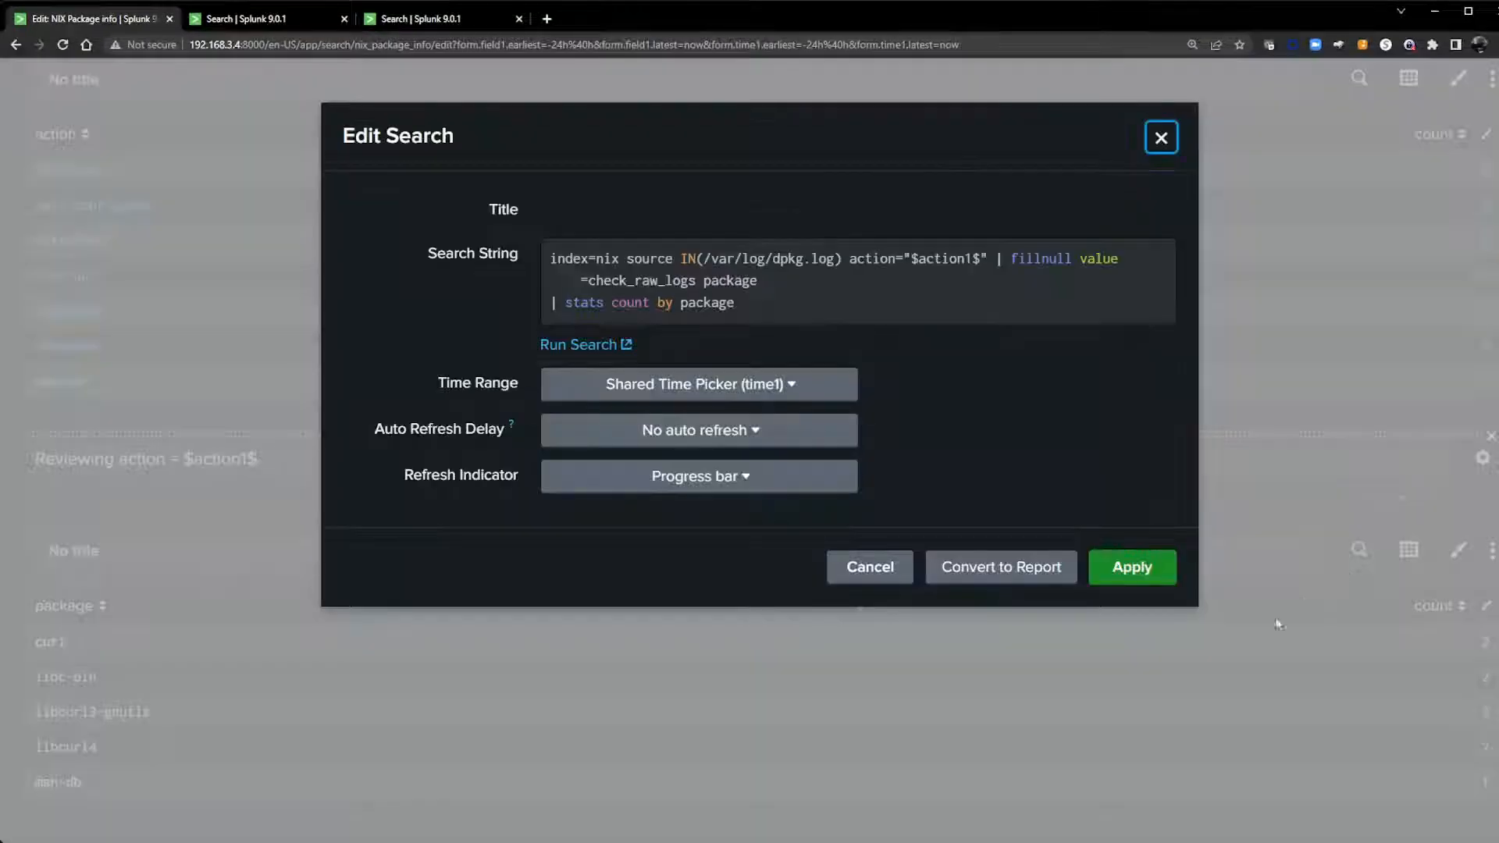
pyautogui.click(611, 299)
pyautogui.click(756, 296)
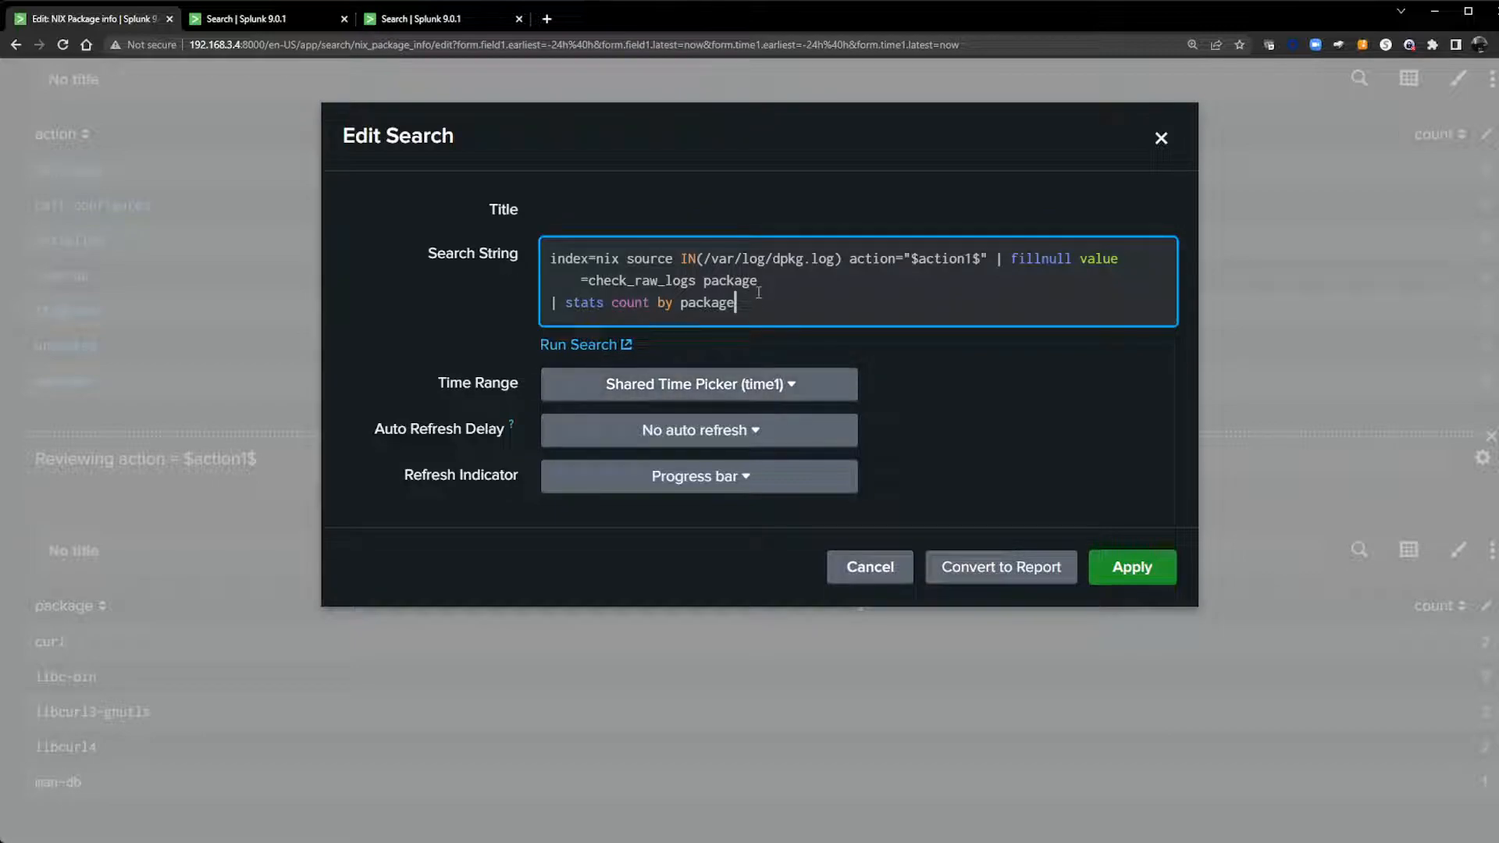
pyautogui.write('host')
pyautogui.click(1099, 575)
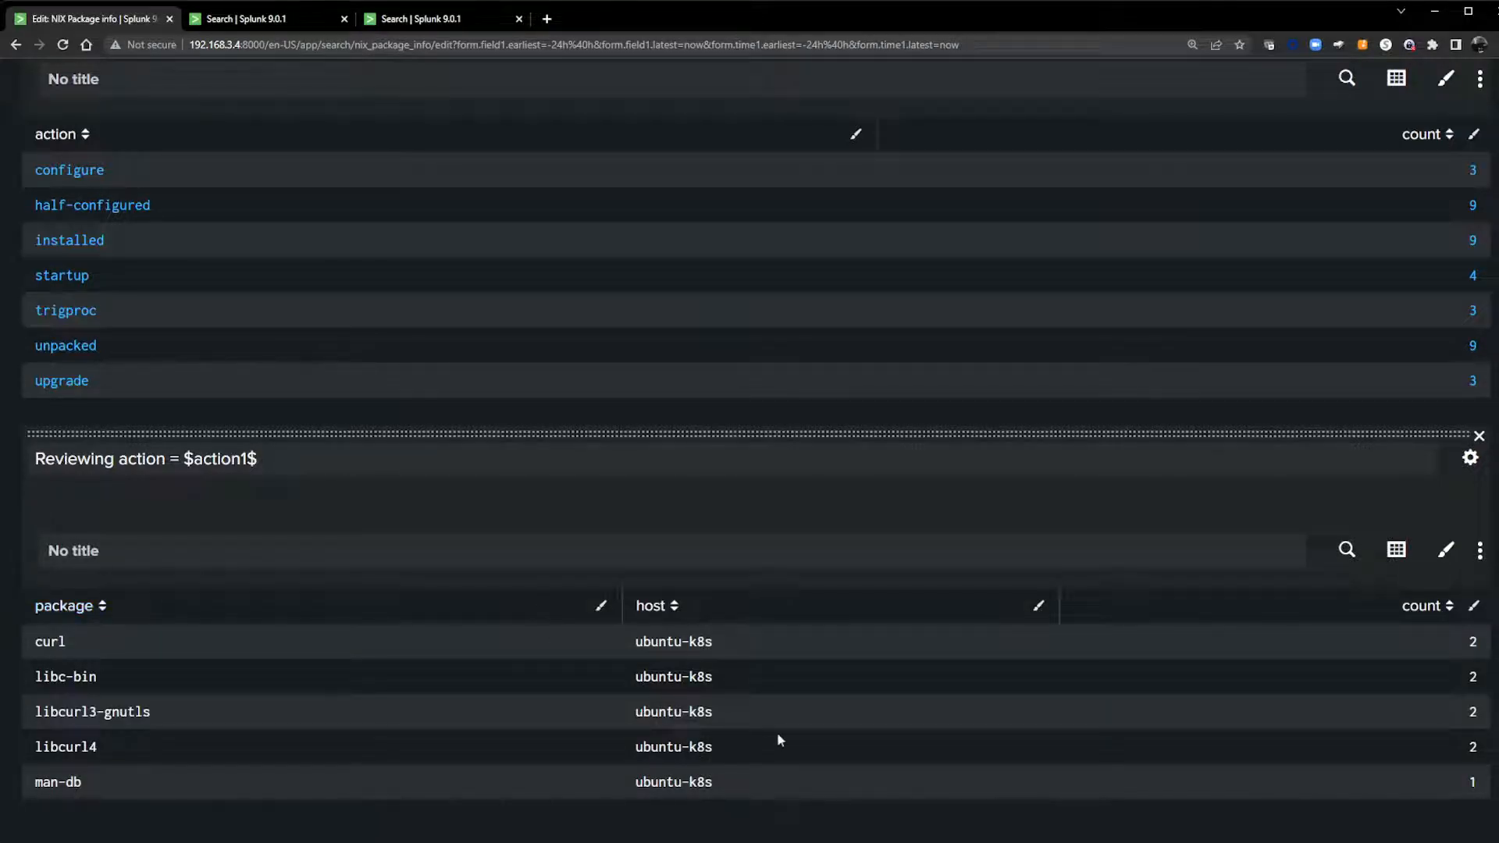
# Step: Set the dashboard's shared time range to Last 7 days and check the package table's rows
pyautogui.scroll(5, 785, 743)
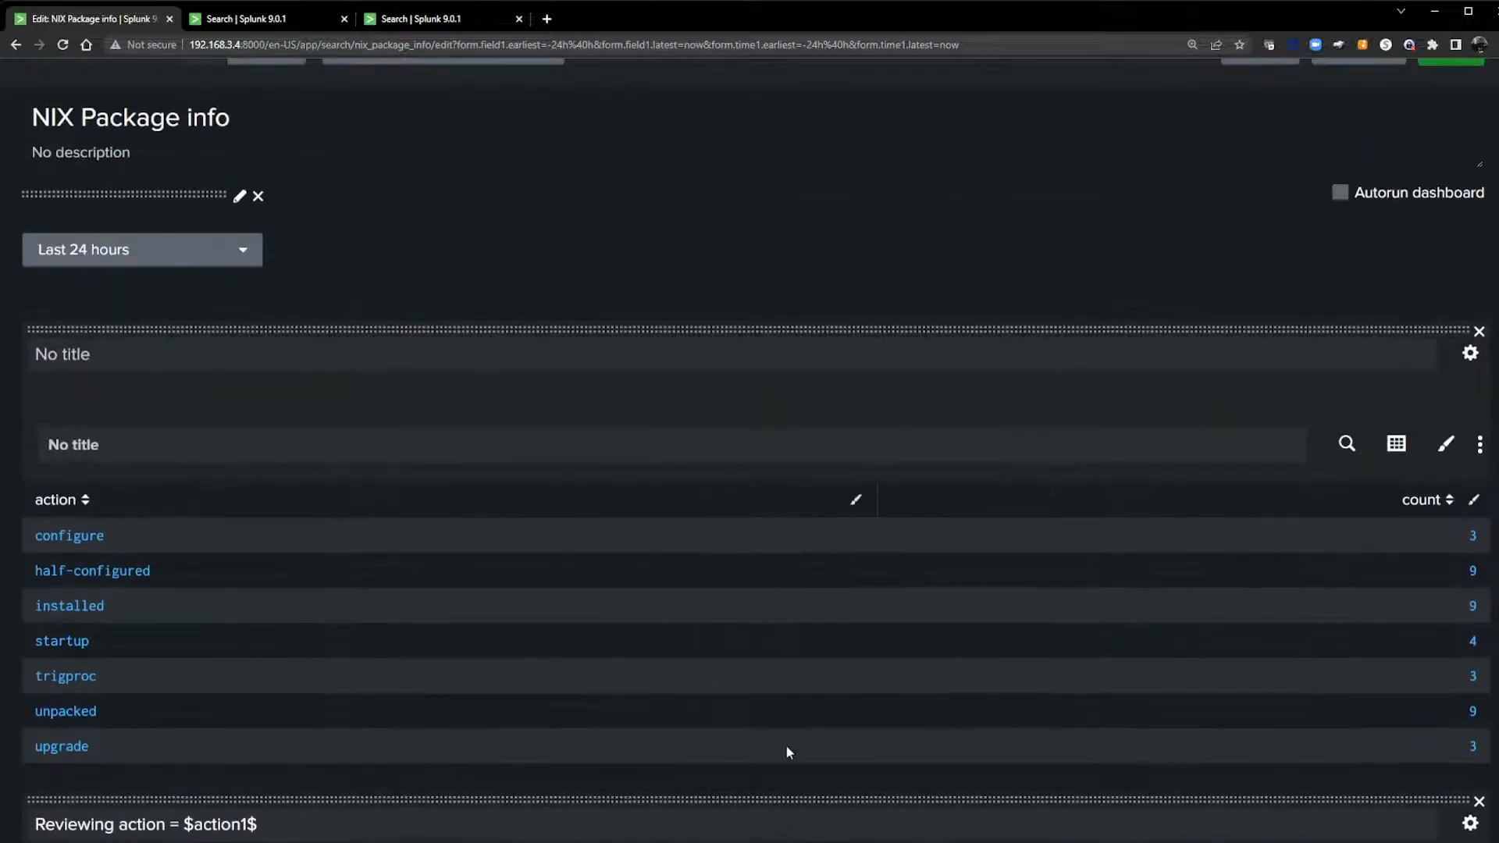
pyautogui.scroll(1, 1033, 208)
pyautogui.click(184, 331)
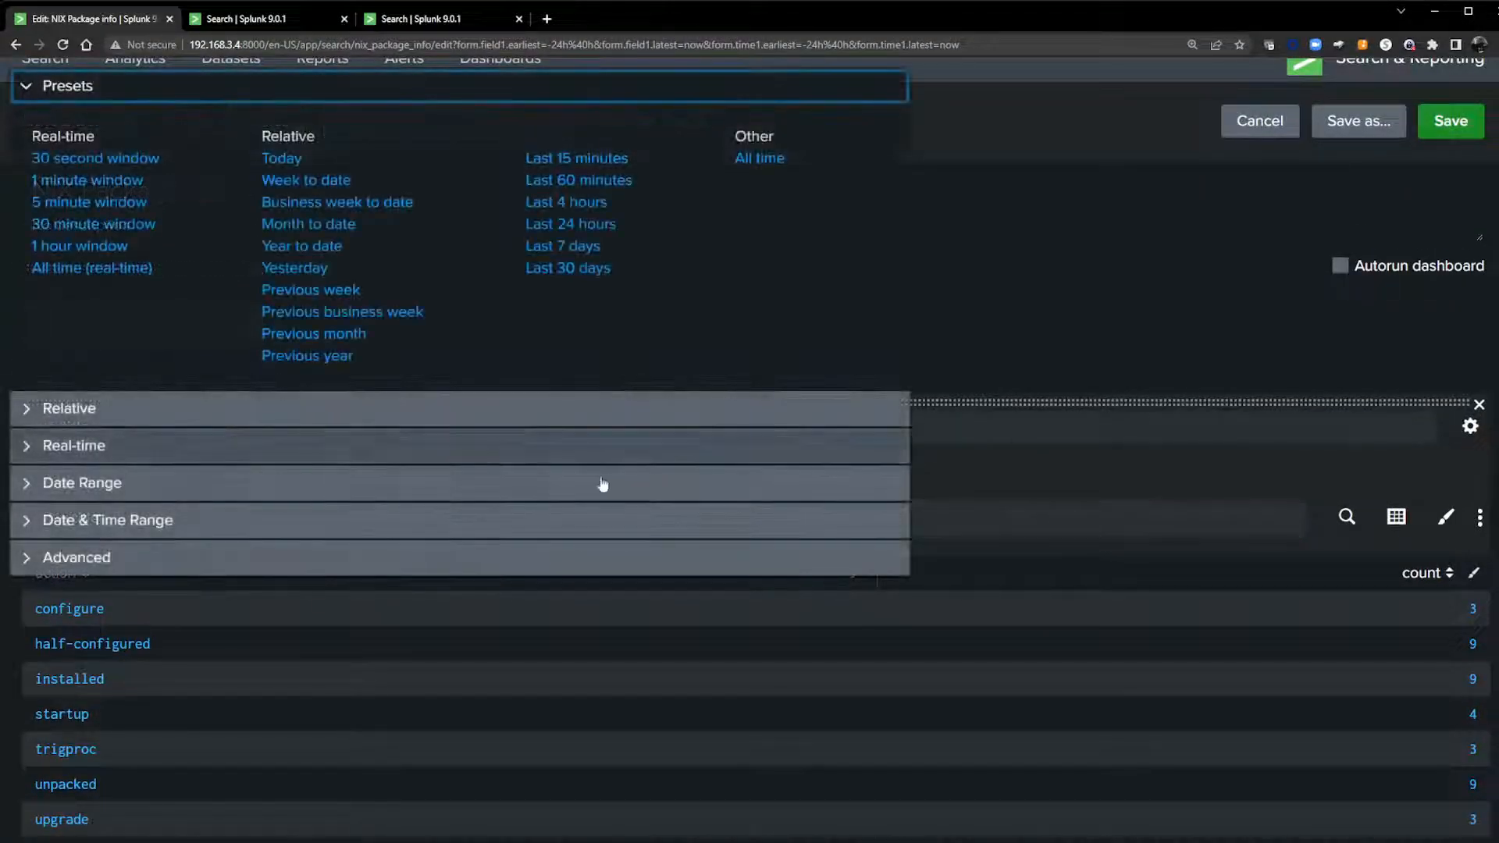
pyautogui.click(564, 254)
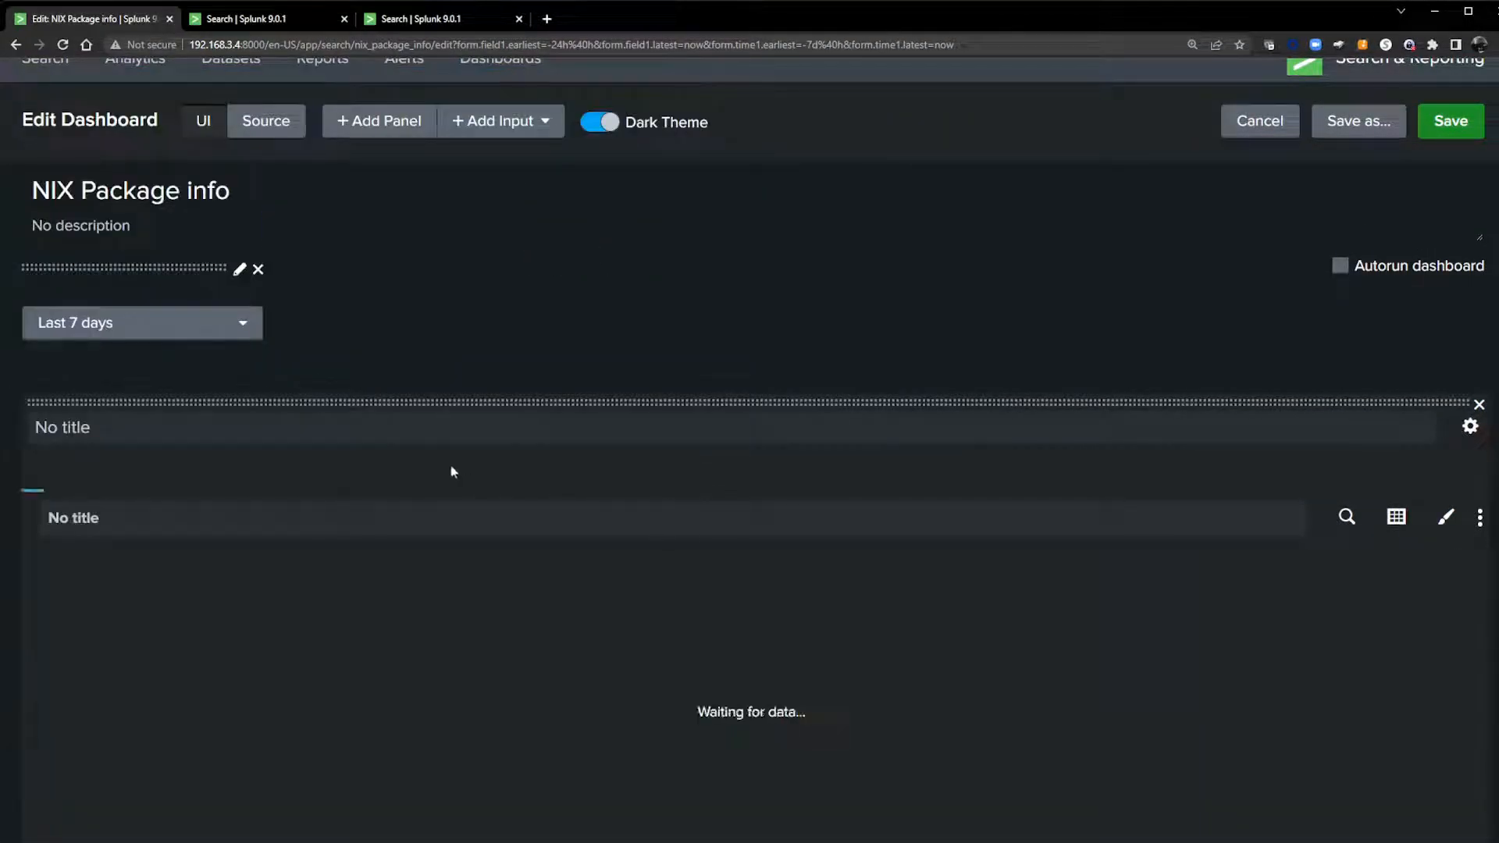
pyautogui.scroll(-9, 506, 476)
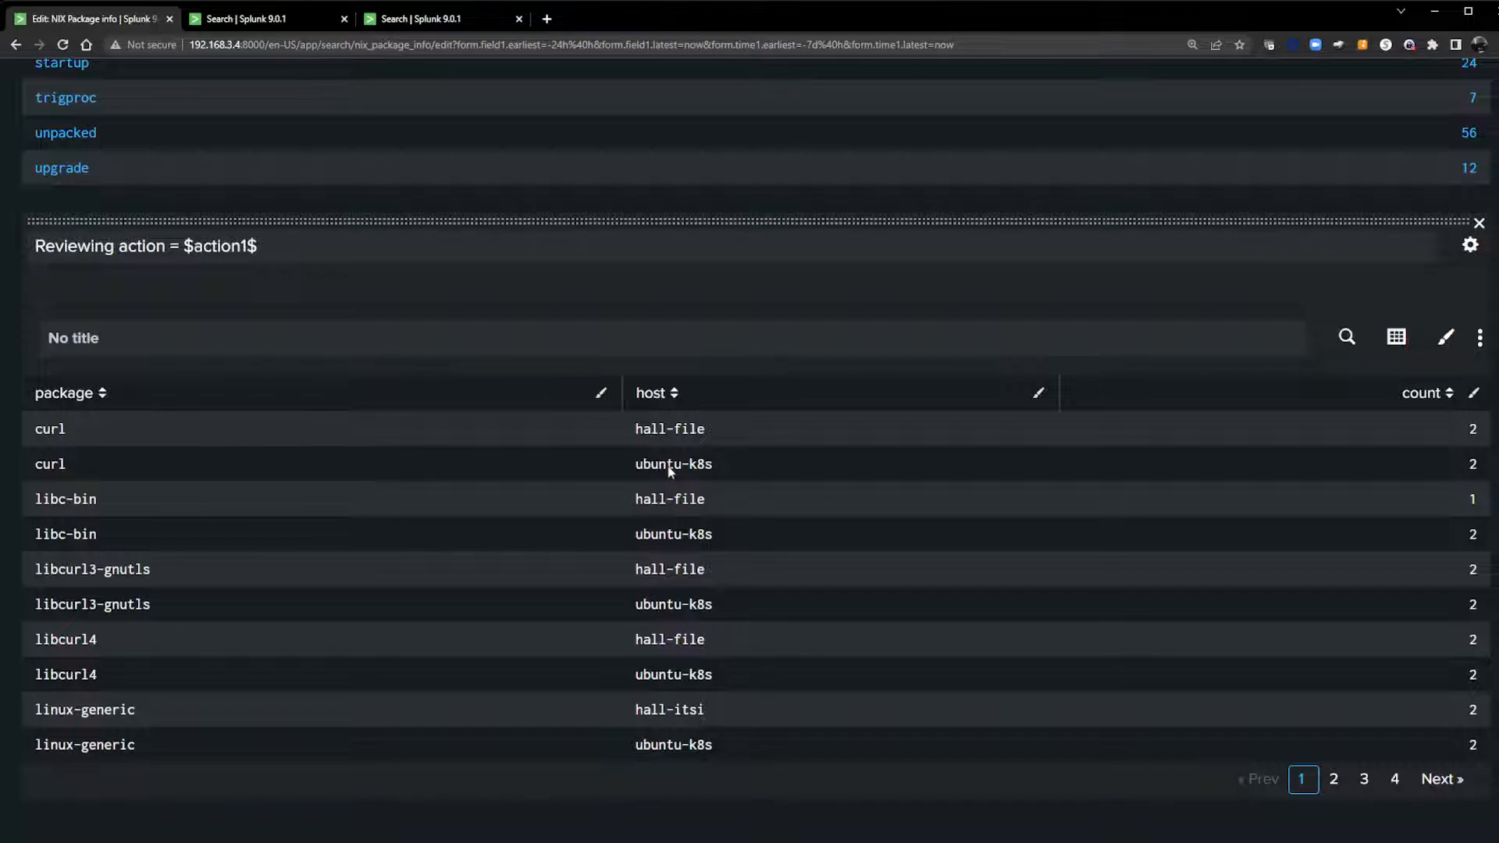
# Step: Insert values(host) as host before count in the package table's stats command, remove host from its by clause, and apply
pyautogui.click(1345, 336)
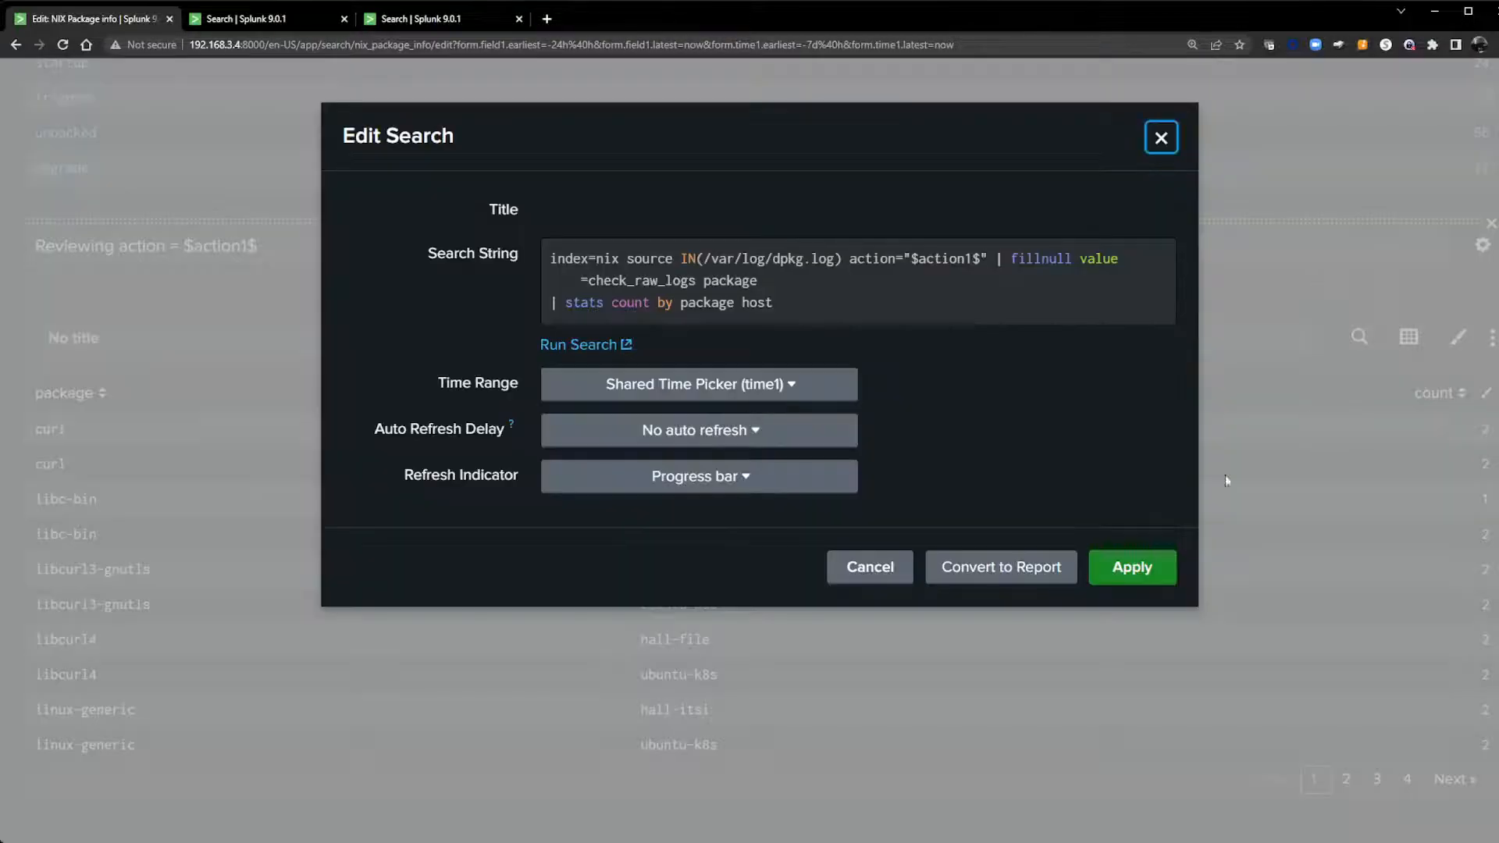
pyautogui.click(614, 302)
pyautogui.write('values(host) as host')
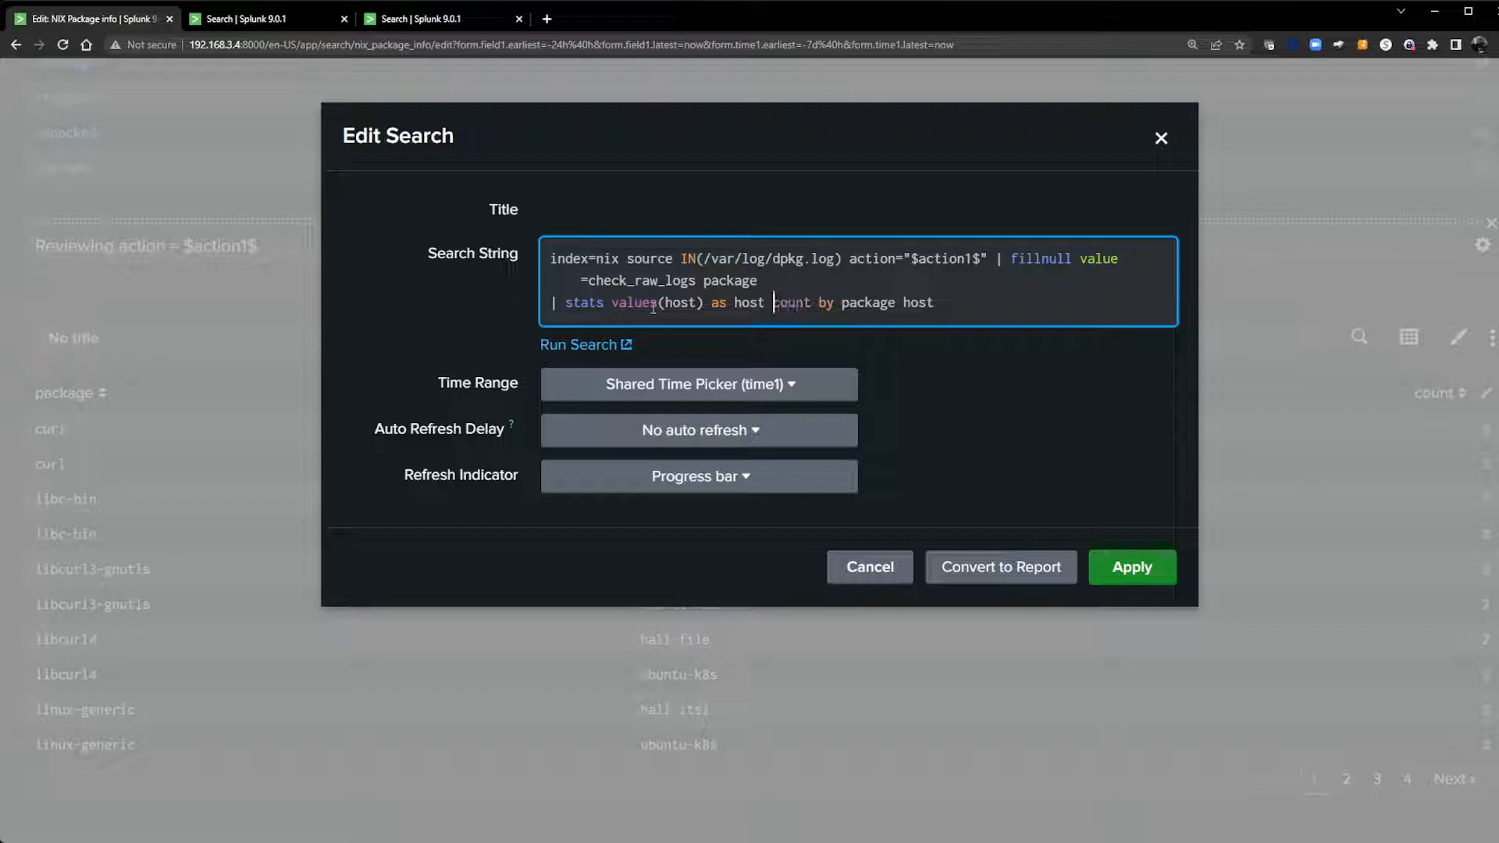
pyautogui.click(956, 303)
pyautogui.press('BackSpace')
pyautogui.press('BackSpace')
pyautogui.press('BackSpace')
pyautogui.press('BackSpace')
pyautogui.press('BackSpace')
pyautogui.click(1125, 578)
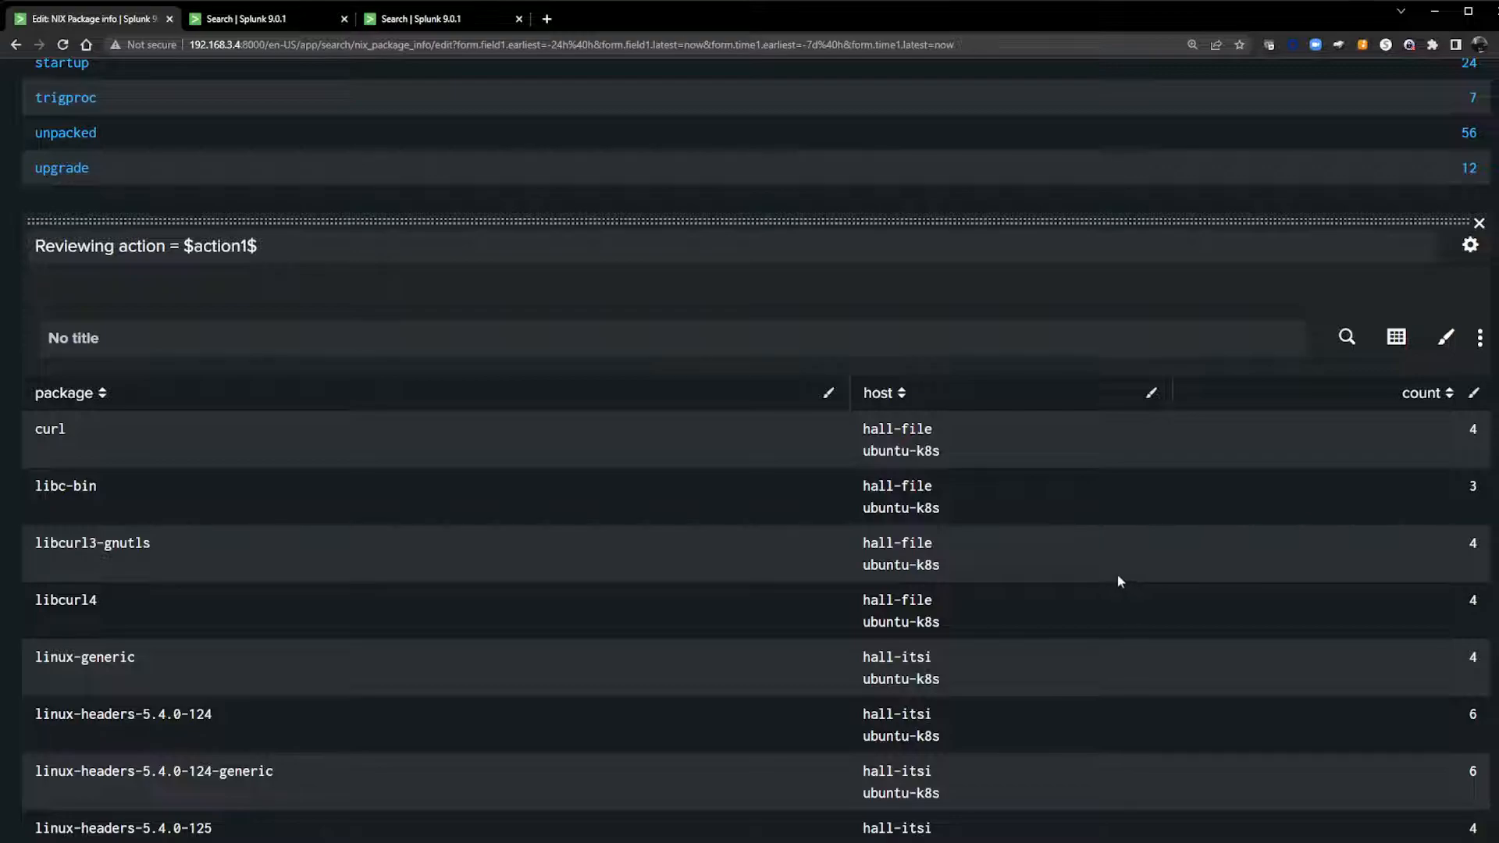
# Step: Give the package table a token-managing drilldown that sets package1 to $click.value$, and apply it
pyautogui.scroll(4, 1117, 574)
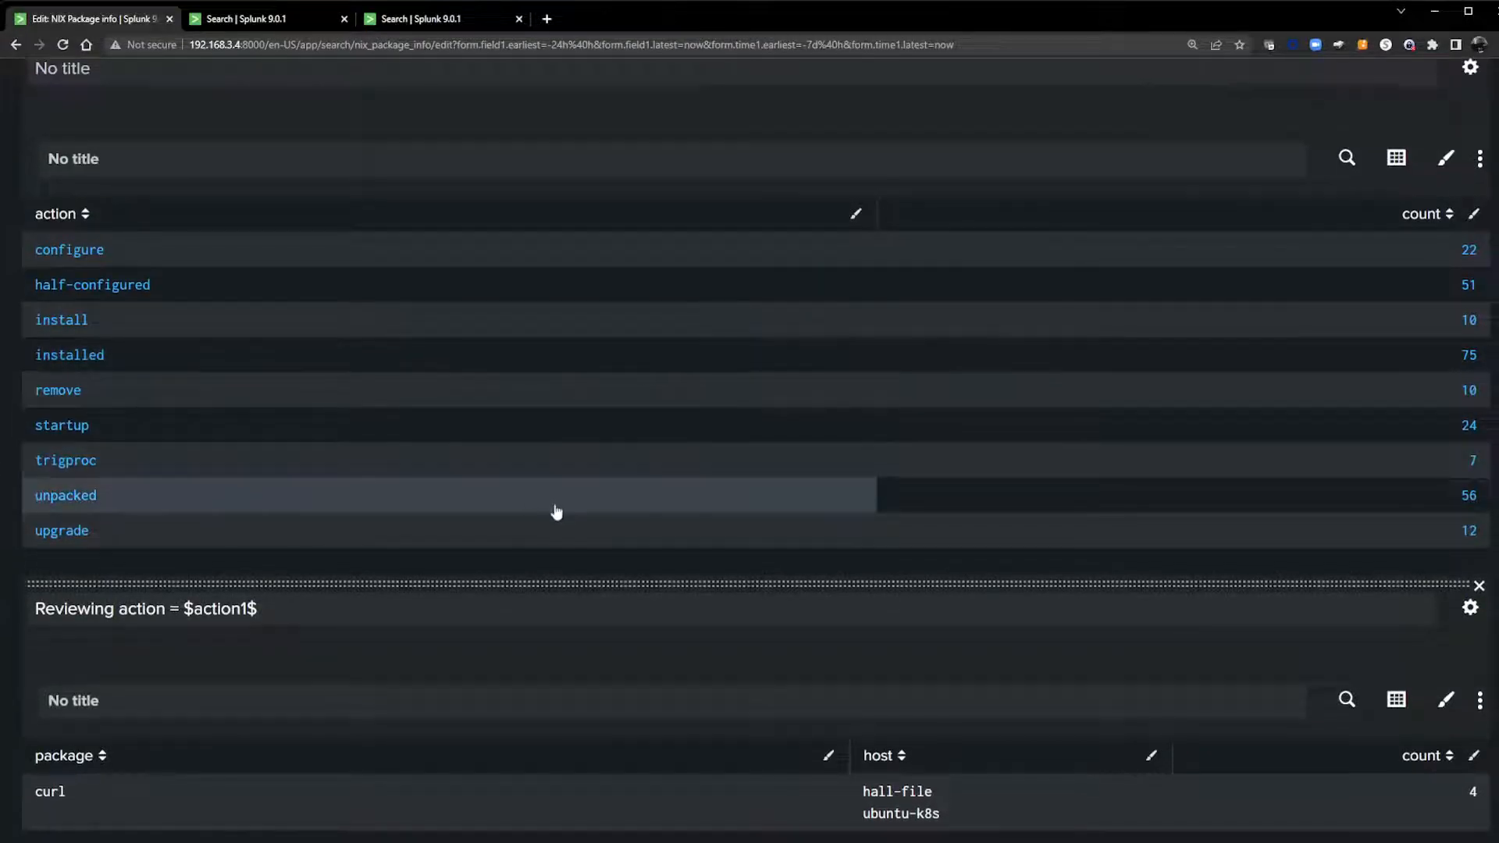
pyautogui.scroll(-3, 555, 509)
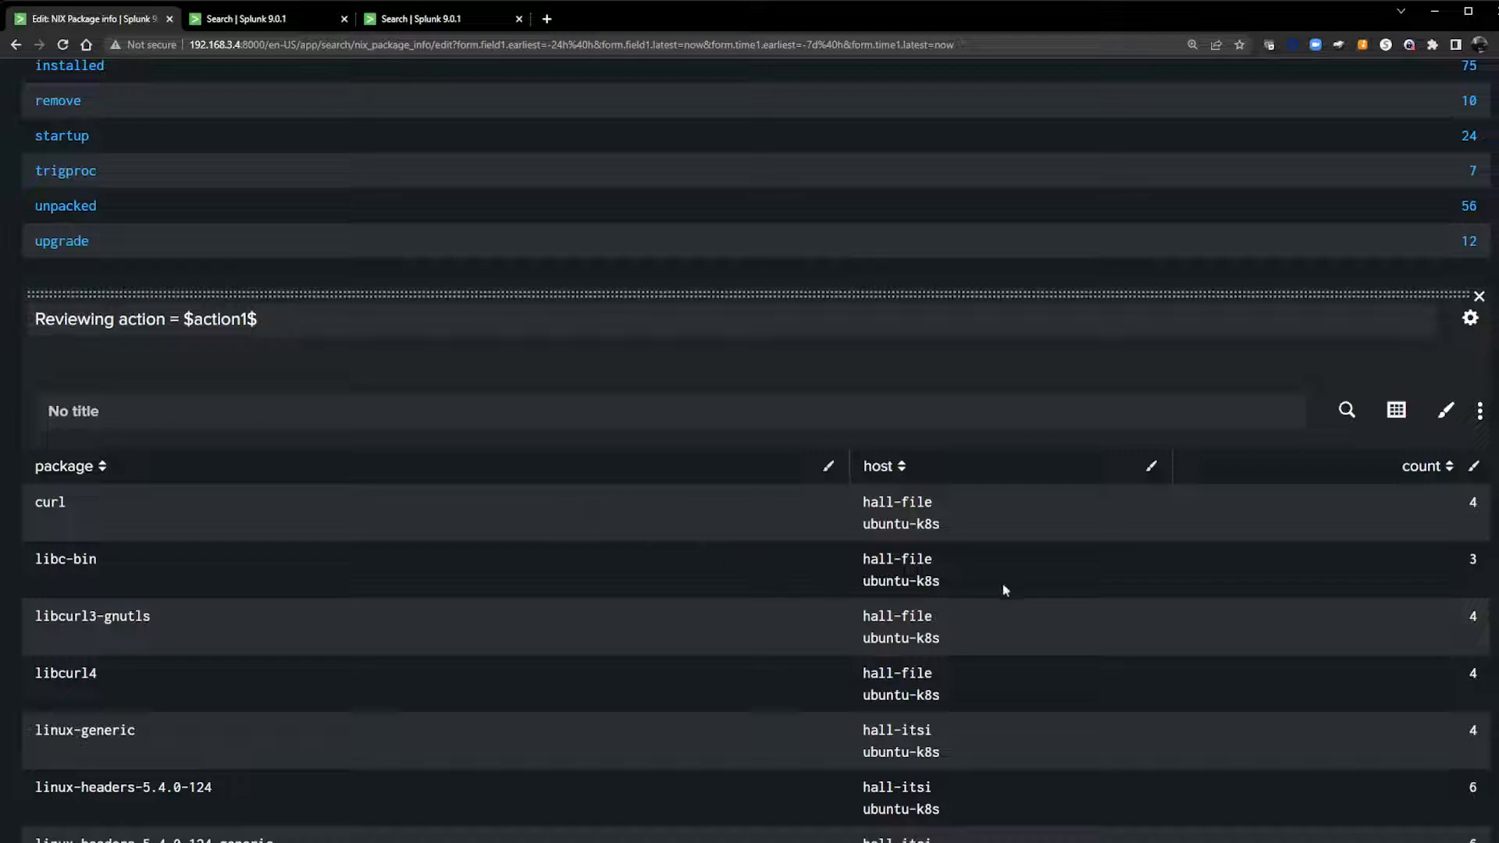
pyautogui.scroll(-3, 399, 539)
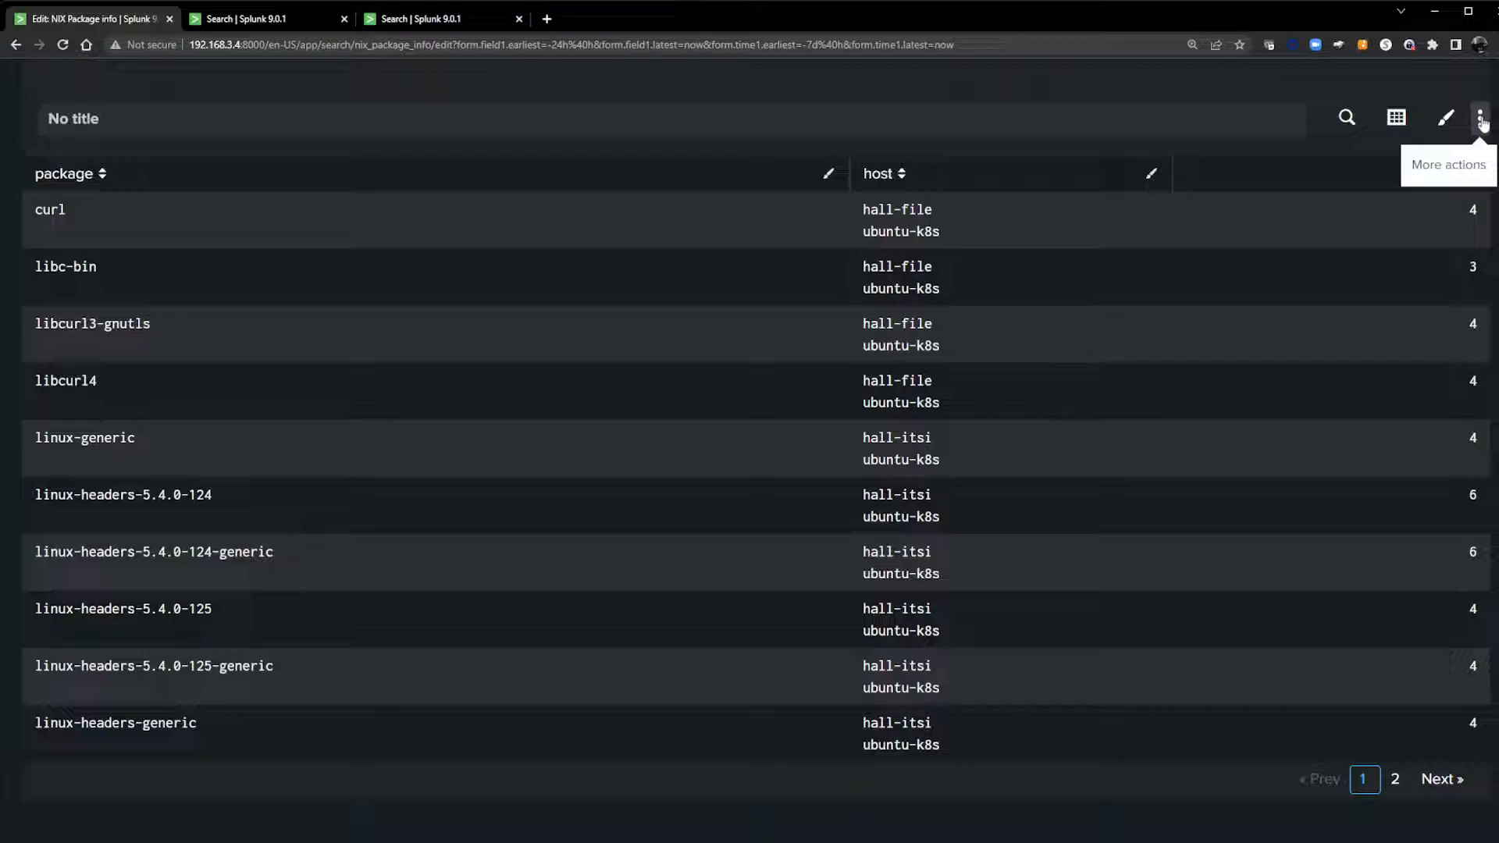
pyautogui.click(1480, 122)
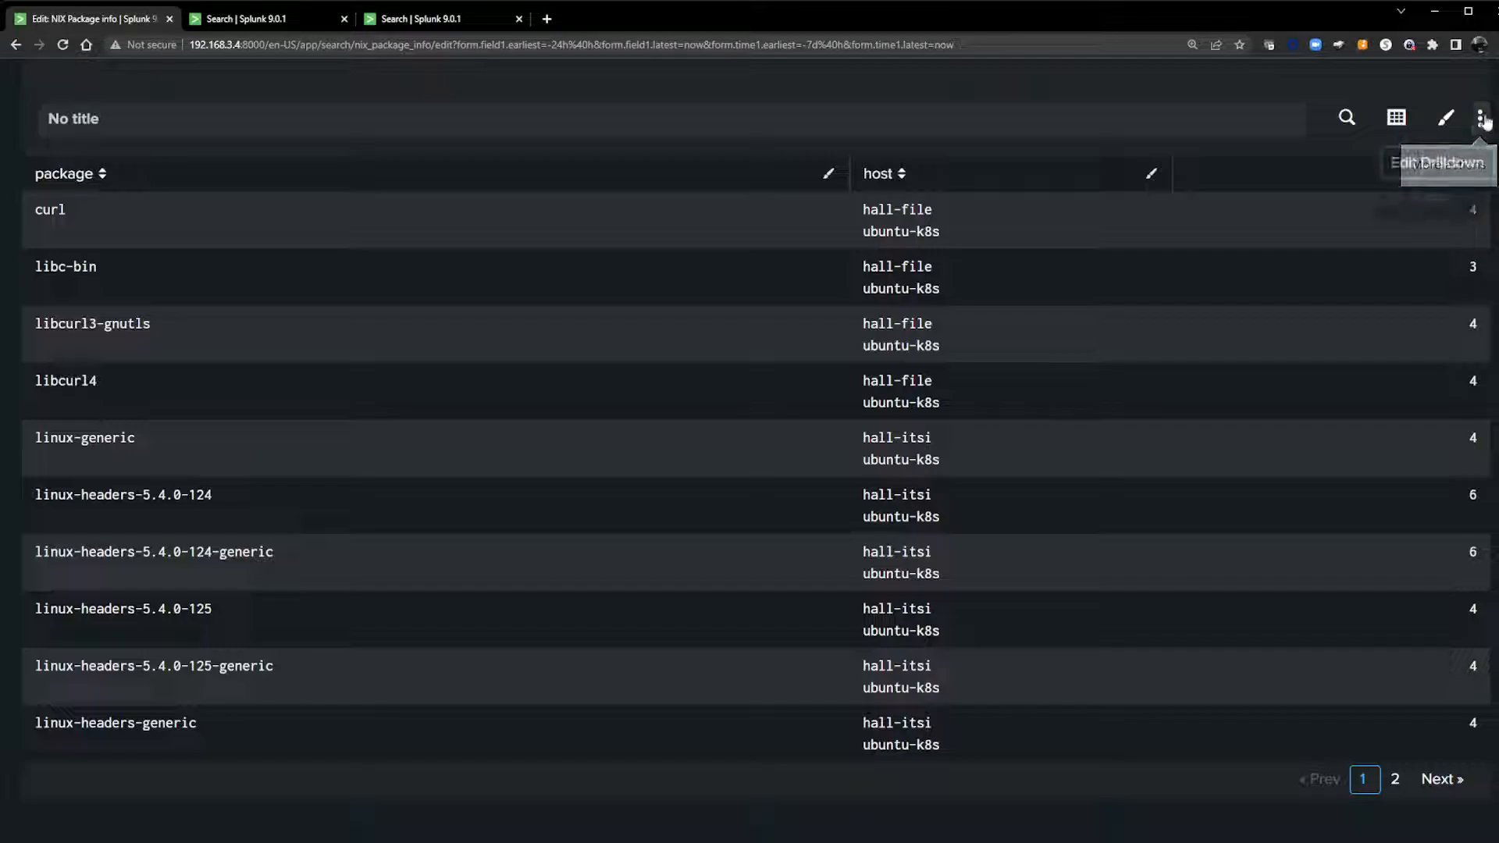
pyautogui.click(1440, 165)
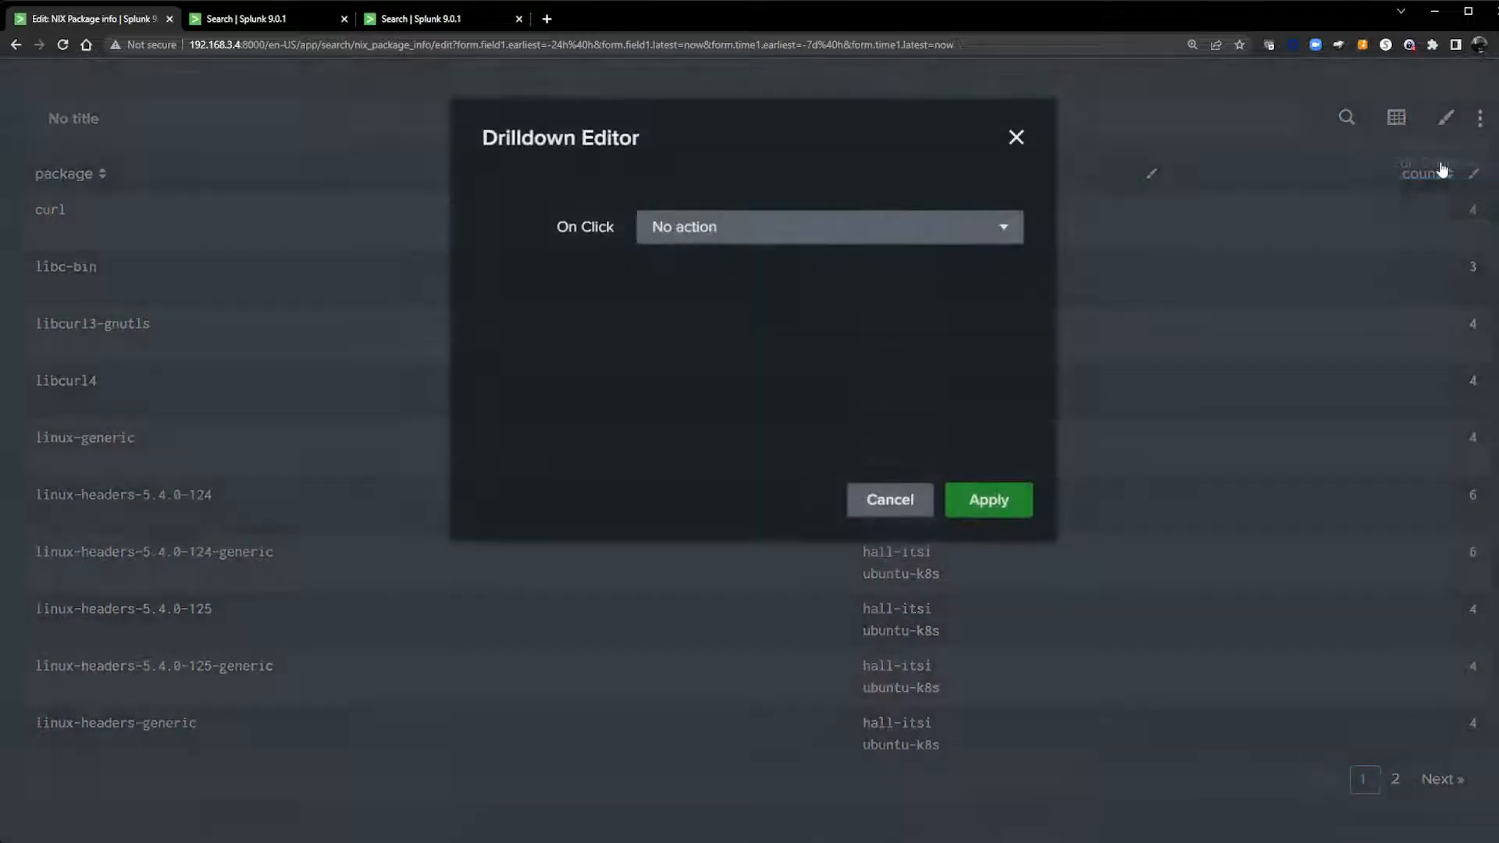
pyautogui.click(739, 243)
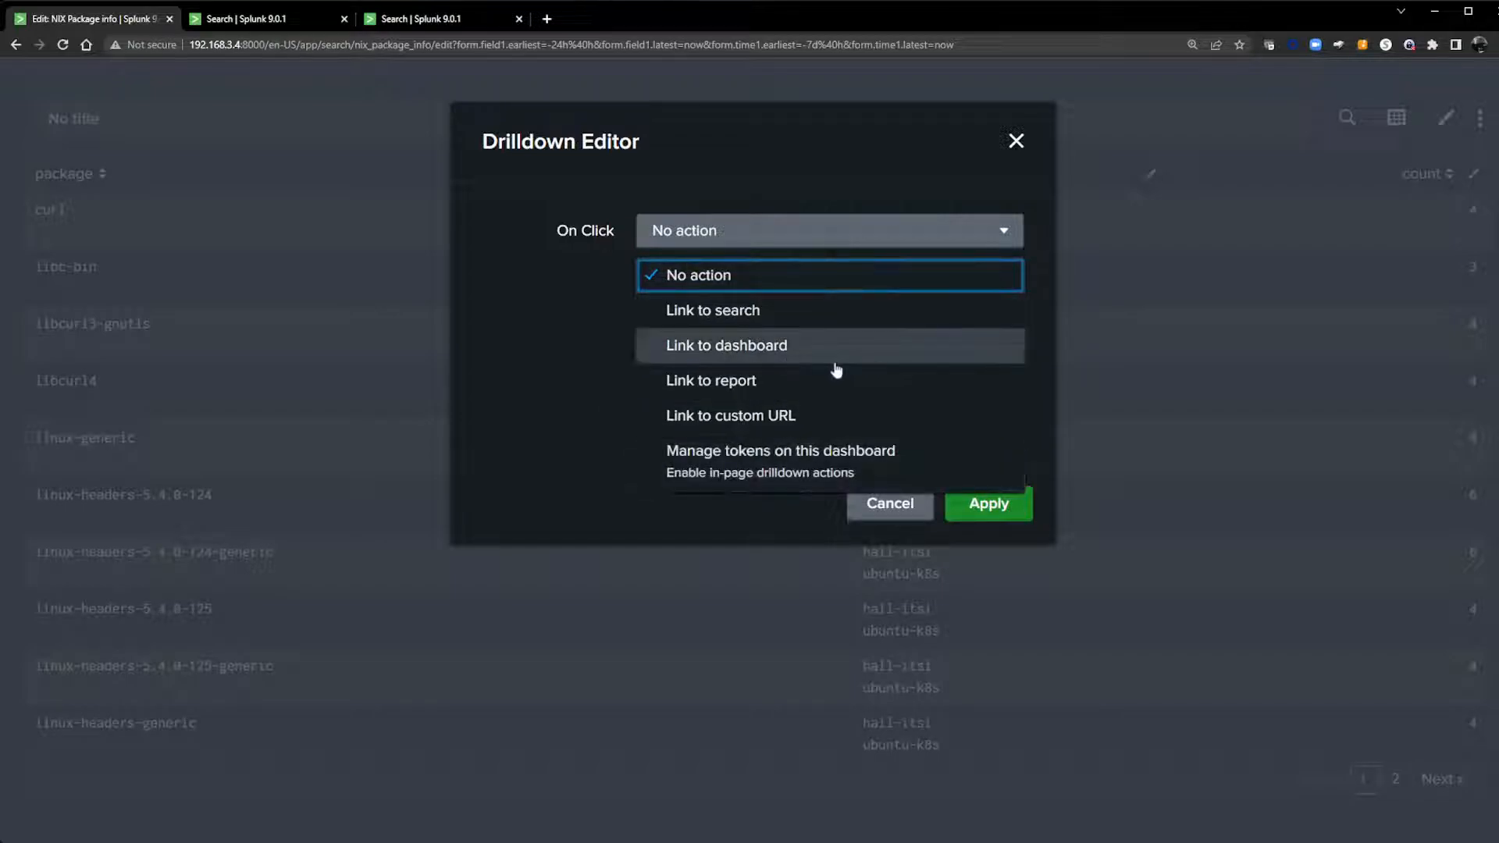
pyautogui.click(751, 474)
pyautogui.click(783, 324)
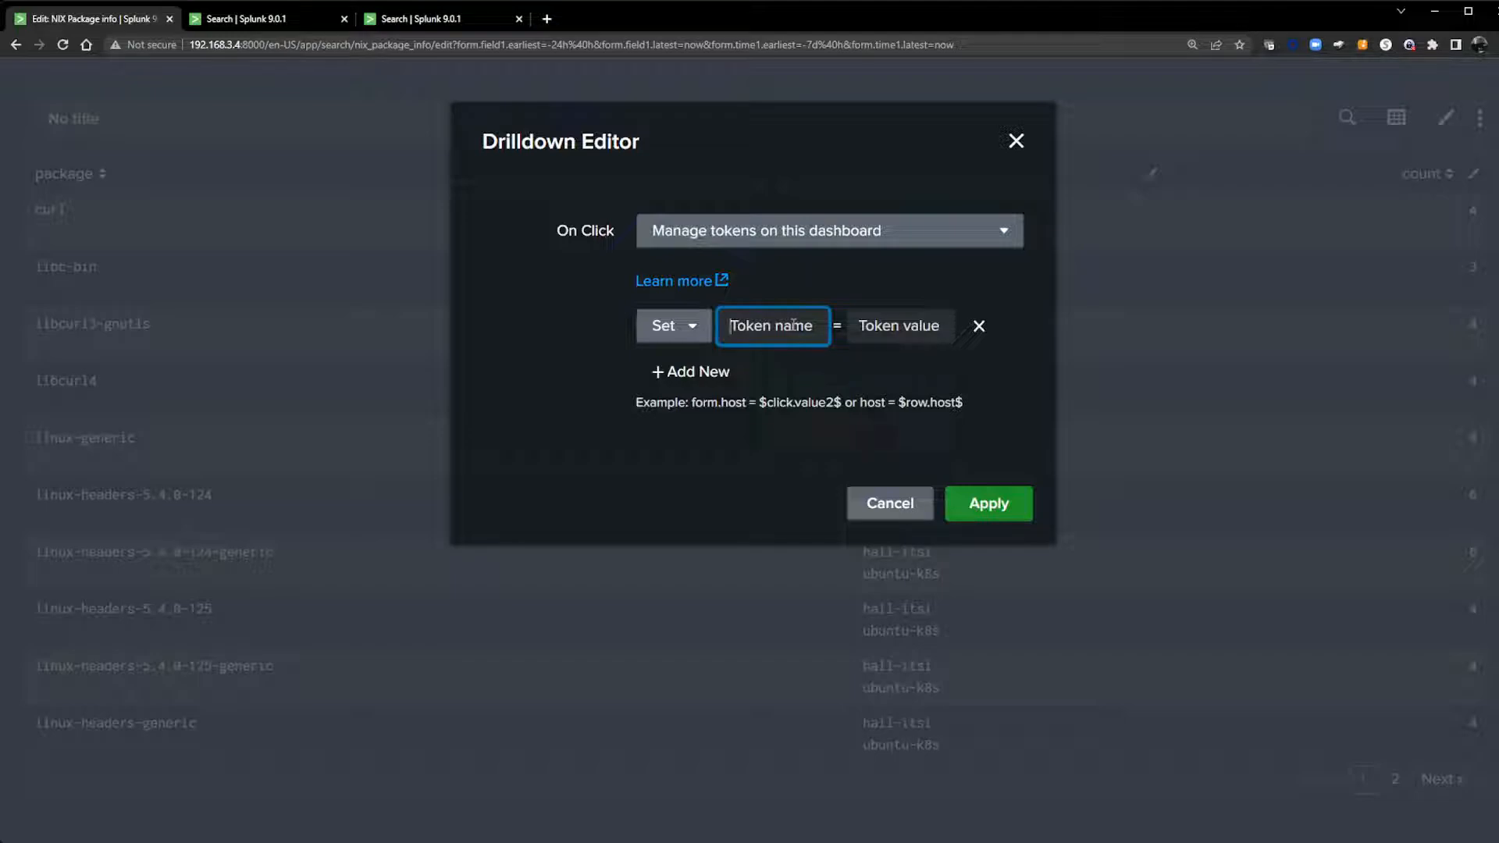
pyautogui.write('package1')
pyautogui.press('Tab')
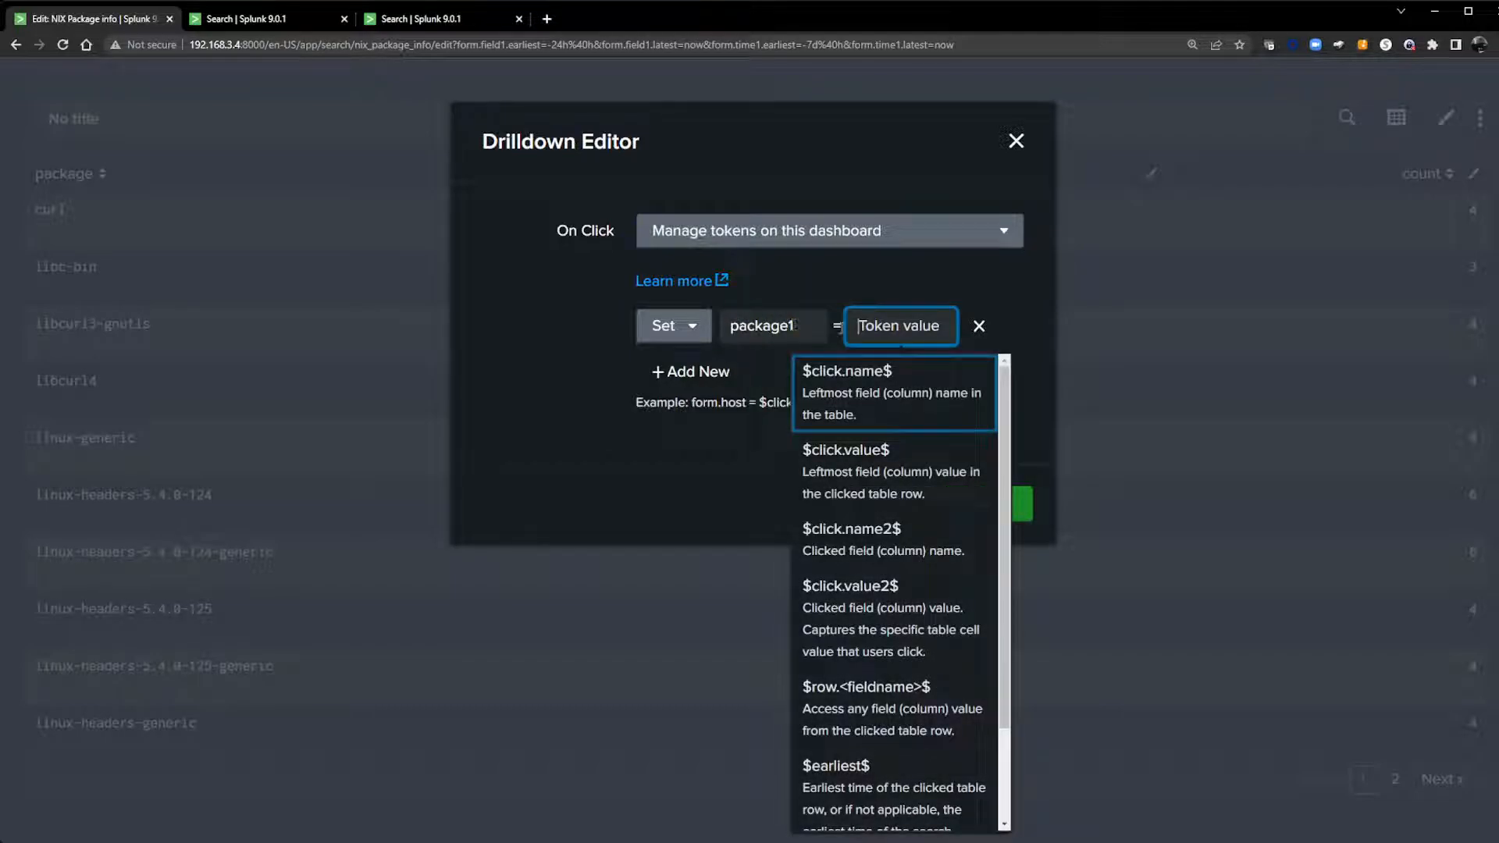
pyautogui.click(888, 482)
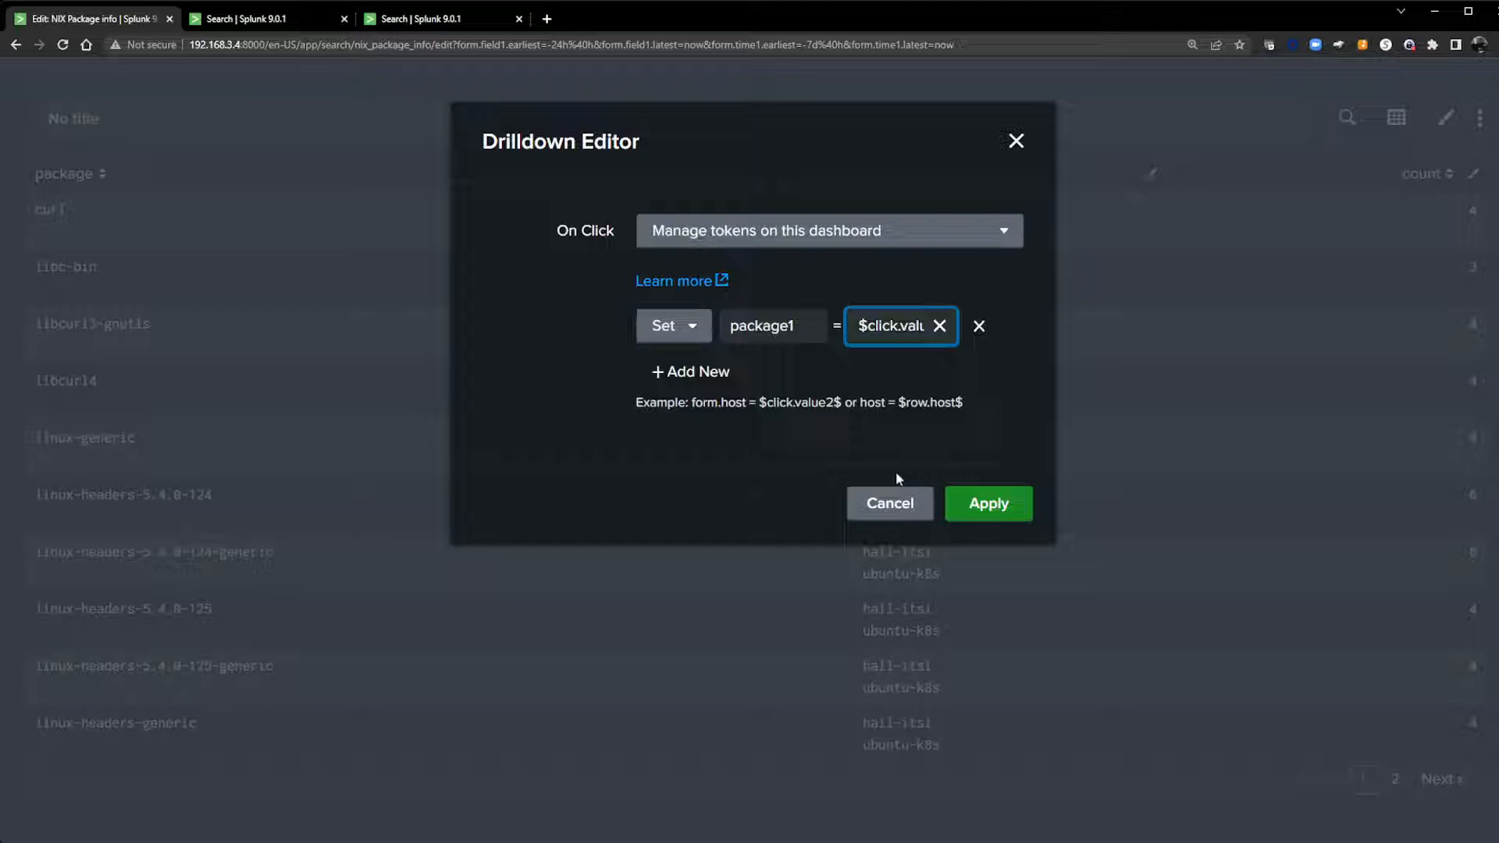
pyautogui.click(1018, 509)
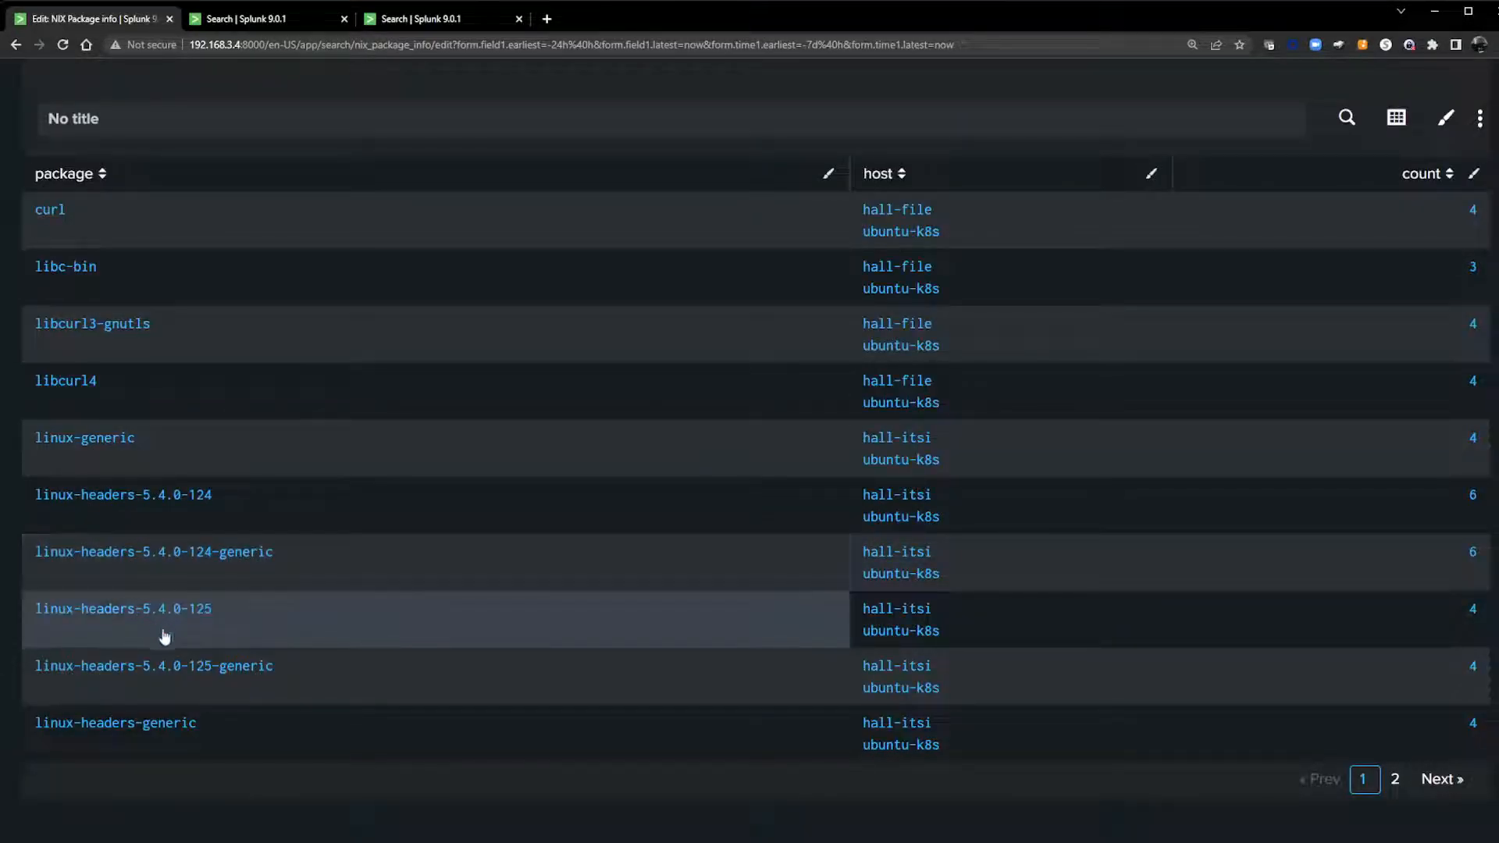
# Step: Save the dashboard and look over its action and package tables
pyautogui.scroll(5, 194, 671)
pyautogui.scroll(1, 224, 672)
pyautogui.scroll(-4, 214, 686)
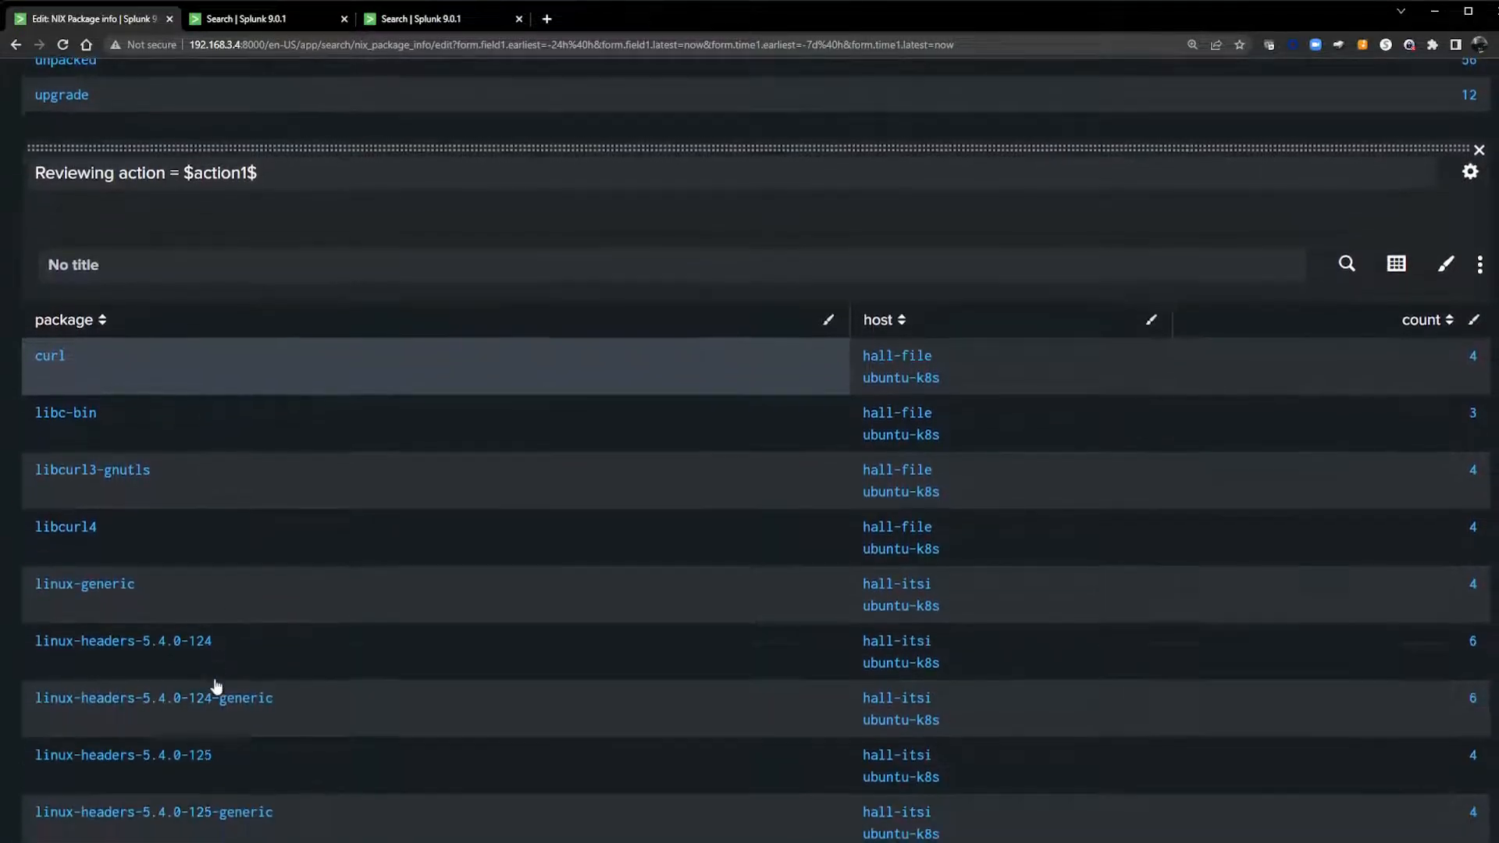
pyautogui.scroll(10, 220, 685)
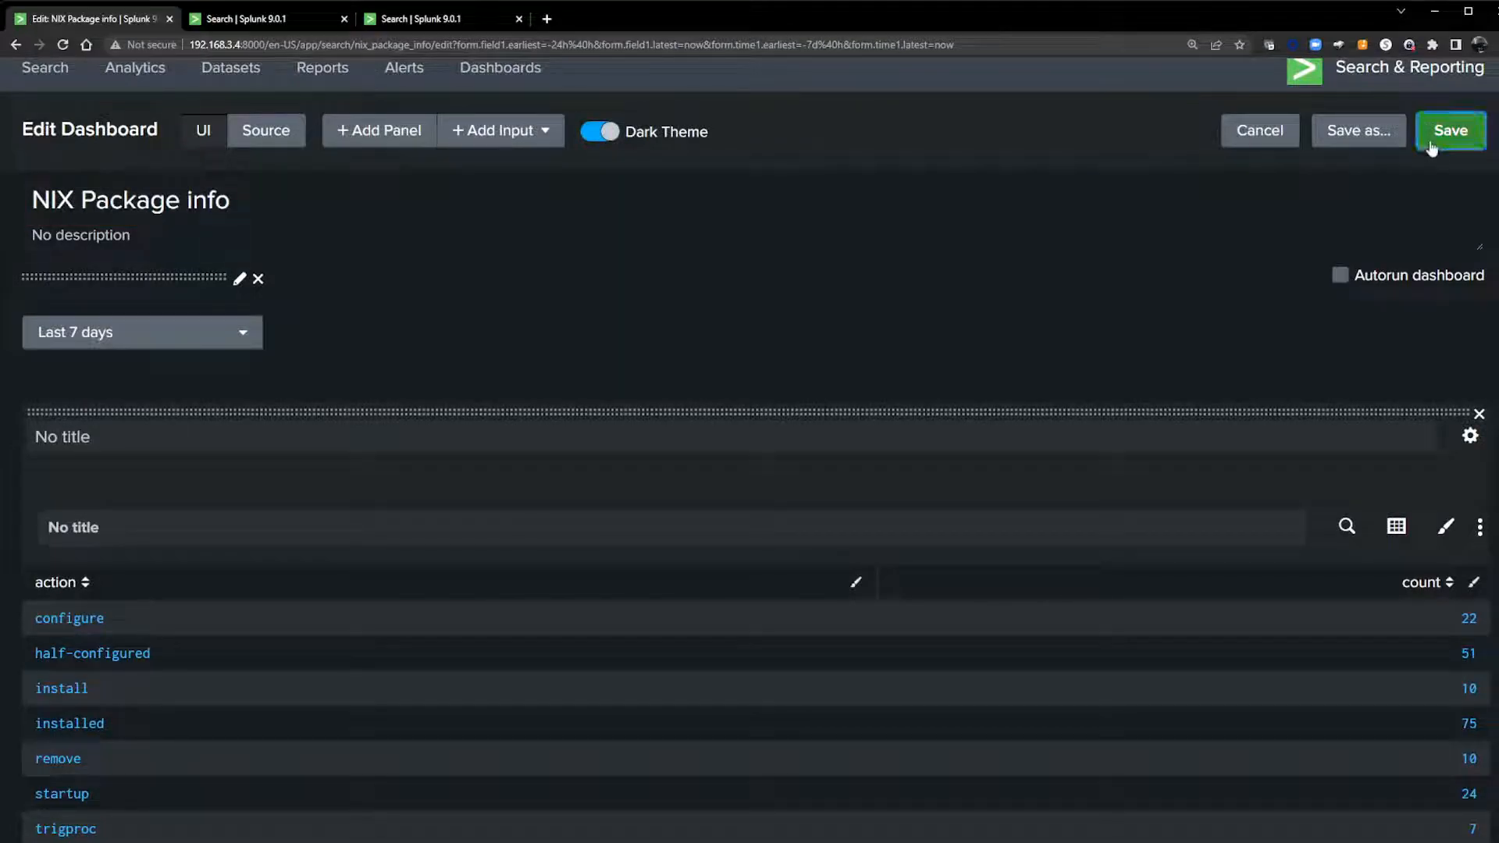
pyautogui.click(1449, 130)
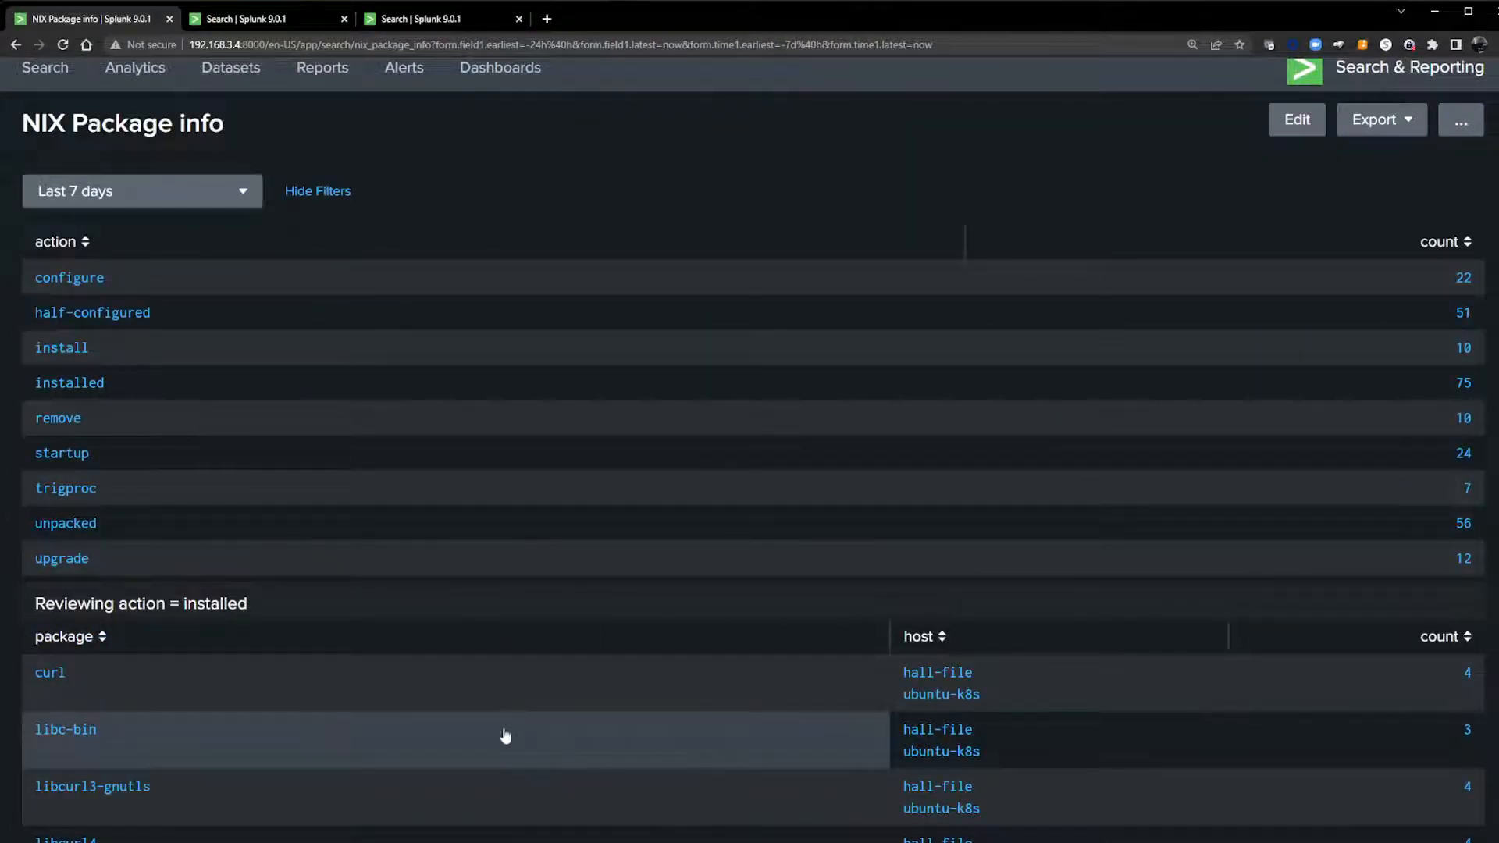
pyautogui.scroll(-6, 505, 736)
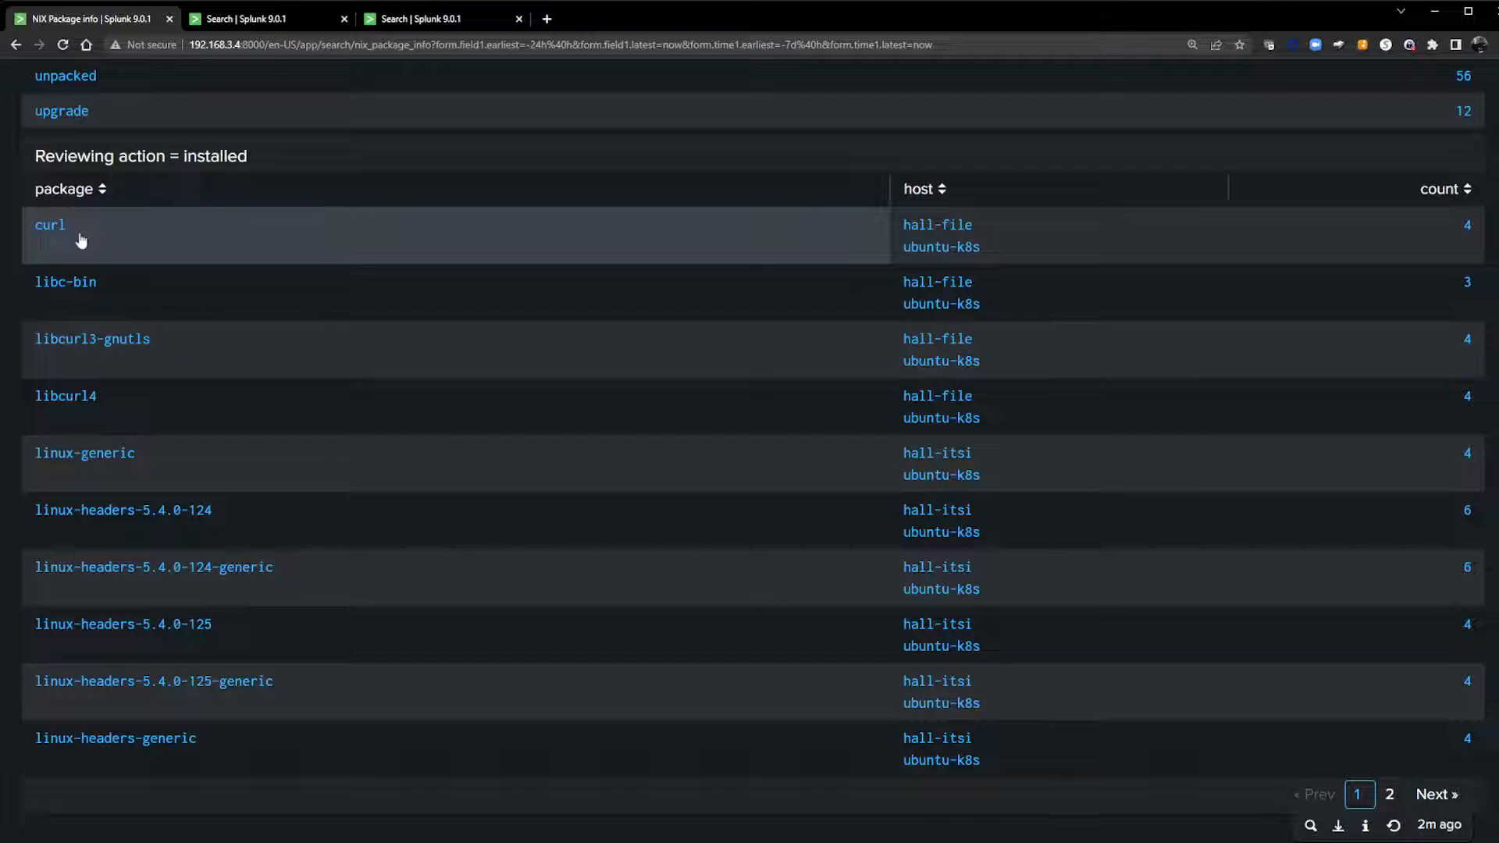
pyautogui.scroll(6, 474, 508)
pyautogui.scroll(-3, 1175, 546)
pyautogui.scroll(3, 1093, 452)
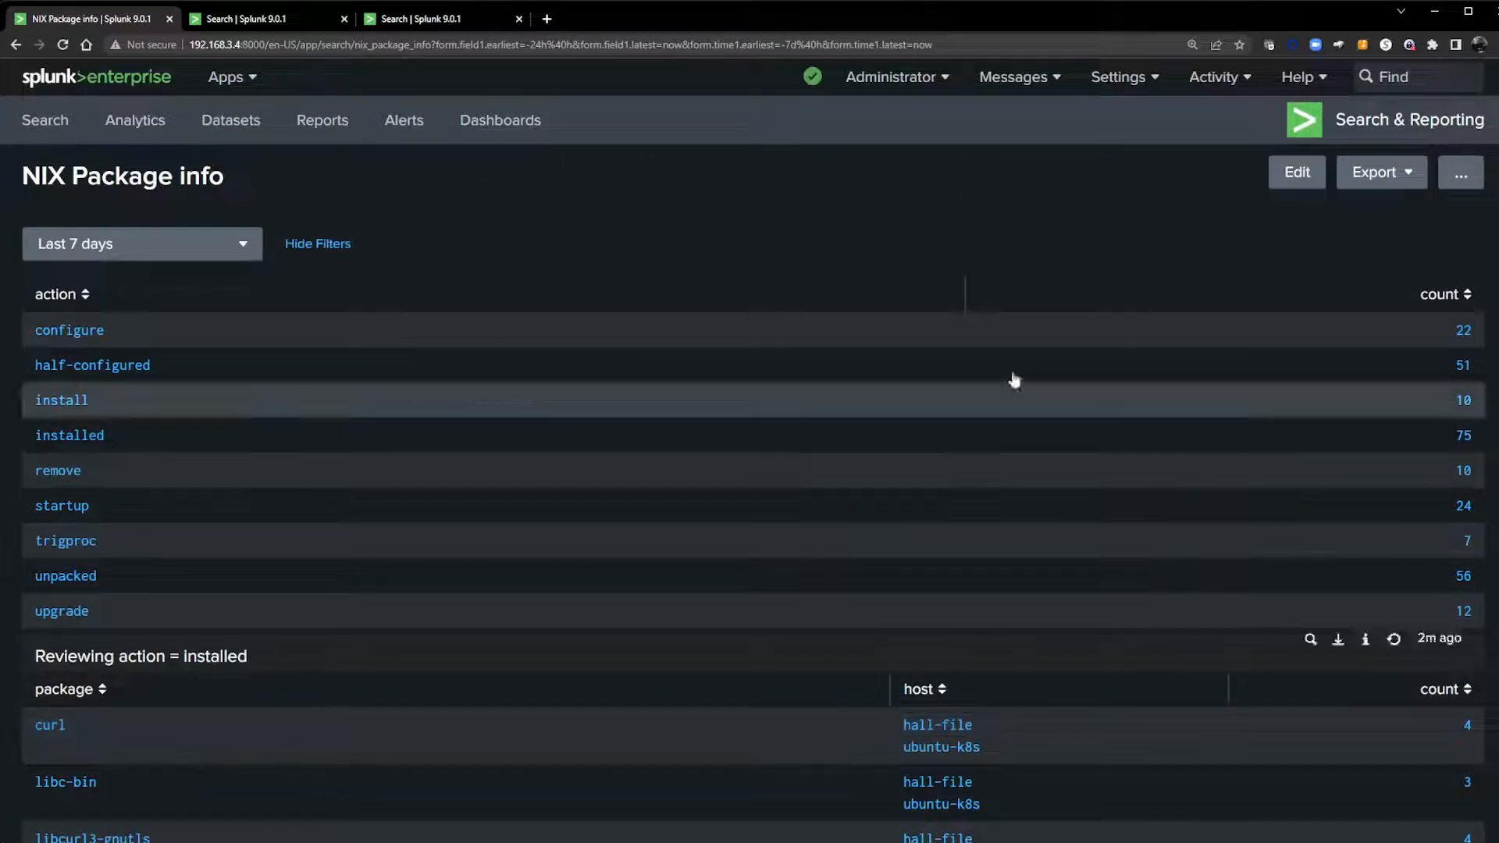
# Step: Reopen the dashboard for editing and copy the base search line index=nix source IN(/var/log/dpkg.log) from the action table's search, leaving that search unedited
pyautogui.click(1297, 173)
pyautogui.scroll(-4, 1000, 572)
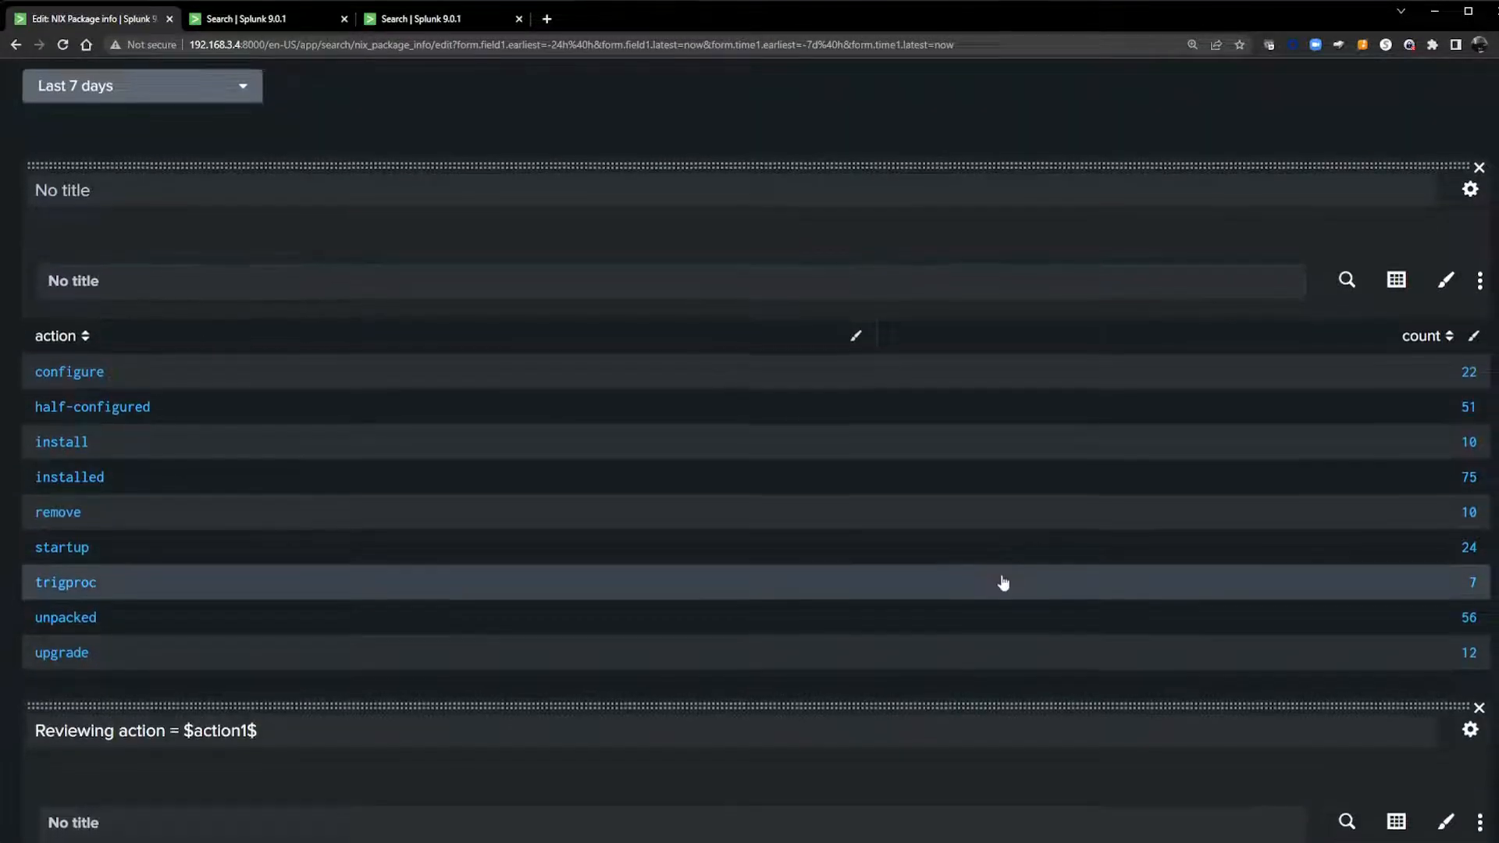
pyautogui.scroll(-3, 1003, 582)
pyautogui.scroll(5, 1017, 578)
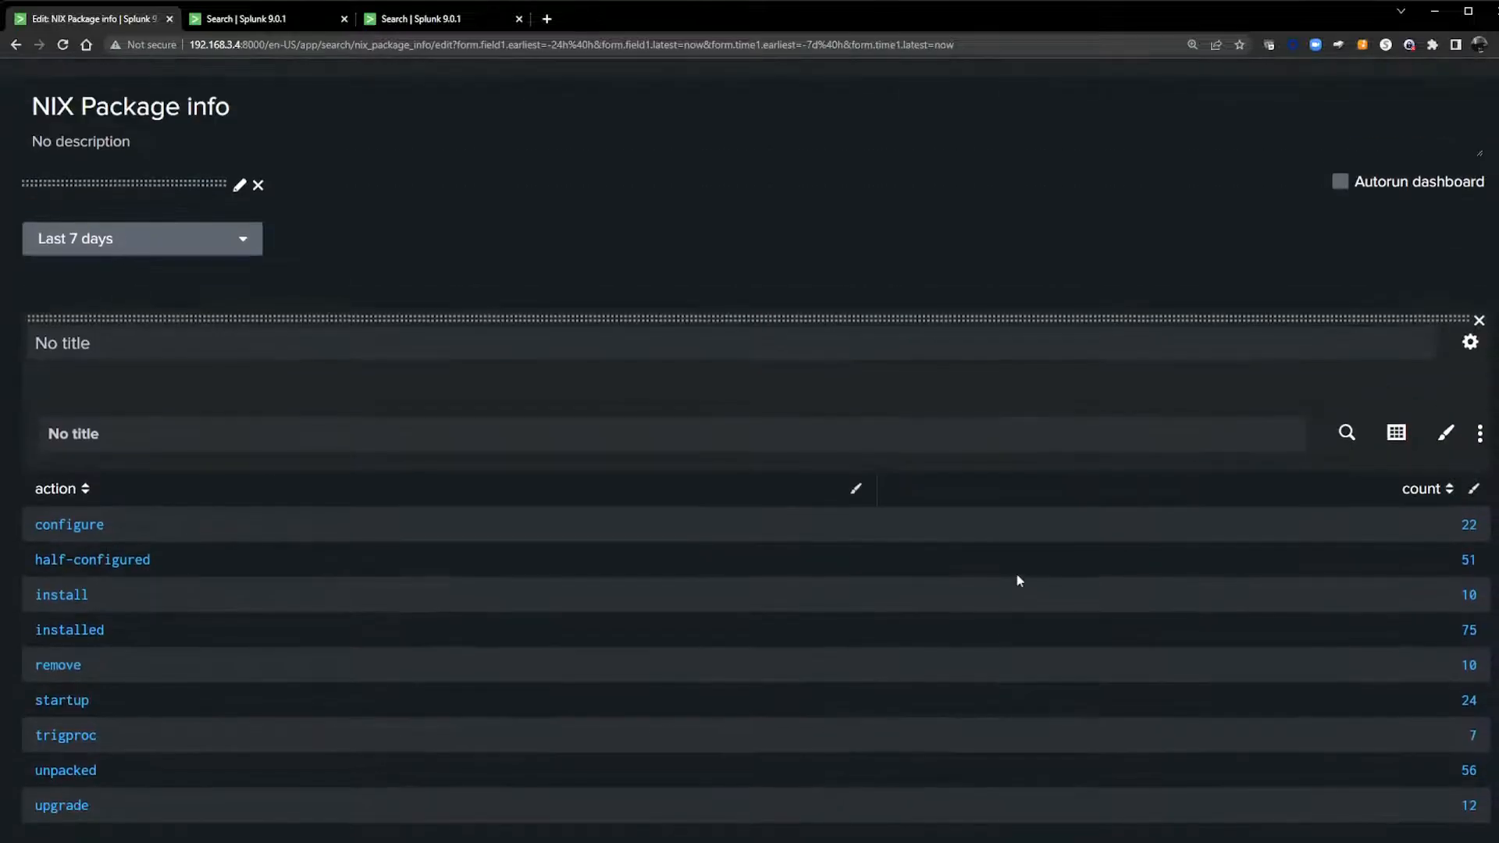
pyautogui.scroll(-2, 1017, 581)
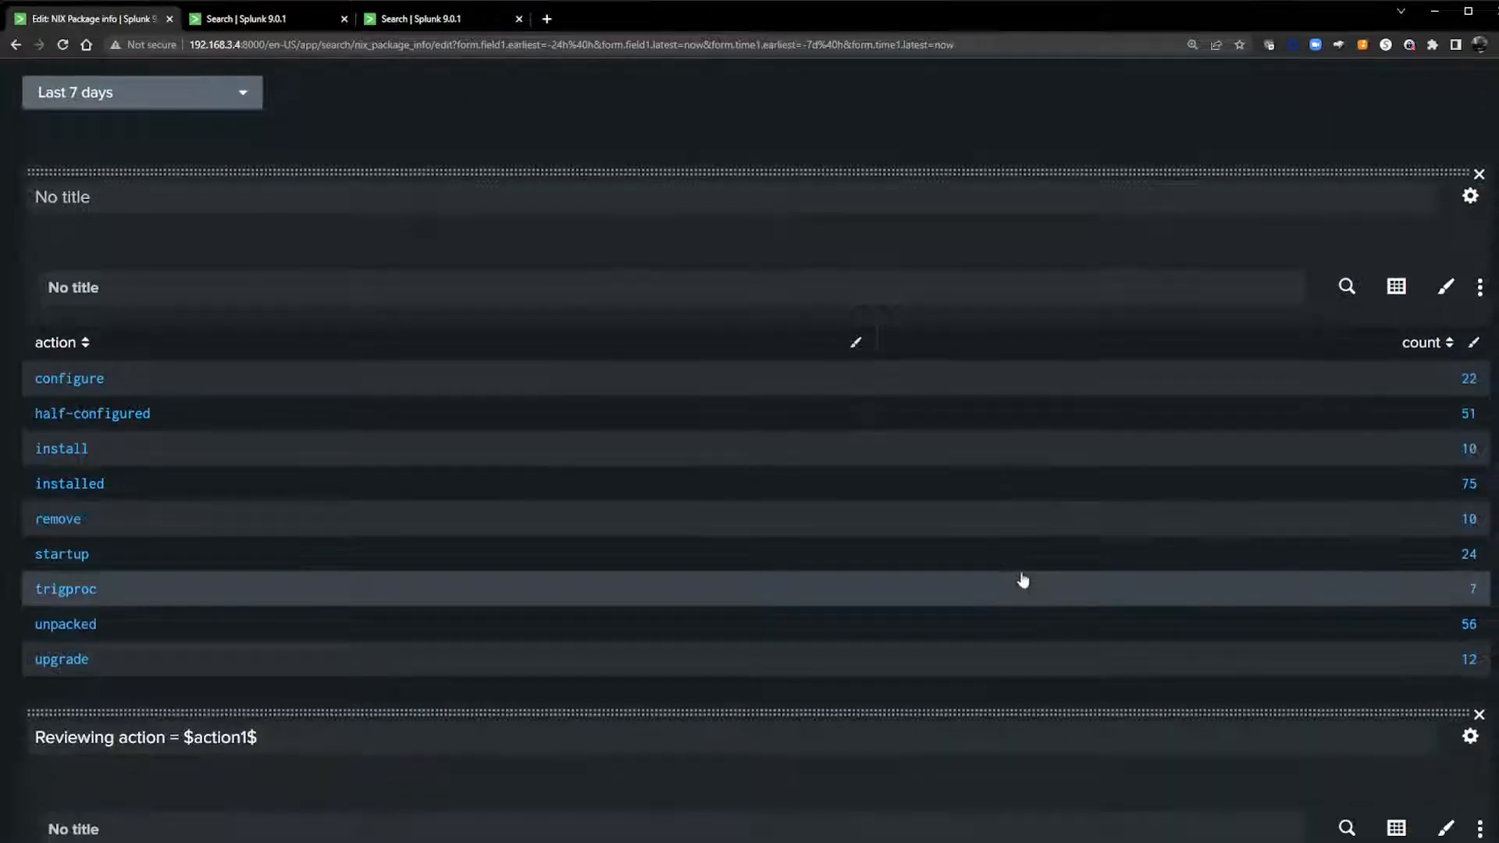
pyautogui.click(1346, 287)
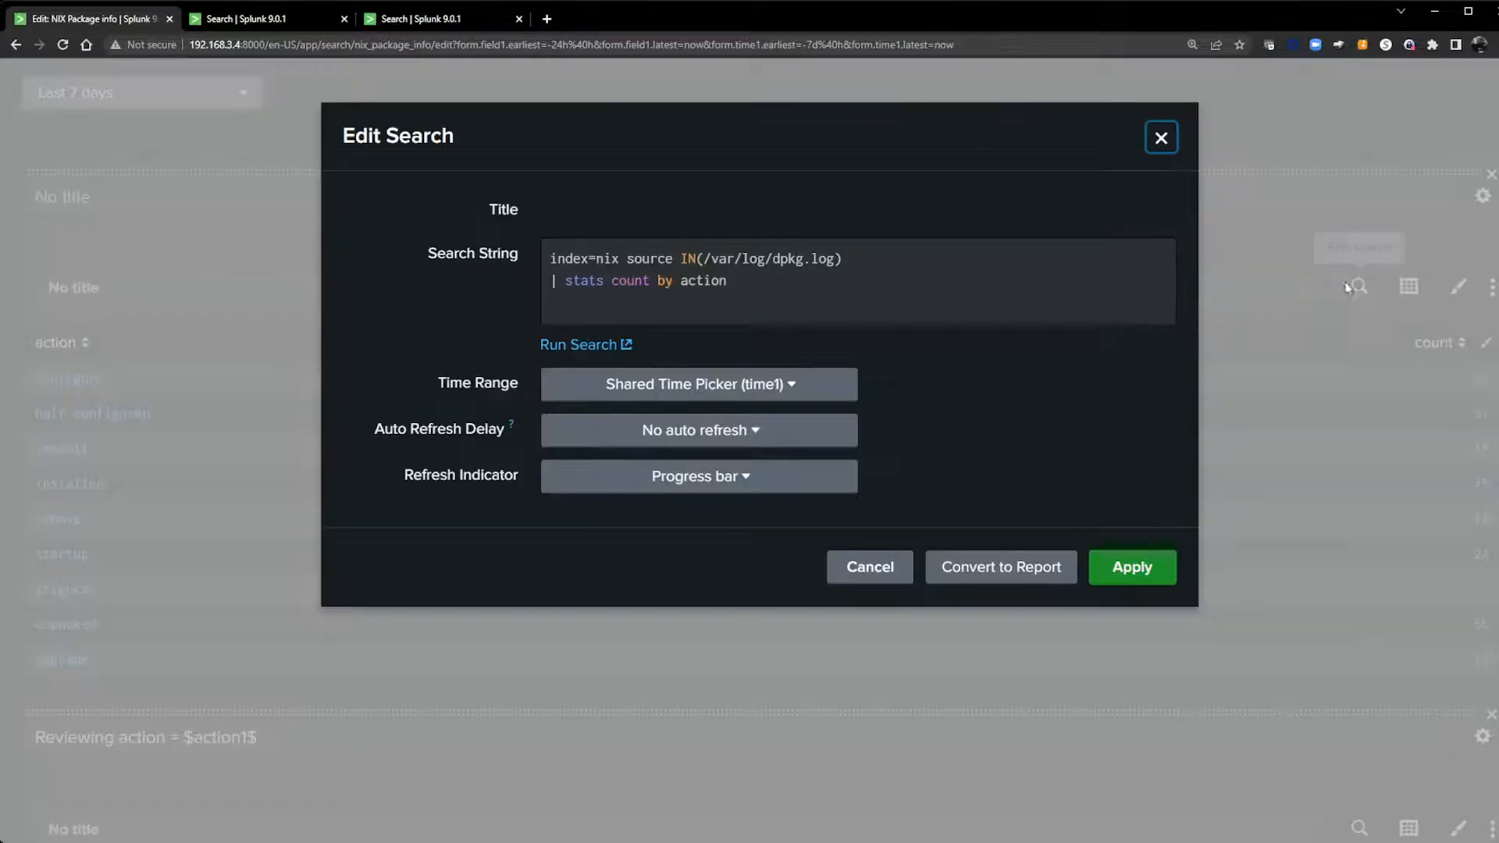
pyautogui.click(752, 281)
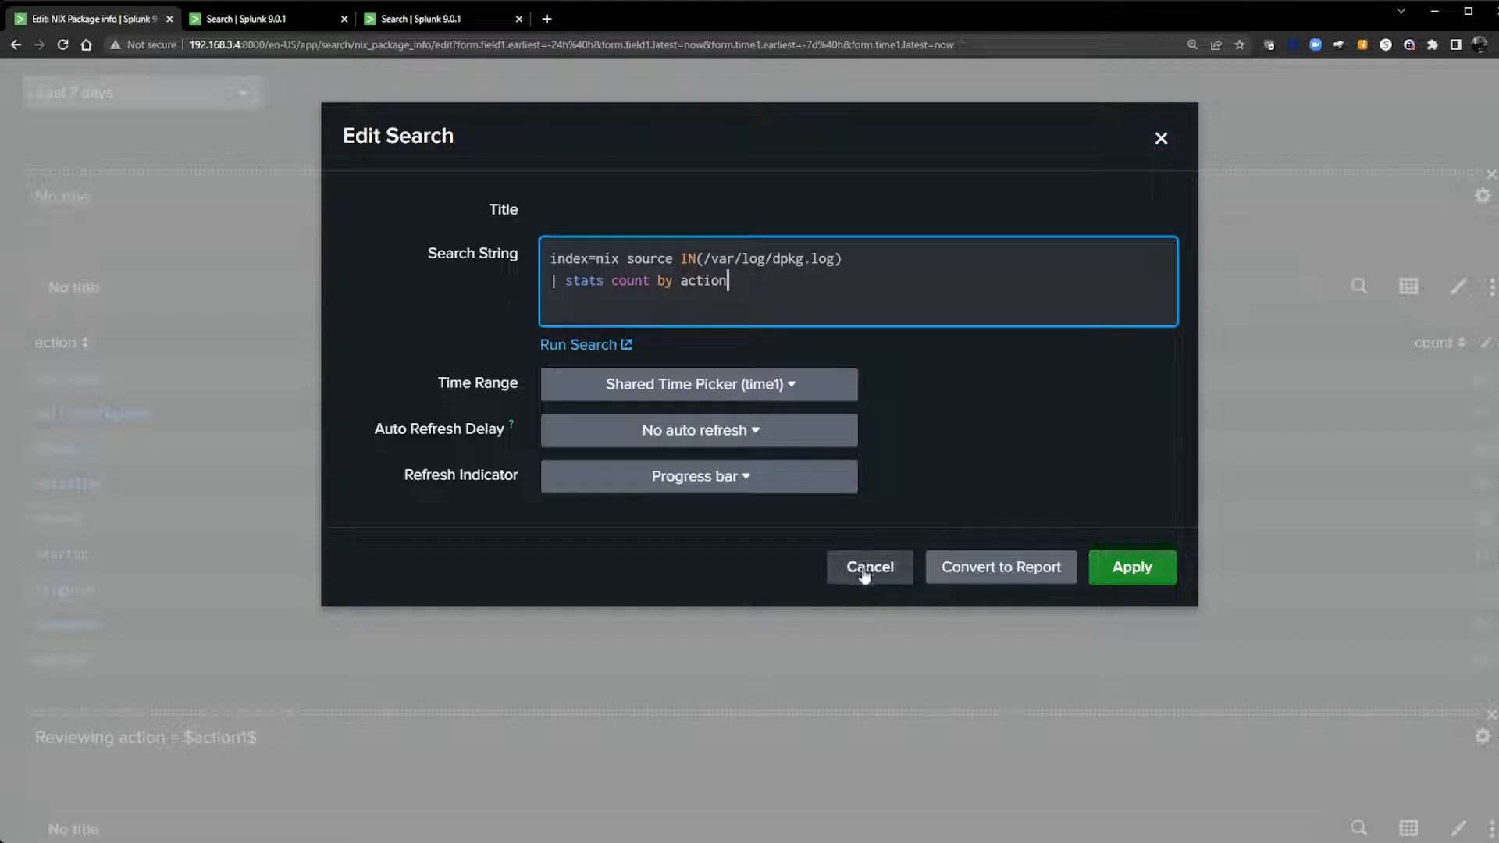
pyautogui.moveTo(852, 259); pyautogui.dragTo(515, 258)
pyautogui.hotkey('ctrl', 'c')
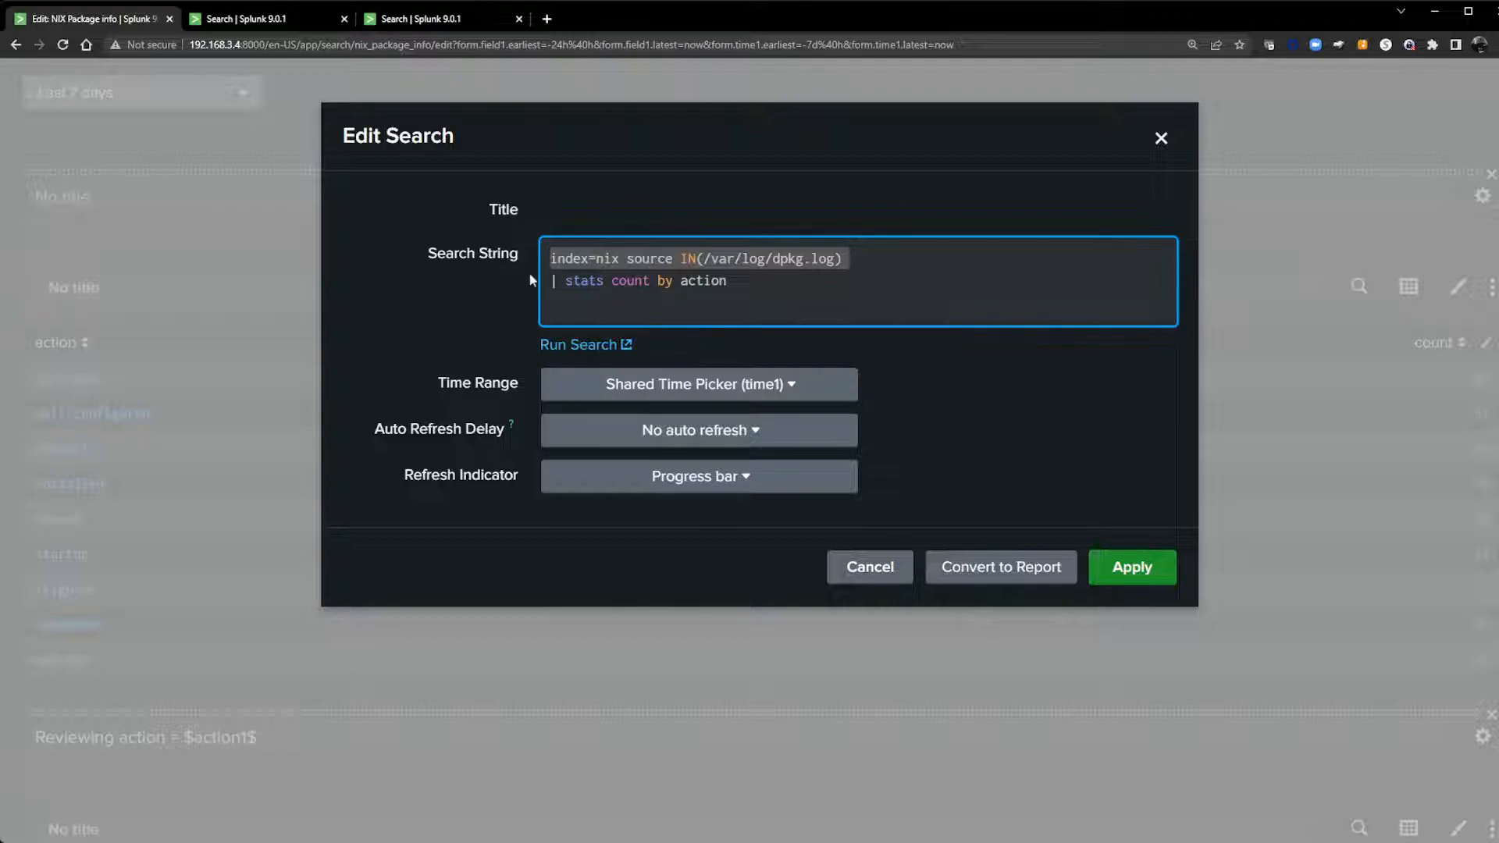
pyautogui.click(863, 568)
# Step: Start a new Events panel on the dashboard with its time range set to Shared Time Picker (time1)
pyautogui.scroll(-8, 492, 592)
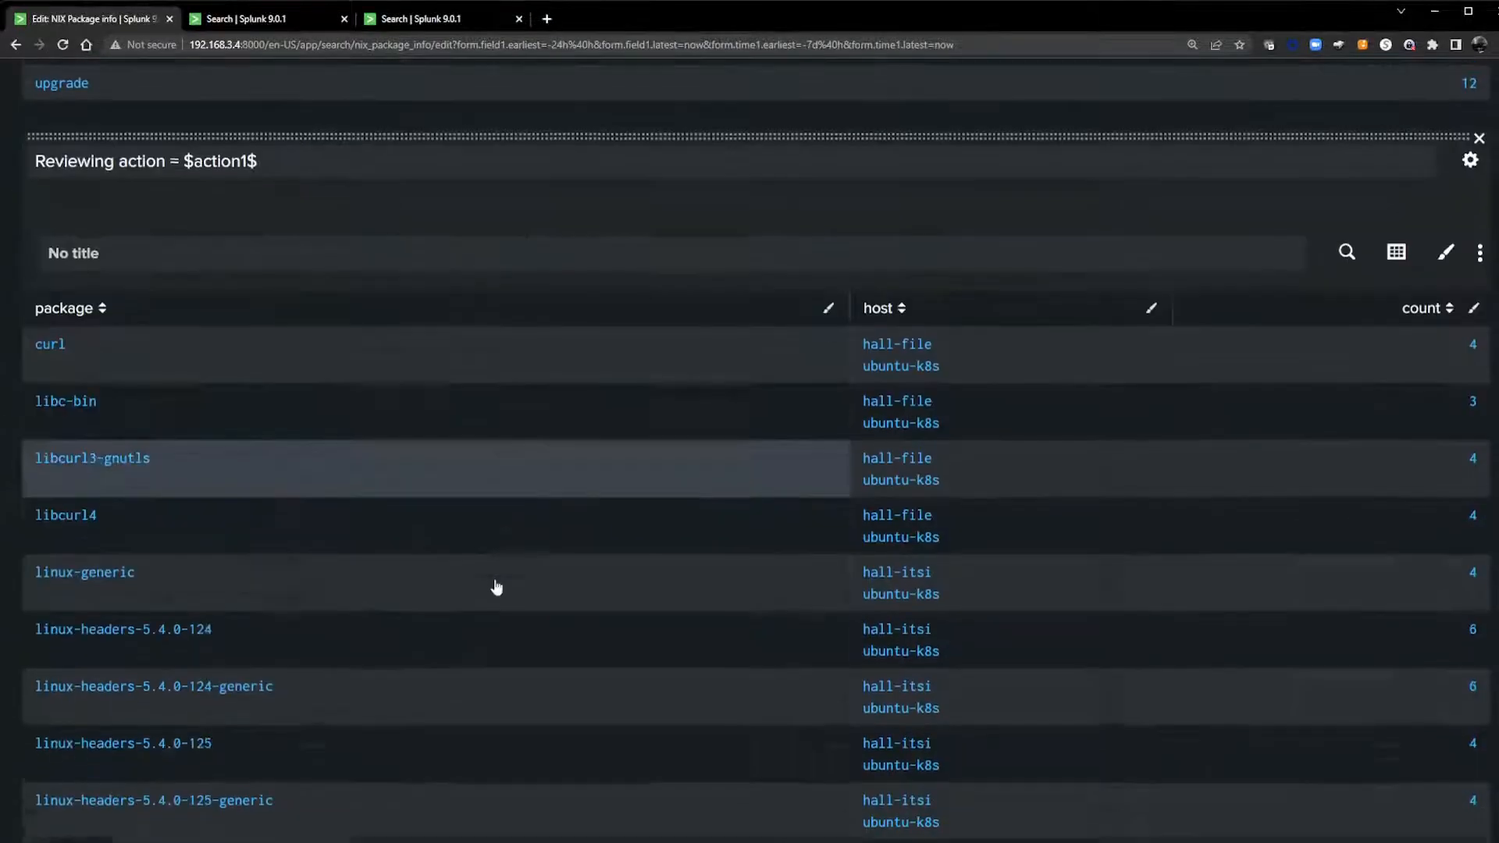
pyautogui.scroll(10, 509, 582)
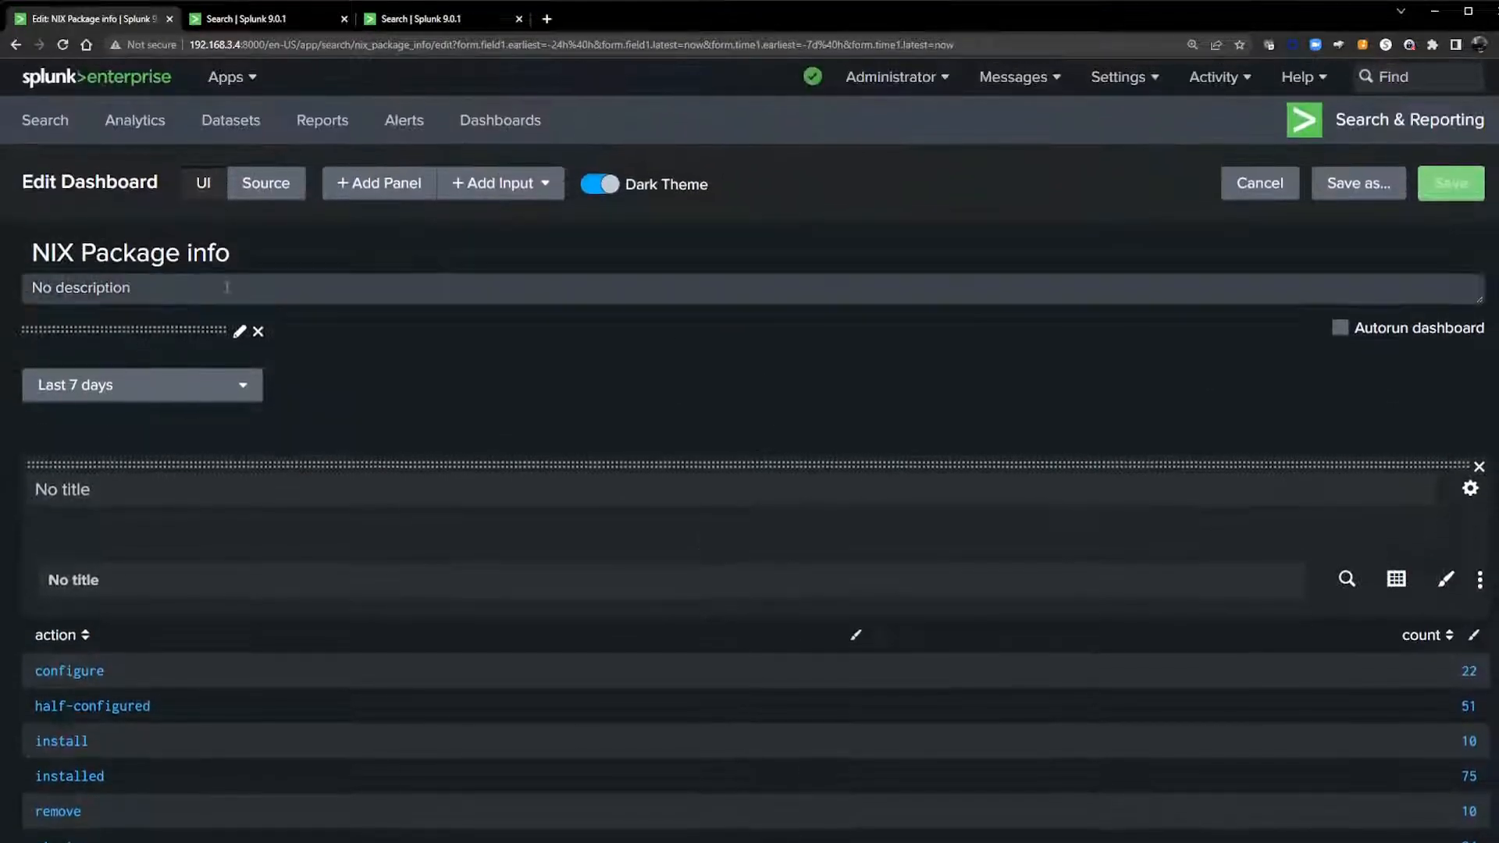
pyautogui.click(380, 187)
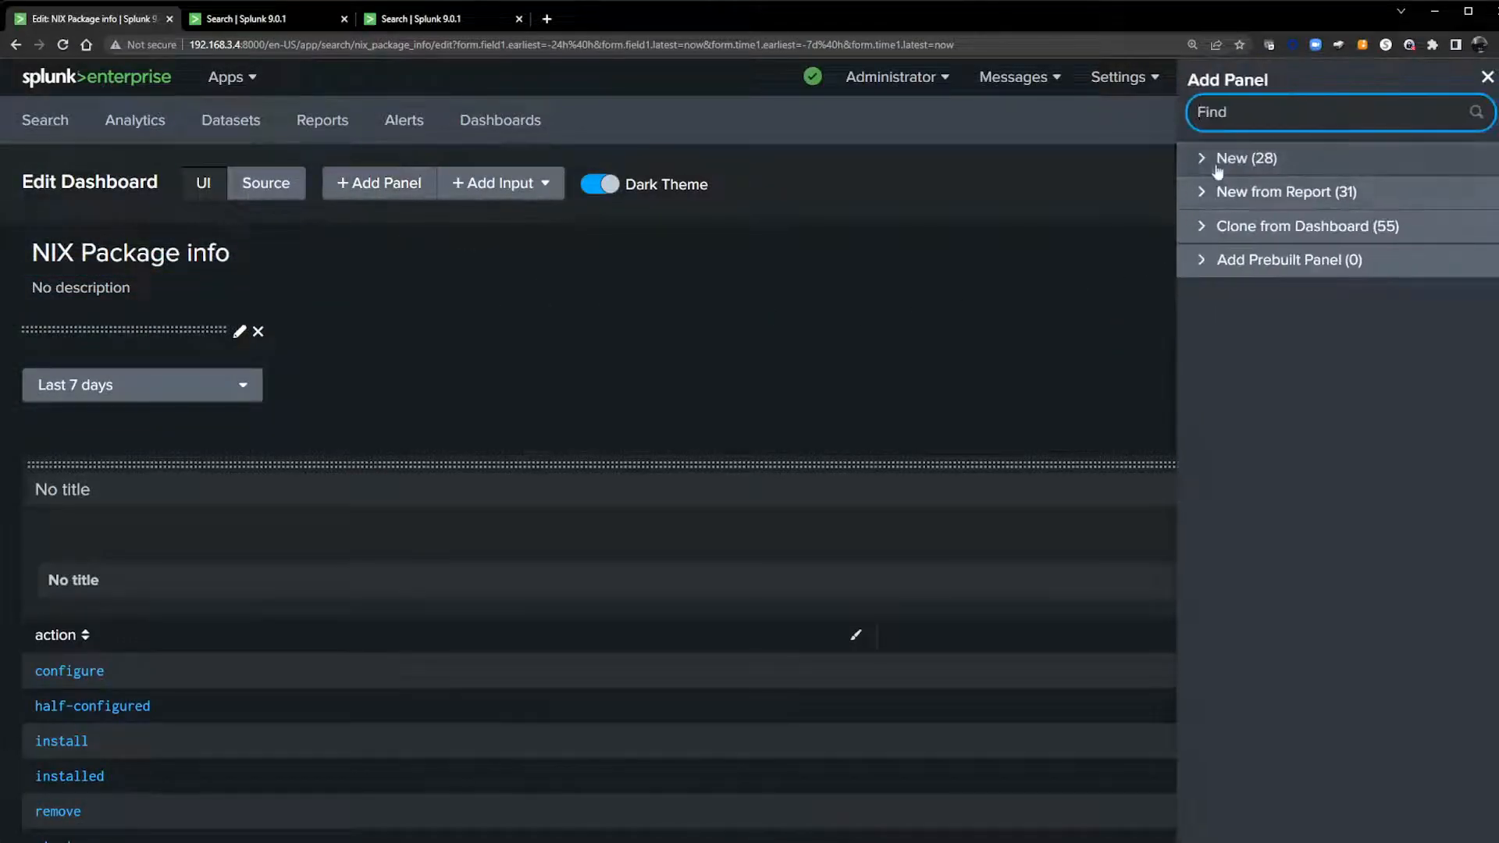
pyautogui.click(1227, 168)
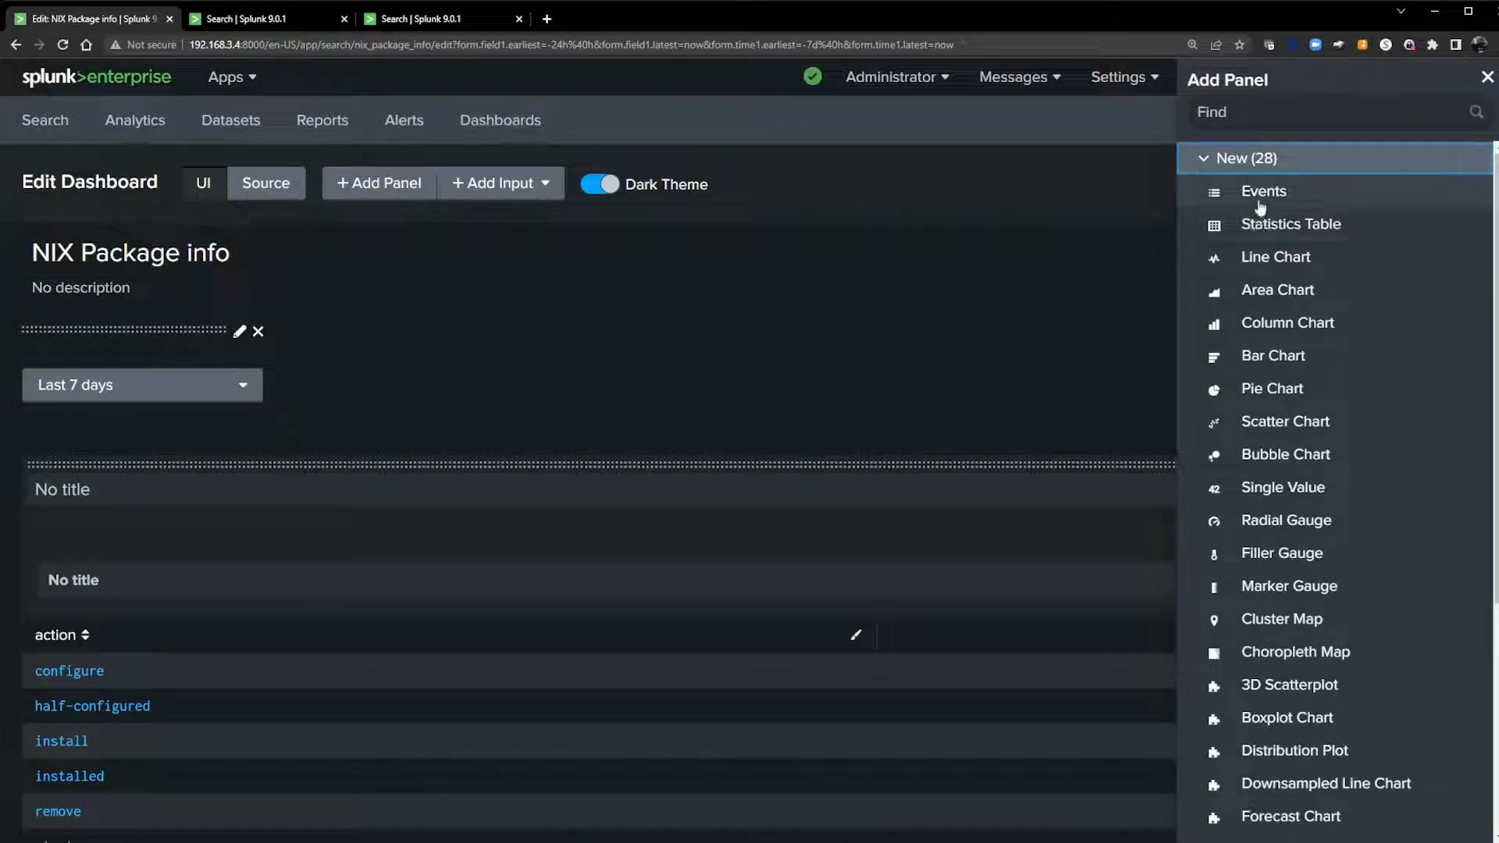
pyautogui.click(1260, 195)
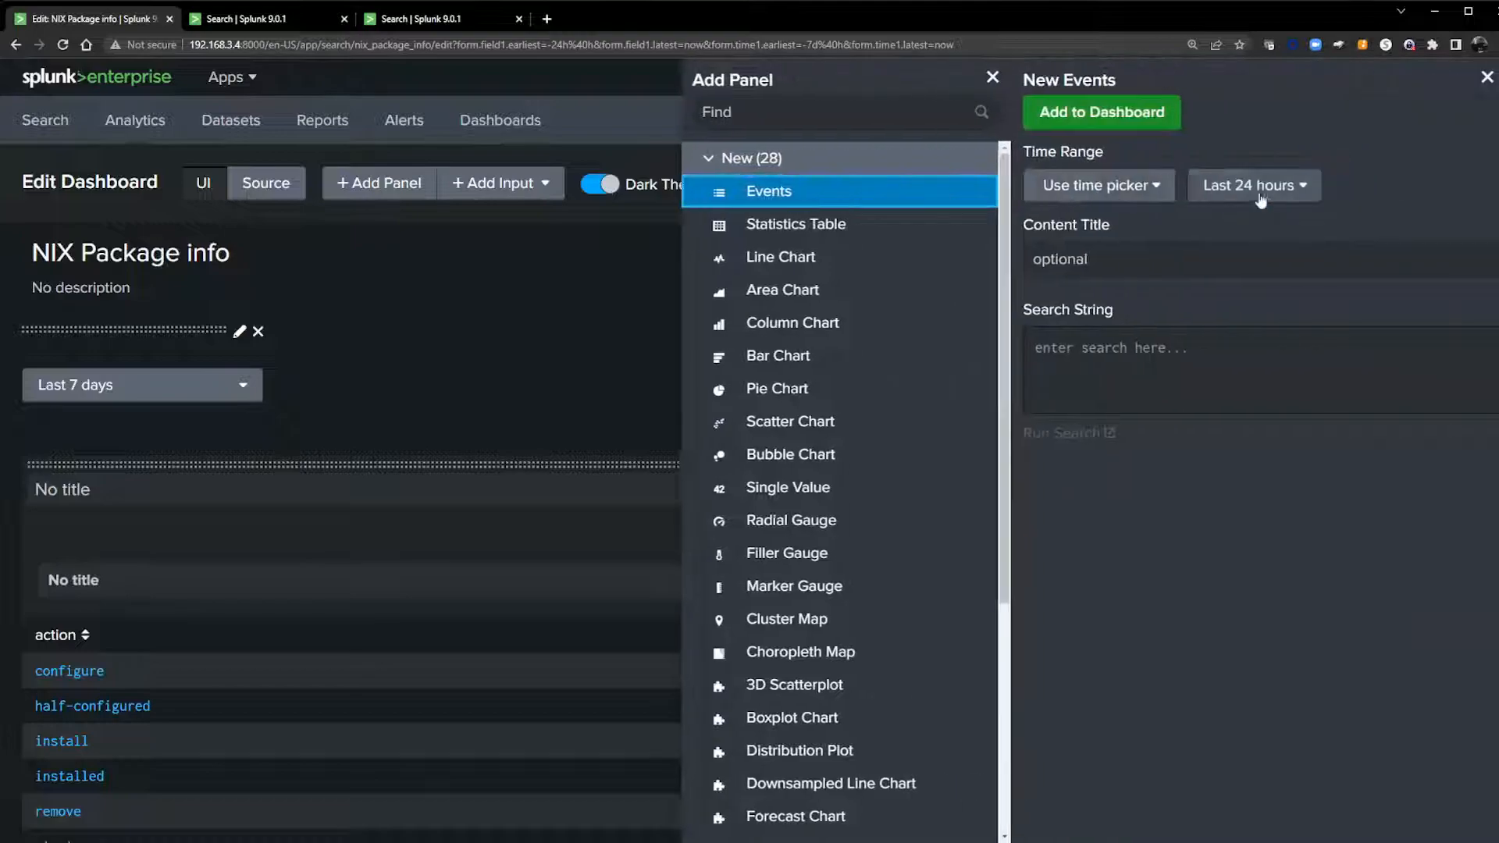
pyautogui.click(1133, 189)
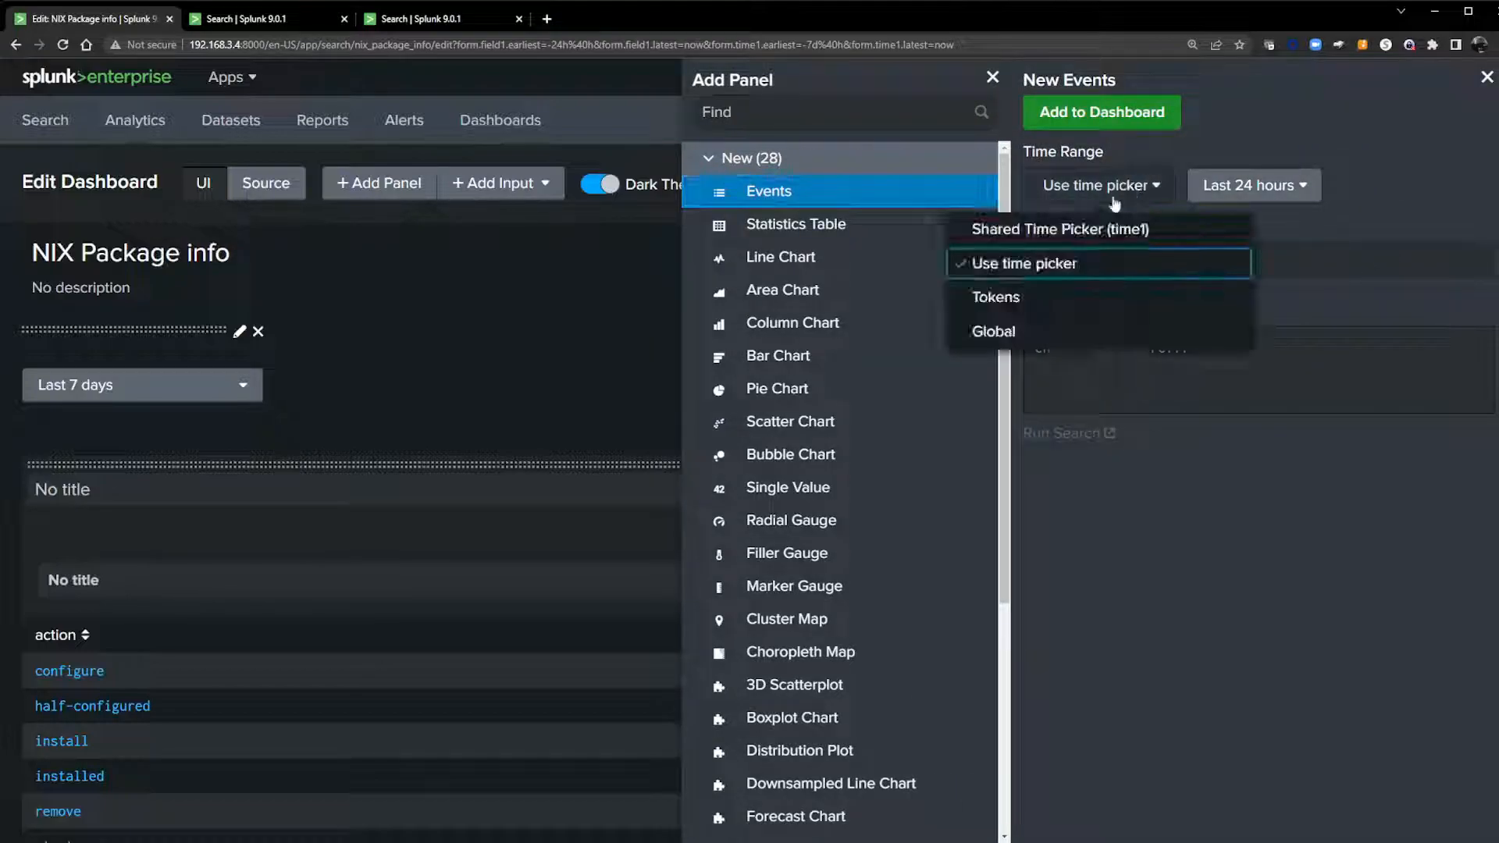
pyautogui.click(1062, 234)
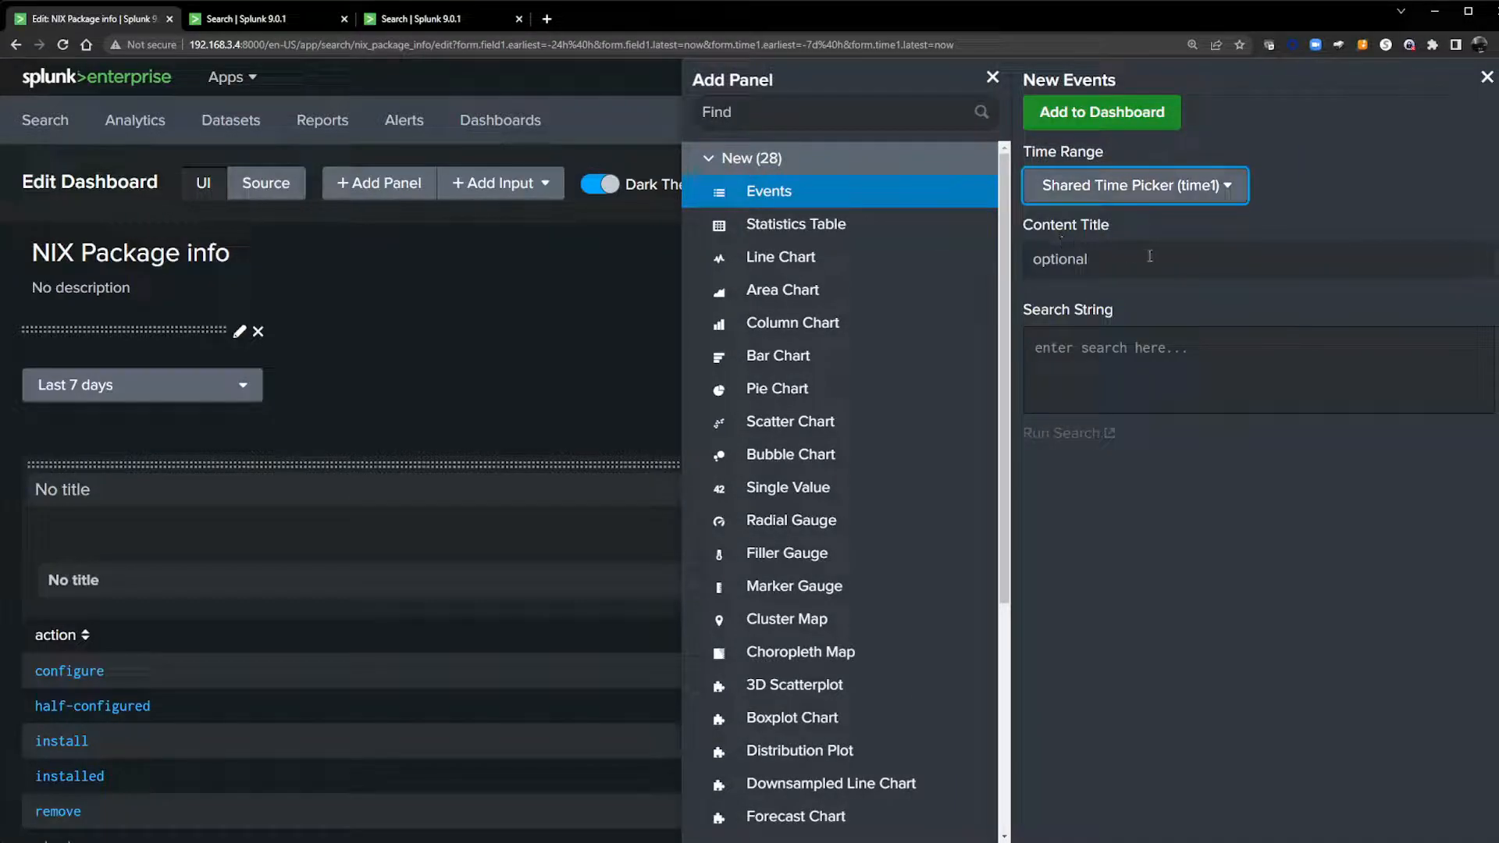
# Step: Set the Events panel's search to index=nix source IN(/var/log/dpkg.log) package="$package1$" and add the panel to the dashboard
pyautogui.click(1185, 355)
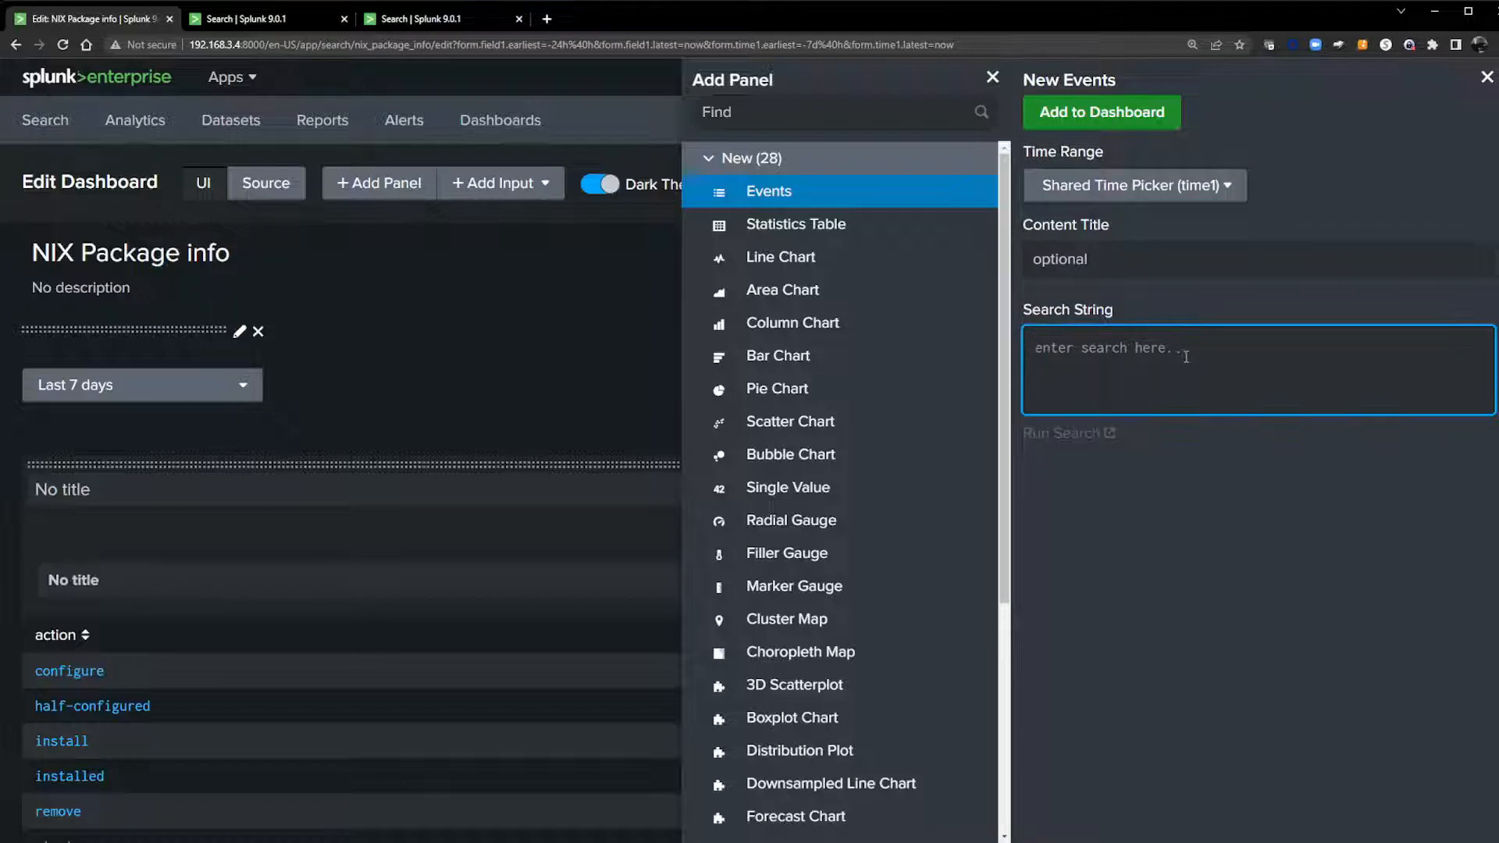
pyautogui.hotkey('ctrl', 'v')
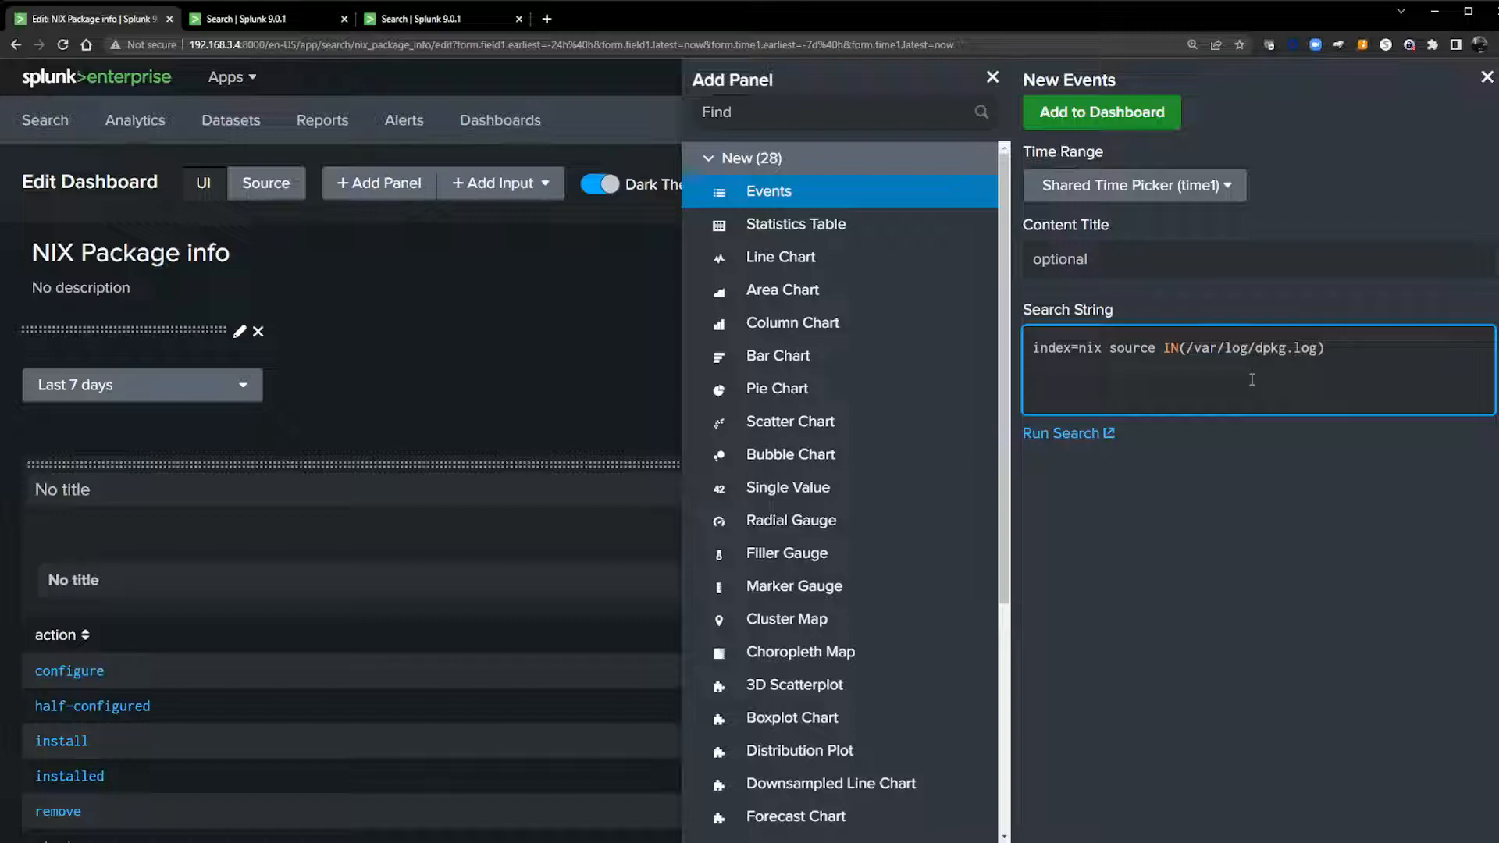
pyautogui.write('package')
pyautogui.write('=')
pyautogui.write('""')
pyautogui.write('$$')
pyautogui.press('Left')
pyautogui.write('package1')
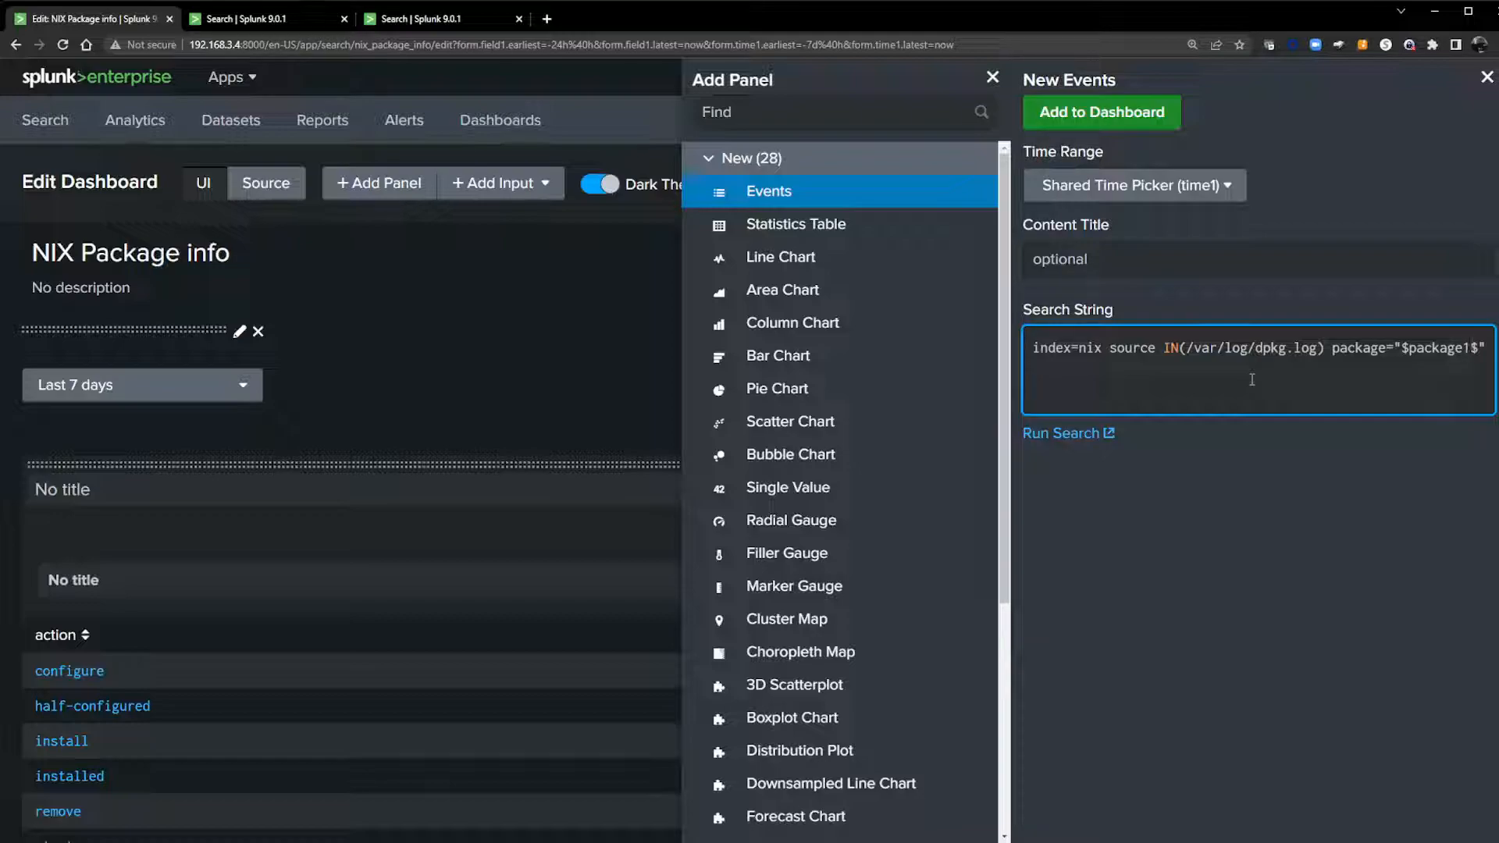
pyautogui.click(1114, 117)
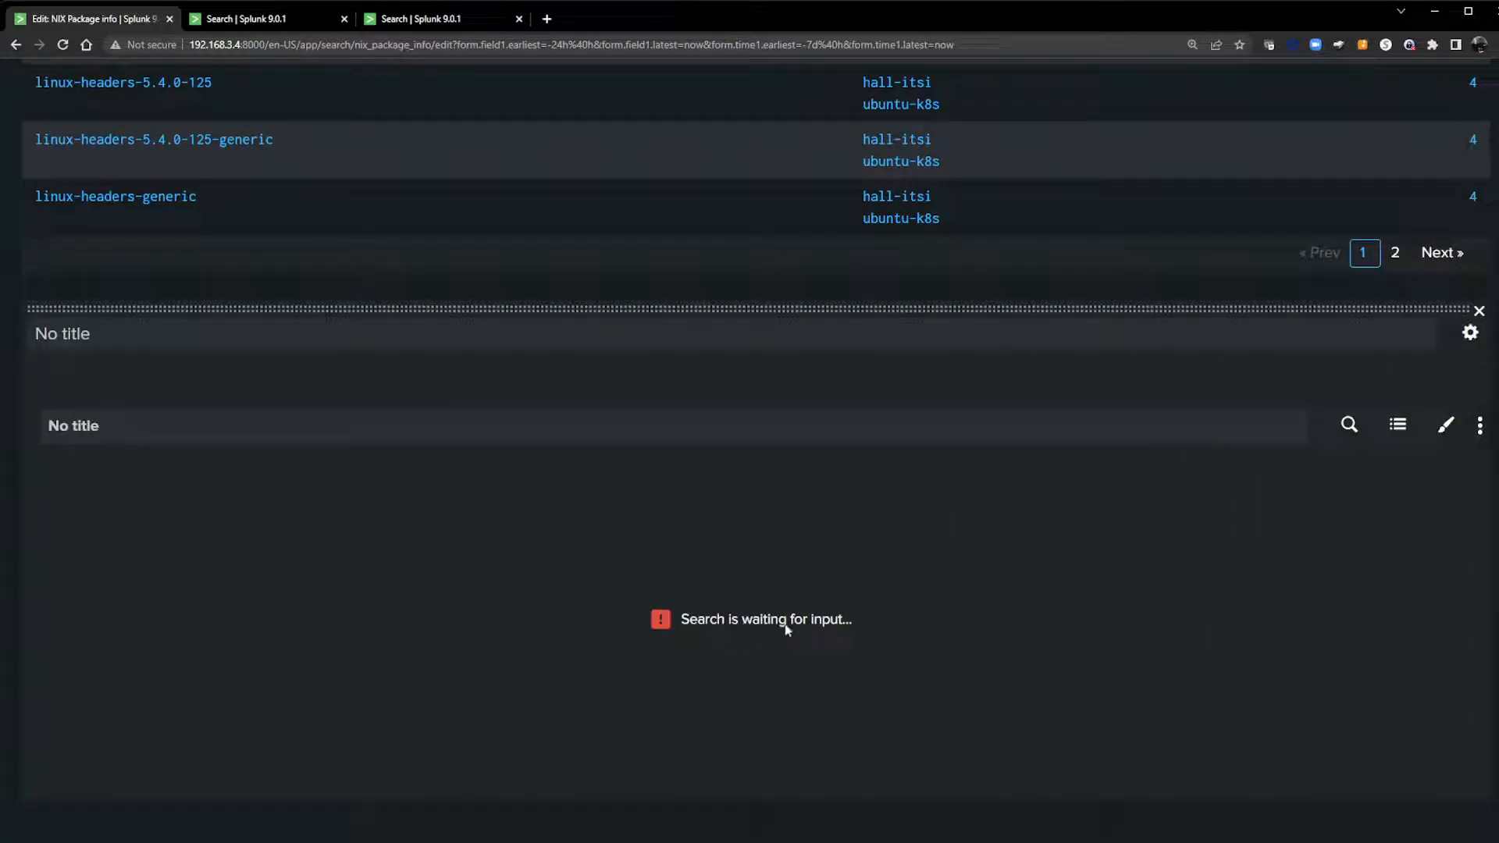
# Step: Choose curl in the package table and examine its log events in the new Events panel
pyautogui.scroll(7, 824, 624)
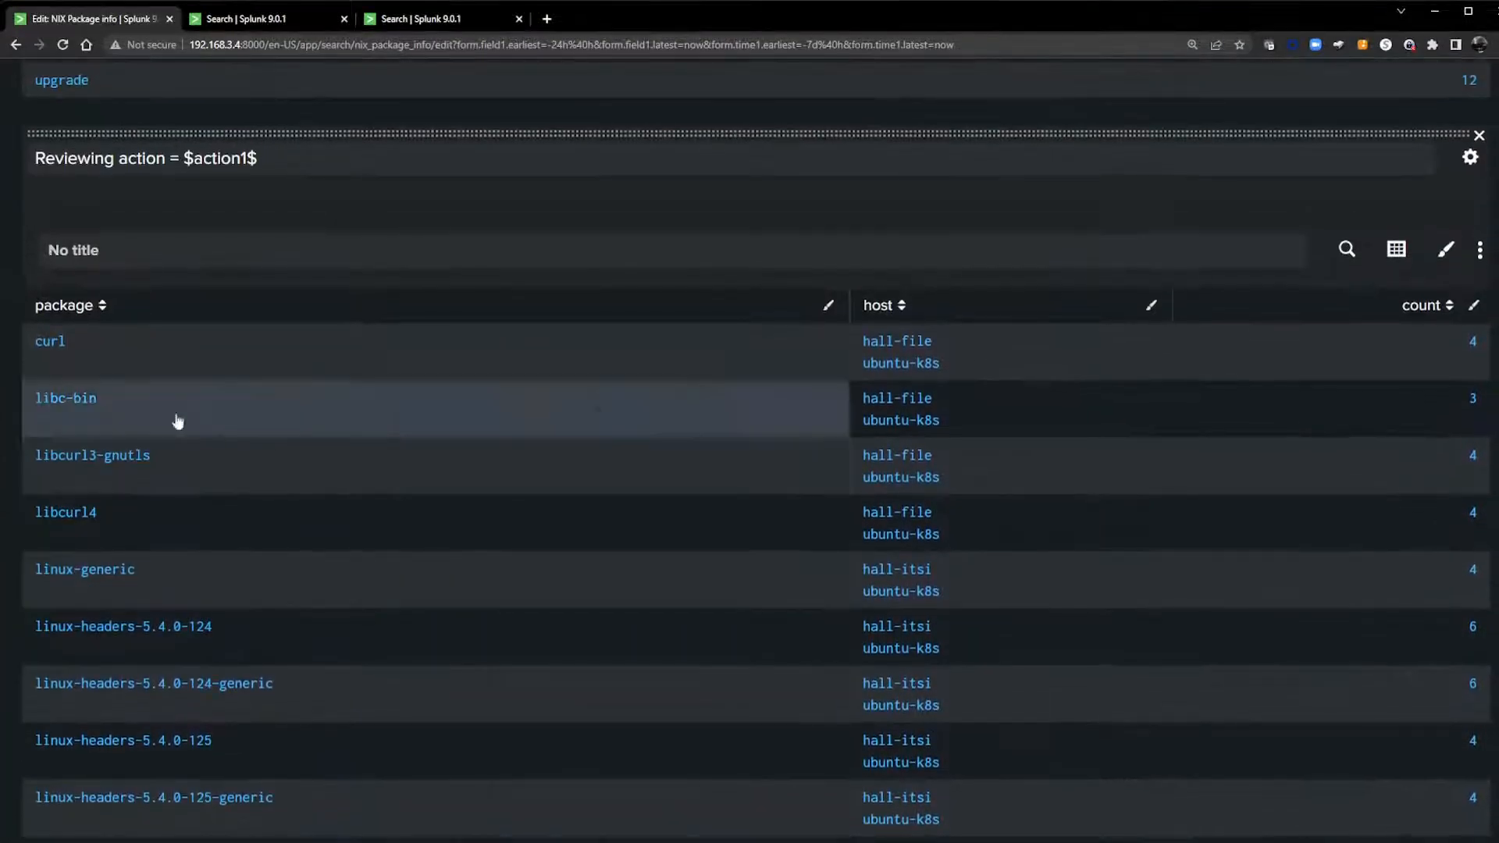
pyautogui.scroll(-6, 534, 631)
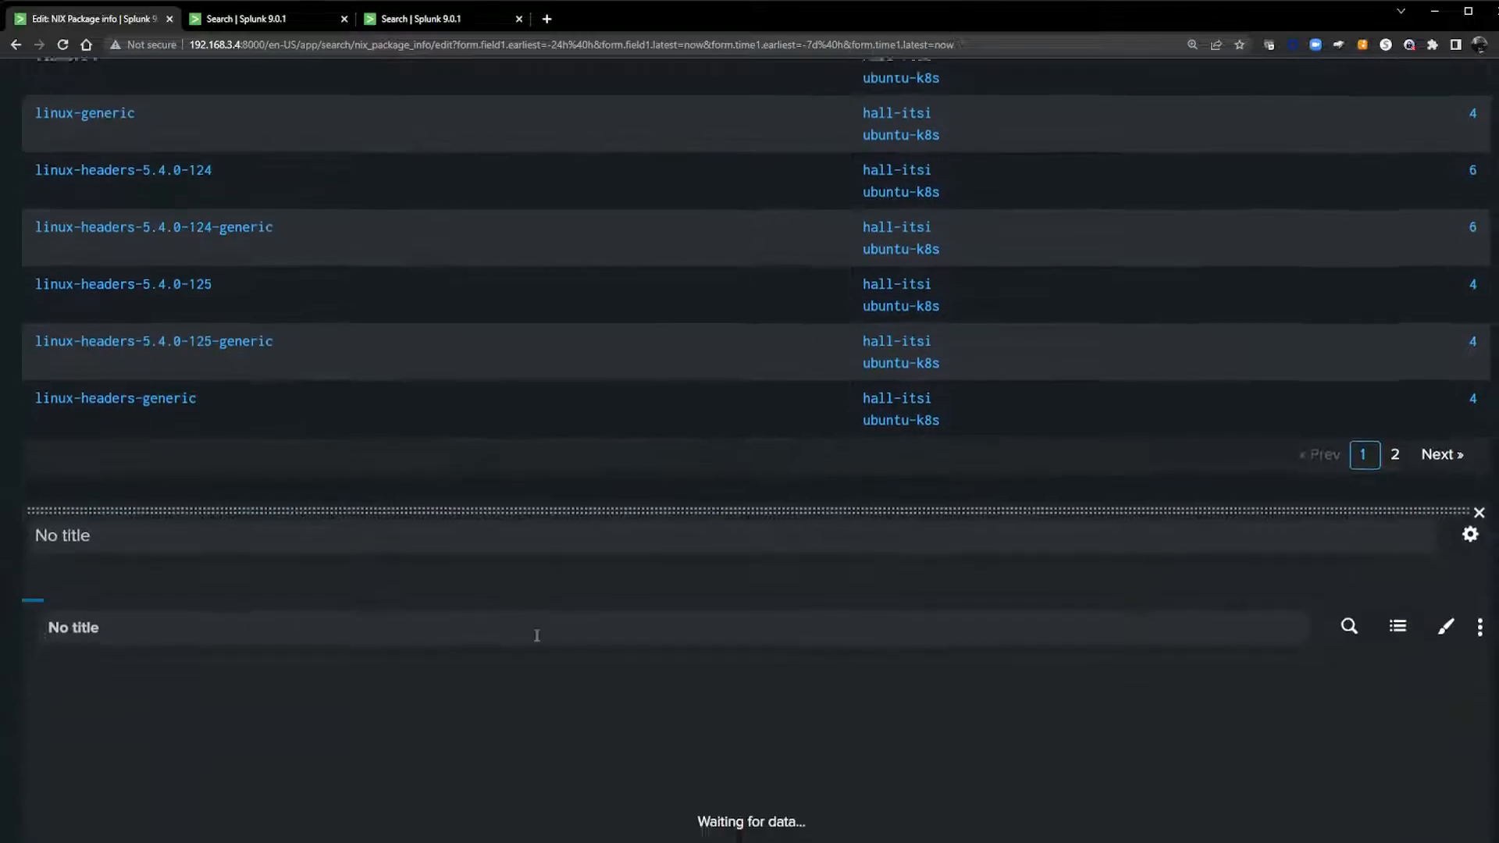
pyautogui.scroll(-3, 534, 632)
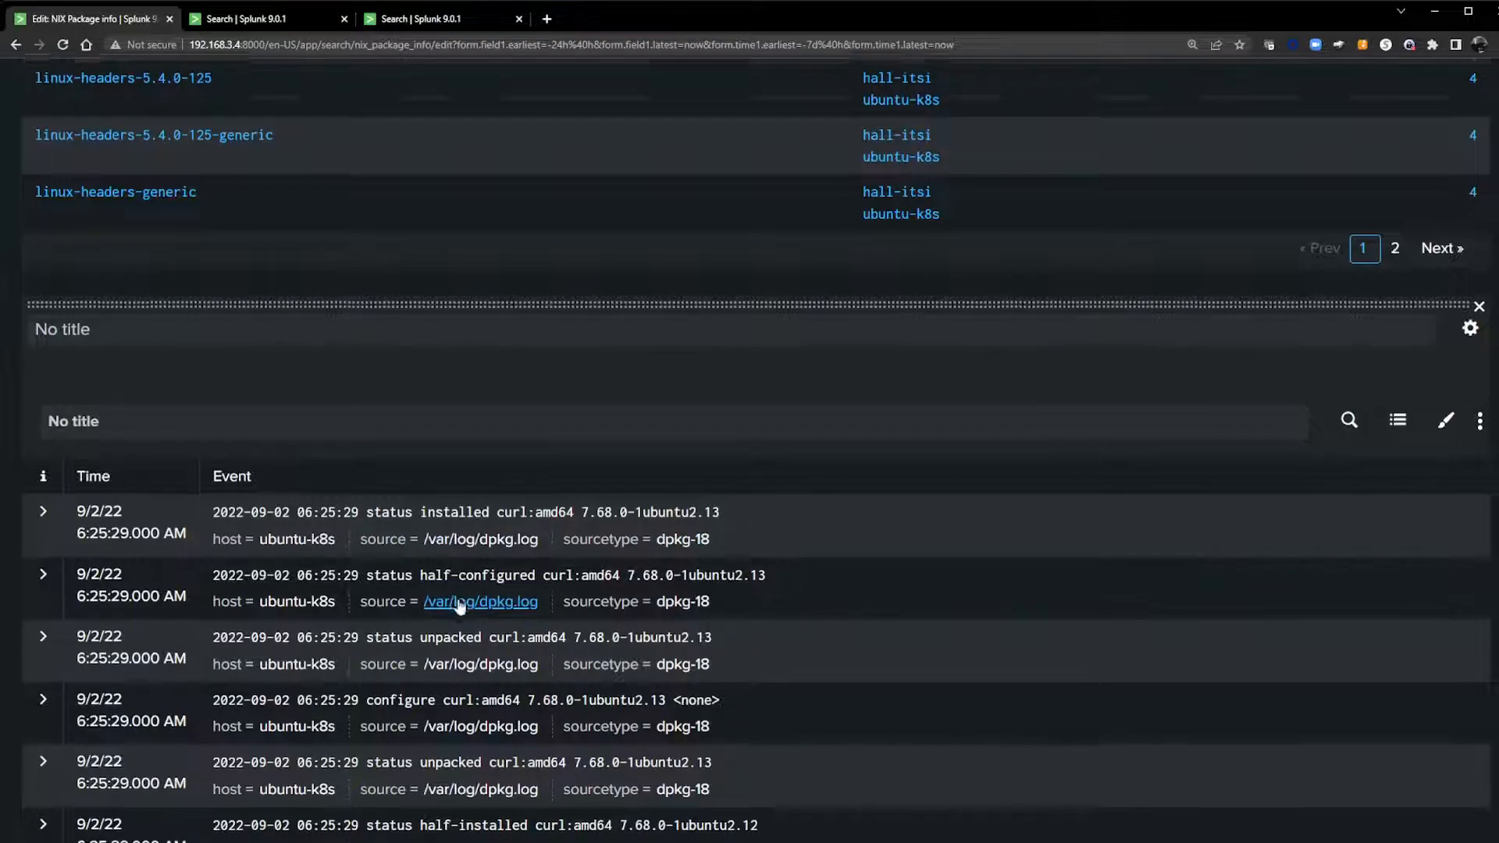
pyautogui.scroll(-1, 472, 469)
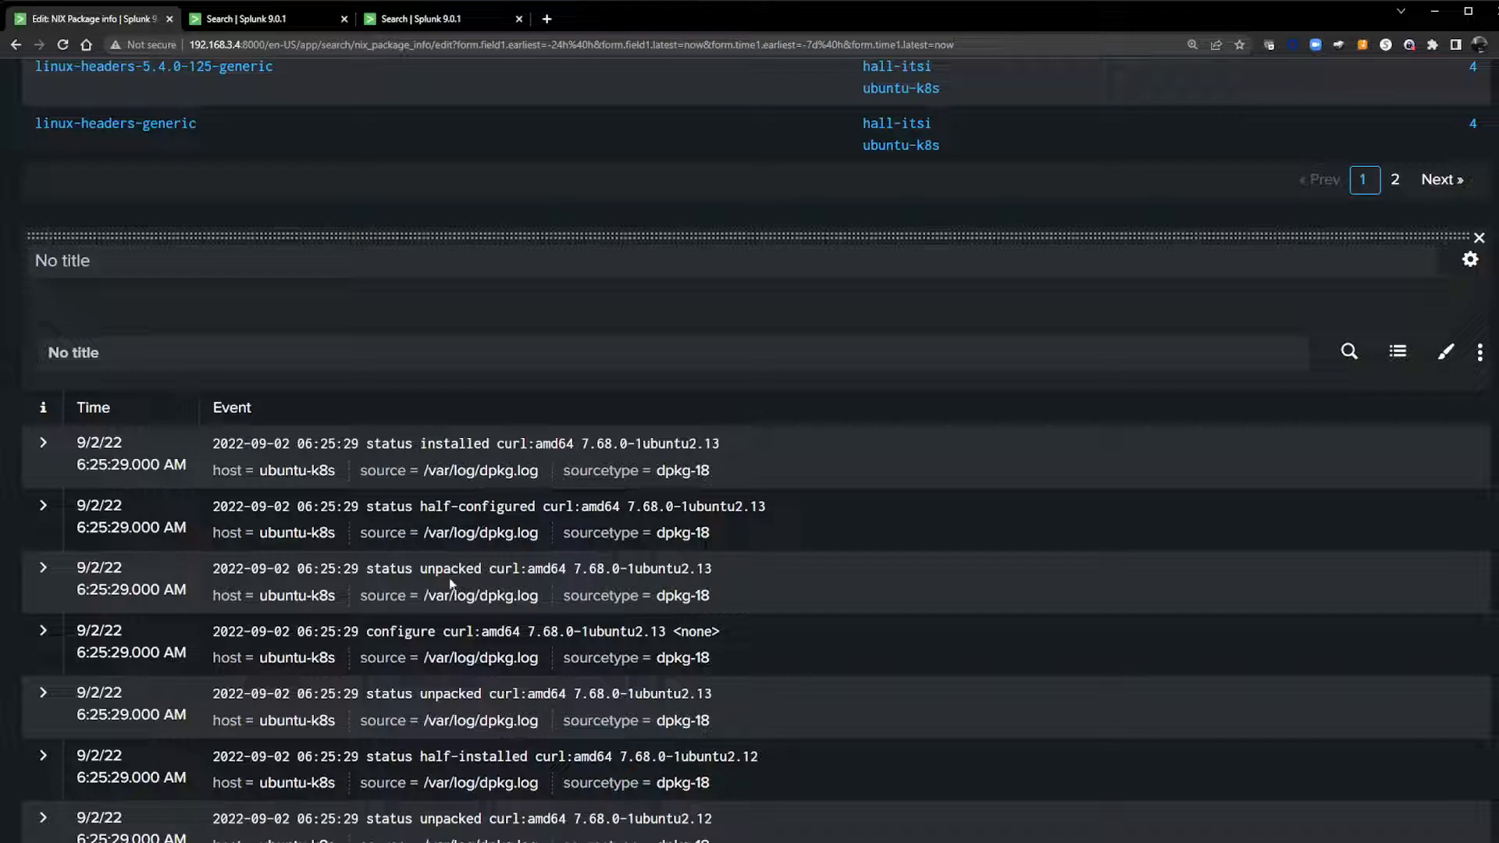
pyautogui.scroll(-2, 448, 577)
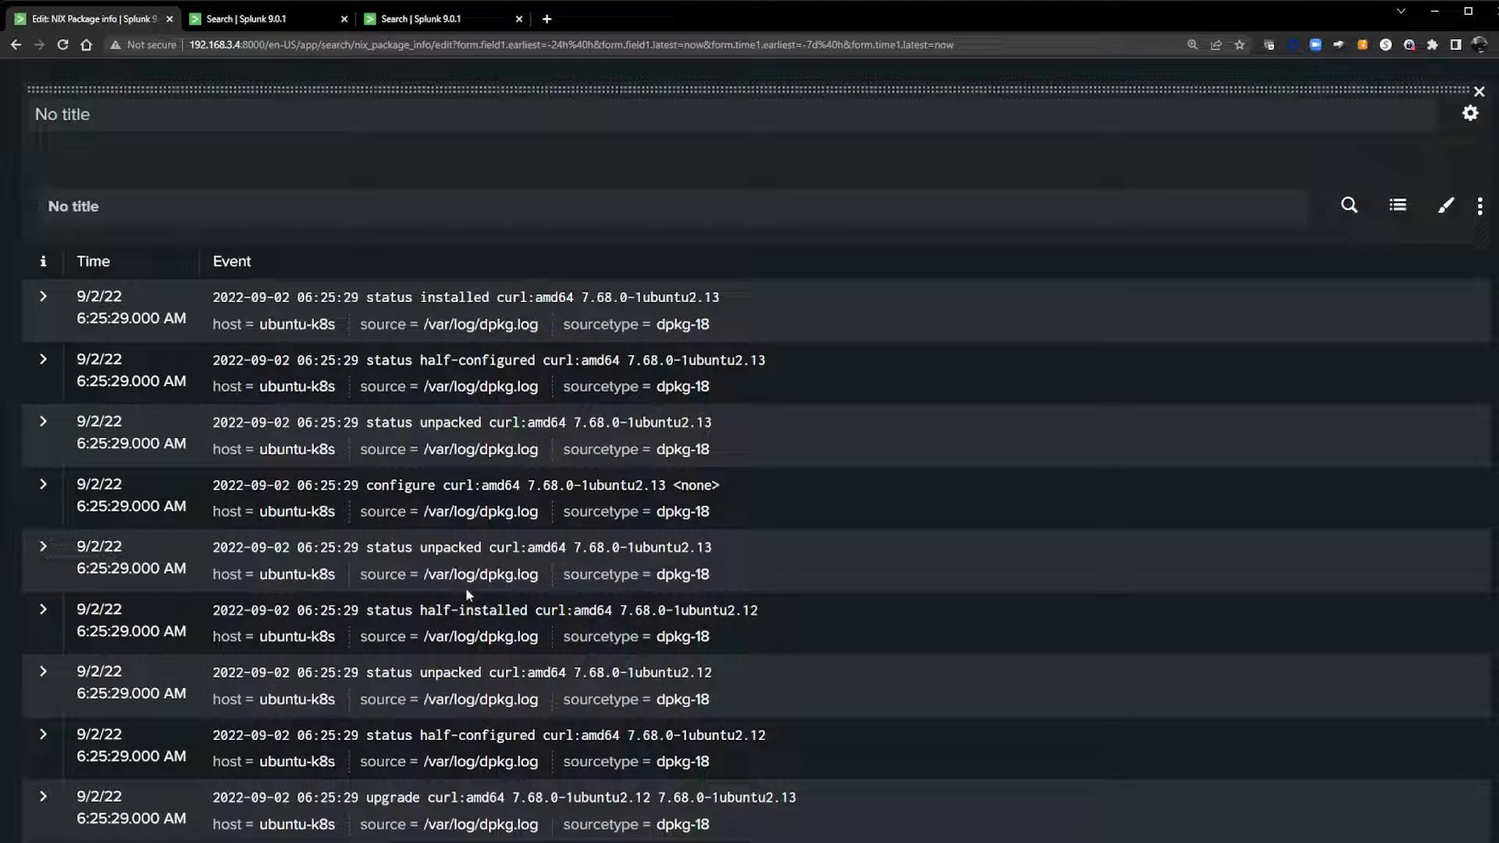
pyautogui.scroll(5, 719, 577)
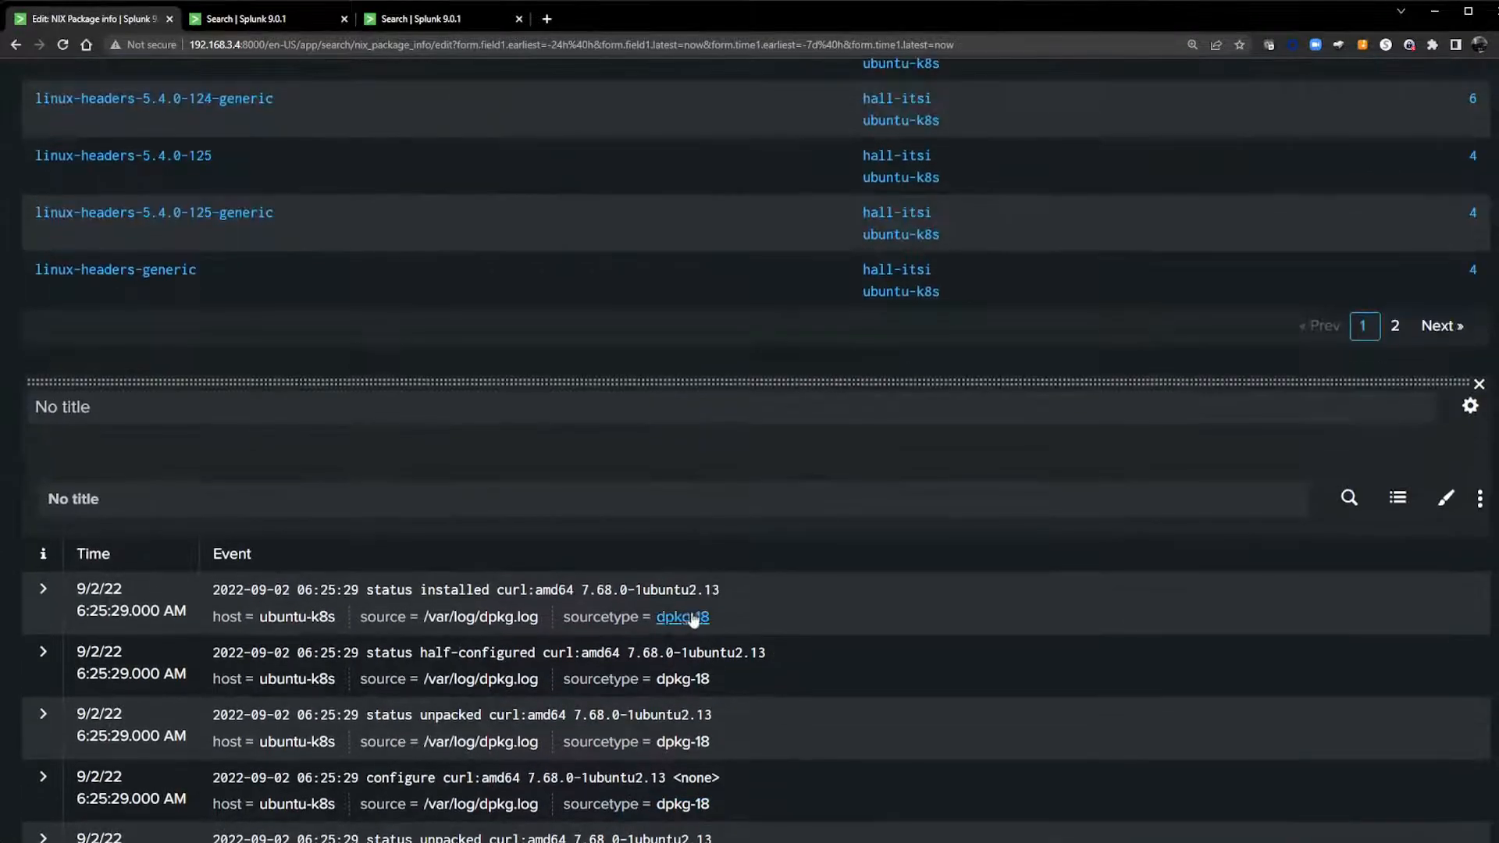
pyautogui.scroll(-8, 664, 629)
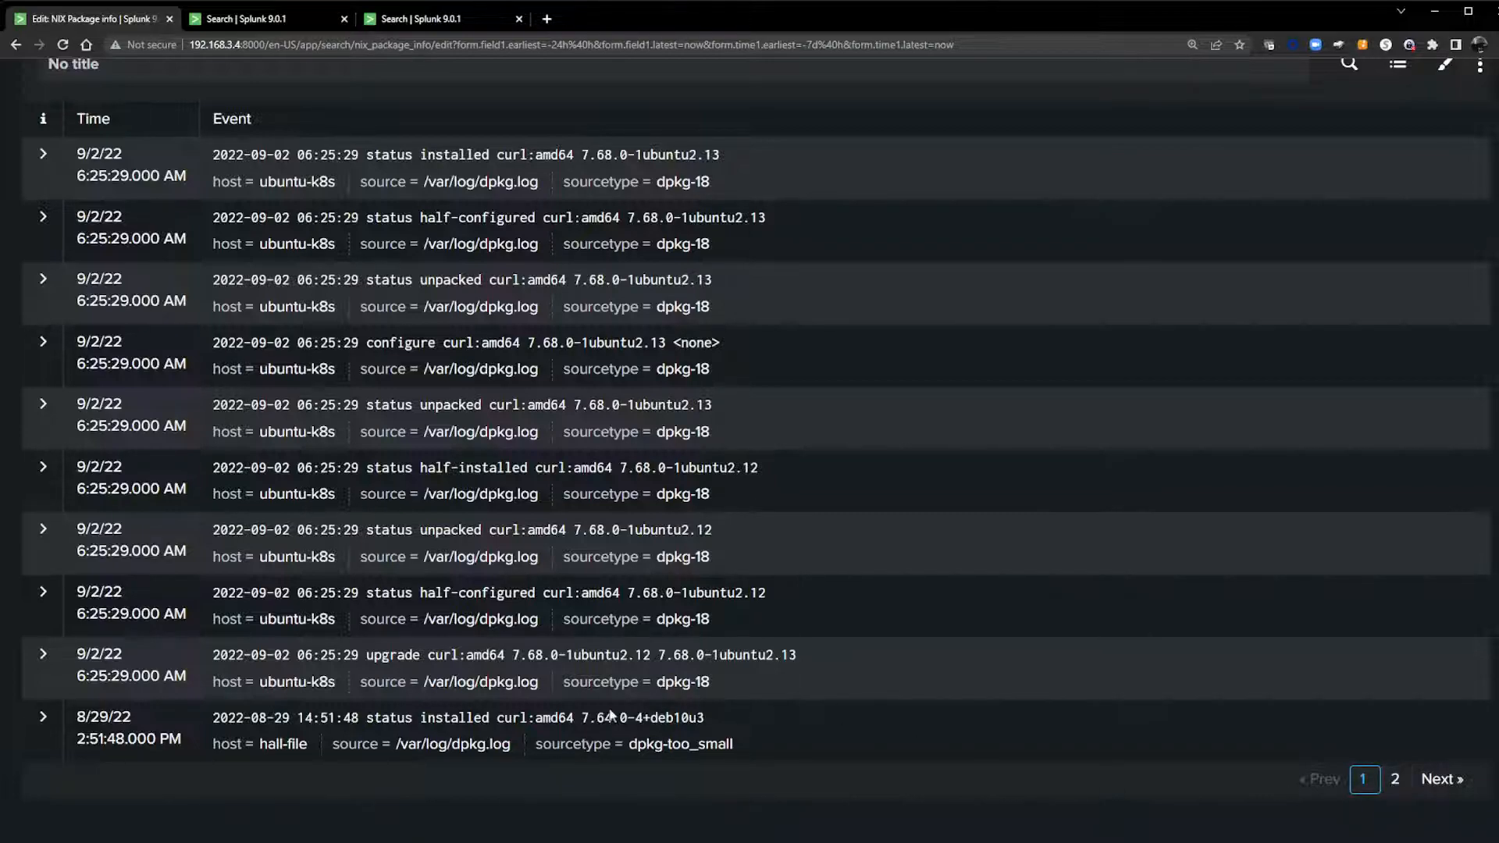
# Step: Save the dashboard with its new Events panel and reopen it for editing
pyautogui.scroll(10, 612, 714)
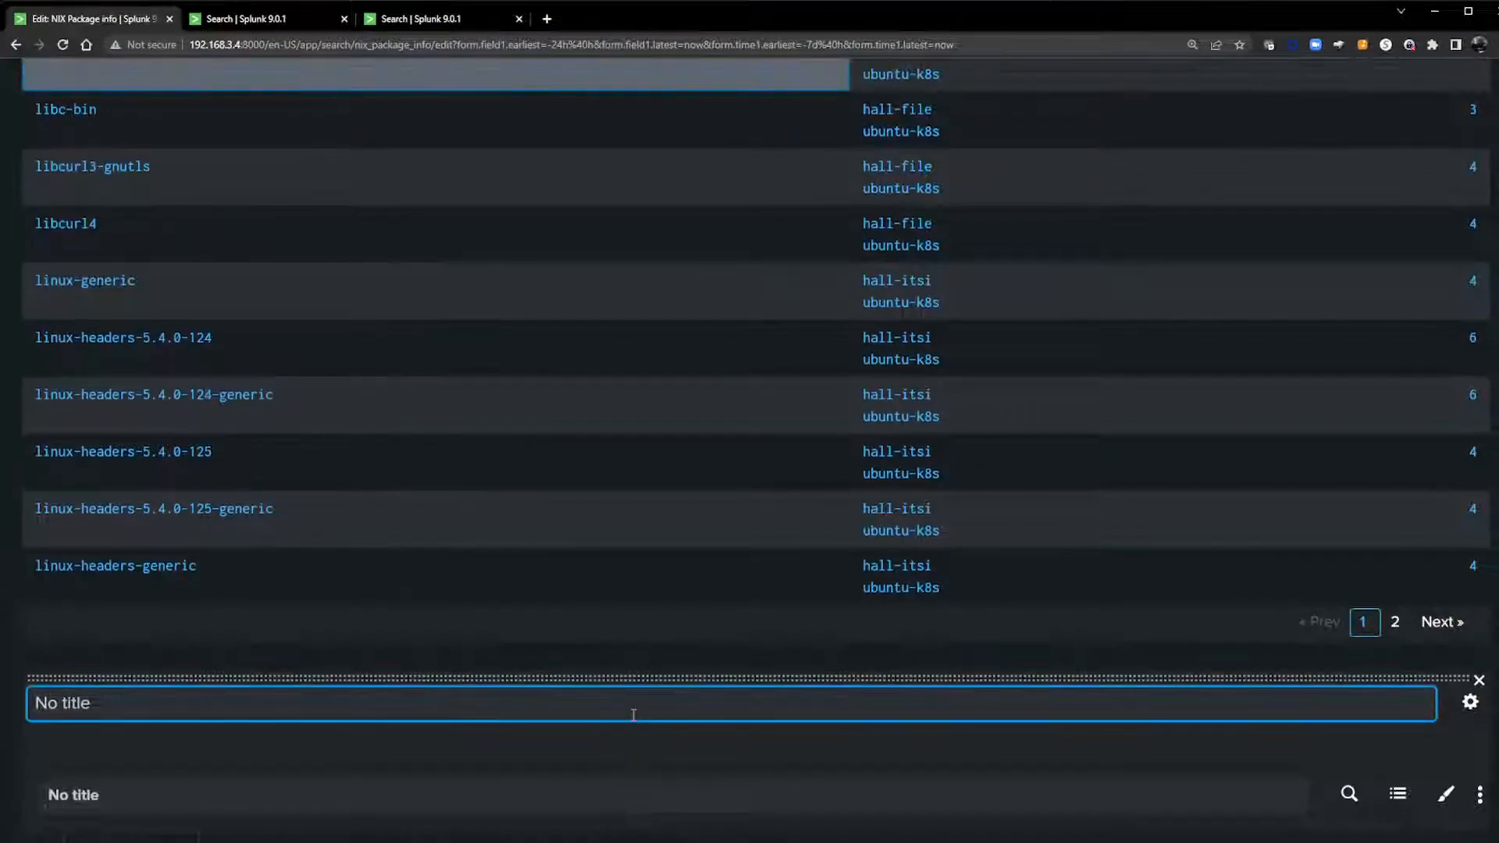
pyautogui.scroll(12, 639, 724)
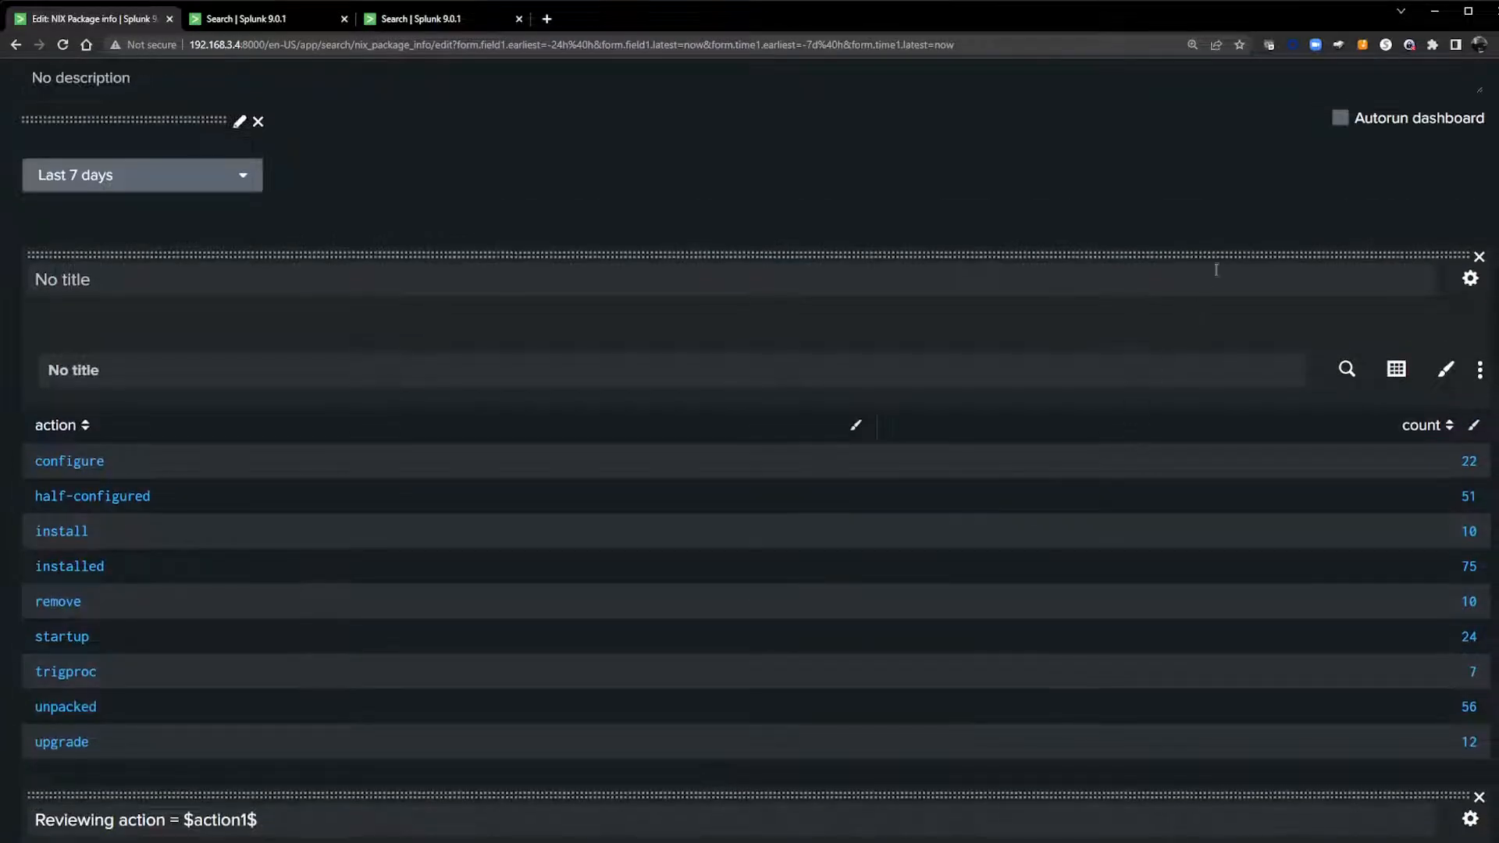
pyautogui.scroll(3, 1216, 269)
pyautogui.click(1442, 176)
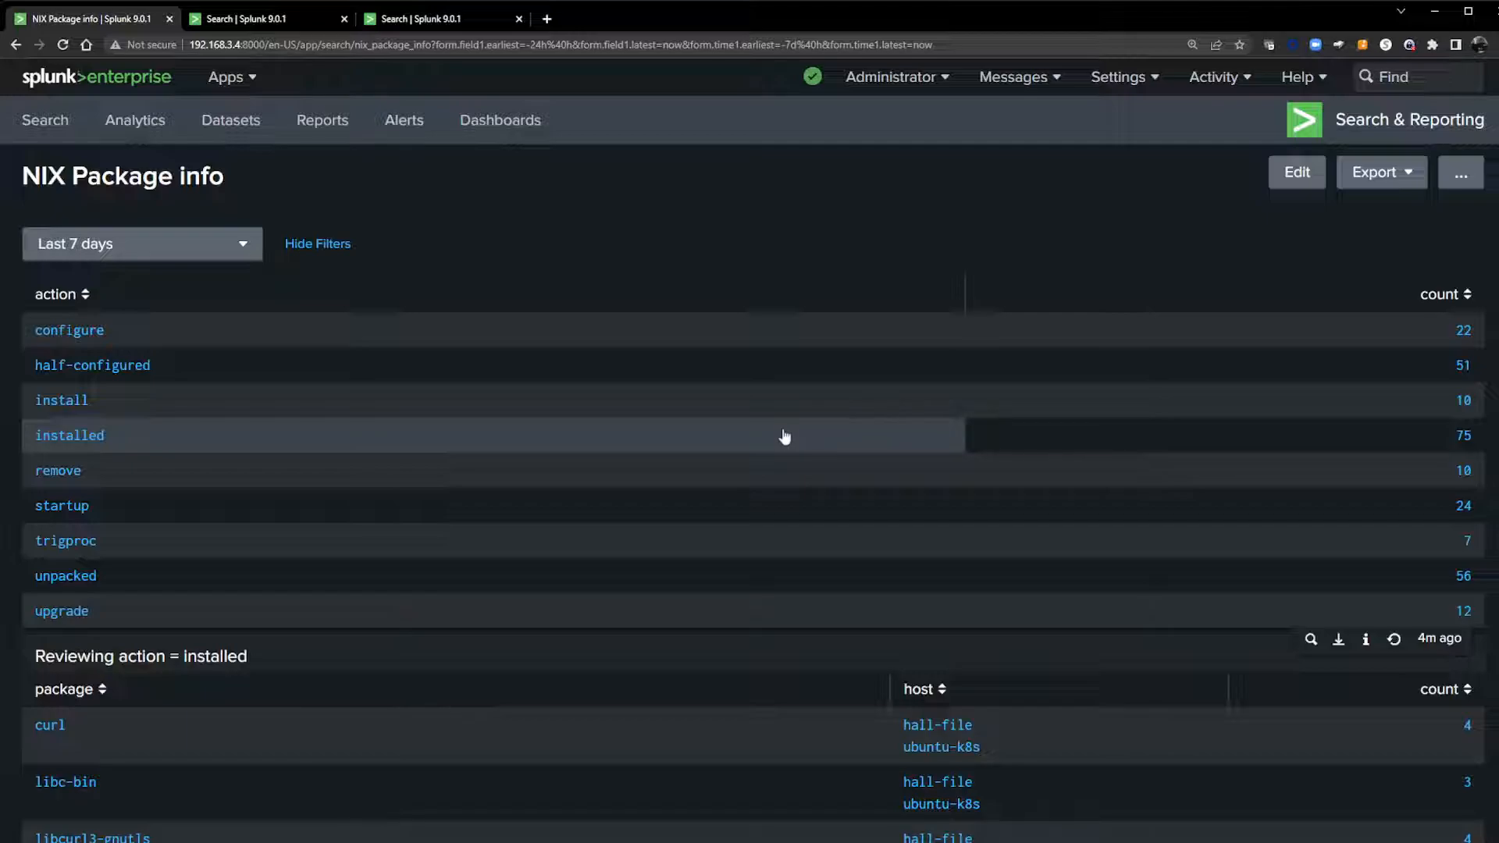
pyautogui.click(1297, 173)
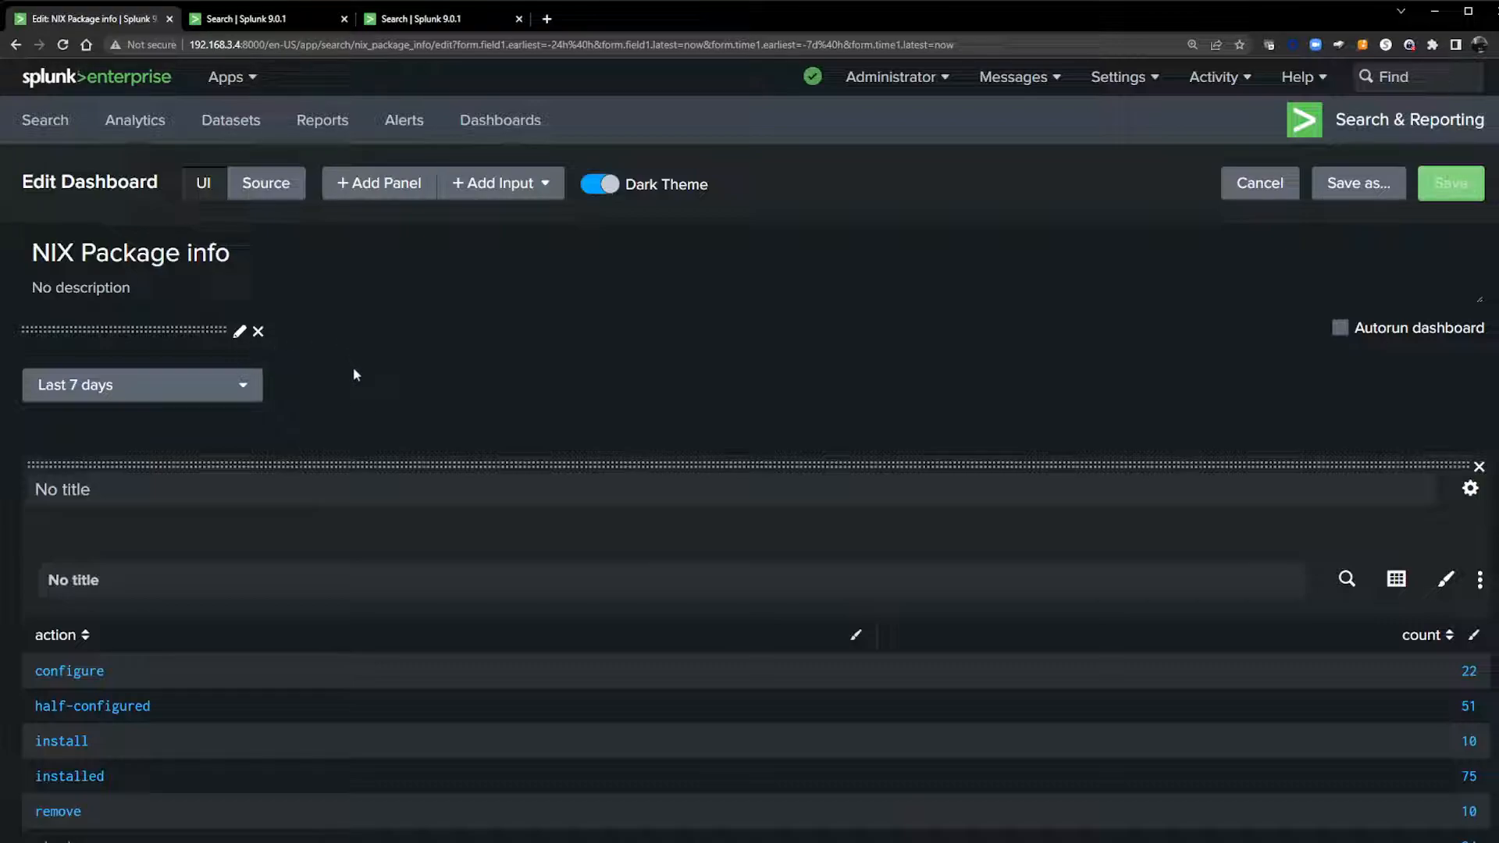
# Step: Add a multiselect input to the dashboard and move it into the Events panel
pyautogui.scroll(-1, 403, 413)
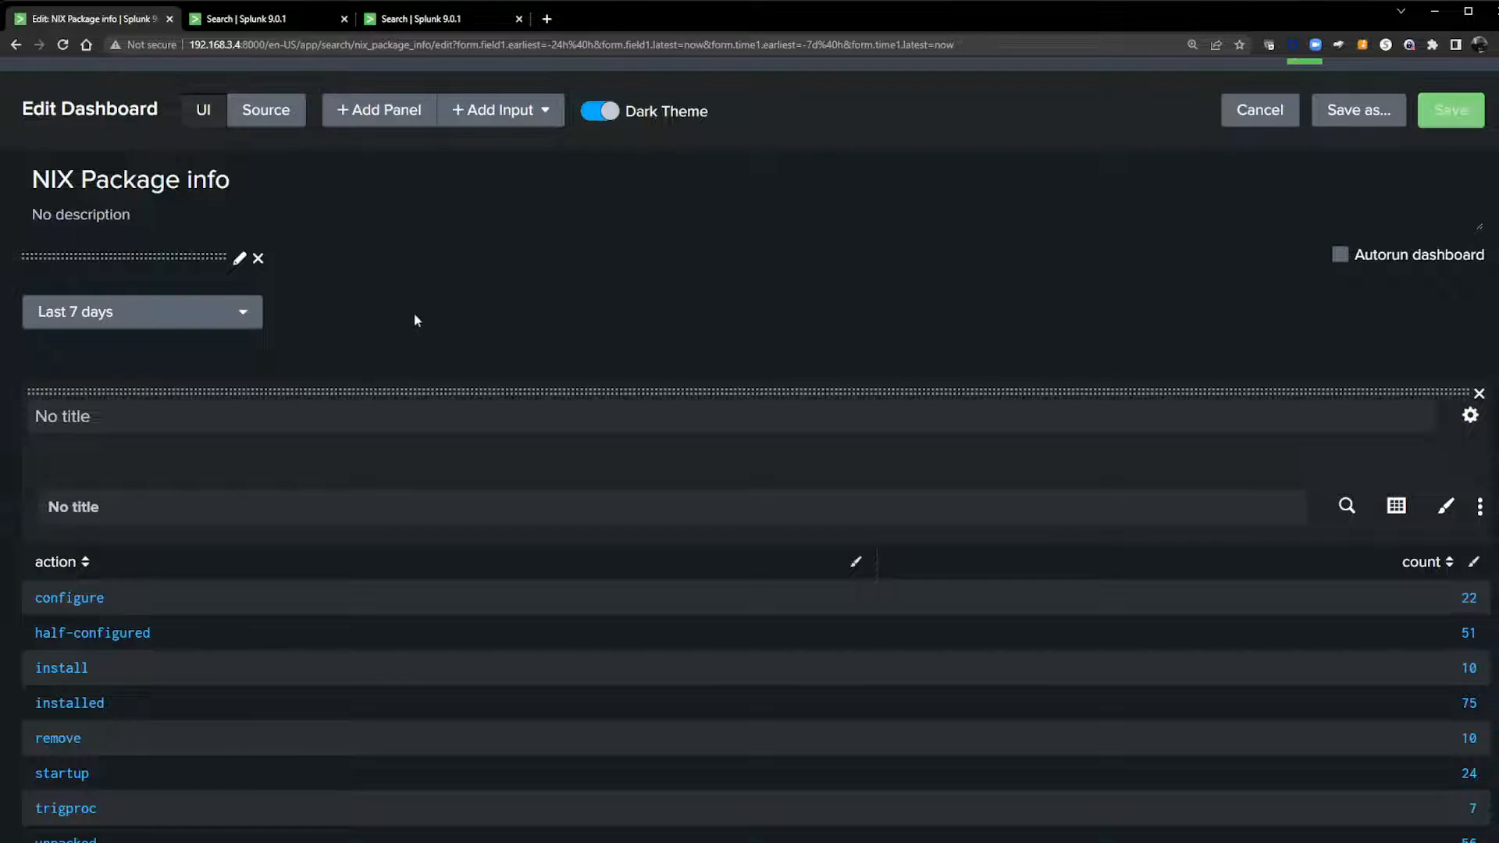
pyautogui.scroll(-4, 414, 320)
pyautogui.scroll(4, 458, 588)
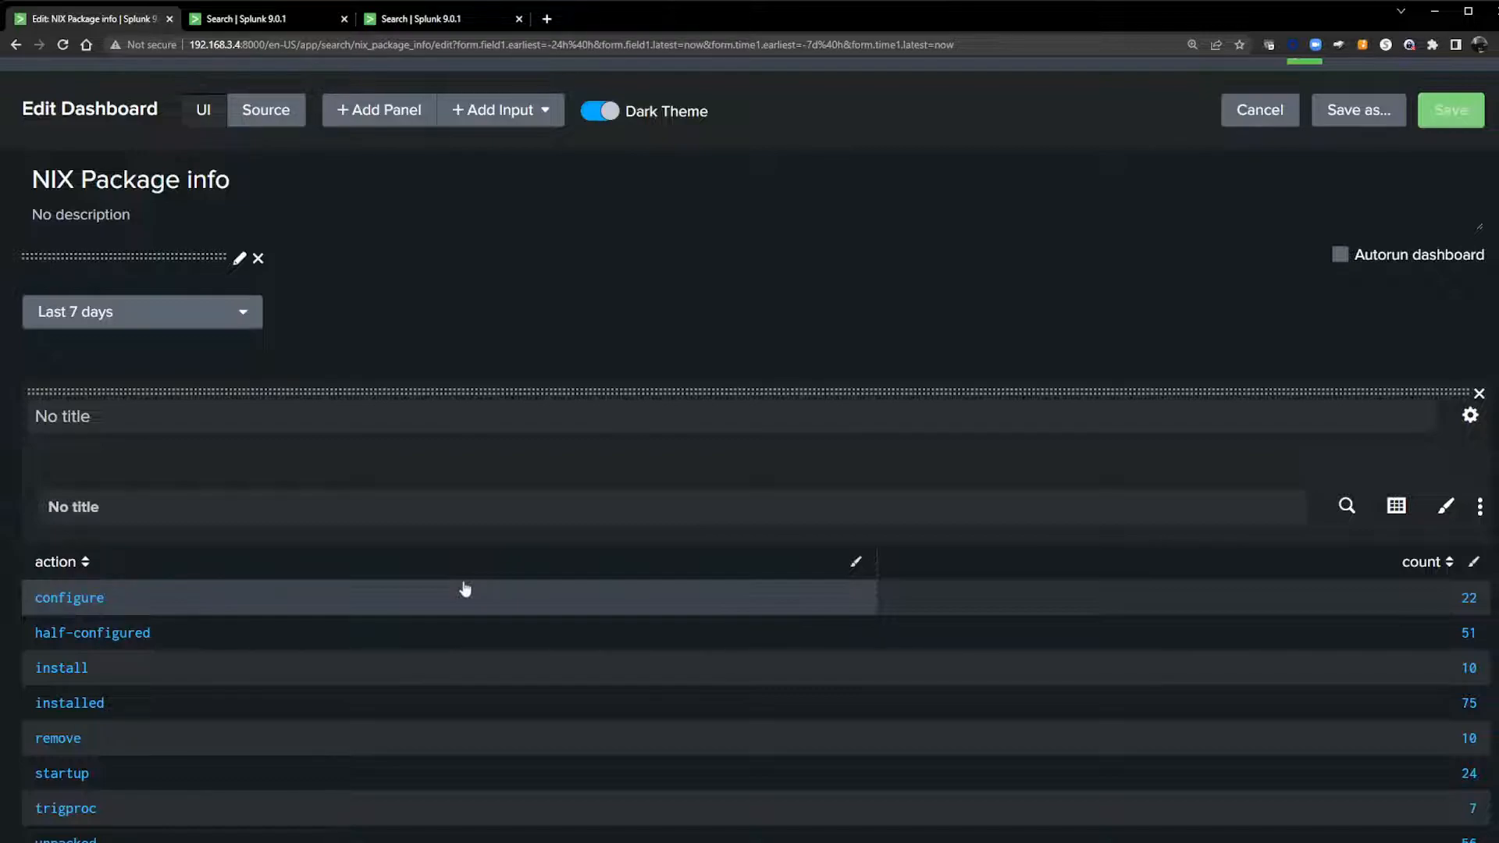
pyautogui.scroll(-8, 464, 589)
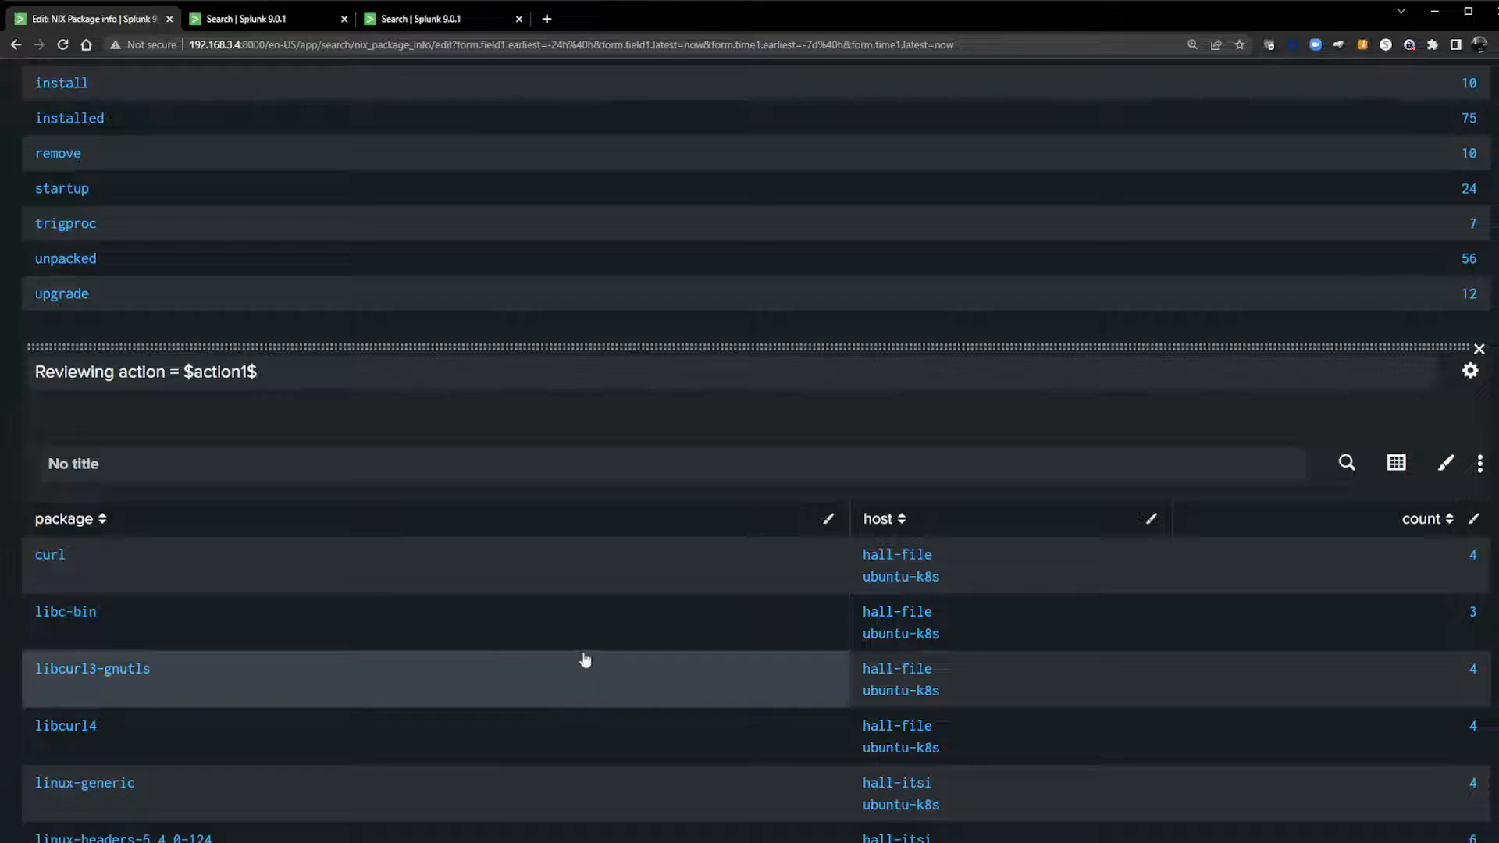
pyautogui.scroll(8, 589, 655)
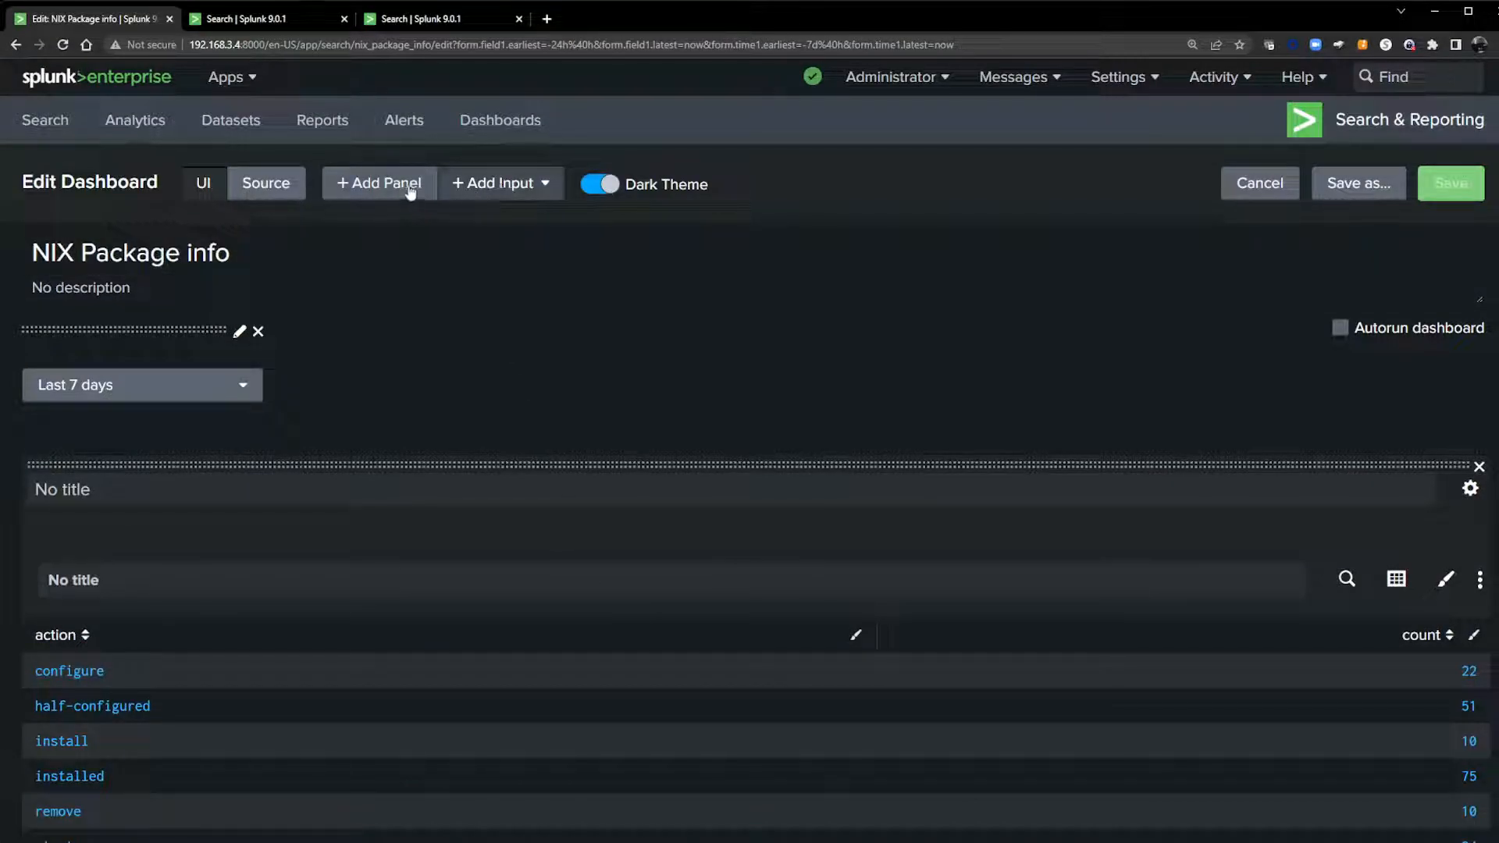
pyautogui.click(501, 192)
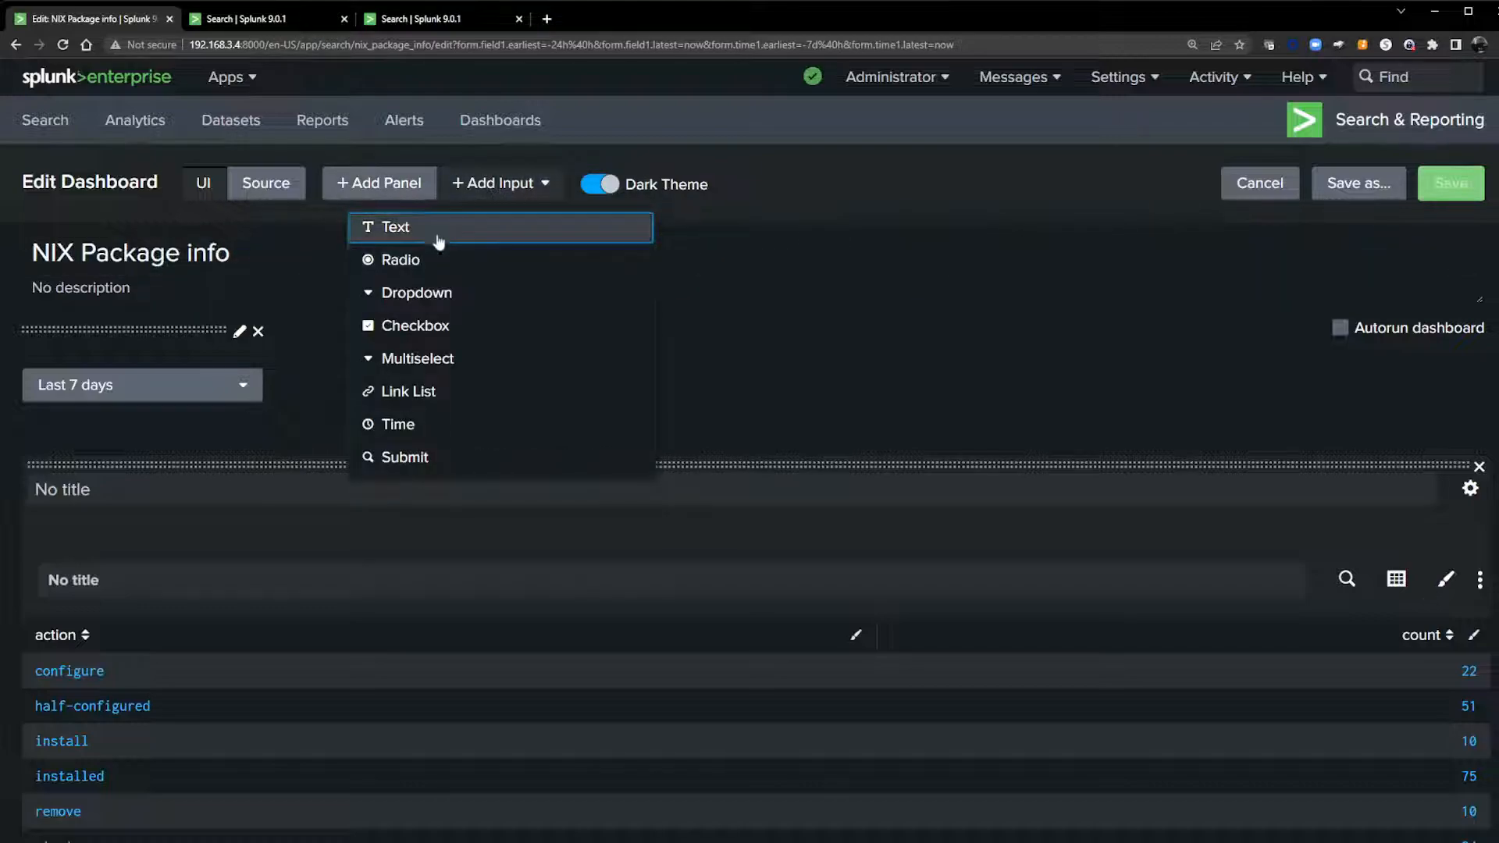
pyautogui.click(415, 361)
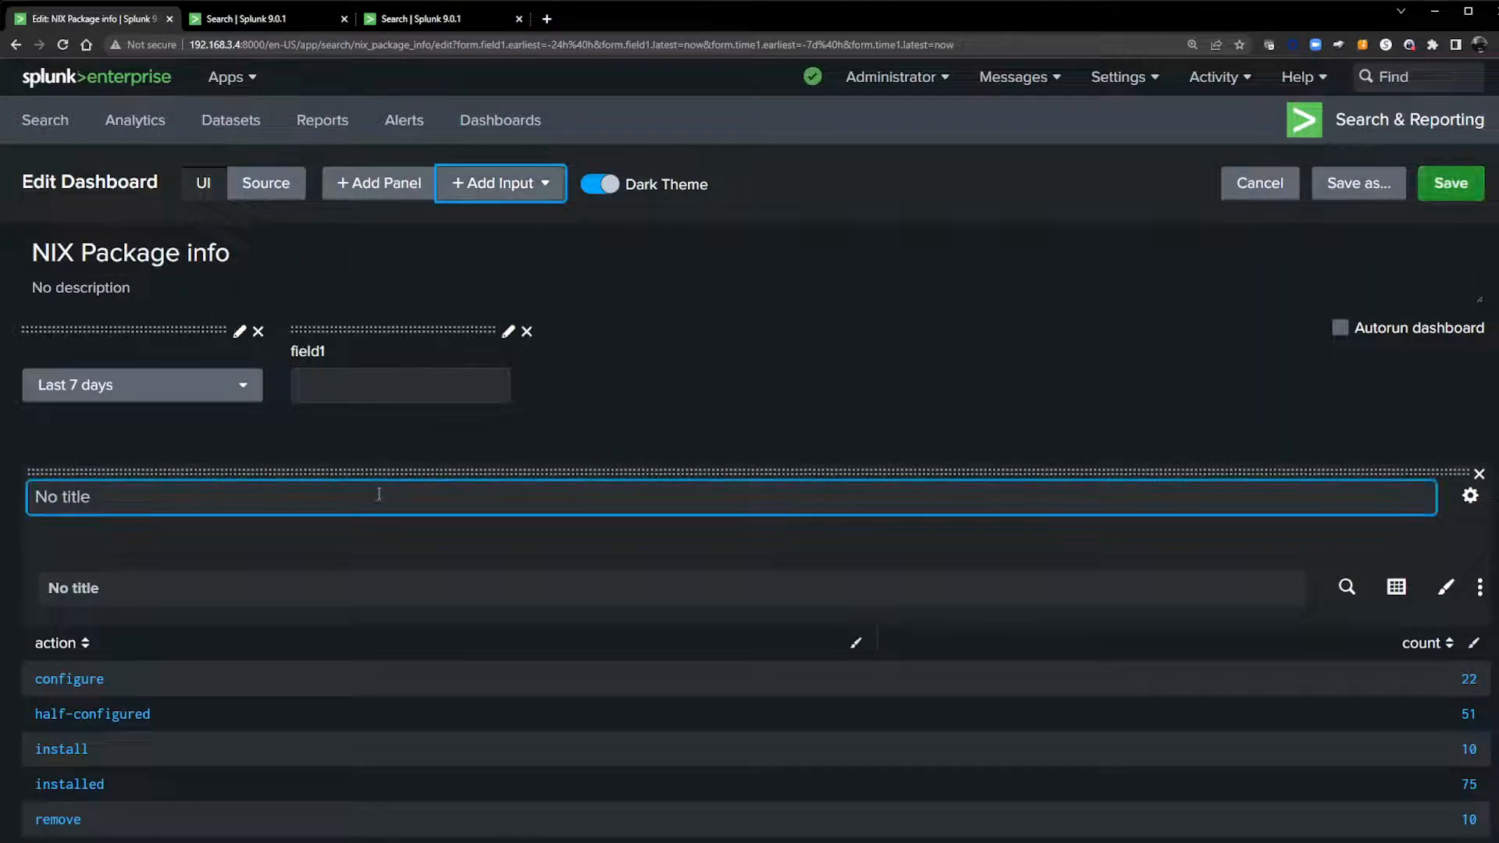
pyautogui.moveTo(411, 331); pyautogui.dragTo(185, 591)
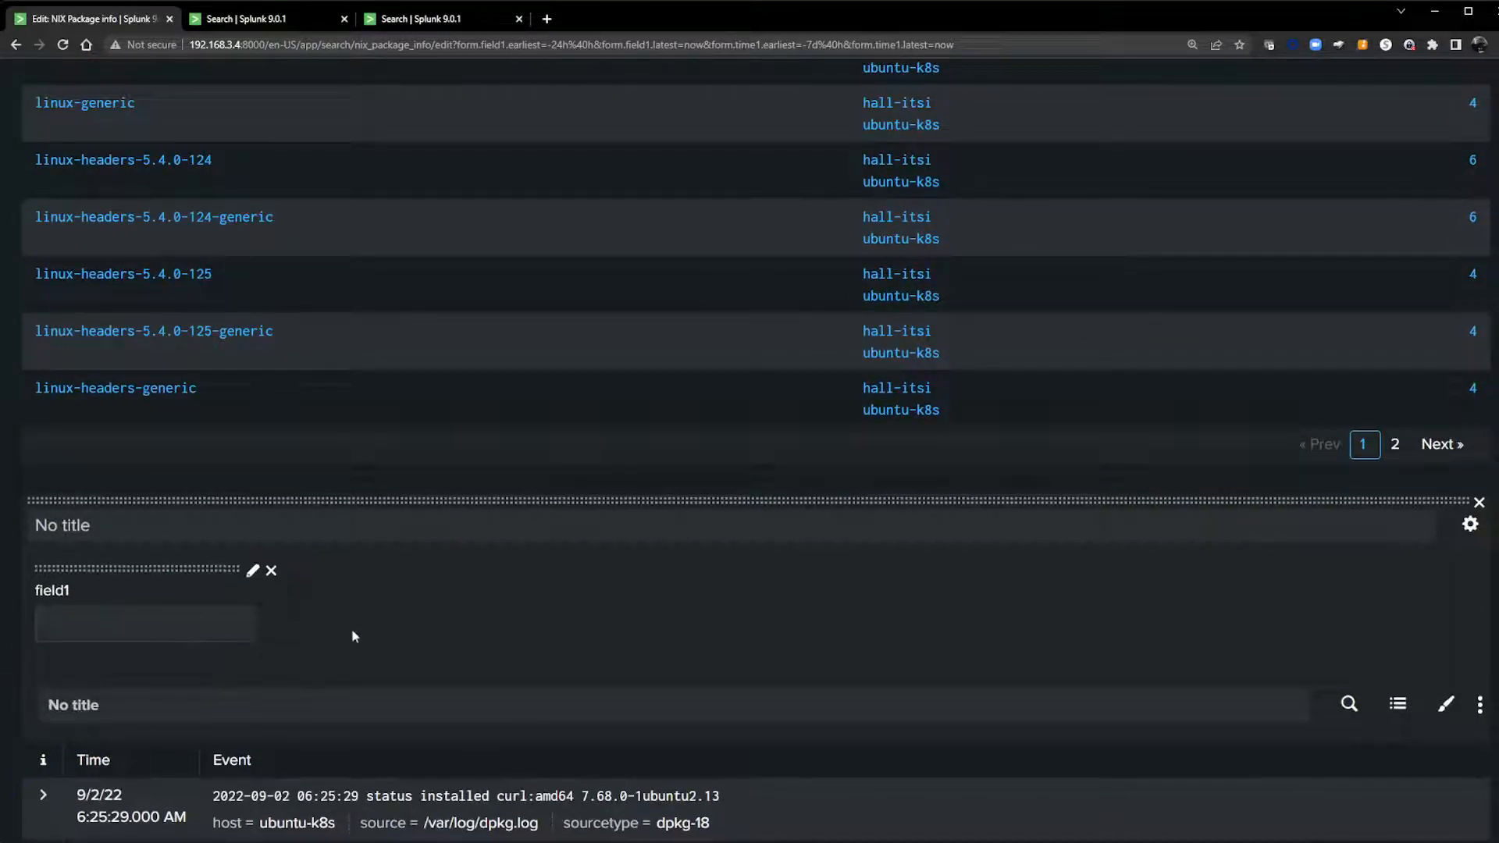
# Step: Examine the package table and the Events panel that holds the new multiselect input
pyautogui.scroll(-4, 345, 630)
pyautogui.scroll(3, 340, 629)
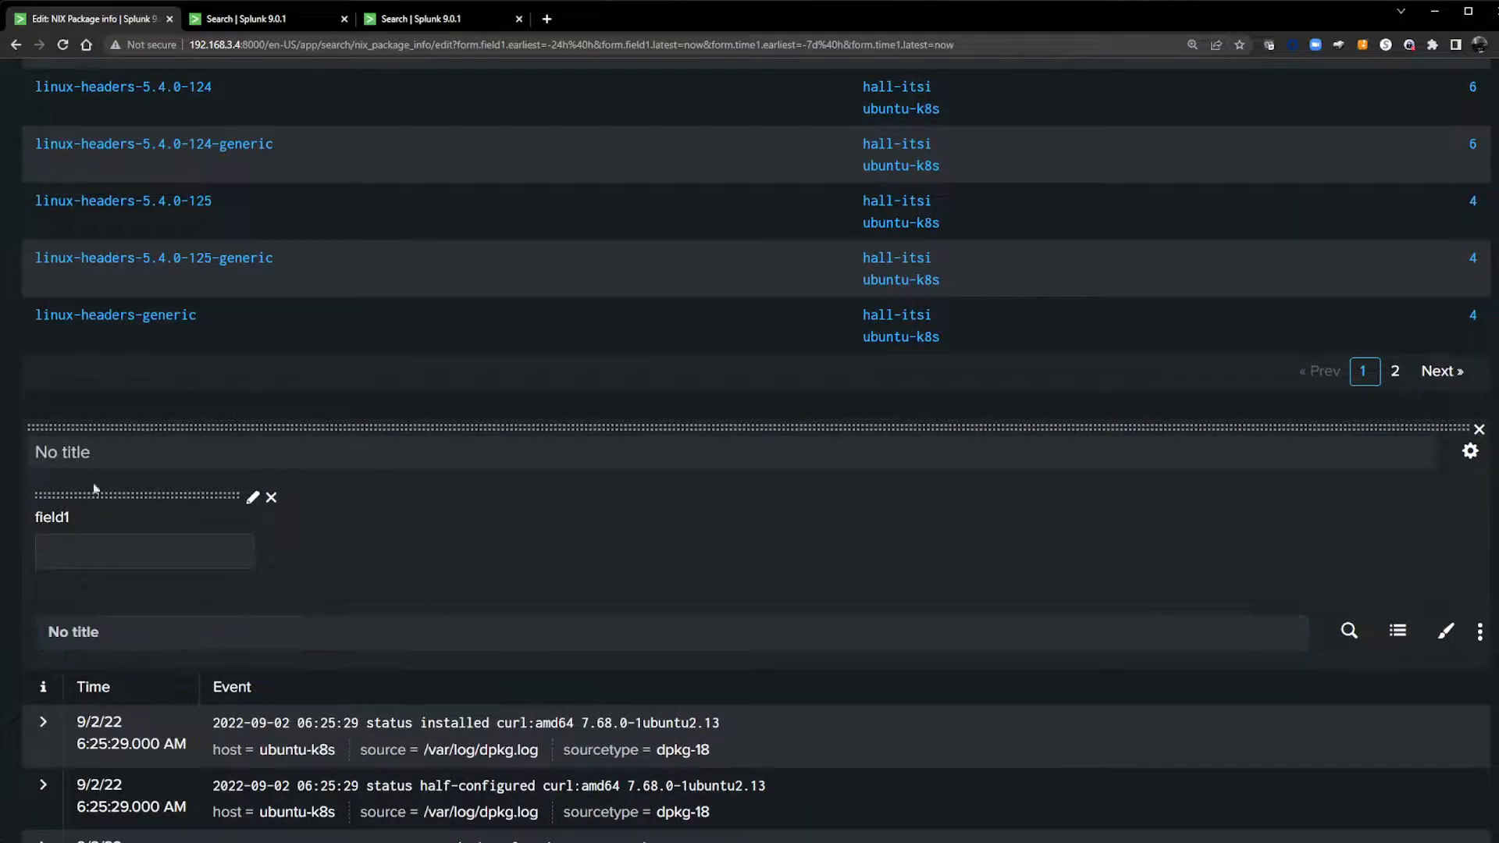
pyautogui.scroll(5, 84, 288)
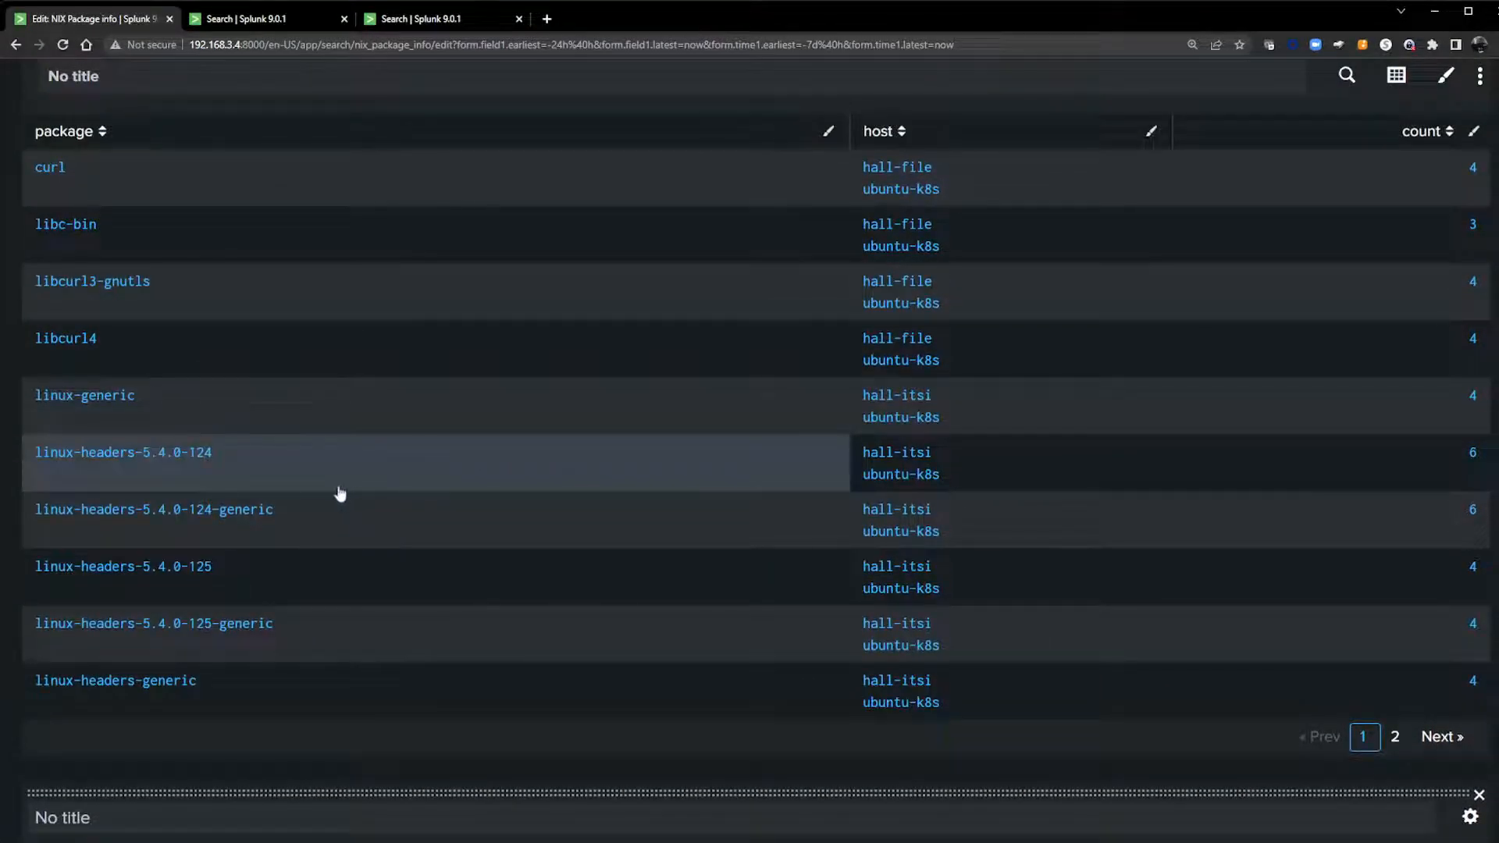
pyautogui.scroll(-6, 340, 493)
pyautogui.scroll(4, 351, 540)
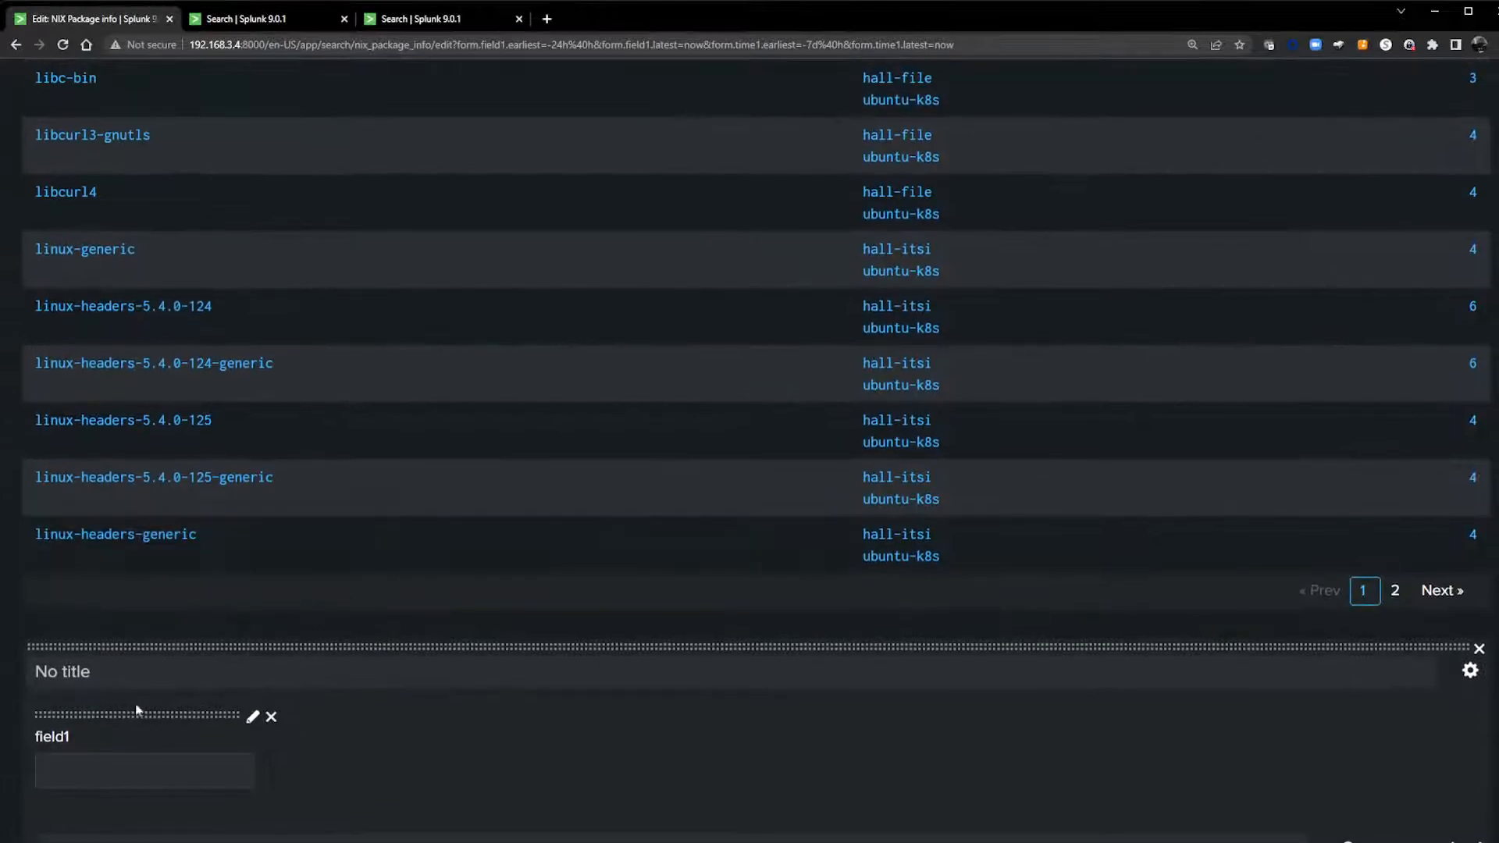
pyautogui.scroll(6, 165, 776)
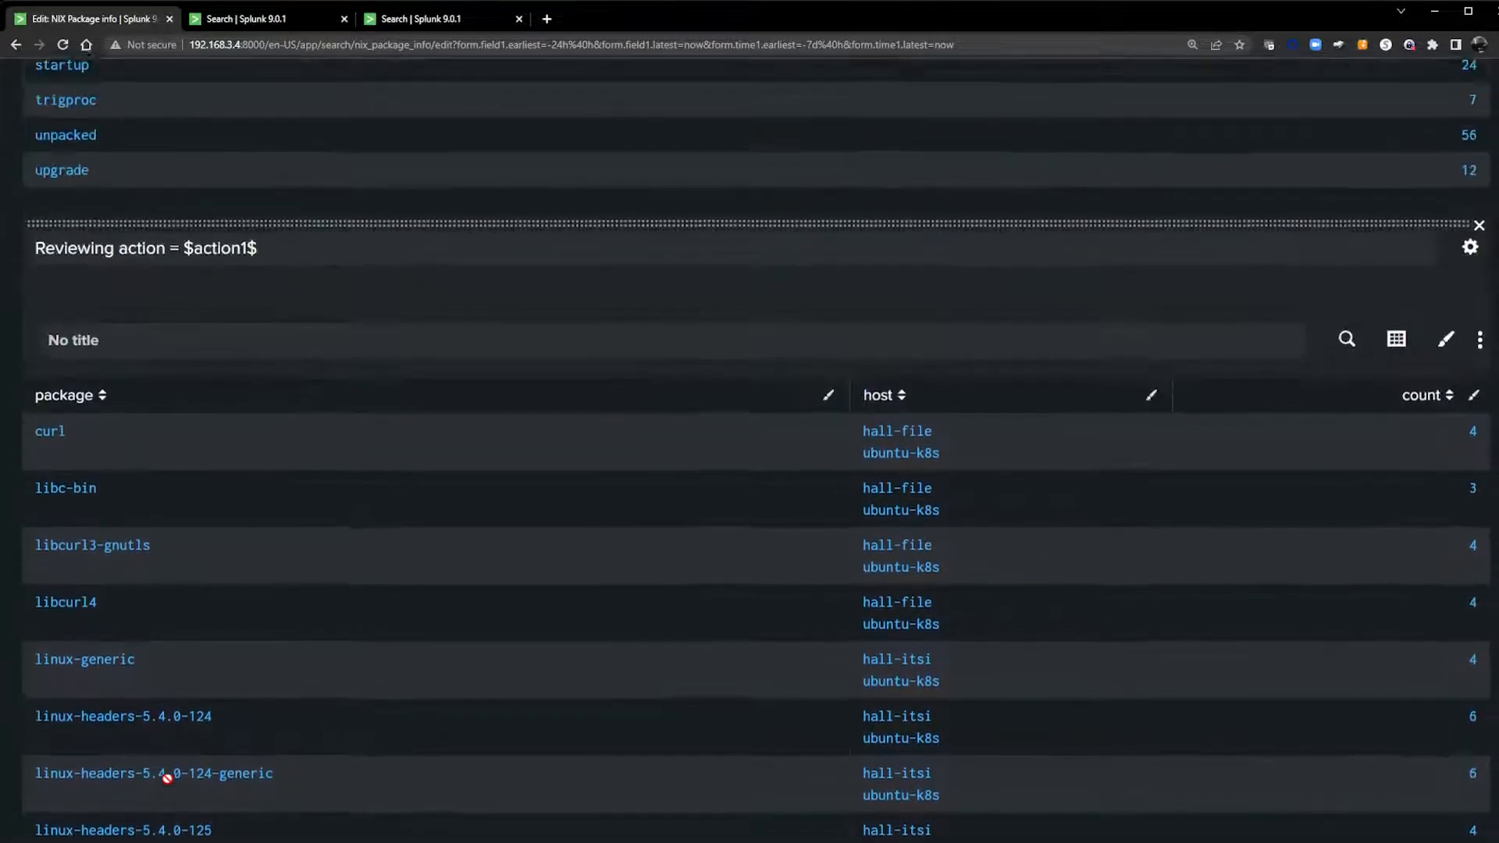
pyautogui.scroll(-7, 264, 500)
pyautogui.scroll(-4, 270, 539)
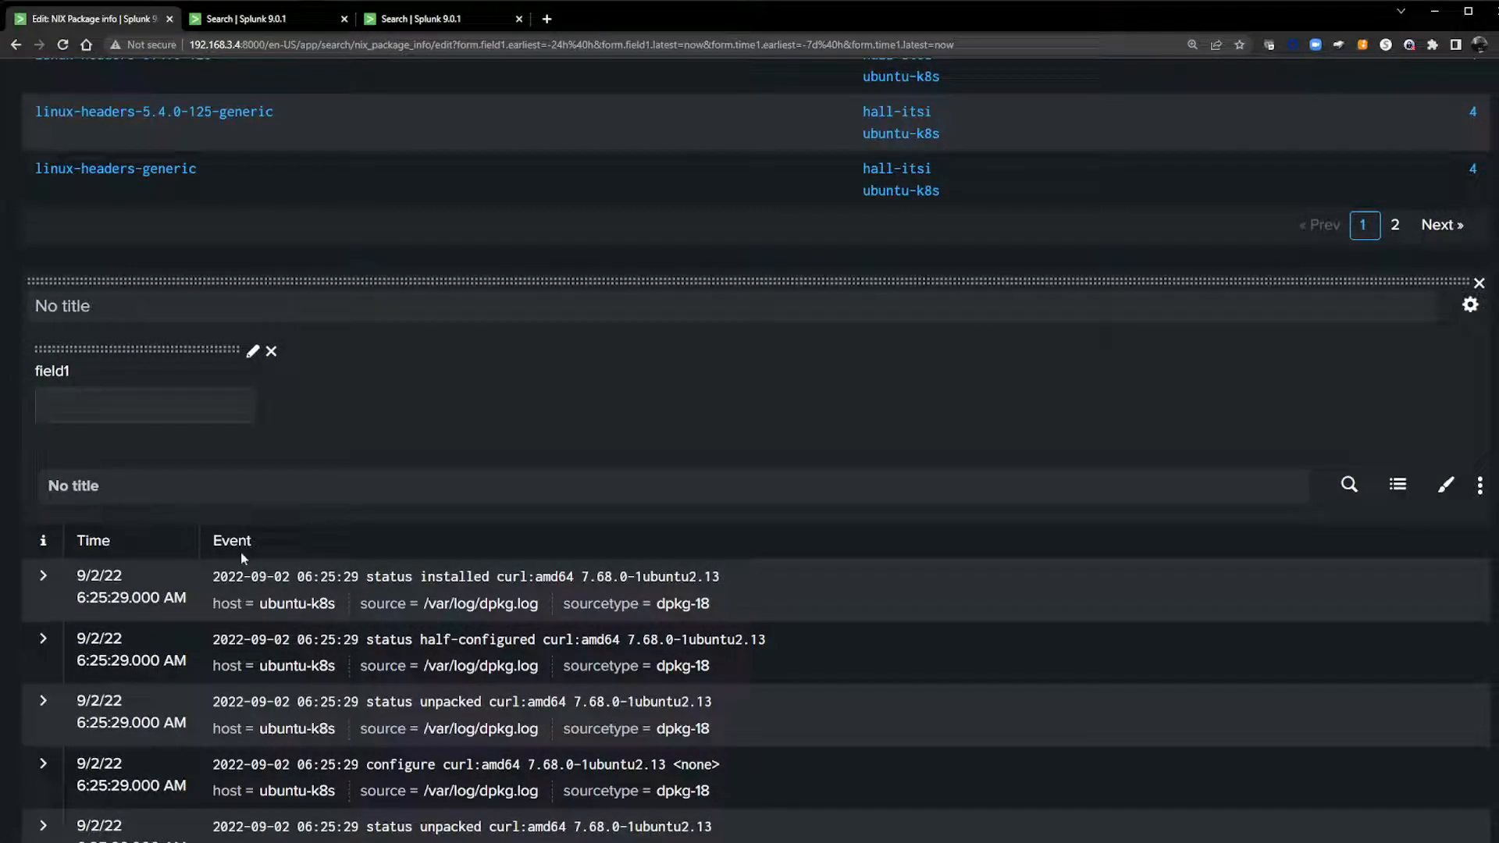
pyautogui.click(253, 353)
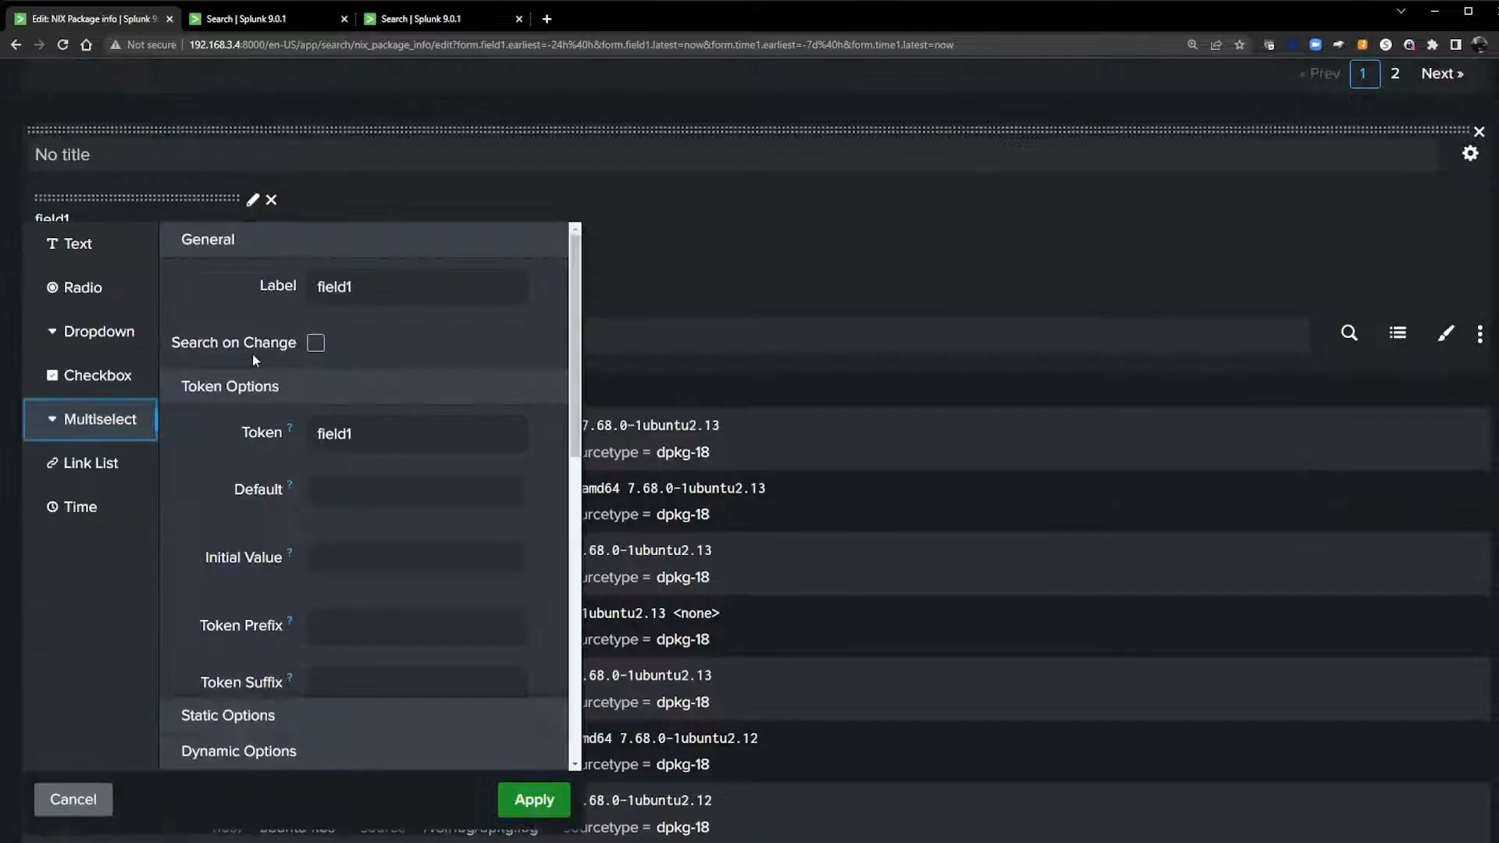
pyautogui.moveTo(388, 288); pyautogui.dragTo(287, 290)
pyautogui.write('HOst')
pyautogui.press('BackSpace')
pyautogui.press('BackSpace')
pyautogui.press('BackSpace')
pyautogui.write('ost Sel')
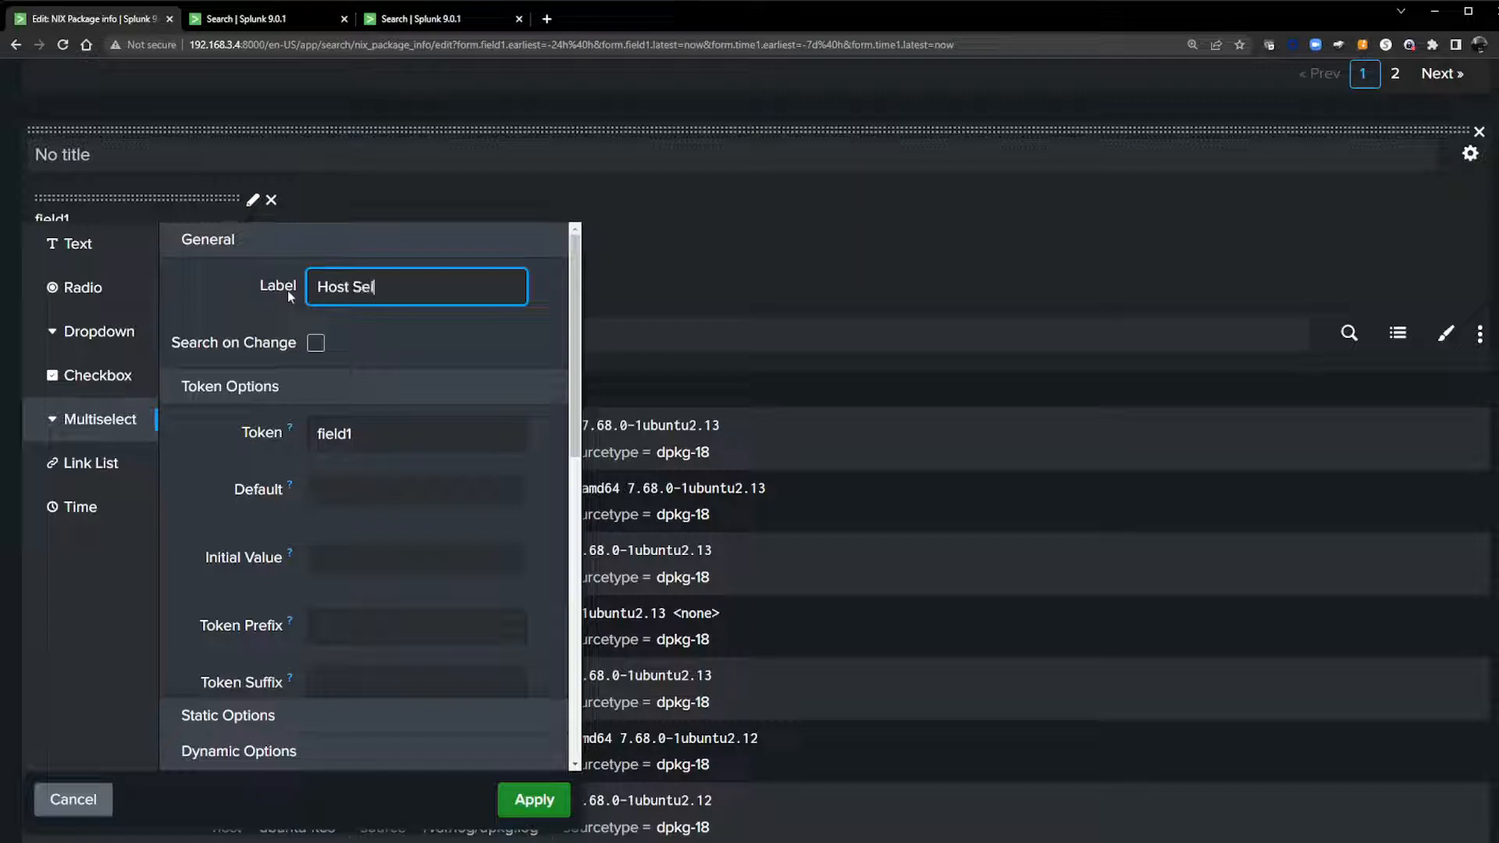
pyautogui.write('ection:')
pyautogui.press('Tab')
pyautogui.press('Tab')
pyautogui.press('Delete')
pyautogui.press('Delete')
pyautogui.press('Delete')
pyautogui.press('Delete')
pyautogui.press('Delete')
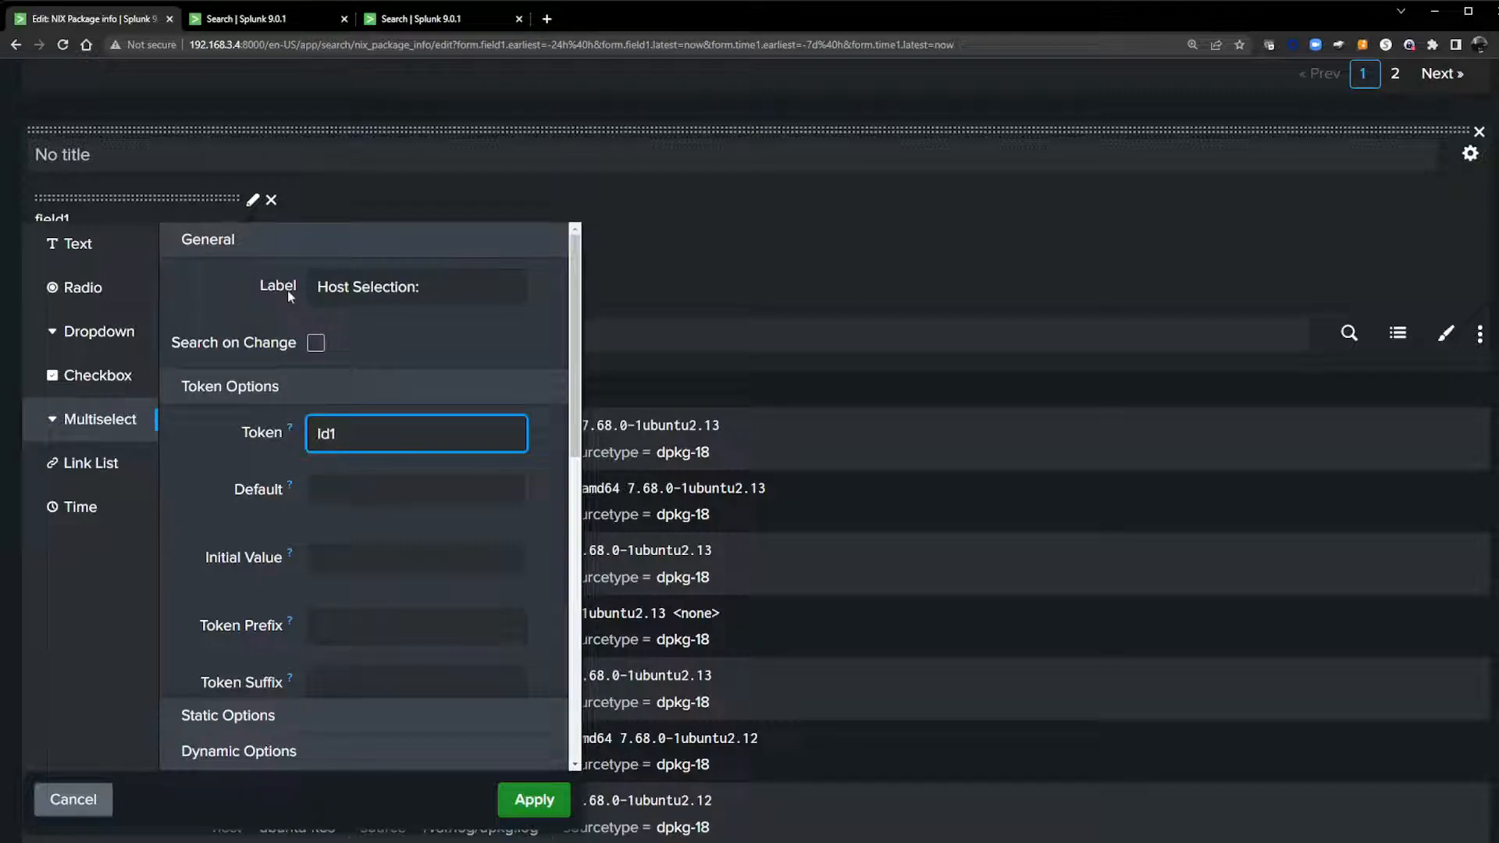
pyautogui.write('host1')
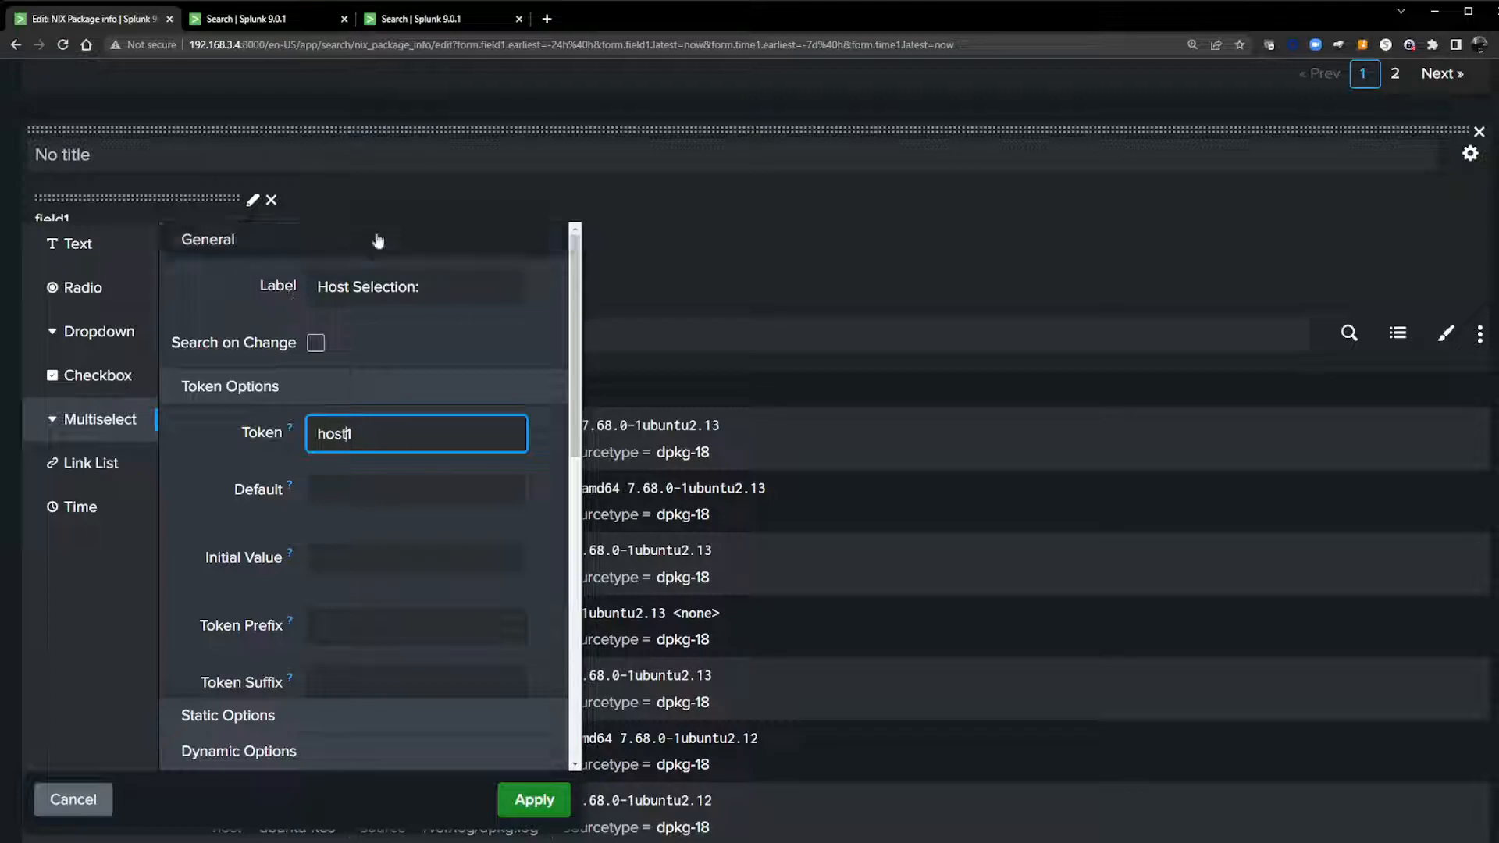
pyautogui.click(723, 264)
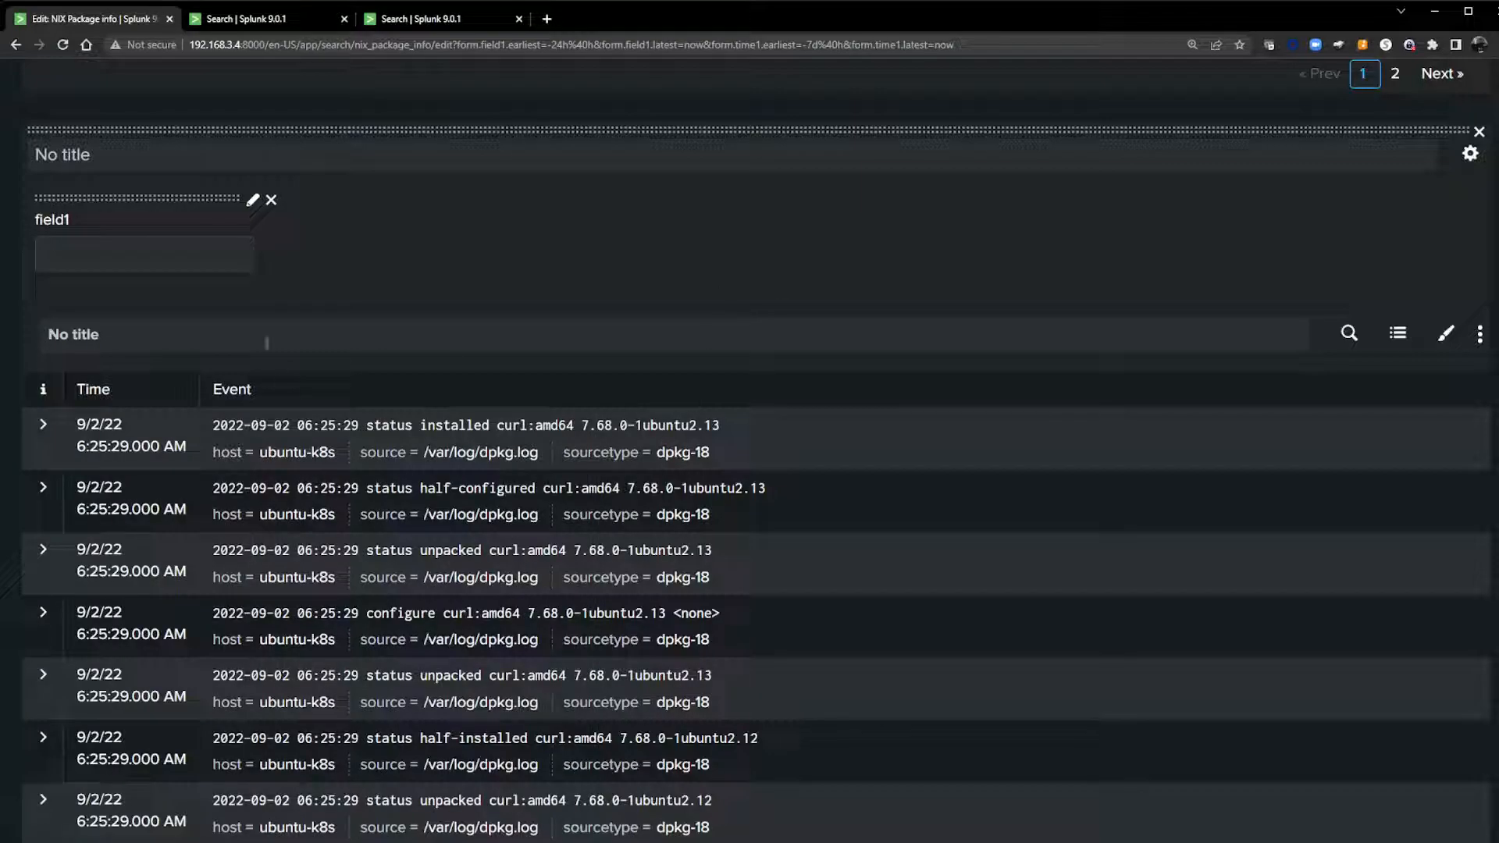
pyautogui.click(252, 200)
pyautogui.click(752, 296)
pyautogui.scroll(3, 451, 572)
pyautogui.click(470, 566)
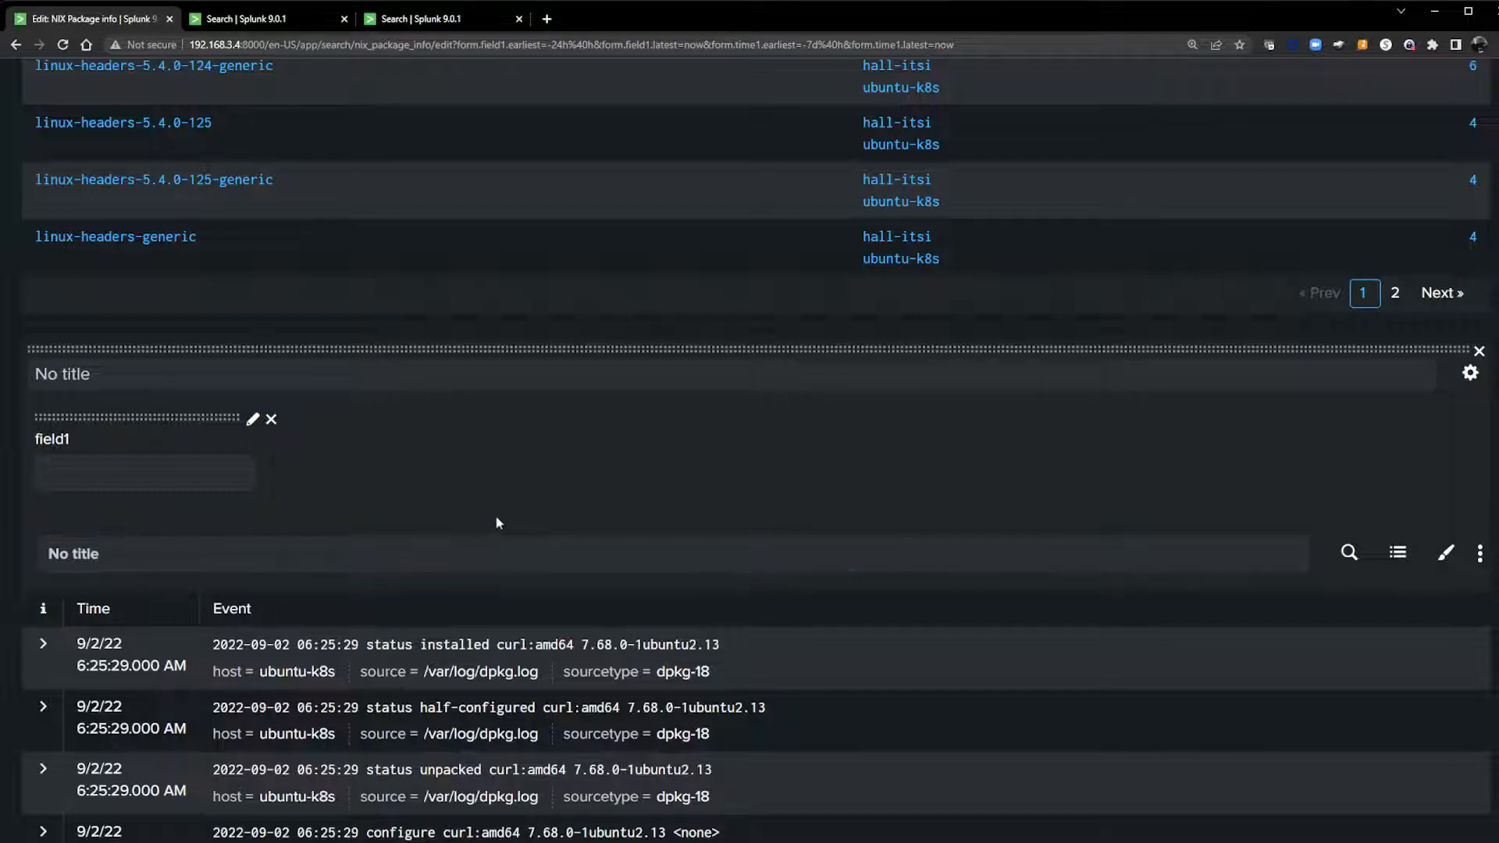
# Step: Copy the full search string of the action count table without changing that search
pyautogui.scroll(4, 518, 520)
pyautogui.scroll(15, 539, 754)
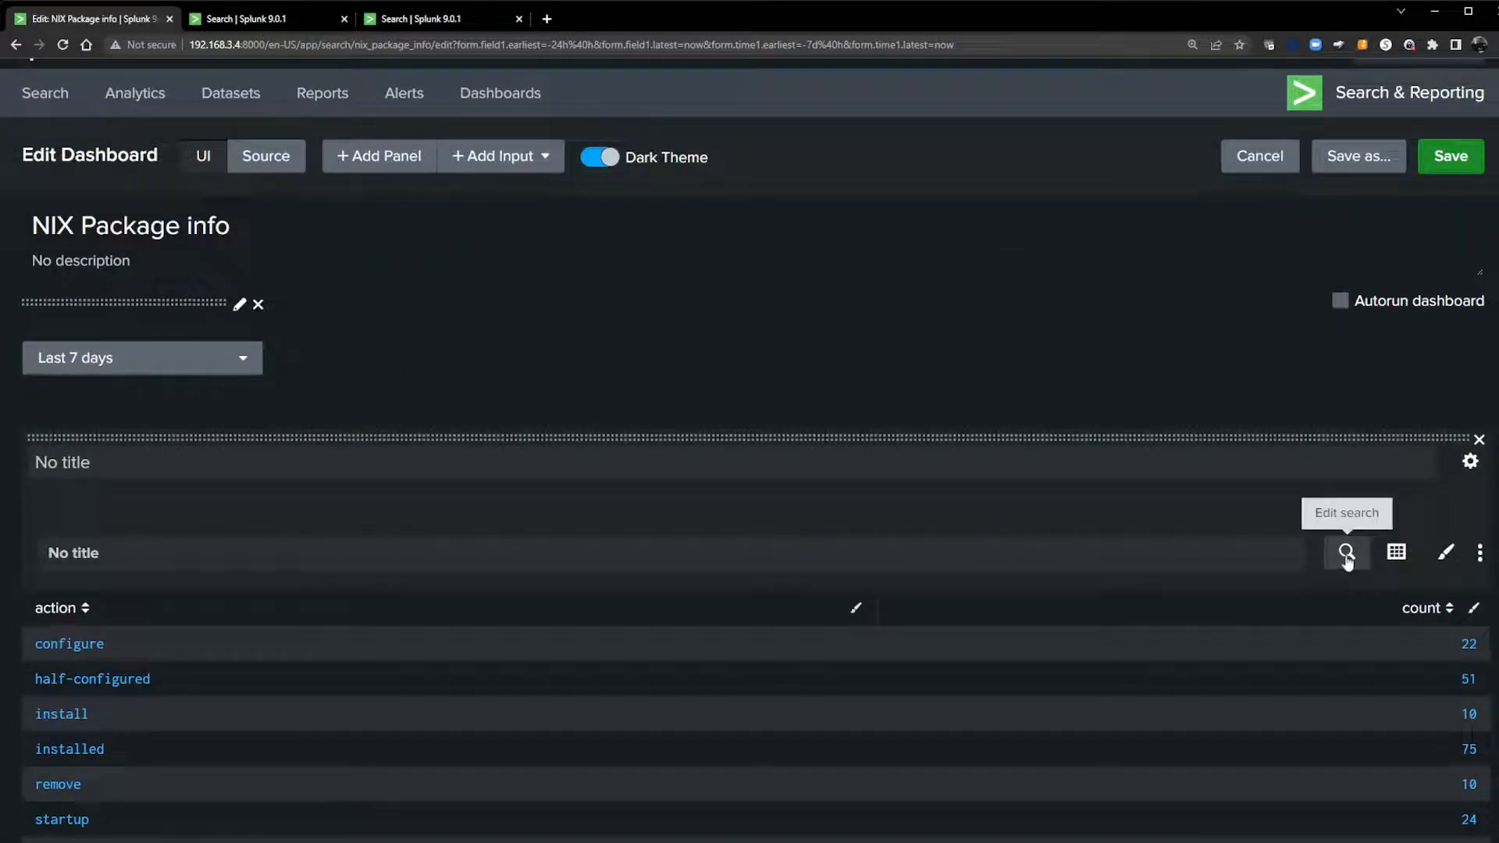
pyautogui.click(1346, 554)
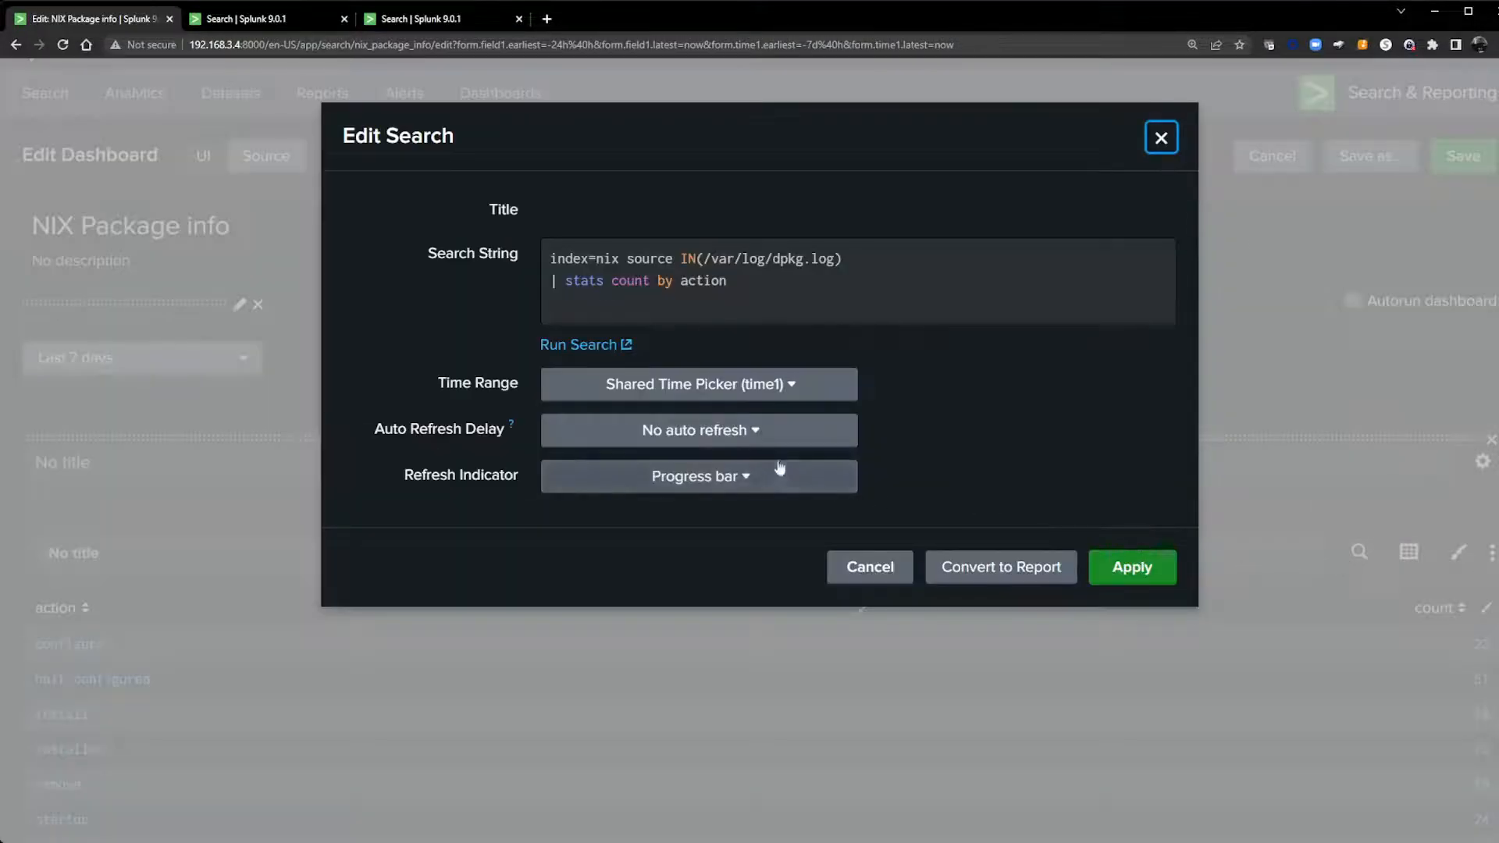
pyautogui.moveTo(736, 279); pyautogui.dragTo(526, 260)
pyautogui.hotkey('ctrl', 'c')
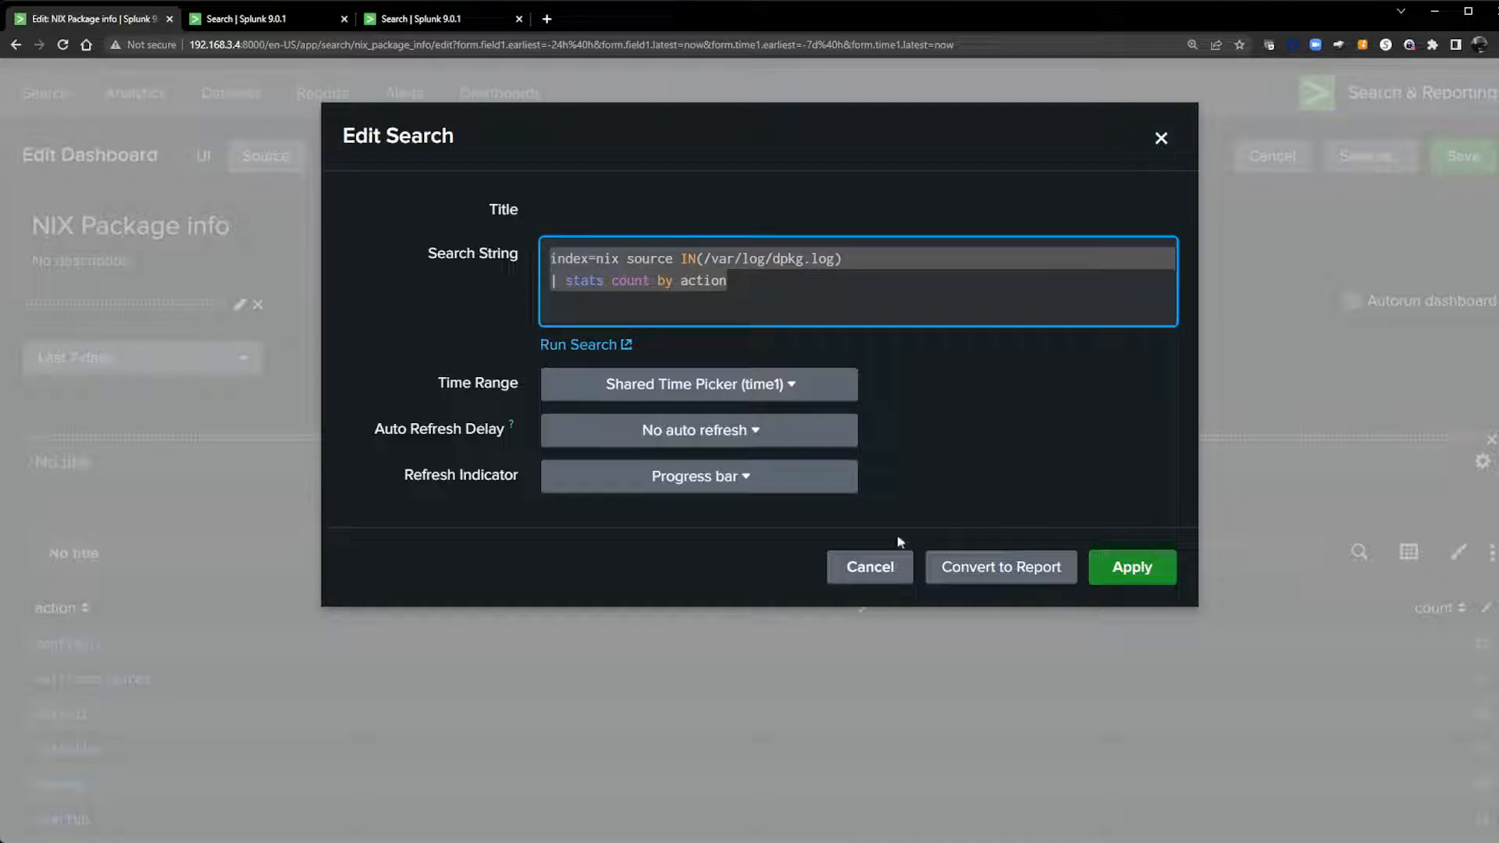
pyautogui.click(868, 569)
# Step: Label the Events panel's multiselect input Host Selection and name its token host1
pyautogui.scroll(-1, 414, 634)
pyautogui.scroll(-20, 419, 625)
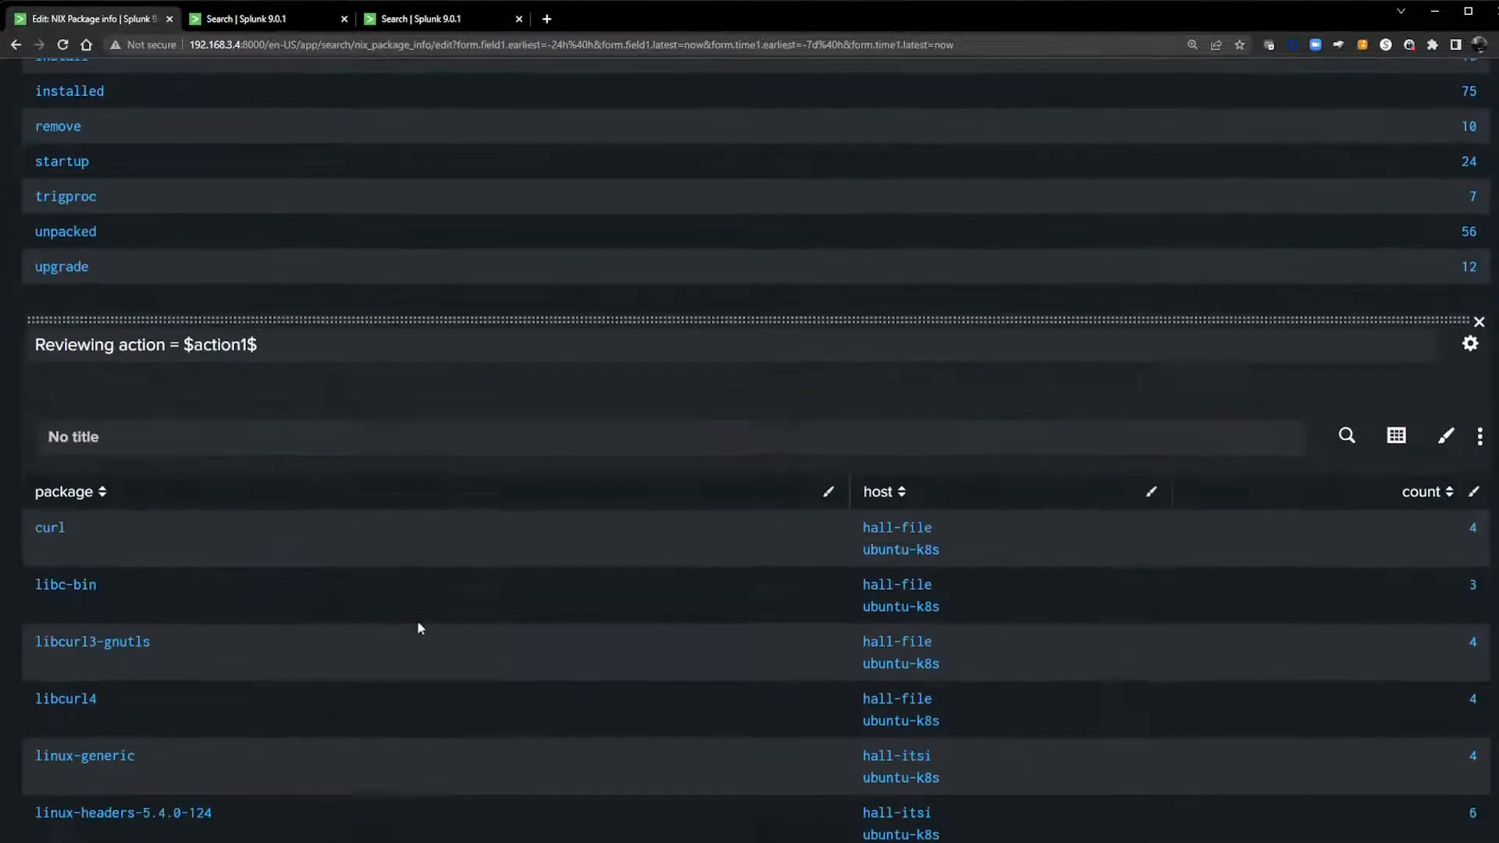
pyautogui.scroll(2, 289, 508)
pyautogui.scroll(2, 265, 453)
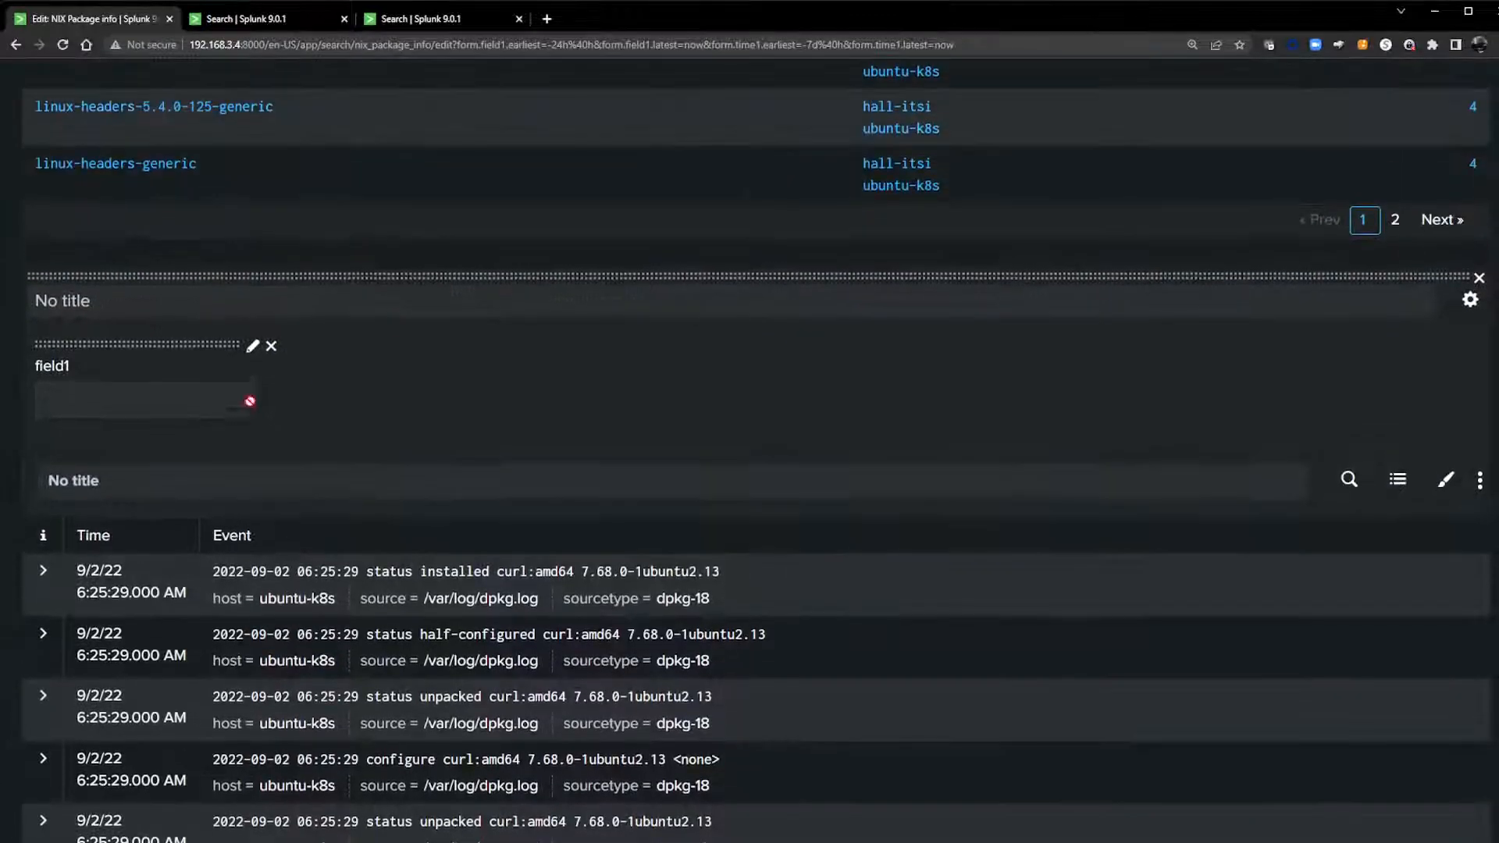
pyautogui.click(254, 346)
pyautogui.doubleClick(352, 286)
pyautogui.write('Host S')
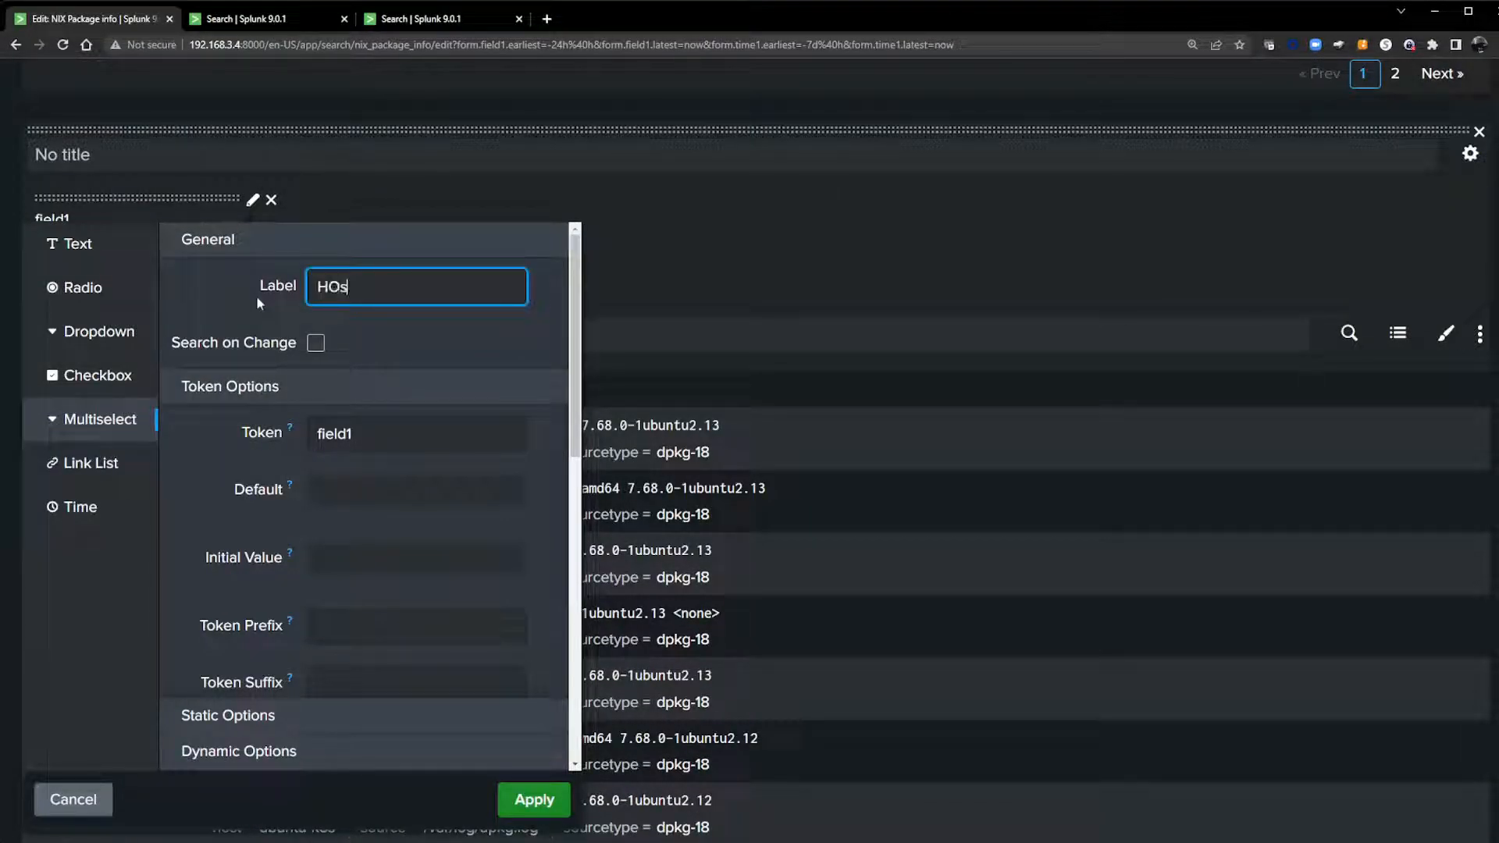
pyautogui.write('election')
pyautogui.click(346, 434)
pyautogui.doubleClick(345, 434)
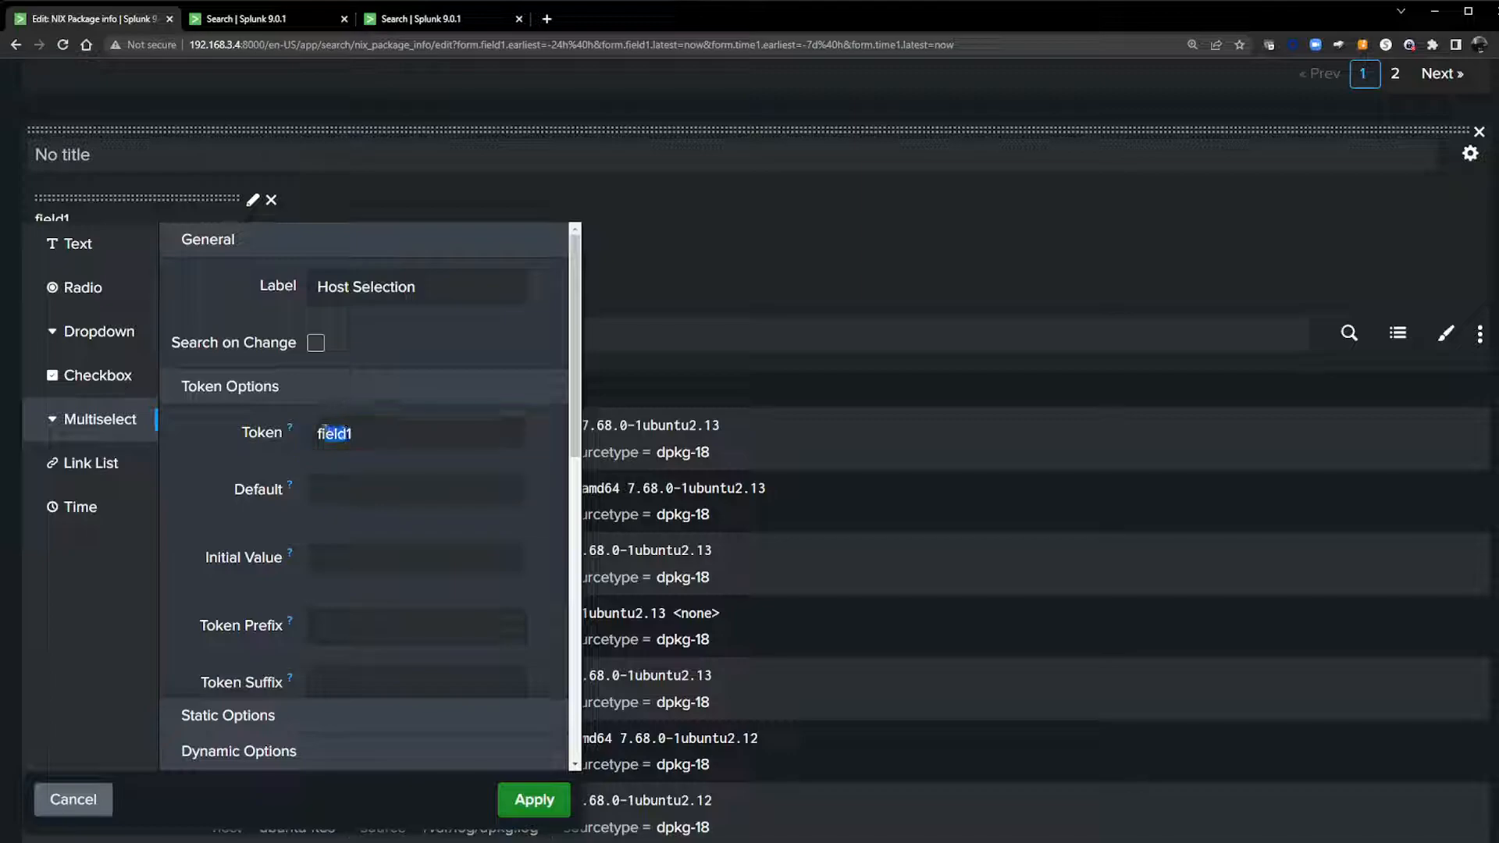
pyautogui.write('host1')
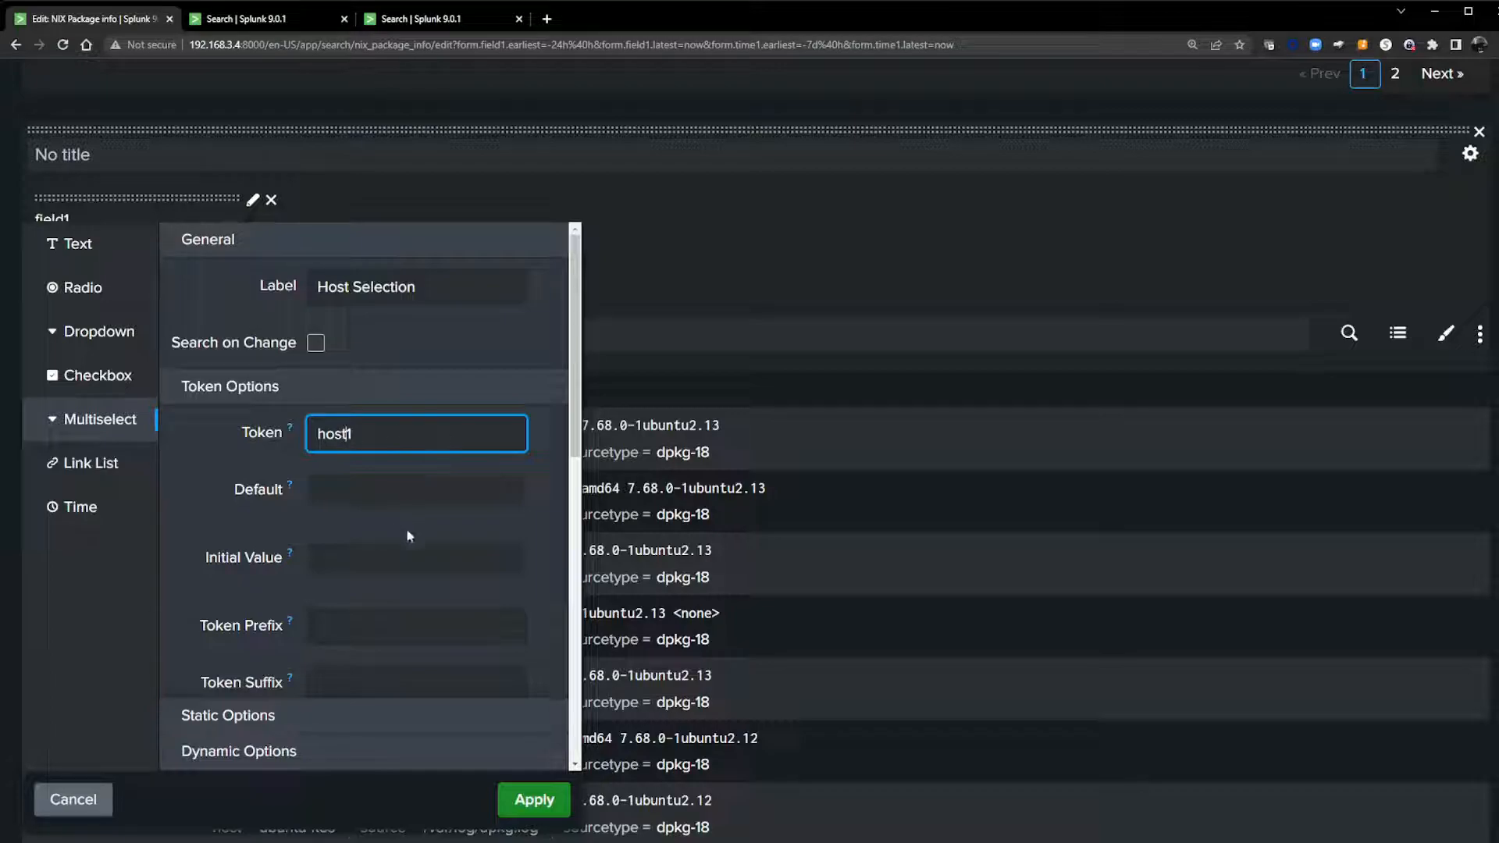
# Step: Set the multiselect's dynamic options search to the copied dpkg.log search, changed to count by host instead of action
pyautogui.scroll(-6, 406, 527)
pyautogui.scroll(-3, 419, 537)
pyautogui.click(479, 519)
pyautogui.hotkey('ctrl', 'v')
pyautogui.press('BackSpace')
pyautogui.press('BackSpace')
pyautogui.press('BackSpace')
pyautogui.press('BackSpace')
pyautogui.press('BackSpace')
pyautogui.press('BackSpace')
pyautogui.write('host')
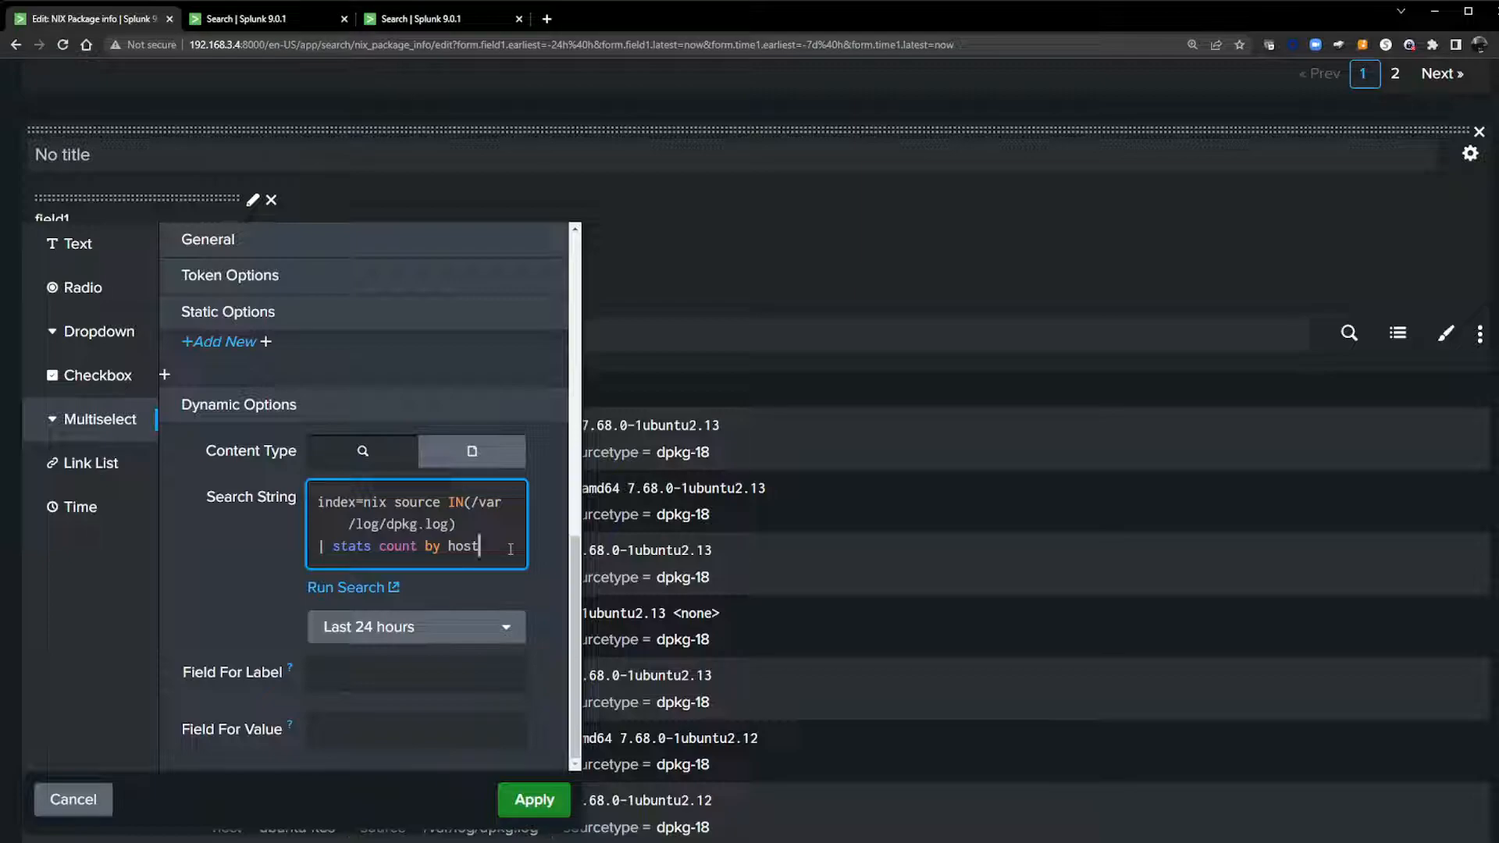
# Step: Add the filter package="$package1$" to the first line of the multiselect's search string and try to apply the settings
pyautogui.press('Up')
pyautogui.write('package=""')
pyautogui.press('Left')
pyautogui.write('$$')
pyautogui.press('Left')
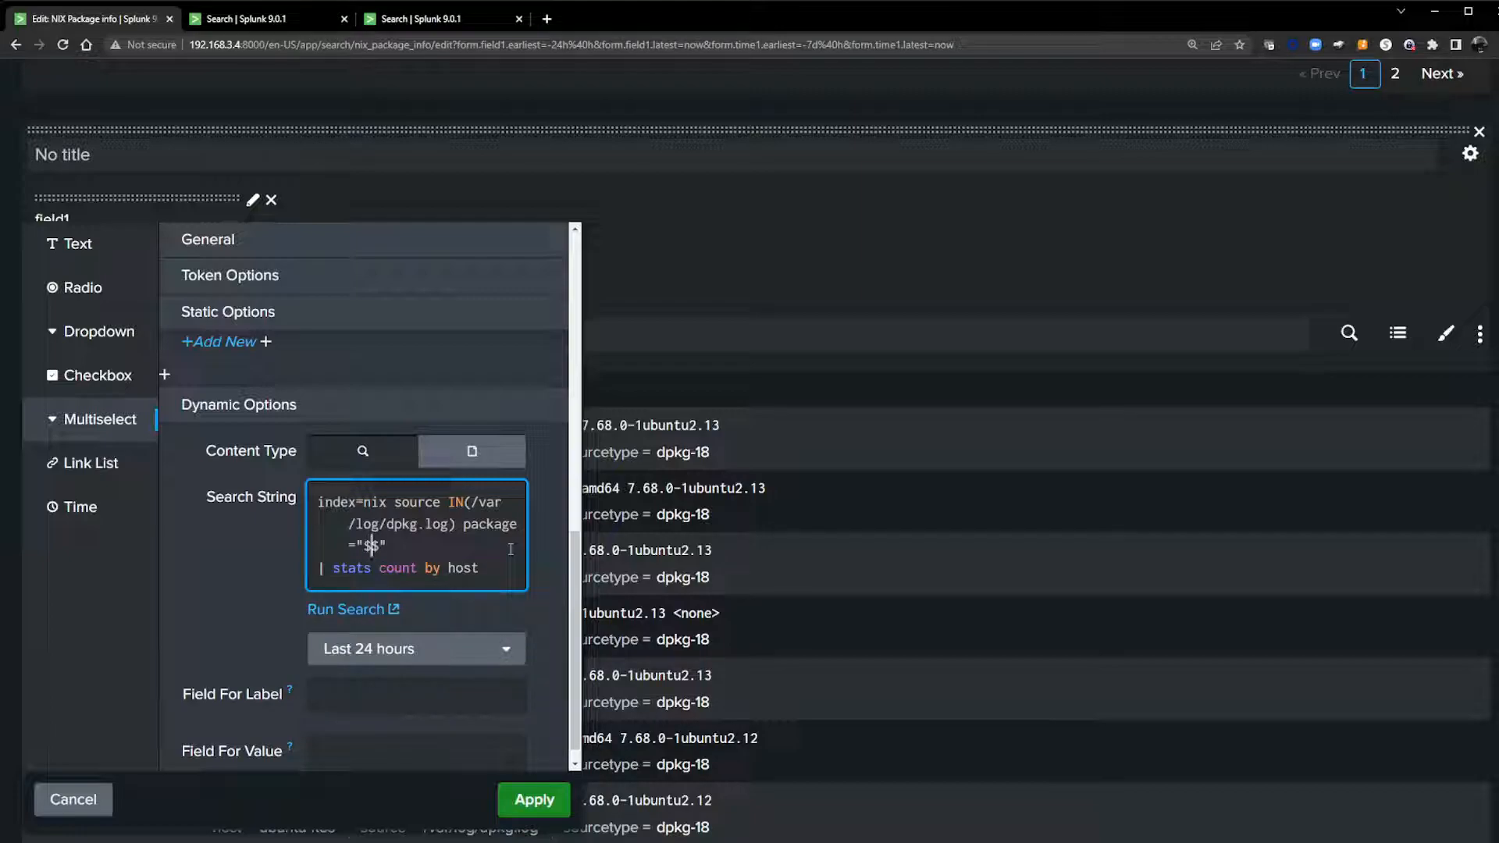
pyautogui.write('package1')
pyautogui.click(533, 804)
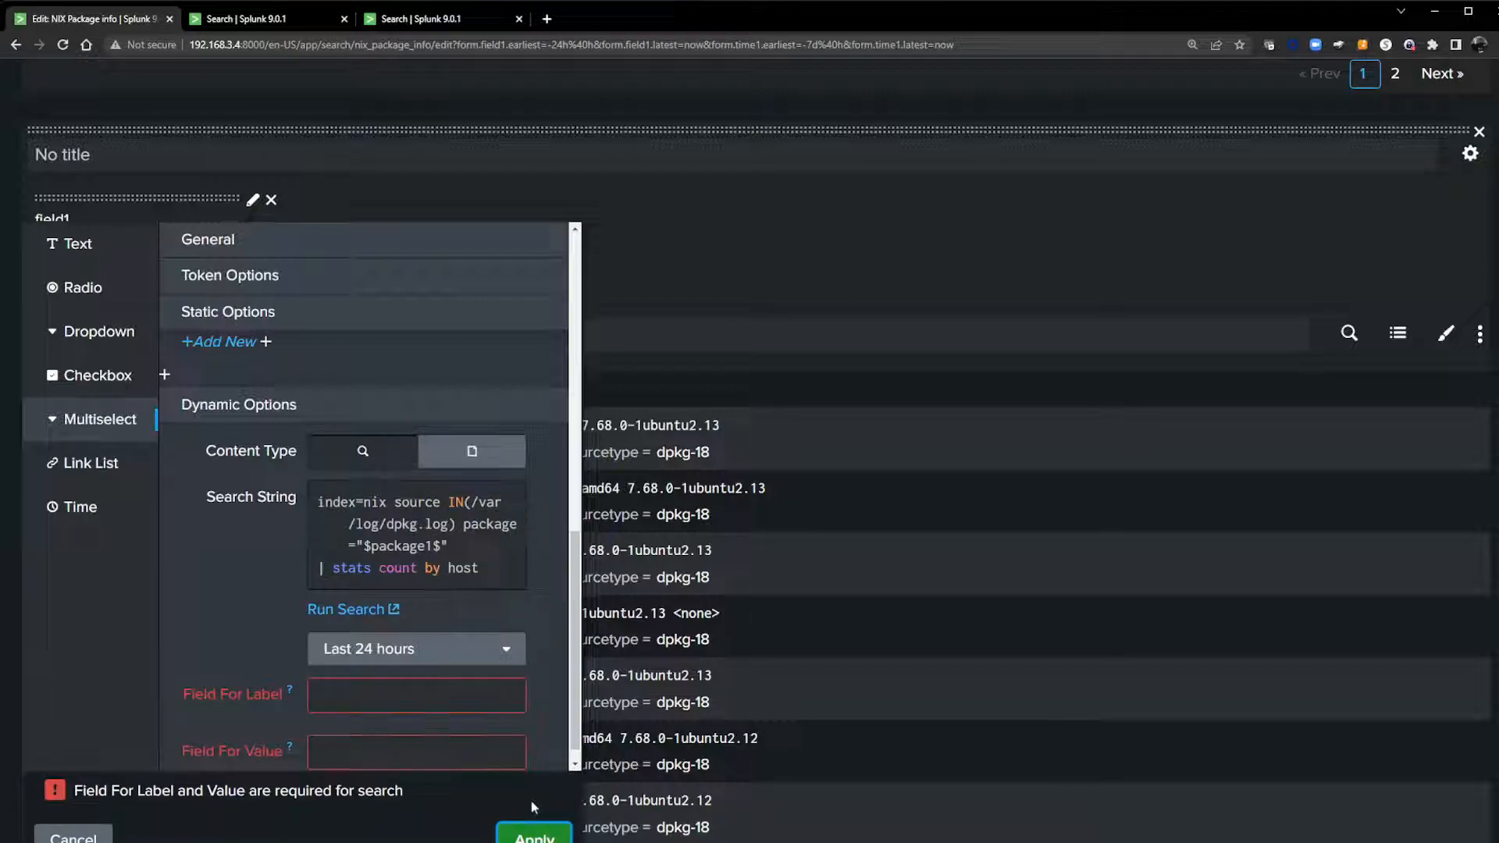
# Step: Use host as both the field for label and the field for value, and apply the multiselect settings
pyautogui.scroll(-2, 523, 802)
pyautogui.click(373, 561)
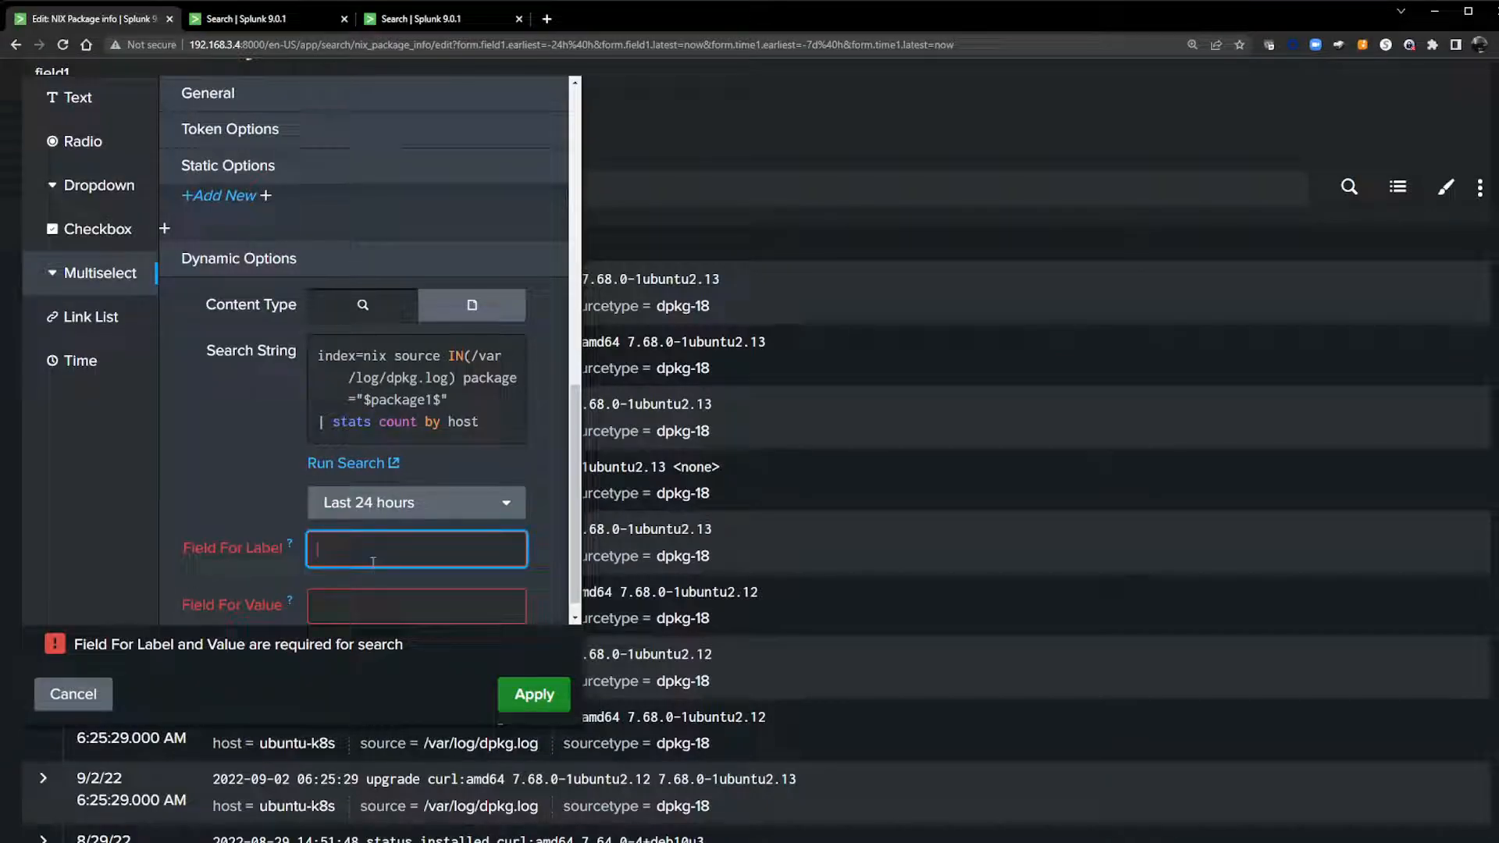
pyautogui.write('host')
pyautogui.press('Tab')
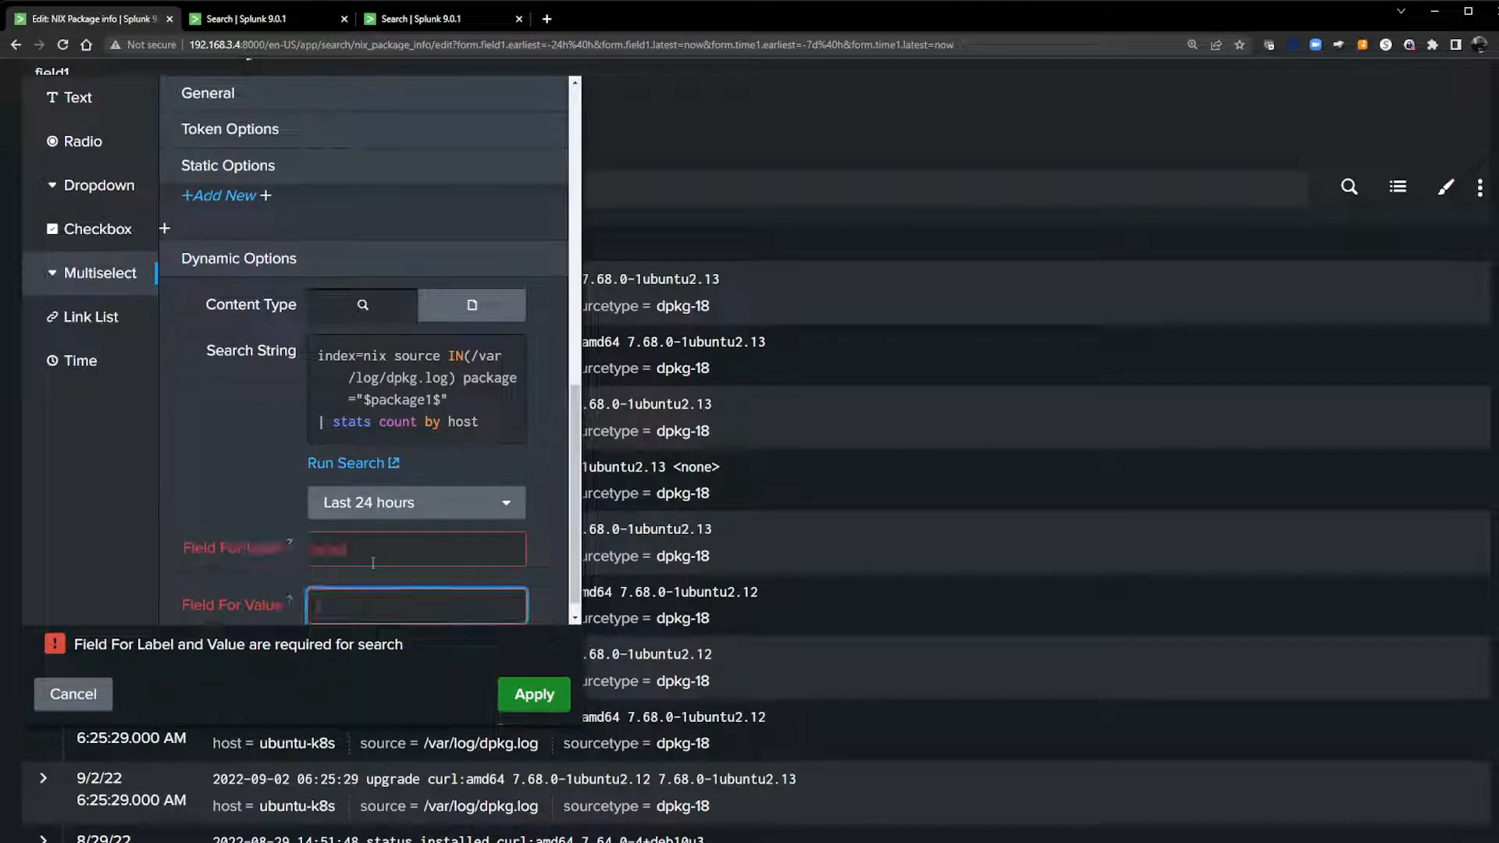
pyautogui.write('host')
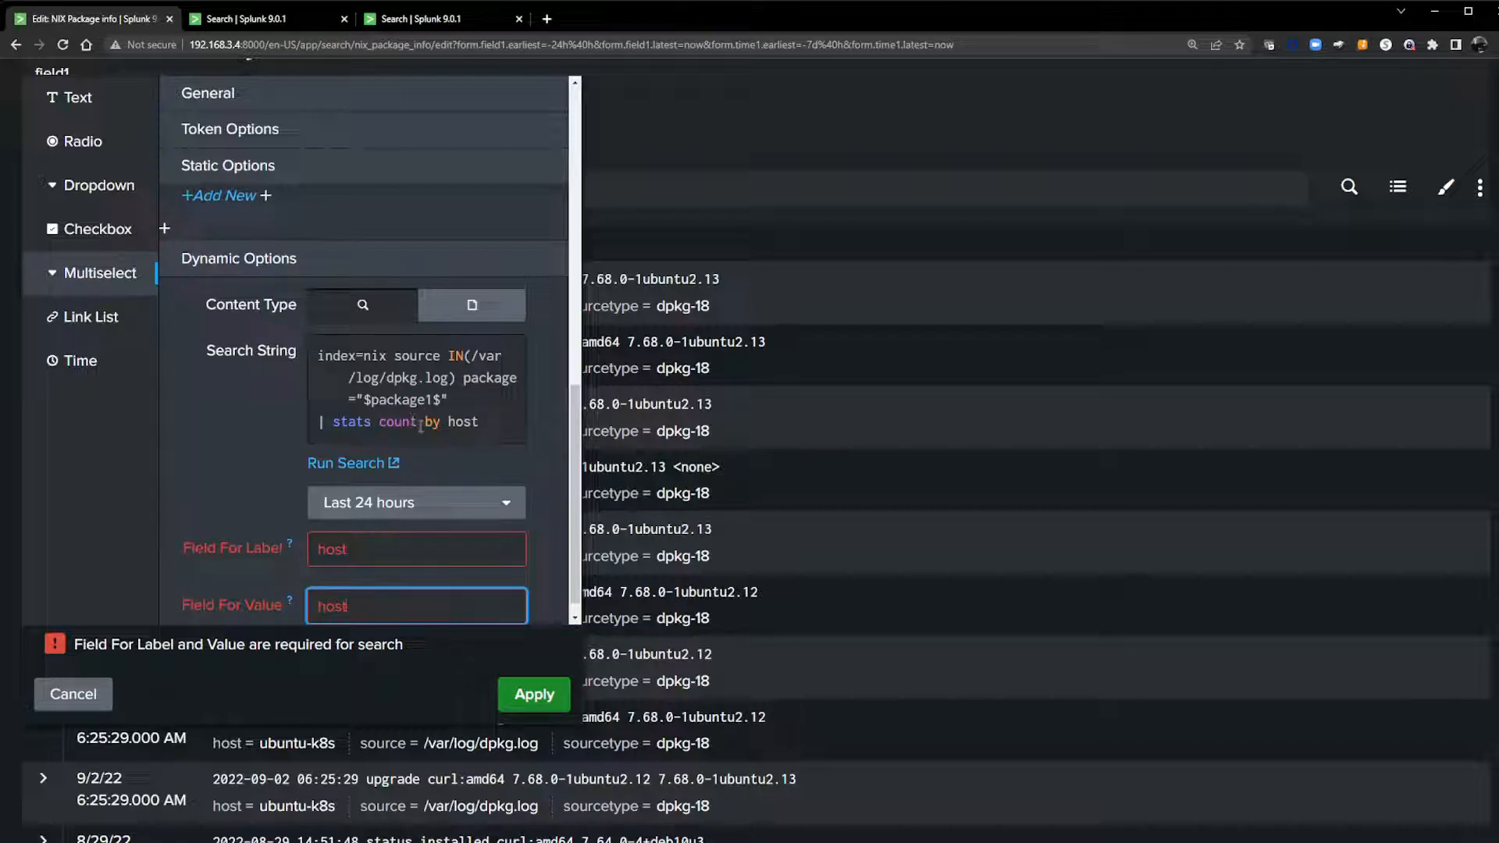
pyautogui.click(544, 697)
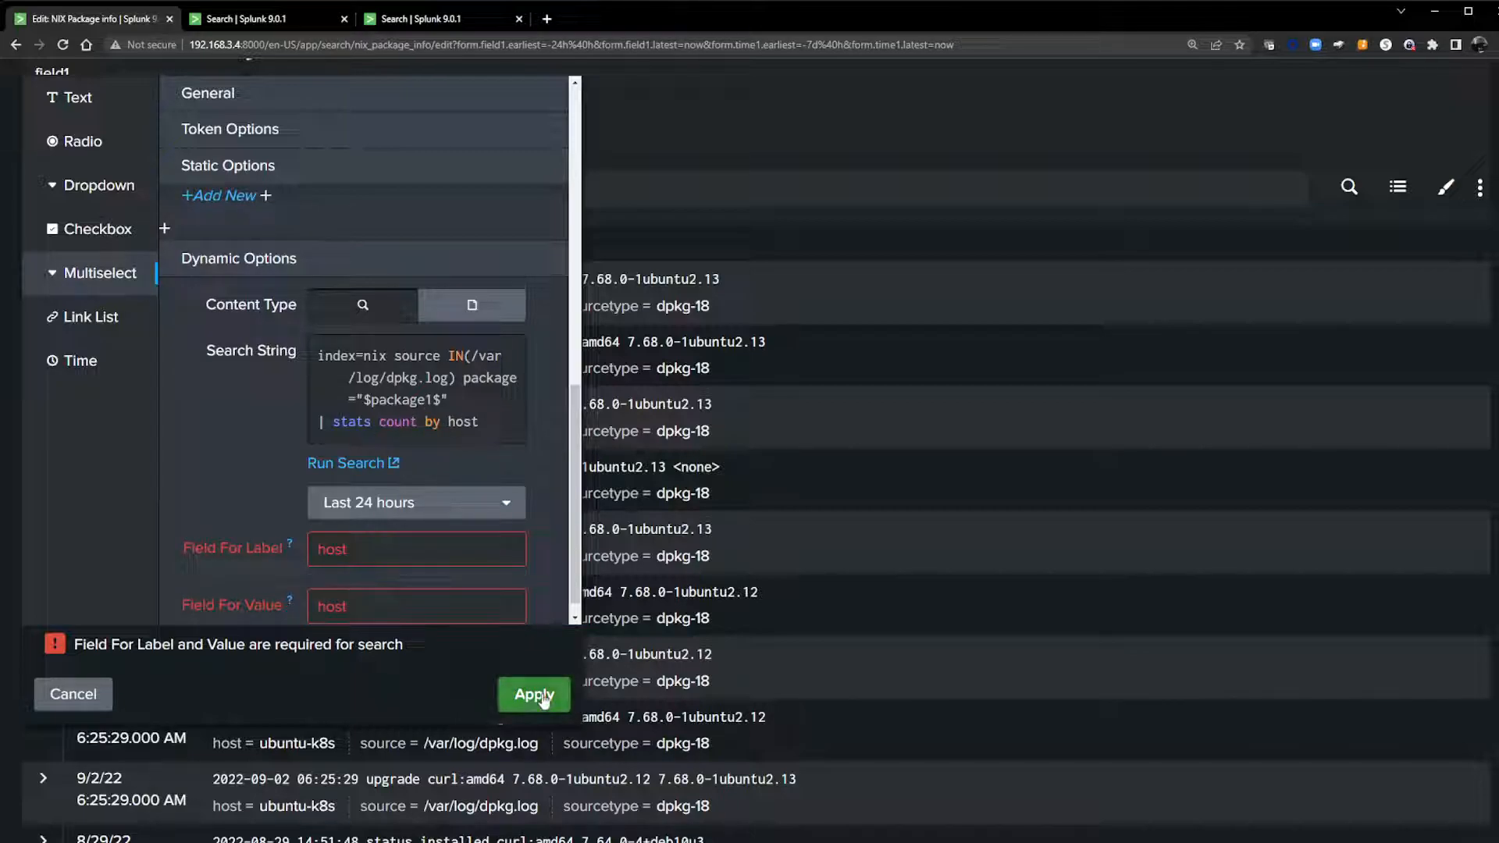
# Step: Check the host options offered by the Host Selection input against the hosts listed in the package table
pyautogui.scroll(5, 546, 694)
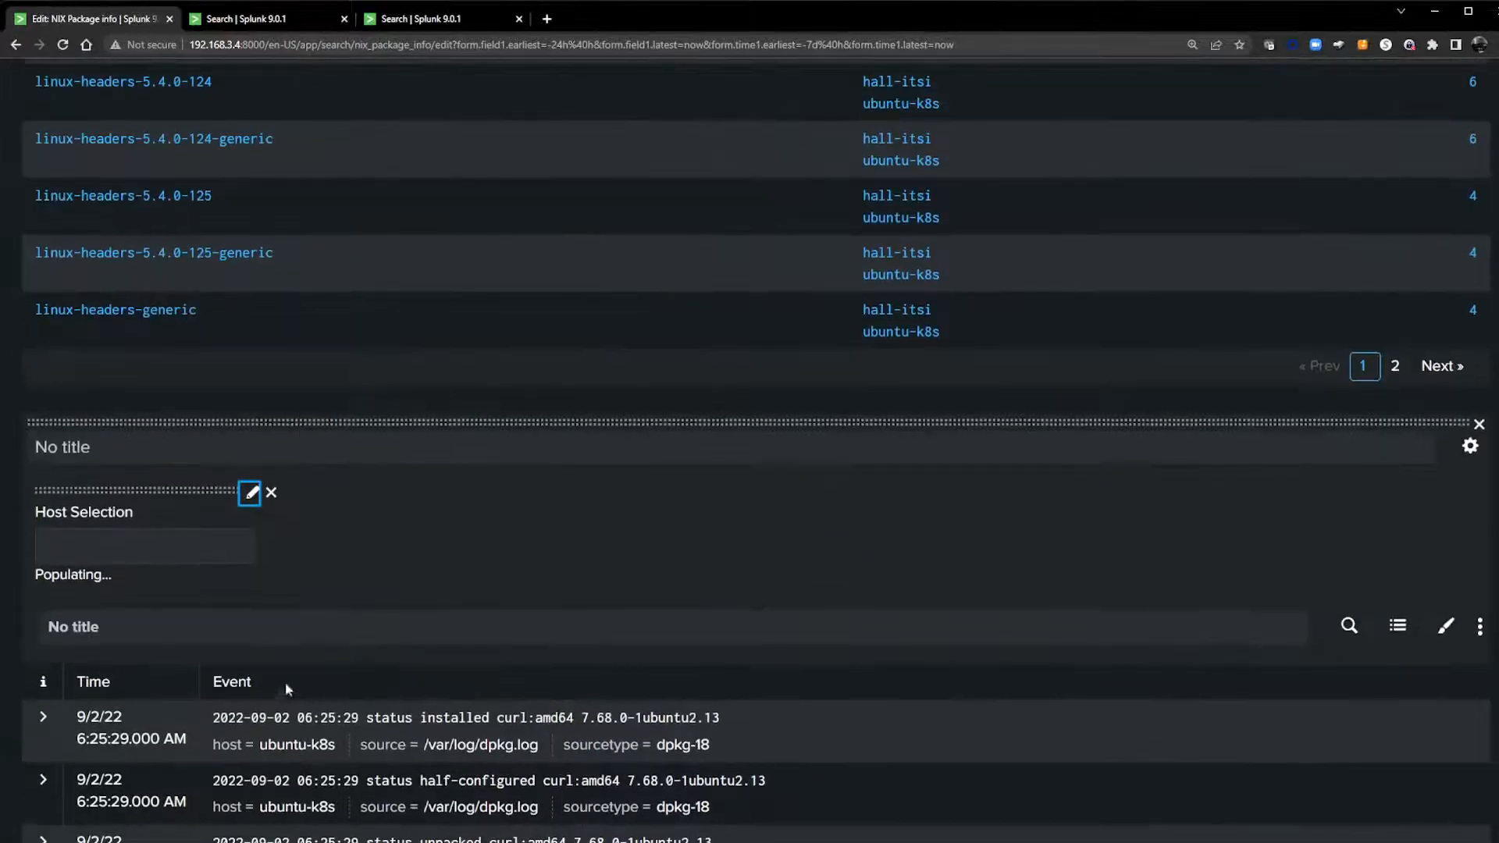
pyautogui.click(153, 548)
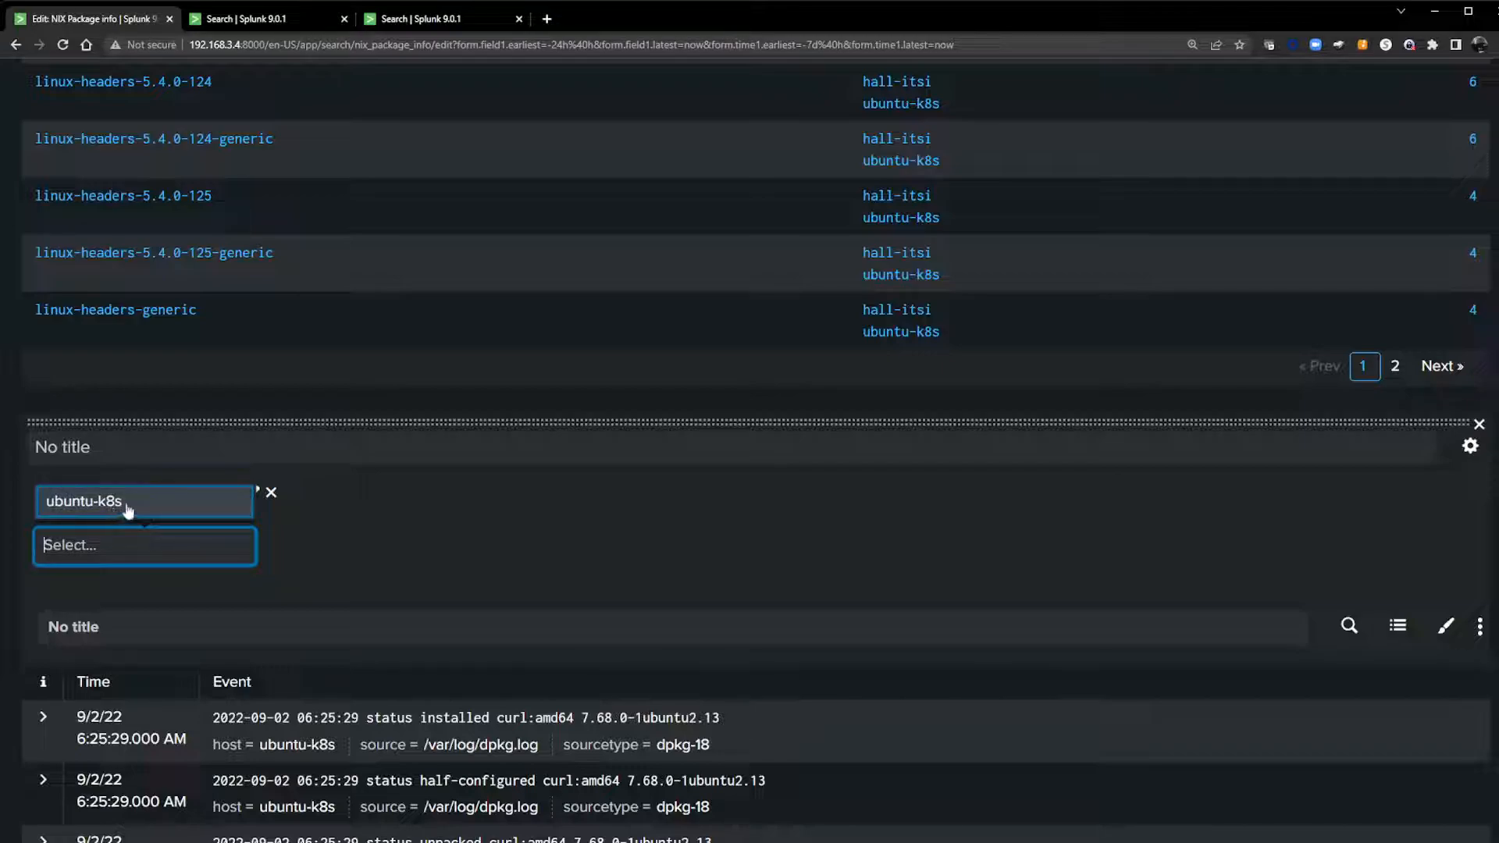
pyautogui.scroll(5, 373, 555)
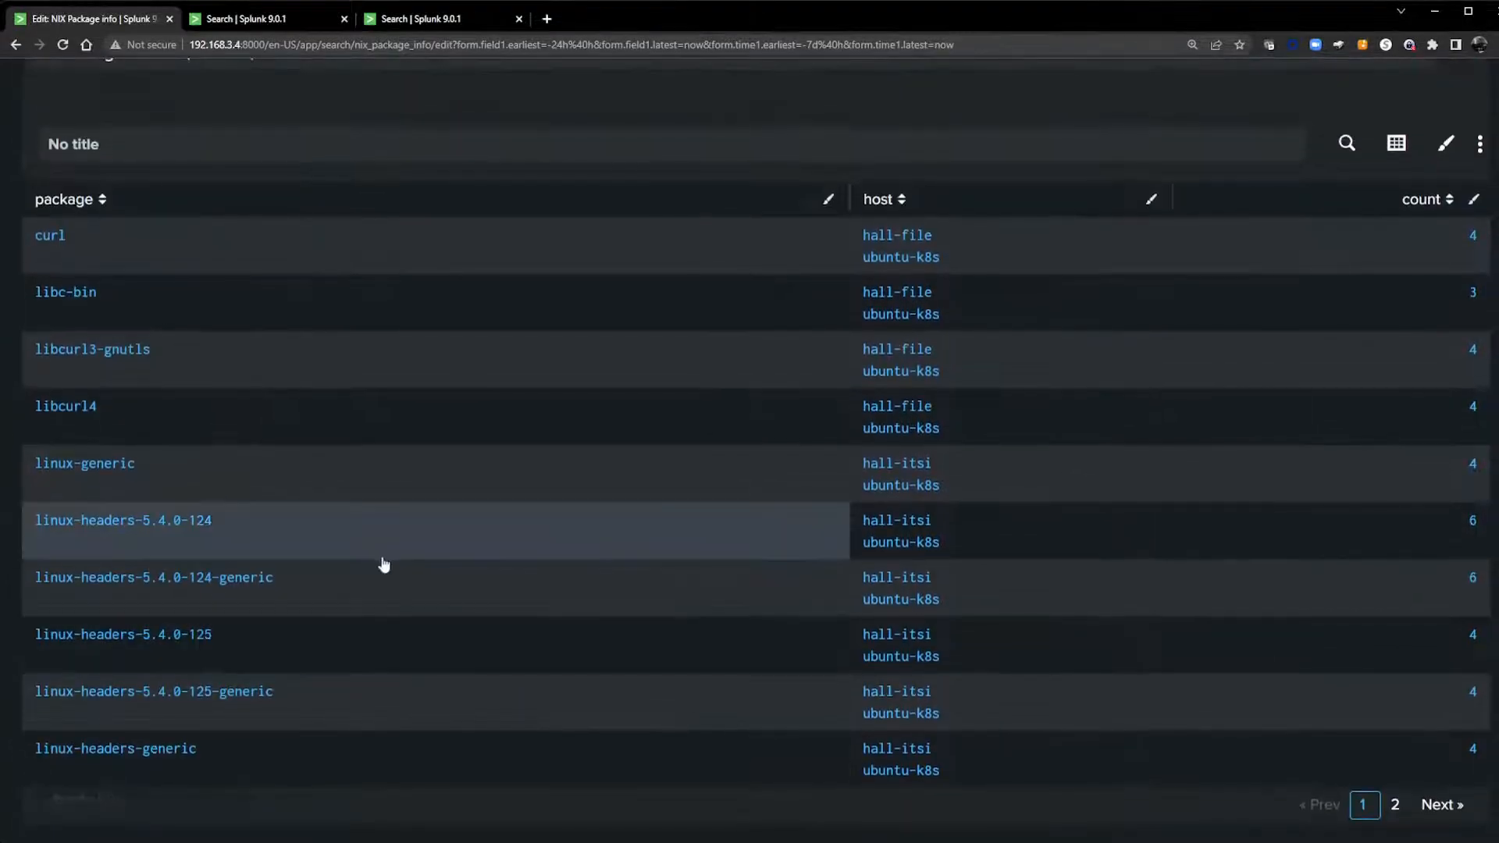
pyautogui.scroll(-5, 311, 542)
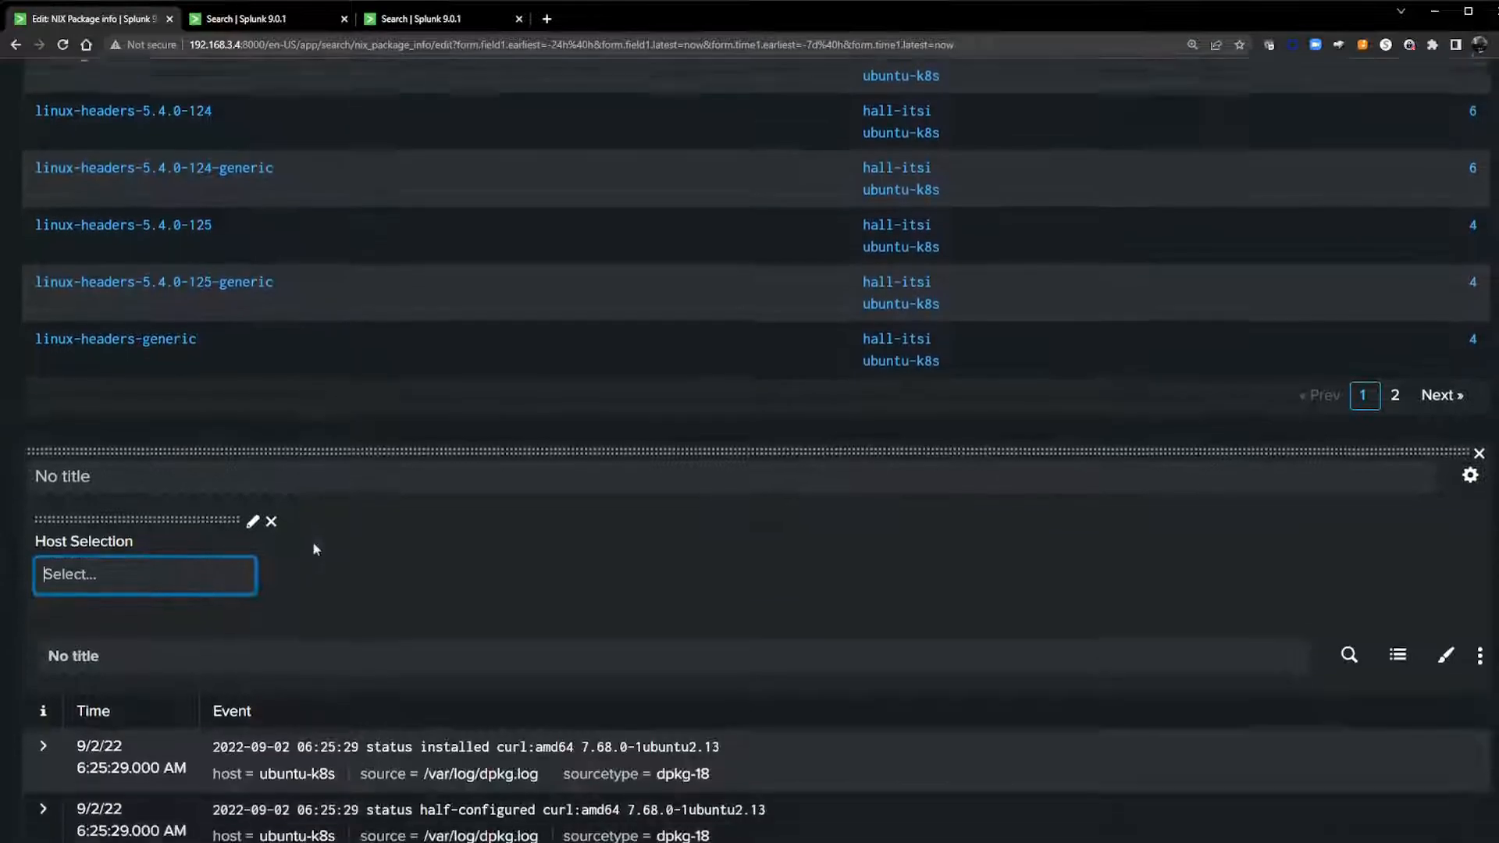
pyautogui.scroll(8, 315, 546)
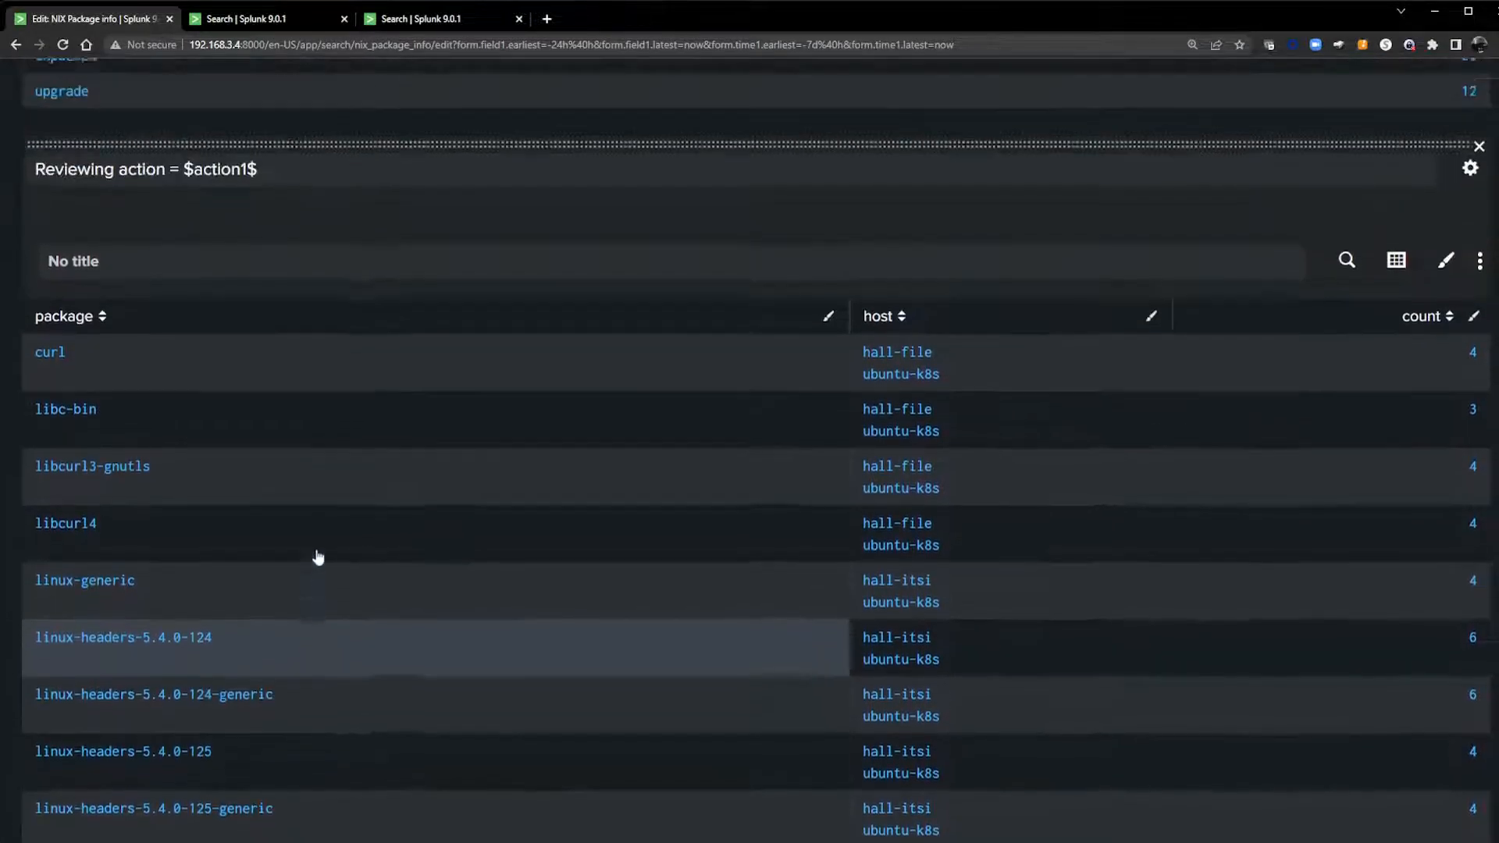
pyautogui.scroll(-8, 318, 557)
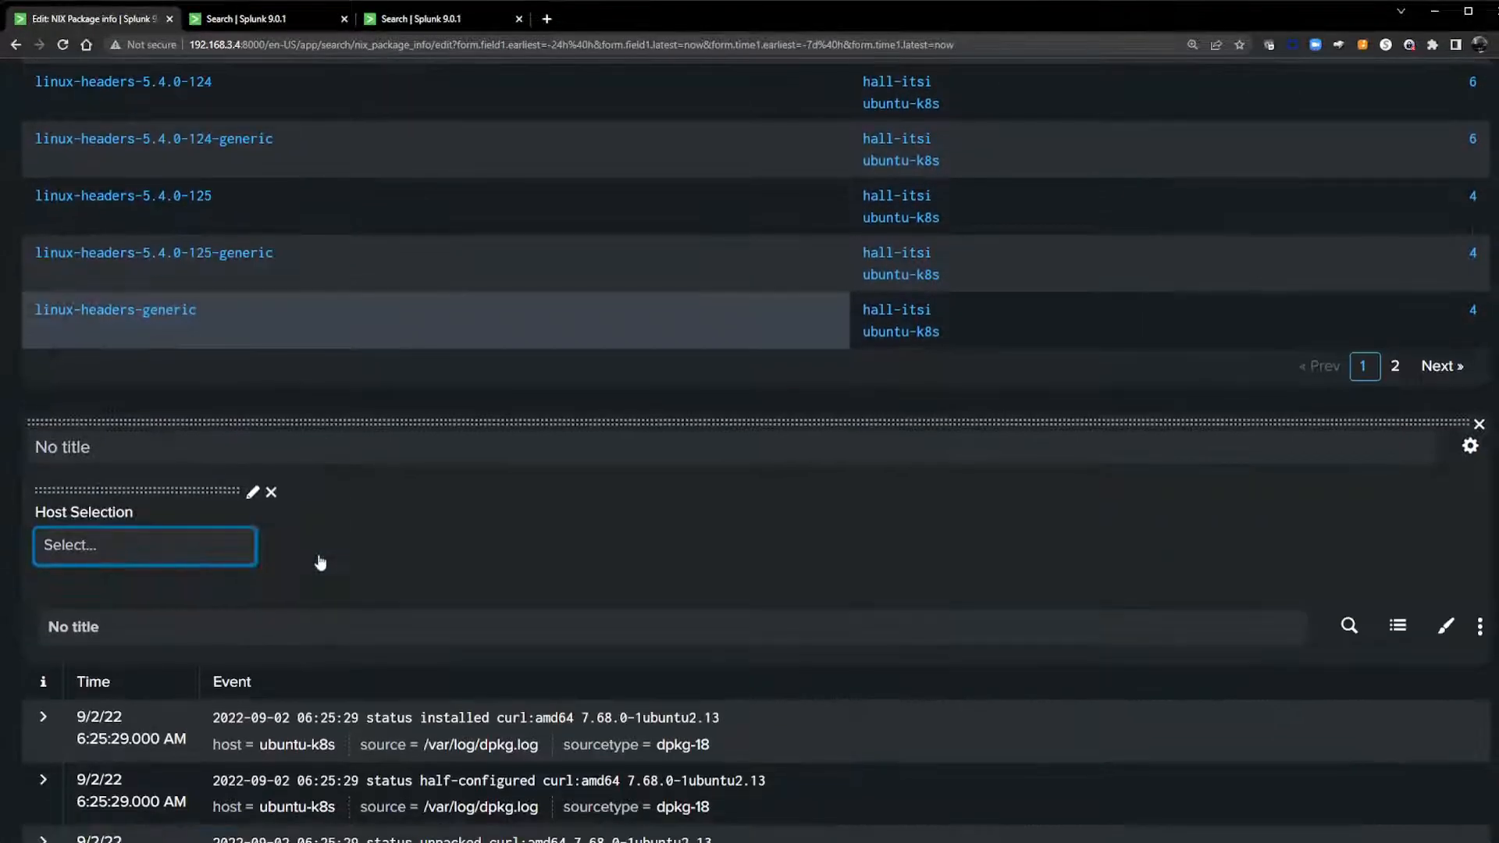
pyautogui.scroll(-1, 317, 554)
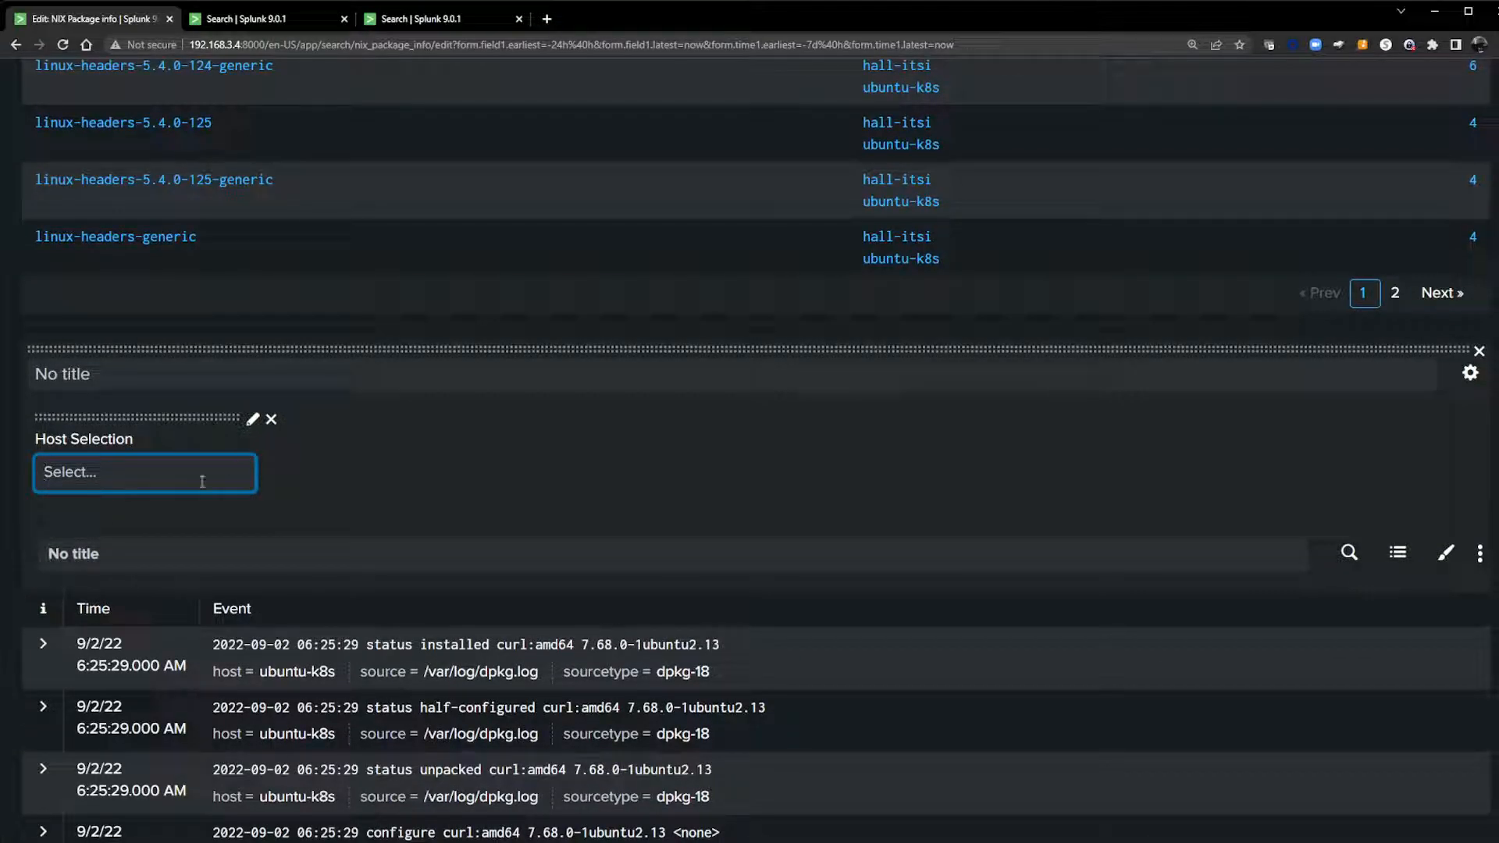
# Step: Examine the preset and advanced time range settings for the Host Selection input's dynamic search, leaving them unapplied
pyautogui.click(252, 420)
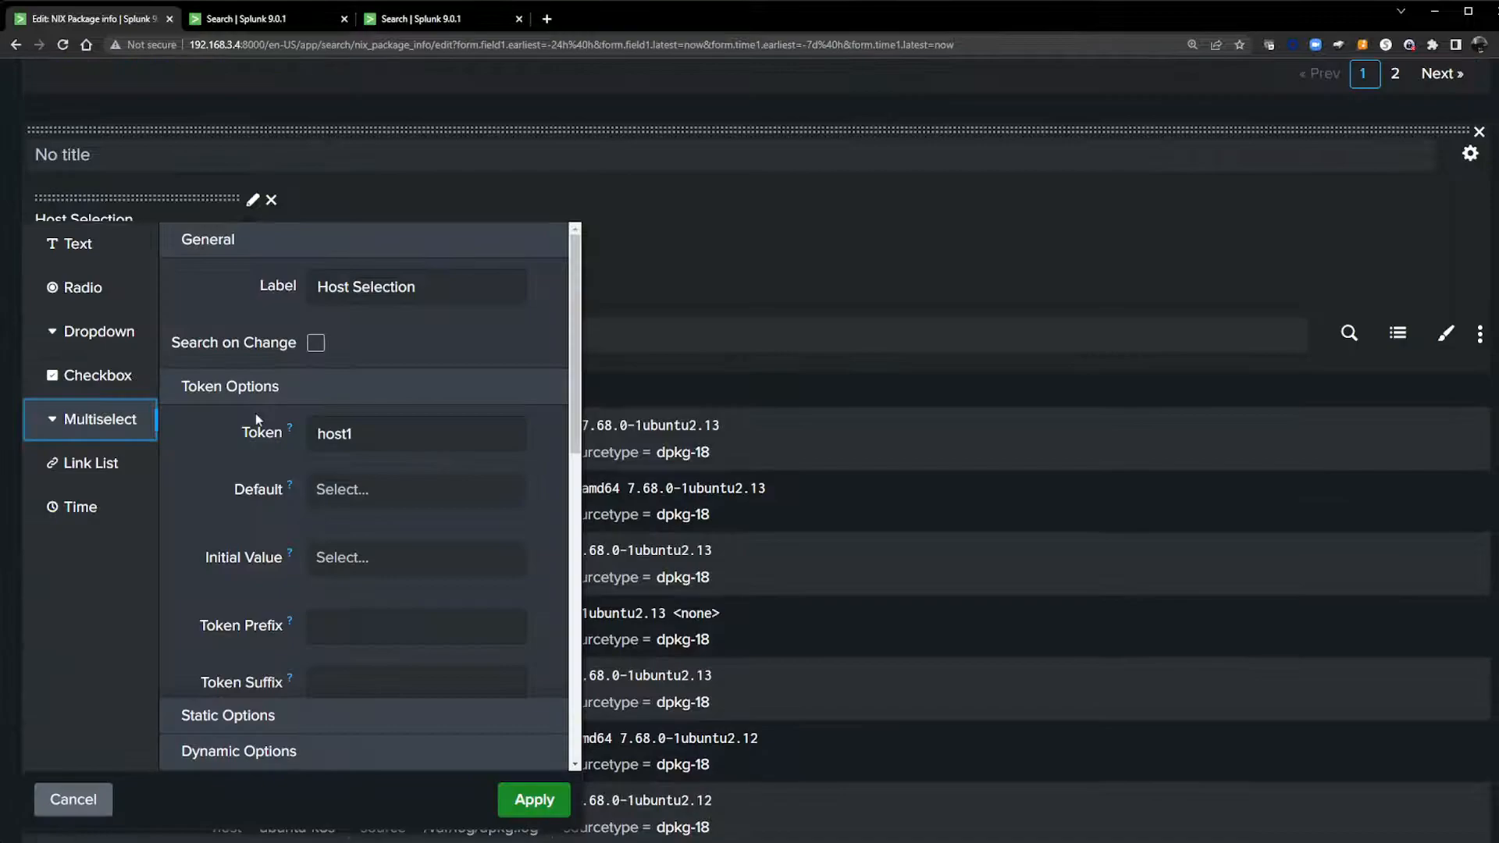
pyautogui.moveTo(291, 624)
pyautogui.scroll(-5, 225, 577)
pyautogui.scroll(-4, 224, 577)
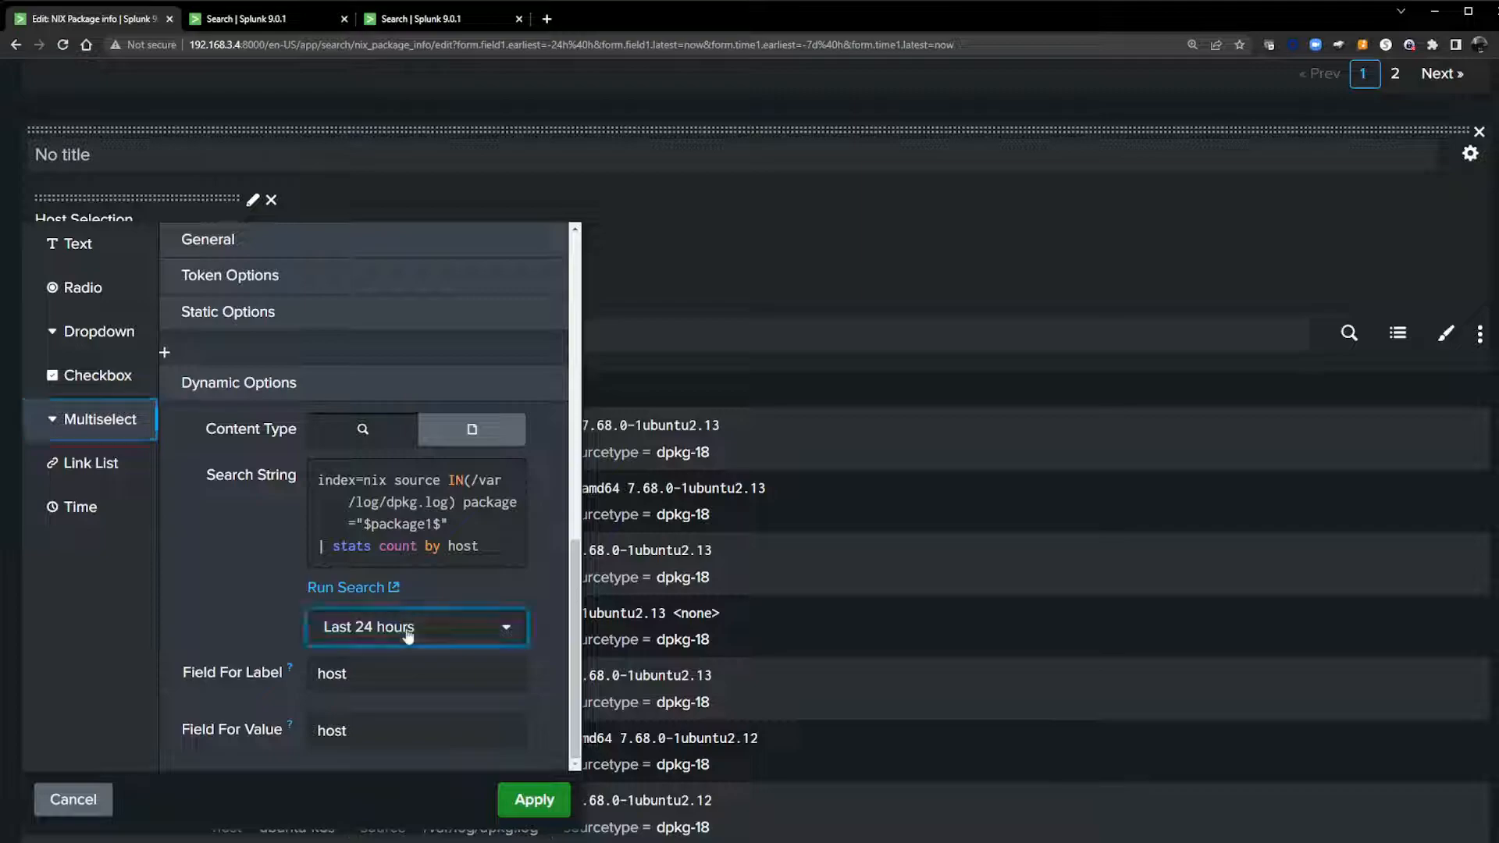
pyautogui.click(406, 630)
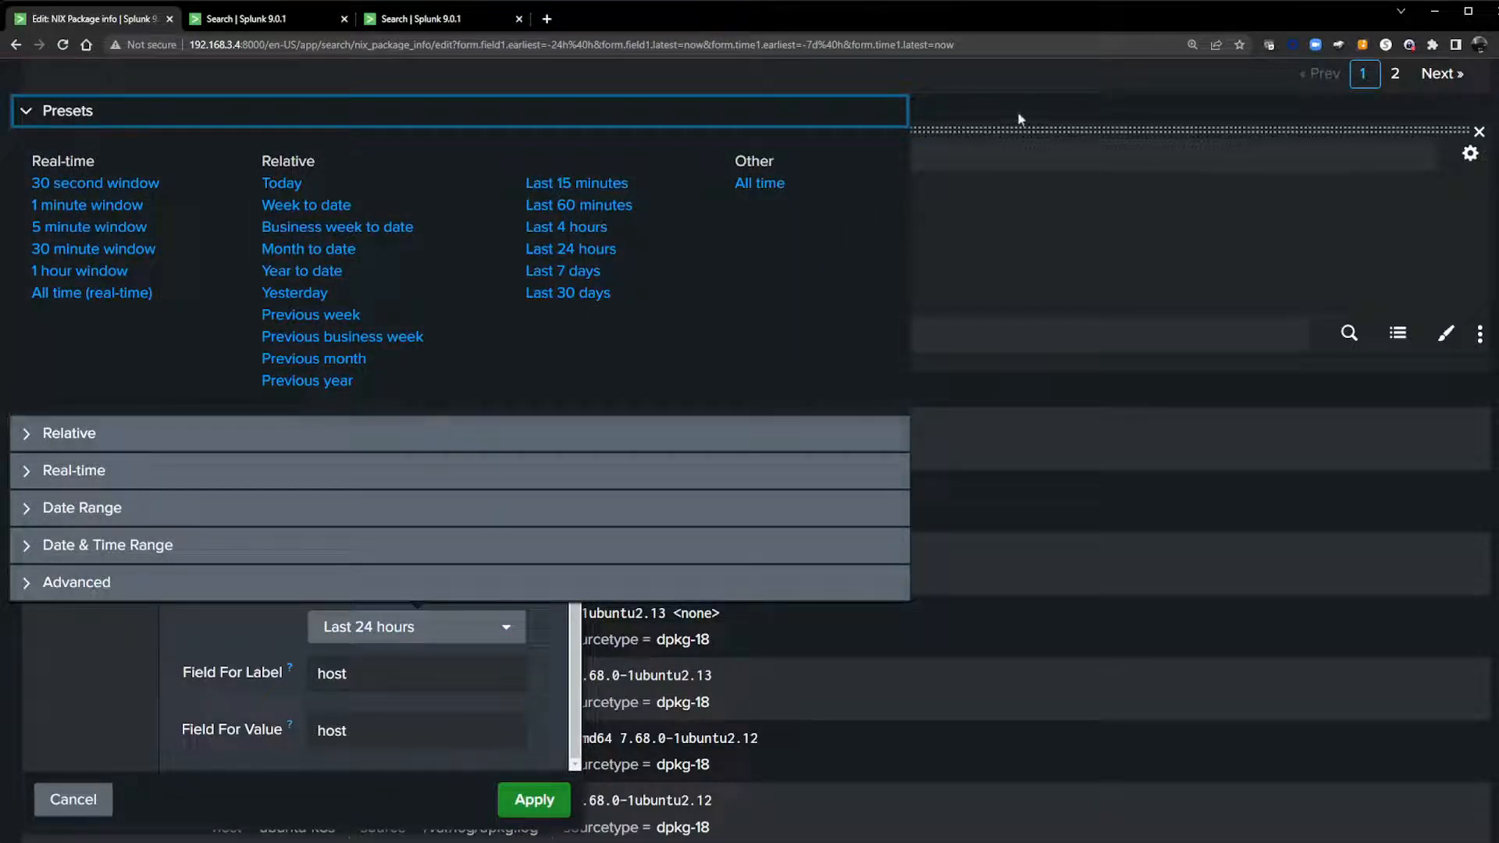
pyautogui.click(1002, 250)
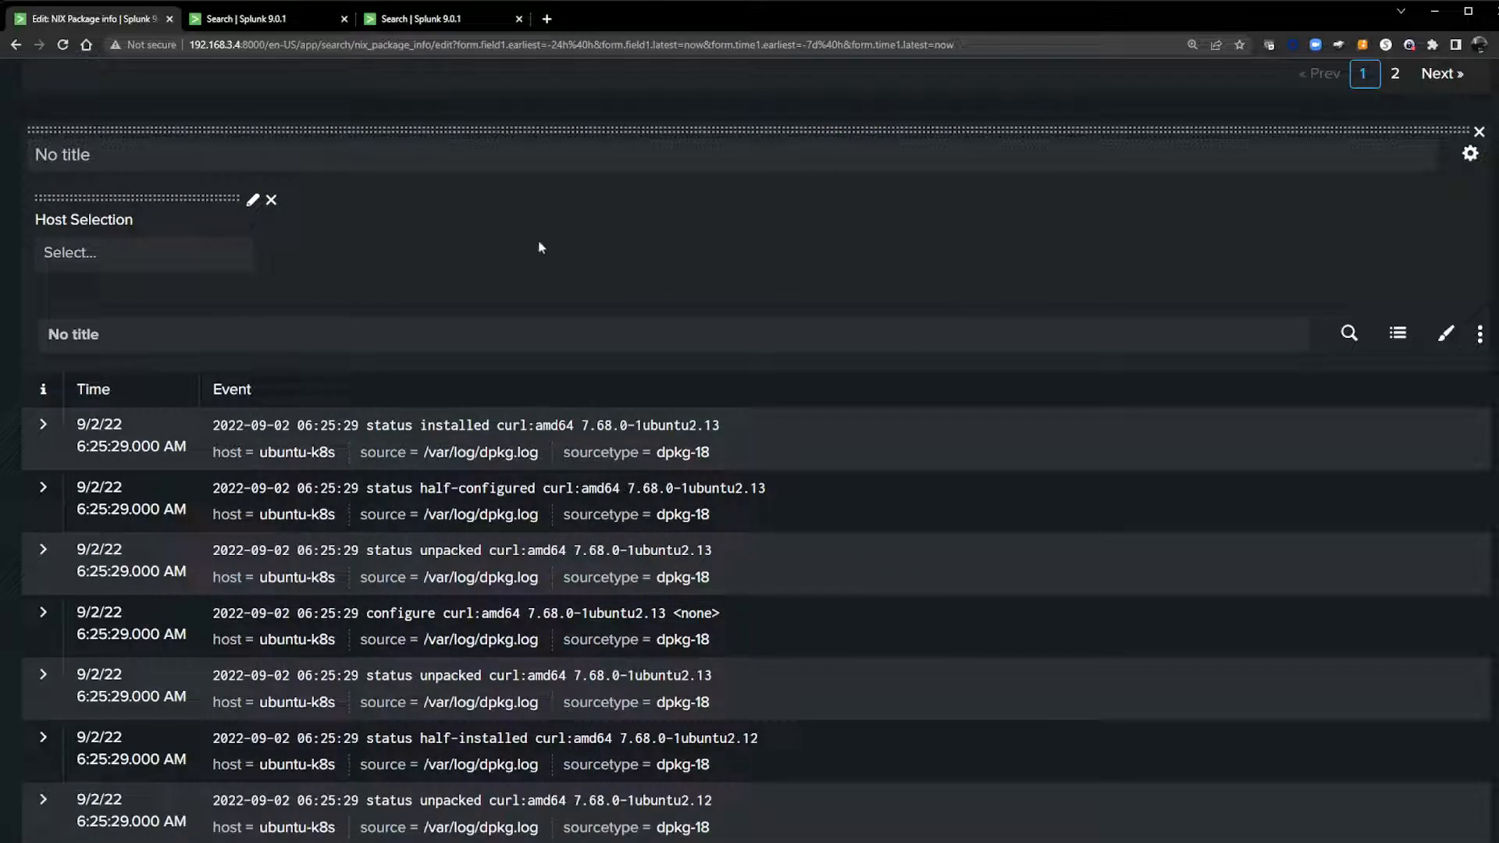
pyautogui.click(252, 200)
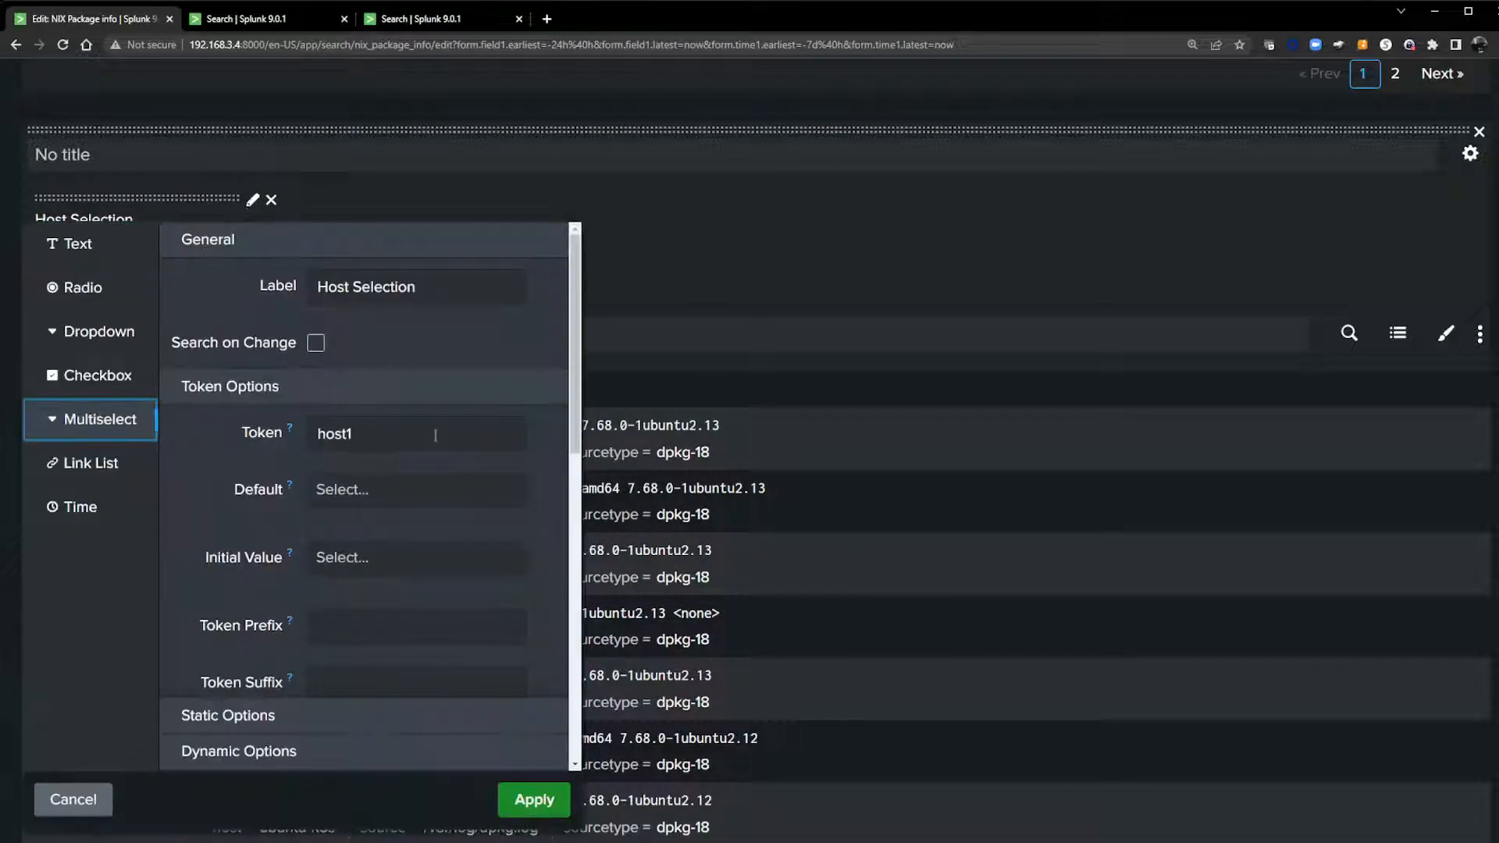
pyautogui.click(234, 715)
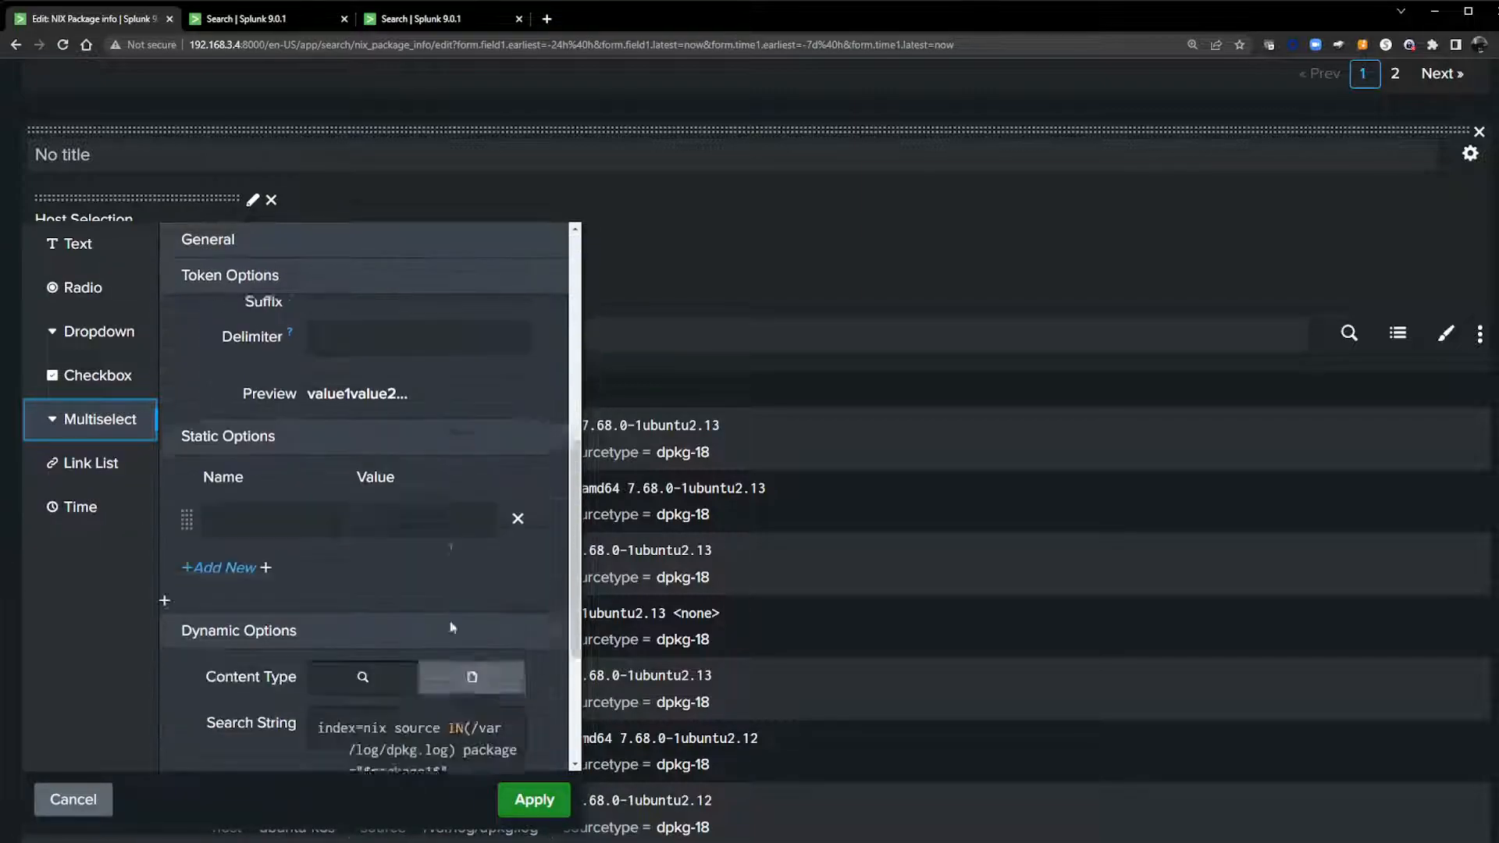
pyautogui.click(413, 628)
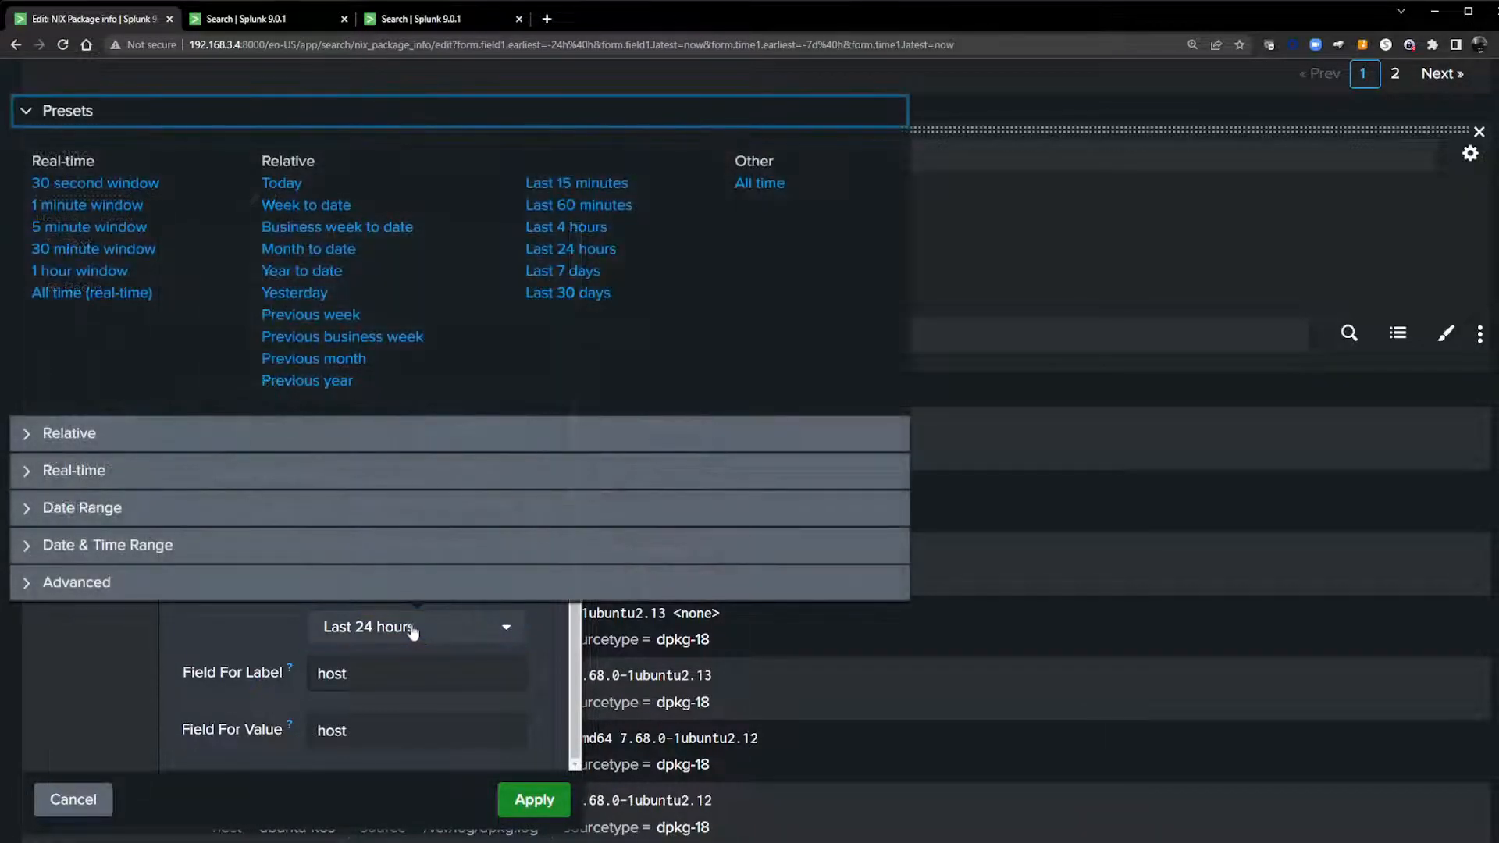
pyautogui.click(107, 577)
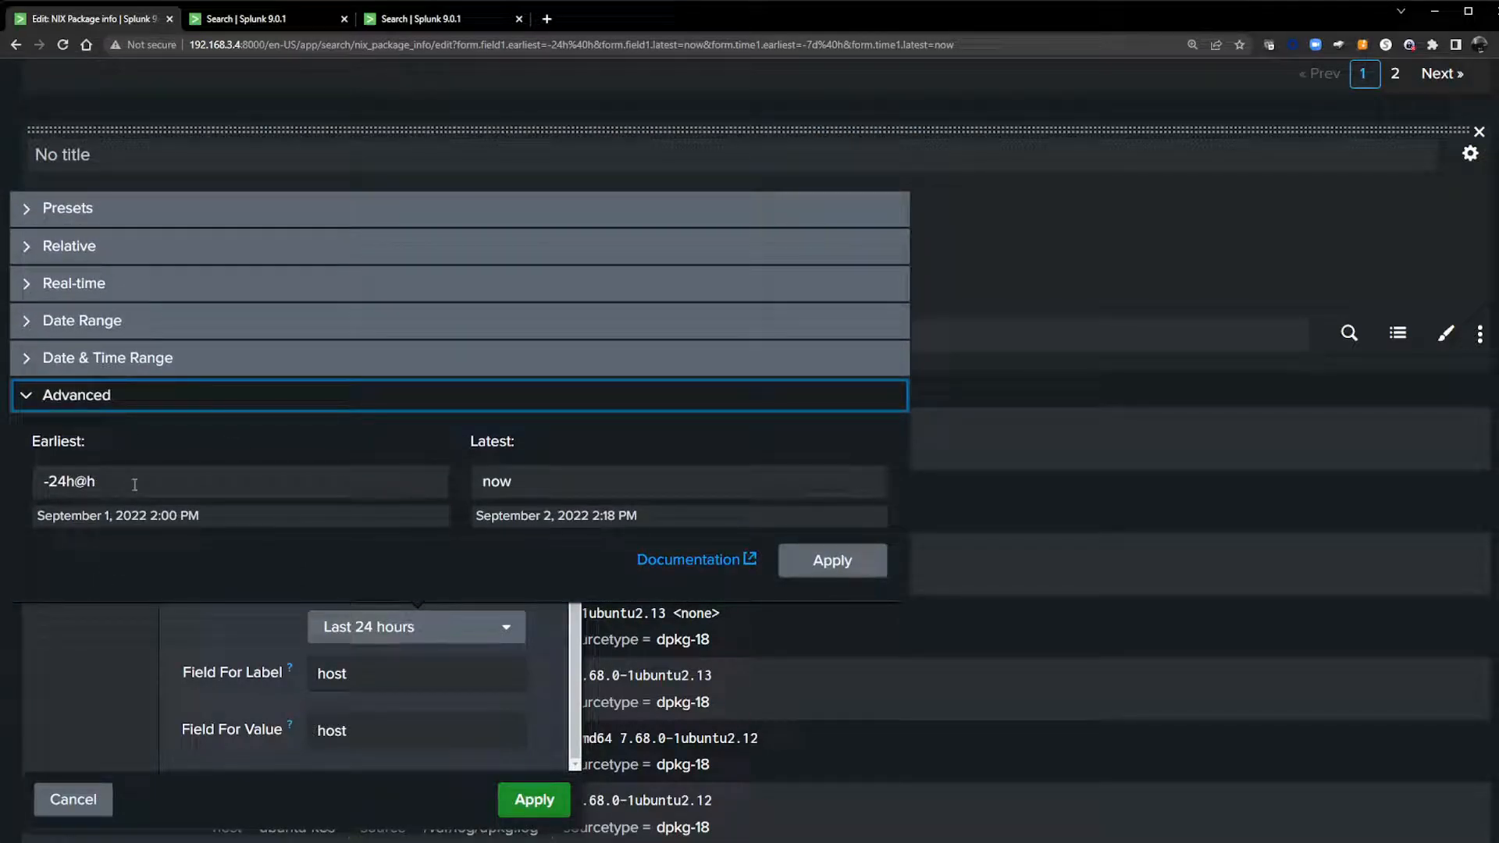
pyautogui.click(1149, 236)
# Step: Open the dashboard's source and copy the $time1.earliest$ and $time1.latest$ lines from the action table's search
pyautogui.scroll(-15, 935, 752)
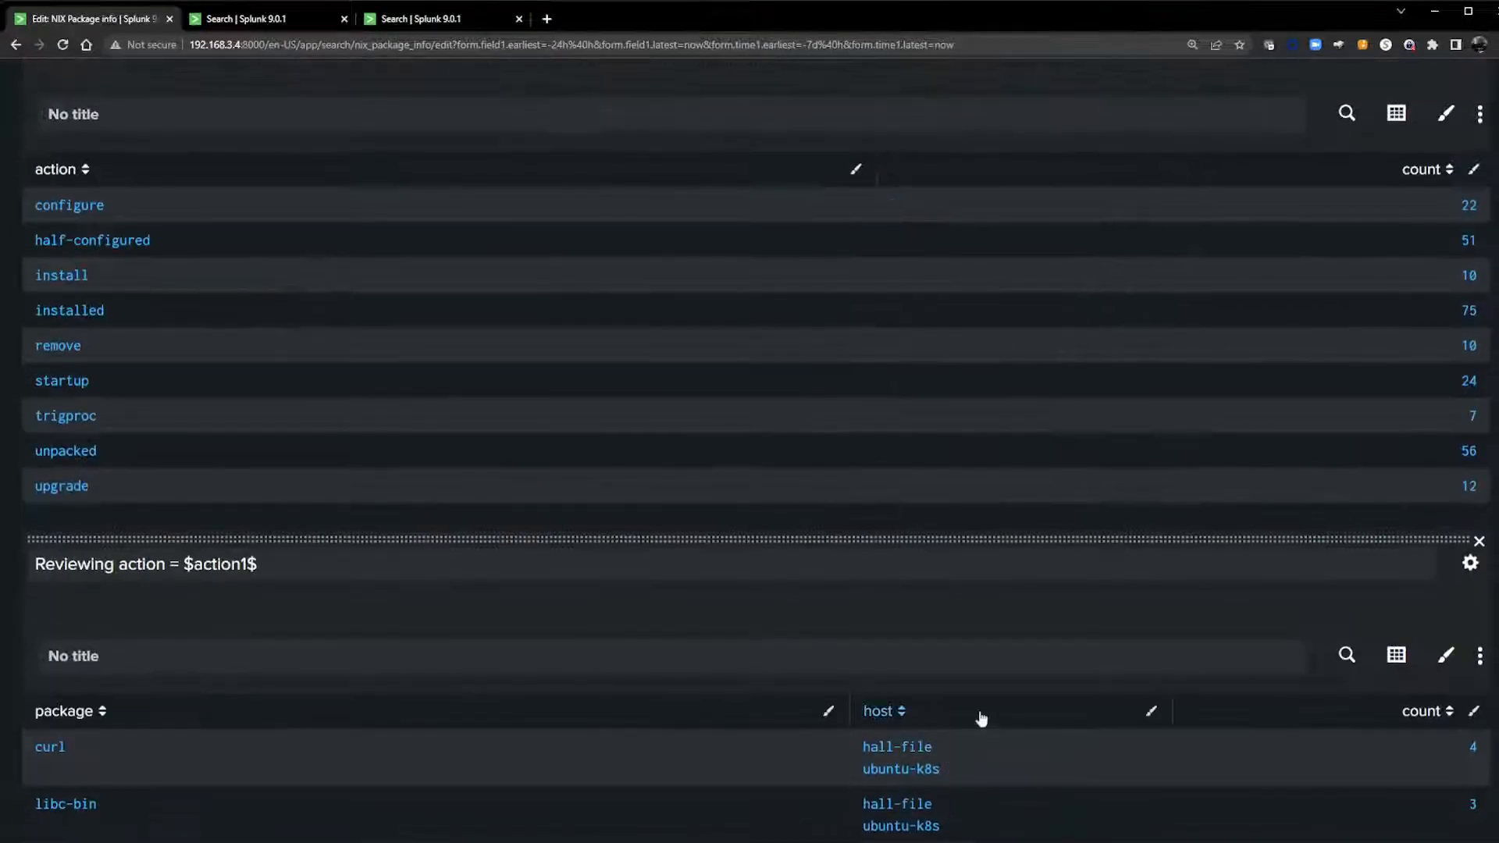
pyautogui.scroll(15, 981, 718)
pyautogui.click(258, 188)
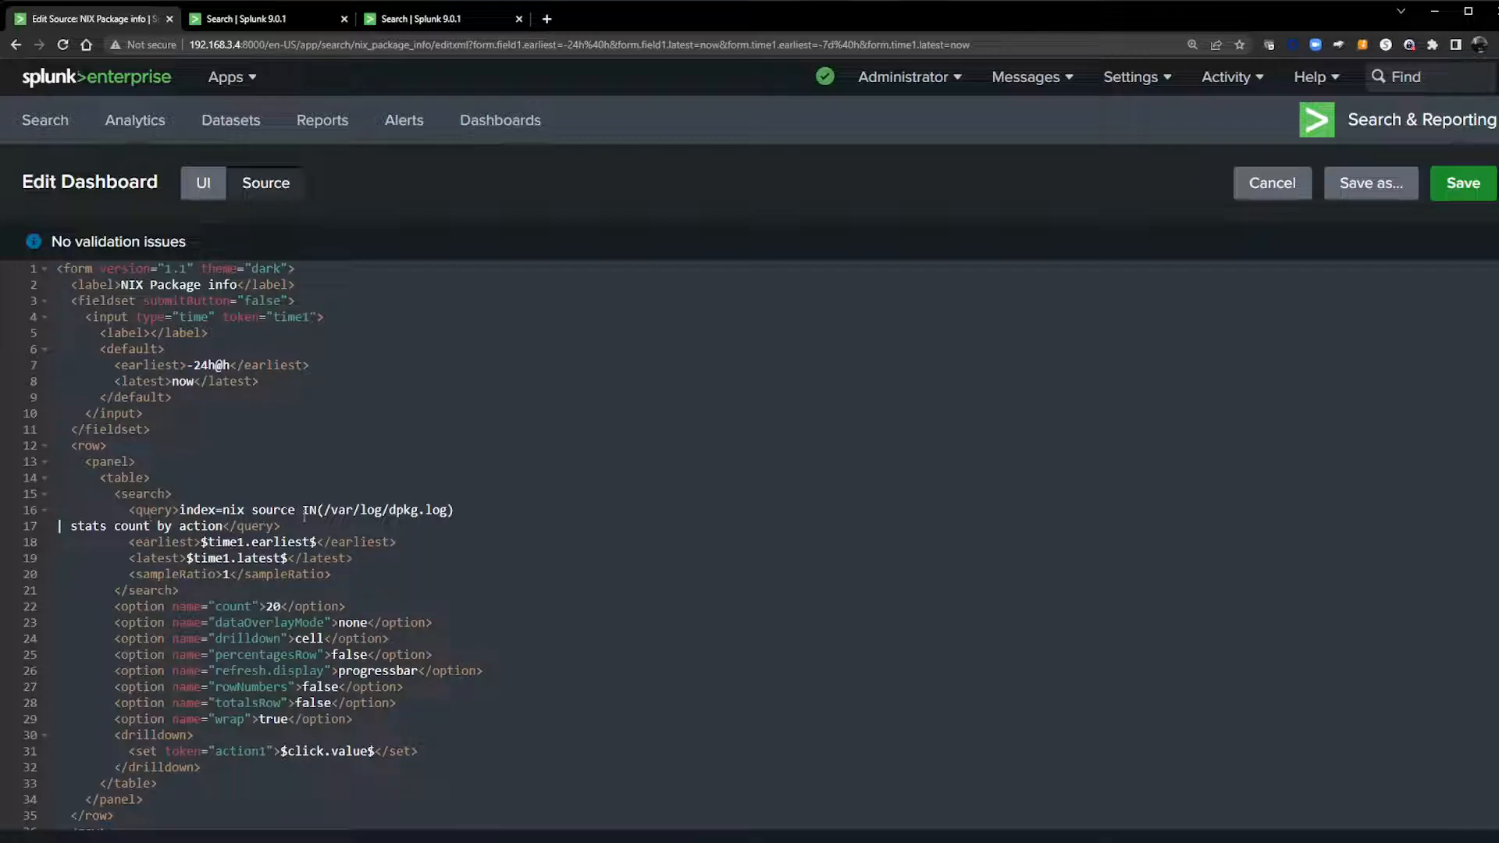
pyautogui.moveTo(352, 557); pyautogui.dragTo(30, 542)
pyautogui.hotkey('ctrl', 'c')
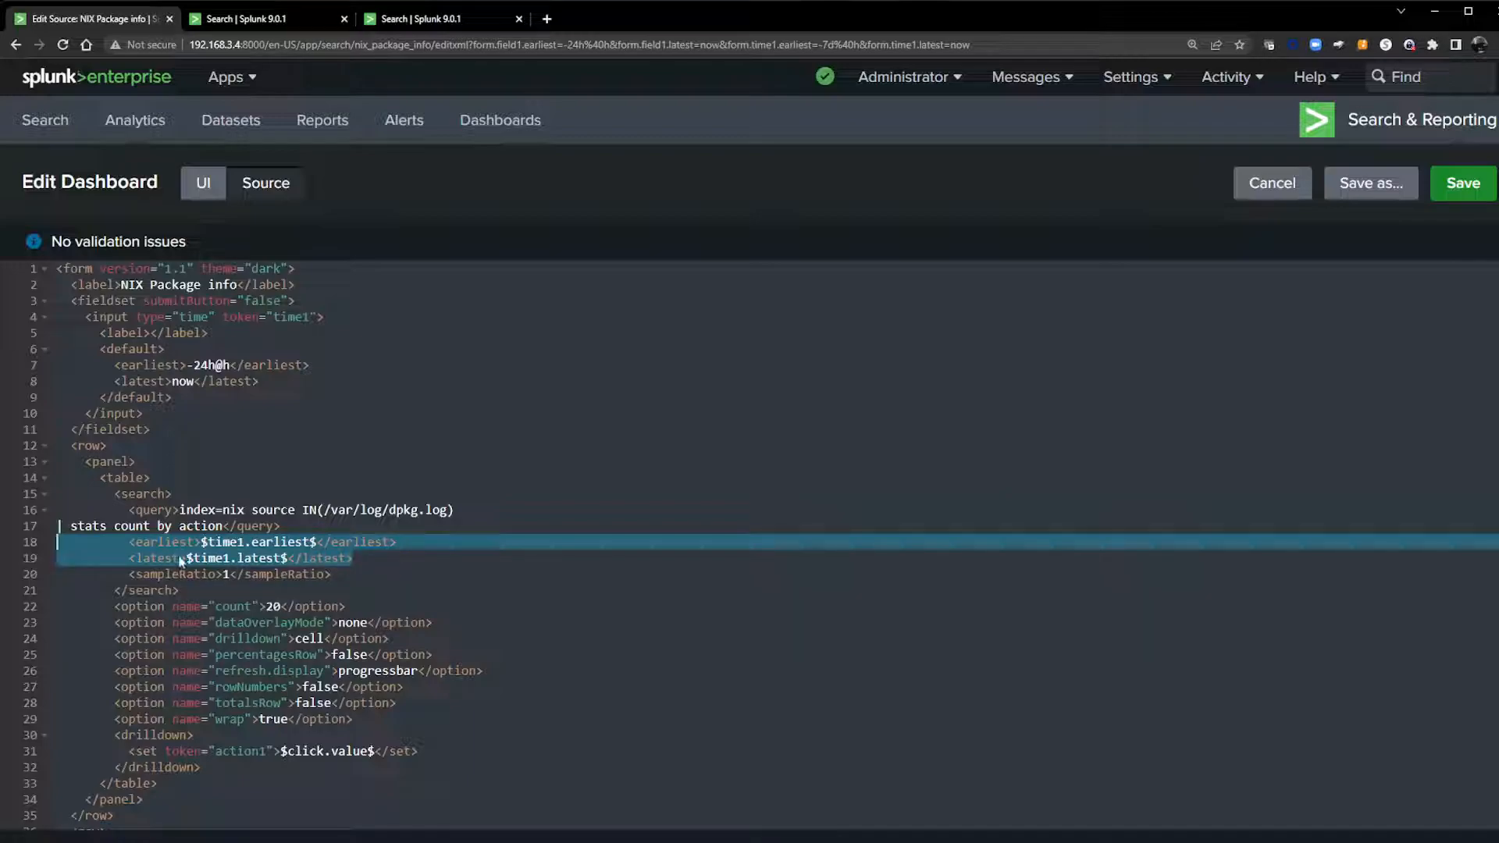
# Step: Replace the multiselect search's earliest and latest lines with the copied $time1.earliest$ and $time1.latest$ lines, and save the dashboard
pyautogui.scroll(-7, 177, 569)
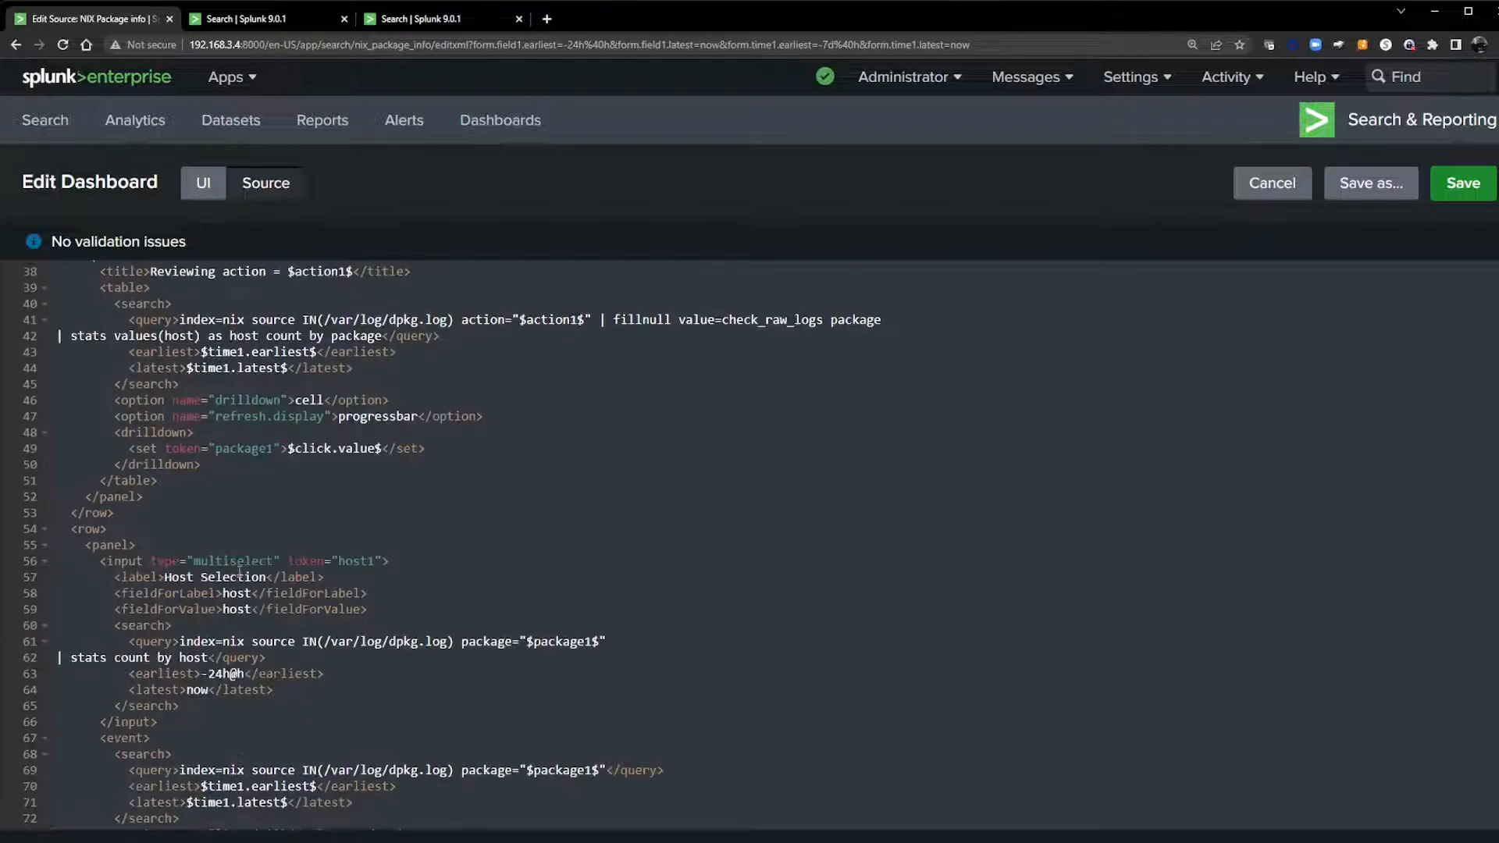
pyautogui.scroll(7, 273, 585)
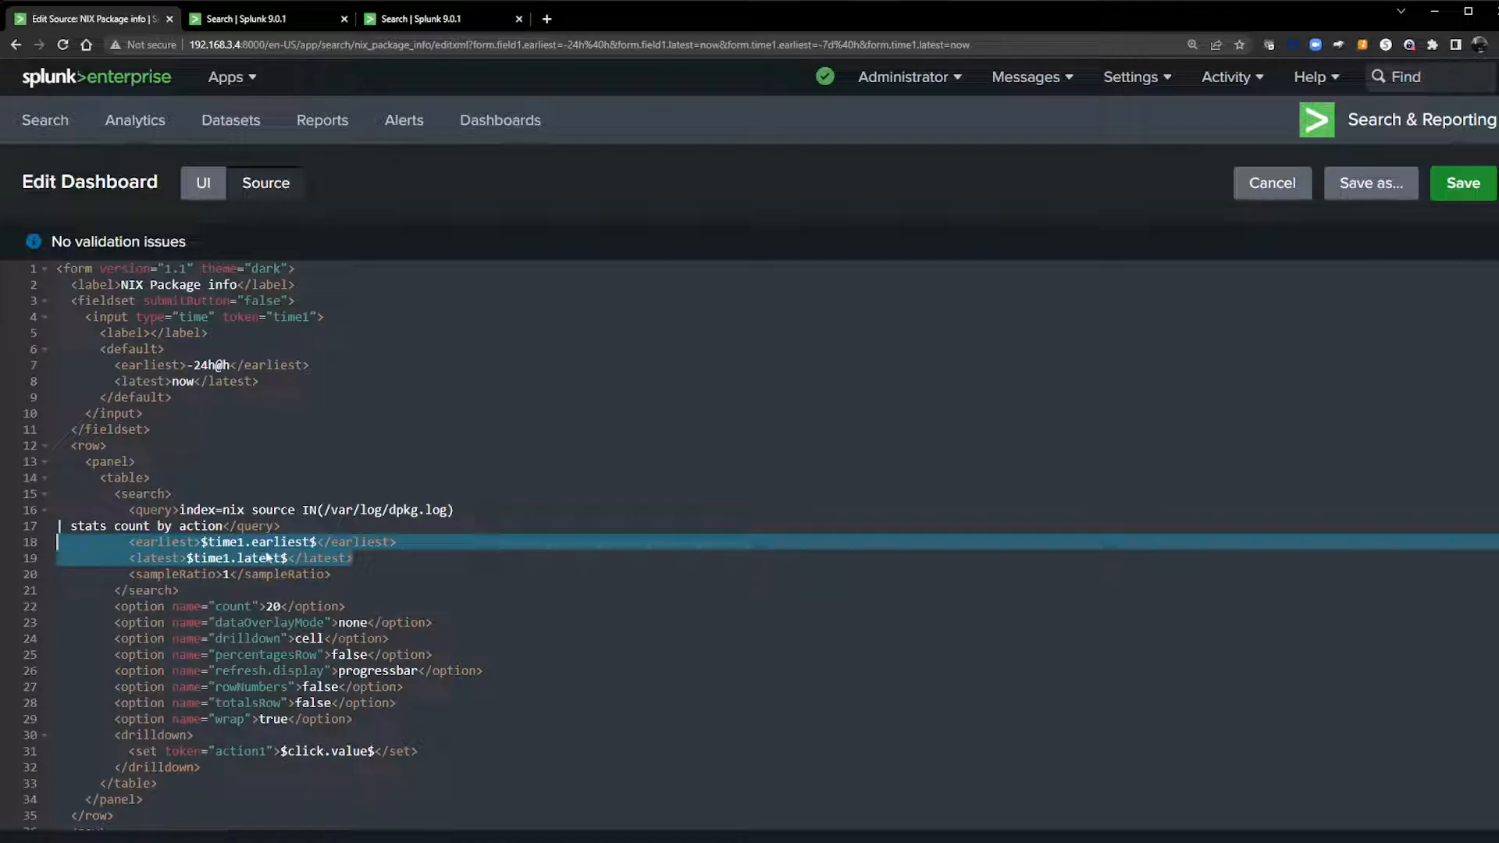
pyautogui.scroll(-3, 268, 557)
pyautogui.scroll(-6, 222, 553)
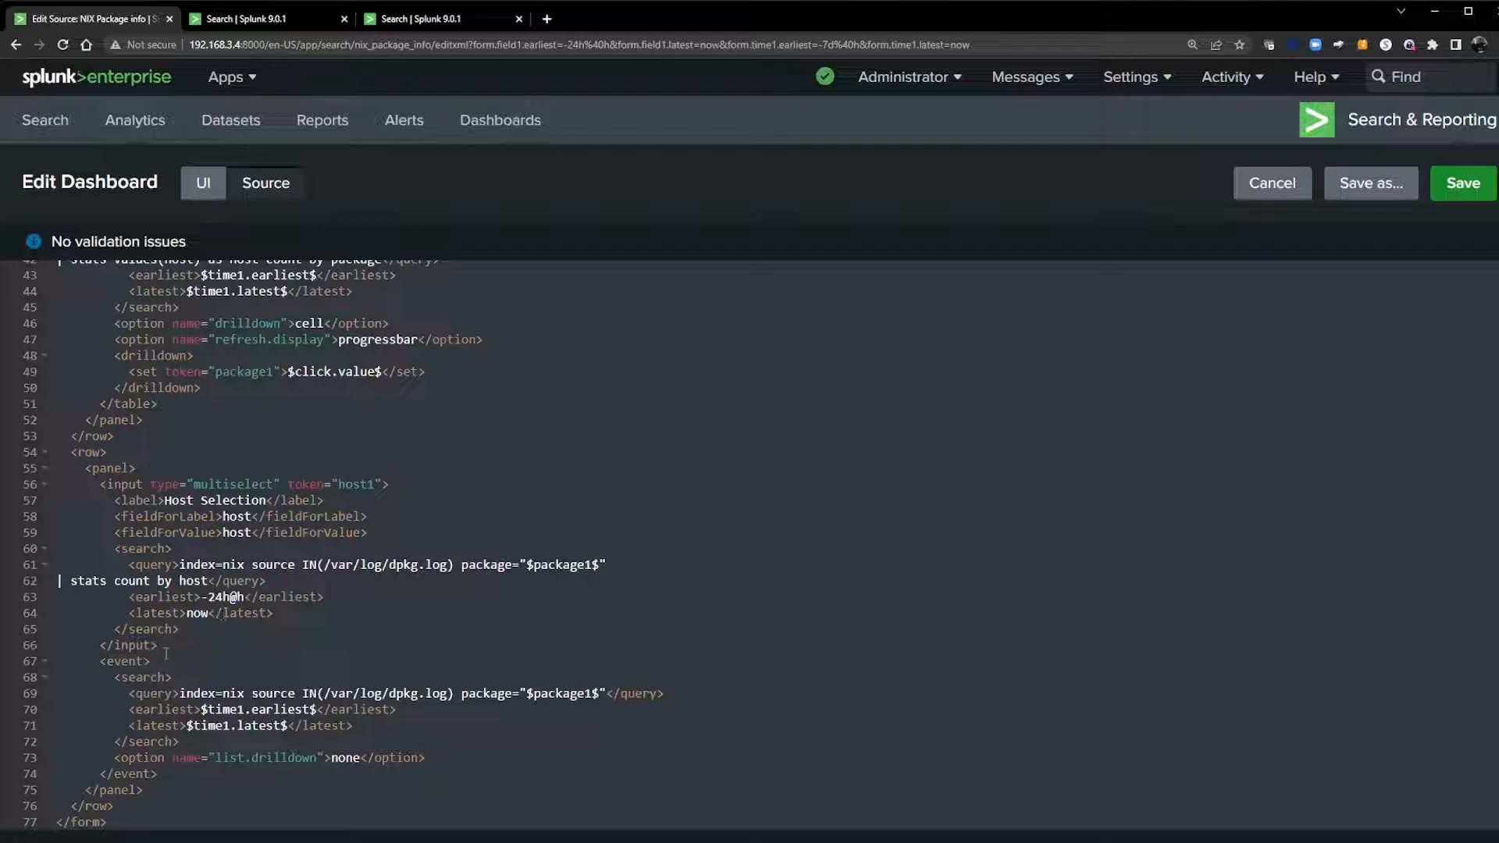
pyautogui.moveTo(157, 645); pyautogui.dragTo(28, 478)
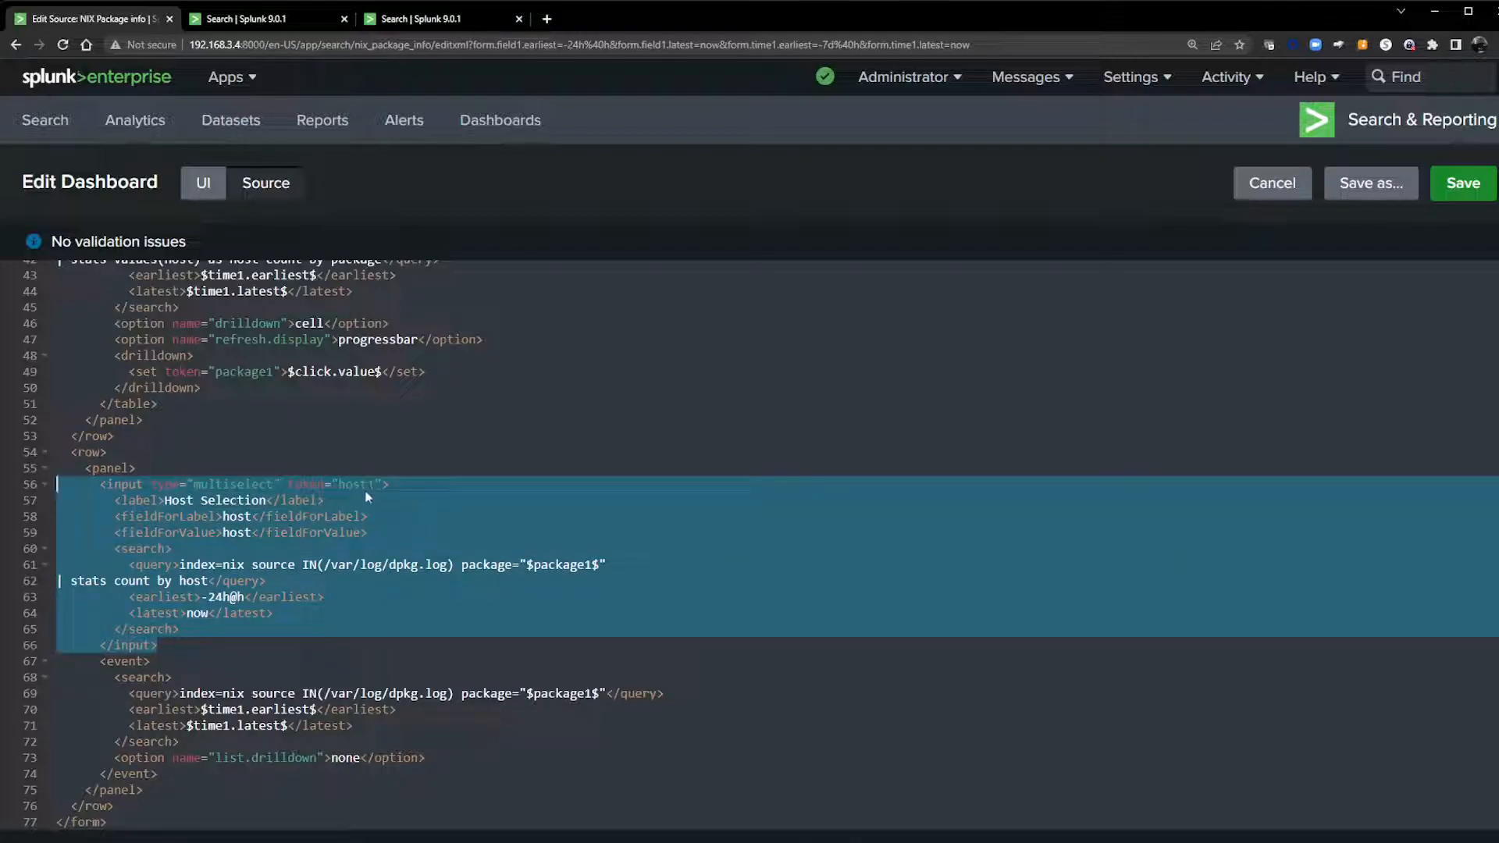
pyautogui.click(176, 606)
pyautogui.moveTo(275, 613); pyautogui.dragTo(2, 596)
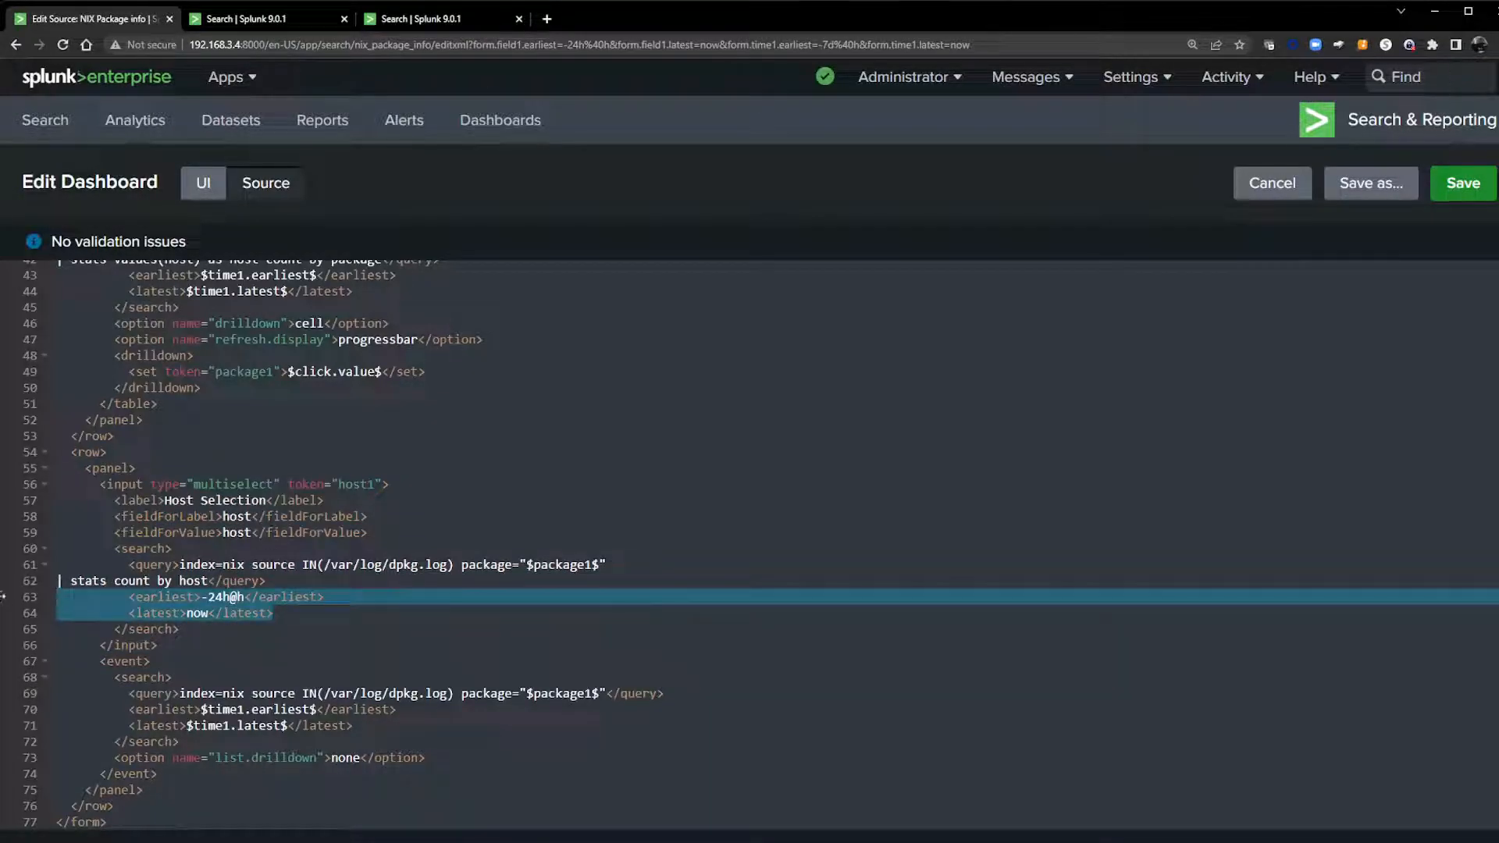
pyautogui.hotkey('ctrl', 'v')
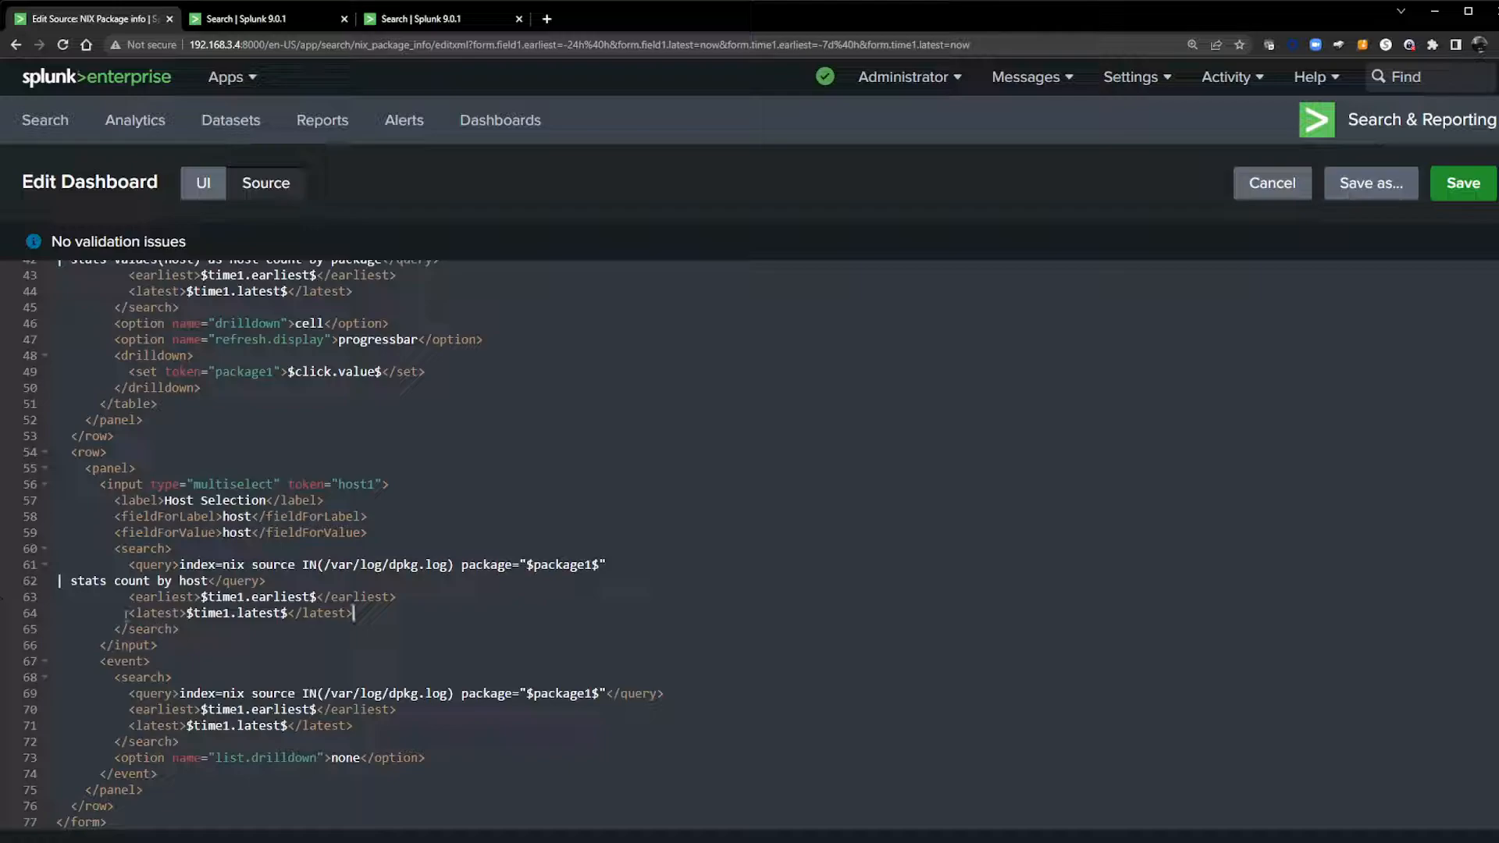
pyautogui.press('BackSpace')
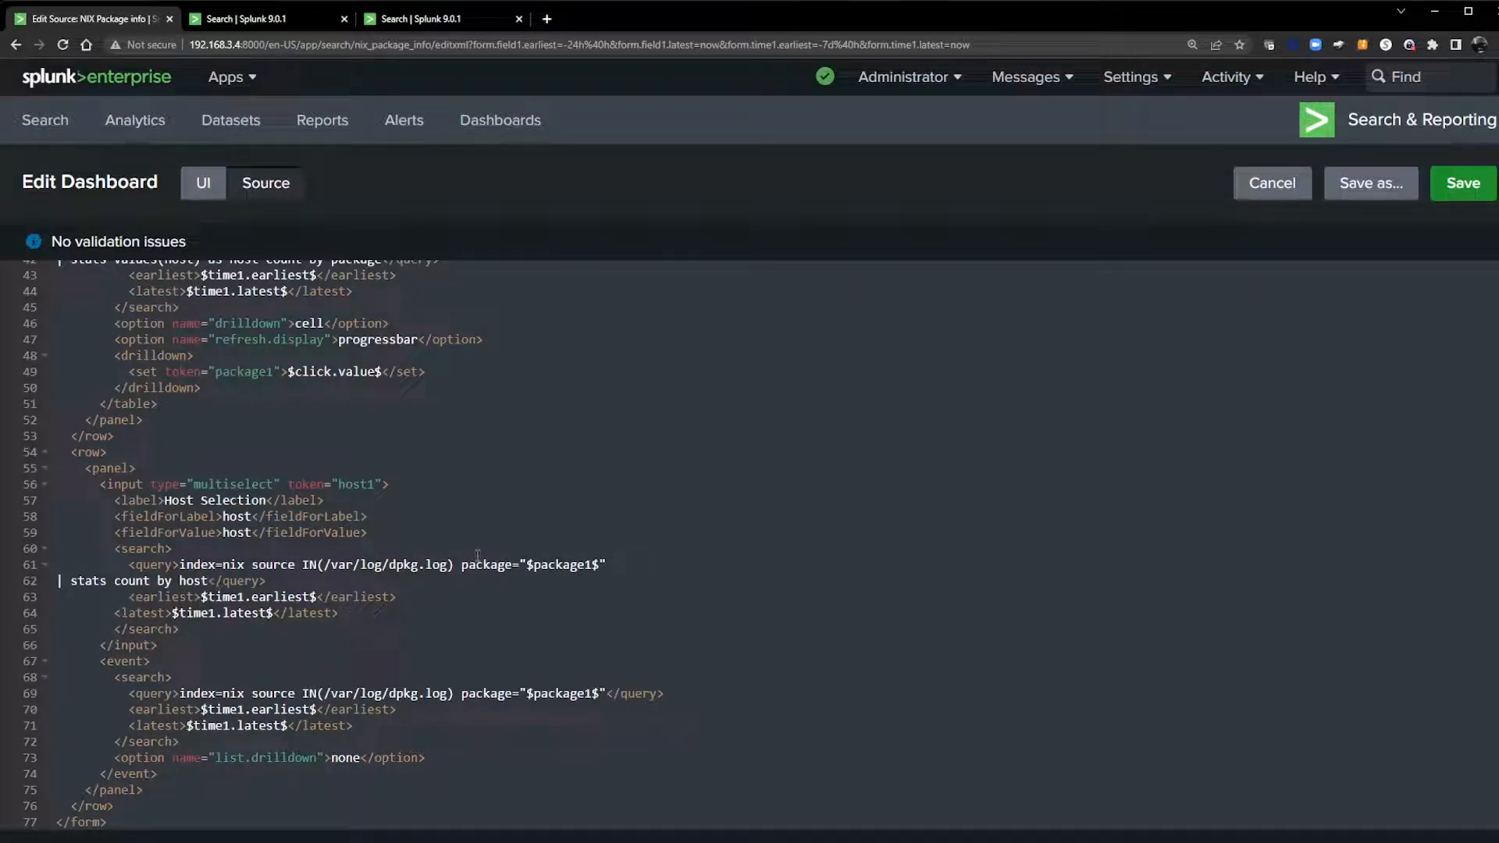
pyautogui.click(1463, 183)
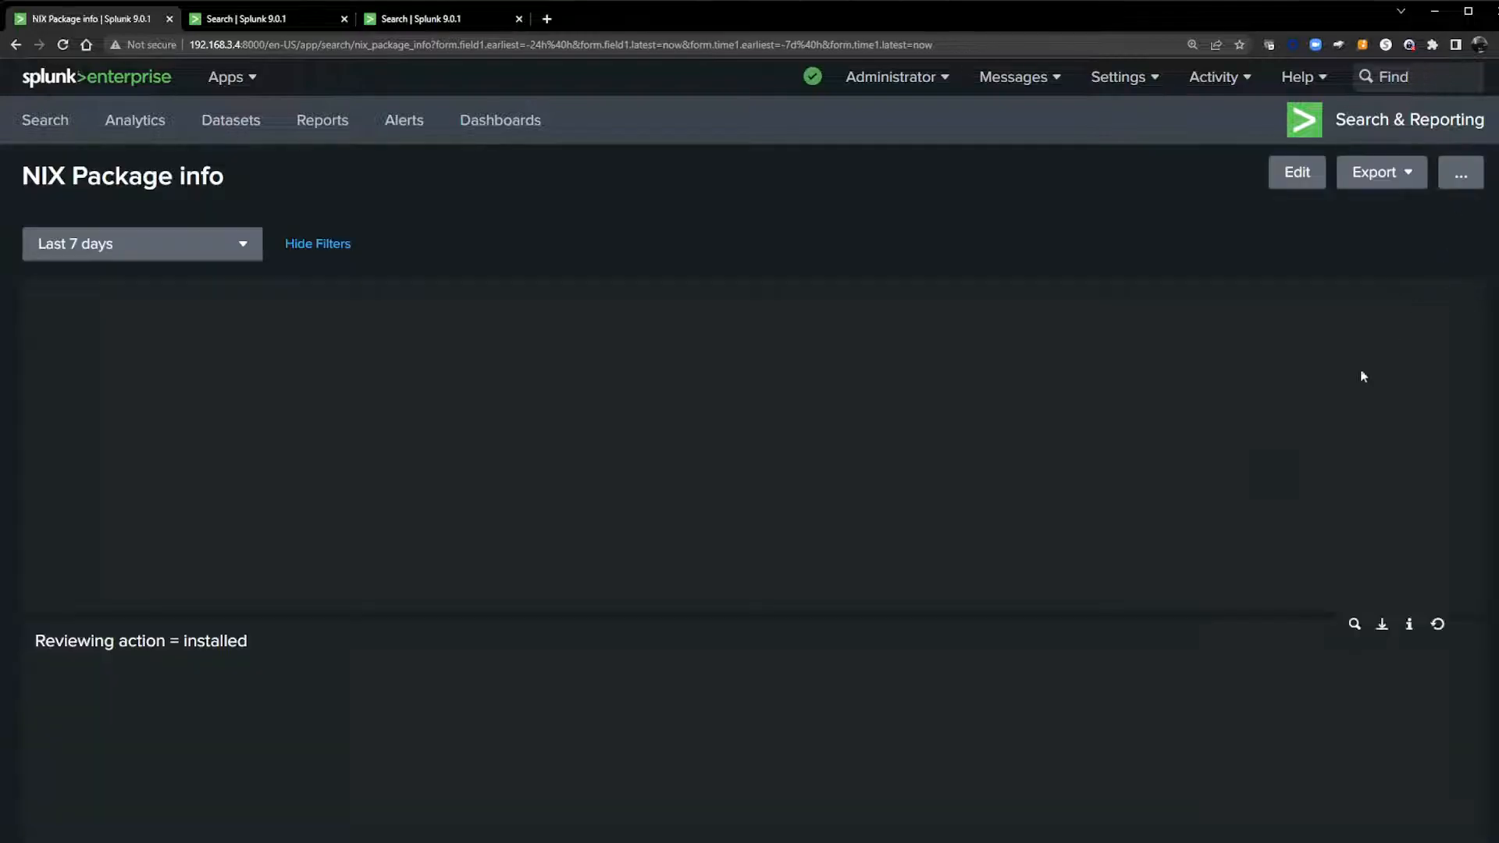
# Step: Check the Host Selection options against the hosts listed for each package in the package table
pyautogui.scroll(-8, 335, 512)
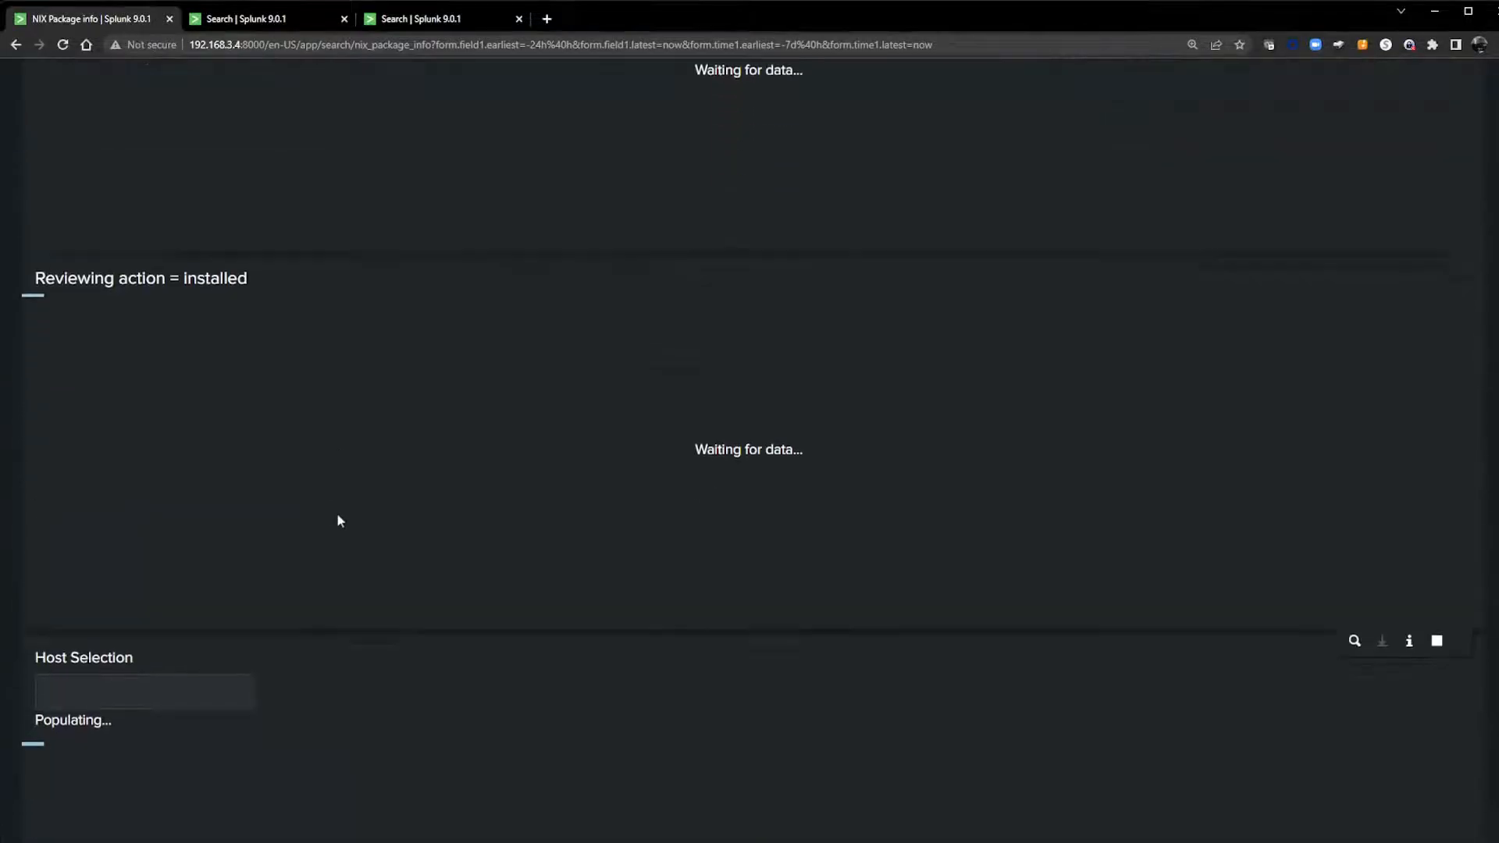
pyautogui.scroll(-6, 319, 562)
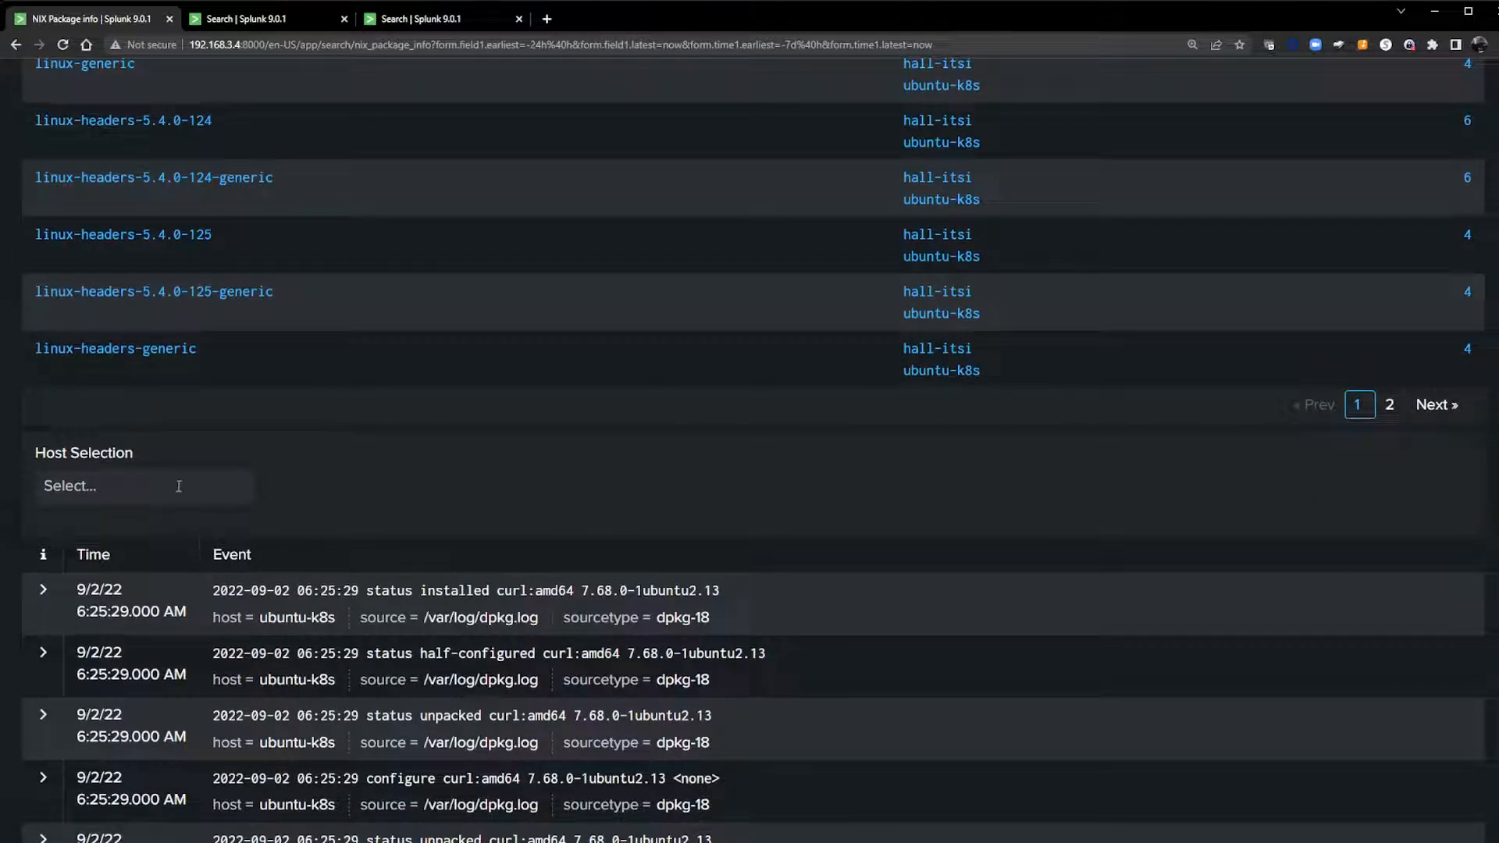
pyautogui.click(178, 486)
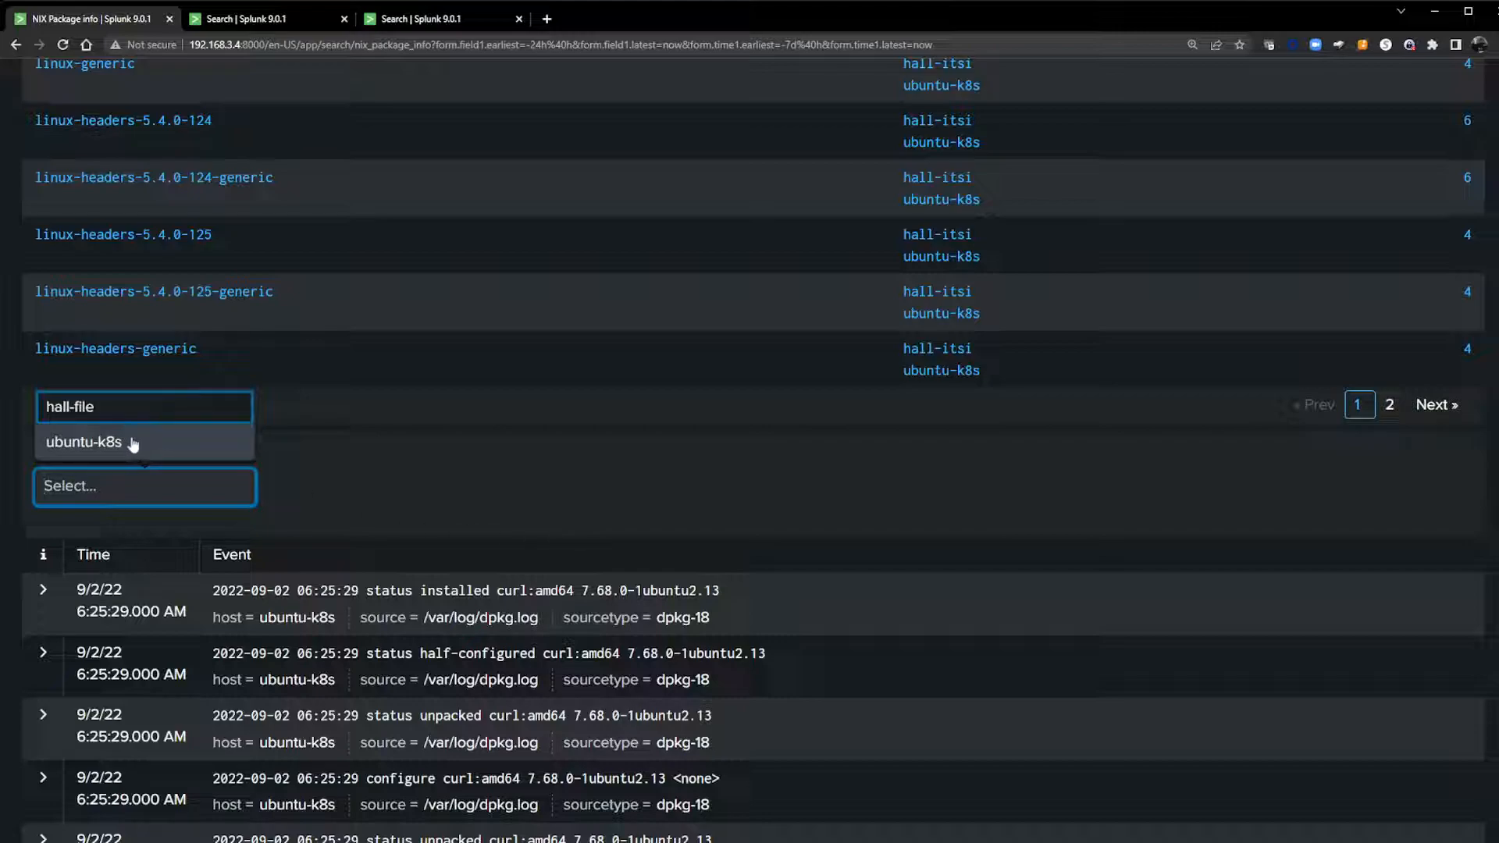
pyautogui.scroll(5, 471, 537)
pyautogui.scroll(-3, 508, 686)
pyautogui.click(522, 674)
pyautogui.scroll(6, 559, 698)
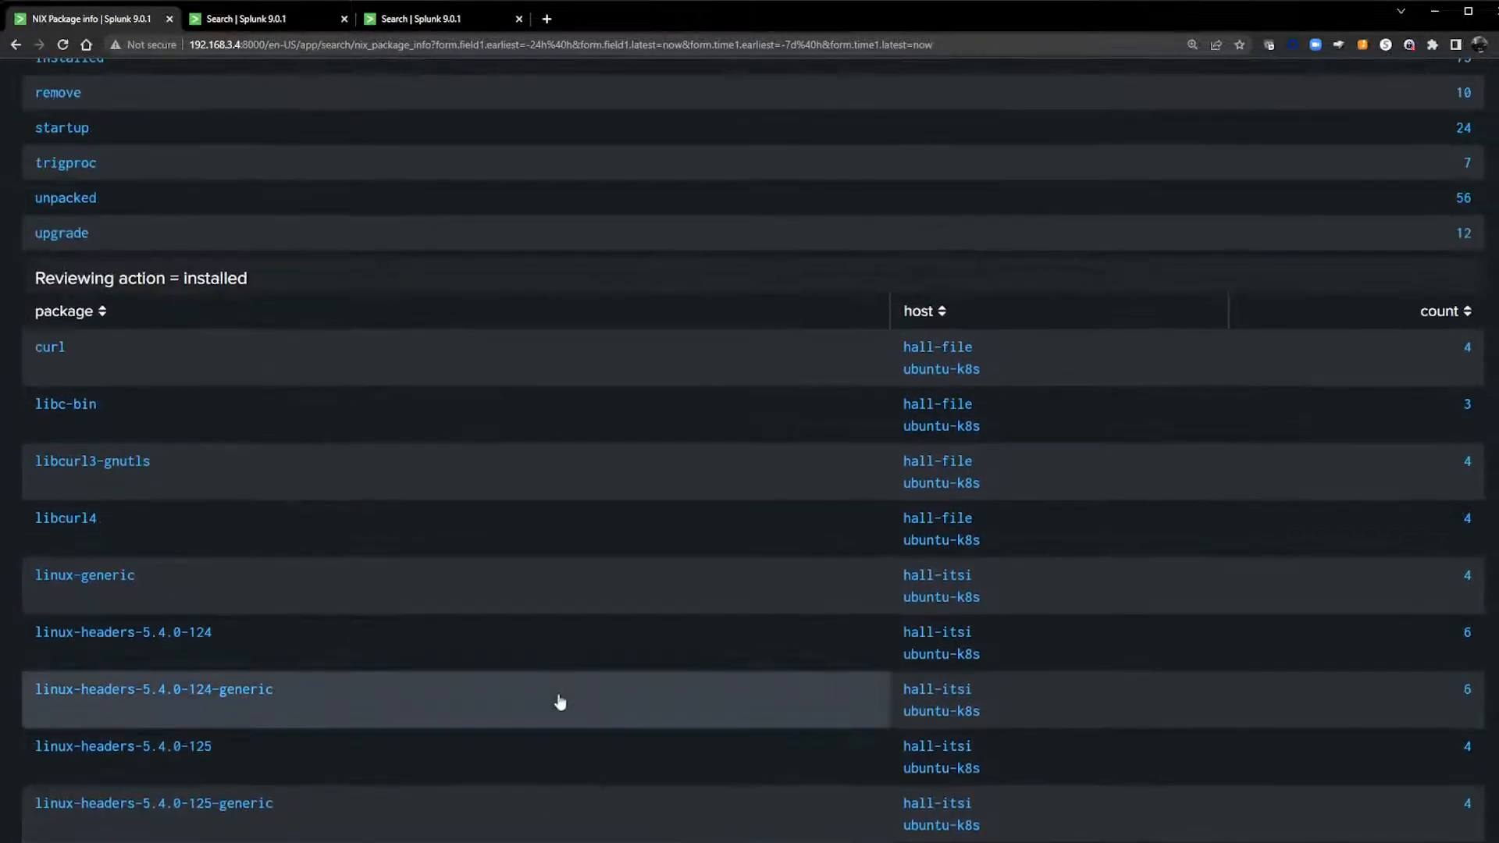
pyautogui.scroll(-3, 559, 701)
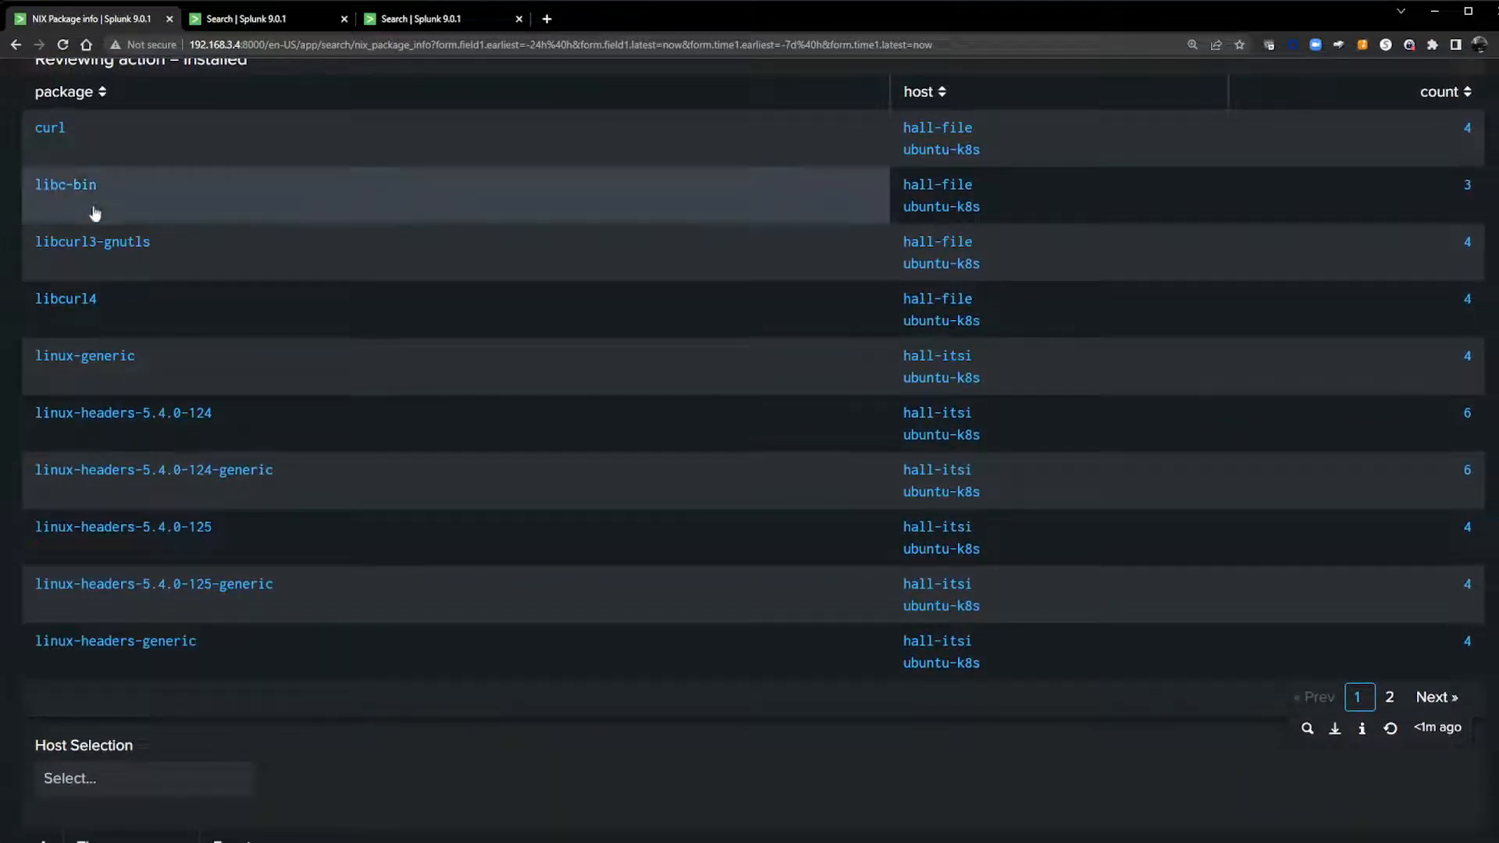
pyautogui.scroll(2, 221, 401)
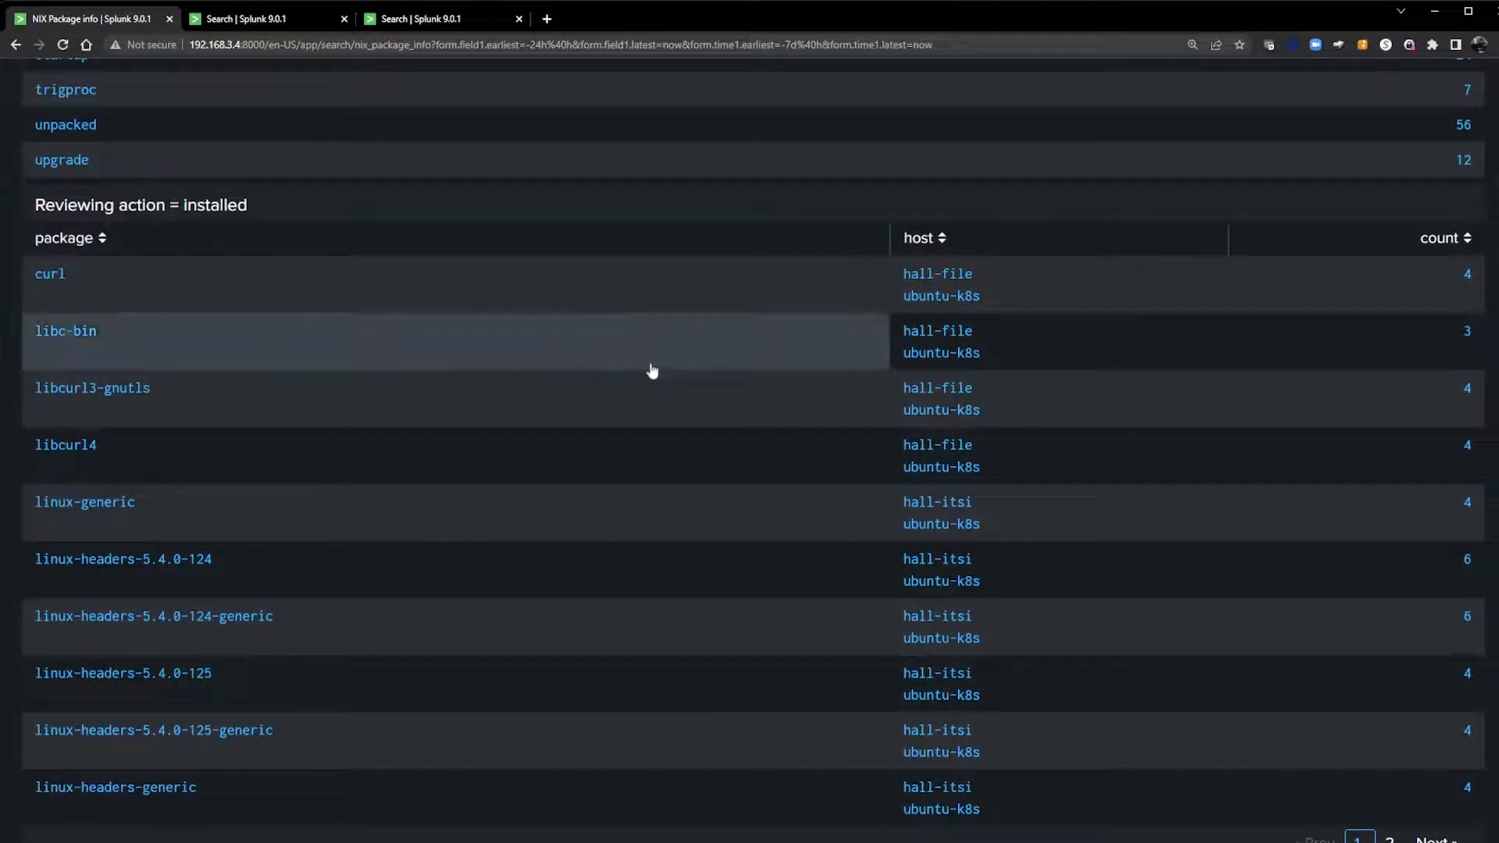
# Step: Reopen the dashboard for editing and copy the package table panel's title, "Reviewing action = $action1$"
pyautogui.scroll(5, 743, 606)
pyautogui.click(1299, 185)
pyautogui.scroll(-8, 401, 622)
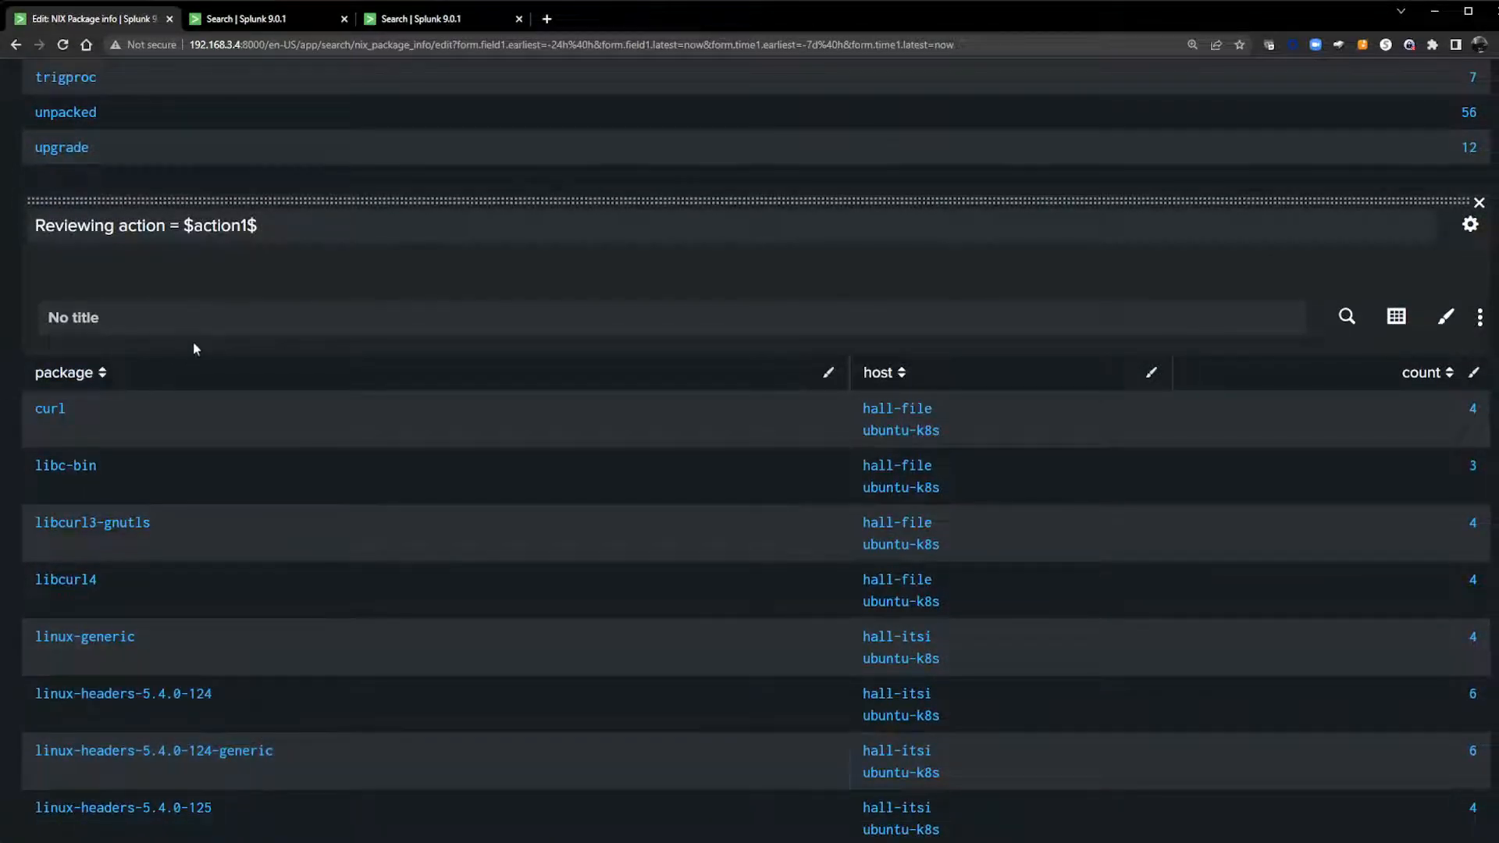
pyautogui.scroll(2, 300, 595)
pyautogui.moveTo(259, 372); pyautogui.dragTo(33, 372)
pyautogui.hotkey('ctrl', 'c')
# Step: Title the events panel "Reviewing action = $package1$" by reusing the copied title with its token changed, and save the dashboard
pyautogui.scroll(-7, 234, 612)
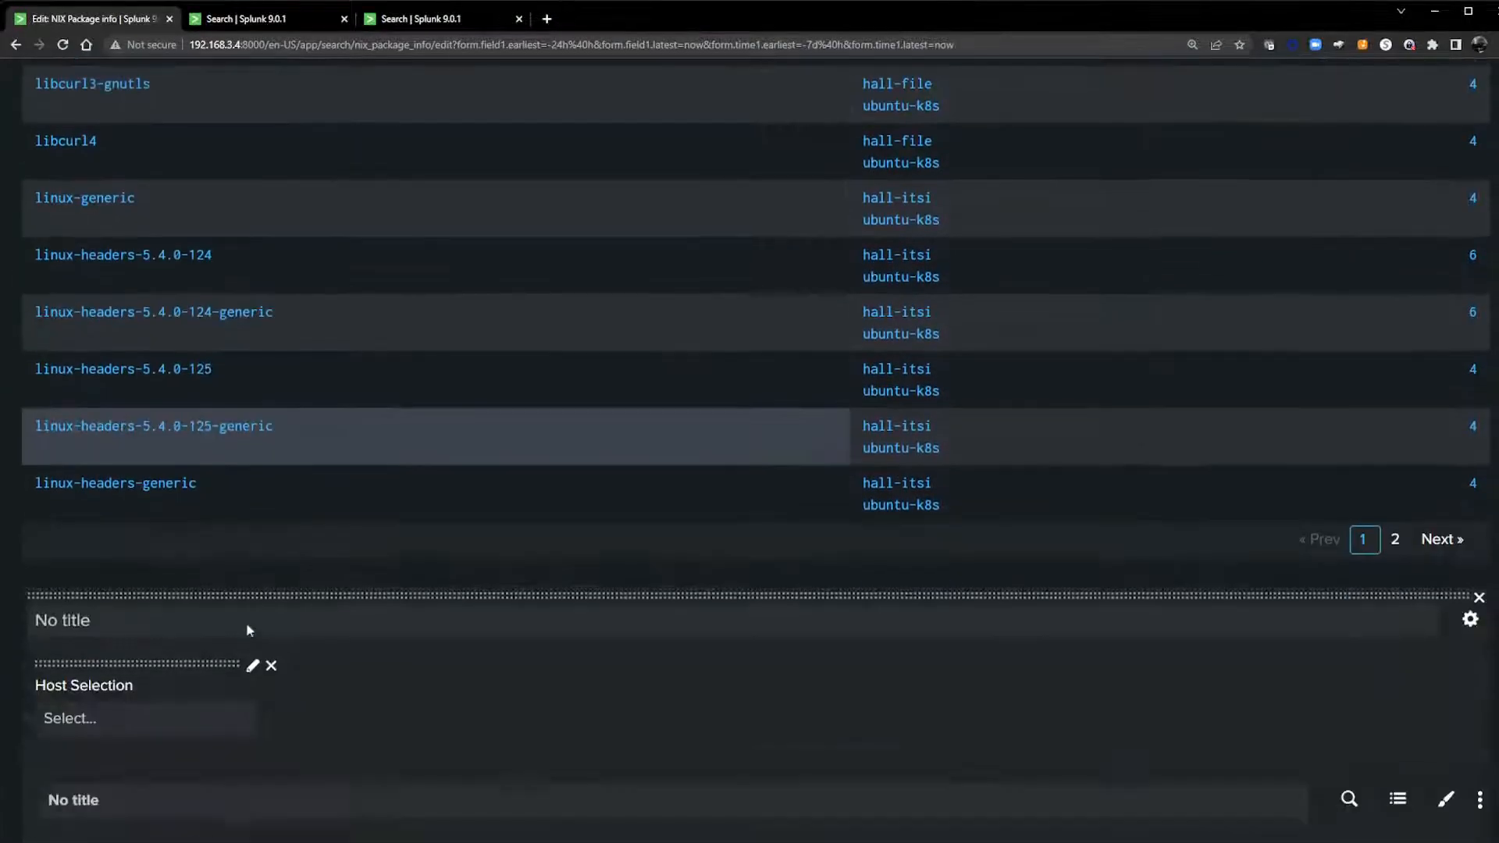
pyautogui.click(157, 618)
pyautogui.hotkey('ctrl', 'v')
pyautogui.press('Left')
pyautogui.press('BackSpace')
pyautogui.press('BackSpace')
pyautogui.press('BackSpace')
pyautogui.press('BackSpace')
pyautogui.press('BackSpace')
pyautogui.press('BackSpace')
pyautogui.press('BackSpace')
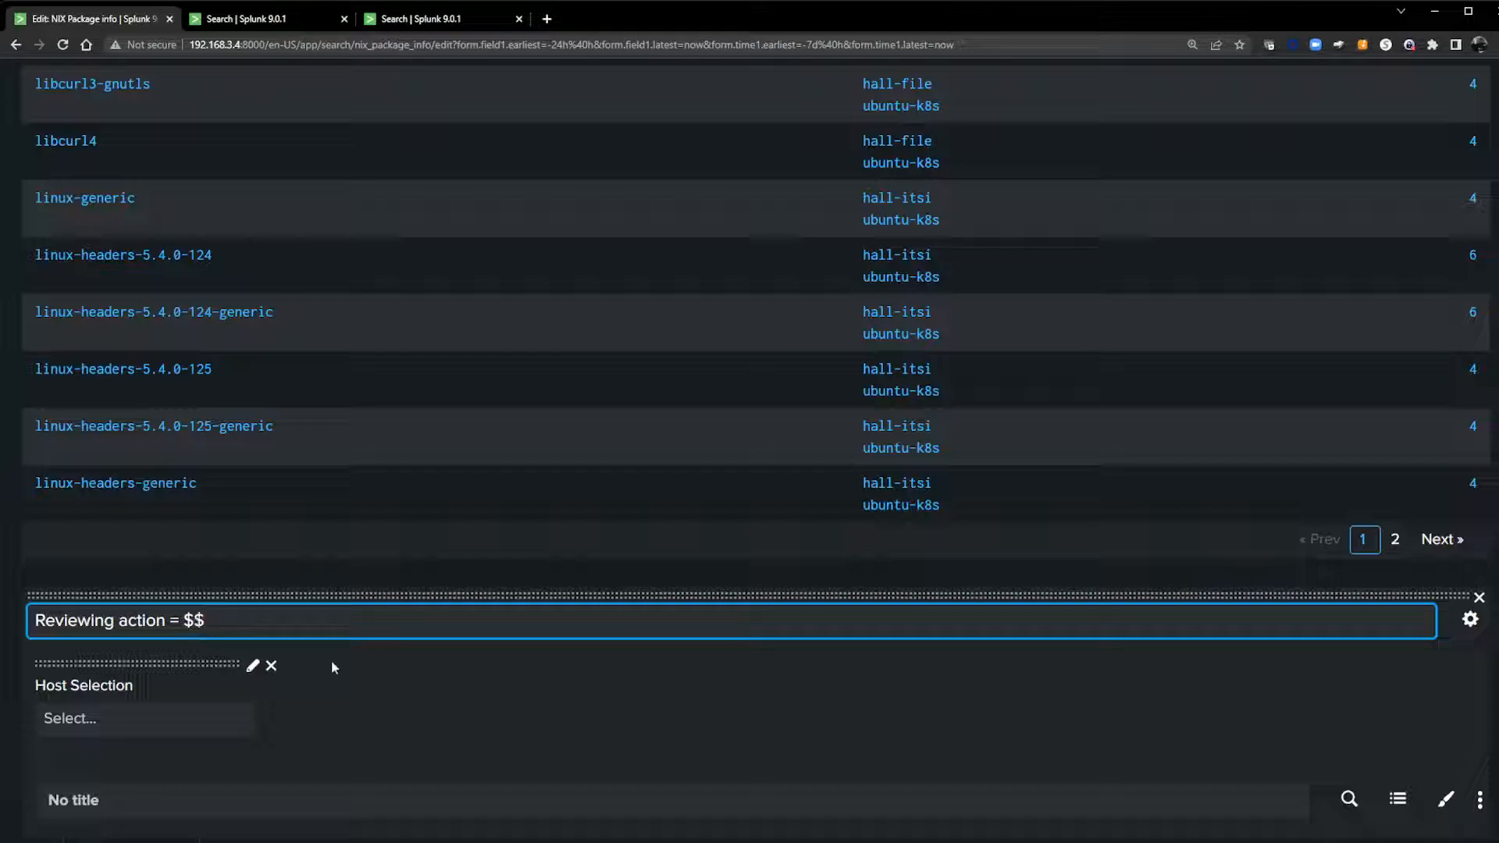
pyautogui.write('package1')
pyautogui.scroll(9, 1031, 726)
pyautogui.scroll(7, 1228, 378)
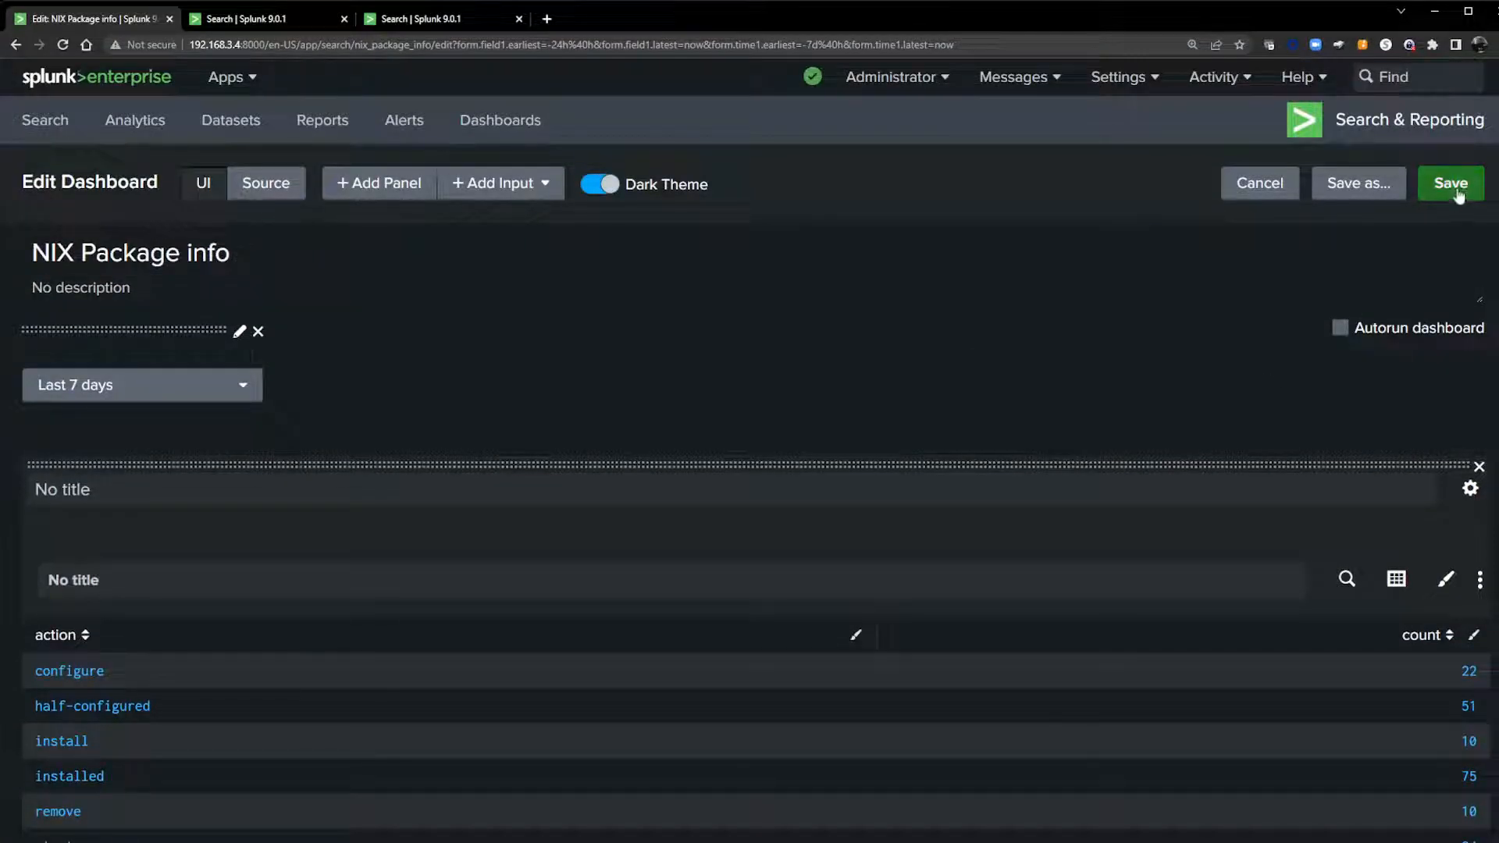
pyautogui.click(1451, 184)
# Step: Choose hall-file in the Host Selection input and check the hosts shown in the event list
pyautogui.scroll(-9, 528, 559)
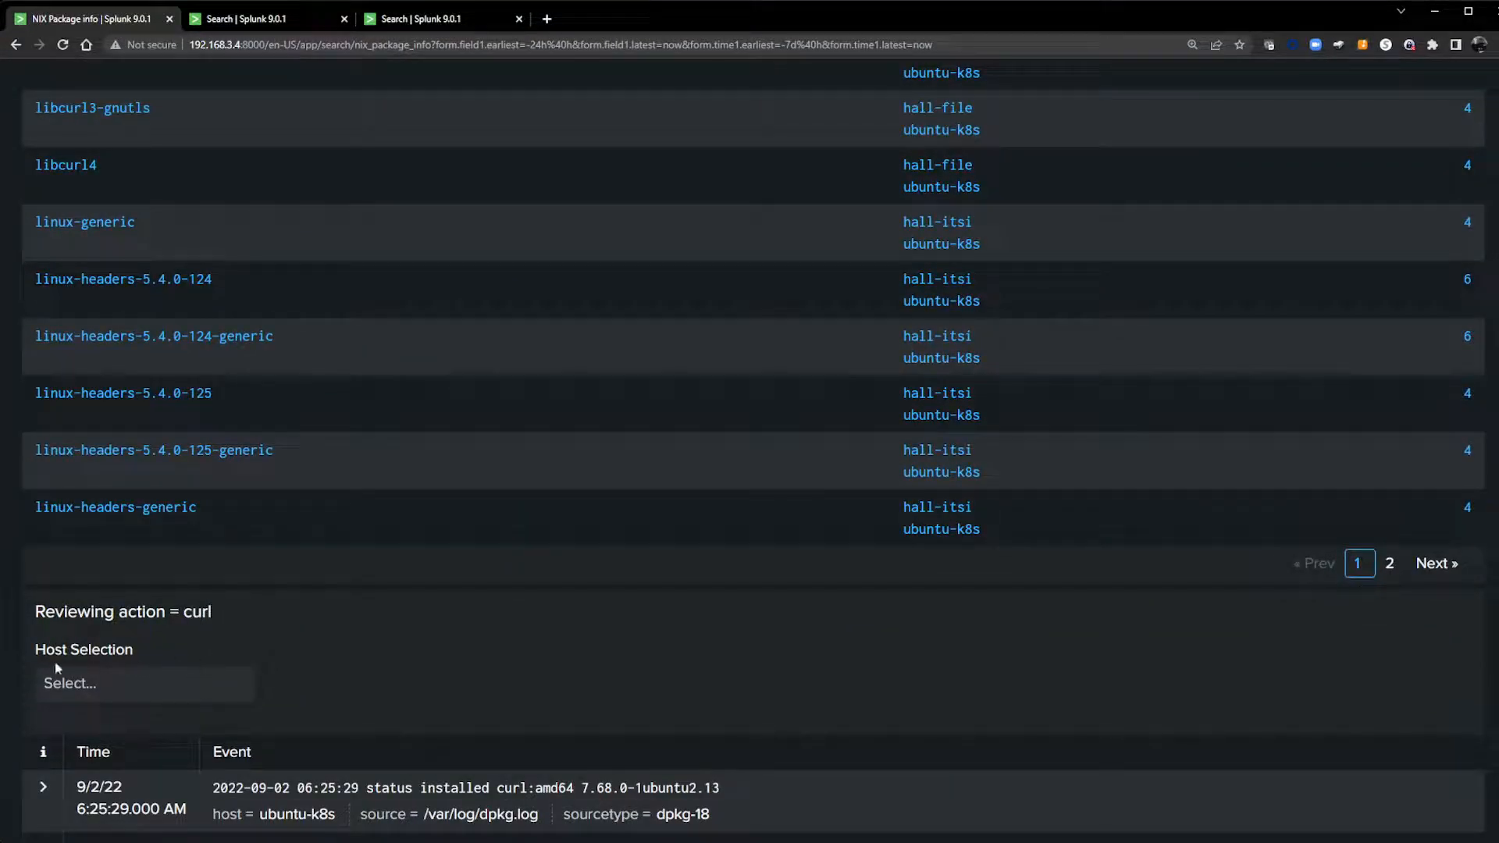
pyautogui.click(105, 681)
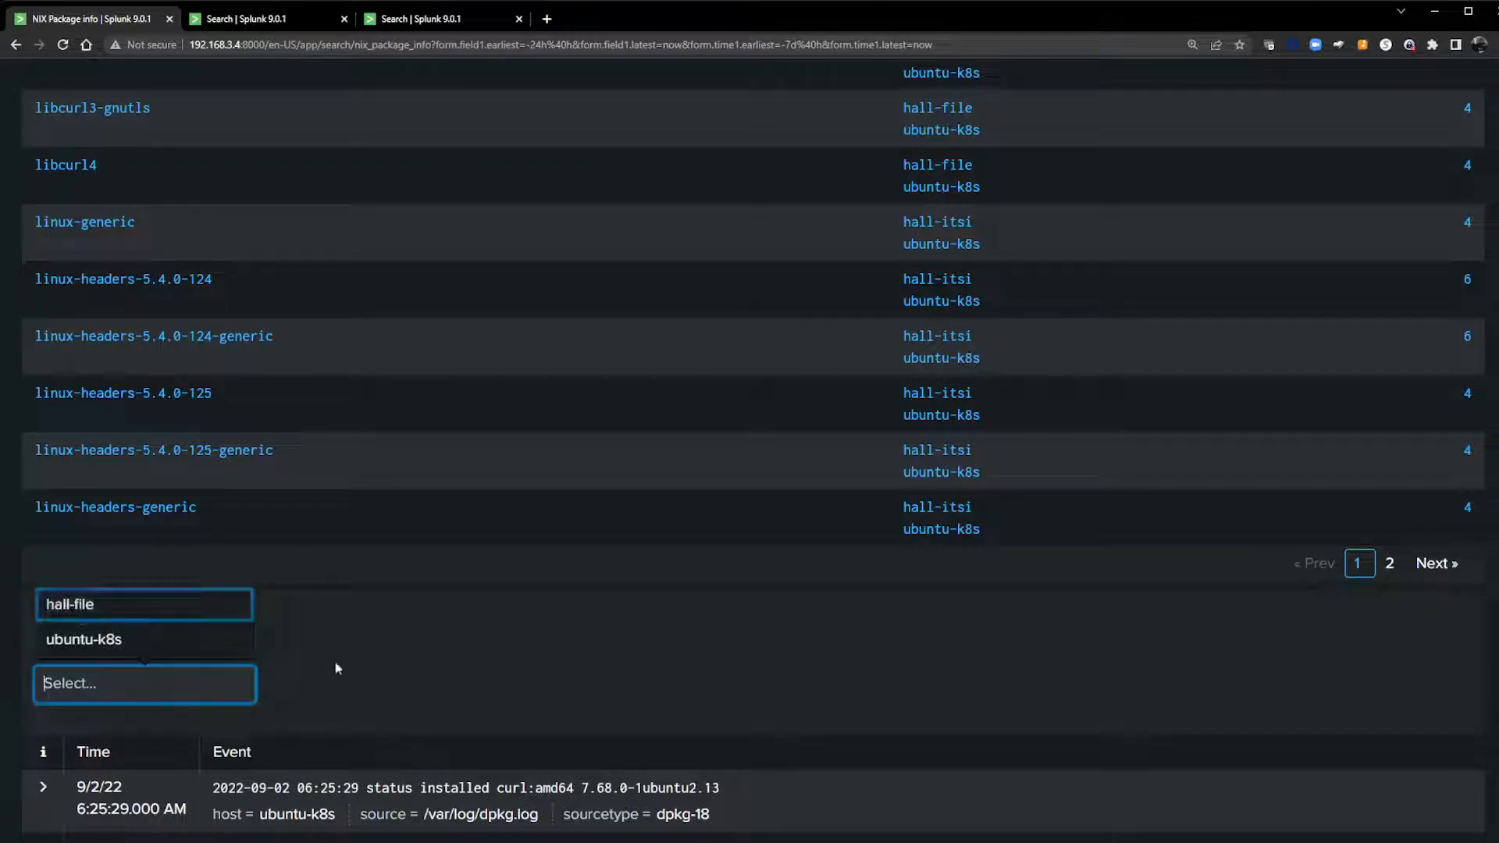
pyautogui.click(92, 606)
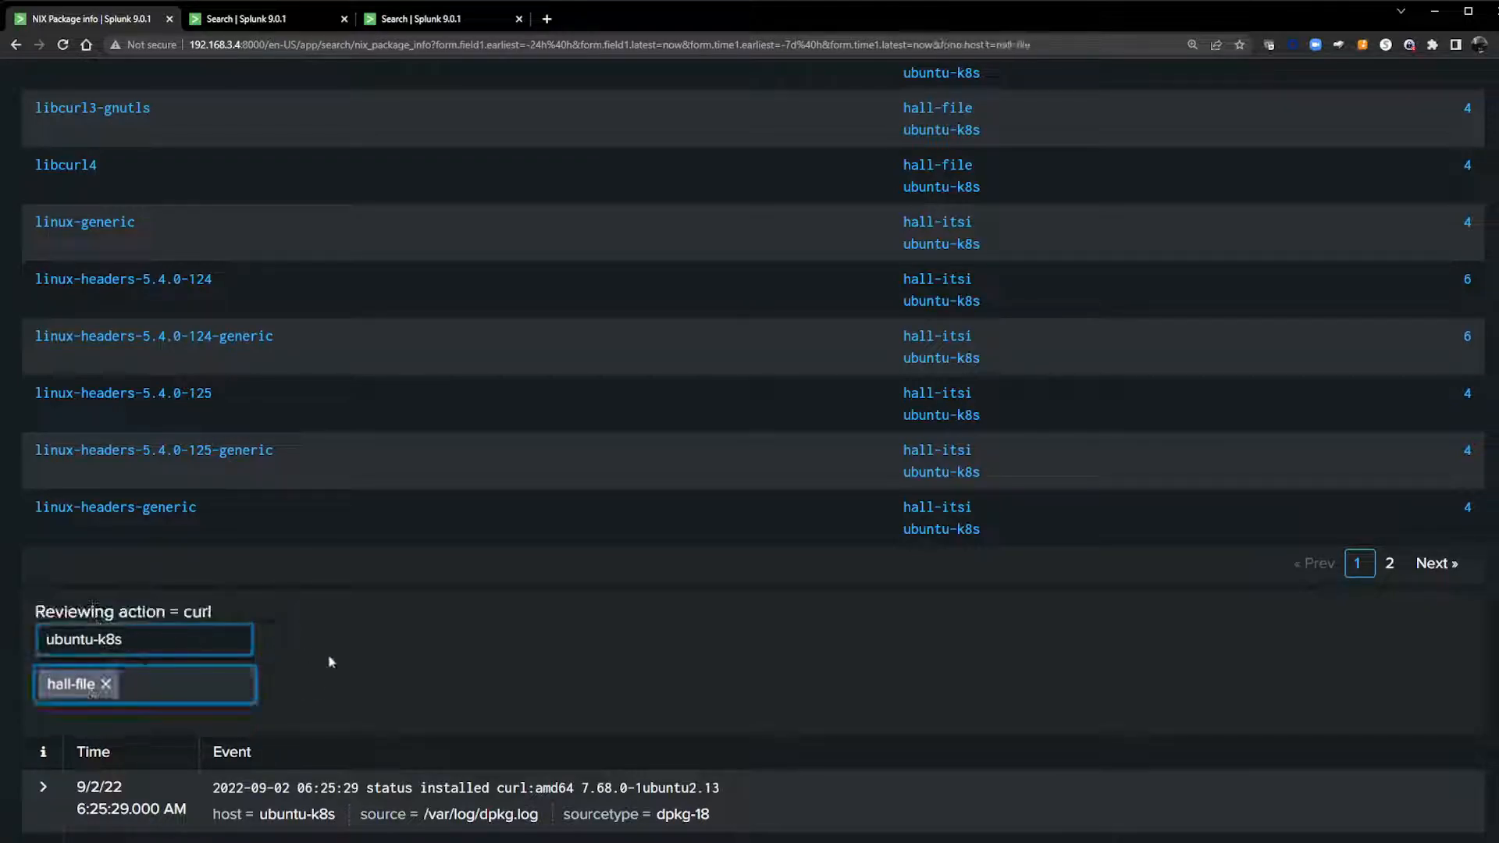
pyautogui.scroll(-5, 340, 662)
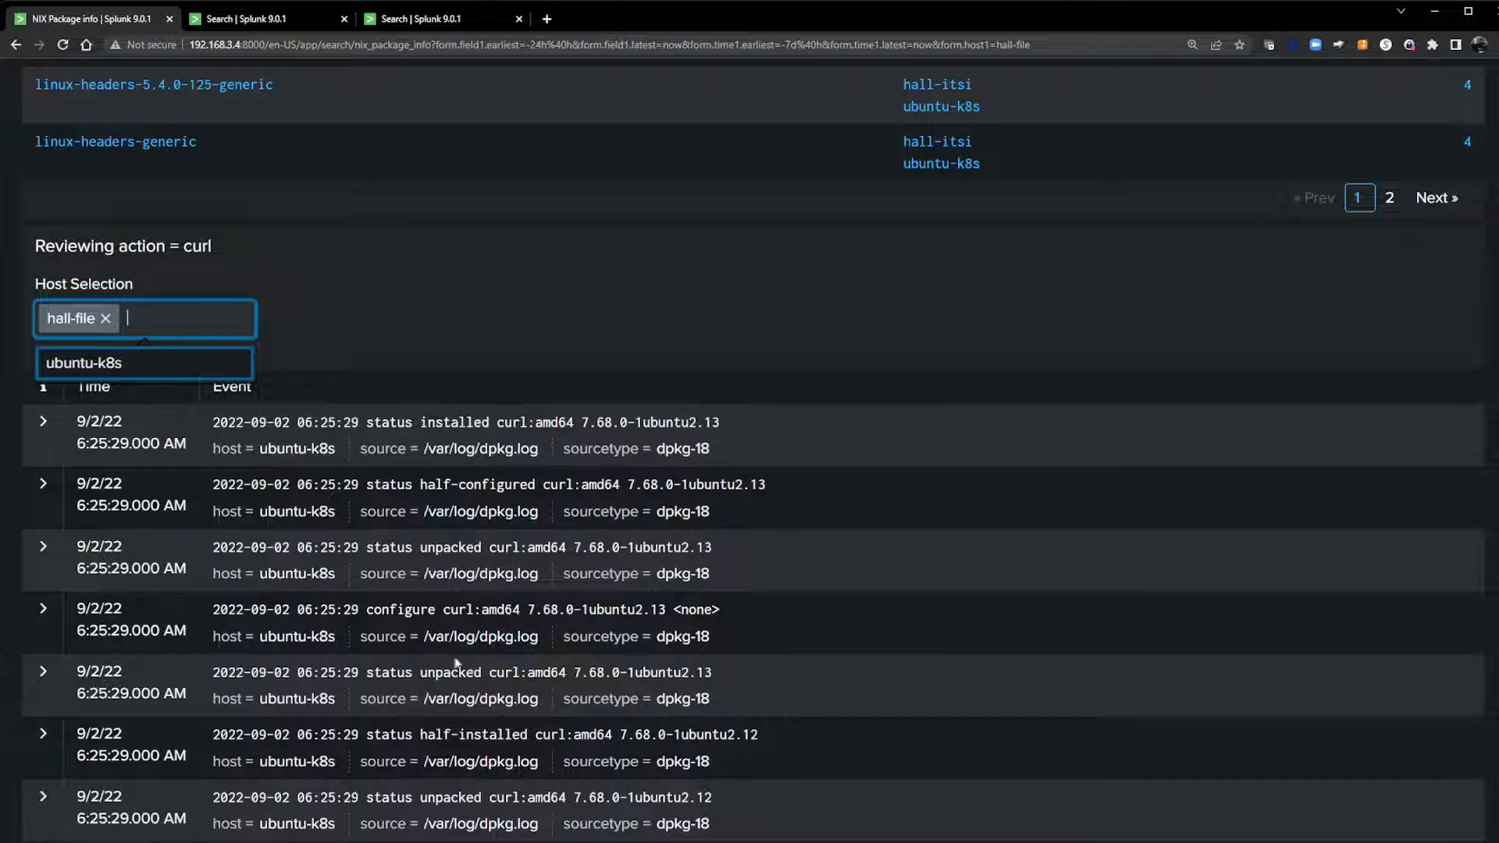
# Step: Reopen the NIX Package info dashboard for editing
pyautogui.scroll(6, 515, 695)
pyautogui.scroll(10, 589, 735)
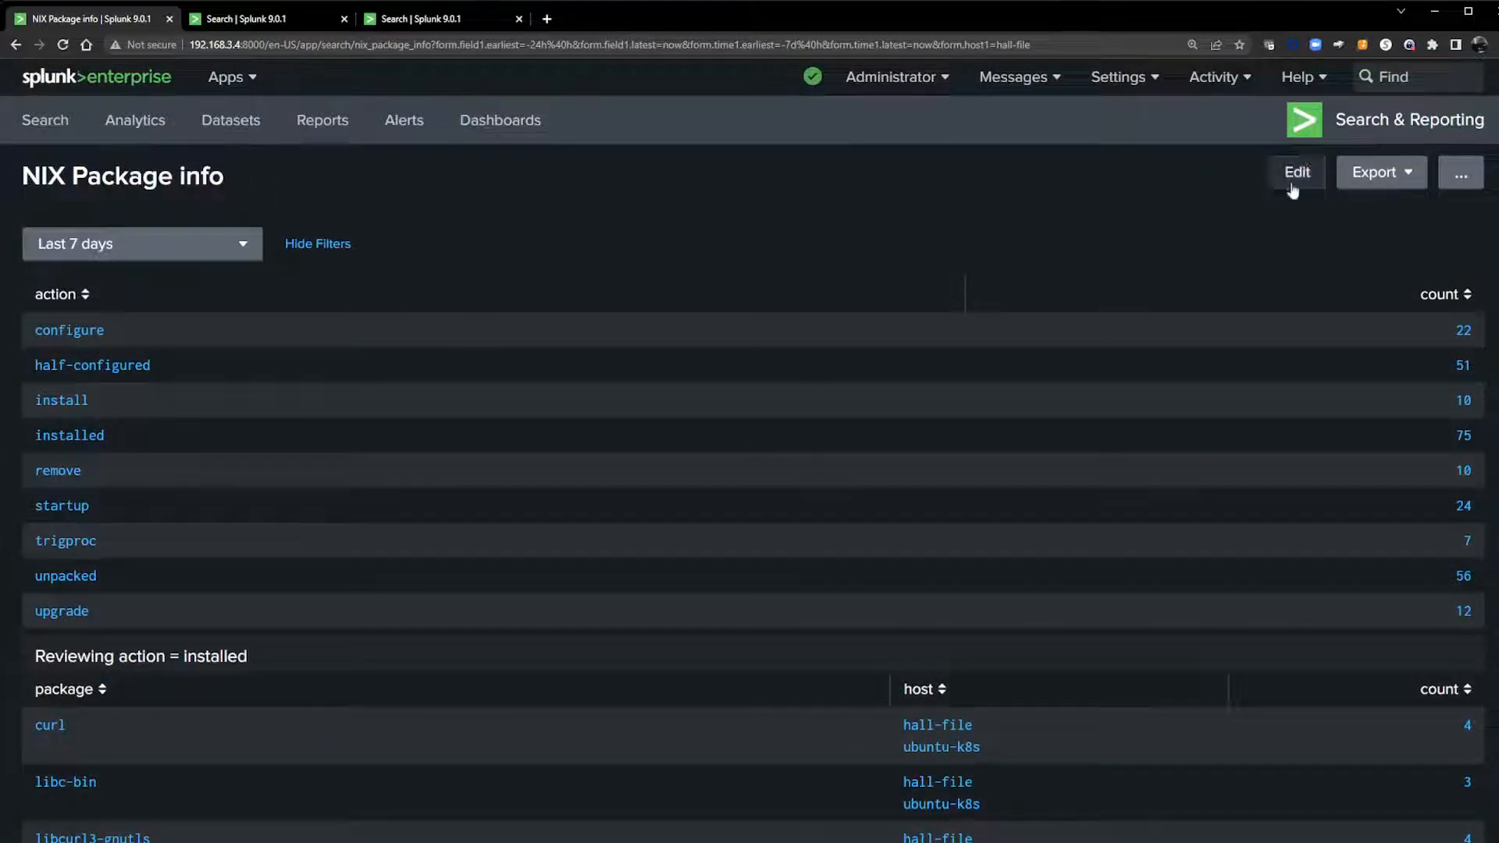
pyautogui.click(1295, 167)
pyautogui.scroll(-4, 508, 586)
pyautogui.scroll(-7, 612, 582)
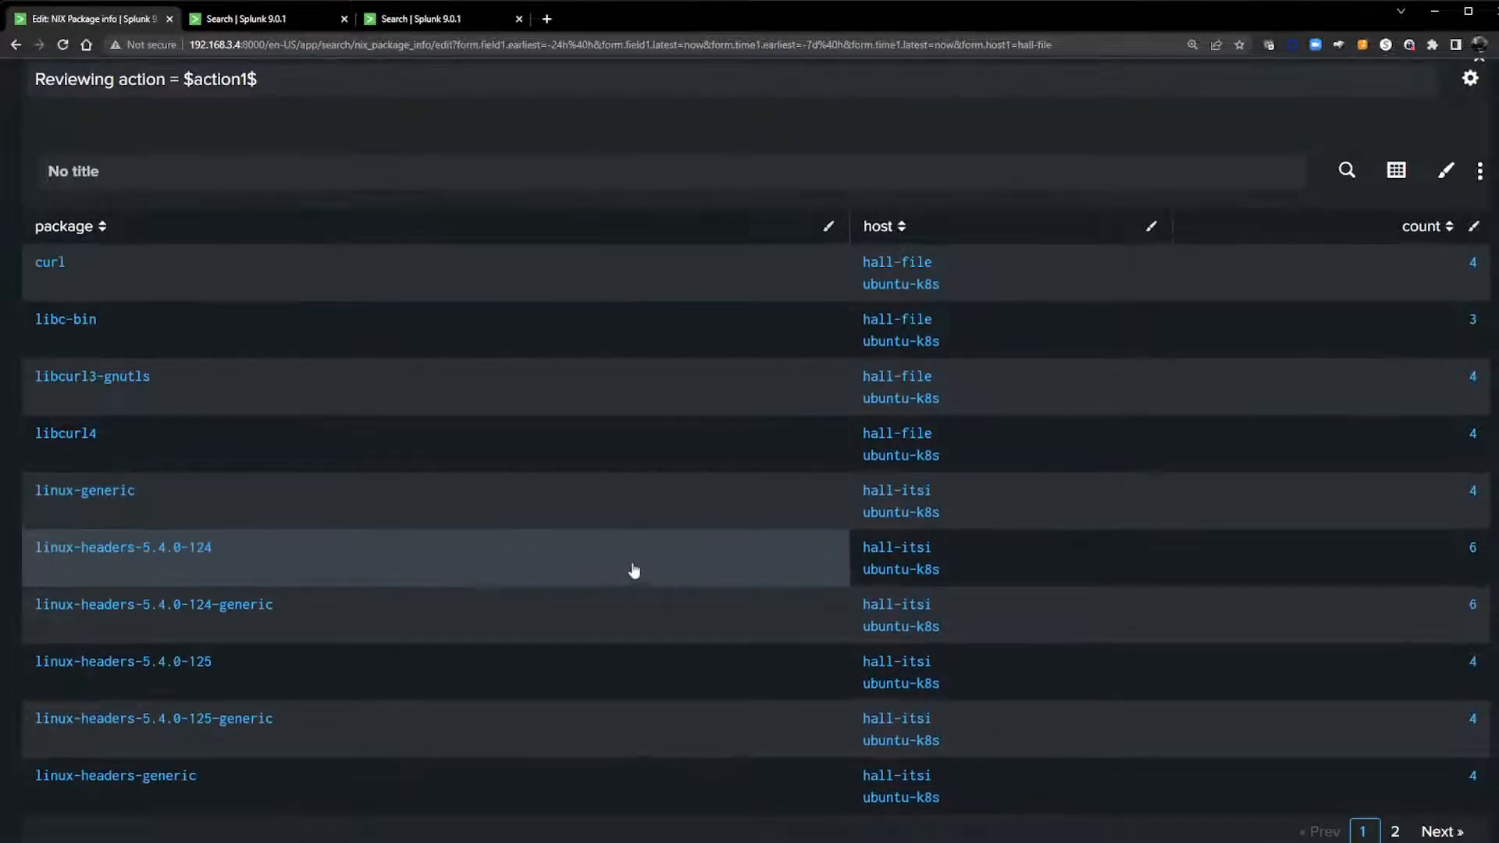
pyautogui.scroll(-3, 610, 551)
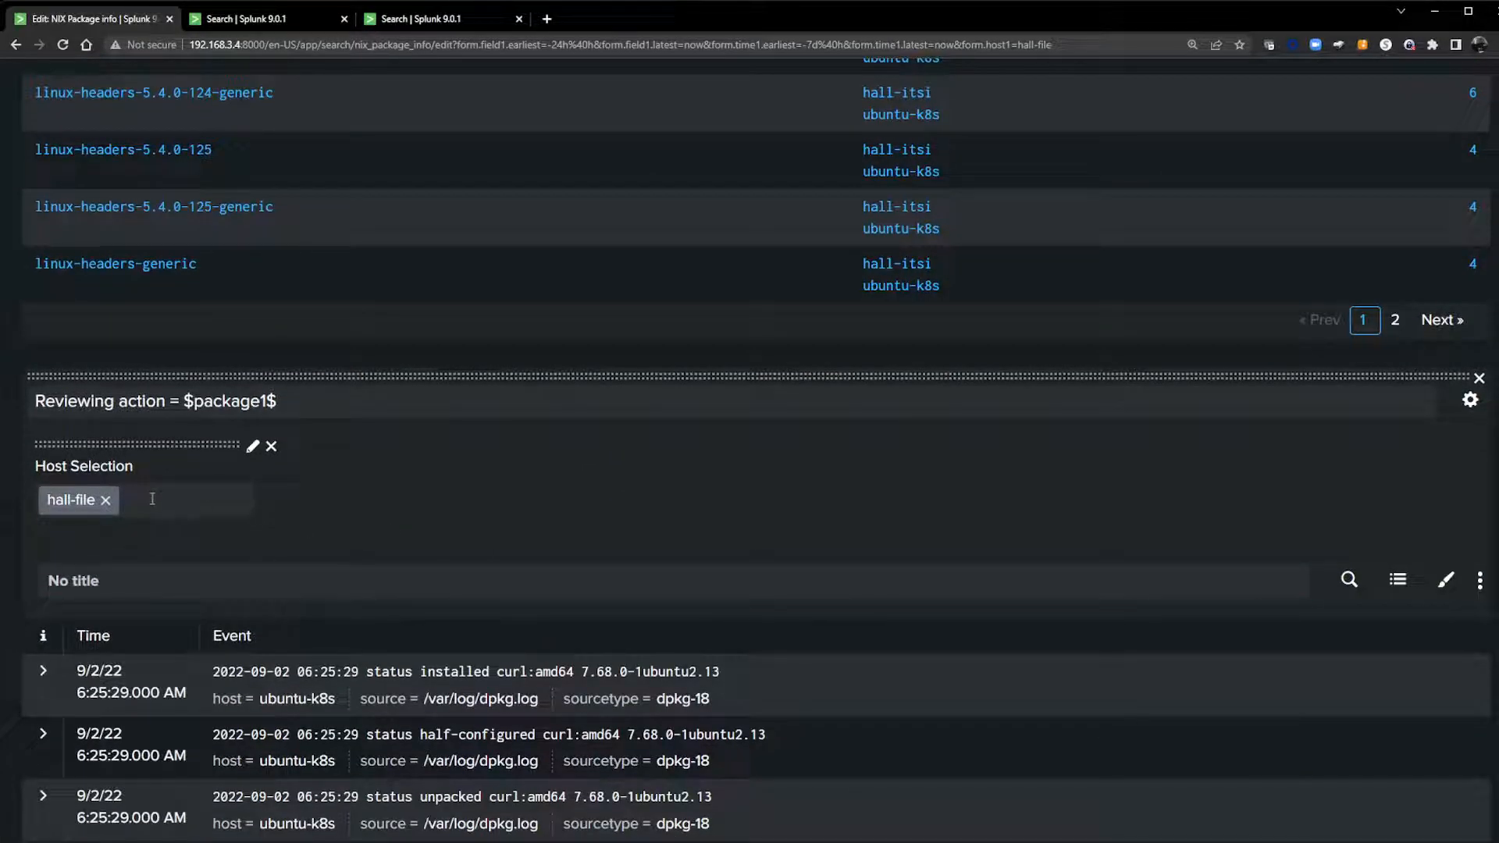
pyautogui.click(1350, 578)
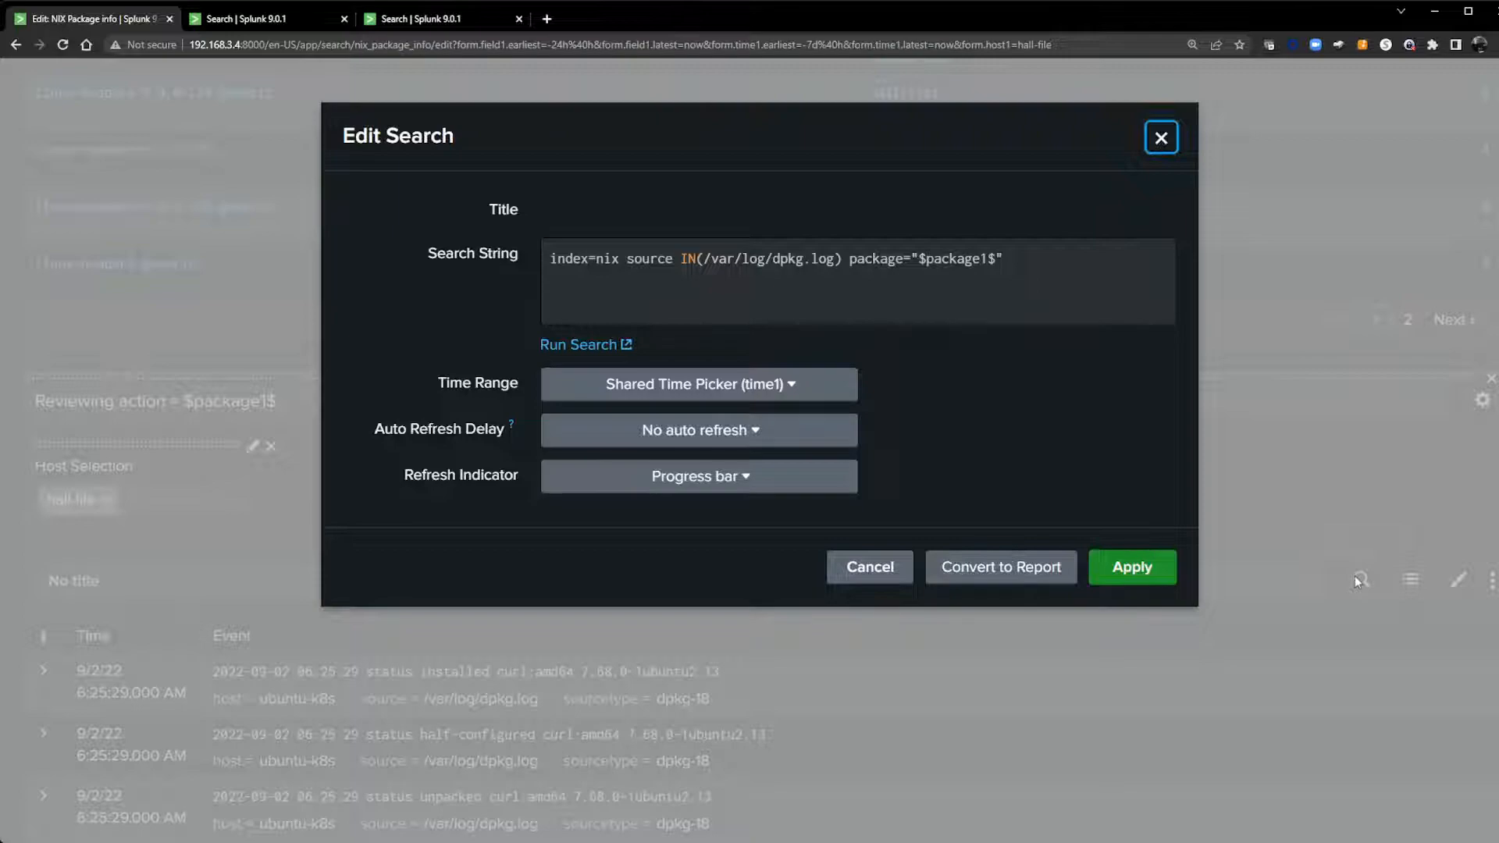
pyautogui.click(1050, 258)
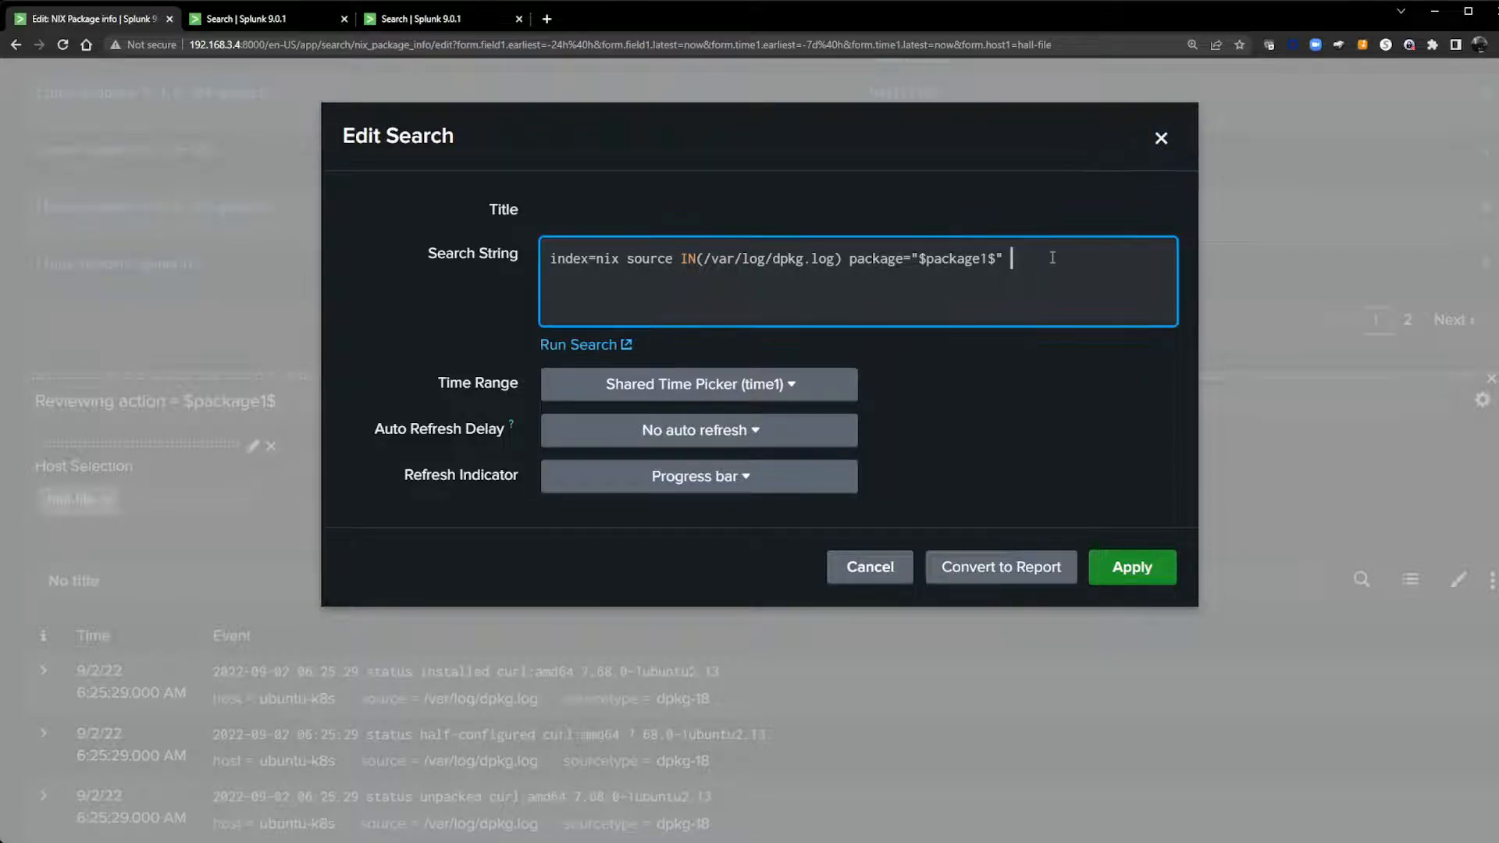
pyautogui.write('host IN(')
pyautogui.write('$host1$)')
pyautogui.press('BackSpace')
pyautogui.press('BackSpace')
pyautogui.press('BackSpace')
pyautogui.press('BackSpace')
pyautogui.press('BackSpace')
pyautogui.press('BackSpace')
pyautogui.press('BackSpace')
pyautogui.press('BackSpace')
pyautogui.press('BackSpace')
pyautogui.click(832, 569)
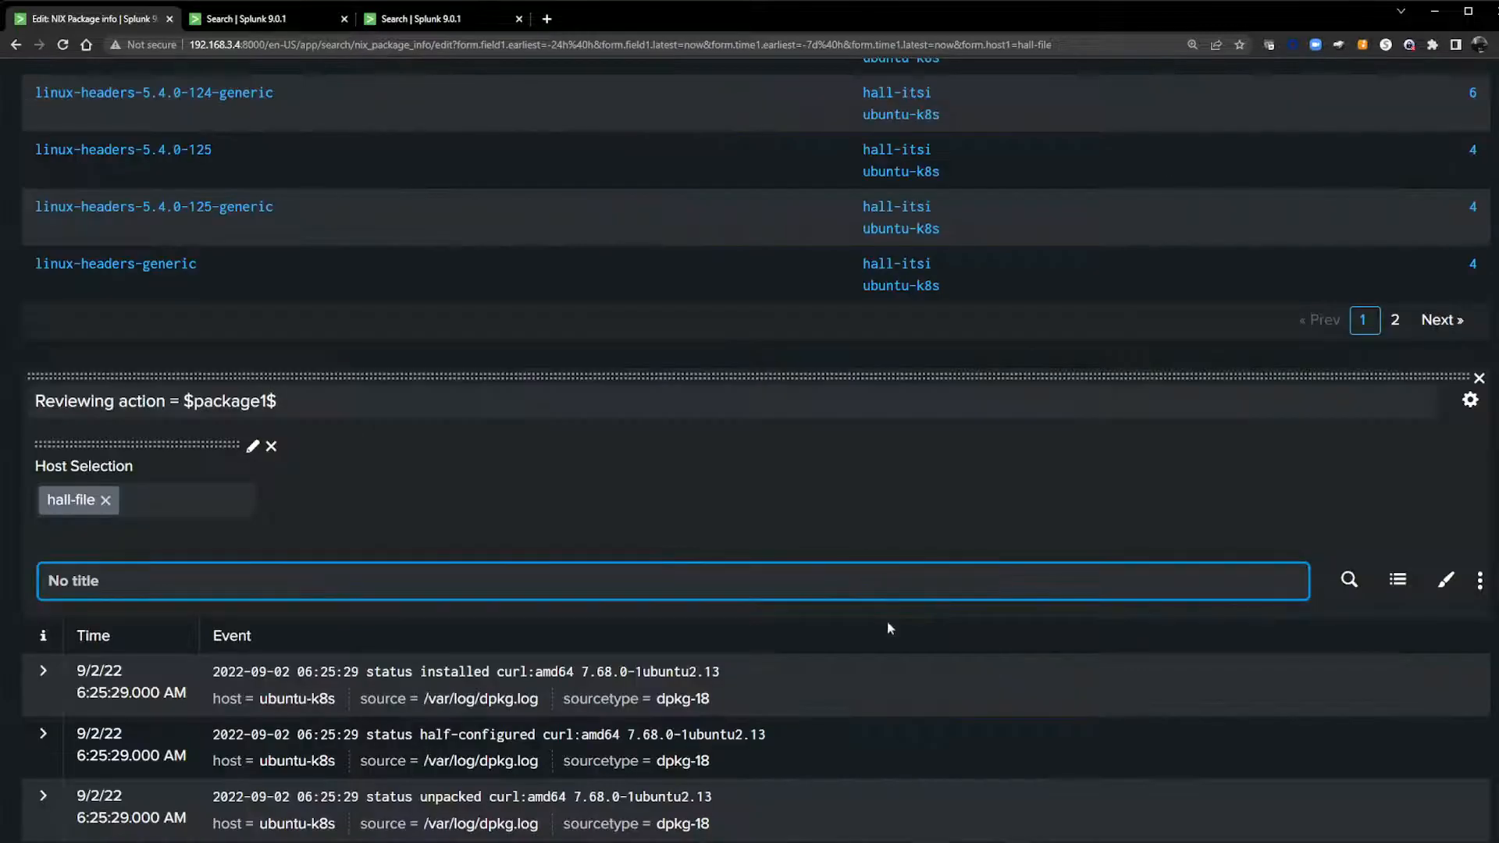
# Step: Add a static option named All with the value * to the Host Selection multiselect input
pyautogui.click(254, 448)
pyautogui.scroll(-3, 440, 579)
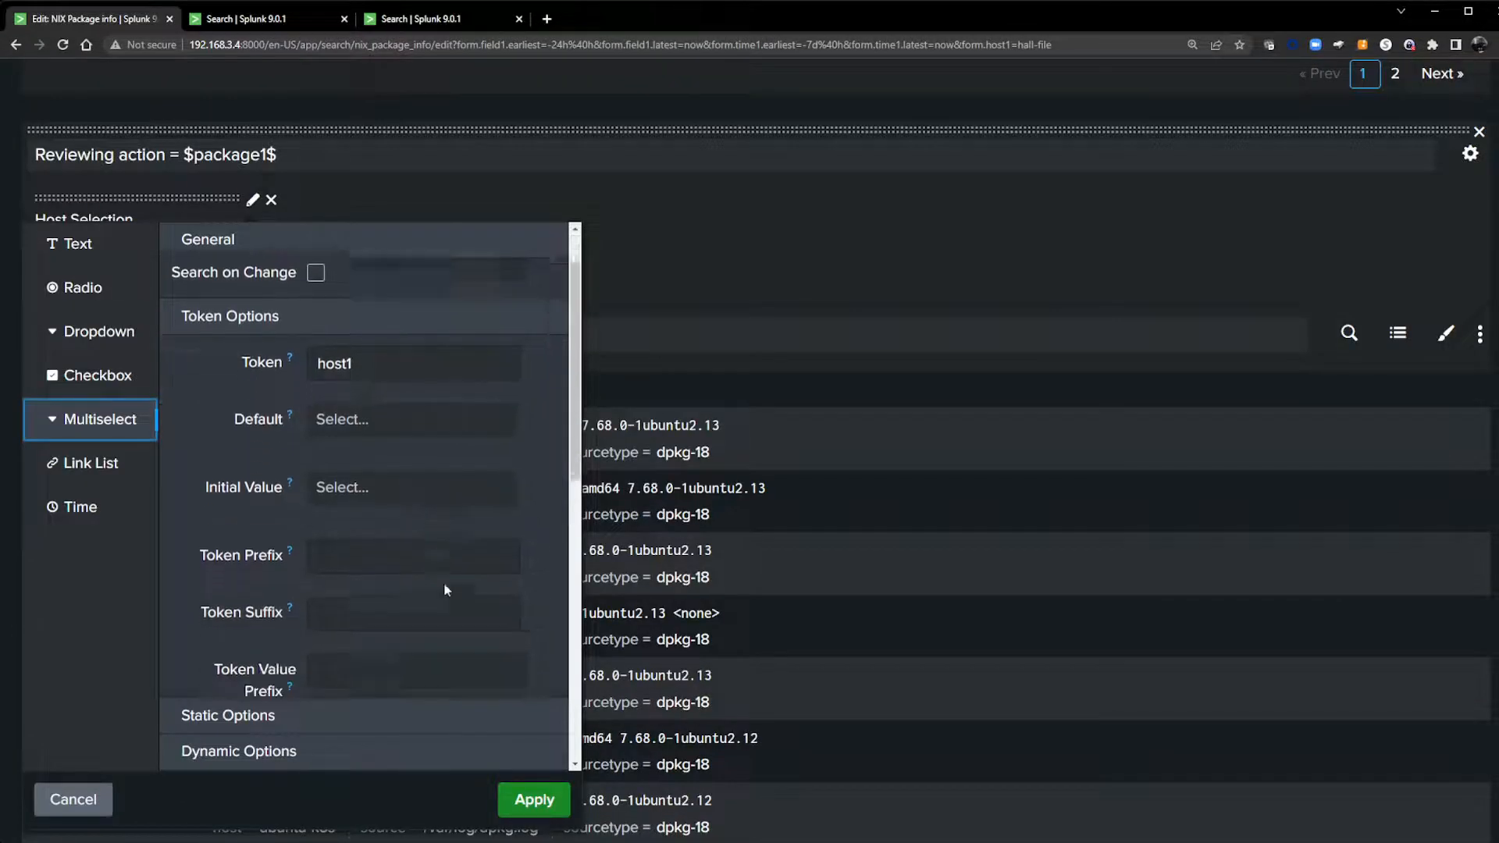
pyautogui.scroll(3, 428, 618)
pyautogui.scroll(-1, 382, 472)
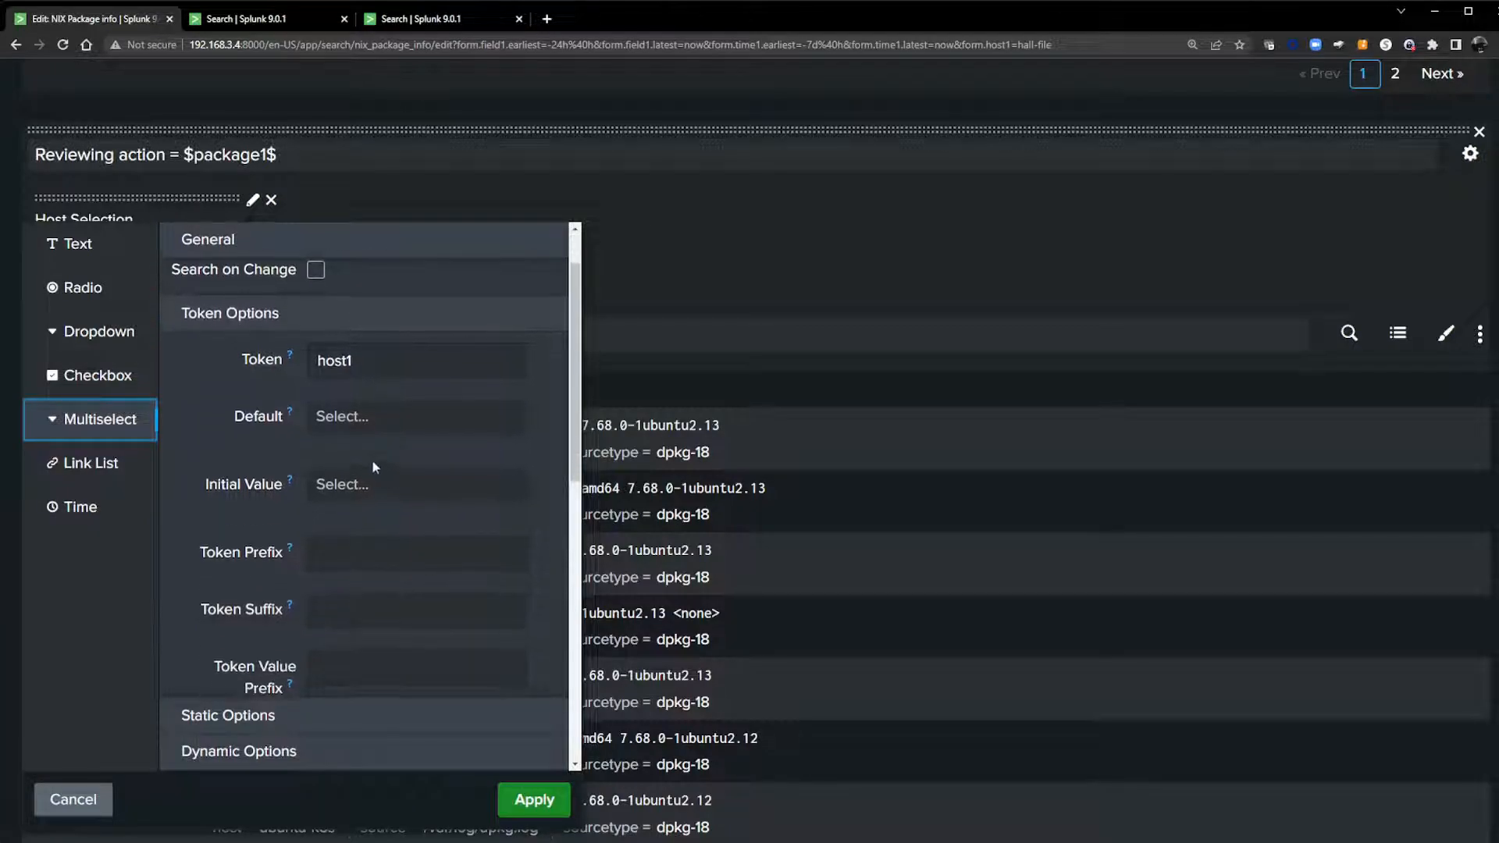
pyautogui.click(365, 417)
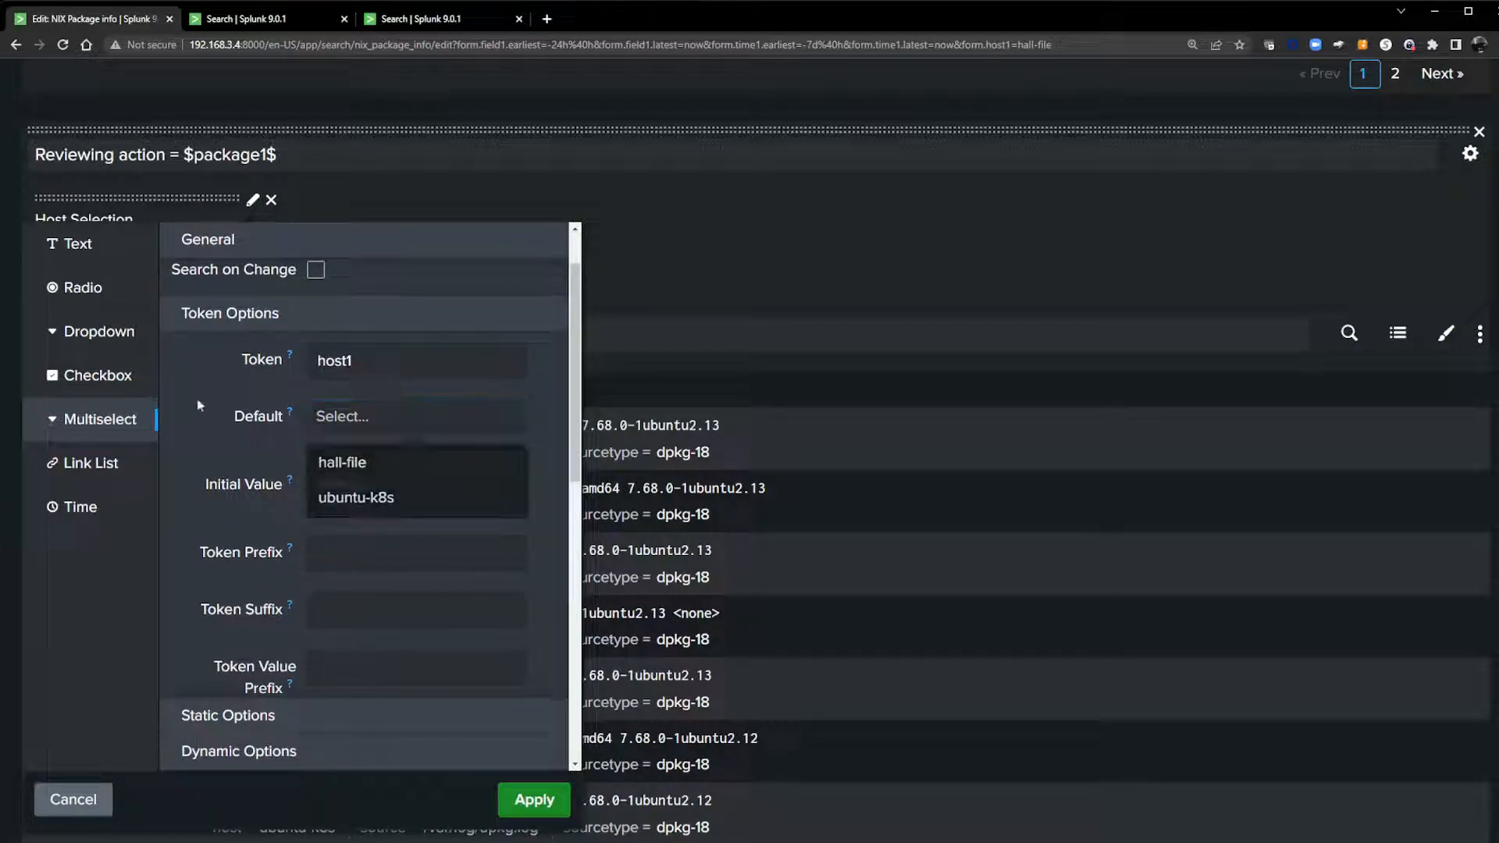
pyautogui.scroll(-4, 464, 452)
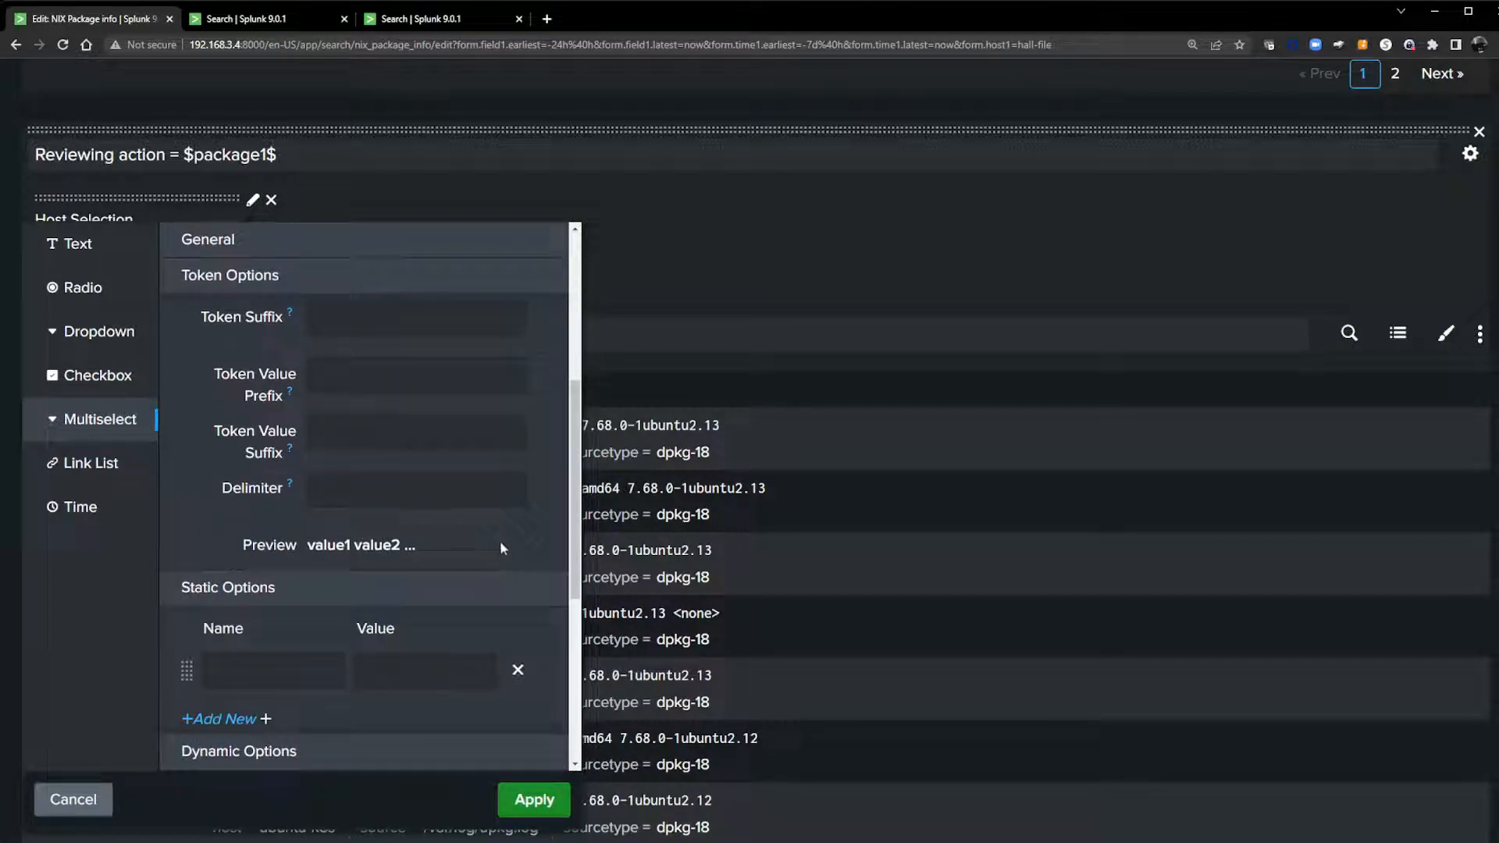
pyautogui.scroll(-3, 500, 540)
pyautogui.click(316, 451)
pyautogui.write('All')
pyautogui.press('Tab')
pyautogui.write('*')
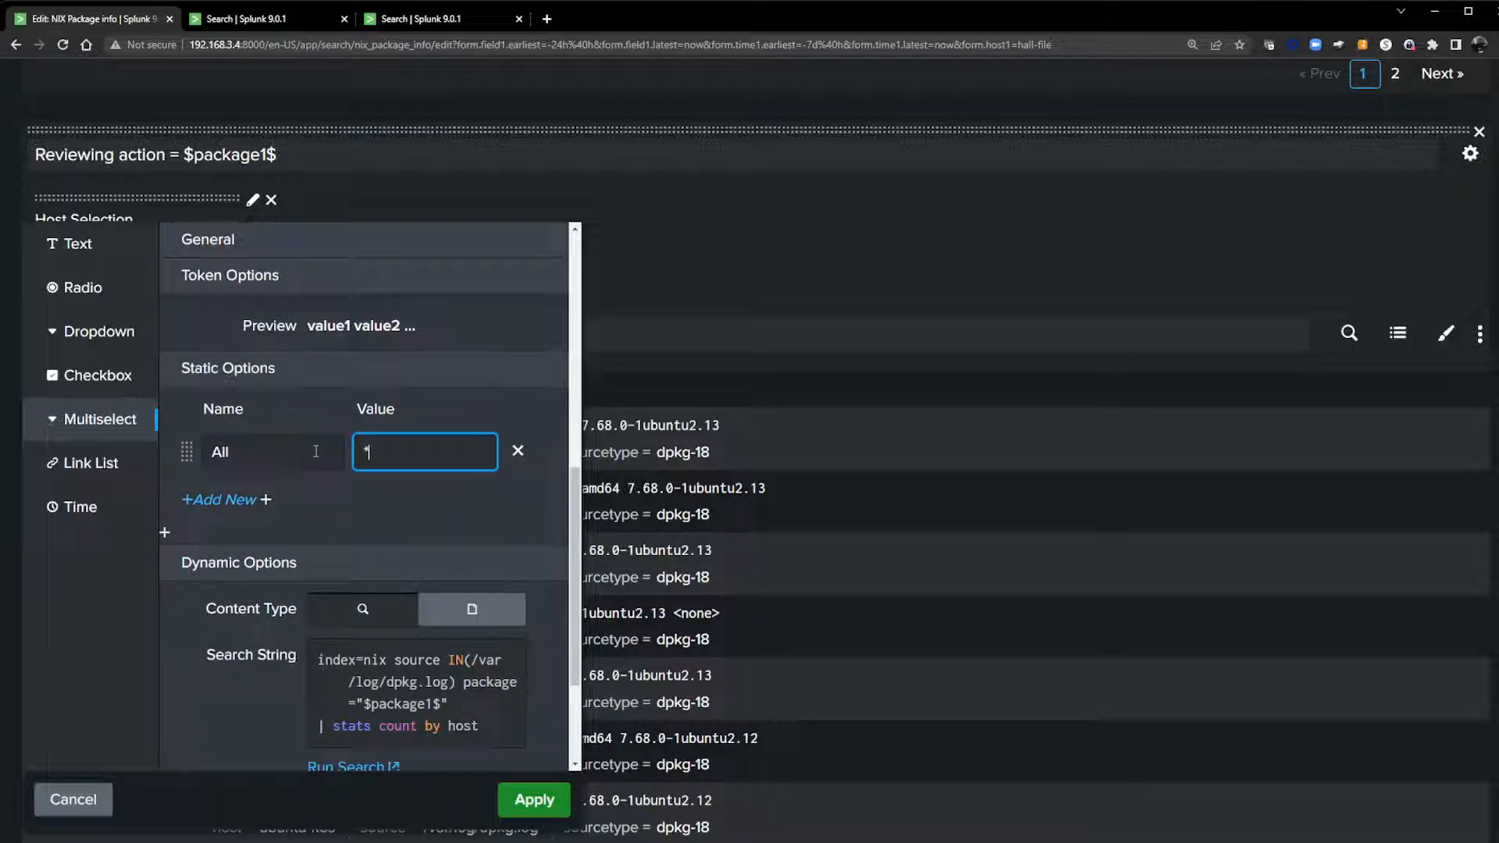
pyautogui.click(442, 520)
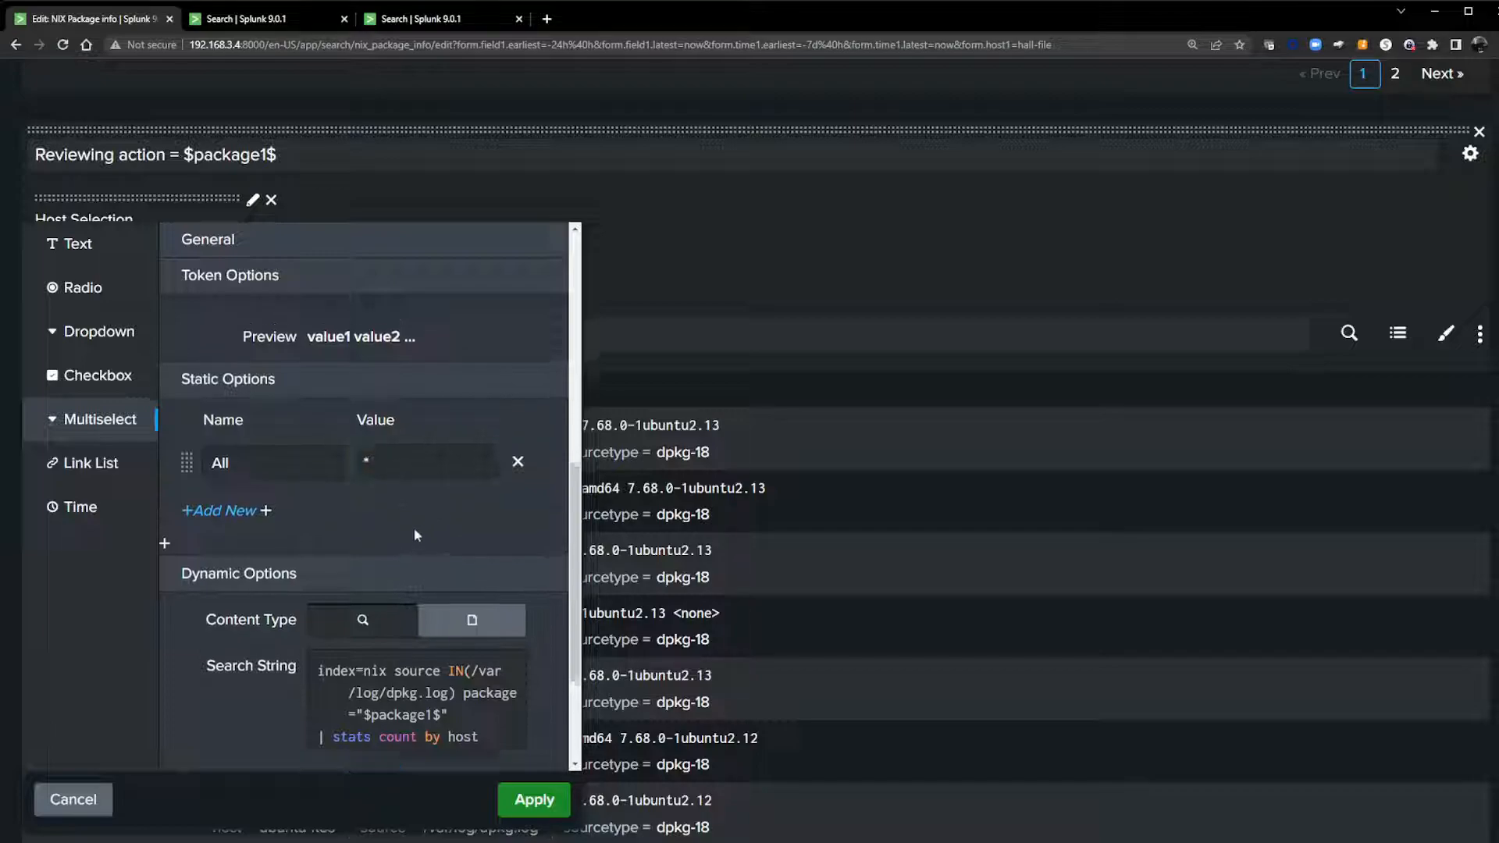
# Step: Set the default selection of the Host Selection input to All
pyautogui.scroll(5, 415, 527)
pyautogui.scroll(1, 409, 530)
pyautogui.click(375, 490)
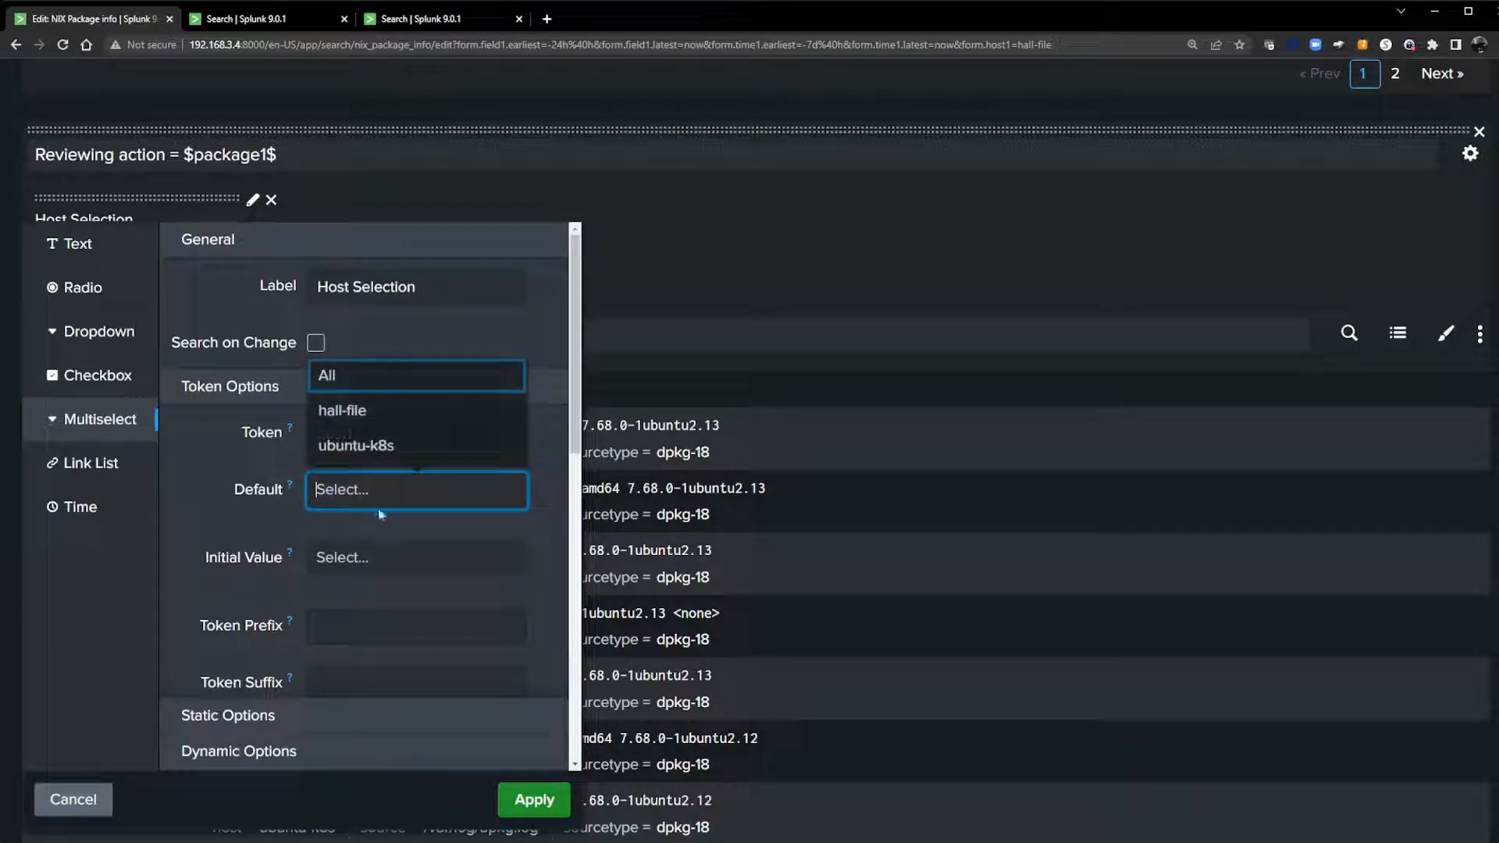
pyautogui.click(373, 382)
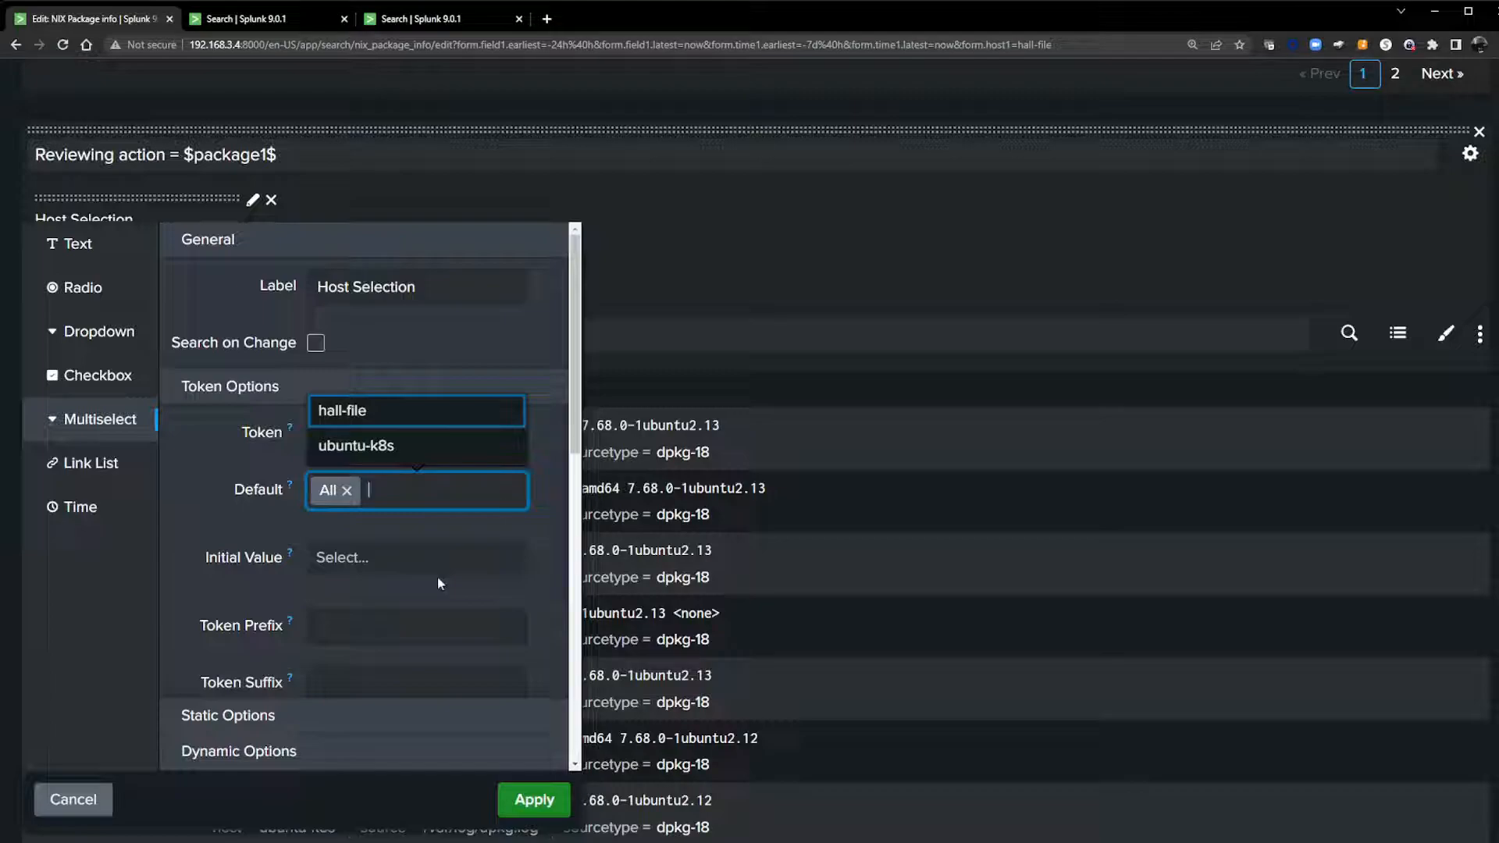
pyautogui.scroll(-3, 439, 584)
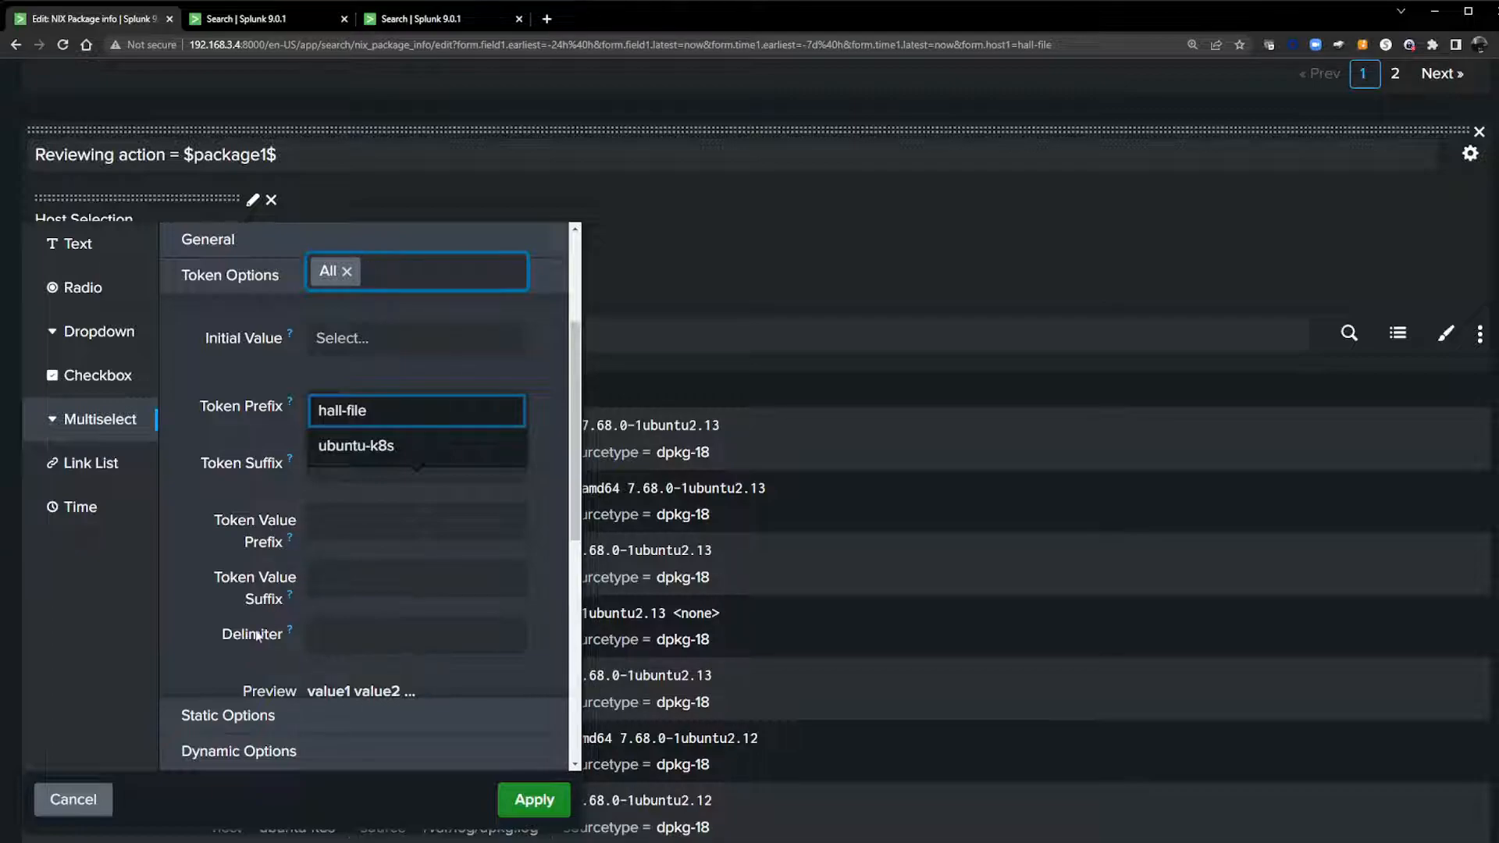
pyautogui.click(191, 635)
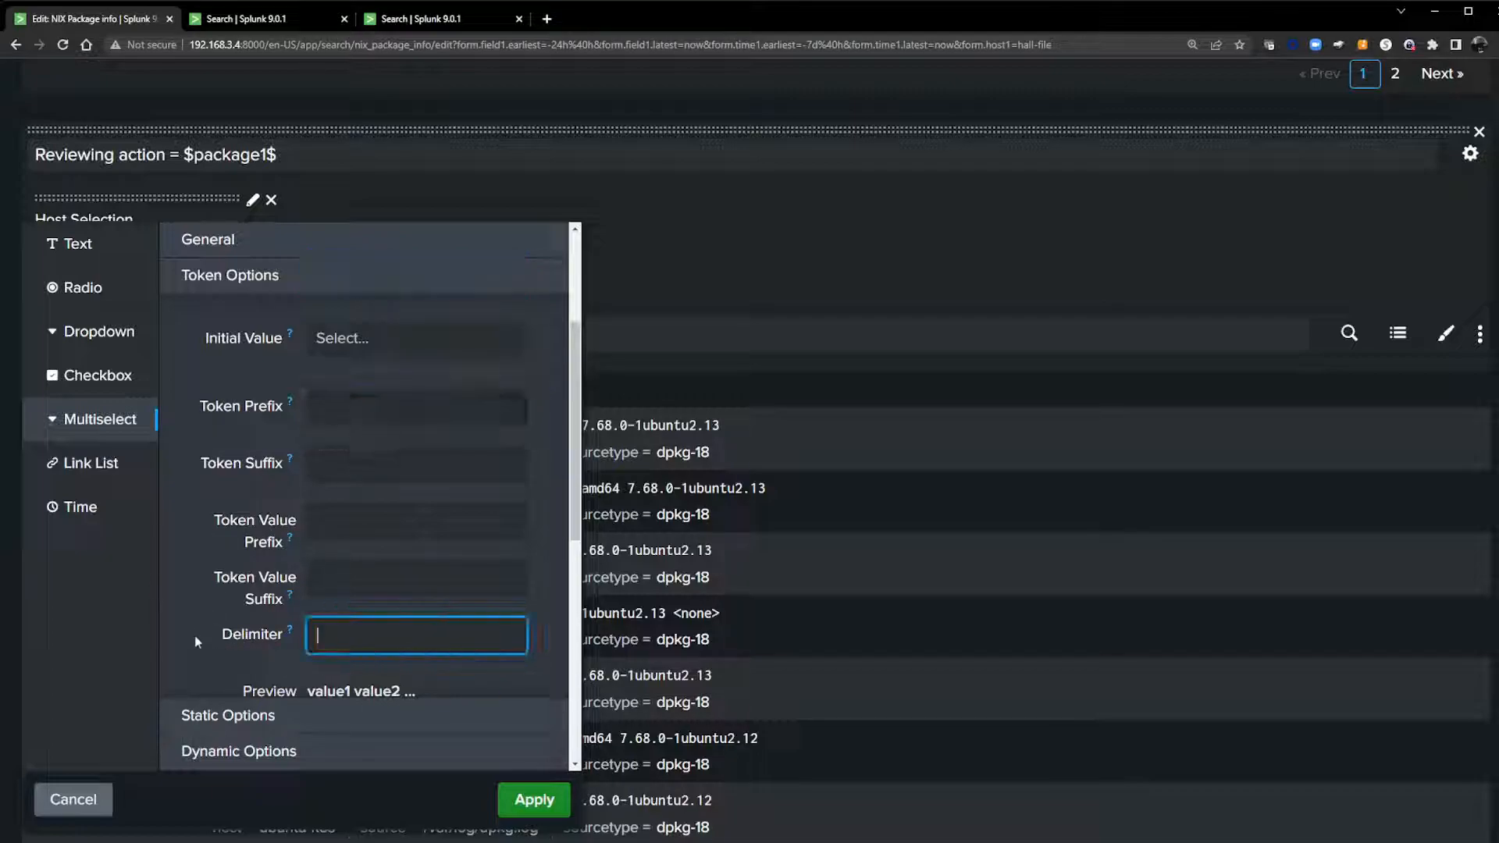
# Step: Set the Host Selection input's token prefix to "host IN(" and its token suffix to ")"
pyautogui.click(334, 402)
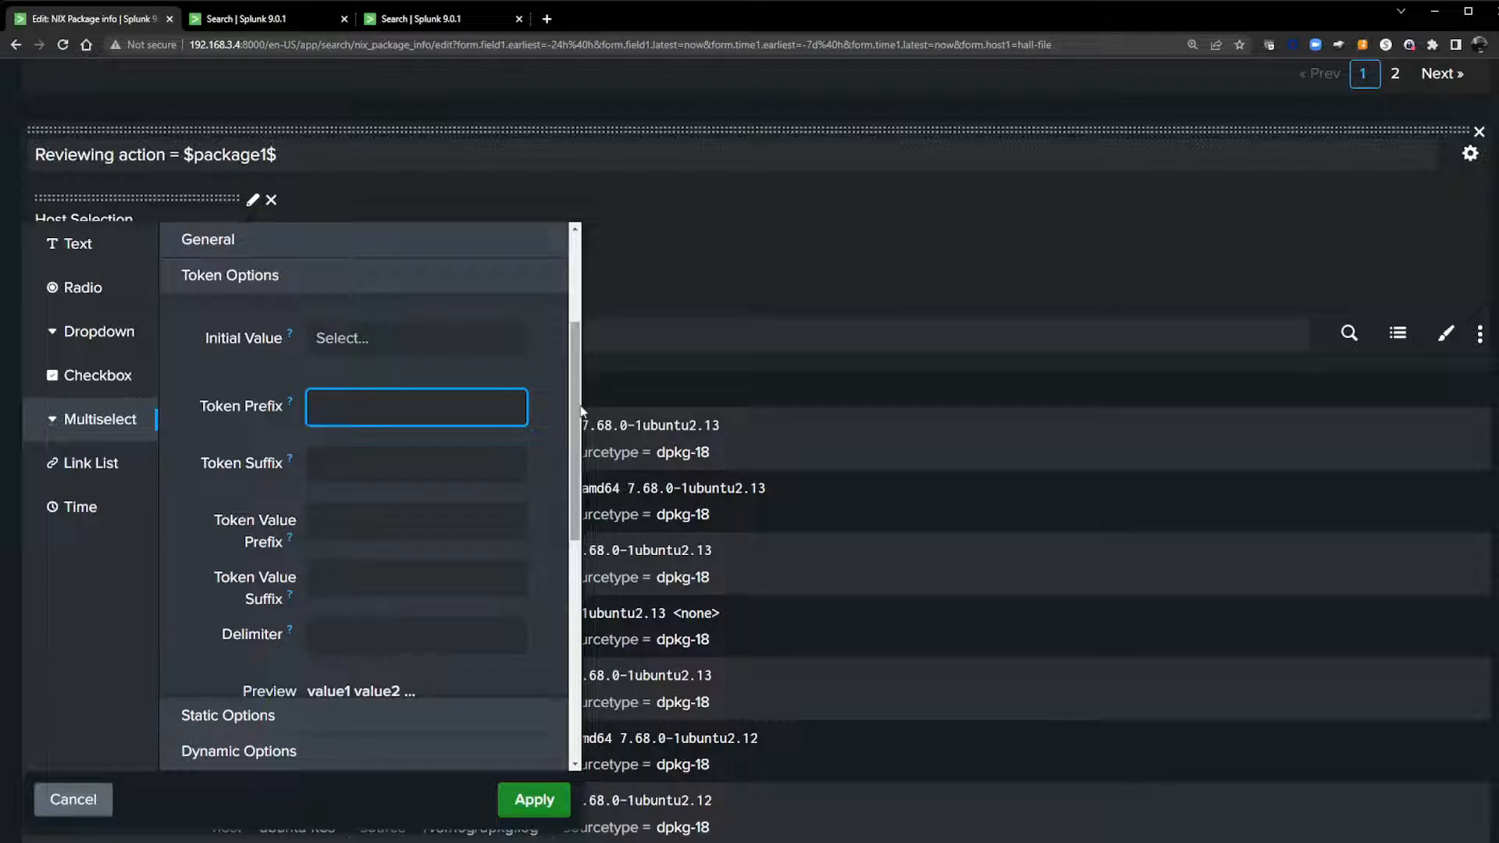
pyautogui.write('host IN')
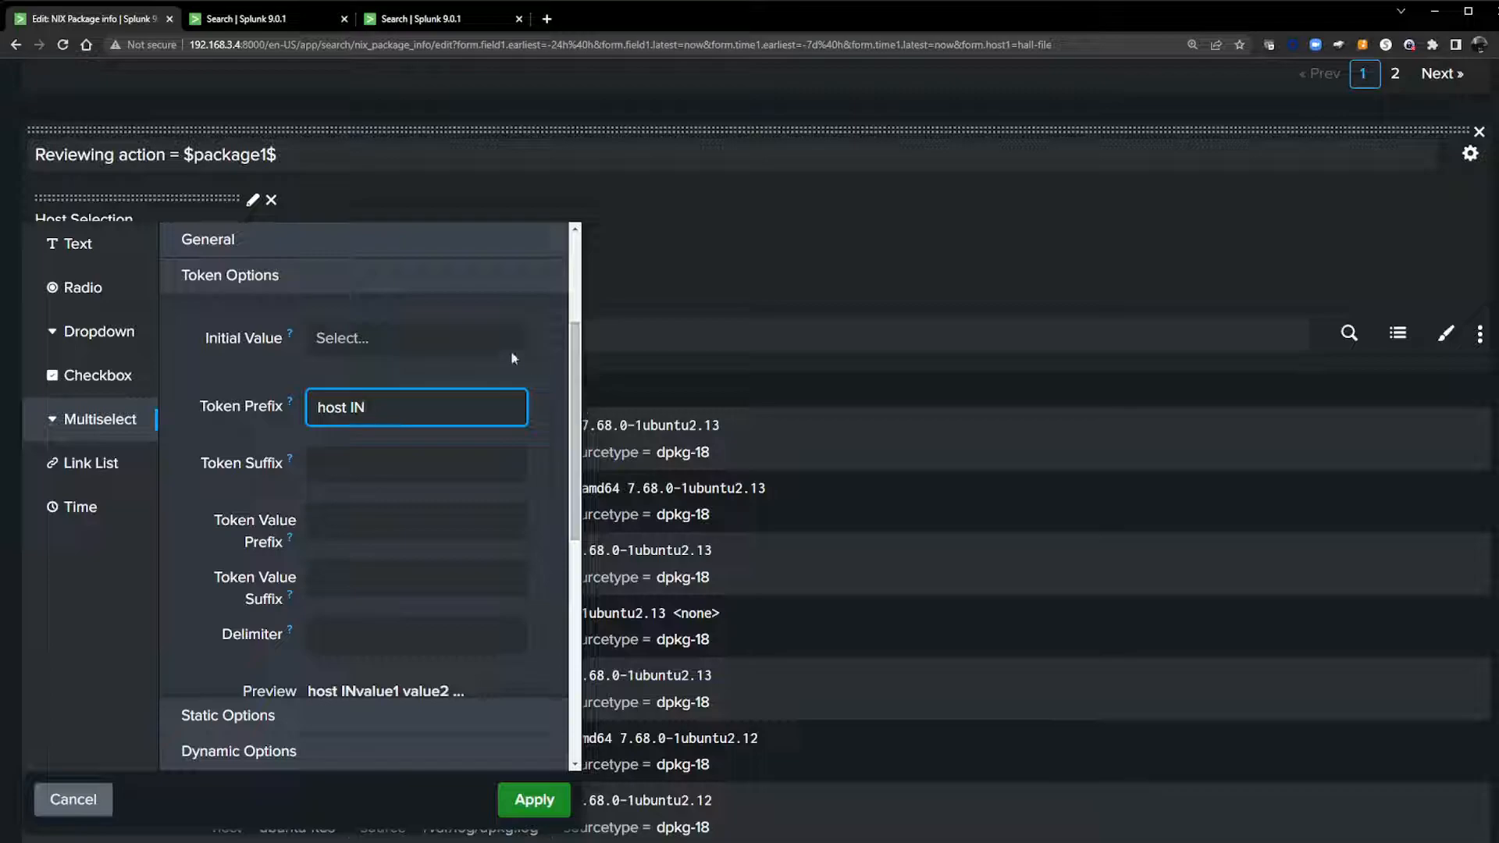
pyautogui.scroll(-1, 440, 569)
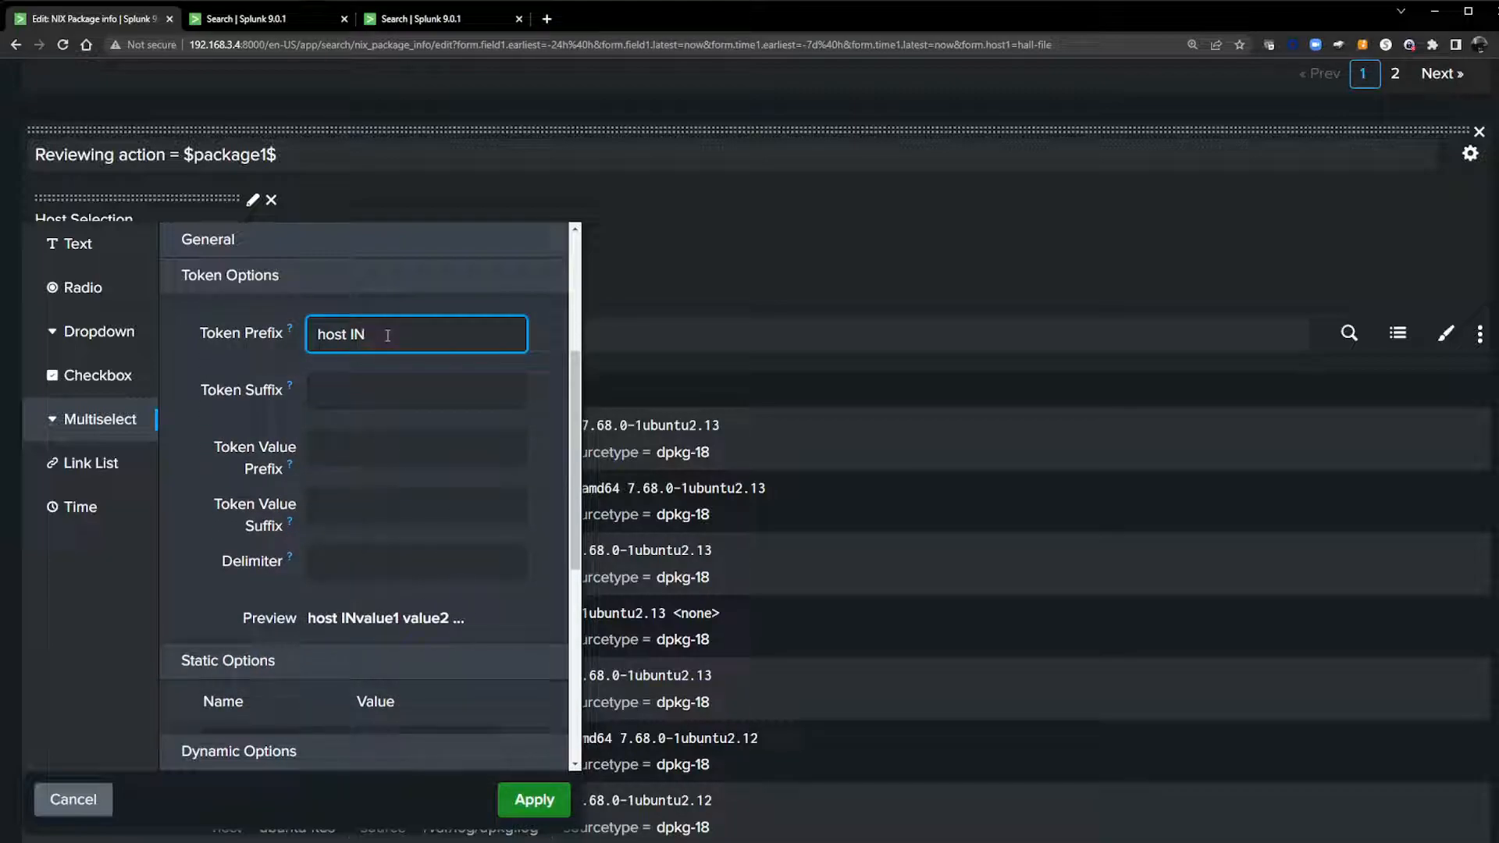
pyautogui.write('(')
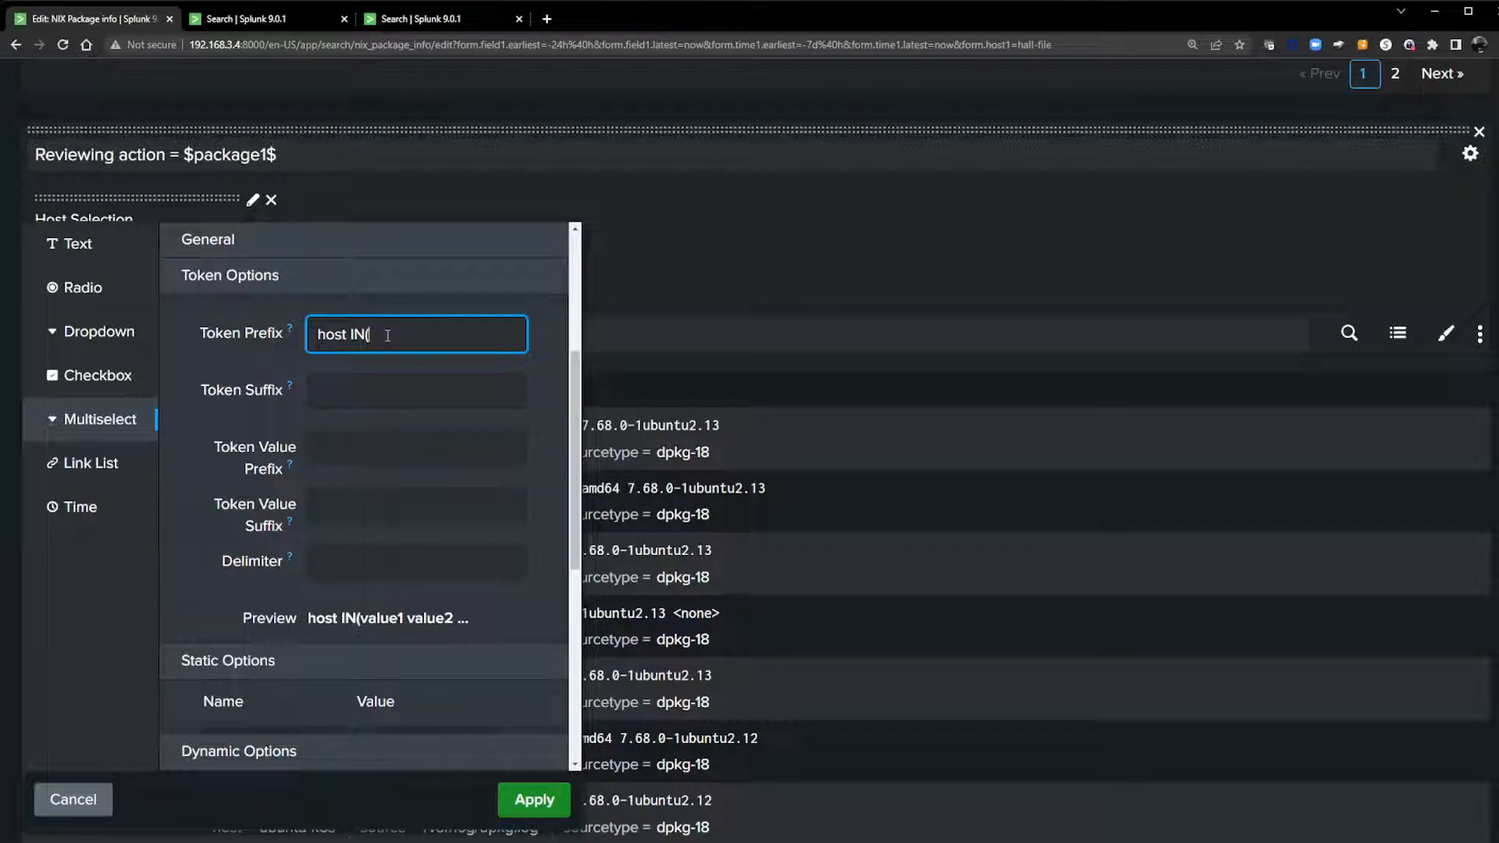
pyautogui.click(337, 398)
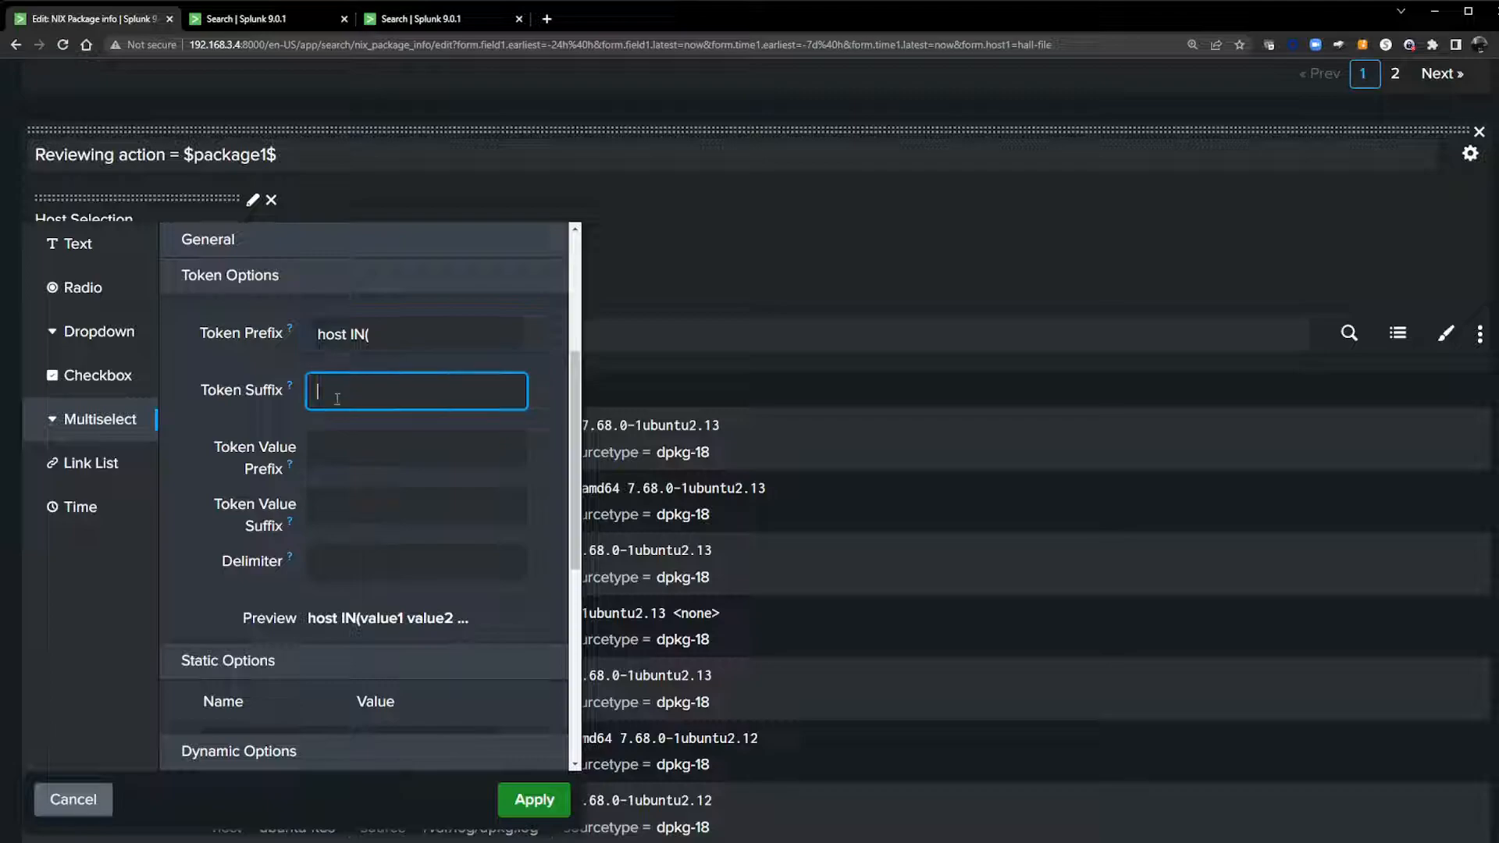
pyautogui.write(')')
# Step: Set a comma as the host token's delimiter and a double quote as its value prefix and suffix, and apply the input settings
pyautogui.click(386, 576)
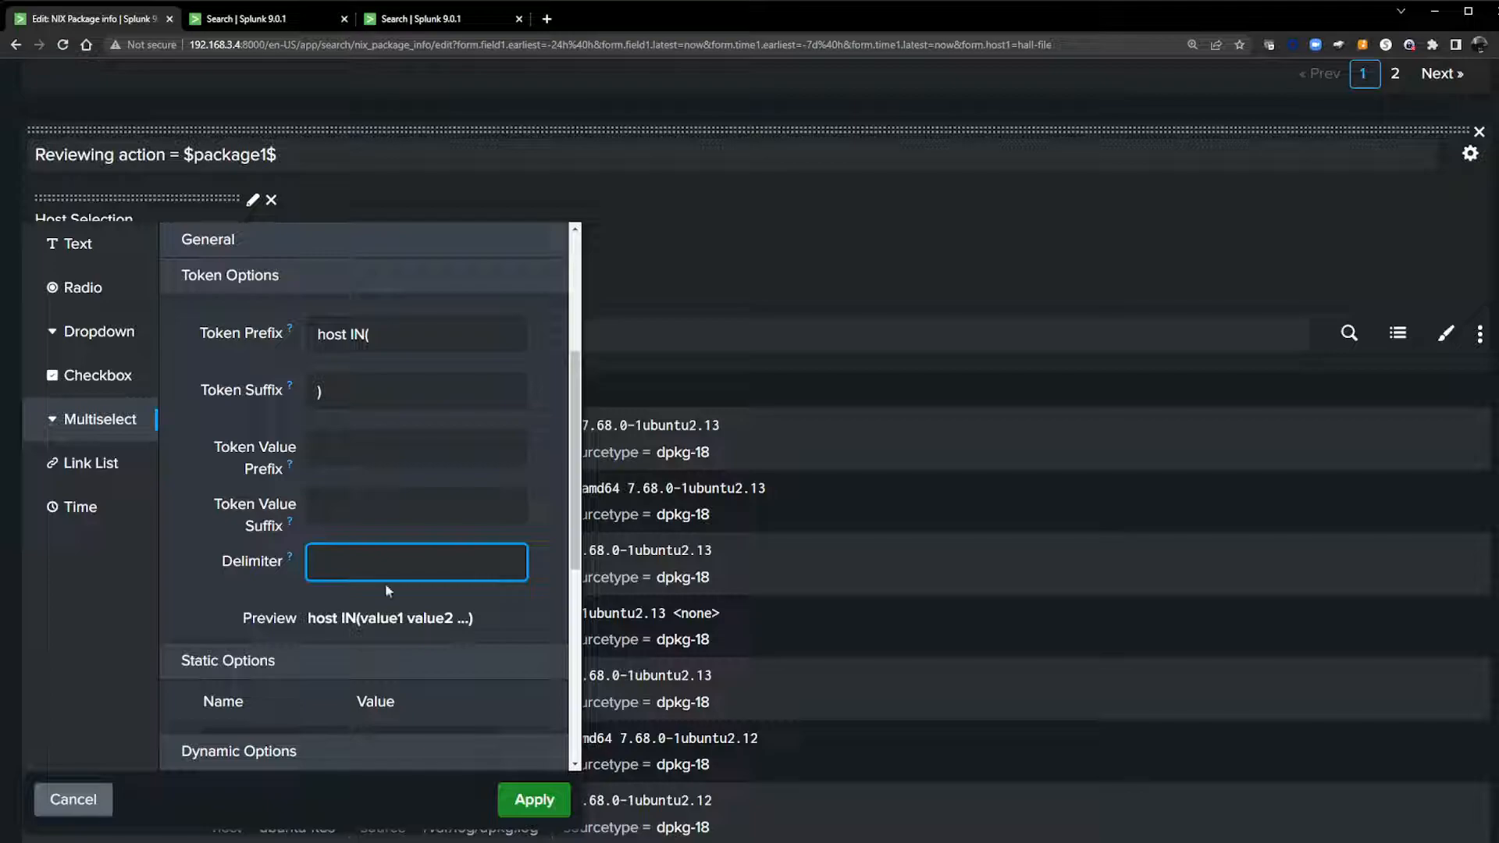
pyautogui.write(',')
pyautogui.click(393, 447)
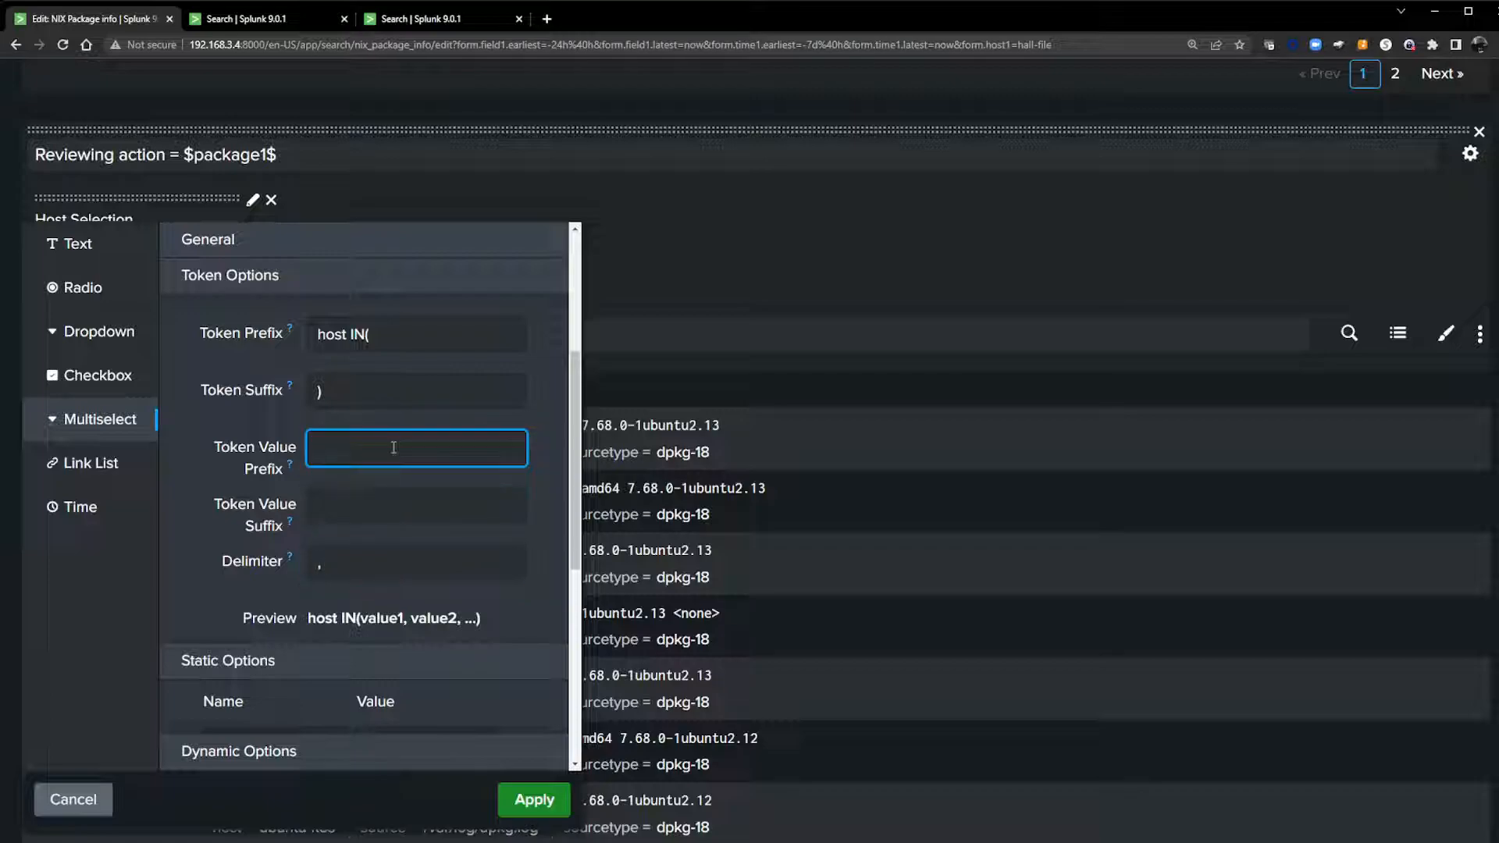
pyautogui.write('"')
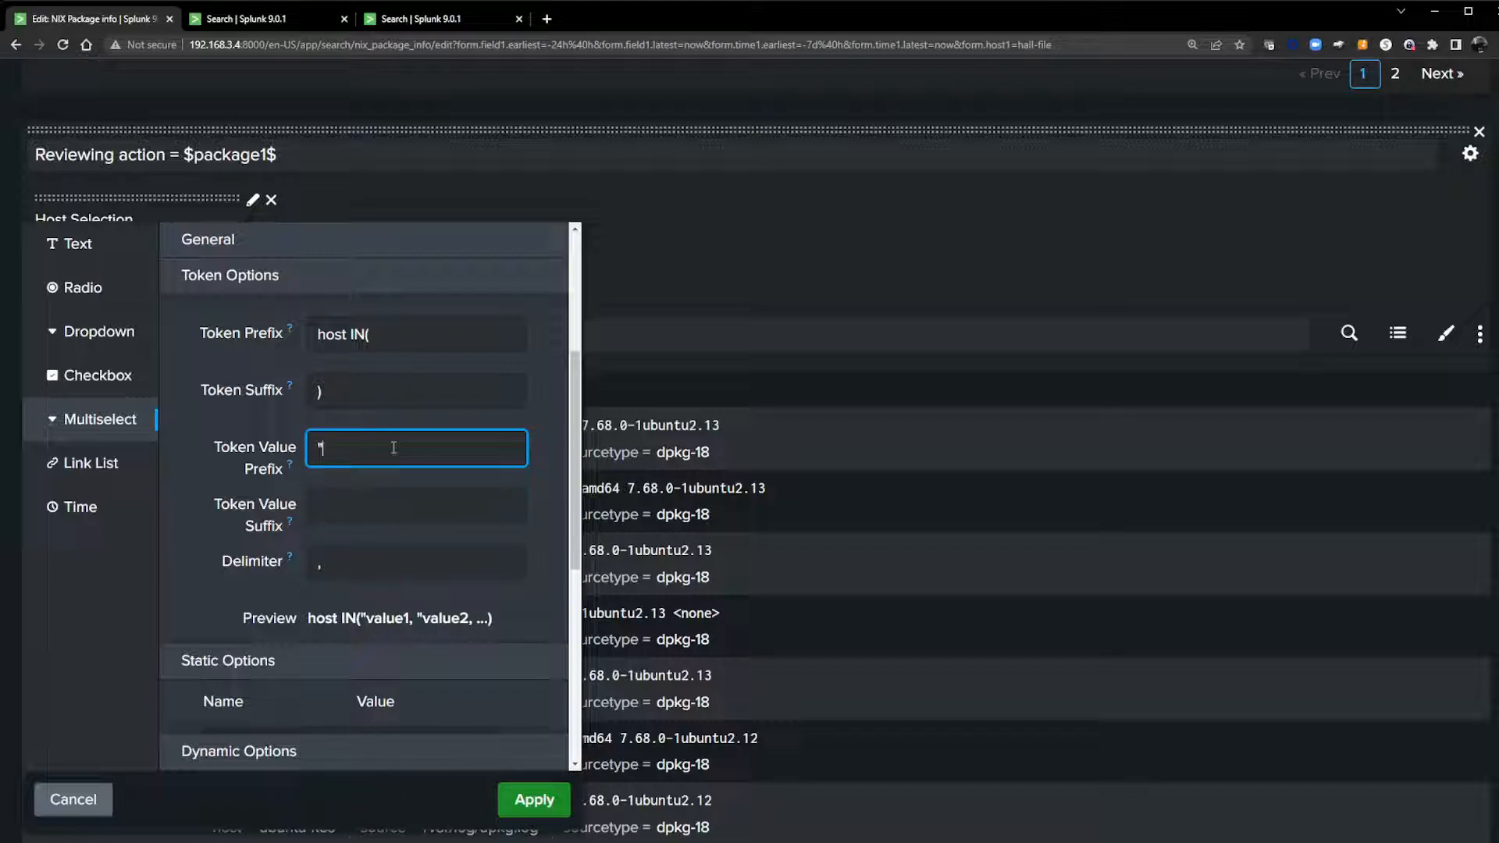
pyautogui.click(373, 507)
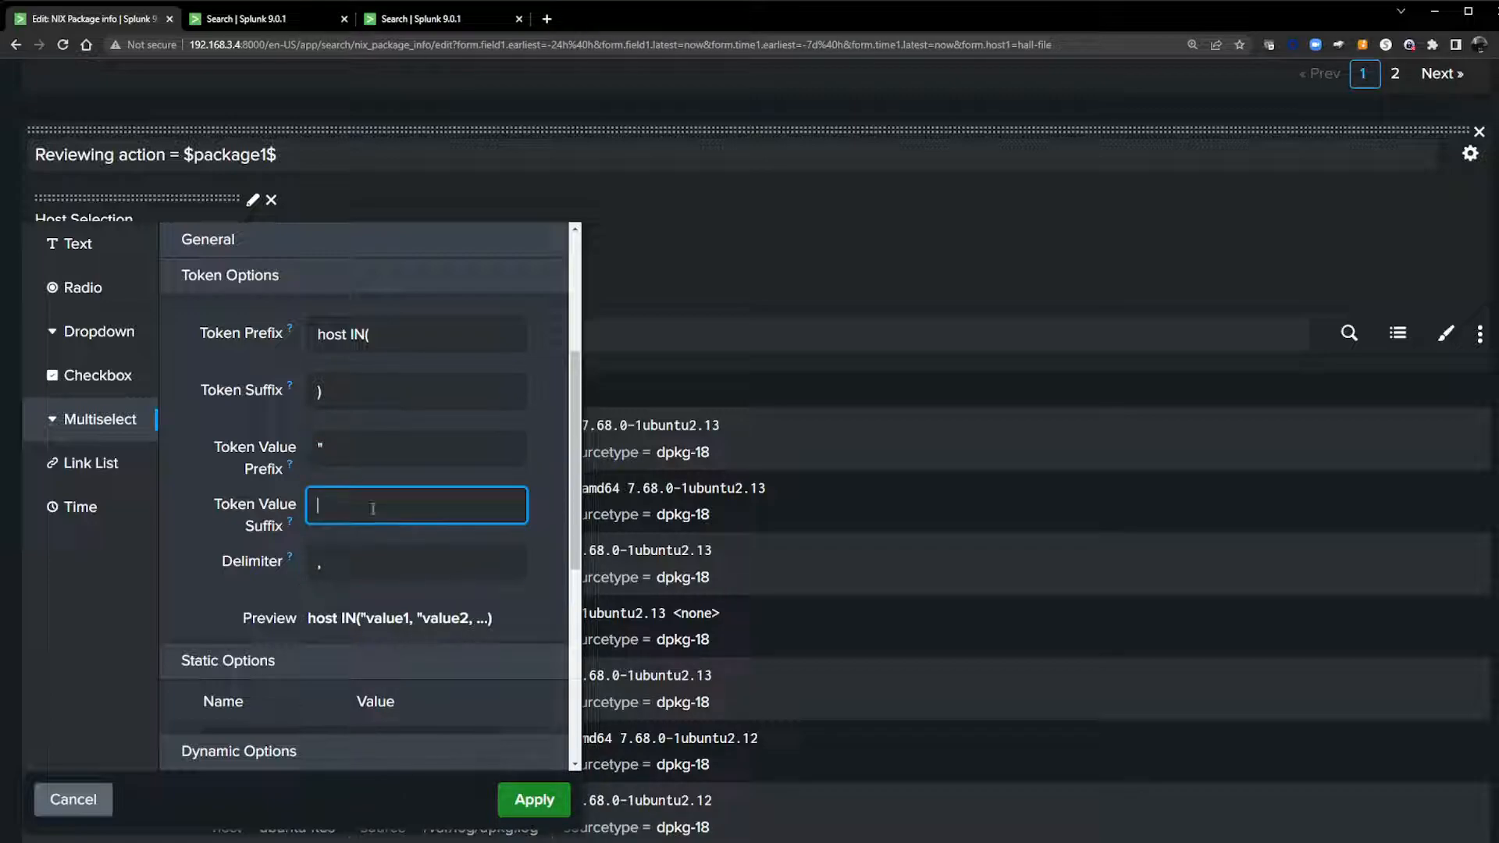
pyautogui.write('"')
pyautogui.click(523, 804)
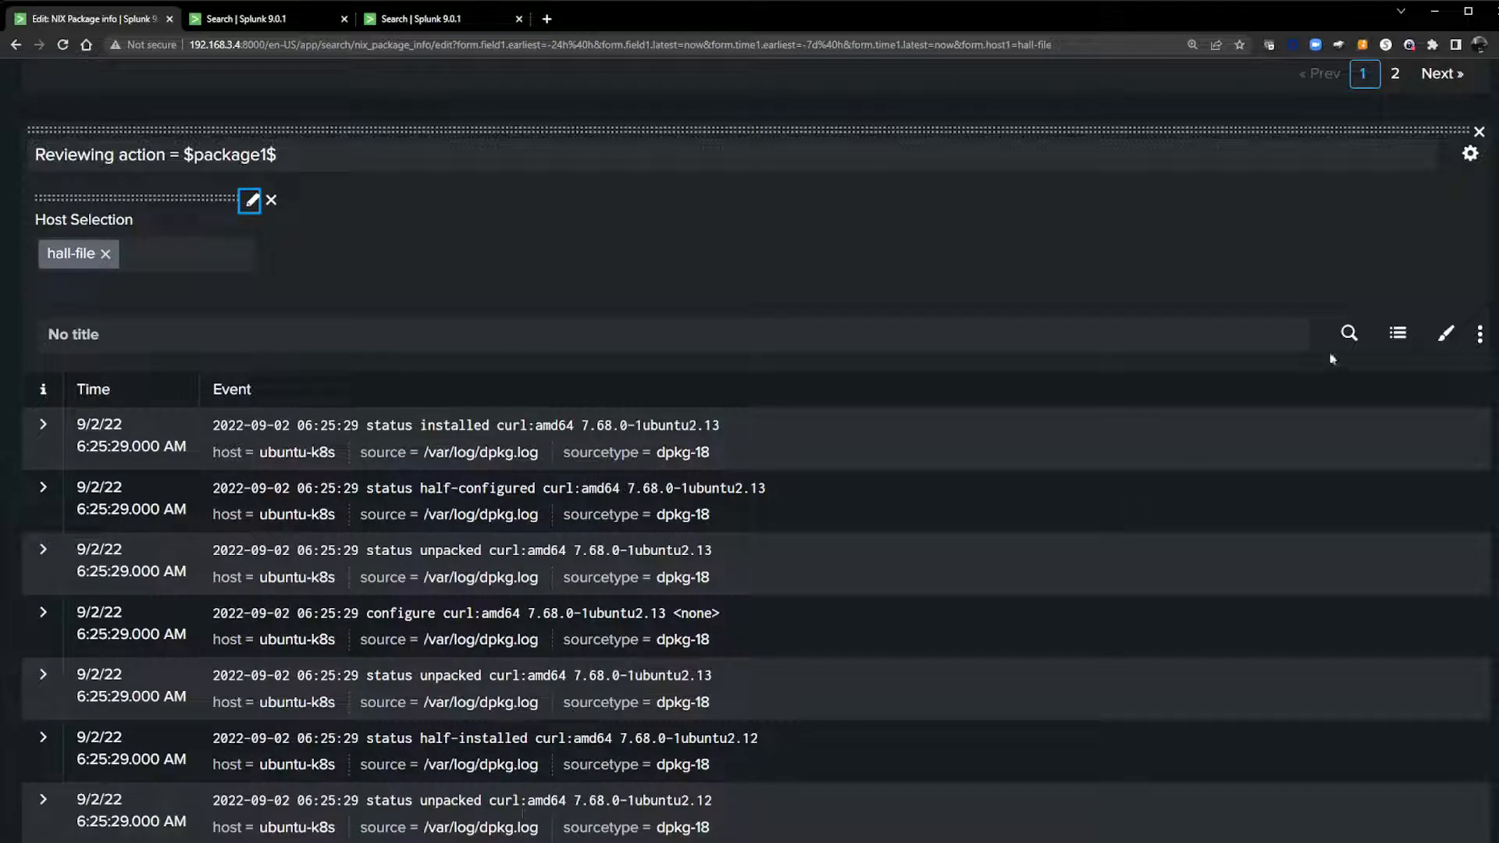
# Step: Append the token $host1$ to the events panel's search string after package="$package1$" and apply it
pyautogui.click(1348, 334)
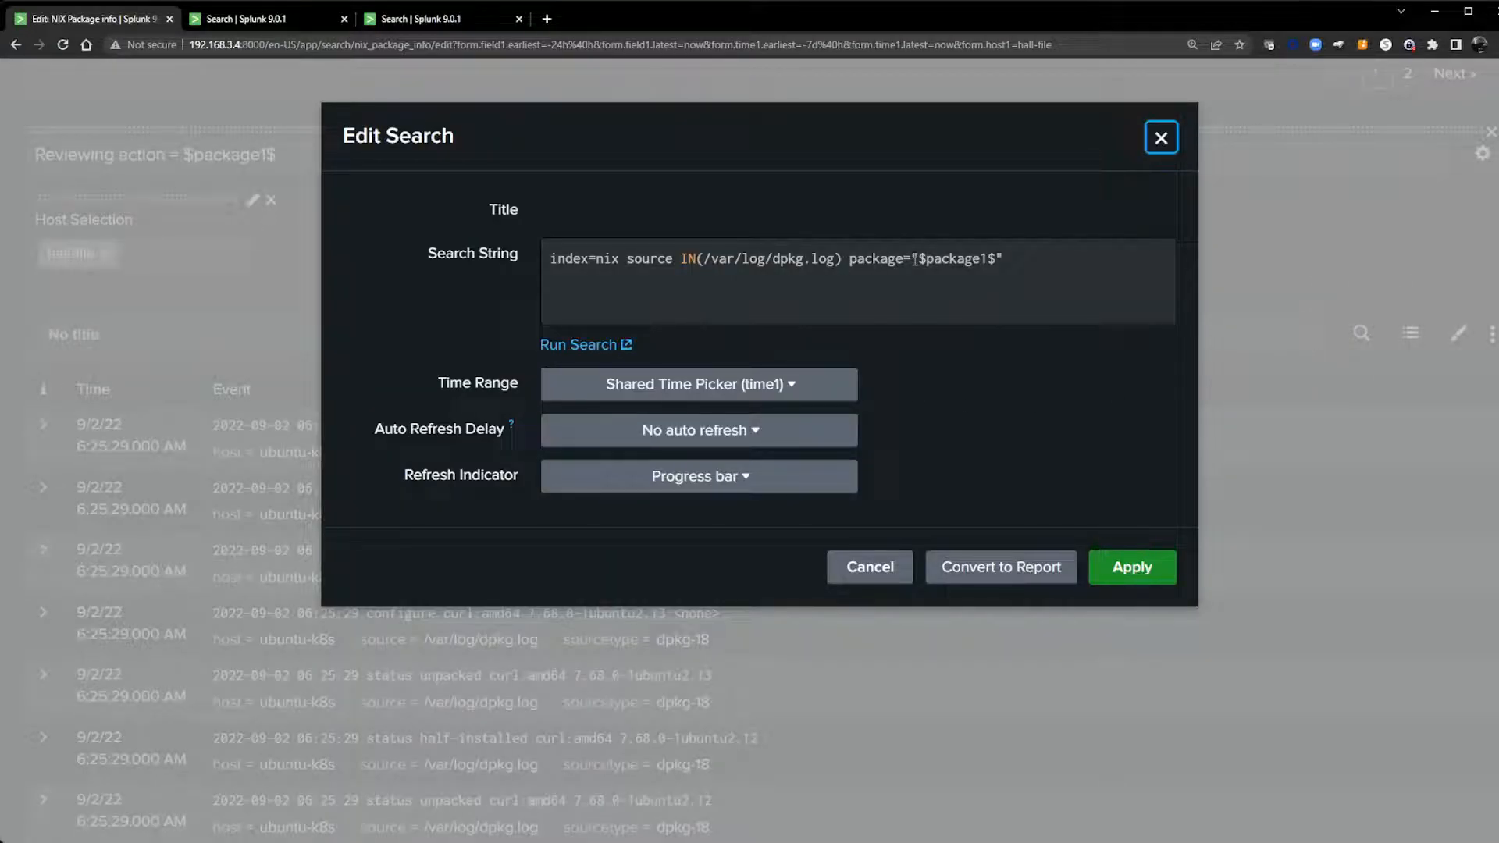
pyautogui.click(1041, 273)
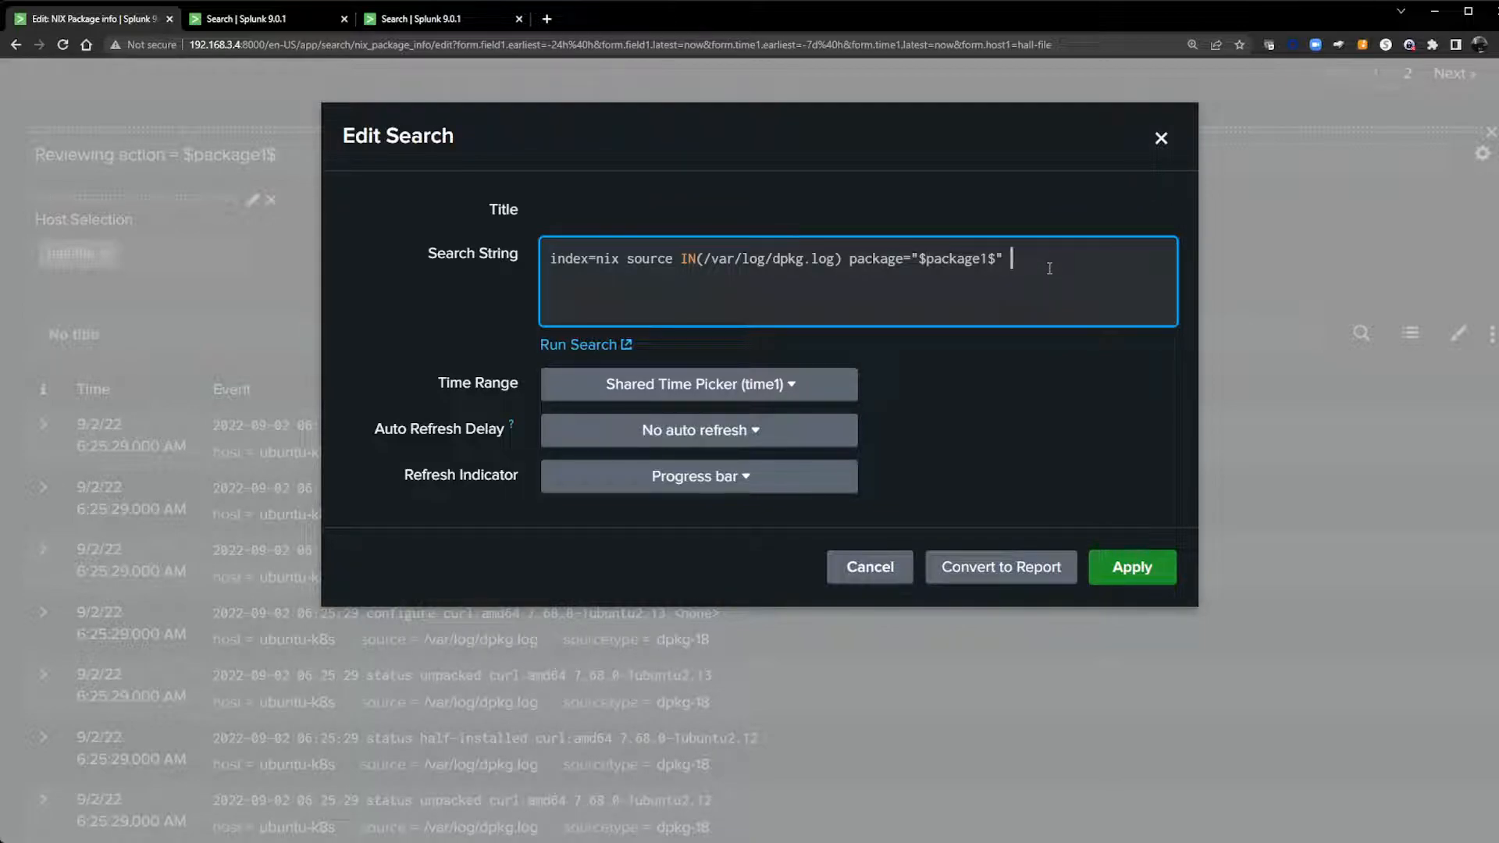
pyautogui.write('$host1$')
pyautogui.click(1131, 580)
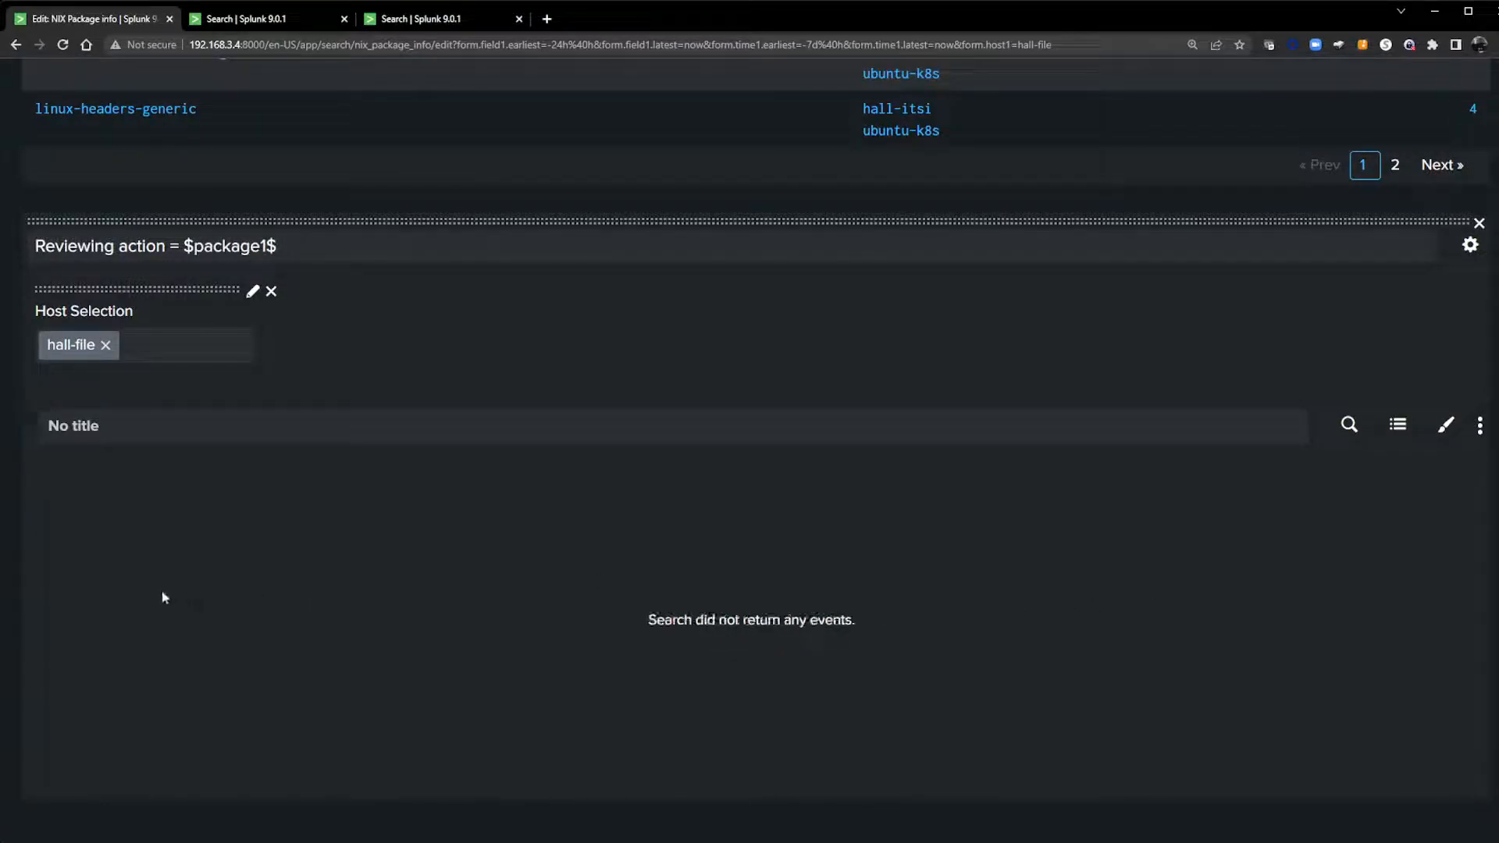
# Step: Remove hall-file from Host Selection so it falls back to All, and review the event list against the tables above
pyautogui.click(107, 346)
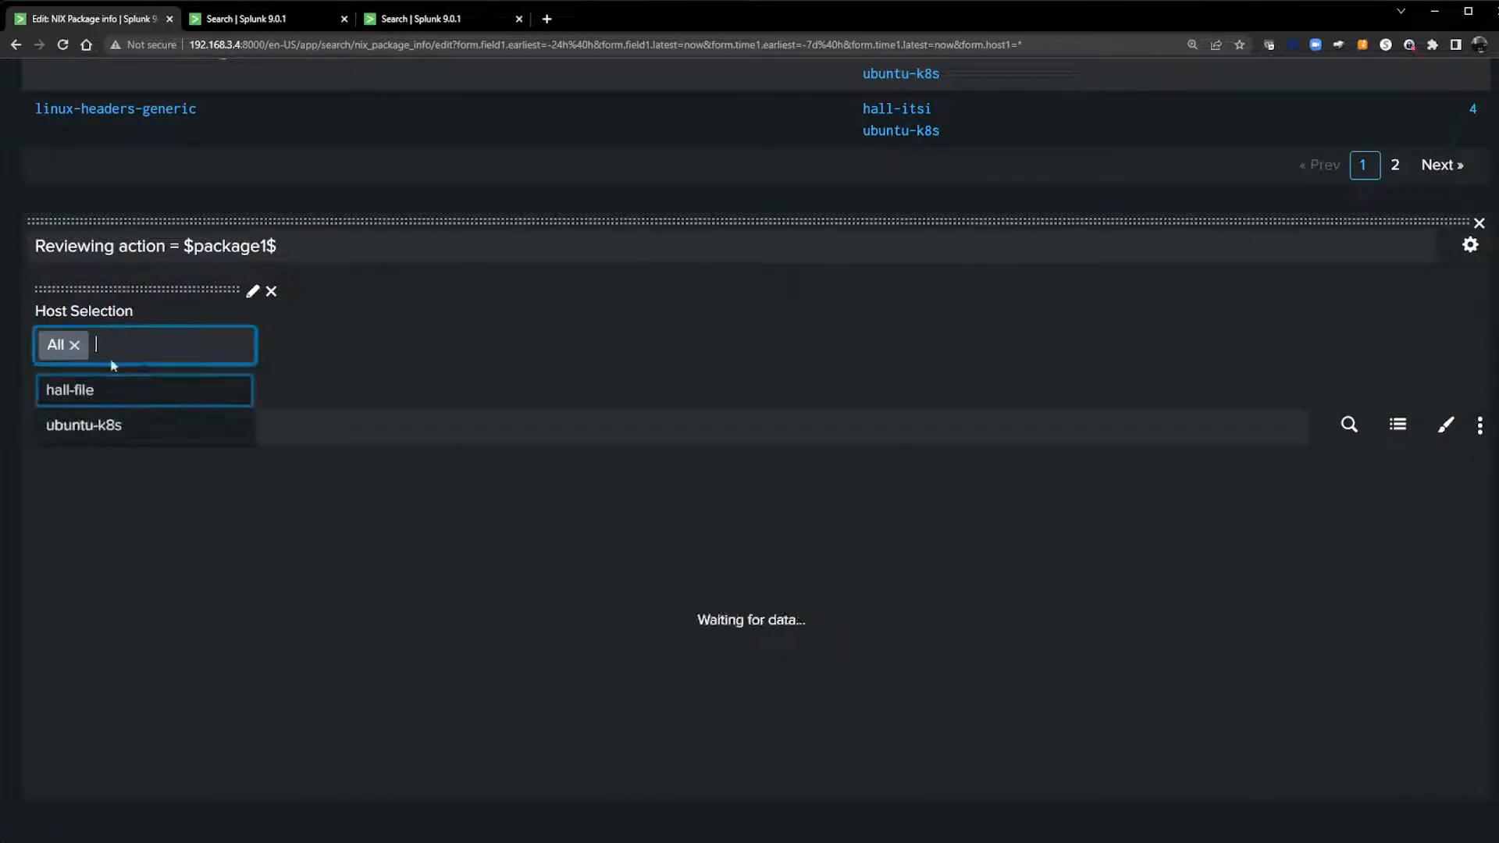
pyautogui.click(544, 384)
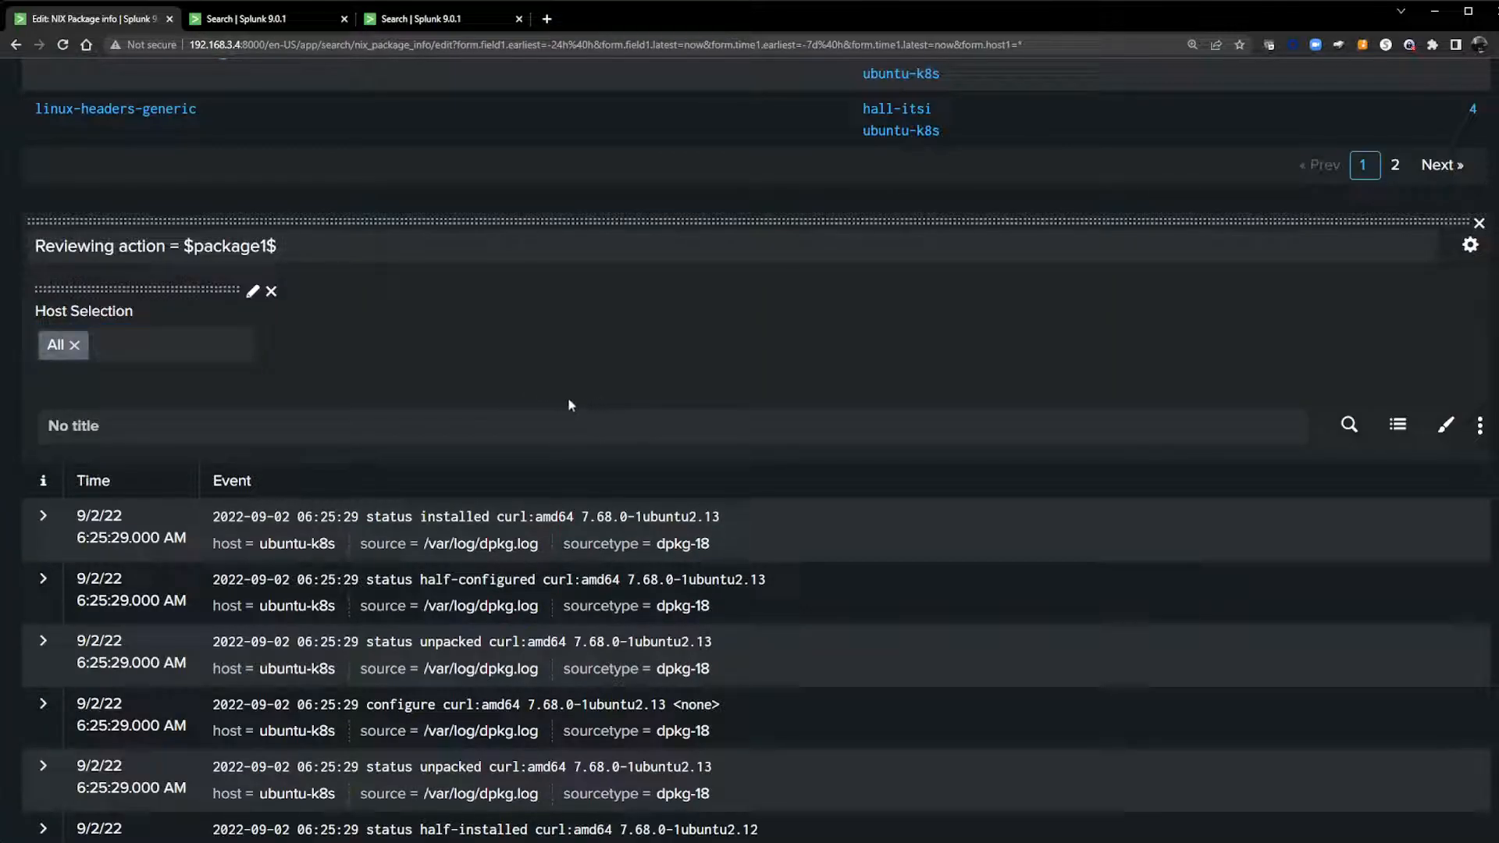
pyautogui.scroll(8, 568, 405)
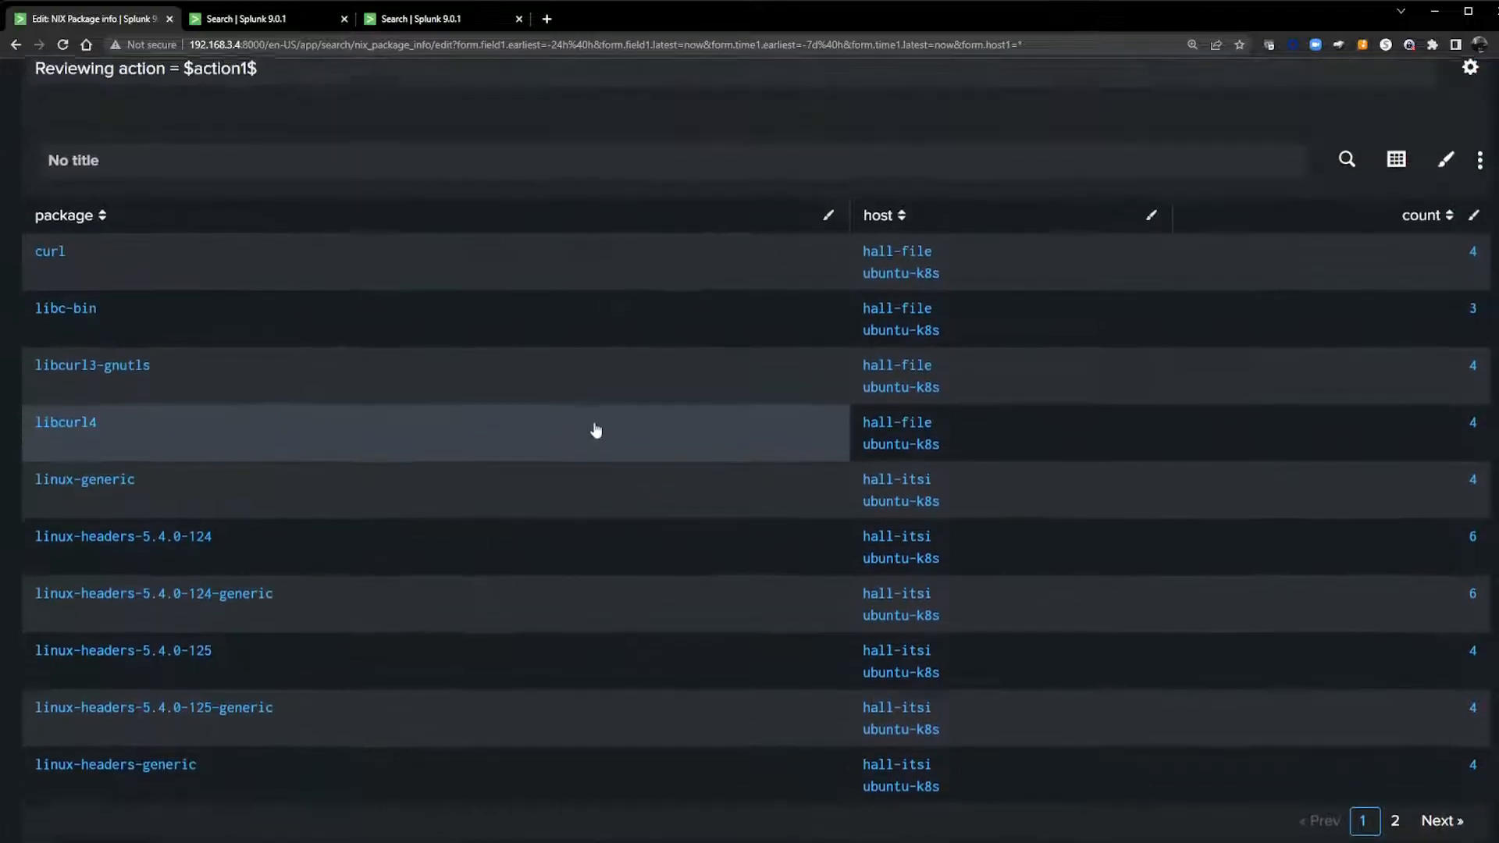
pyautogui.scroll(-8, 596, 428)
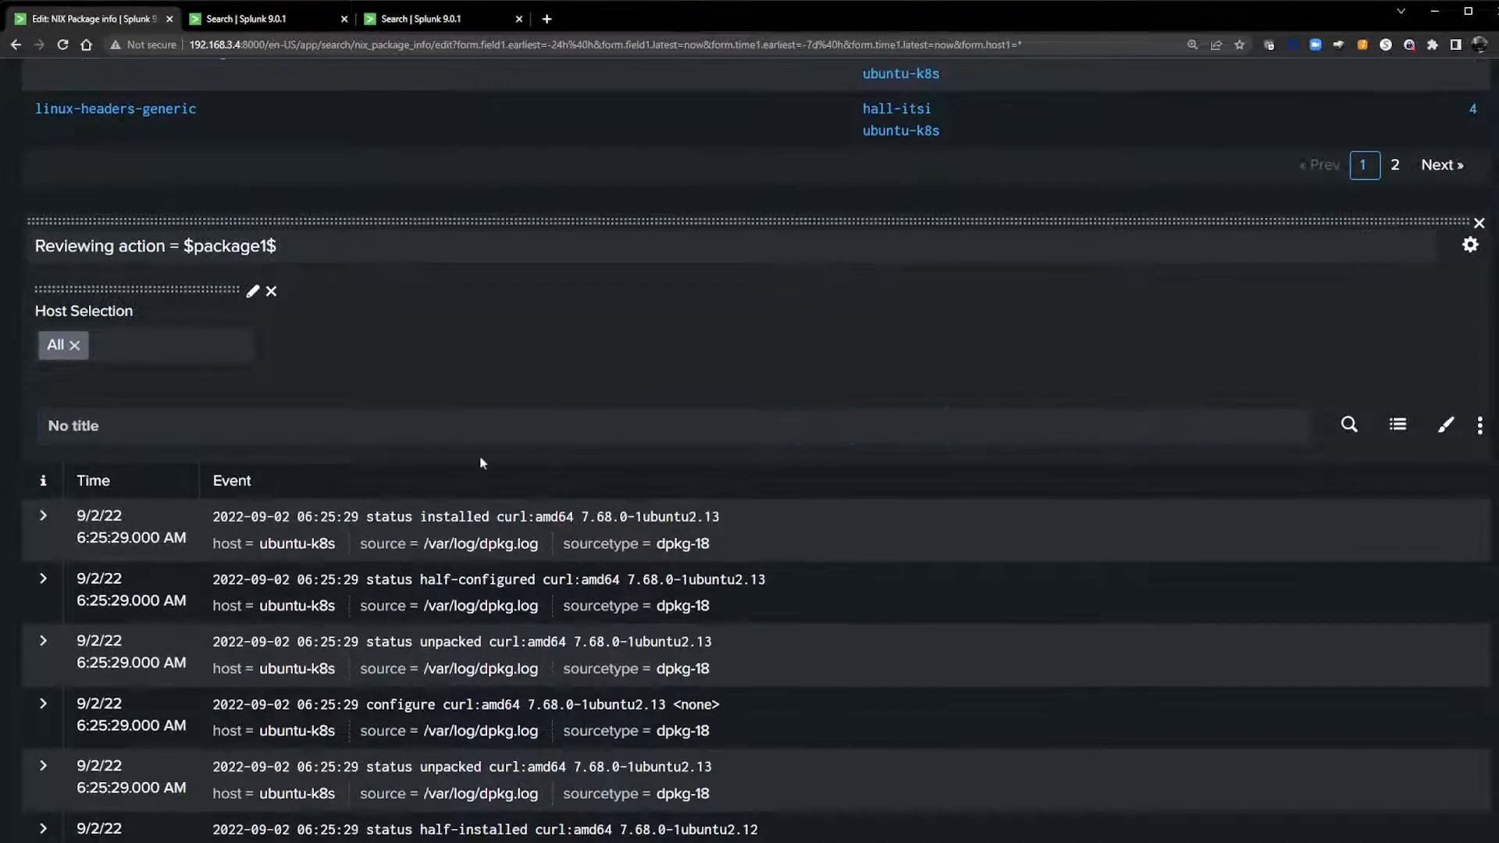
pyautogui.scroll(14, 519, 474)
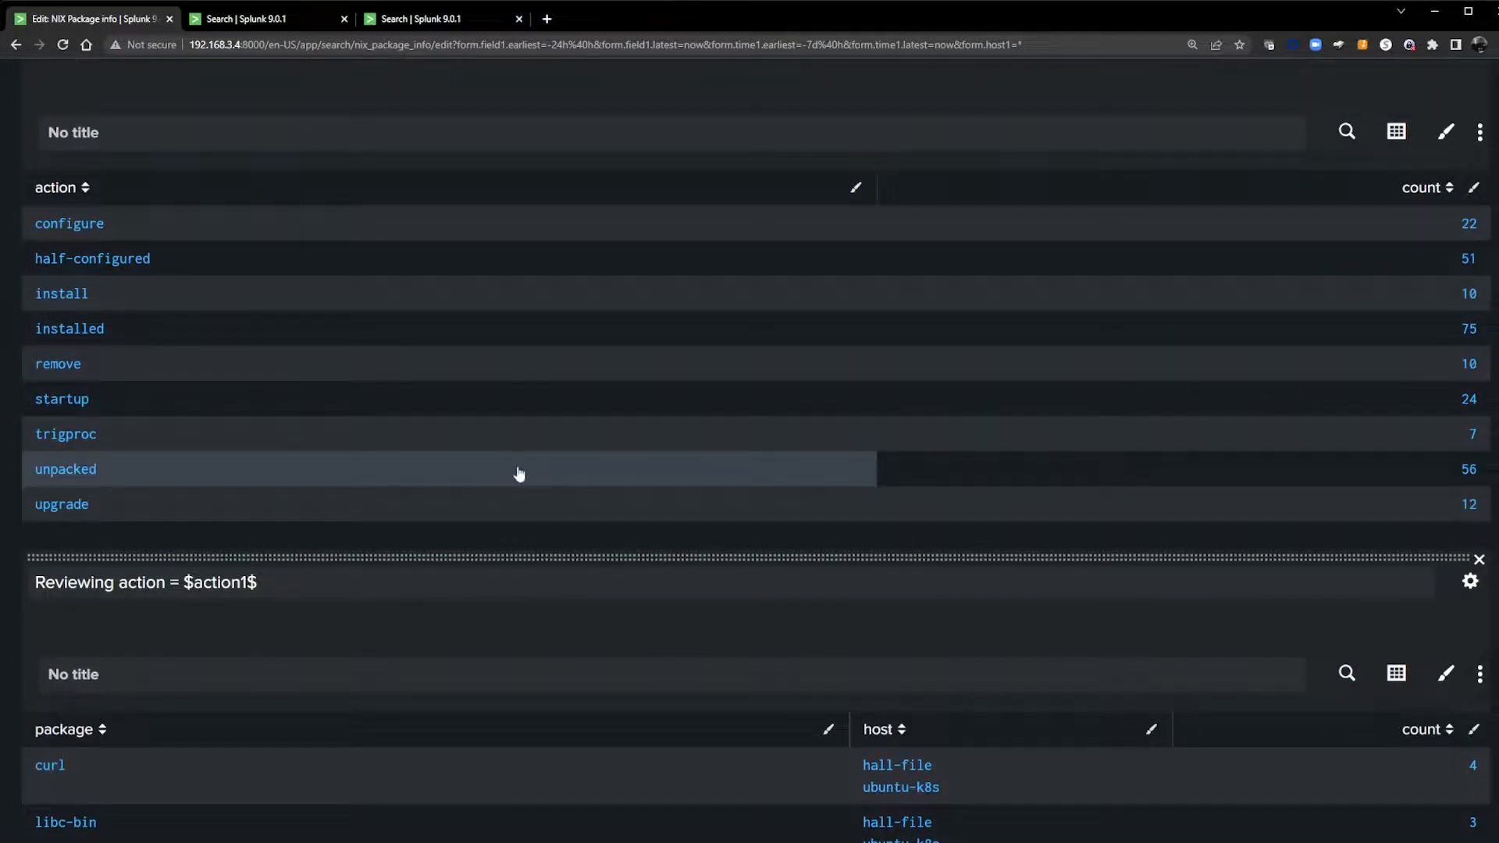
pyautogui.scroll(-13, 519, 474)
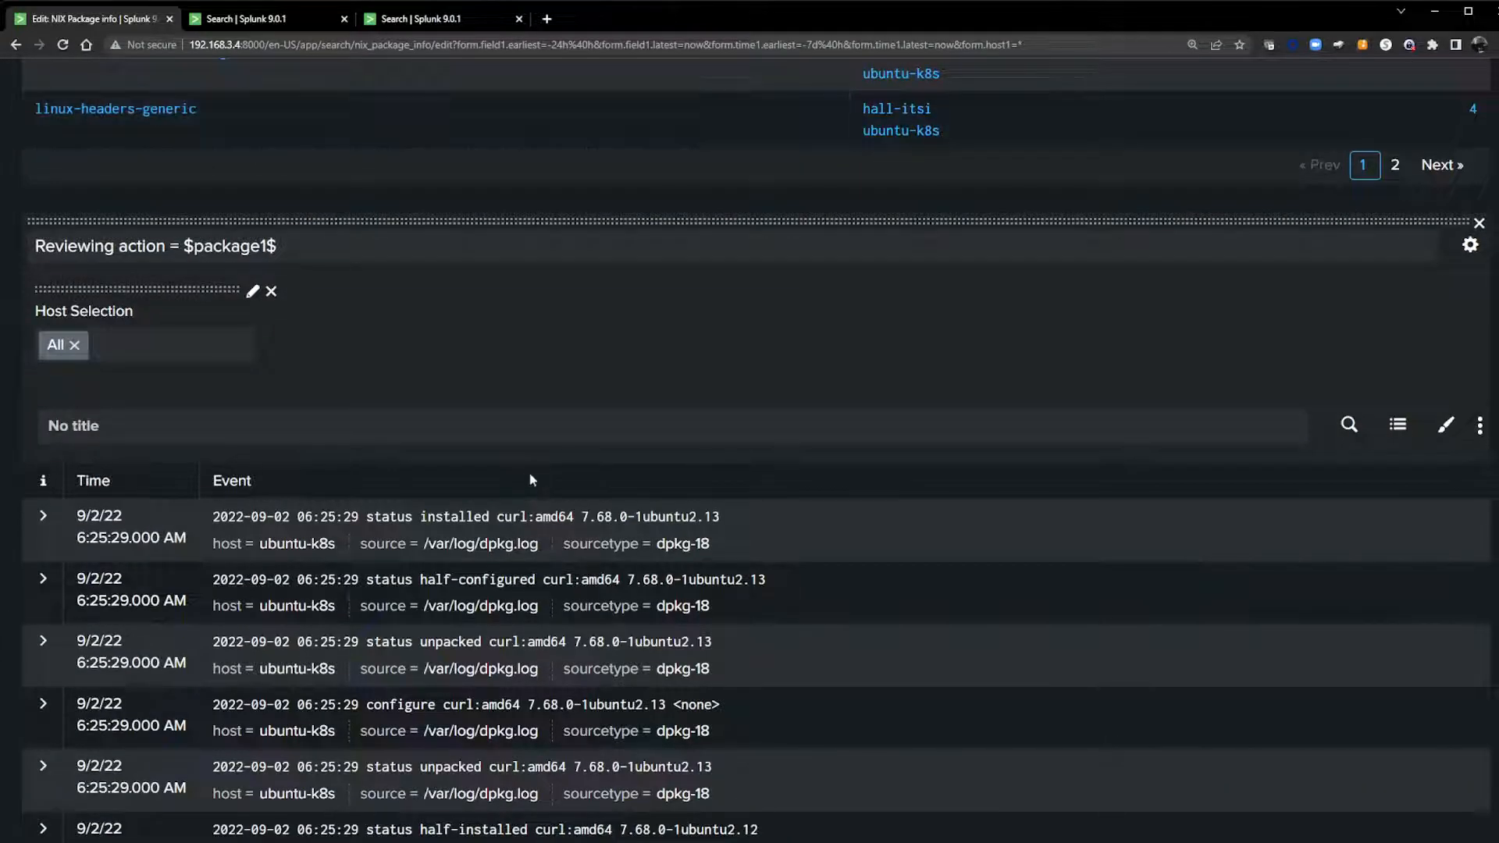
# Step: Filter the events panel to hall-file only by replacing All in Host Selection, and review the listed curl events
pyautogui.scroll(-1, 527, 471)
pyautogui.click(171, 273)
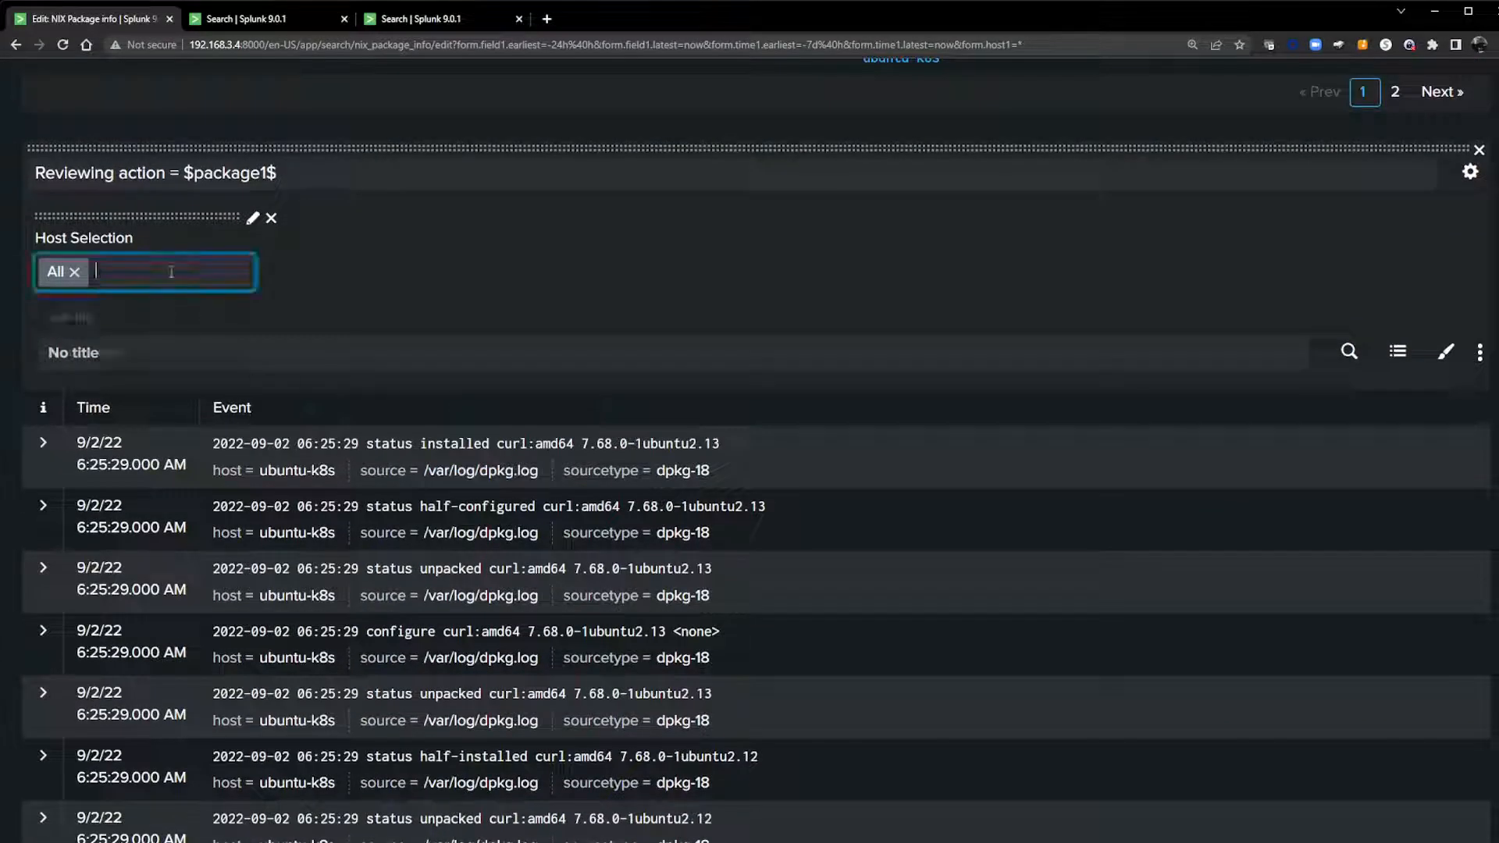
pyautogui.click(60, 321)
pyautogui.click(72, 345)
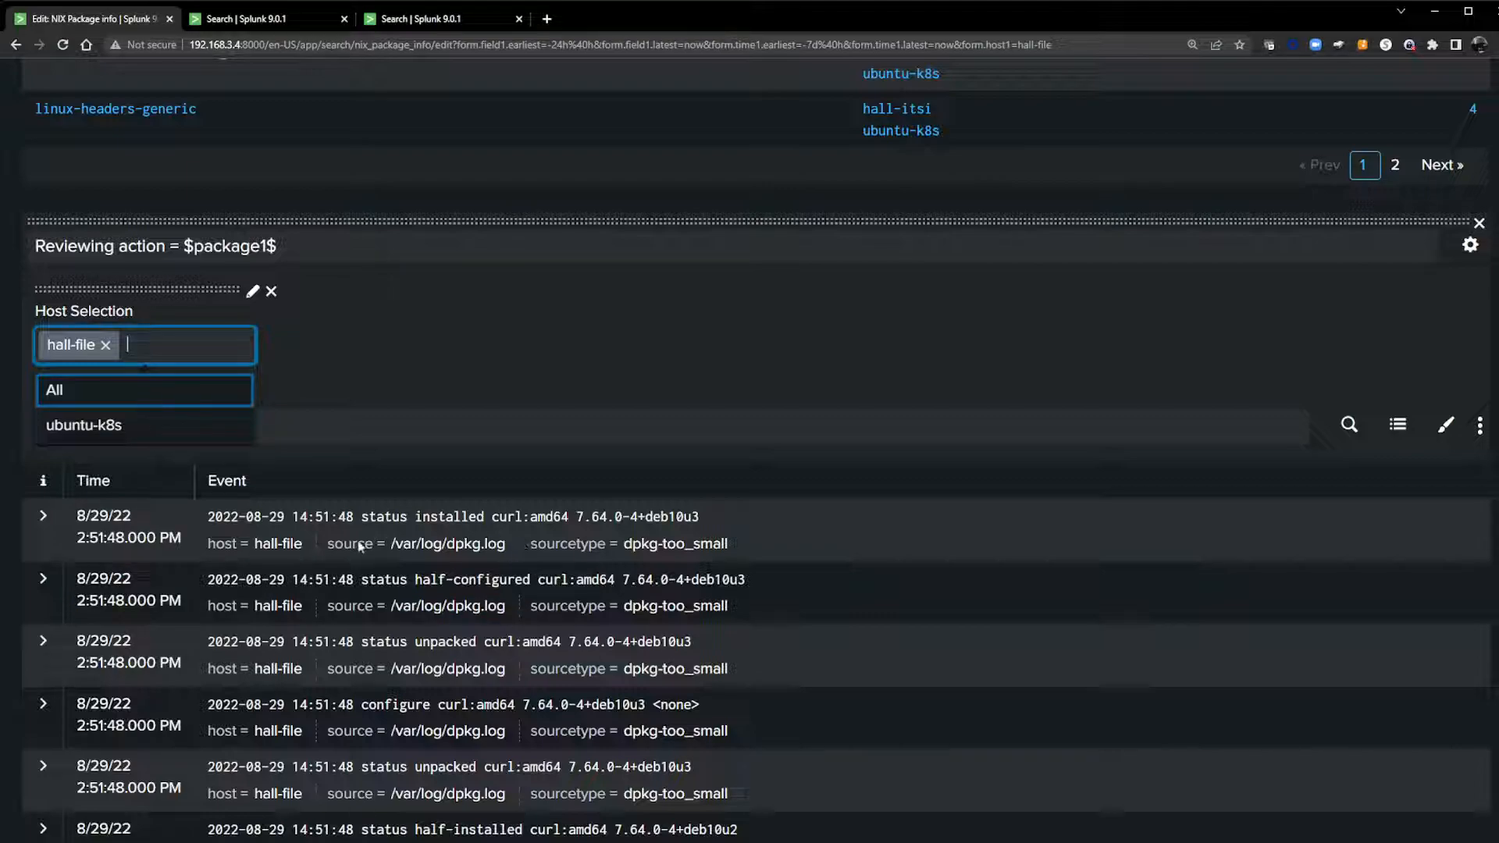
pyautogui.scroll(-3, 286, 559)
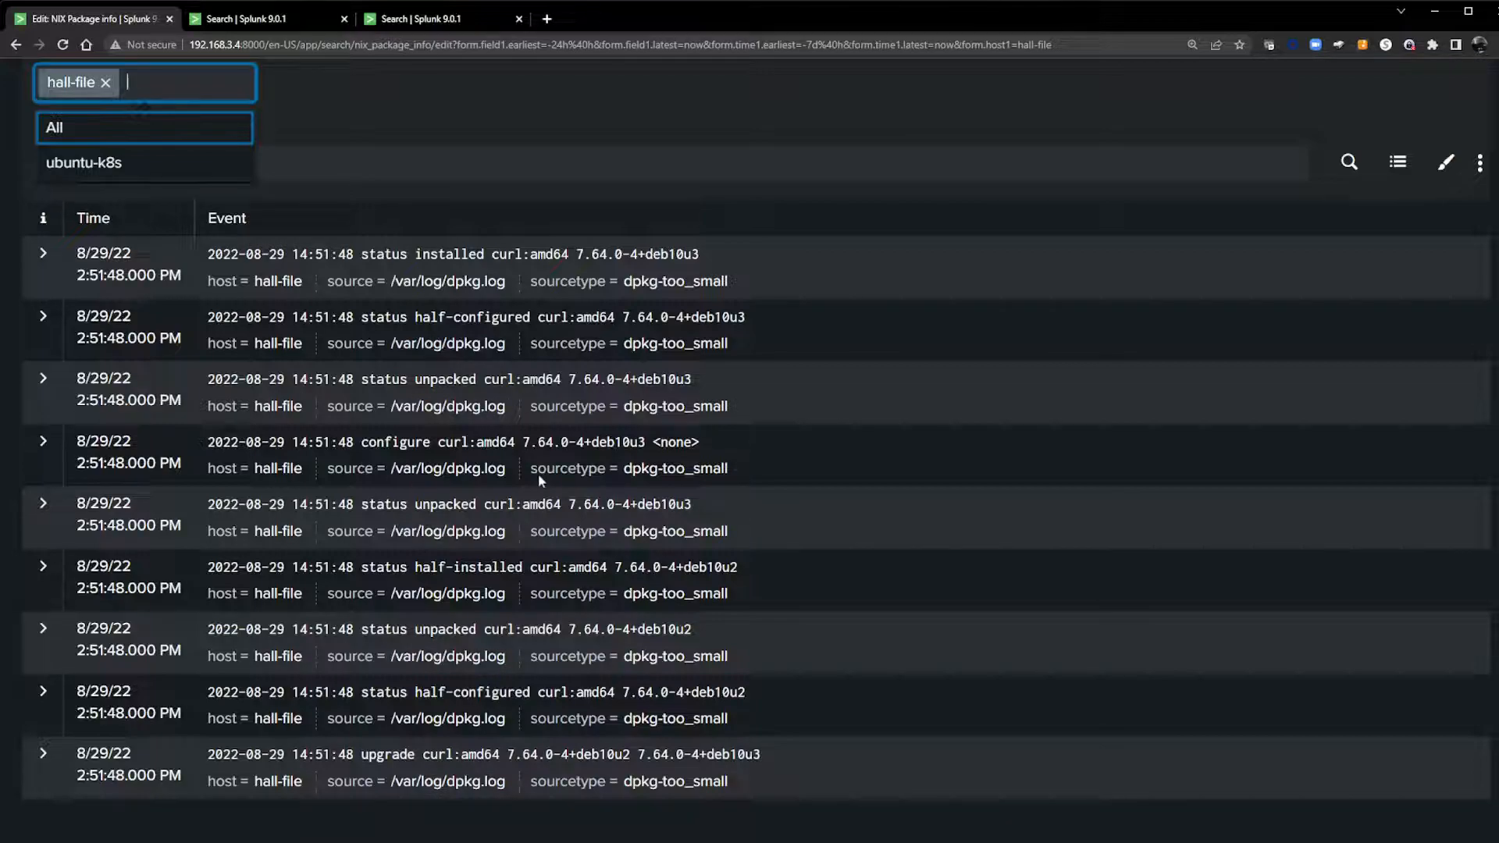
pyautogui.click(1257, 810)
# Step: Save the edited NIX Package info dashboard
pyautogui.scroll(6, 1240, 804)
pyautogui.scroll(10, 1241, 808)
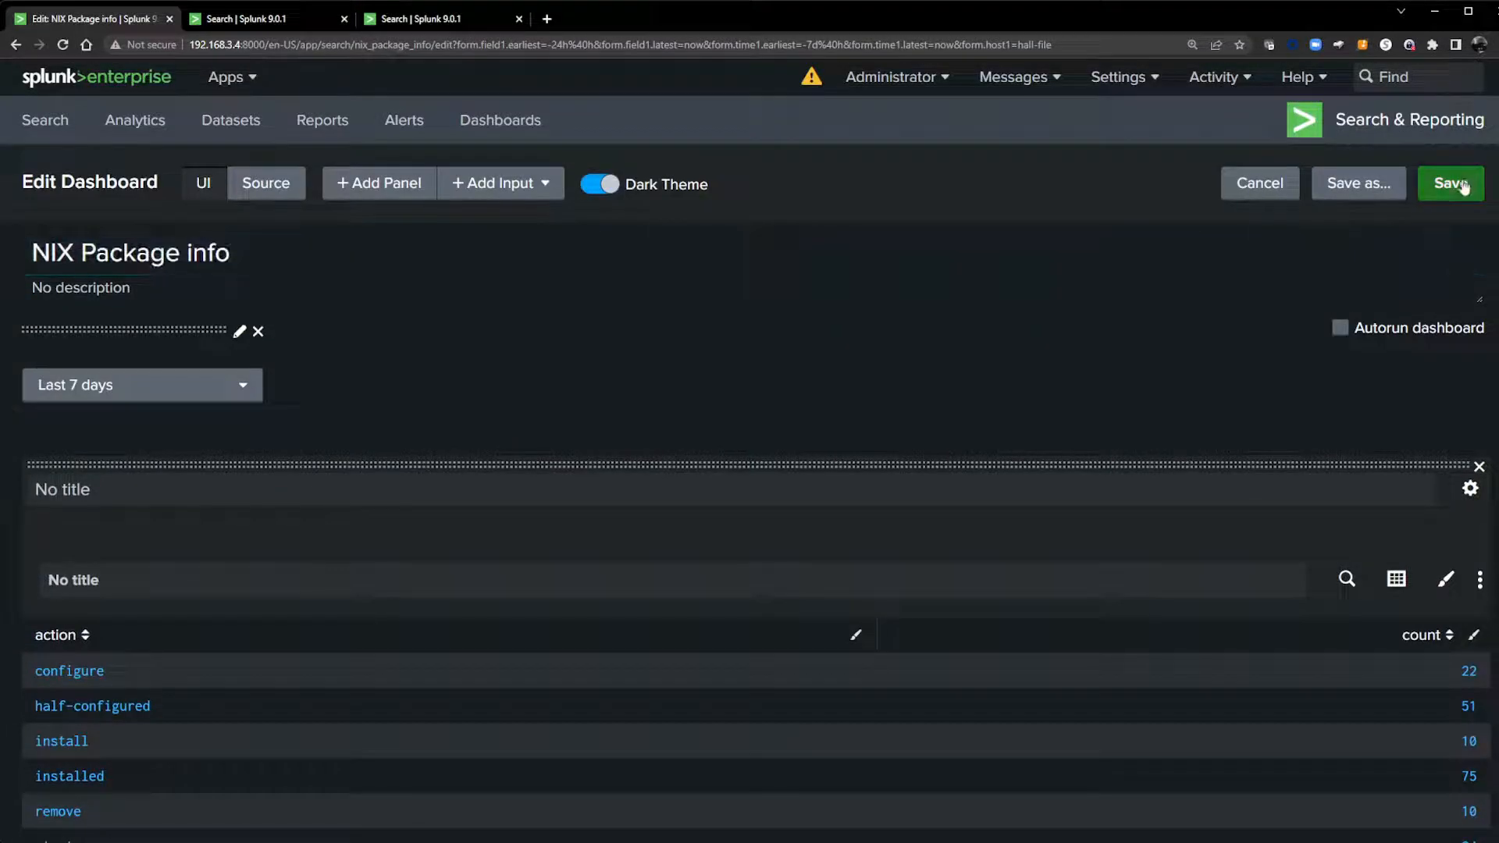
pyautogui.click(1450, 184)
# Step: Open the export options for the curl events panel and dismiss them without exporting
pyautogui.scroll(-10, 1241, 556)
pyautogui.scroll(-6, 1248, 559)
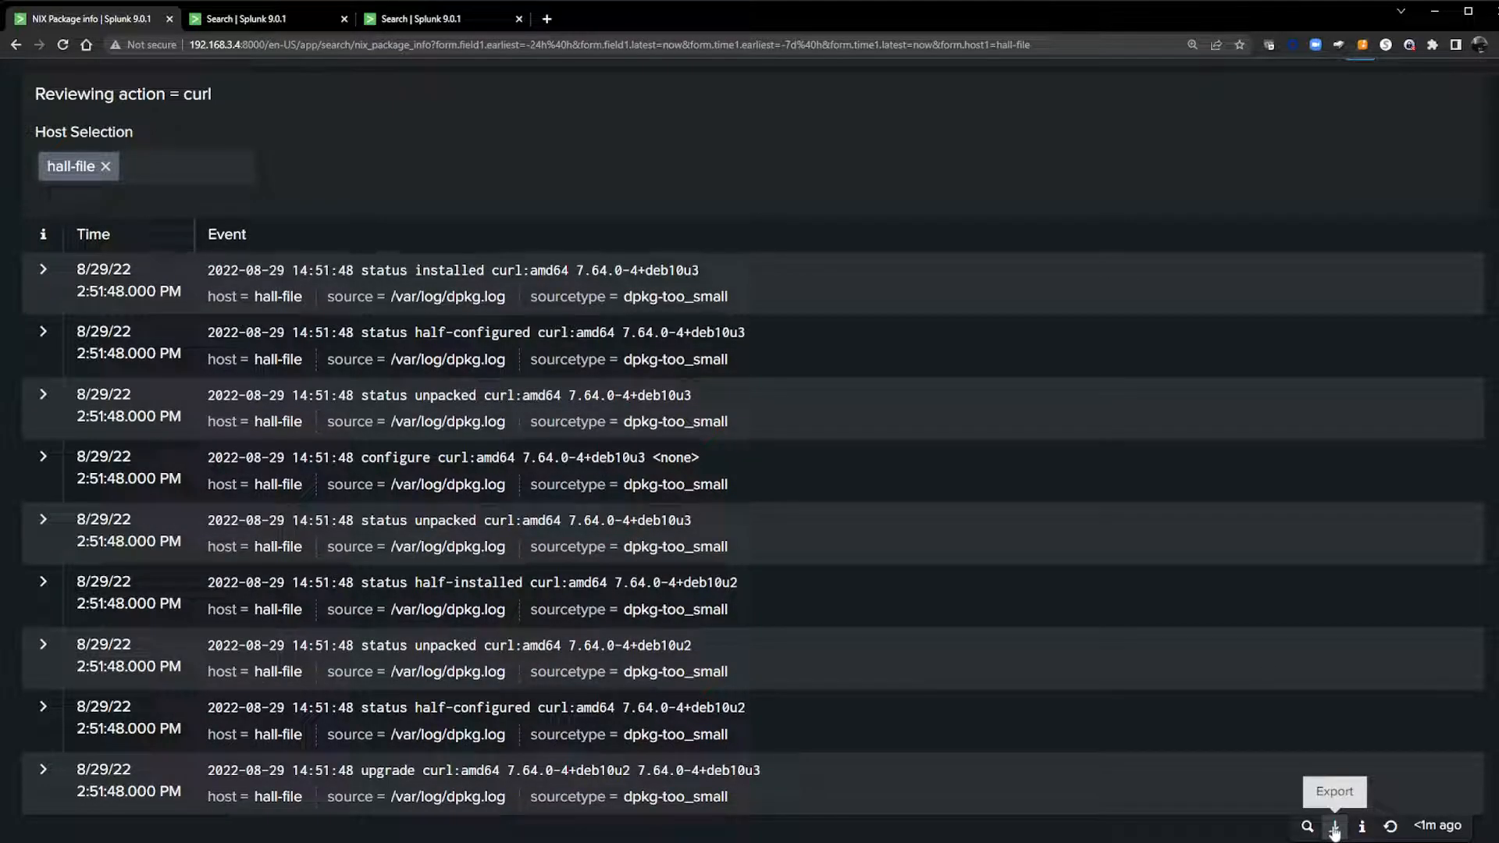
pyautogui.click(1334, 827)
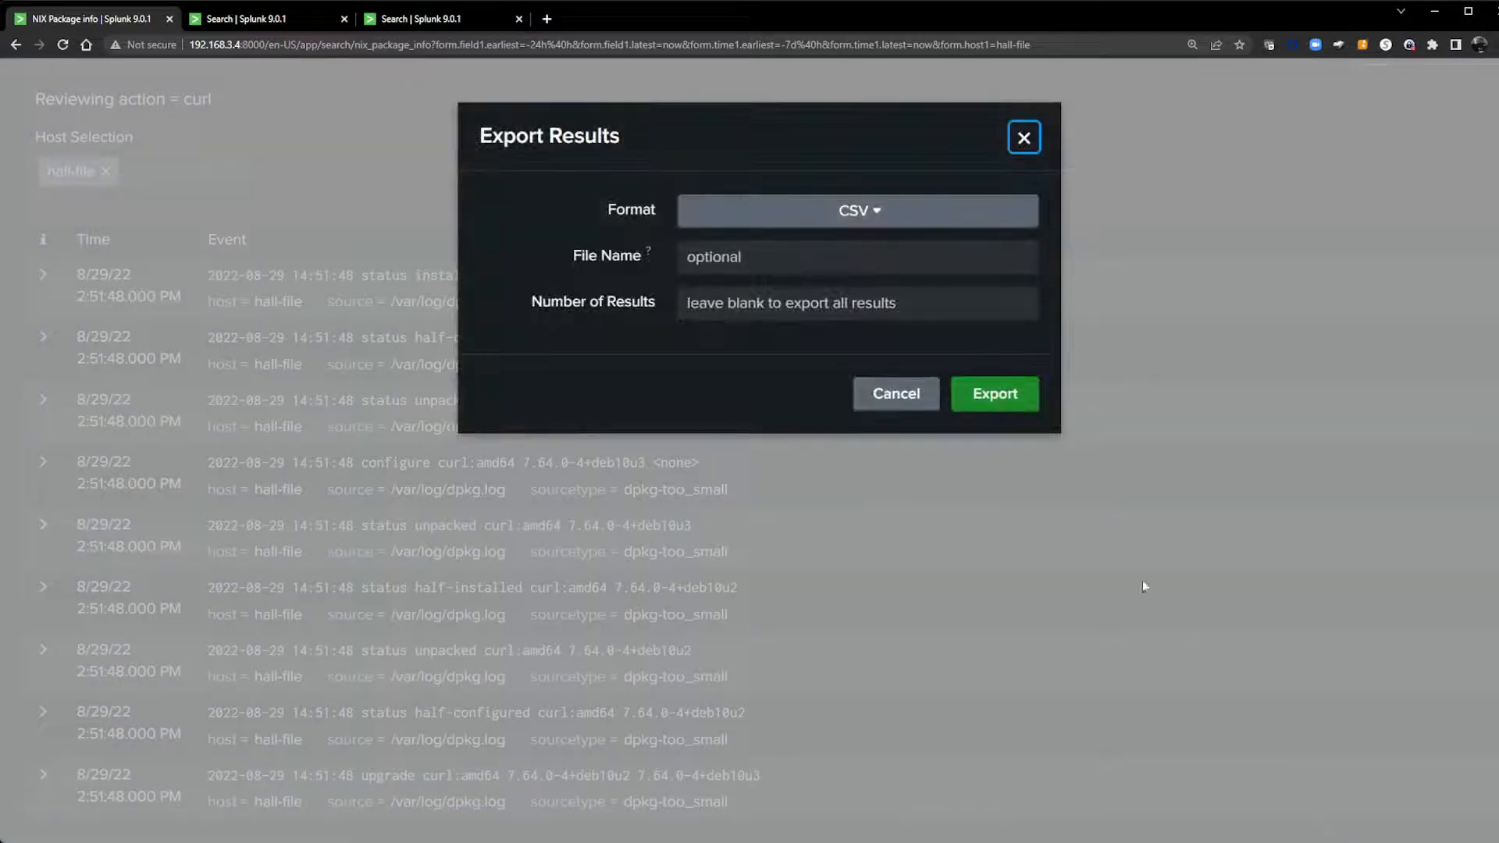
pyautogui.click(906, 407)
# Step: Set Host Selection back to All in place of hall-file, and review the curl events and the tables above
pyautogui.scroll(5, 886, 764)
pyautogui.click(163, 538)
pyautogui.click(58, 457)
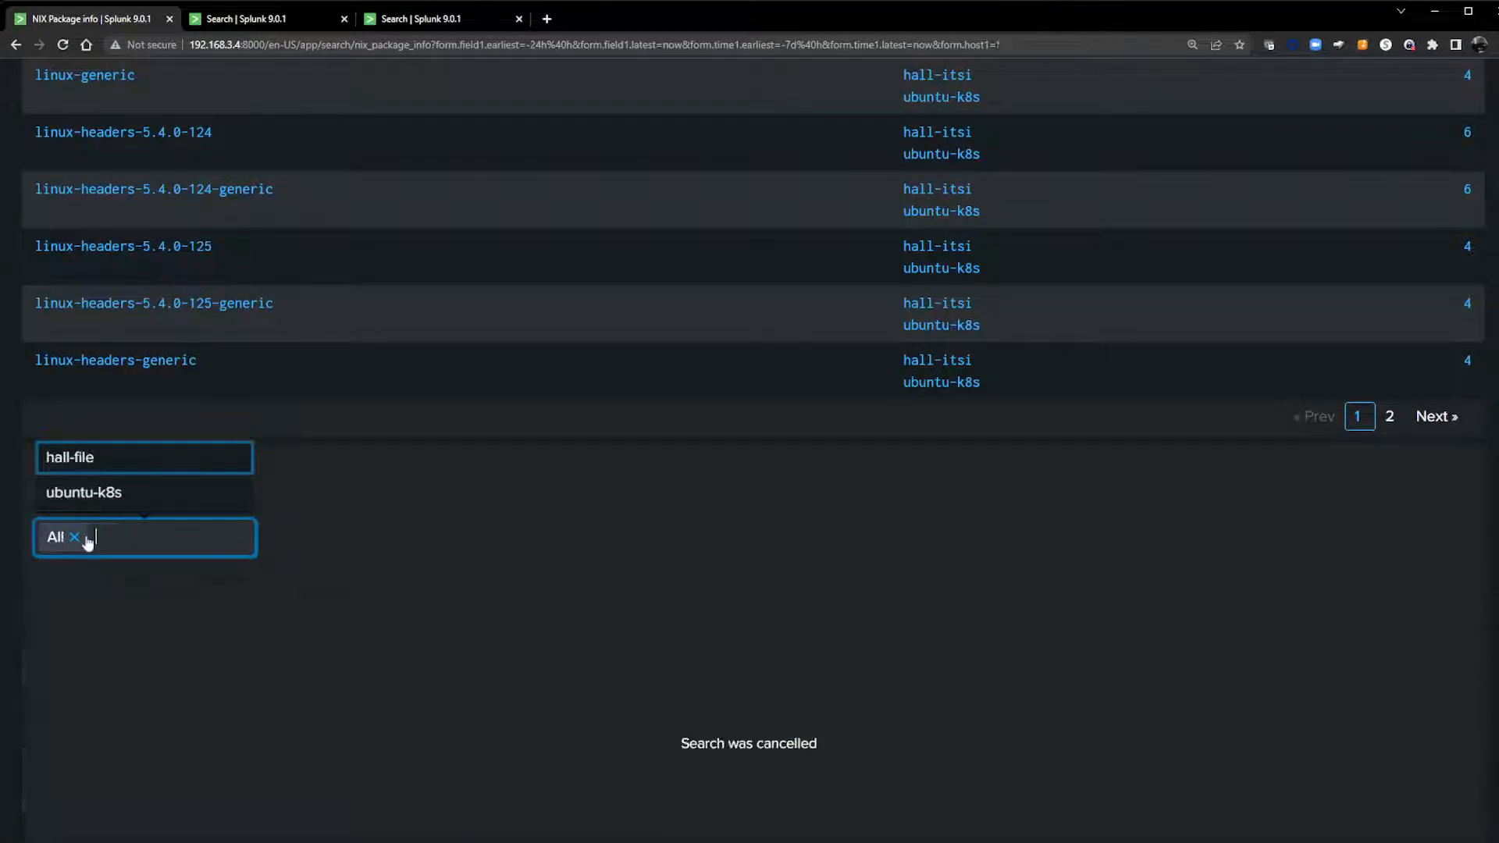
pyautogui.click(166, 572)
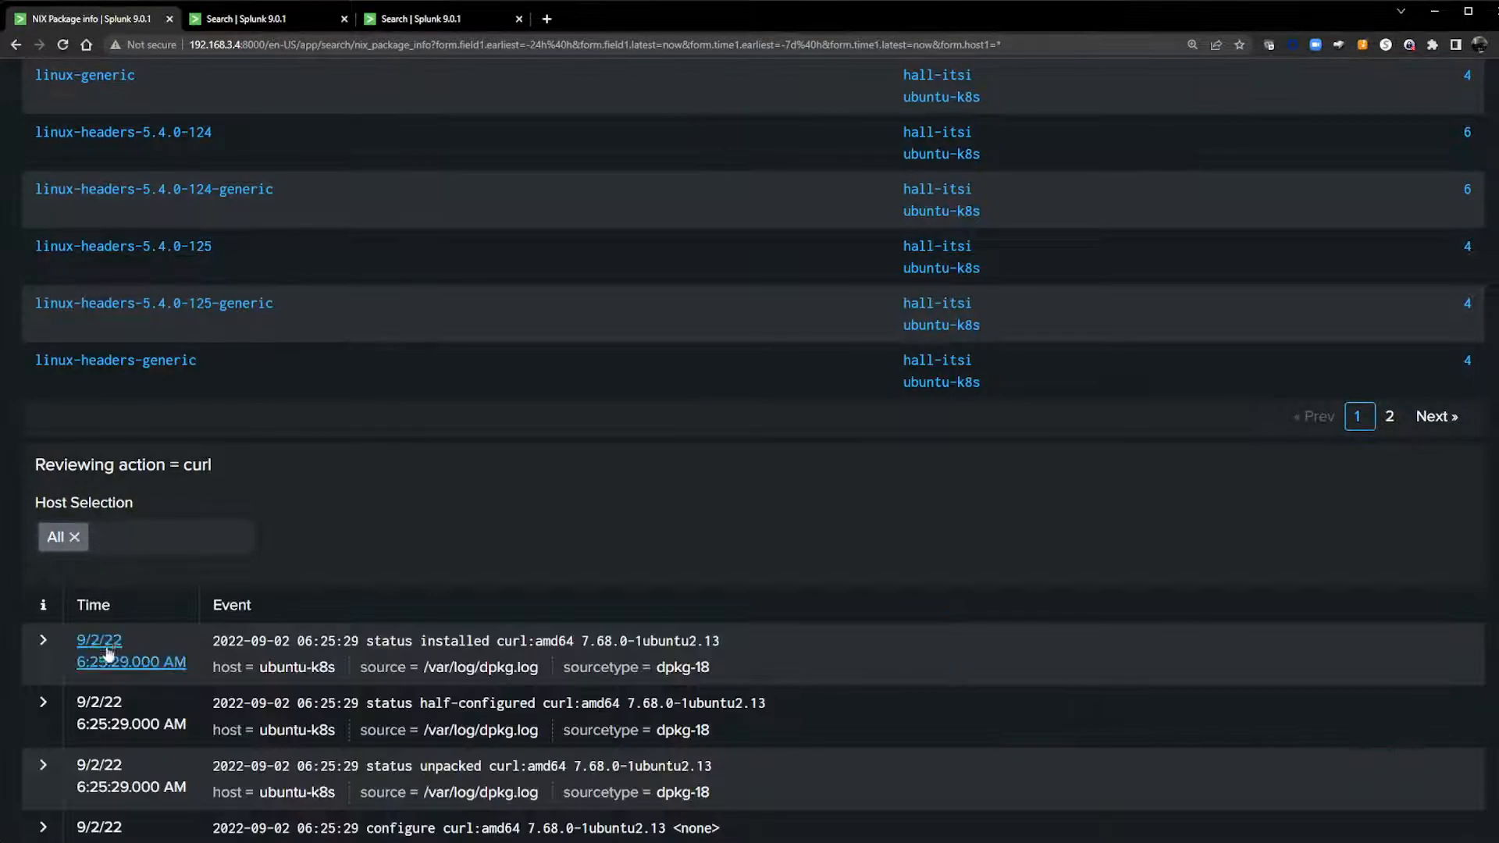
pyautogui.scroll(-3, 460, 769)
pyautogui.scroll(-3, 683, 697)
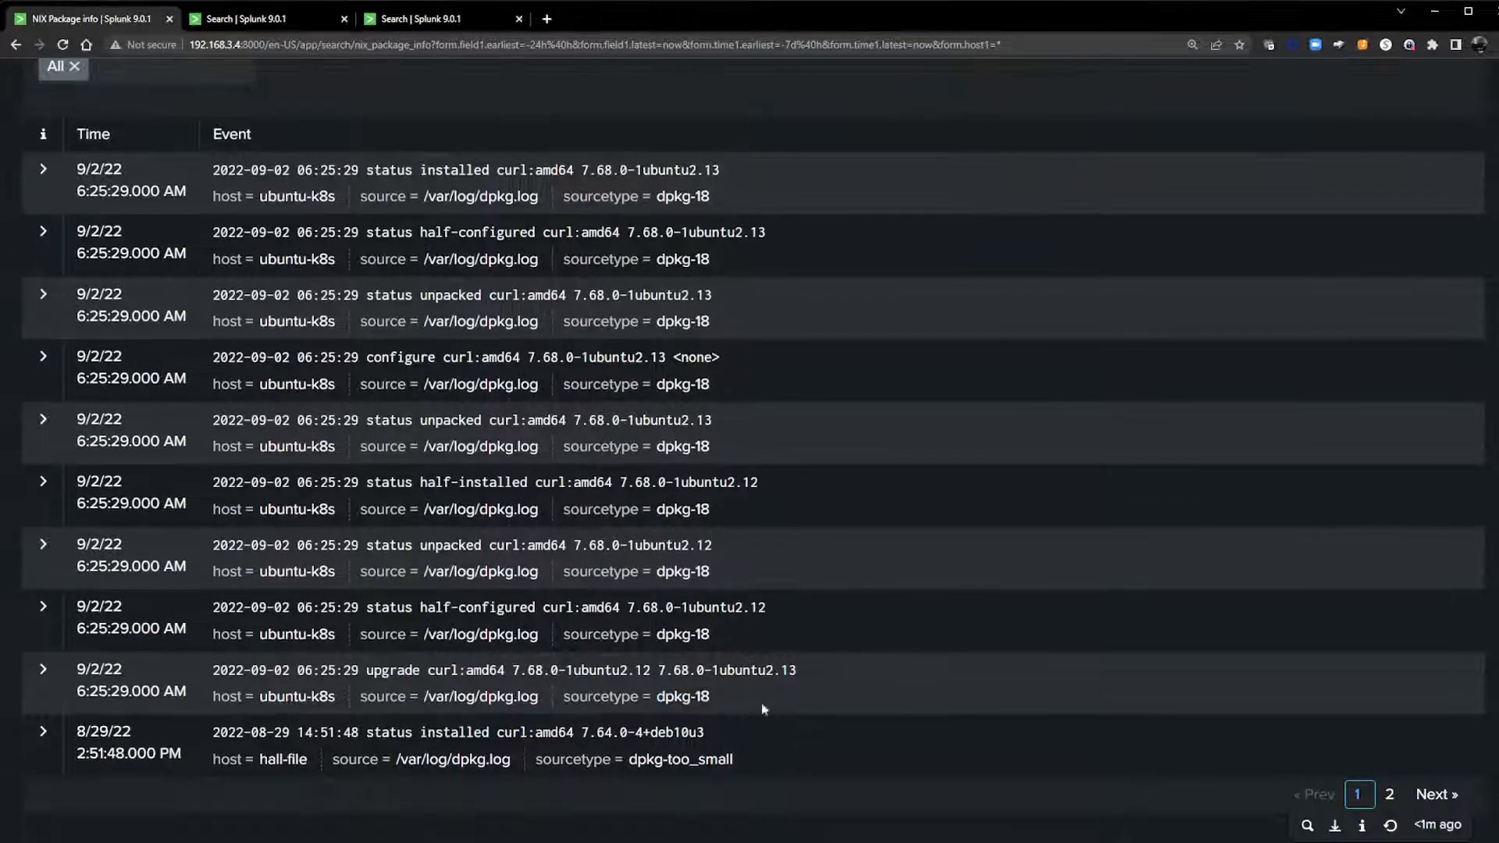
pyautogui.scroll(9, 736, 699)
pyautogui.scroll(4, 655, 680)
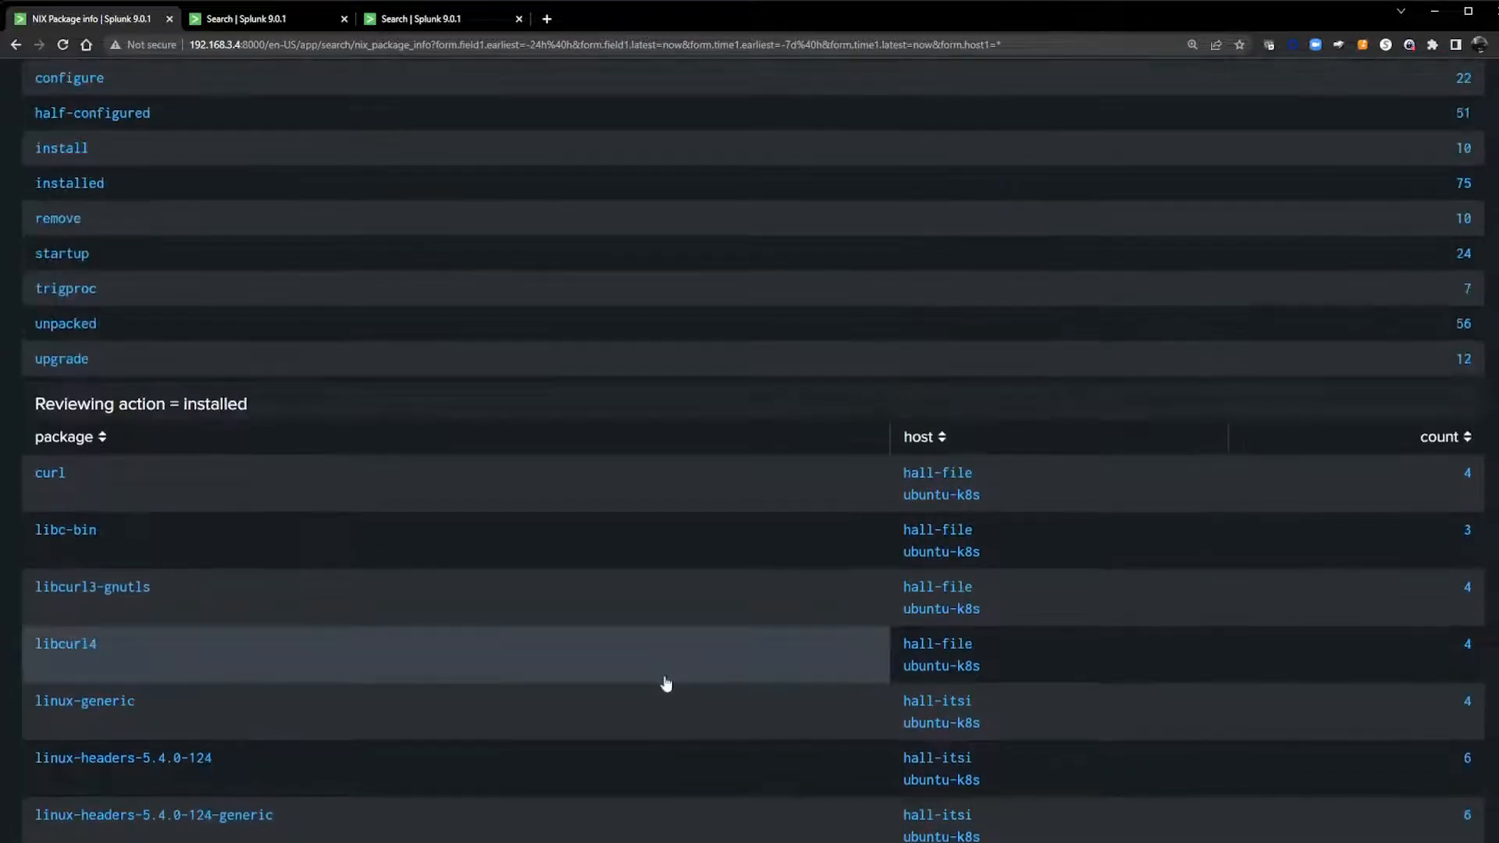
pyautogui.scroll(3, 668, 682)
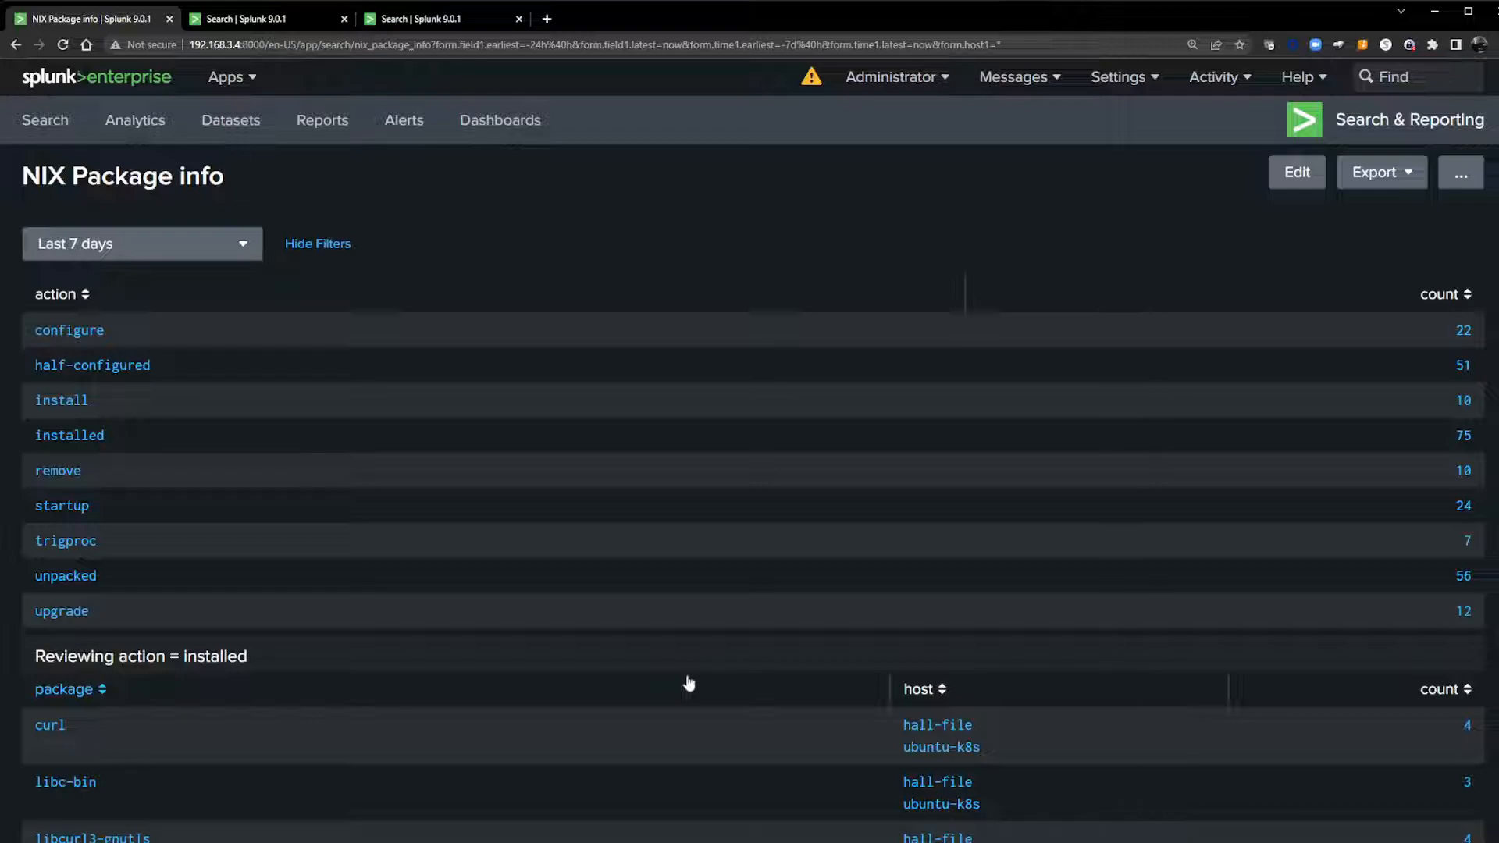
# Step: Drill down into the remove action and its linux-headers-5.4.0-124 package, and review the resulting events
pyautogui.scroll(-3, 422, 665)
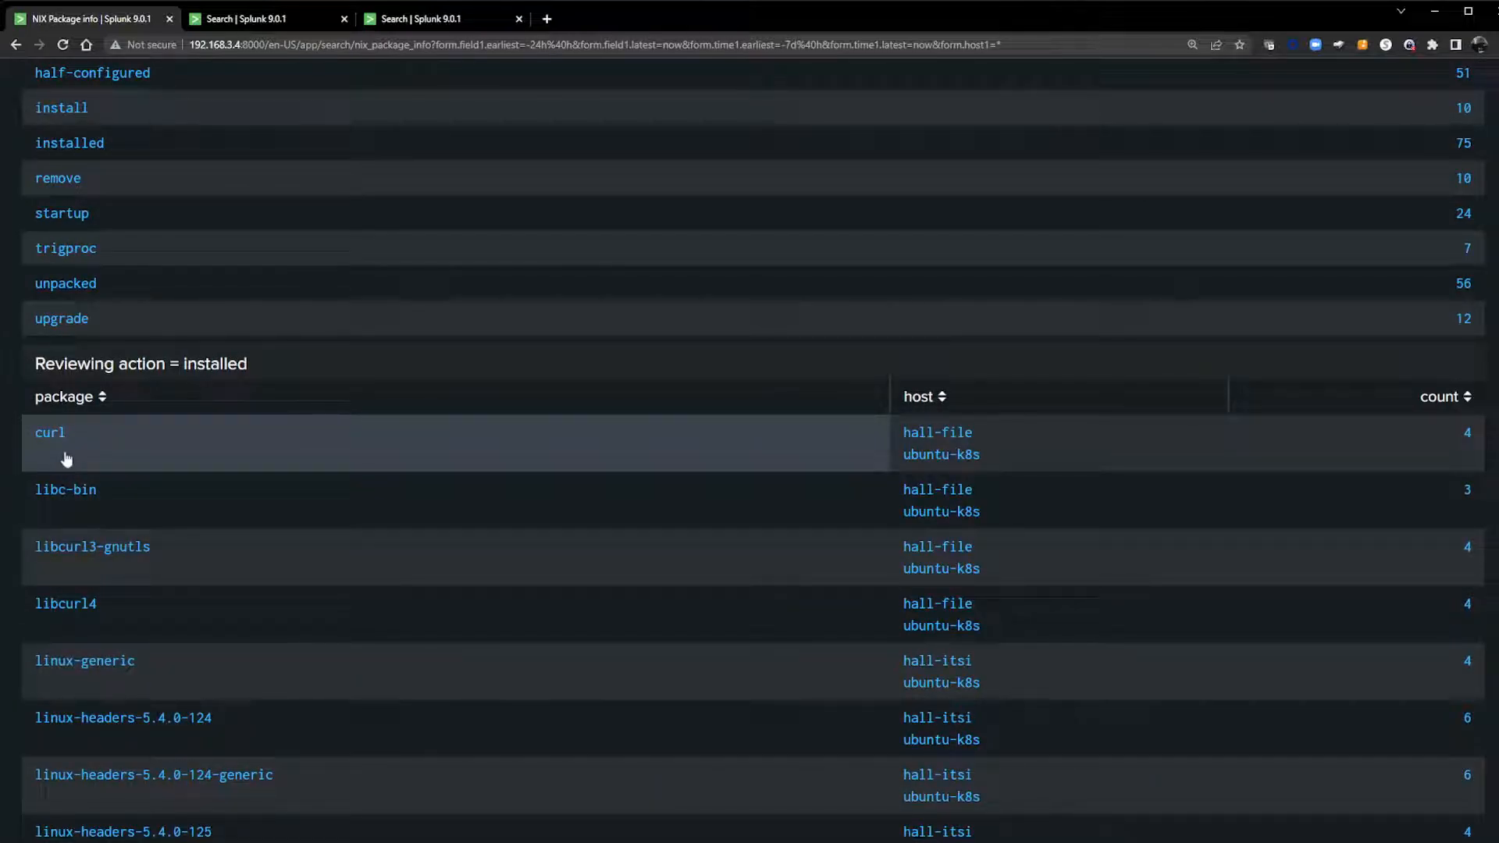
pyautogui.click(75, 178)
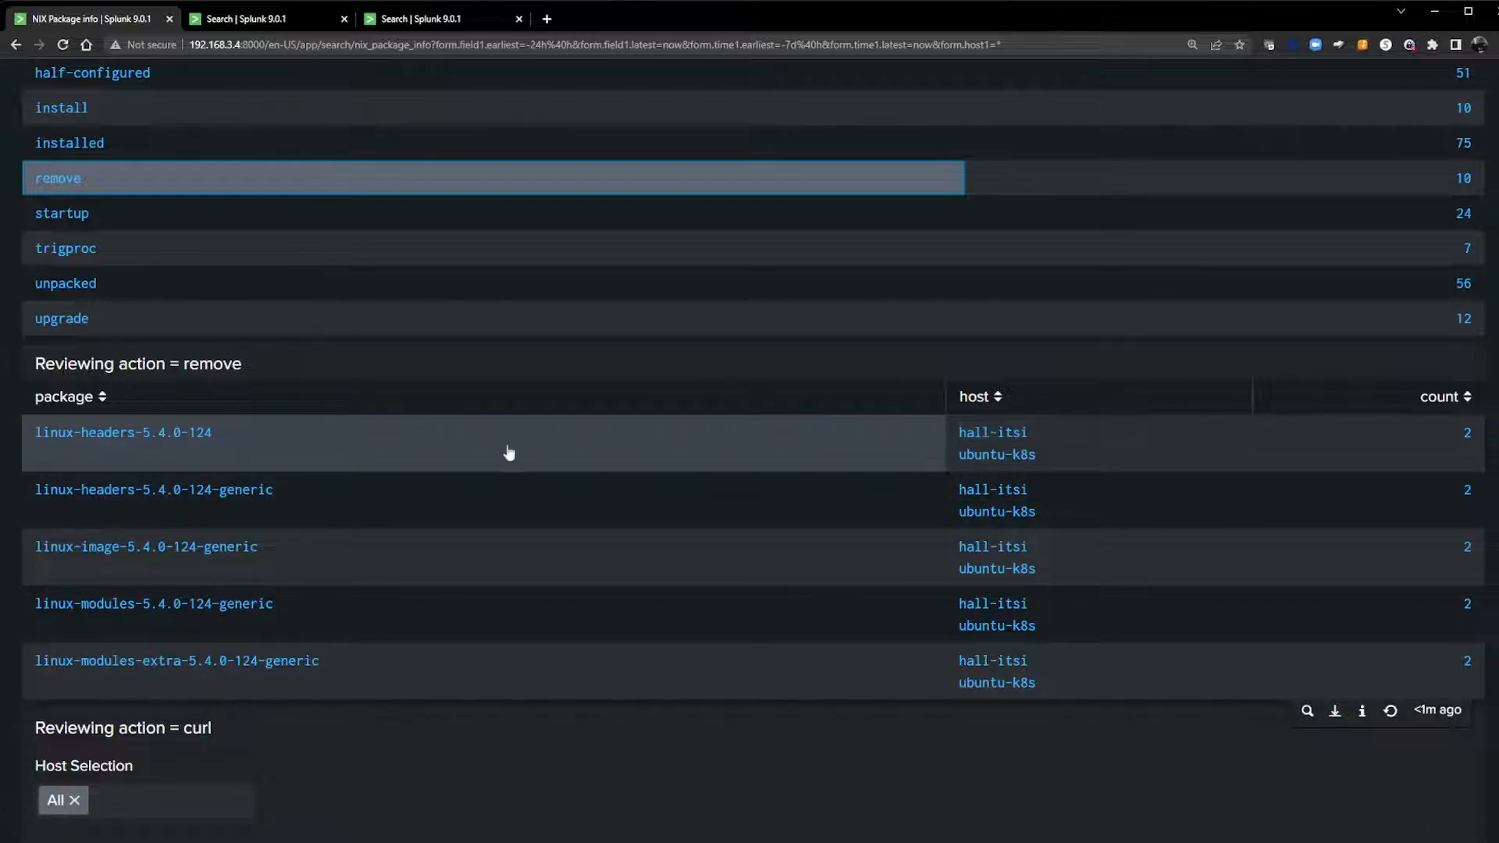
pyautogui.click(150, 446)
pyautogui.scroll(-5, 519, 761)
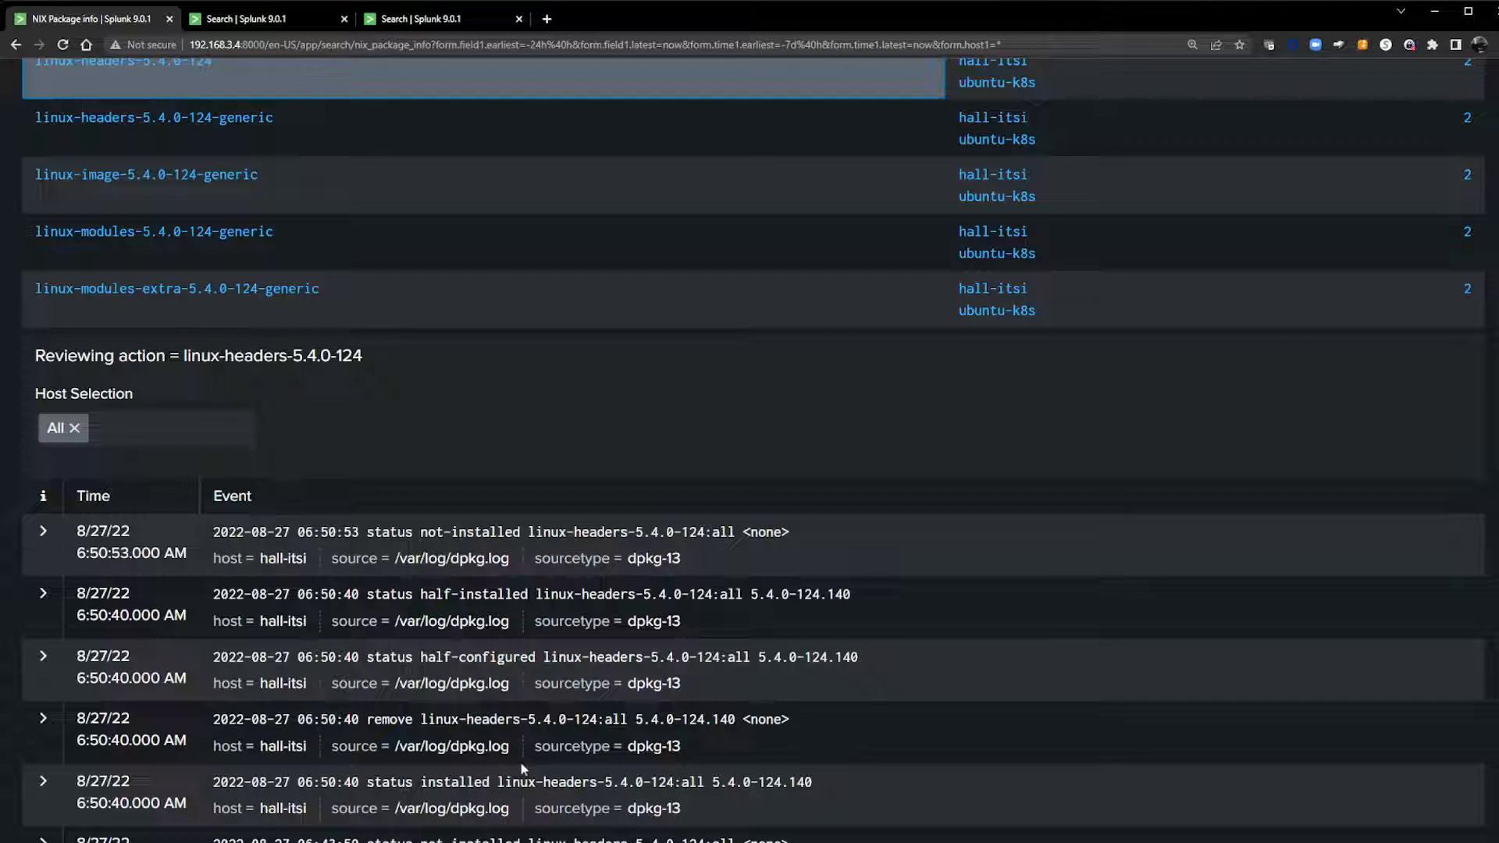
pyautogui.scroll(-3, 452, 727)
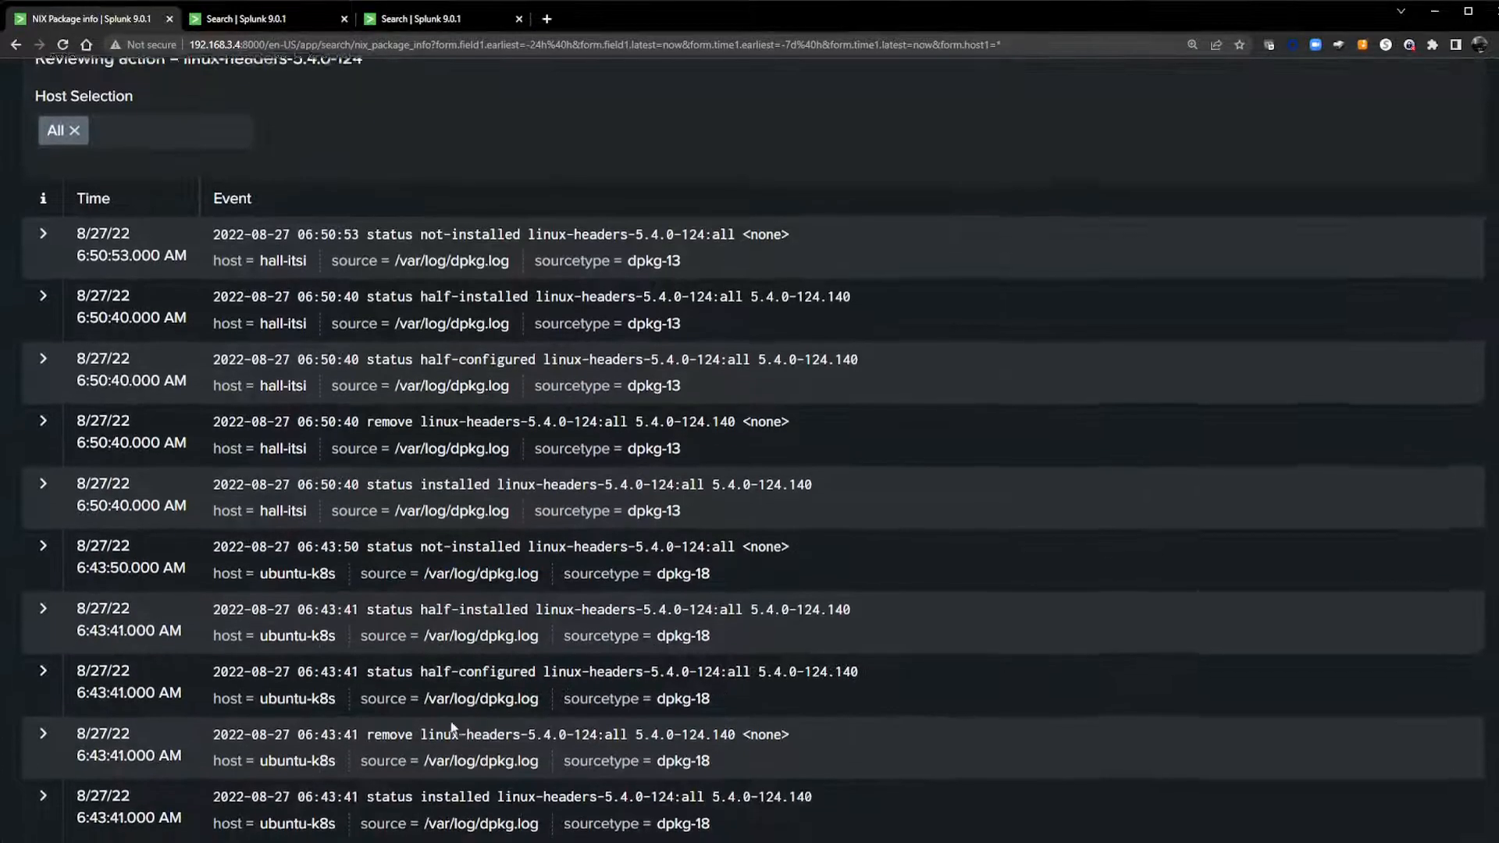
# Step: Replace All with hall-itsi in Host Selection to filter the linux-headers-5.4.0-124 events to that host
pyautogui.scroll(4, 460, 728)
pyautogui.click(121, 470)
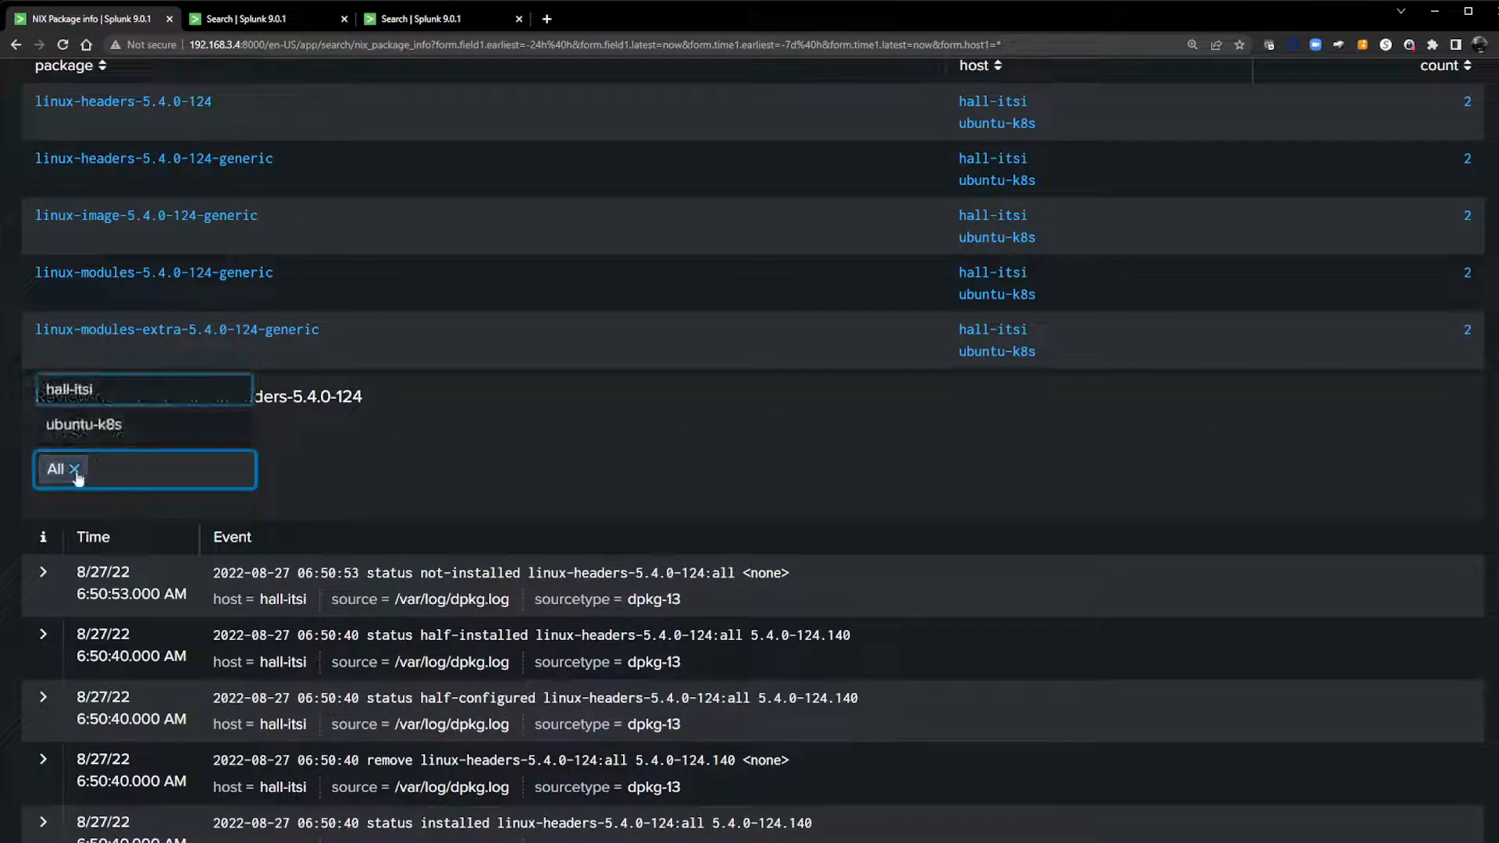
pyautogui.click(49, 397)
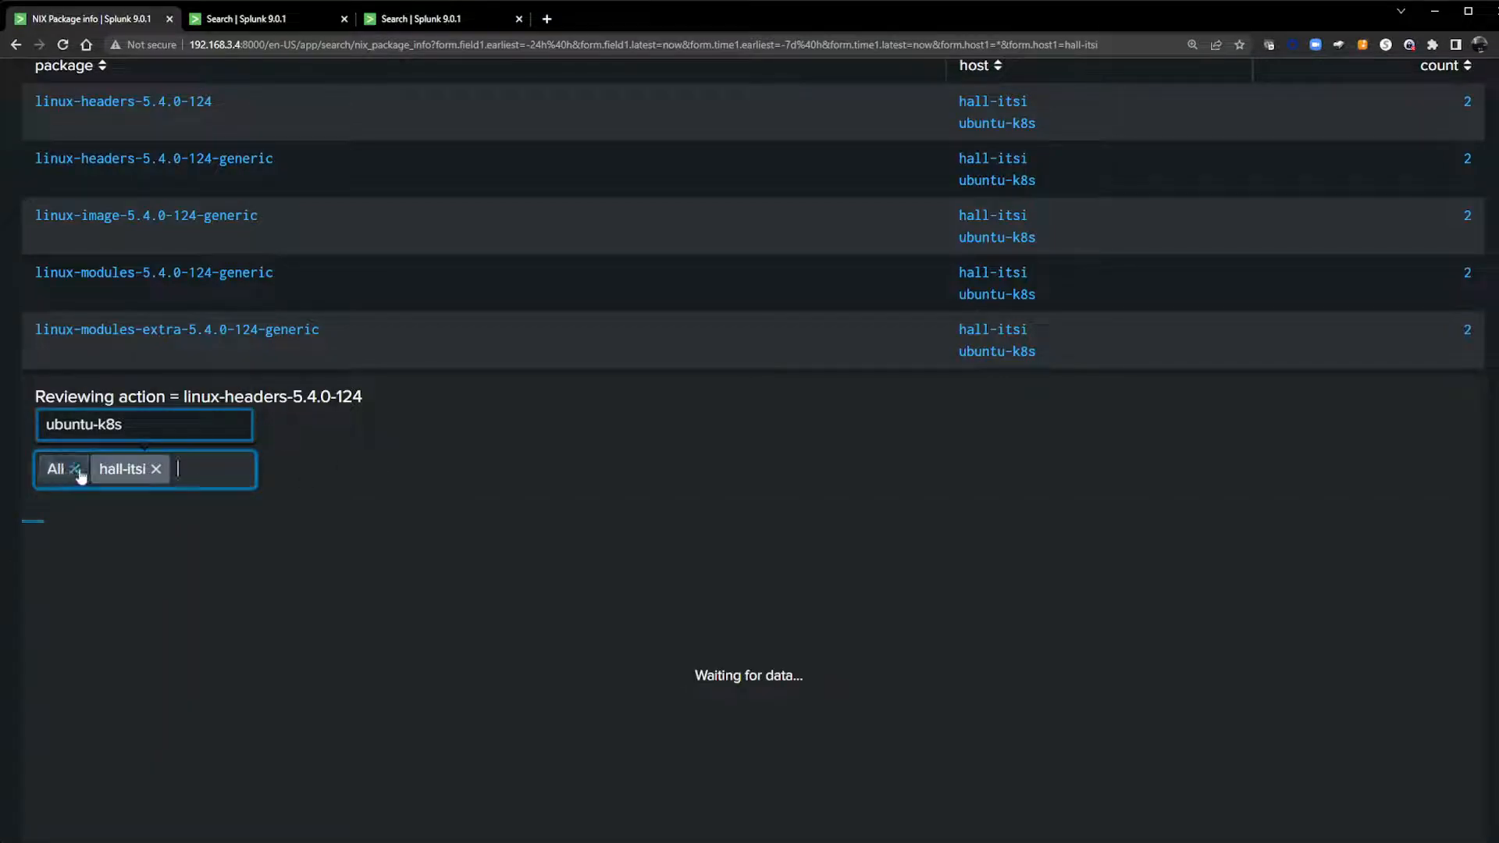
pyautogui.click(76, 469)
pyautogui.click(403, 492)
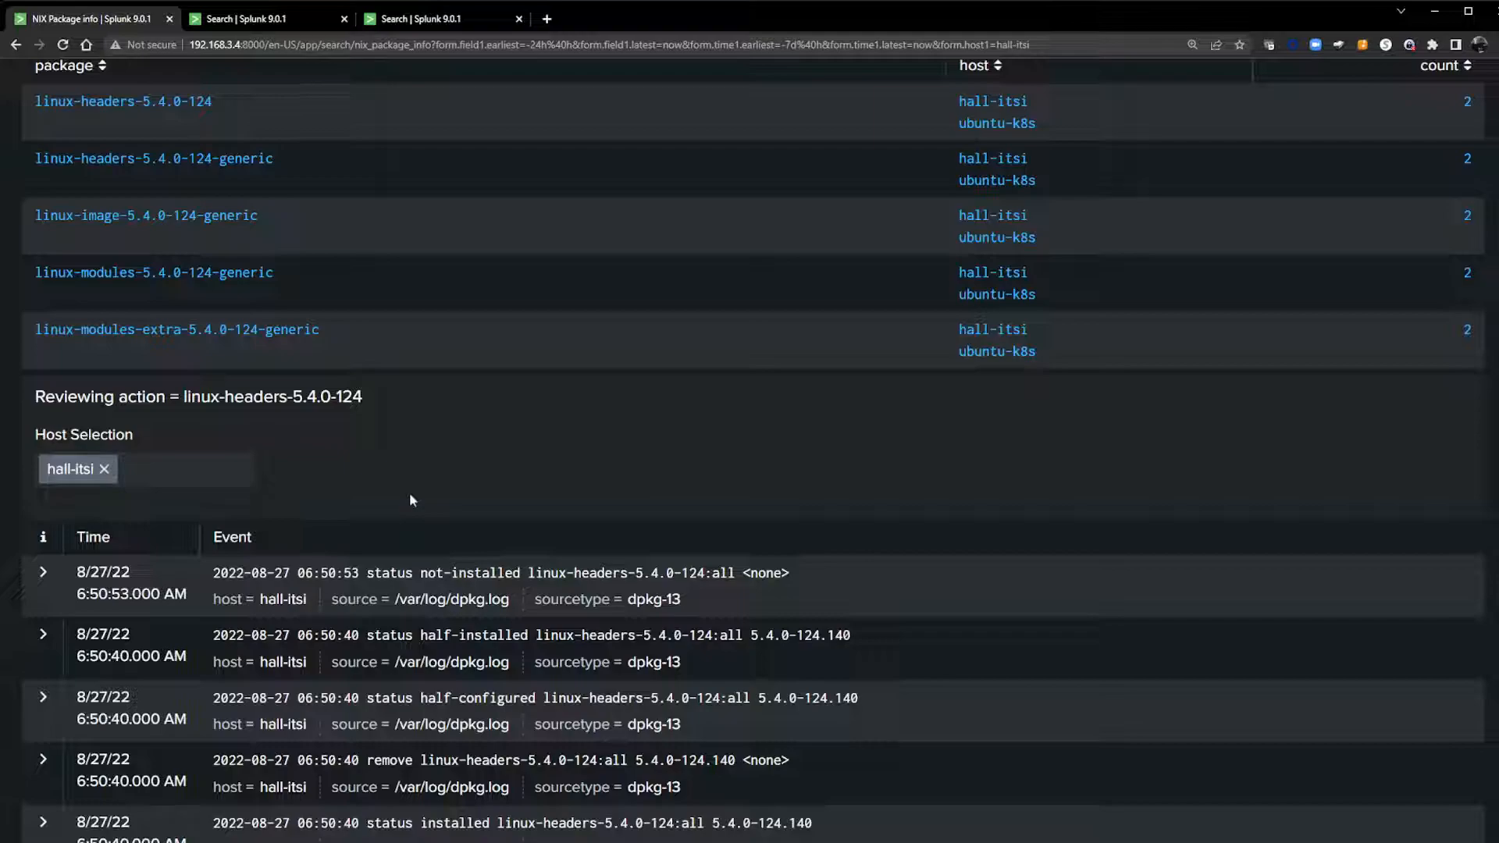
# Step: Copy the dashboard's entire XML source and paste it into the blank document "new 3" in the text editor
pyautogui.scroll(8, 541, 490)
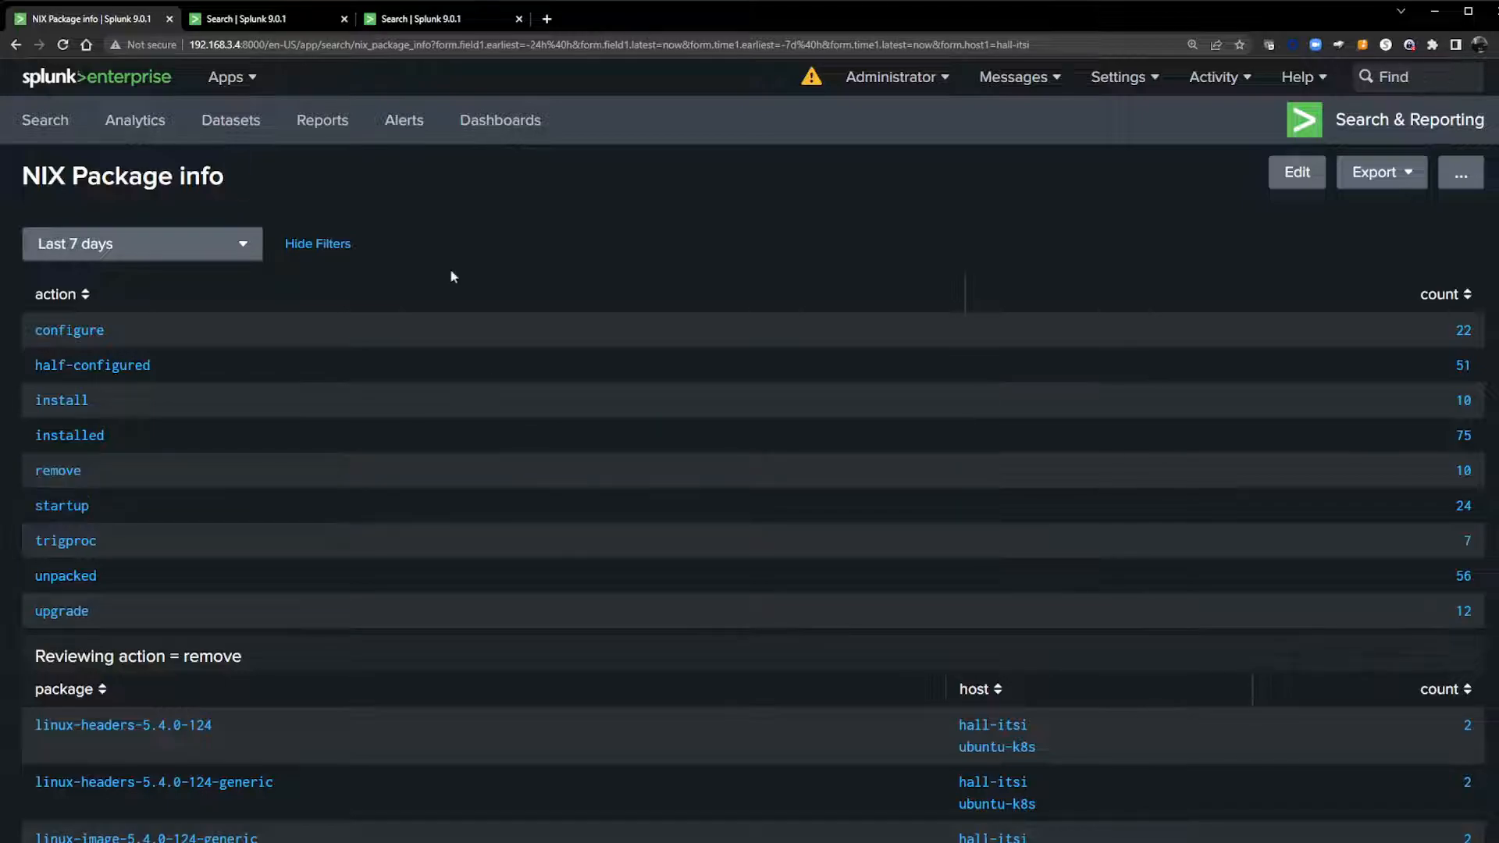
pyautogui.scroll(-3, 535, 391)
pyautogui.scroll(3, 686, 418)
pyautogui.click(1280, 173)
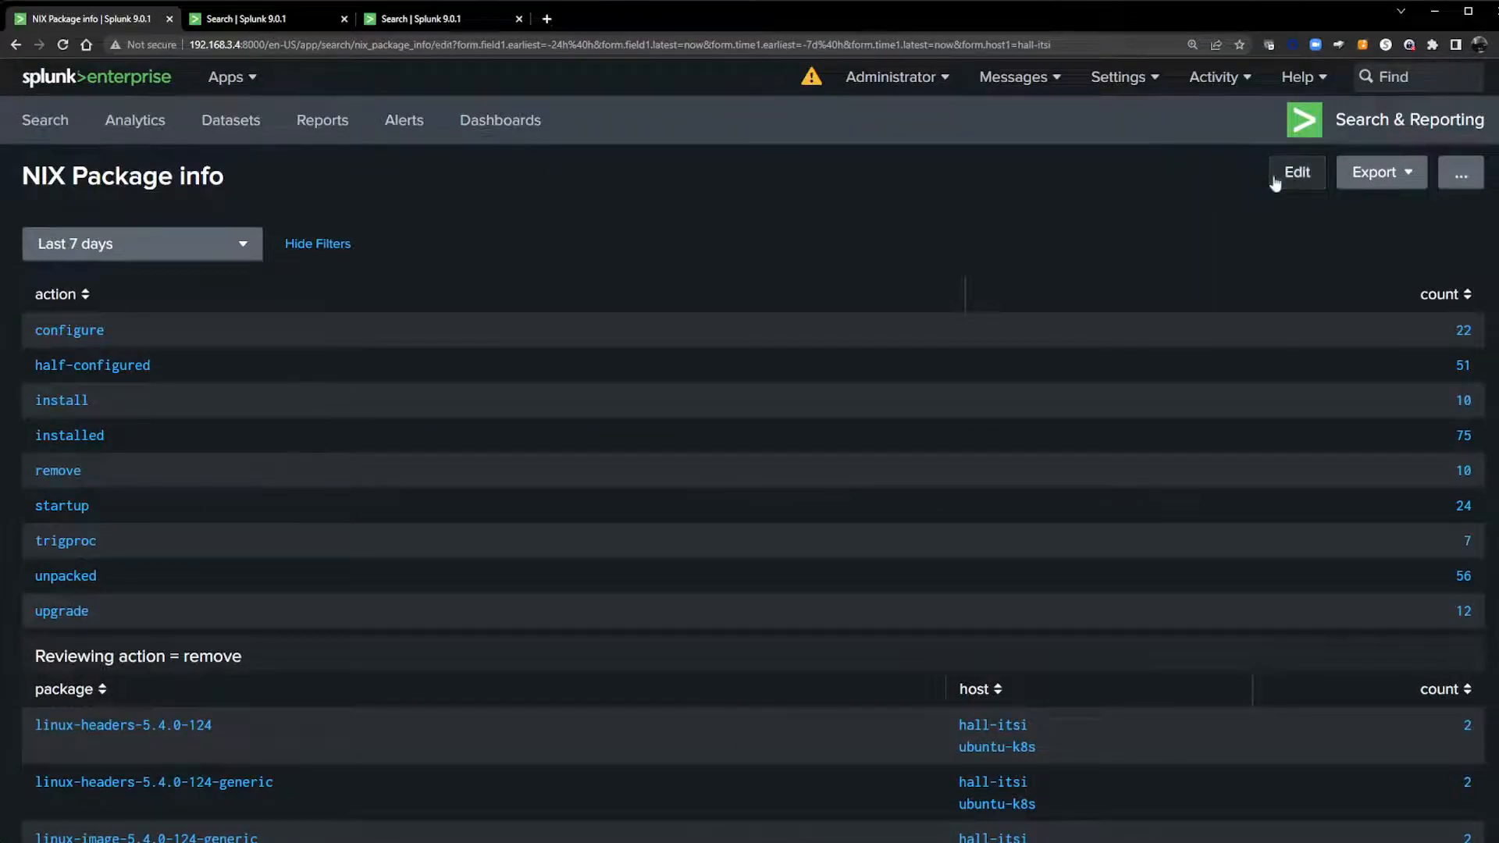
pyautogui.click(266, 184)
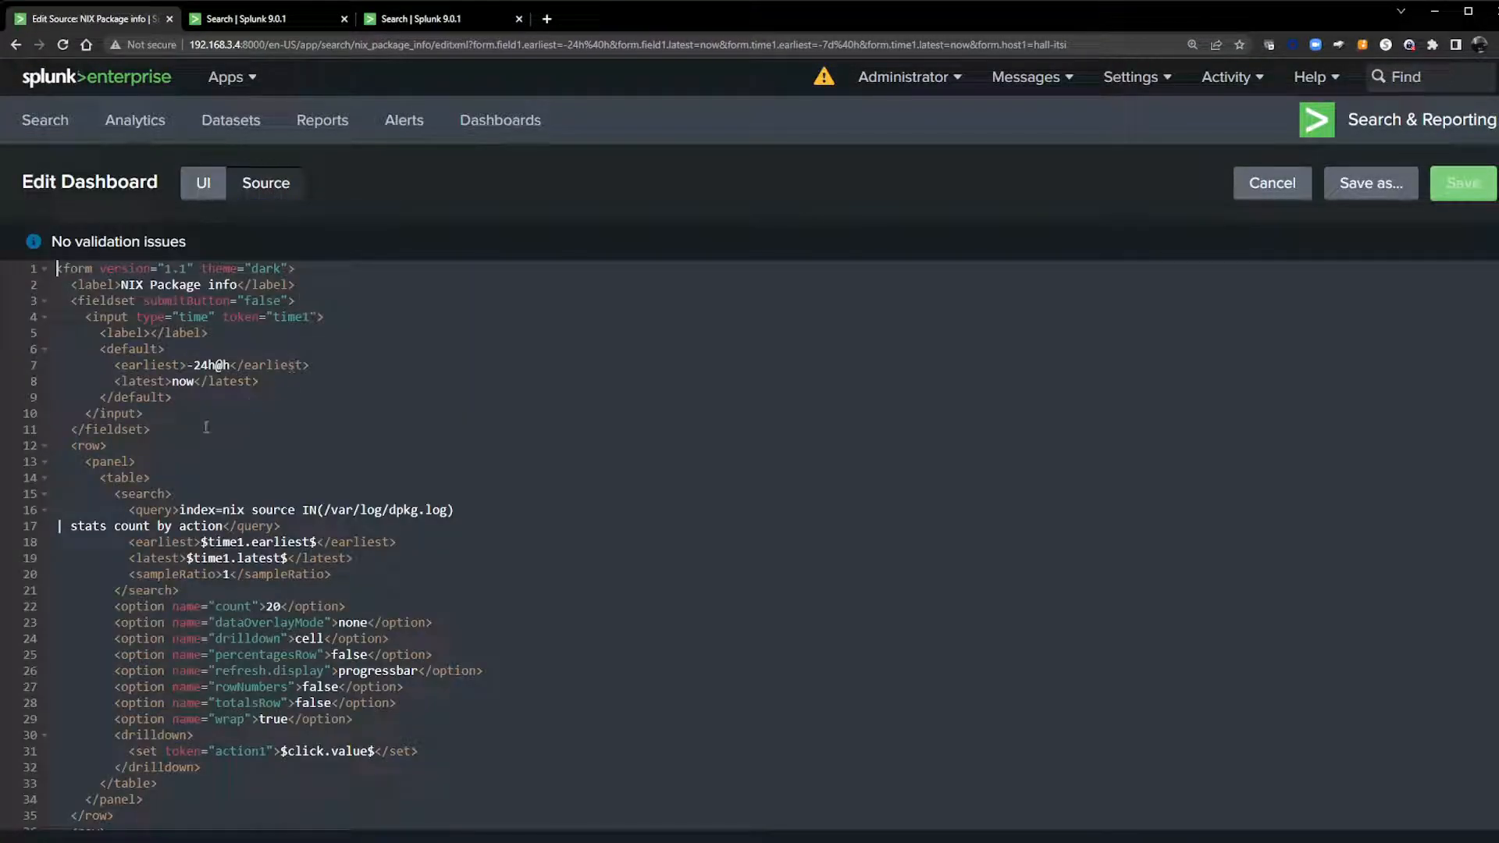
pyautogui.hotkey('ctrl', 'a')
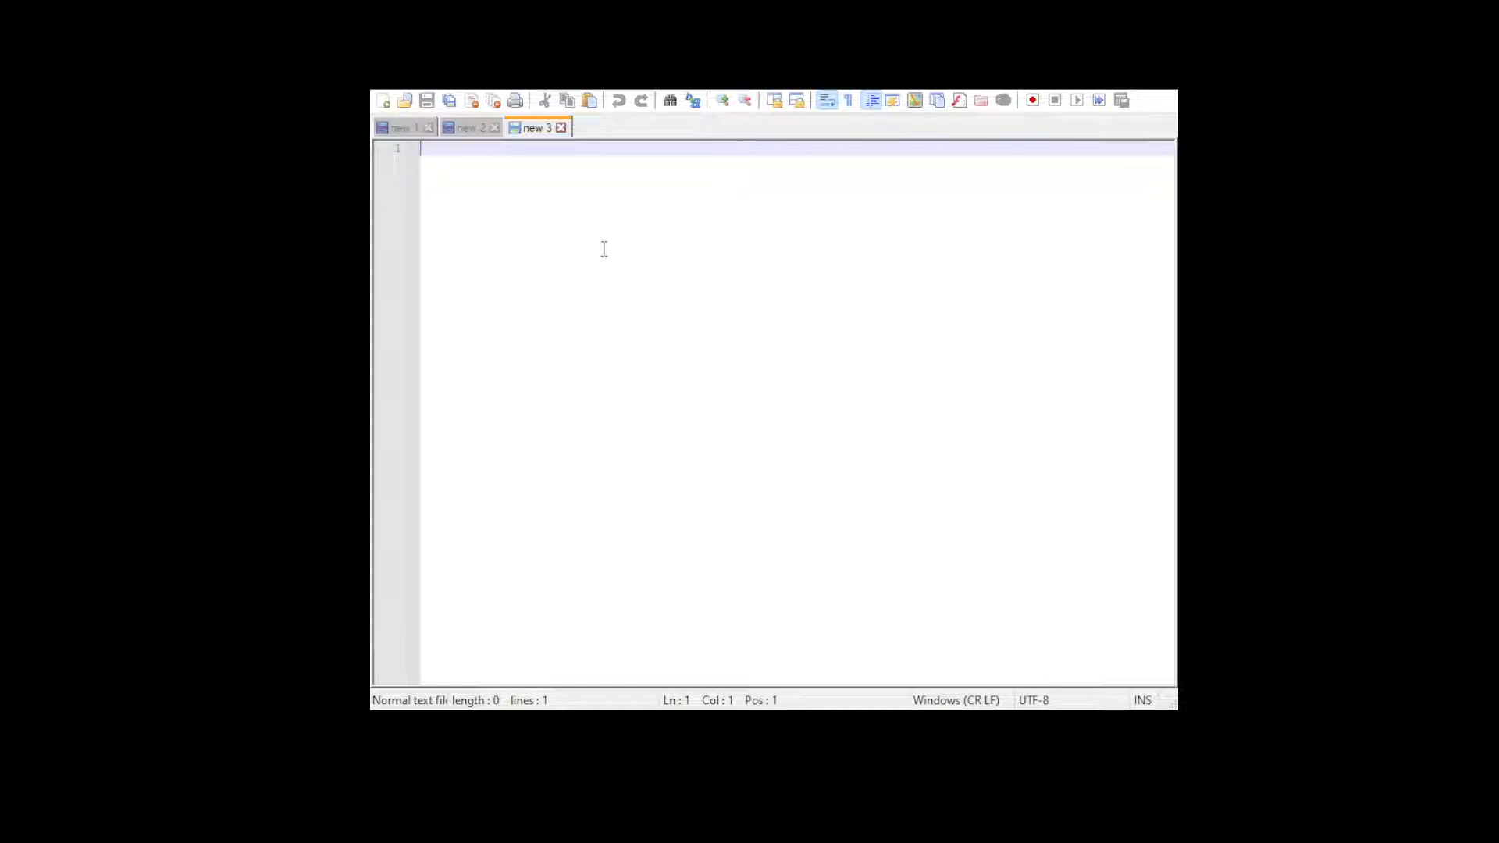
pyautogui.hotkey('ctrl', 'v')
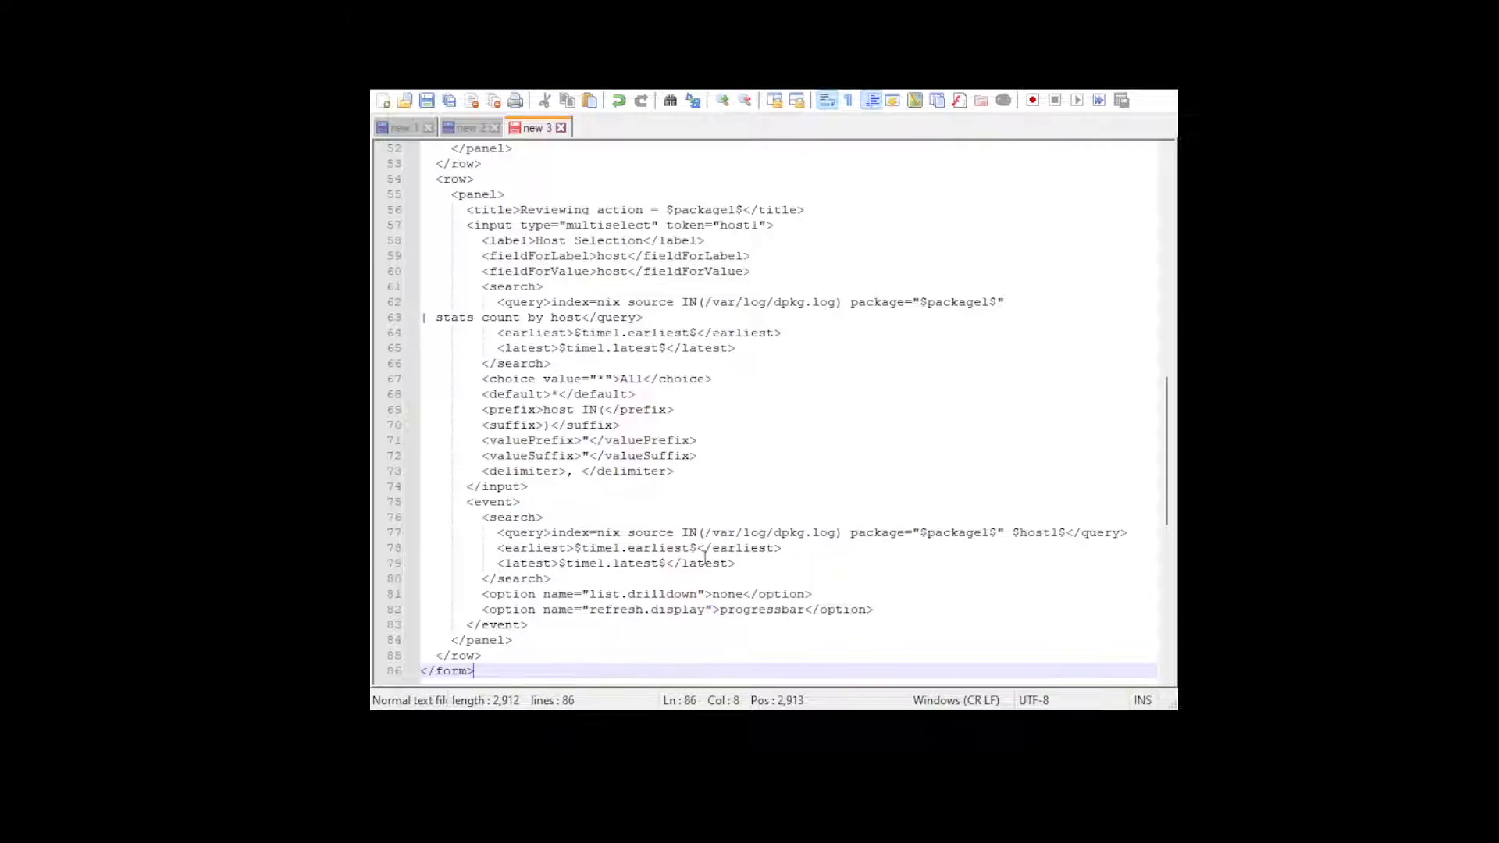
pyautogui.scroll(16, 705, 557)
pyautogui.scroll(2, 682, 511)
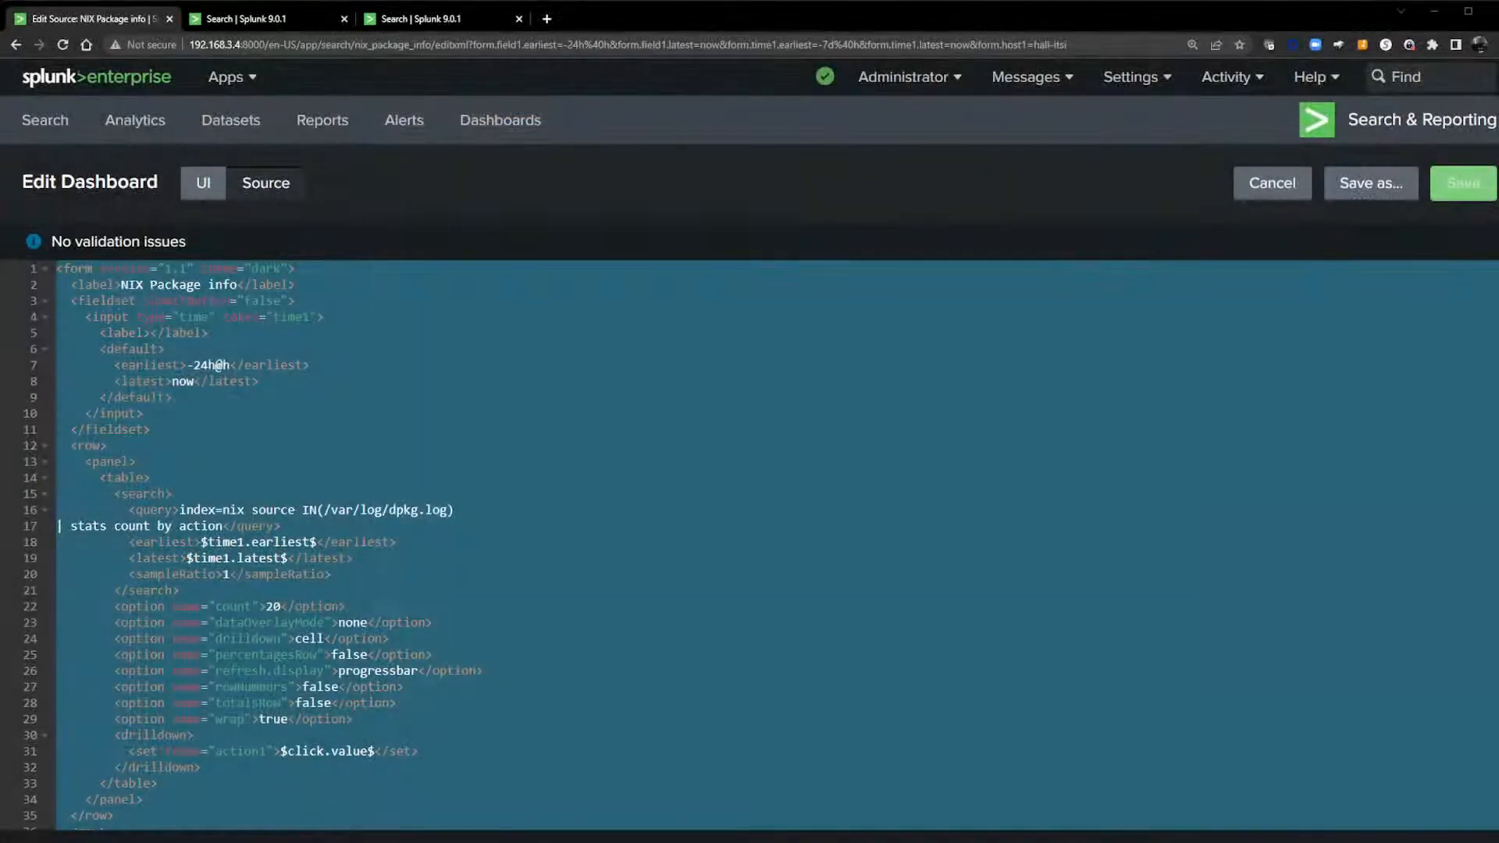
# Step: Switch the dashboard editor to the visual view and back to the source, and leave editing without saving changes
pyautogui.click(203, 183)
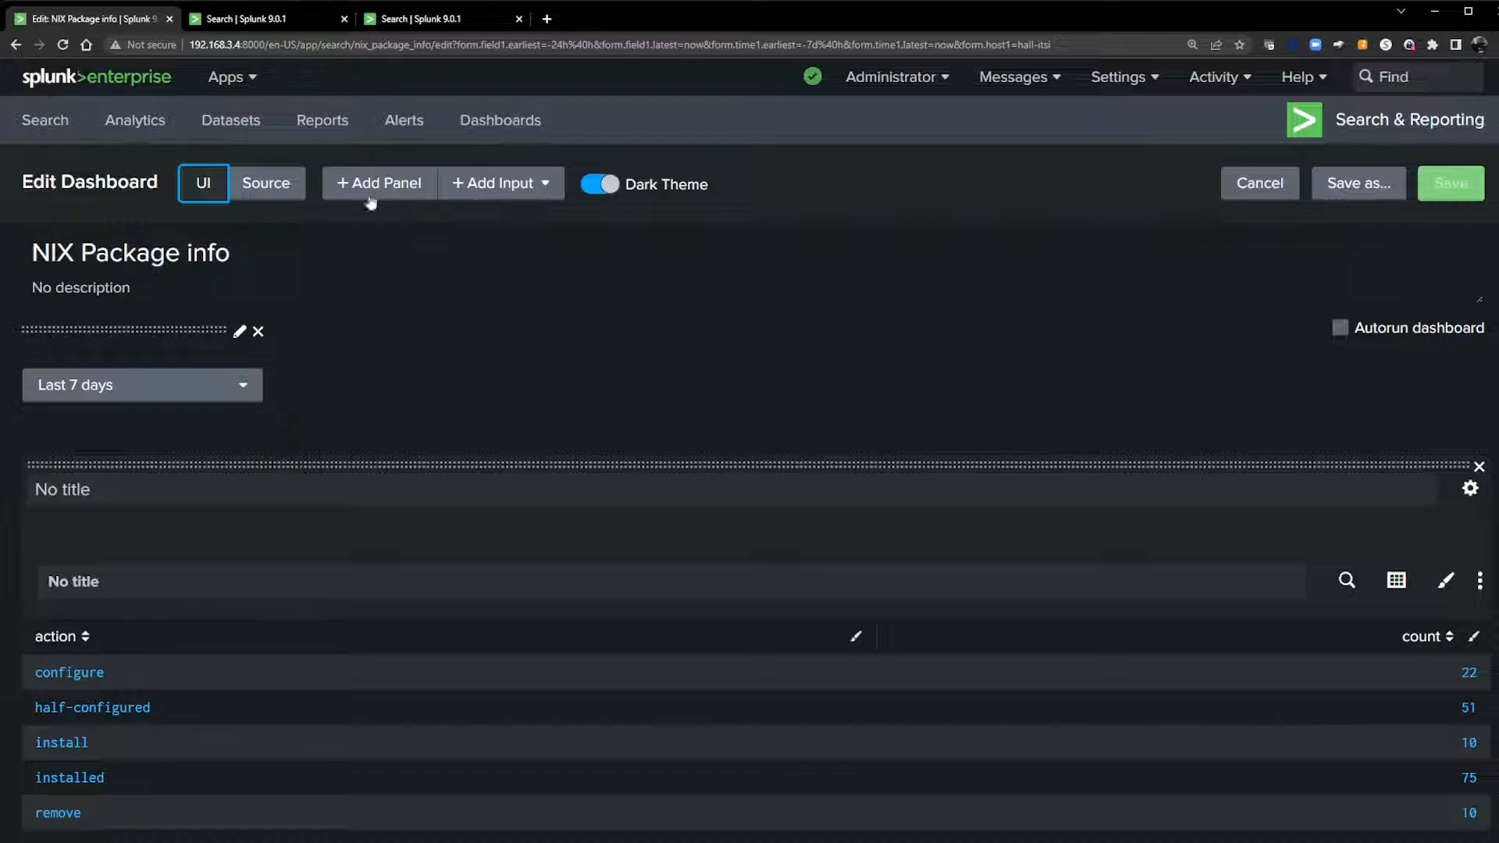
pyautogui.click(292, 185)
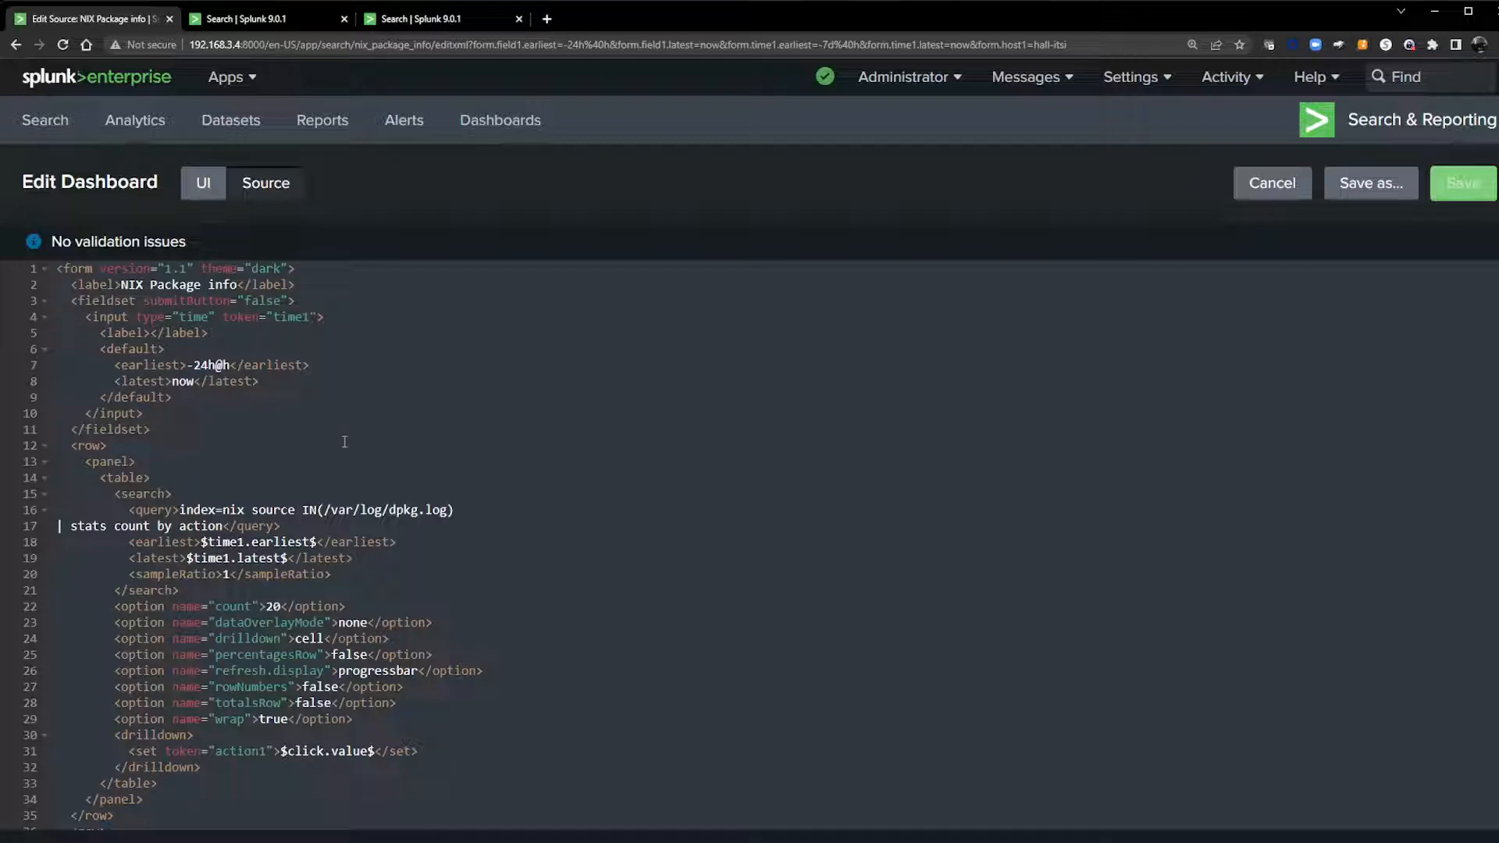
pyautogui.click(1272, 183)
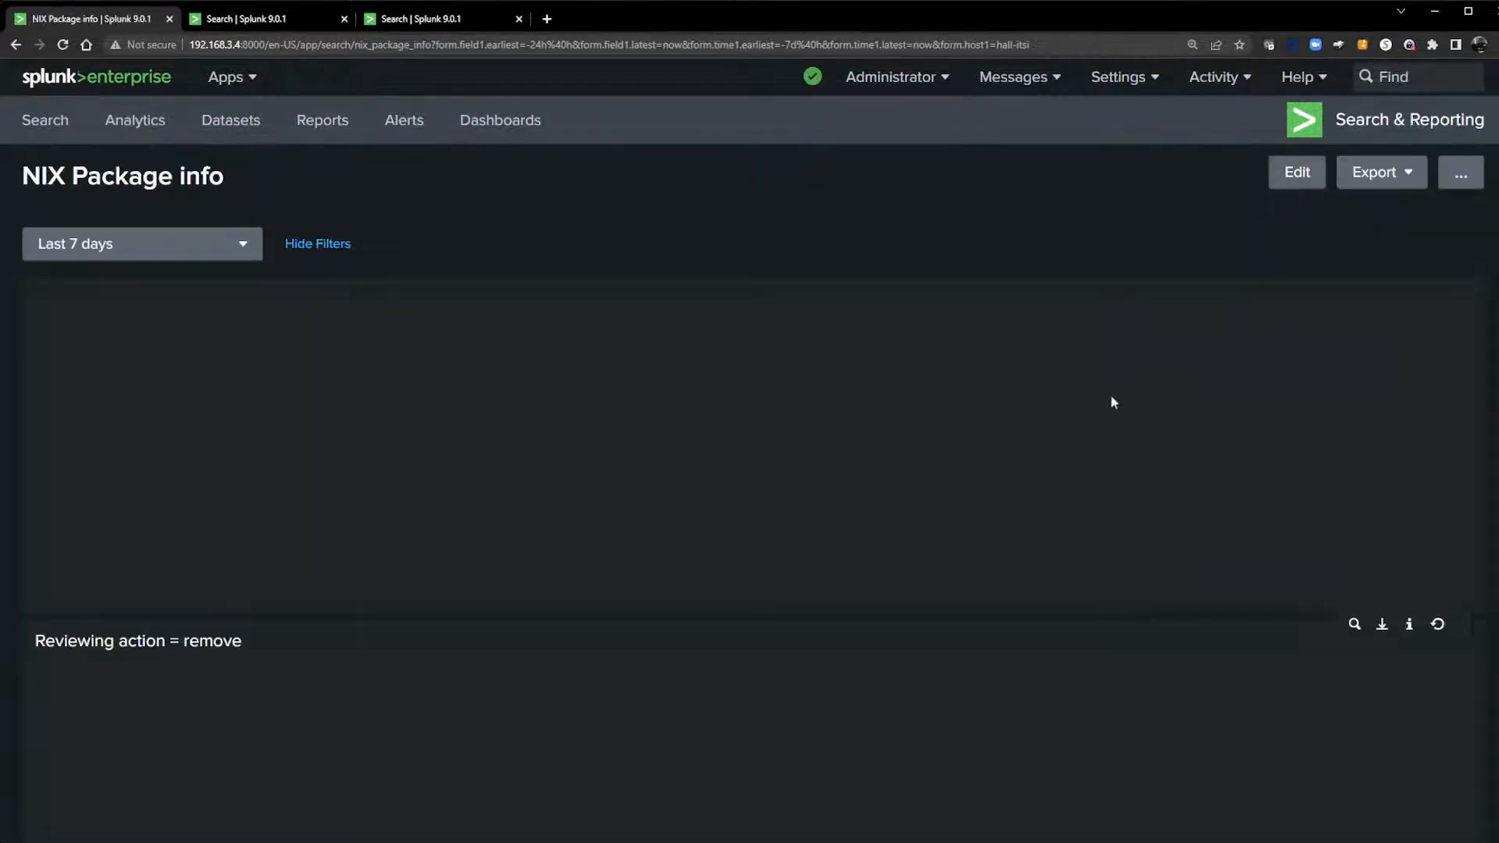